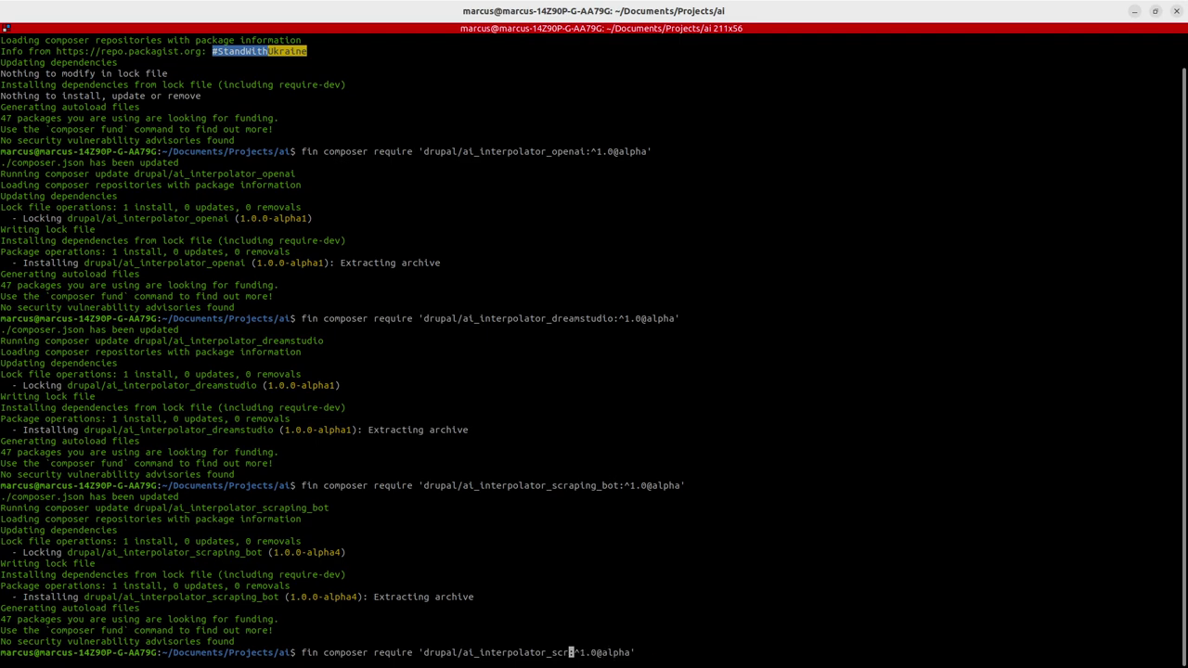
# - Run fin composer require 'drupal/ai_interpolator_scenex:^1.0@alpha' to download the SceneX module
pyautogui.write('enex')
pyautogui.press('Return')
# - Consult the AI Interpolator project page, then run fin composer require 'drupal/elevenlabs_field:^1.0@alpha' in the terminal
pyautogui.hotkey('alt', 'Tab')
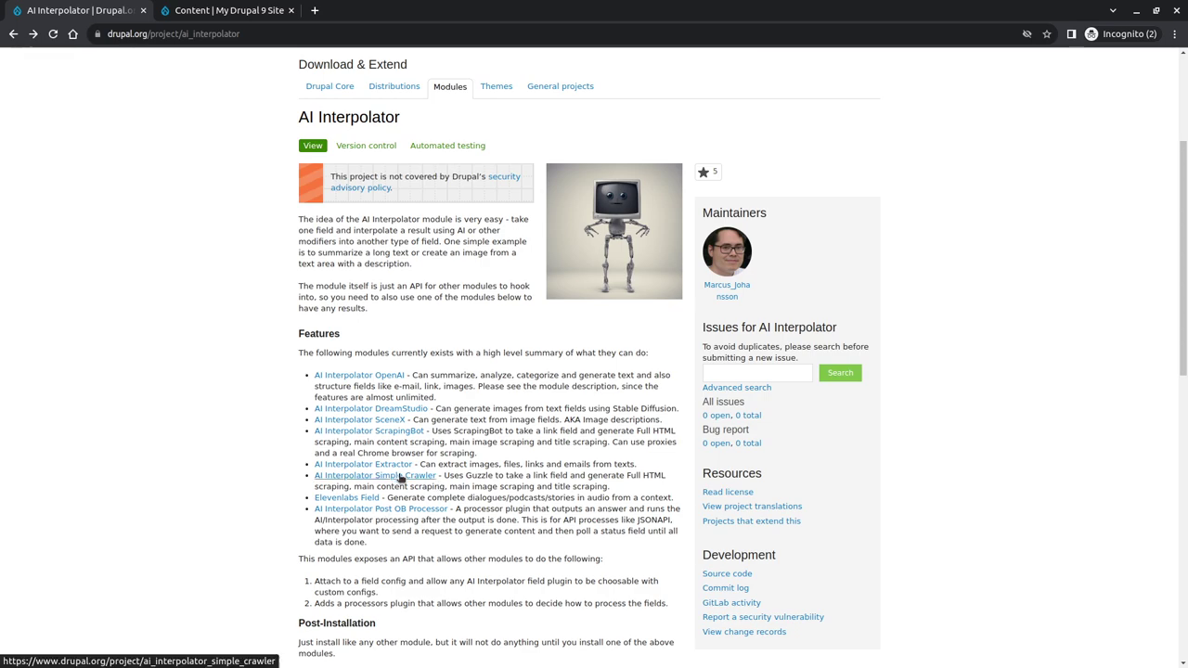
pyautogui.hotkey('alt', 'Tab')
pyautogui.press('Up')
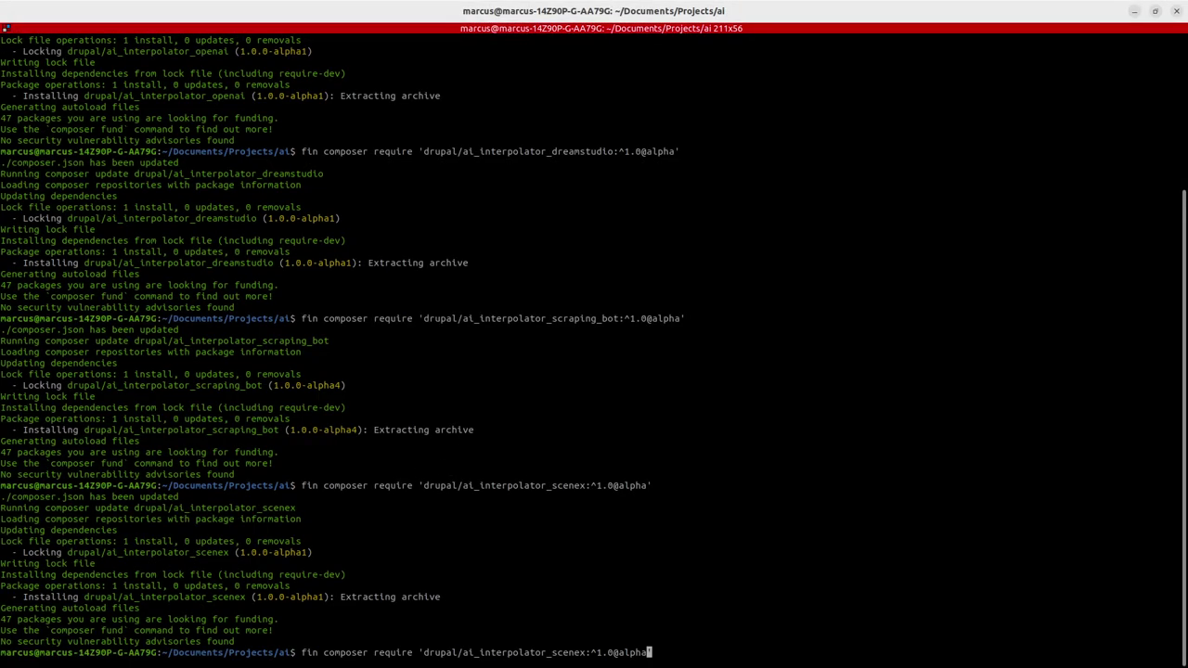
pyautogui.press('Left')
pyautogui.press('Left')
pyautogui.press('Left')
pyautogui.press('Left')
pyautogui.press('Left')
pyautogui.press('Left')
pyautogui.press('Left')
pyautogui.press('Left')
pyautogui.press('Left')
pyautogui.press('Left')
pyautogui.press('Left')
pyautogui.press('Left')
pyautogui.press('BackSpace')
pyautogui.press('BackSpace')
pyautogui.press('BackSpace')
pyautogui.press('BackSpace')
pyautogui.press('BackSpace')
pyautogui.press('BackSpace')
pyautogui.press('BackSpace')
pyautogui.press('BackSpace')
pyautogui.press('BackSpace')
pyautogui.press('BackSpace')
pyautogui.press('BackSpace')
pyautogui.press('BackSpace')
pyautogui.press('BackSpace')
pyautogui.press('BackSpace')
pyautogui.press('BackSpace')
pyautogui.press('BackSpace')
pyautogui.press('BackSpace')
pyautogui.press('BackSpace')
pyautogui.press('BackSpace')
pyautogui.press('BackSpace')
pyautogui.press('BackSpace')
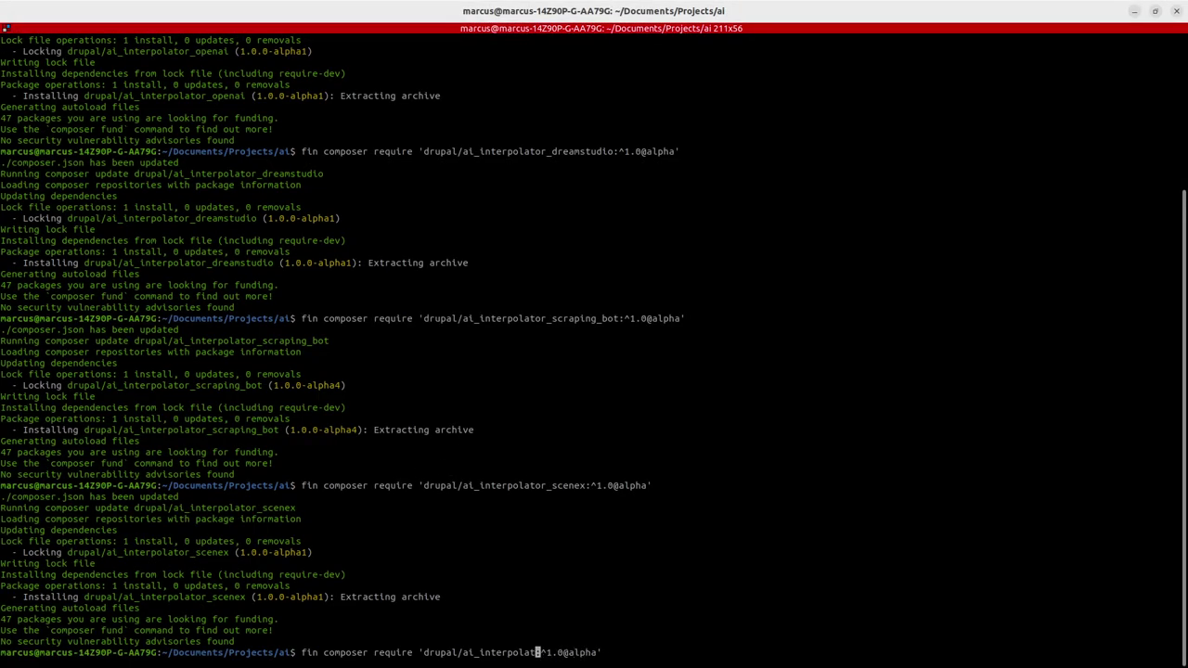
pyautogui.write('eleven')
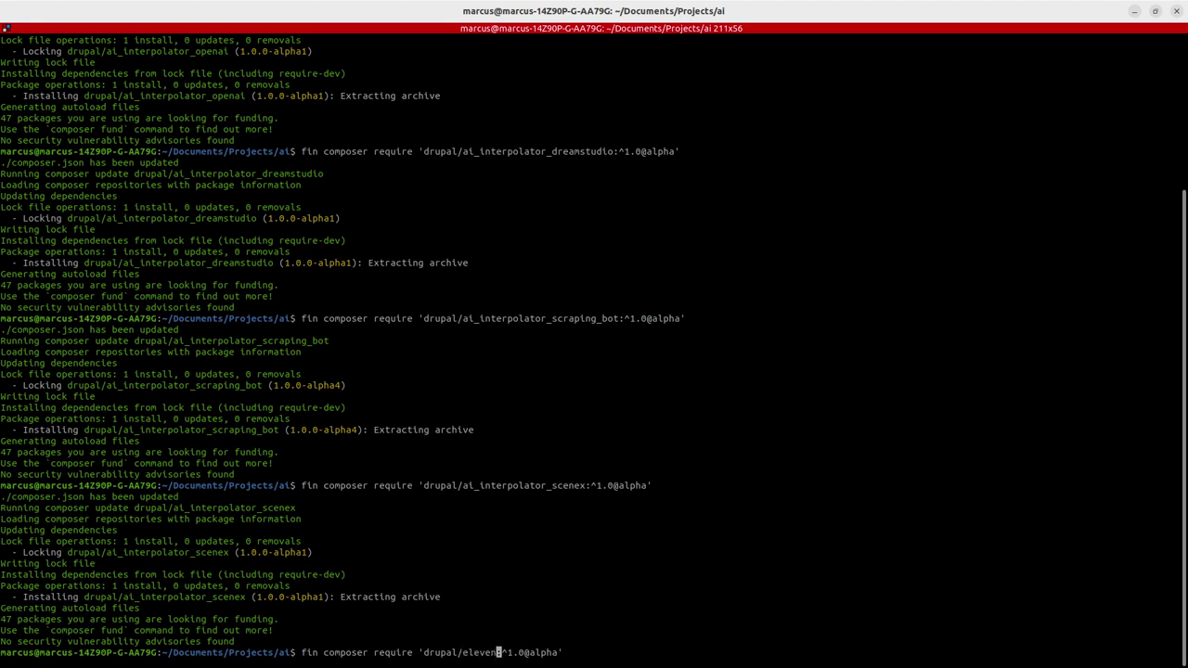
pyautogui.write('labs_field')
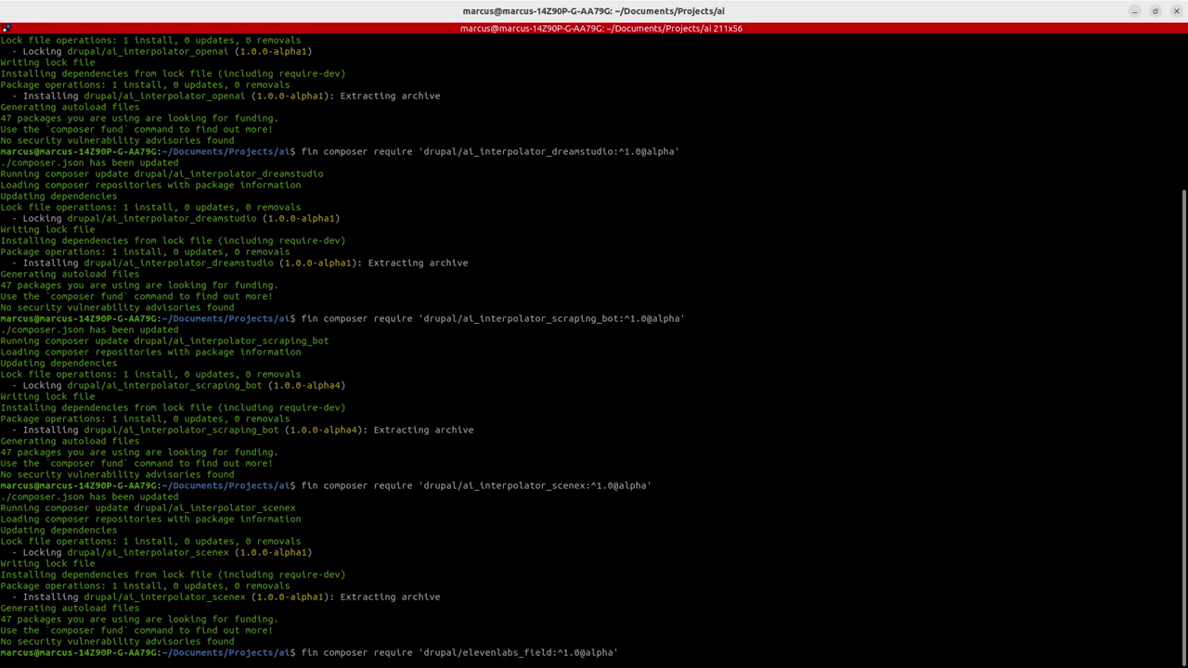
pyautogui.press('Return')
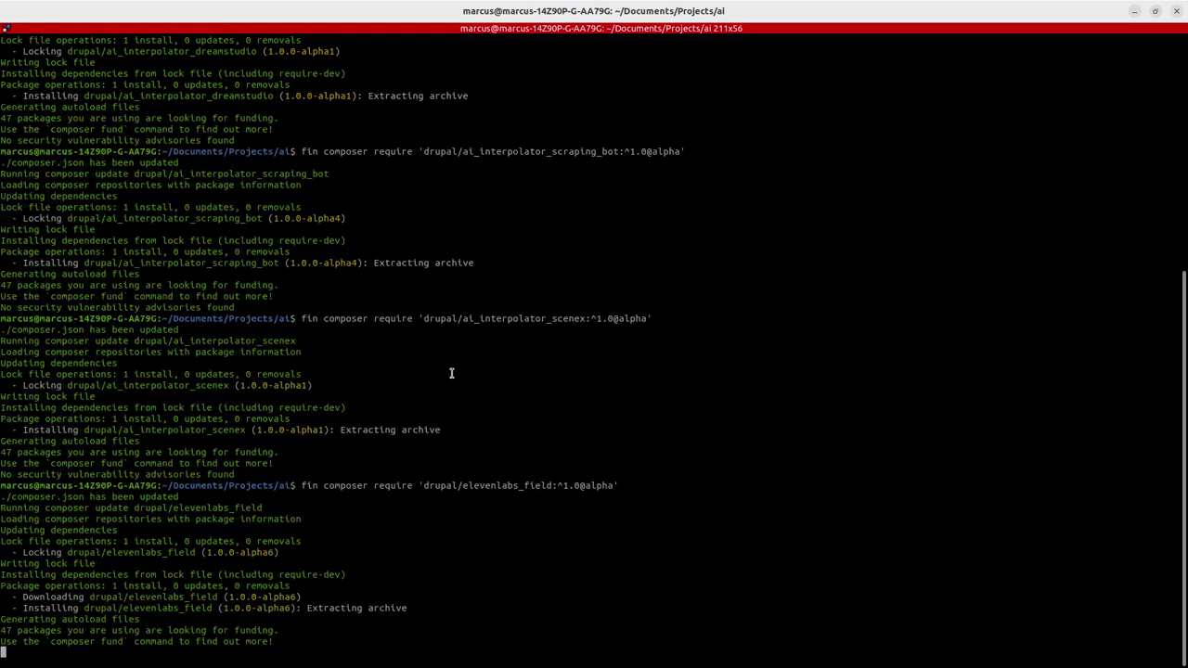
# - Switch to the browser and open the Drupal site's Extend page of available modules
pyautogui.hotkey('alt', 'Tab')
pyautogui.hotkey('ctrl', 'Tab')
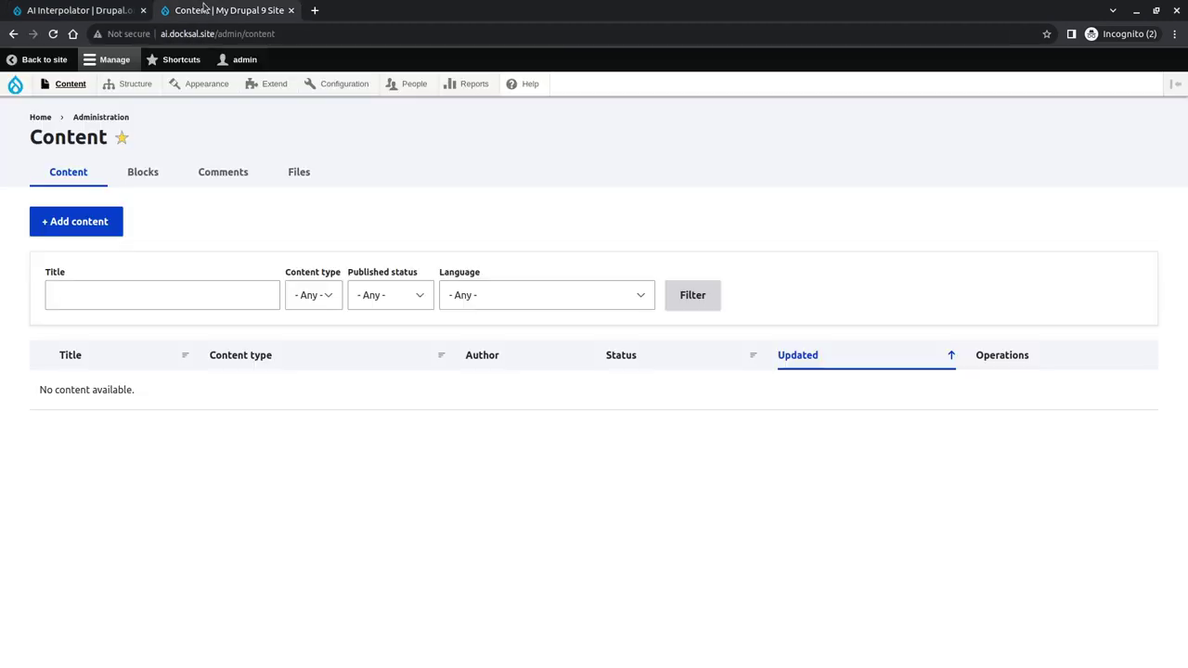
pyautogui.click(15, 84)
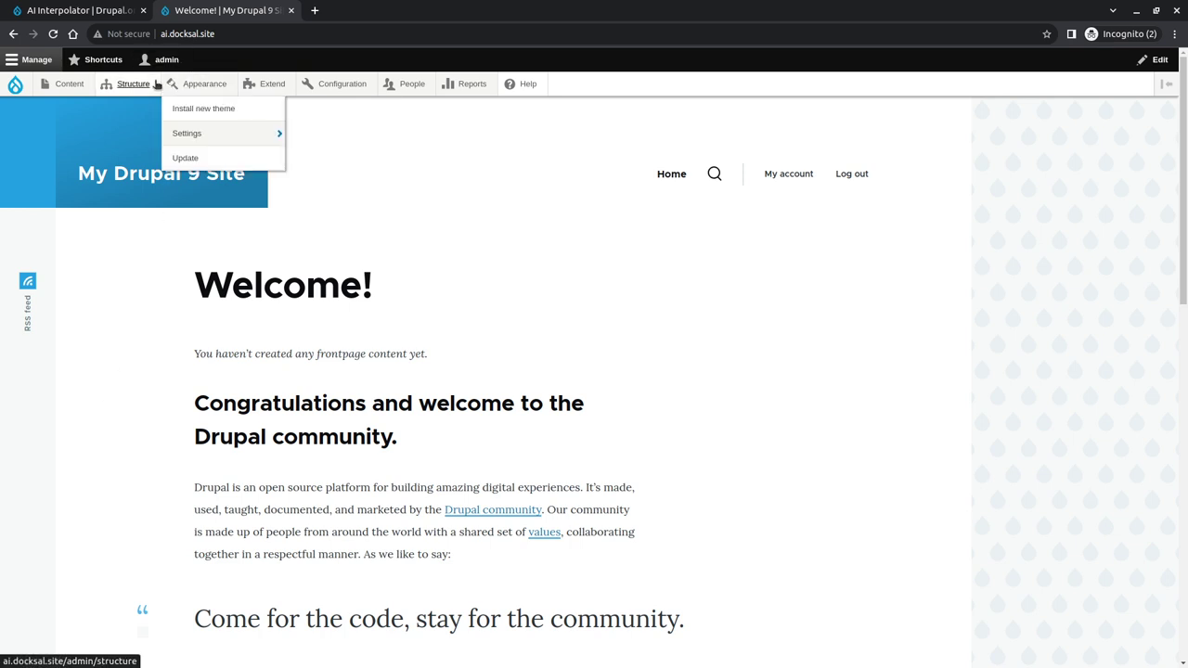
pyautogui.moveTo(144, 86)
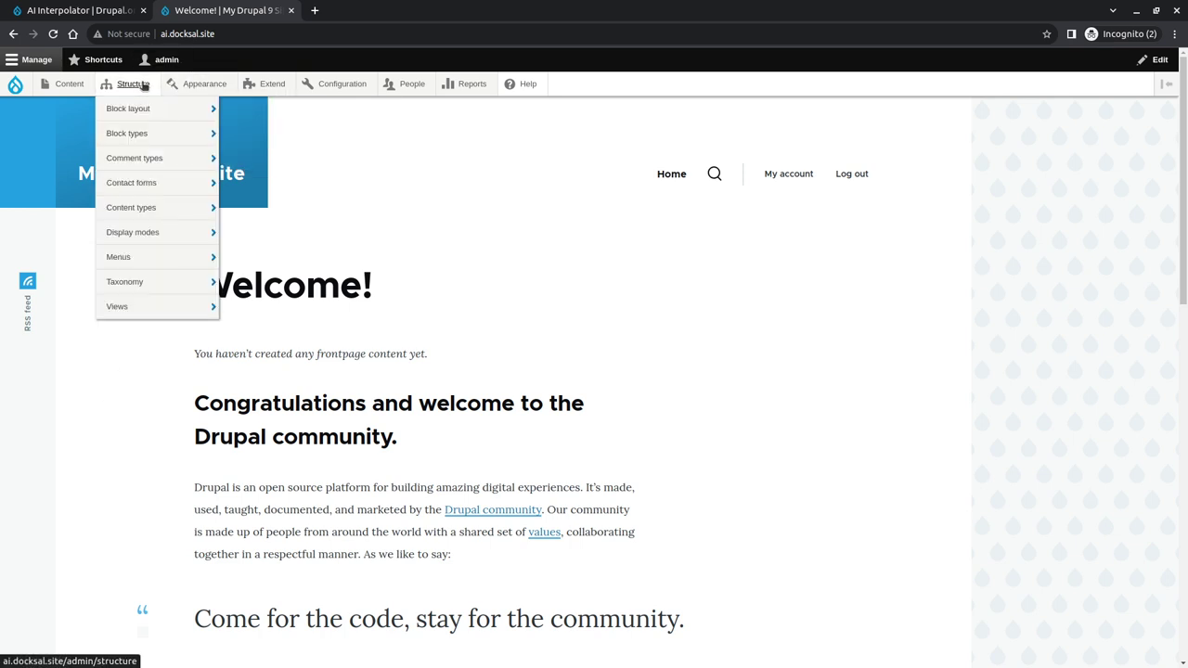
pyautogui.moveTo(221, 85)
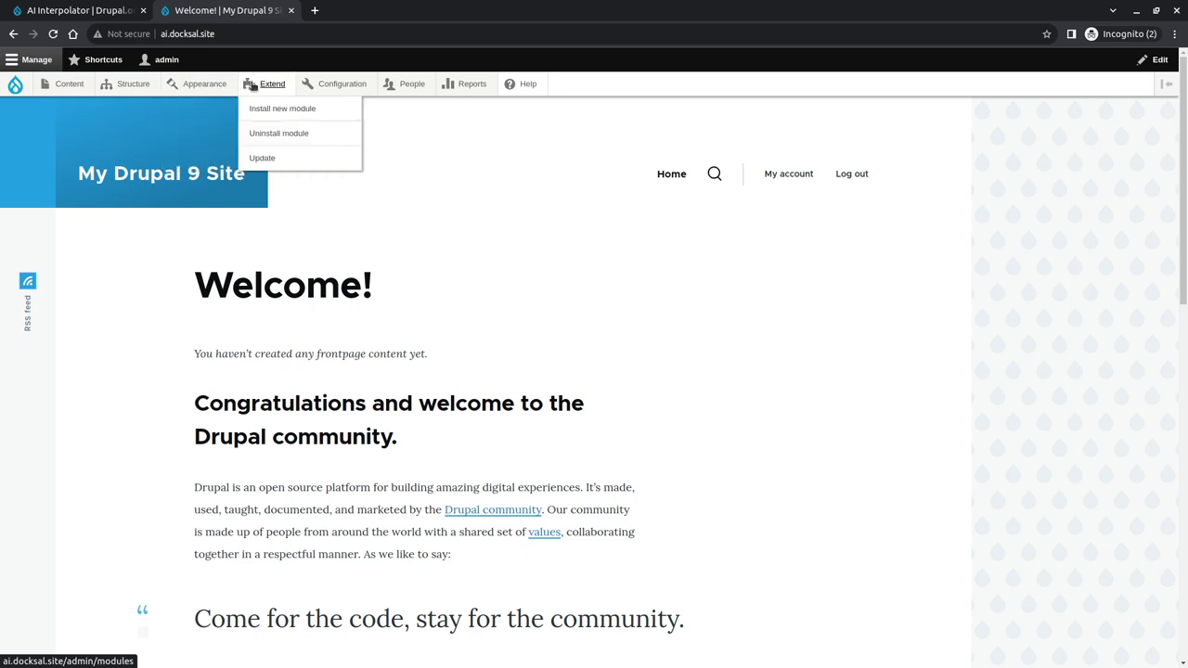
pyautogui.click(253, 85)
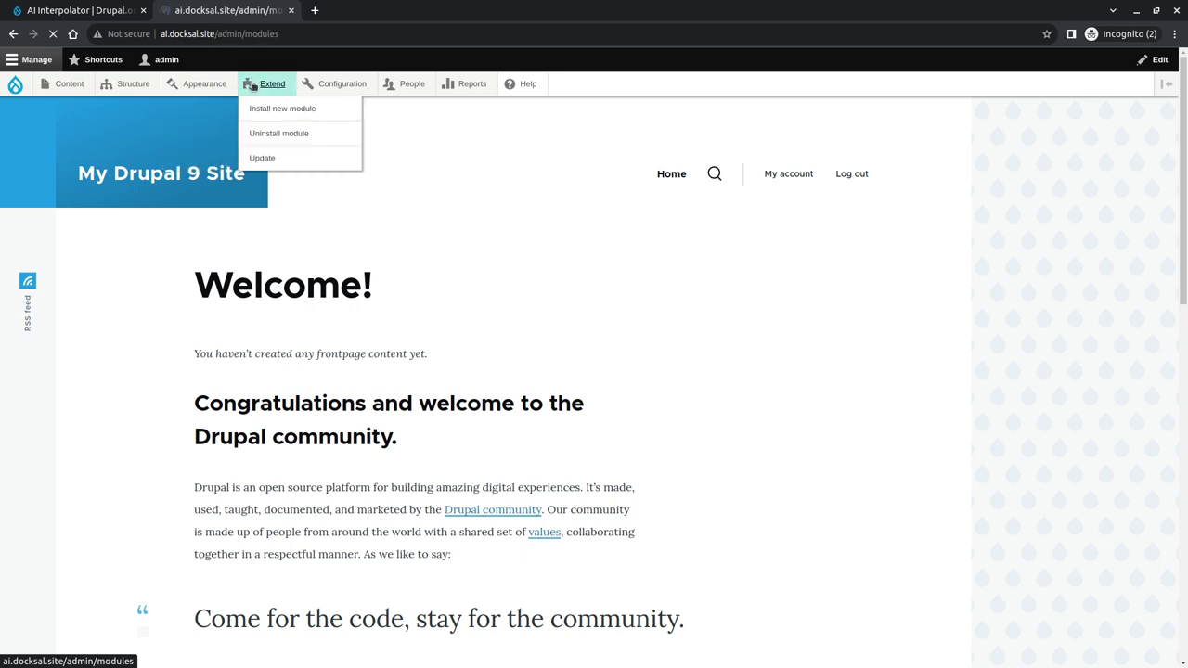
# - Install the modules ElevenLabs Field, AI Interpolator, and AI Interpolator DreamStudio, Elevenlabs, OpenAI, SceneX and Scraping Bot
pyautogui.scroll(-12, 322, 310)
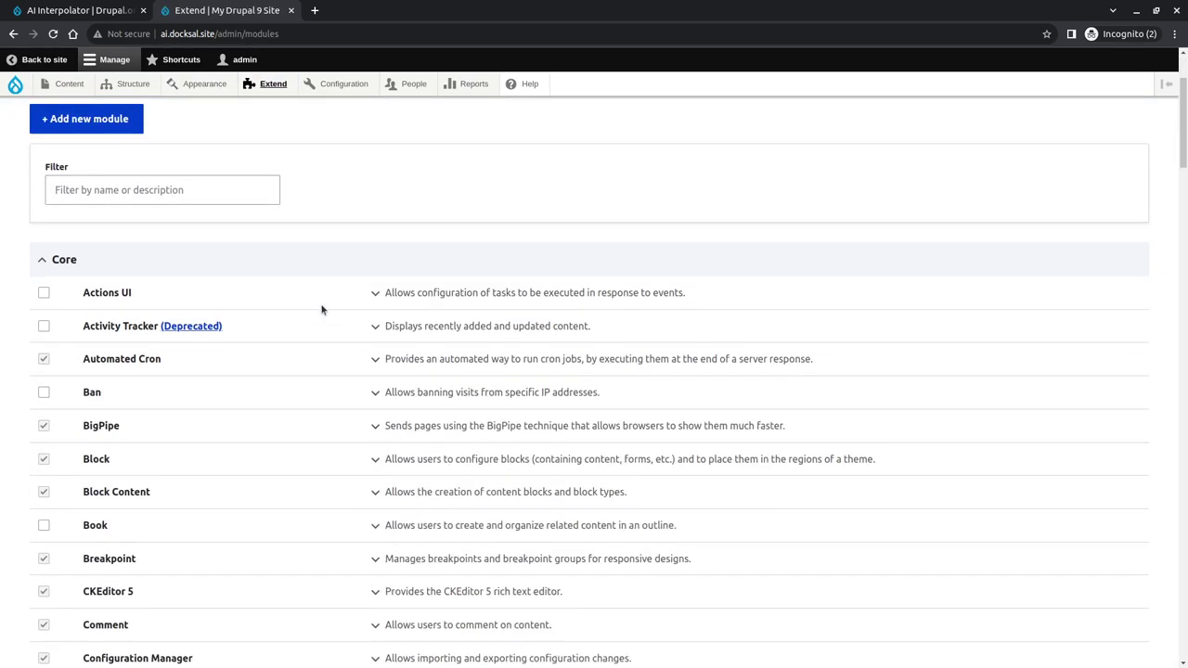
pyautogui.scroll(-2, 325, 310)
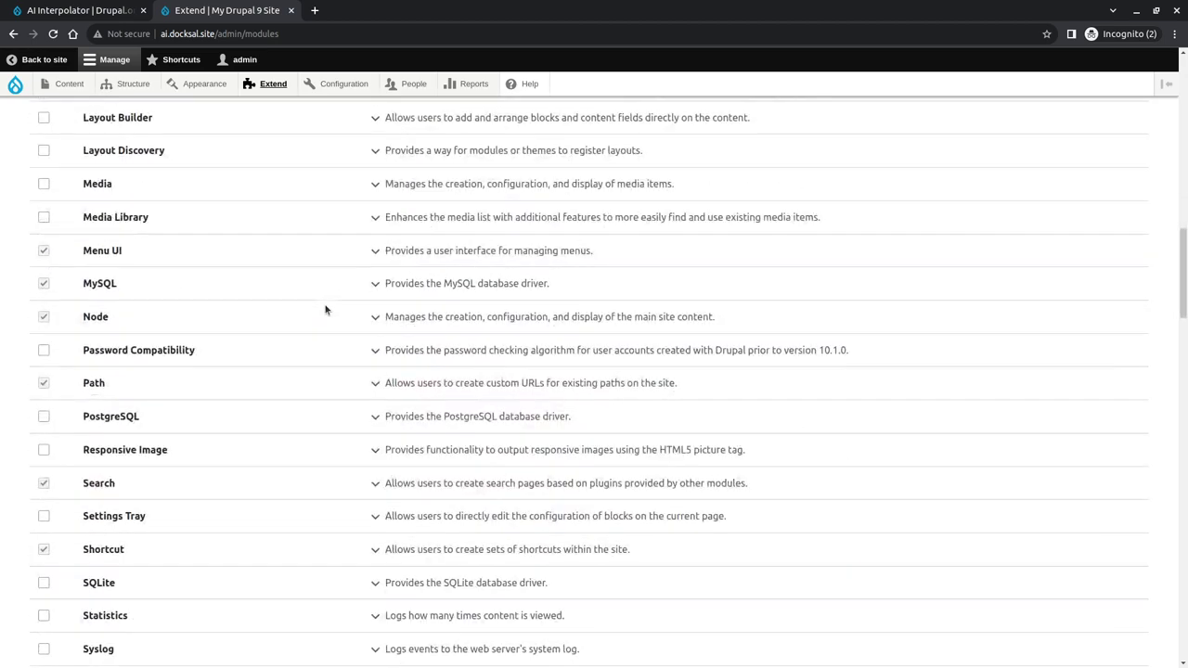
pyautogui.scroll(-11, 325, 308)
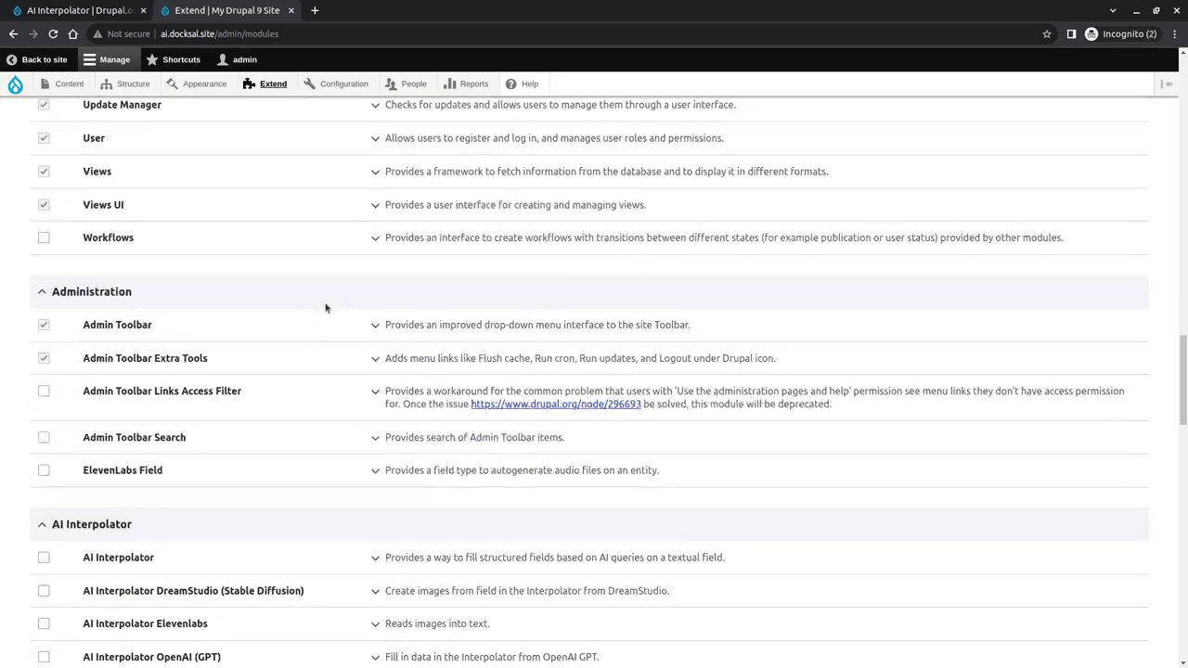
pyautogui.scroll(1, 311, 343)
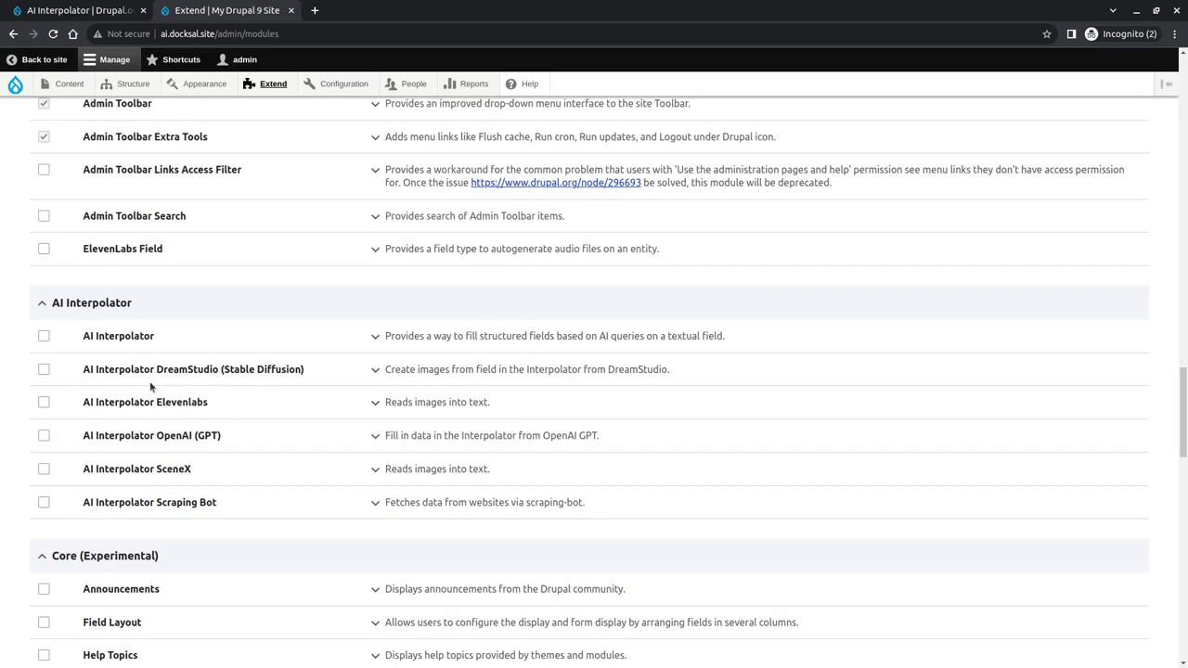
pyautogui.click(119, 337)
pyautogui.click(43, 249)
pyautogui.click(44, 370)
pyautogui.click(44, 401)
pyautogui.click(44, 435)
pyautogui.click(51, 478)
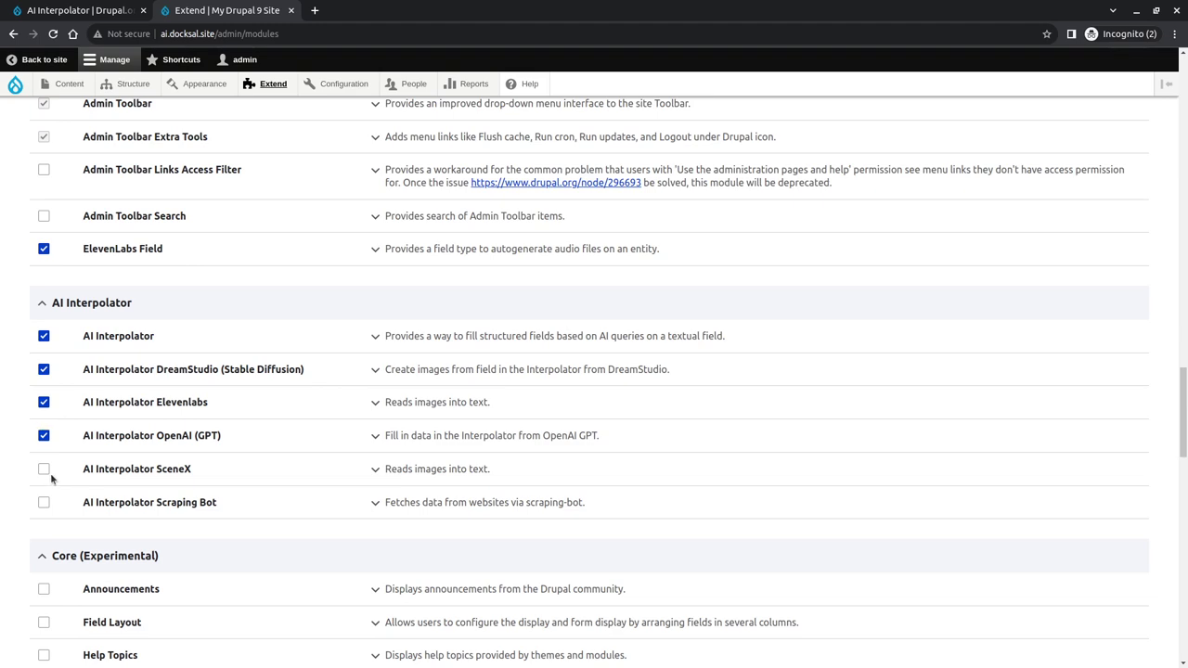
pyautogui.click(44, 469)
pyautogui.click(44, 502)
pyautogui.scroll(-15, 46, 506)
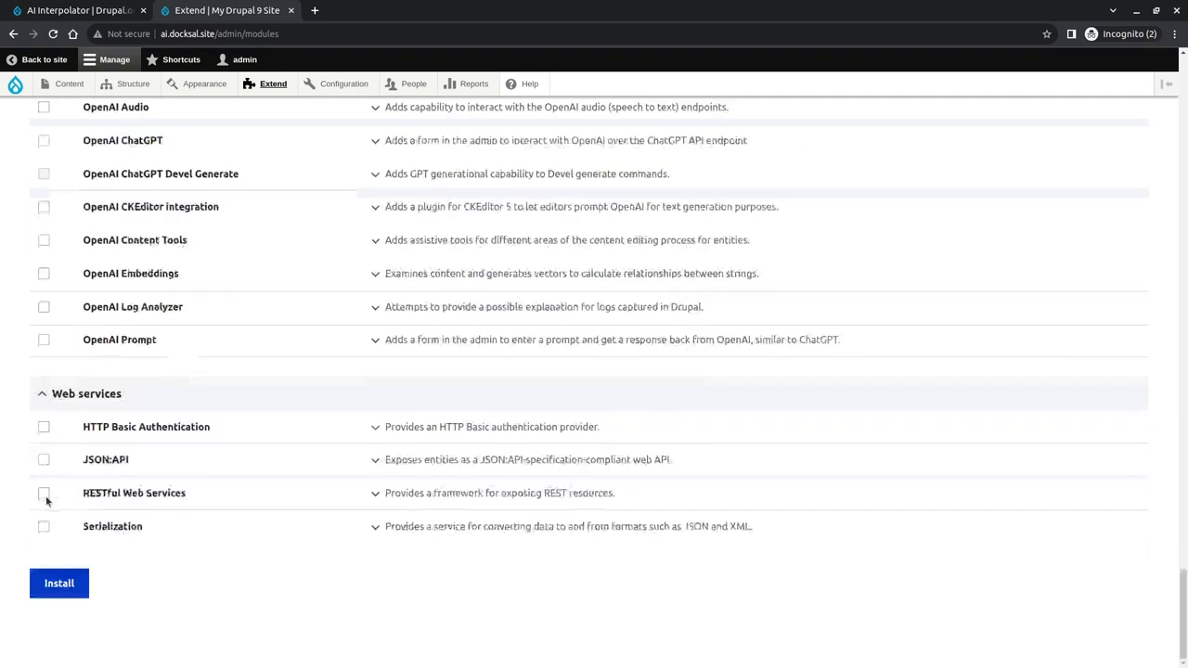
pyautogui.click(59, 585)
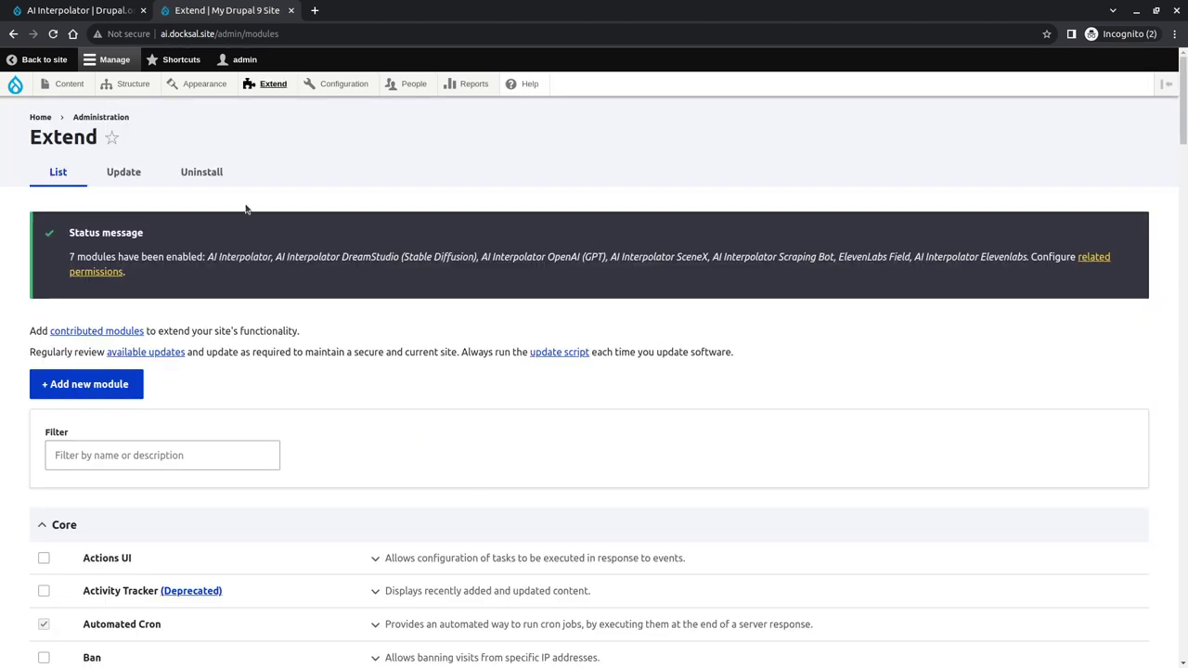
# - Create a content type named Article with preview before submitting disabled, and save it to manage its fields
pyautogui.moveTo(85, 94)
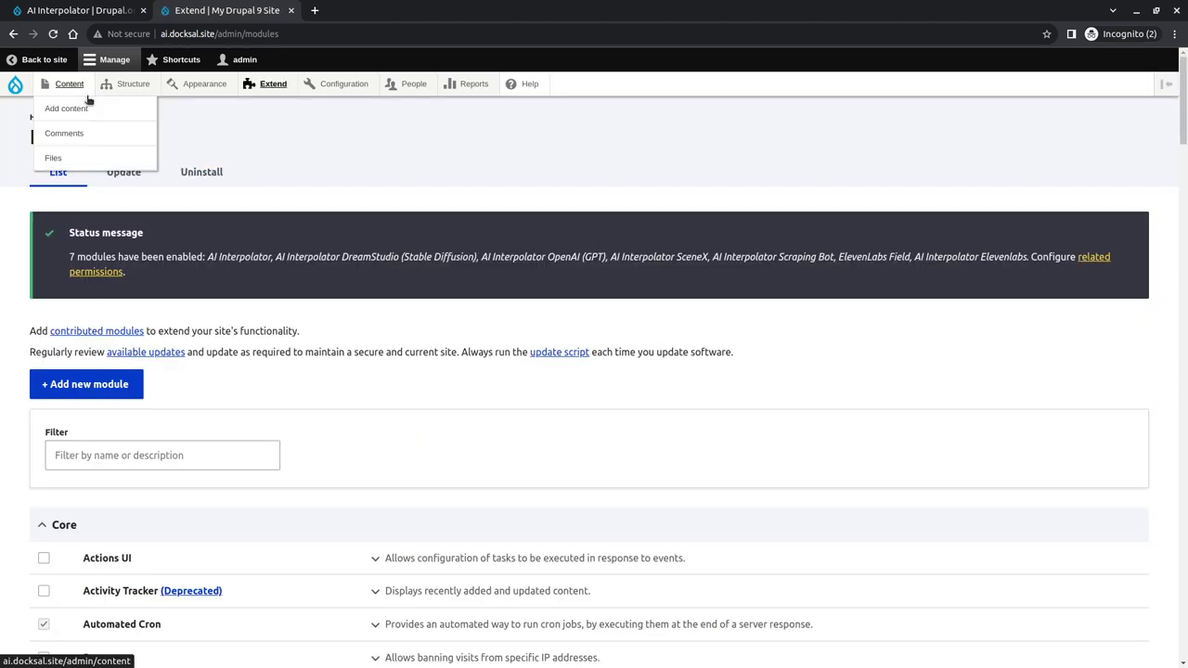
pyautogui.moveTo(215, 160)
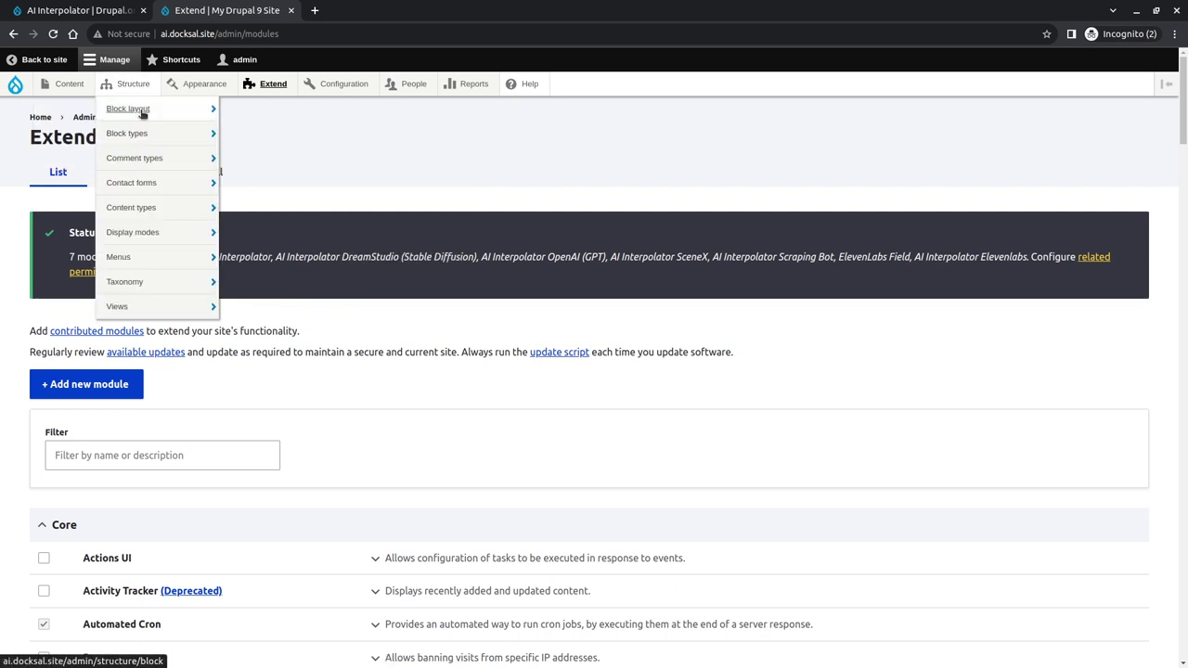
pyautogui.moveTo(148, 212)
pyautogui.click(246, 213)
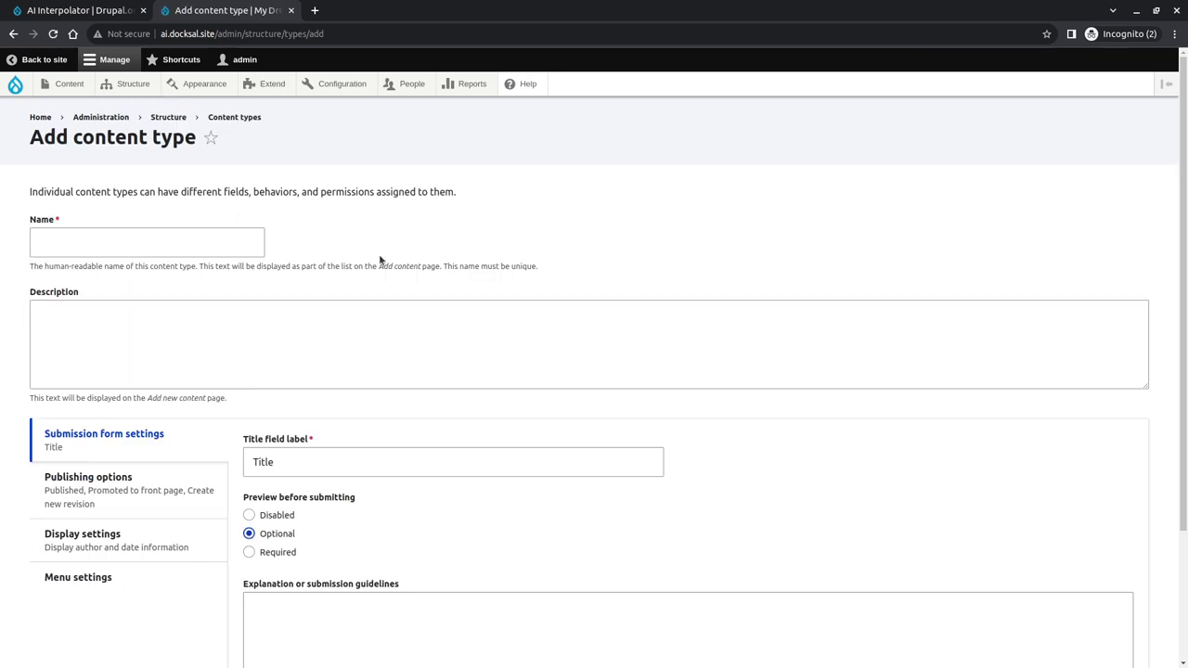
pyautogui.click(219, 246)
pyautogui.write('Article')
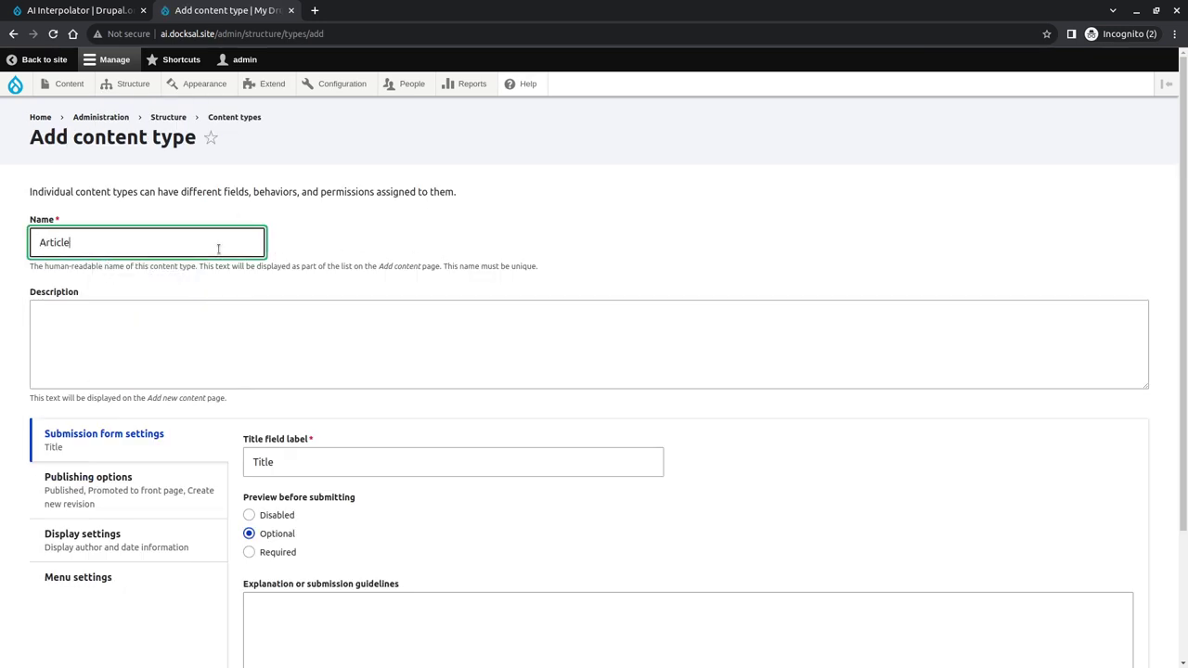
pyautogui.scroll(-4, 225, 269)
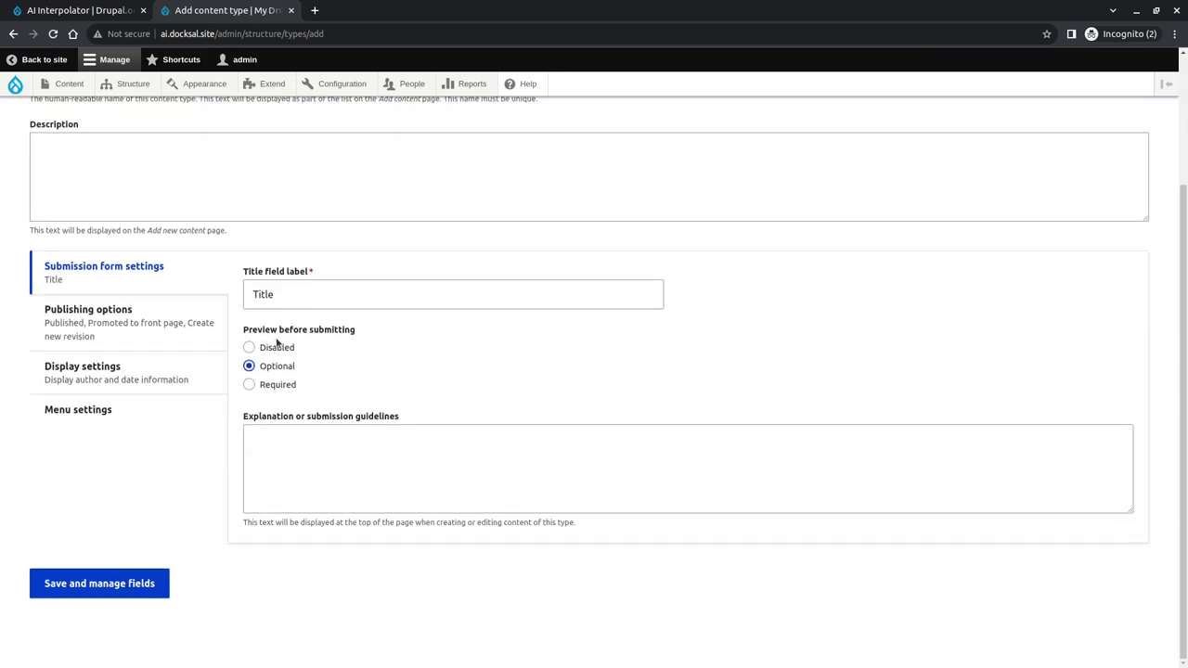
pyautogui.click(277, 347)
pyautogui.click(153, 579)
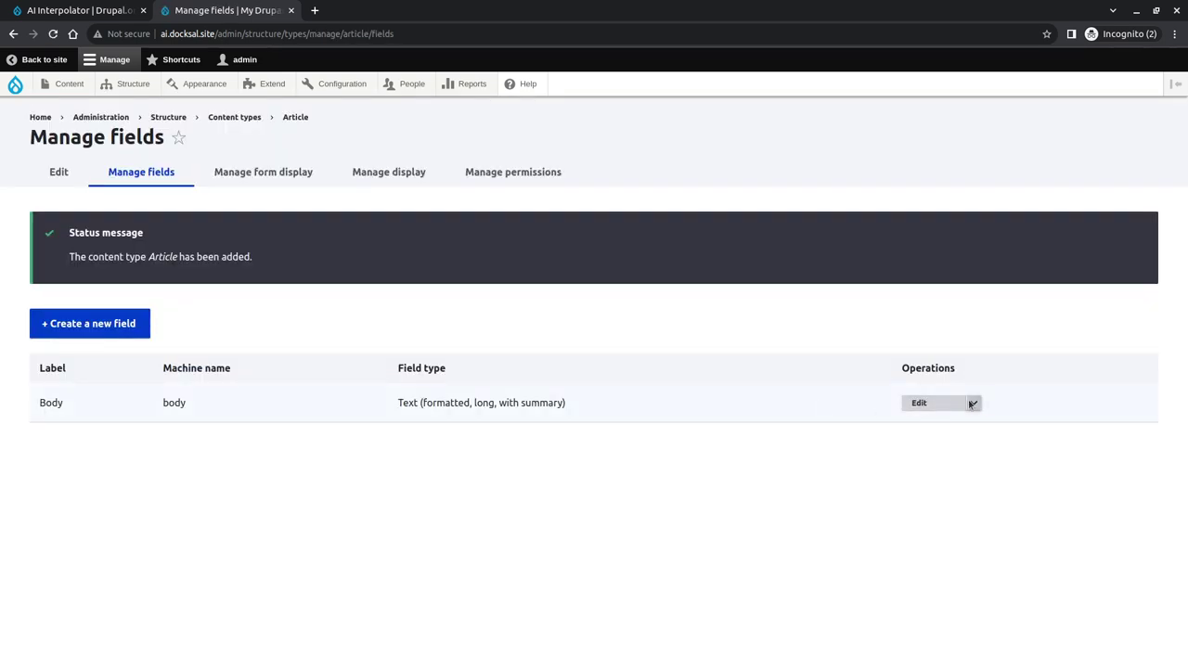
# - Delete the default Body field from the Article content type
pyautogui.click(973, 402)
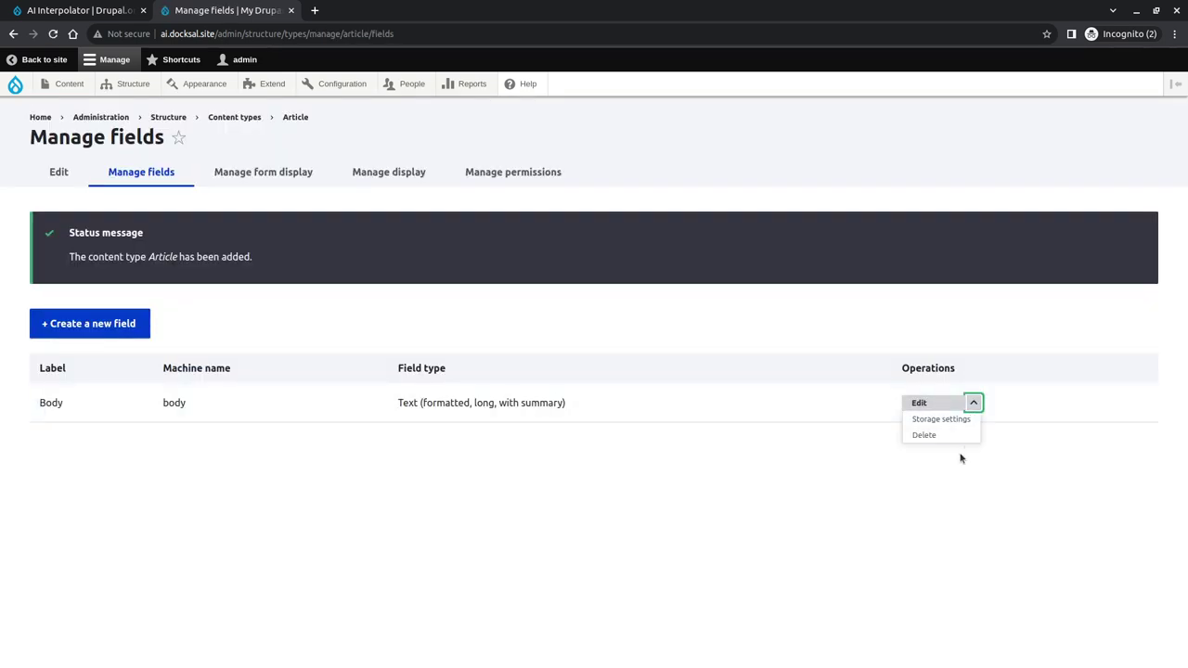
pyautogui.click(956, 435)
pyautogui.click(768, 506)
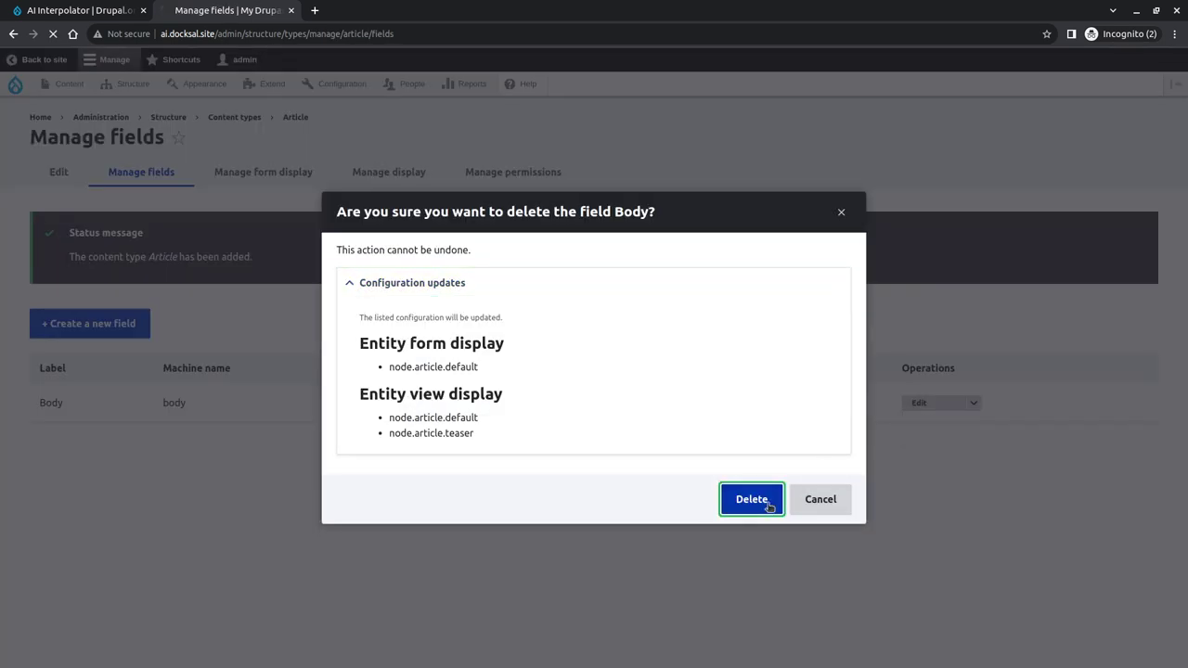
# - Add a Text (formatted, long) field labelled Article, keeping the allowed number of values limited to 1
pyautogui.click(53, 327)
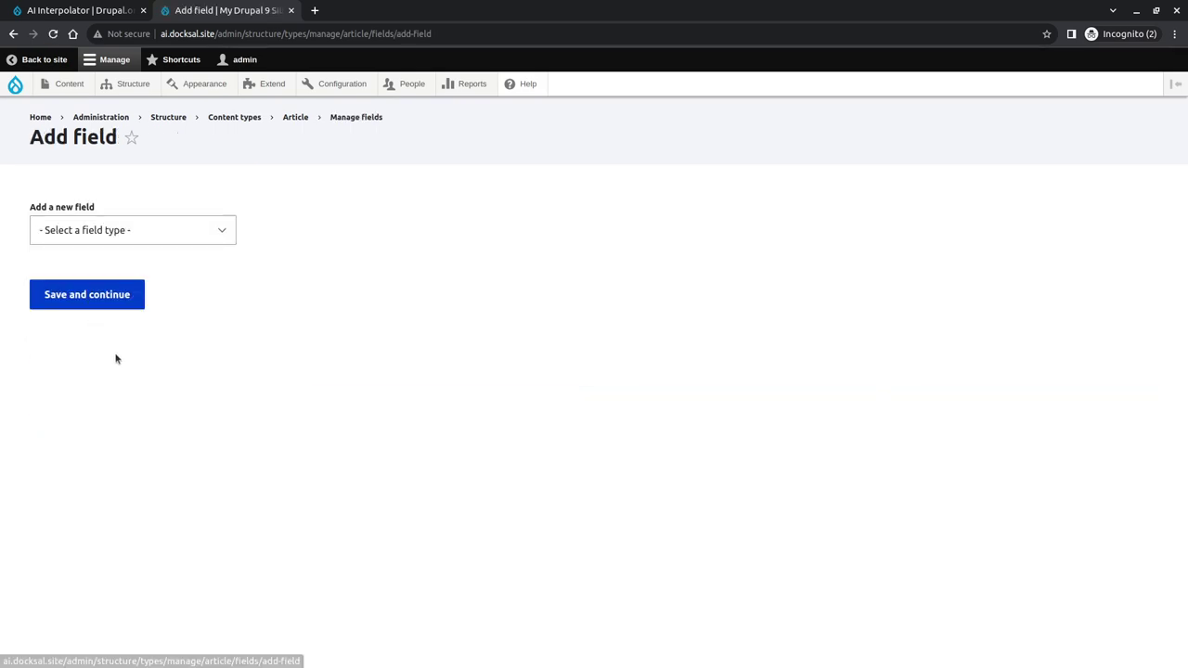
pyautogui.click(148, 232)
pyautogui.scroll(-5, 156, 297)
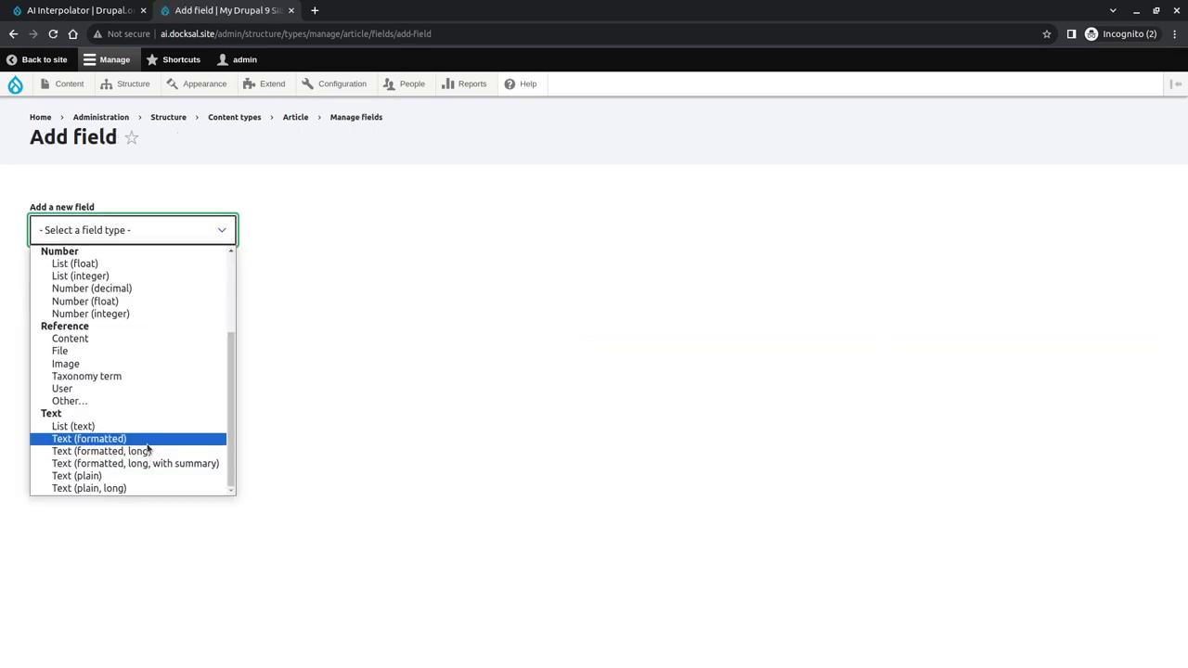
pyautogui.click(147, 451)
pyautogui.click(136, 307)
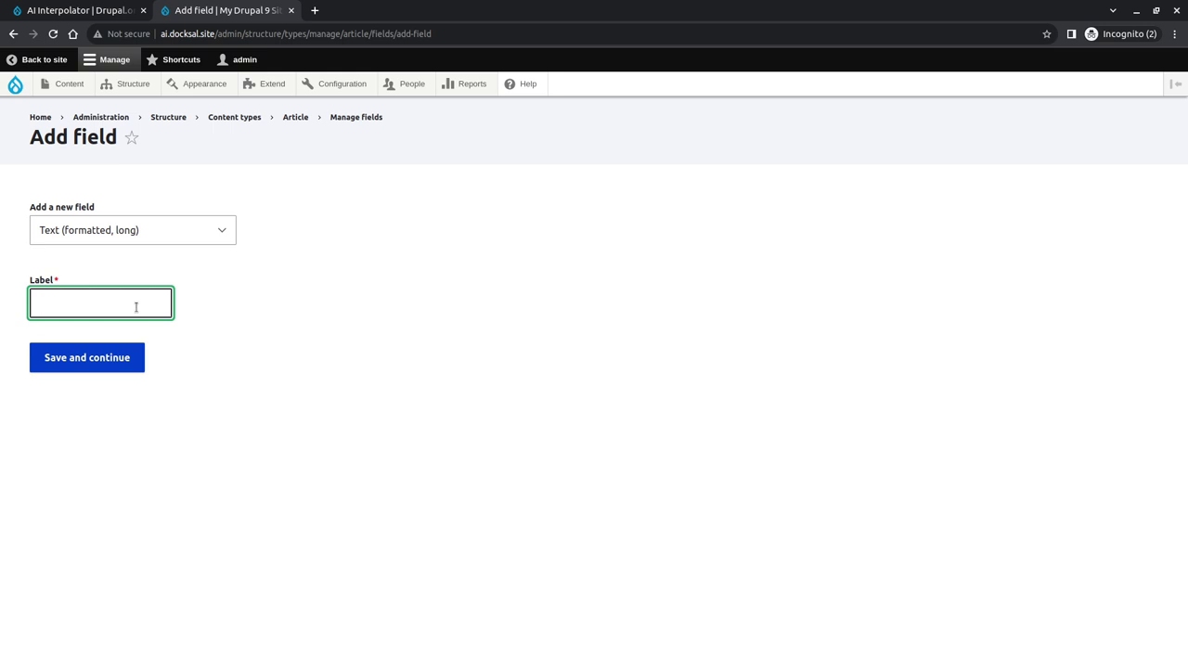
pyautogui.click(101, 370)
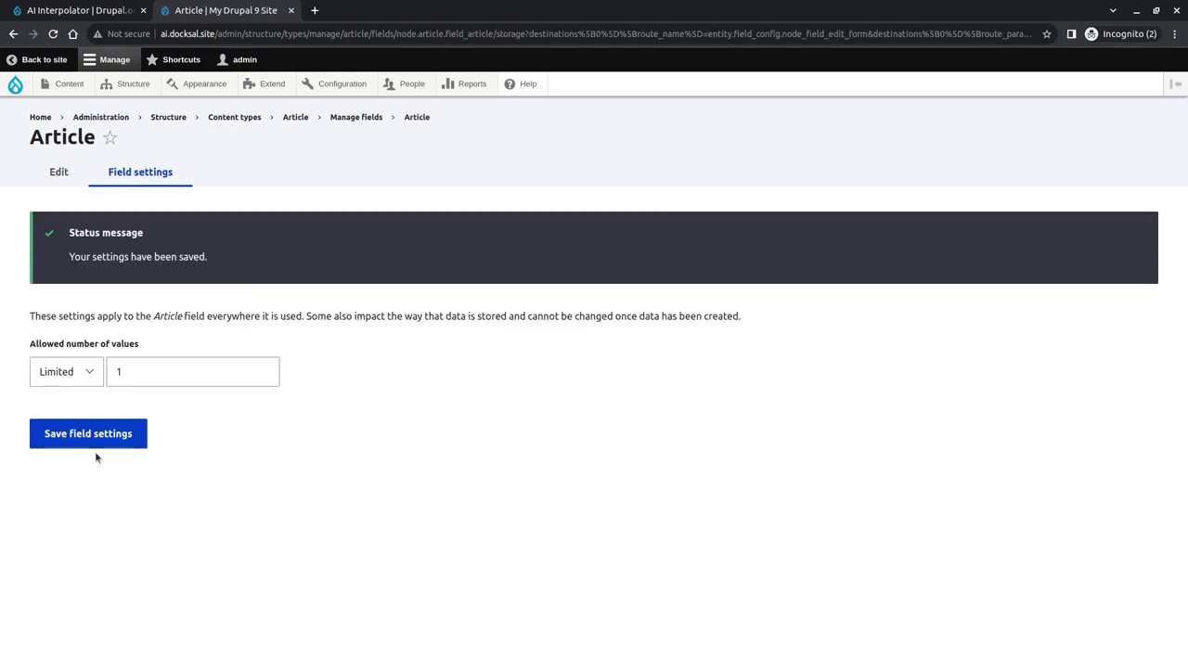
pyautogui.click(96, 429)
# - Allow only the Full HTML text format for the Article field
pyautogui.scroll(-2, 108, 415)
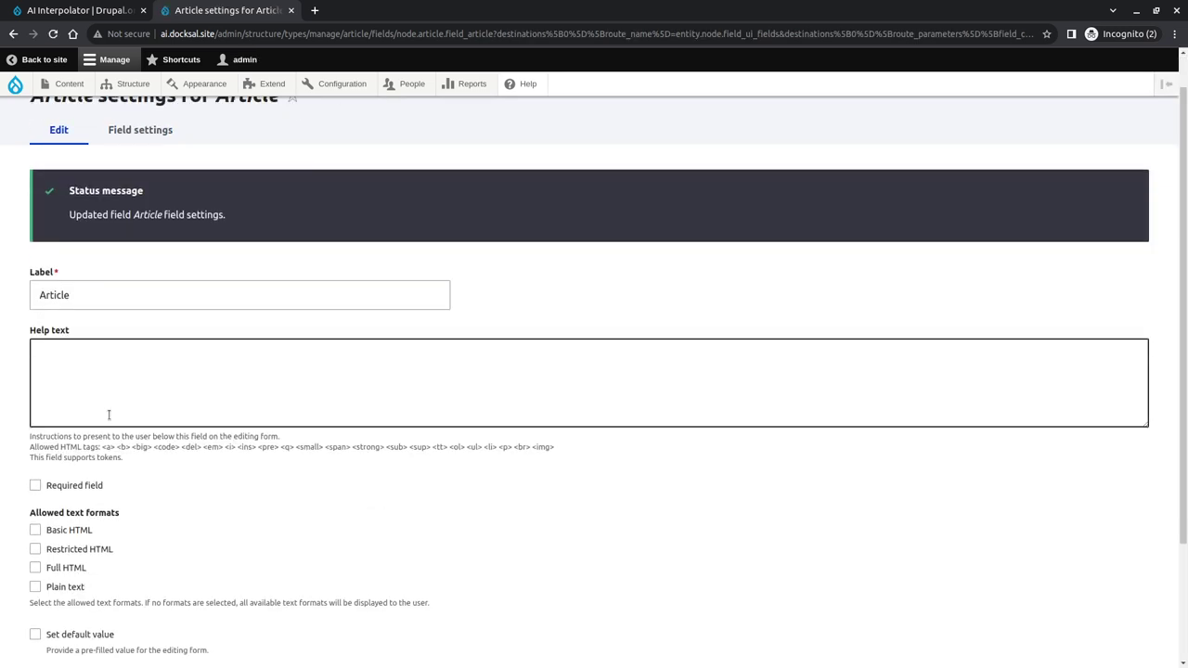
pyautogui.click(79, 459)
pyautogui.scroll(-1, 124, 522)
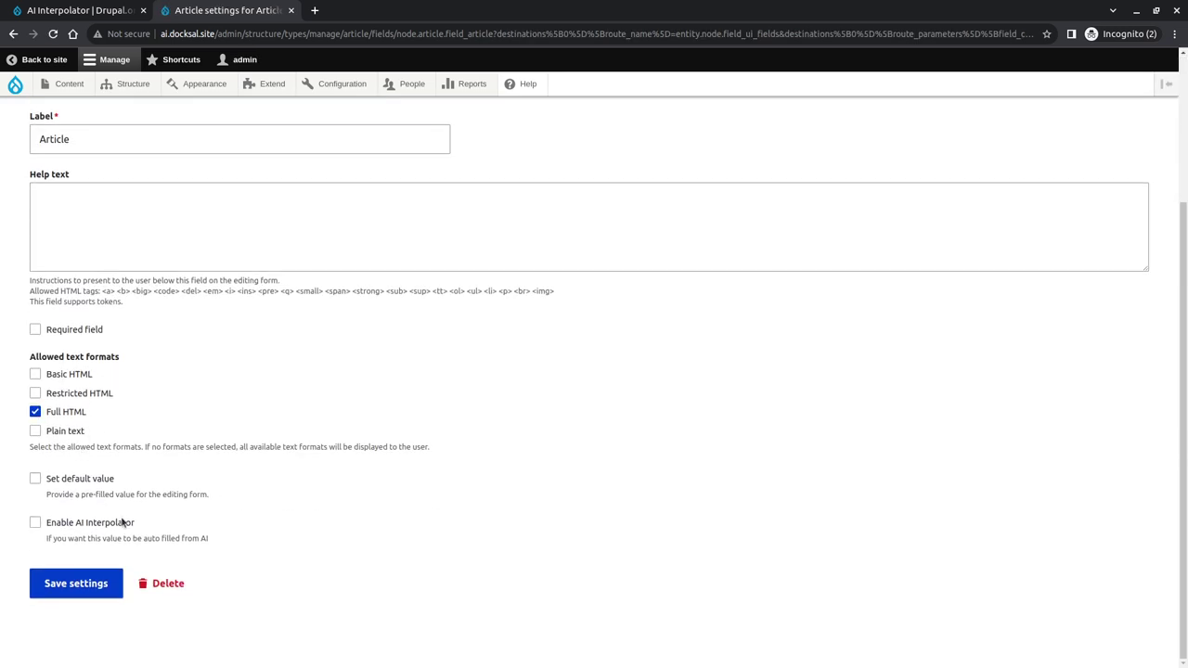
pyautogui.click(124, 522)
pyautogui.scroll(-8, 171, 483)
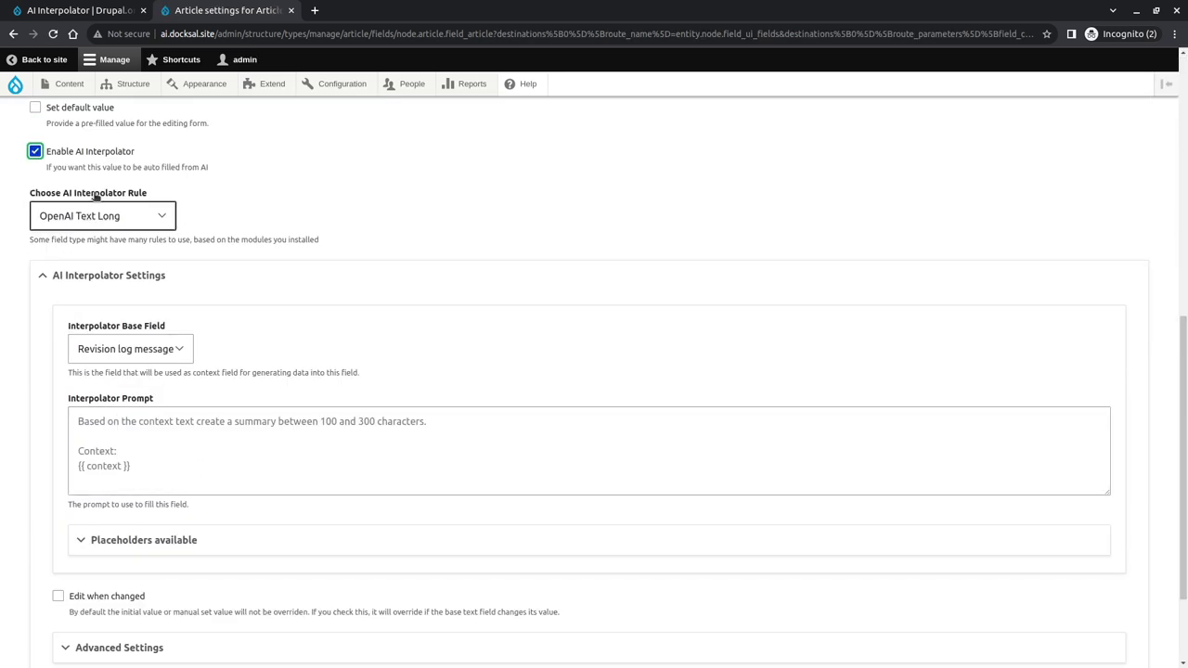
pyautogui.click(96, 152)
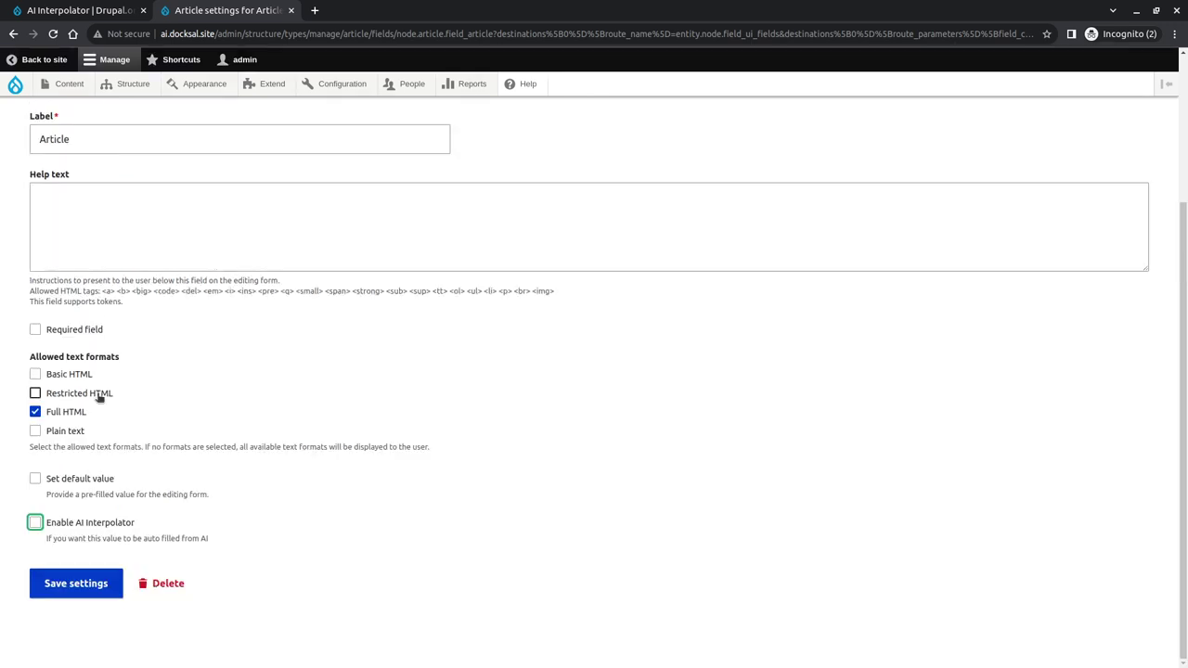
# - Save the Article field's settings
pyautogui.click(53, 578)
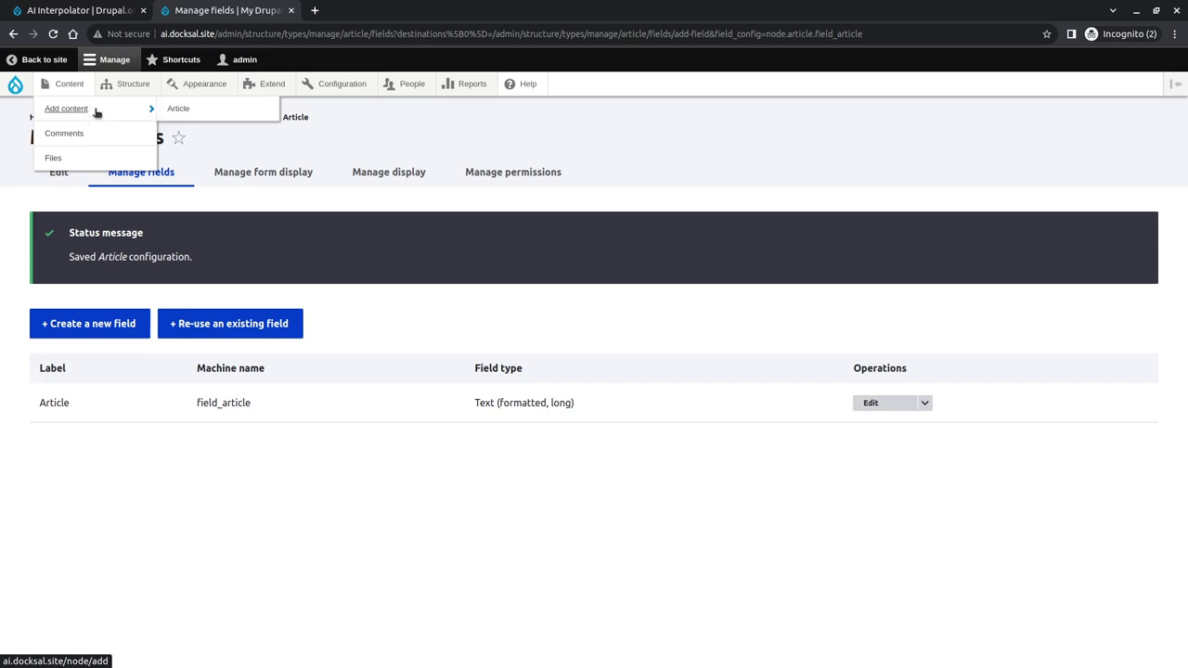
# - Start a new Article node, and in a separate browser tab open CNN's lead story about Ukraine's ally stopping arms to Kyiv
pyautogui.click(173, 109)
pyautogui.hotkey('ctrl', 't')
pyautogui.write('c')
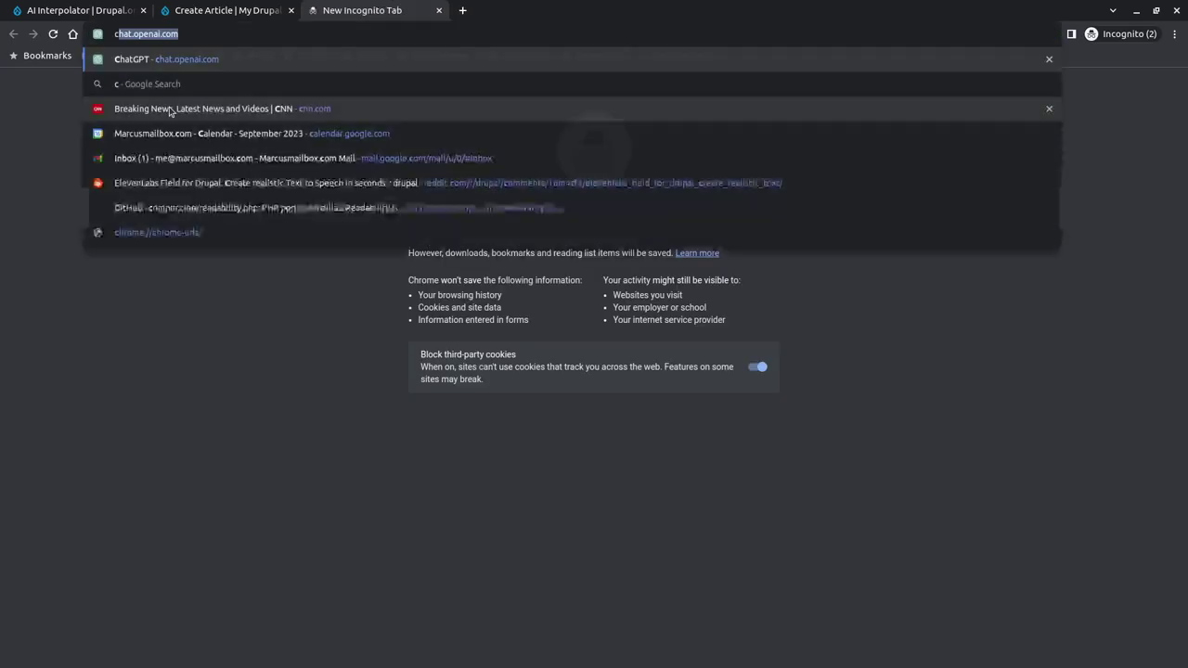
pyautogui.write('nn')
pyautogui.press('Return')
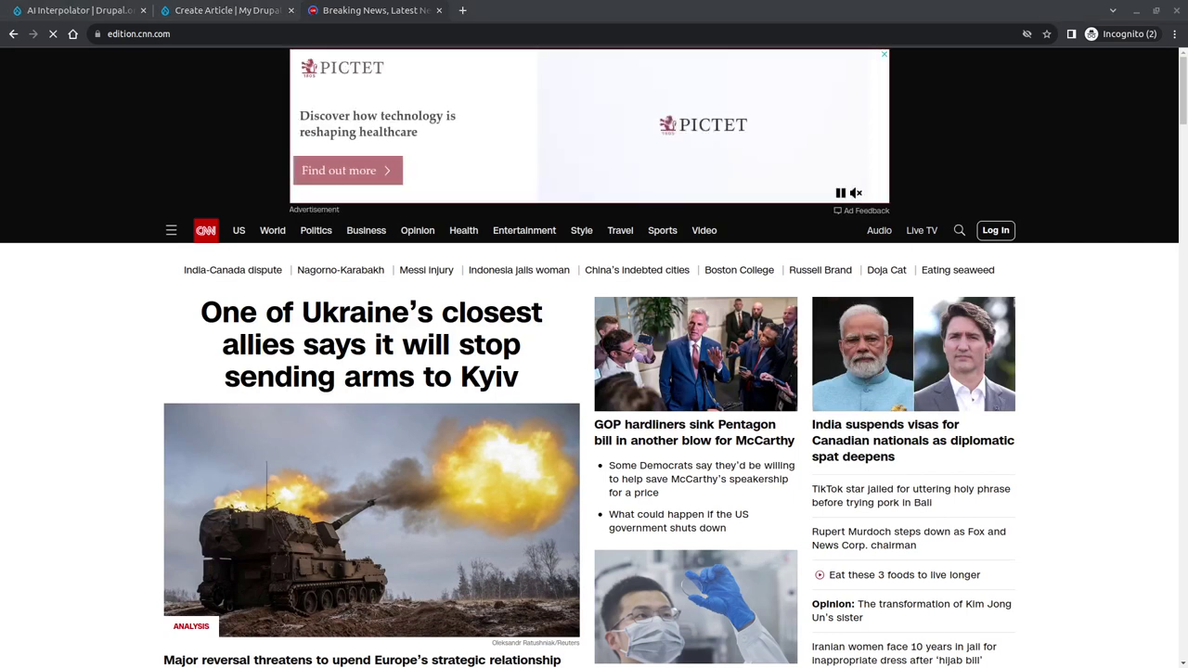
pyautogui.click(289, 361)
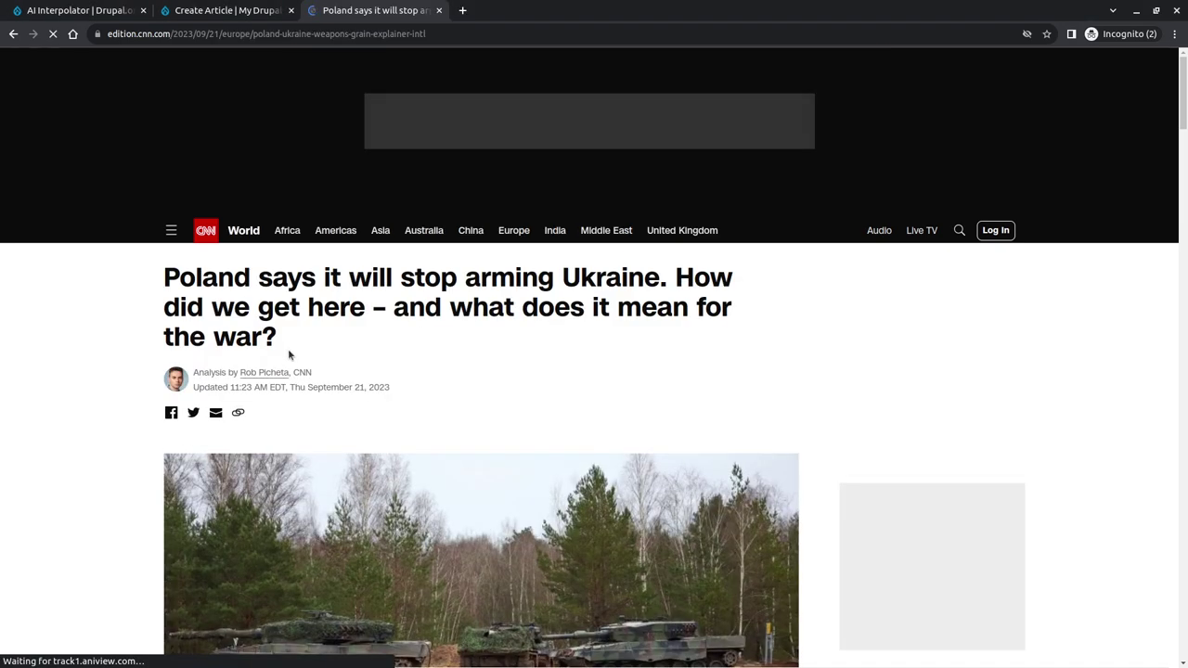
# - Copy the CNN story's headline into the new article's Title
pyautogui.moveTo(286, 350); pyautogui.dragTo(163, 281)
pyautogui.hotkey('ctrl', 'c')
pyautogui.hotkey('ctrl', 'pageup')
pyautogui.click(284, 223)
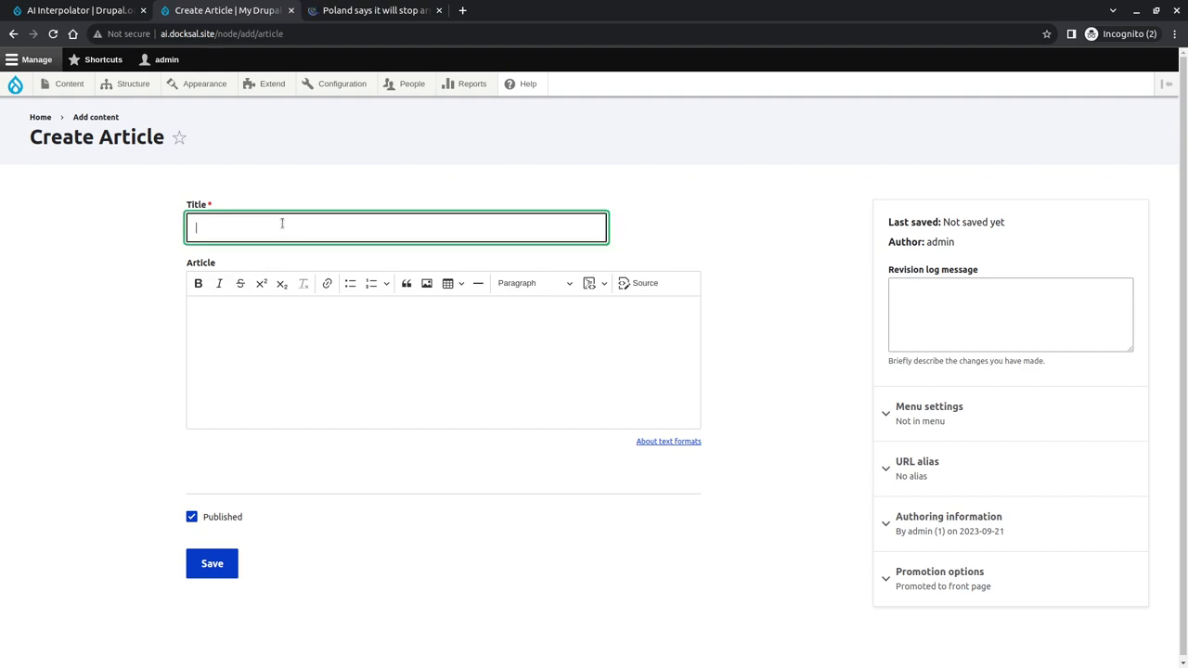
pyautogui.hotkey('ctrl', 'v')
# - Copy the CNN story's opening text, through the first paragraph under "What has Poland announced?", into the Article field with its original formatting
pyautogui.hotkey('ctrl', 'pagedown')
pyautogui.scroll(-5, 278, 437)
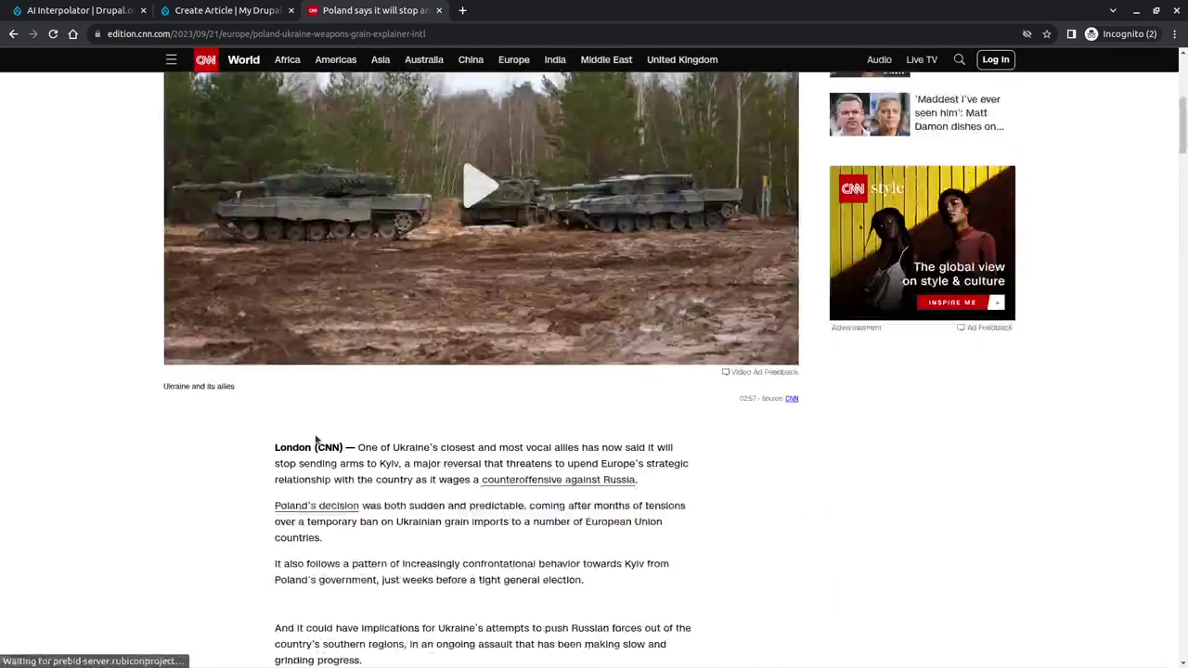
pyautogui.moveTo(275, 447); pyautogui.dragTo(358, 420)
pyautogui.hotkey('ctrl', 'c')
pyautogui.hotkey('ctrl', 'pageup')
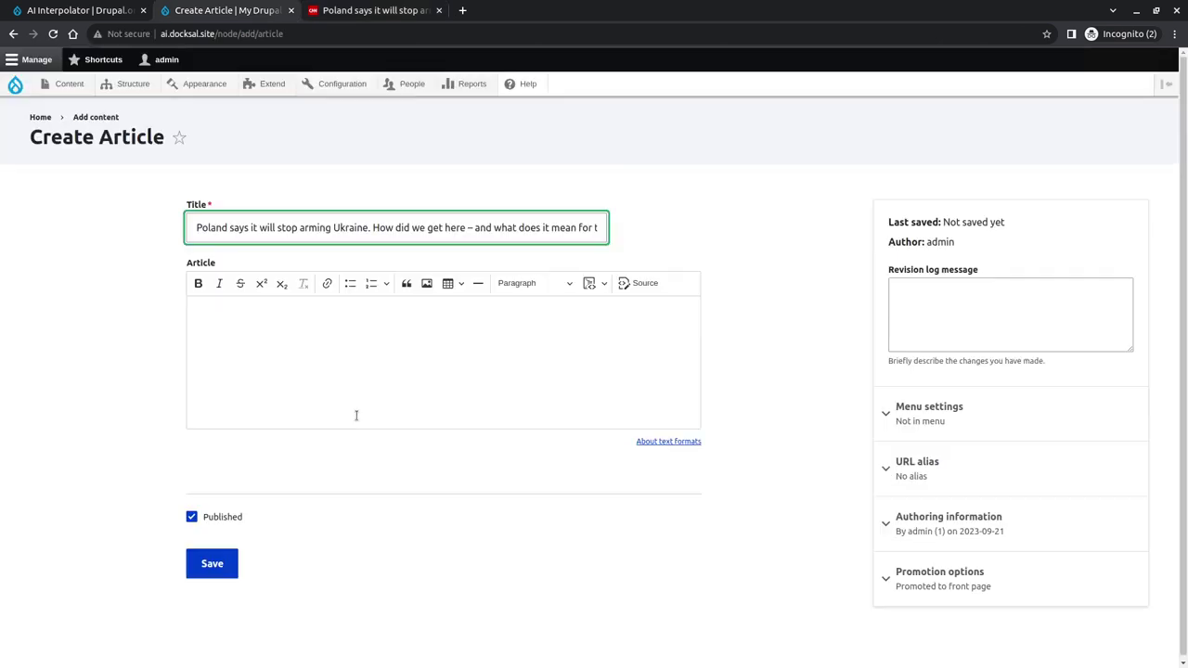
pyautogui.click(355, 372)
pyautogui.hotkey('ctrl', 'v')
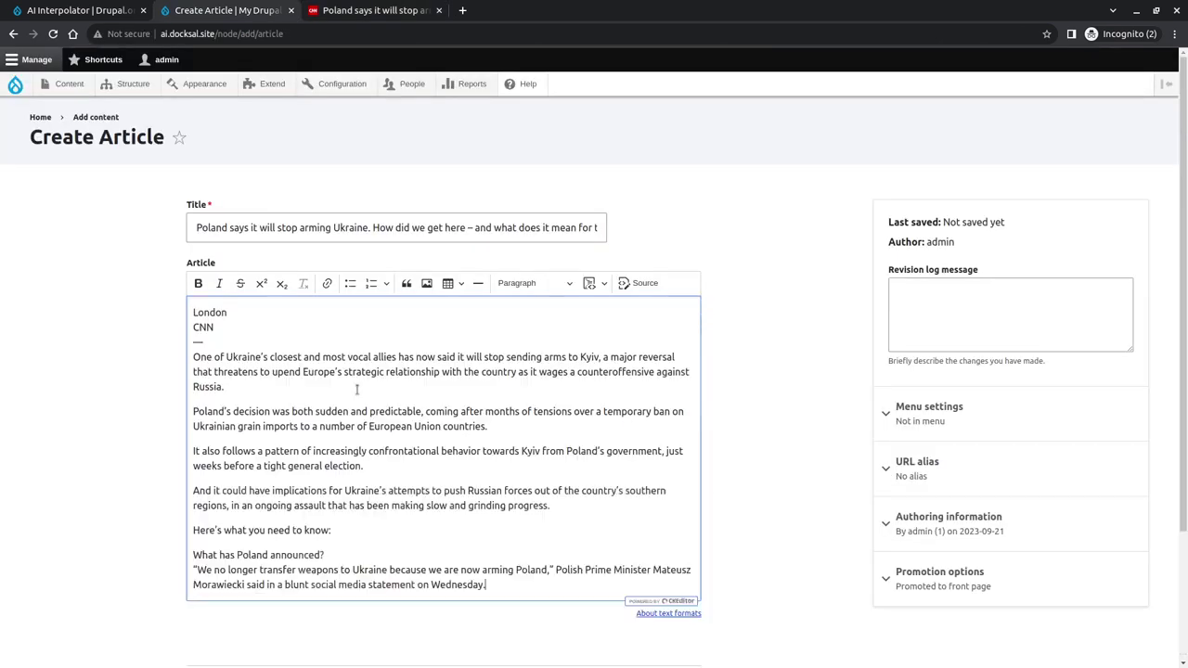
pyautogui.hotkey('ctrl', 'z')
pyautogui.hotkey('ctrl', 'v')
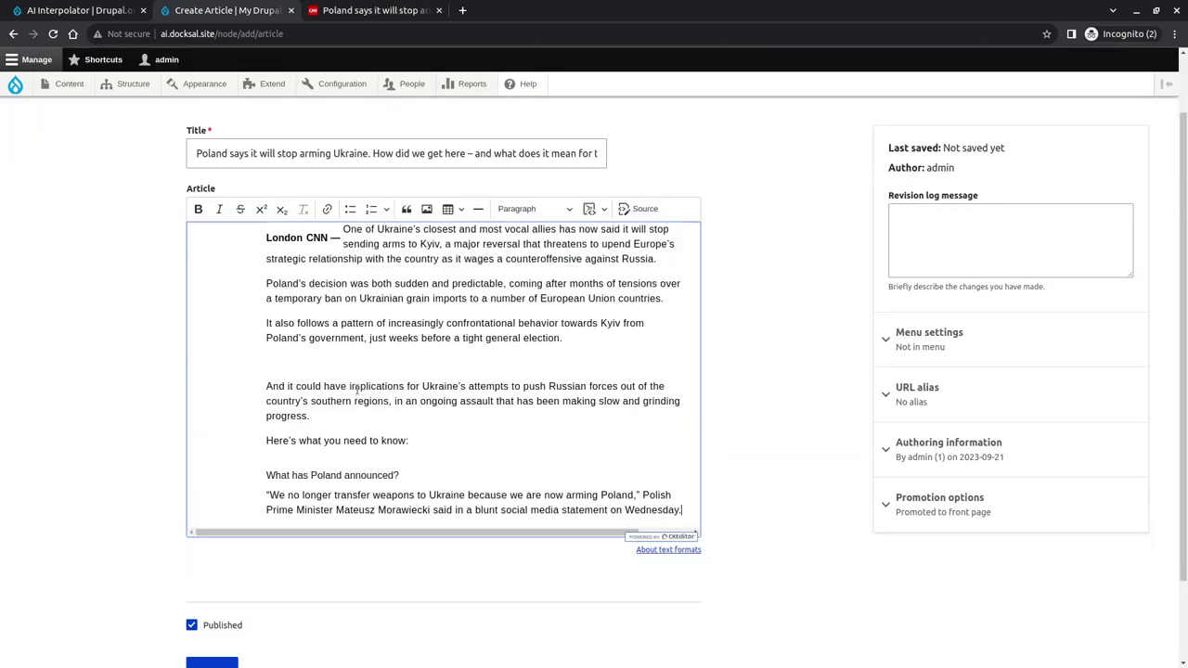
pyautogui.scroll(1, 356, 389)
pyautogui.scroll(-2, 357, 390)
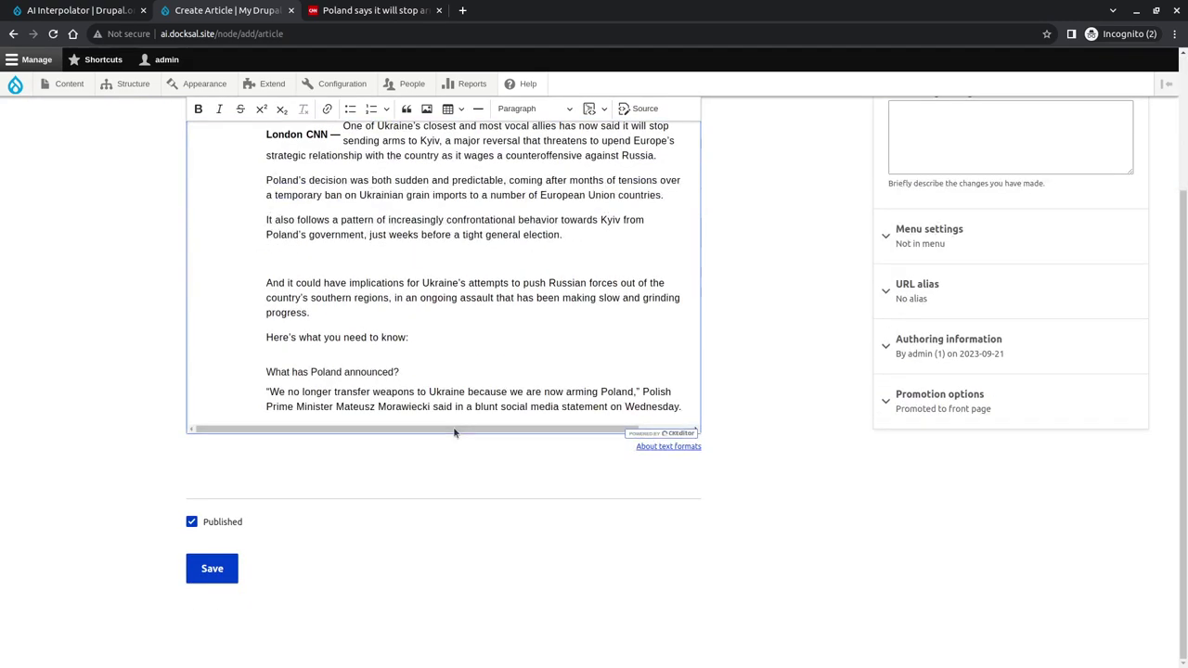
# - Append the CNN story's next paragraphs, up to the one on Poland's agreed ammunition and weapons supplies, below the Article field's existing text
pyautogui.press('Return')
pyautogui.press('Return')
pyautogui.hotkey('ctrl', 'Tab')
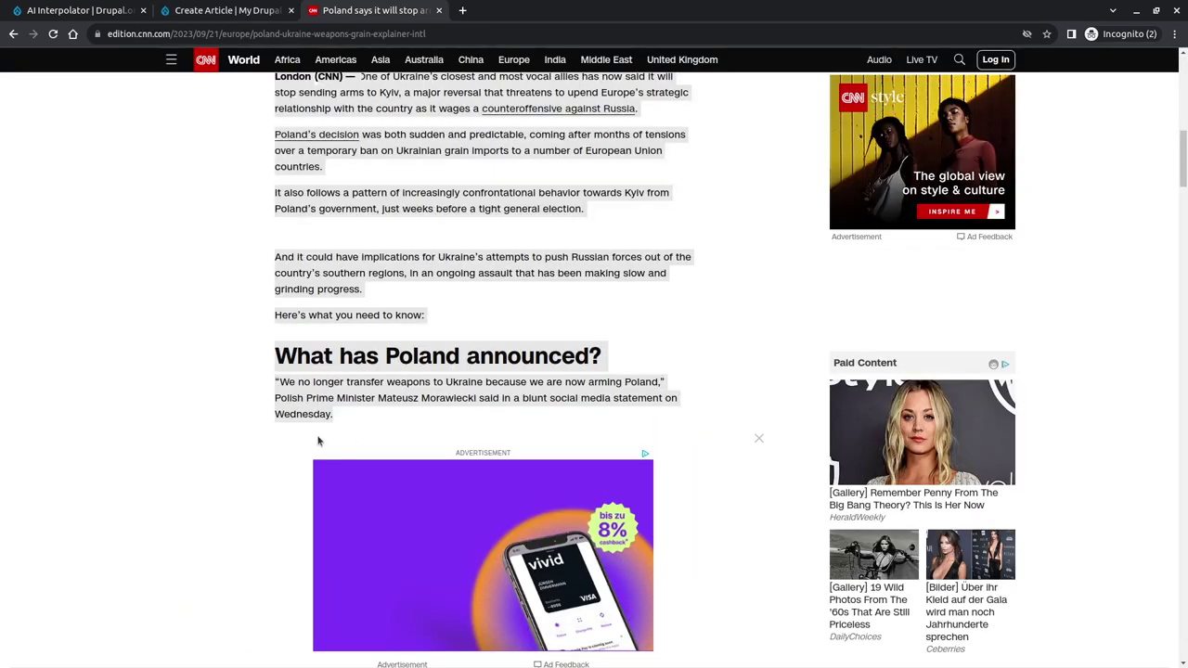
pyautogui.scroll(-5, 272, 179)
pyautogui.moveTo(272, 179); pyautogui.dragTo(634, 464)
pyautogui.hotkey('ctrl', 'c')
pyautogui.hotkey('ctrl', 'shift', 'Tab')
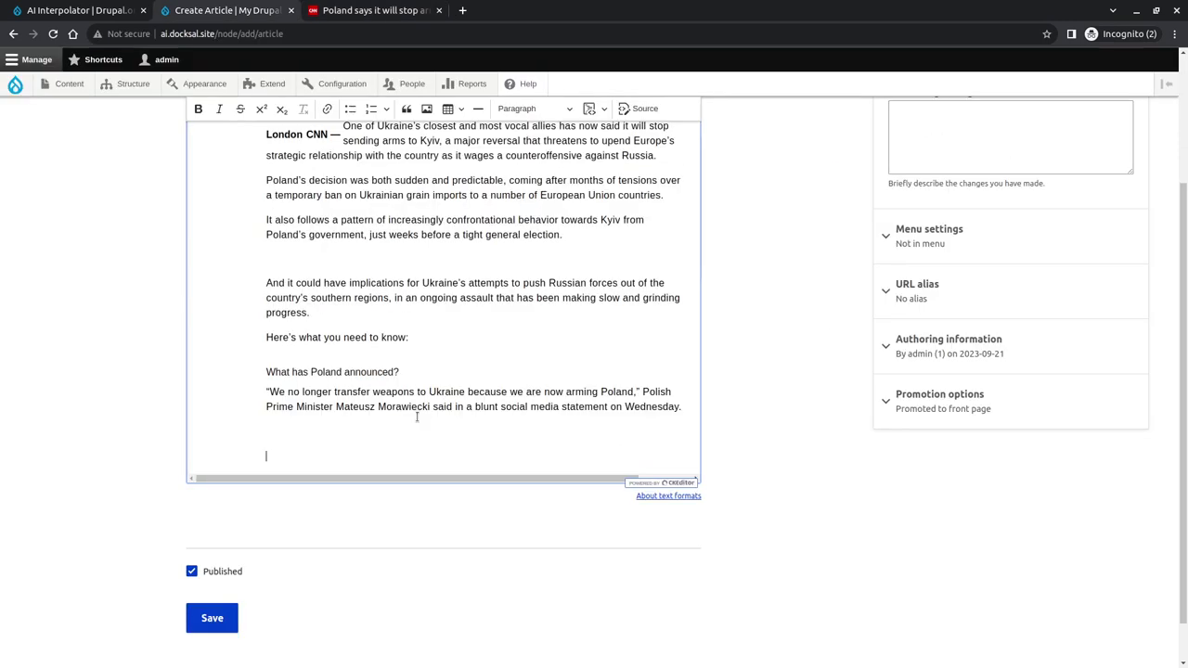
pyautogui.hotkey('ctrl', 'v')
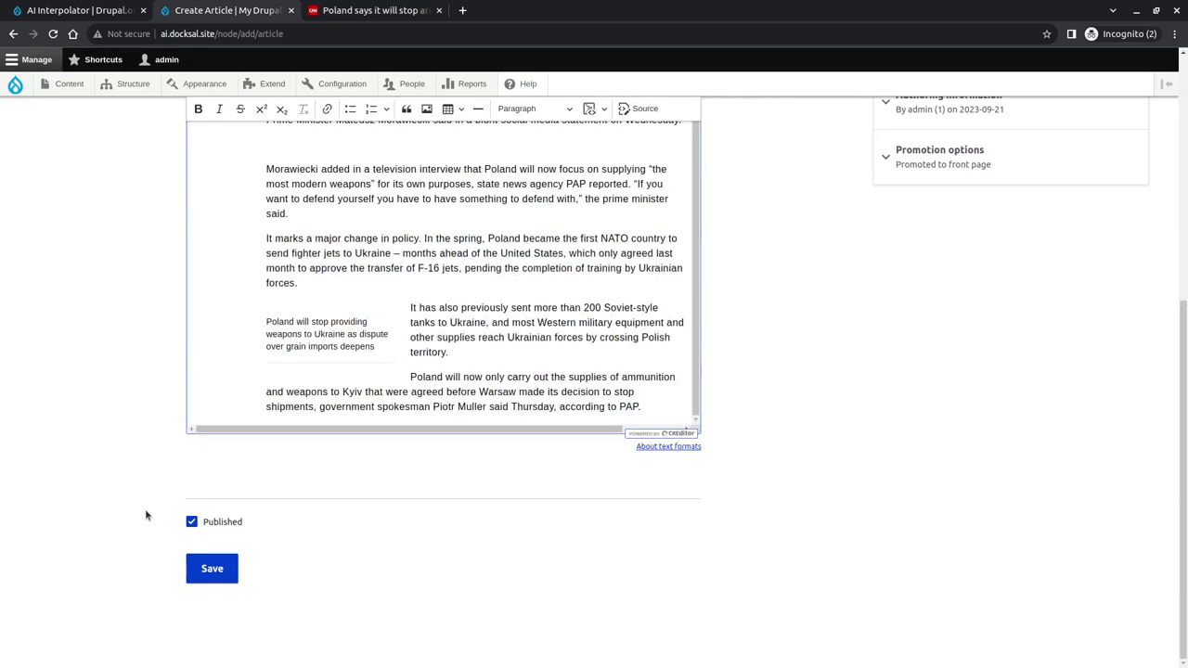
# - Save the new article and check its text and image on the published page
pyautogui.click(213, 569)
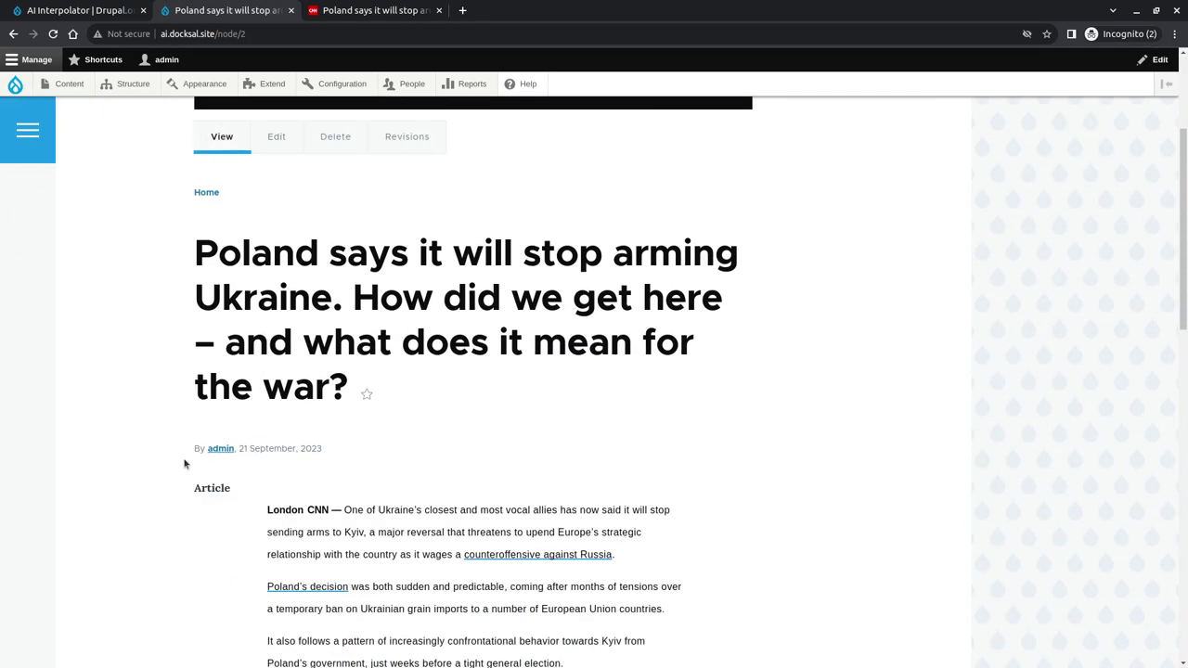
pyautogui.scroll(-4, 184, 464)
pyautogui.scroll(-7, 266, 372)
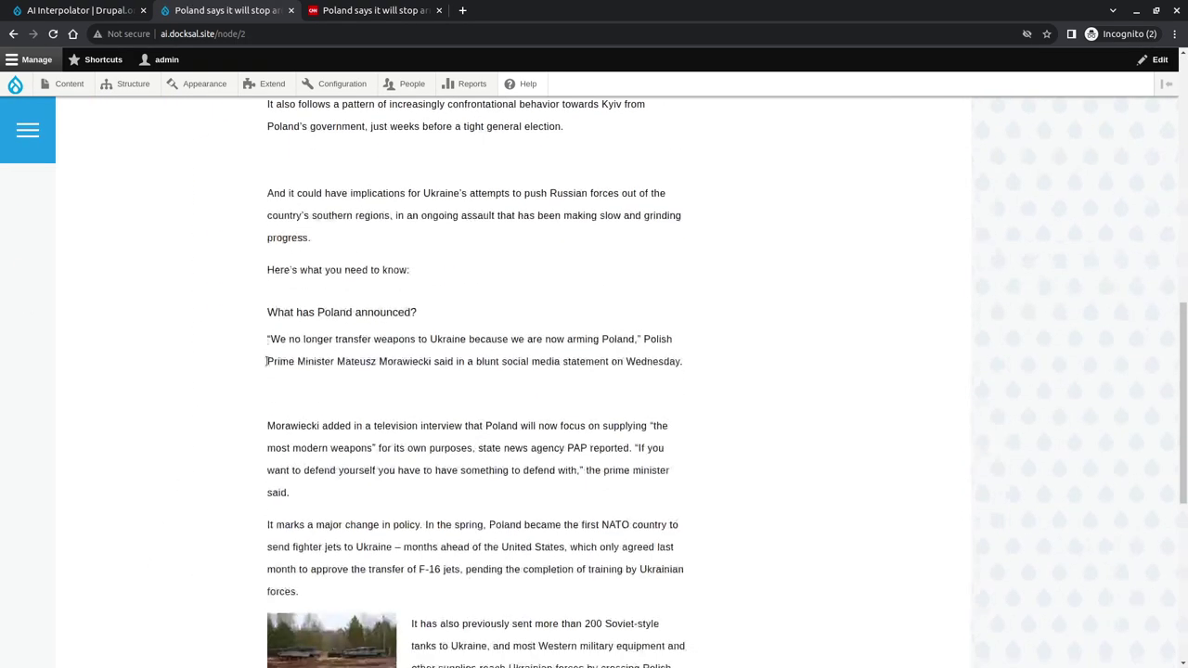
pyautogui.scroll(3, 265, 398)
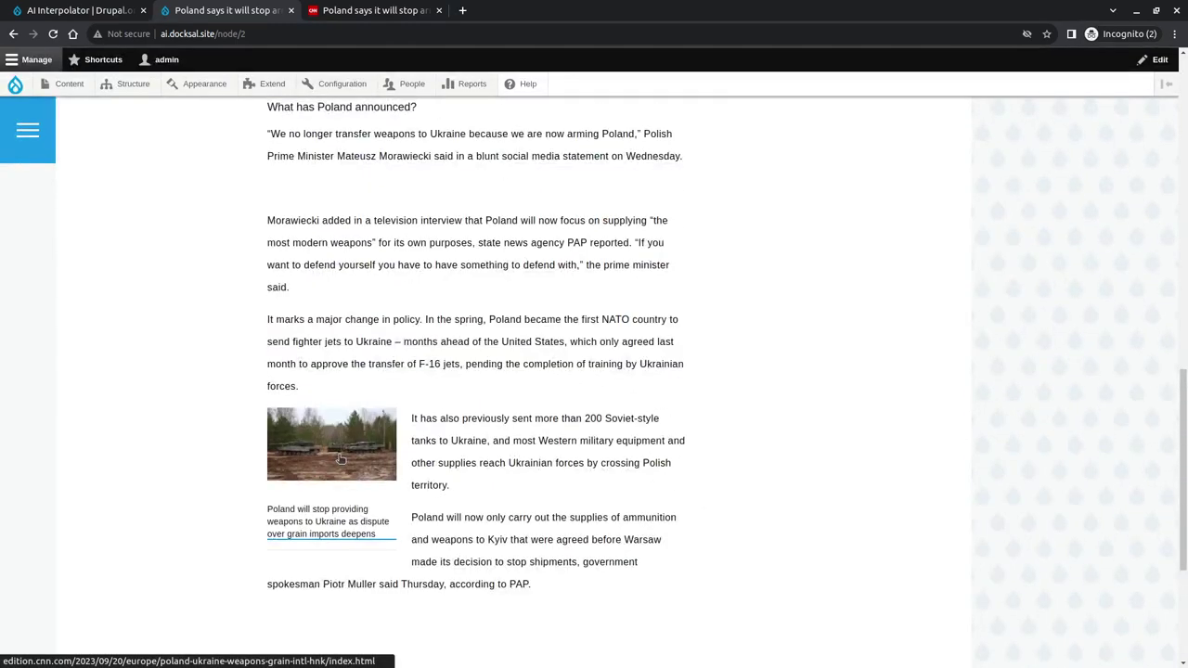
pyautogui.scroll(10, 340, 455)
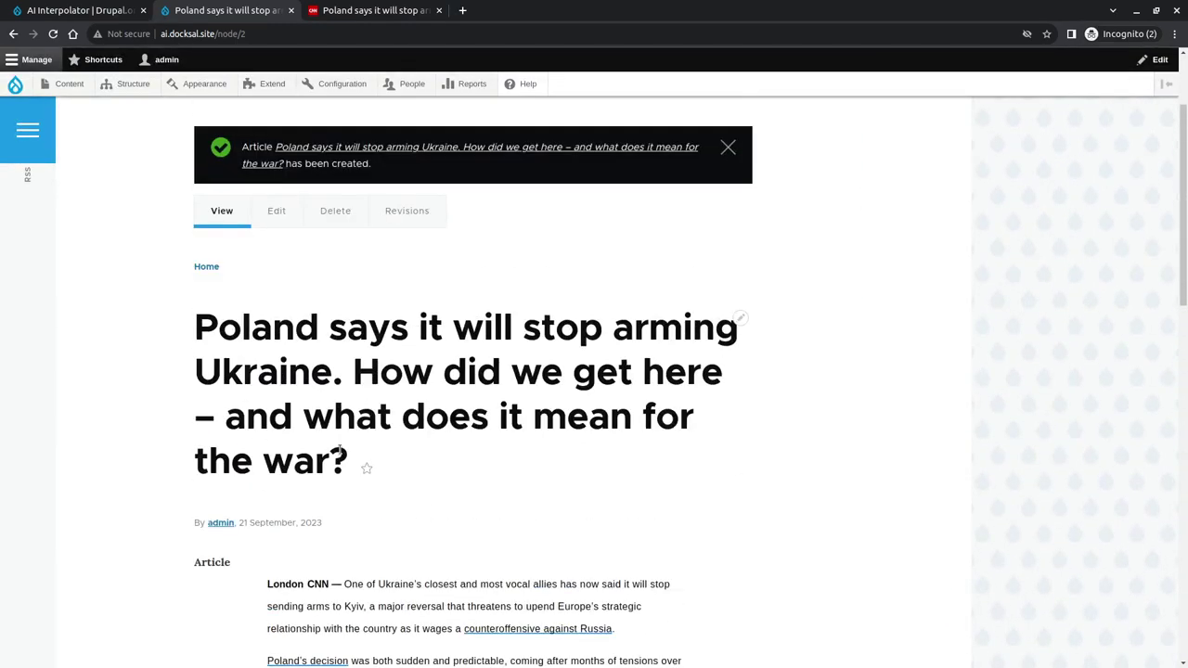
pyautogui.scroll(2, 251, 265)
# - Add a Text (formatted, long) field labelled Summary to the Article content type, keeping the allowed number of values limited to 1
pyautogui.moveTo(118, 79)
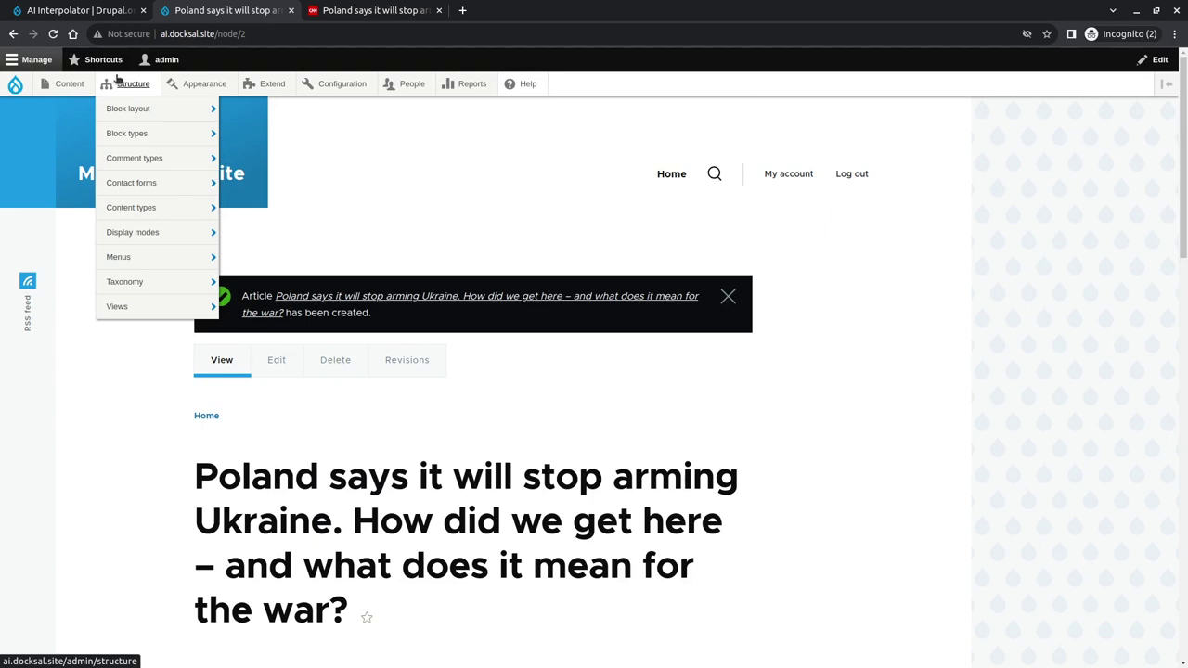
pyautogui.moveTo(177, 220)
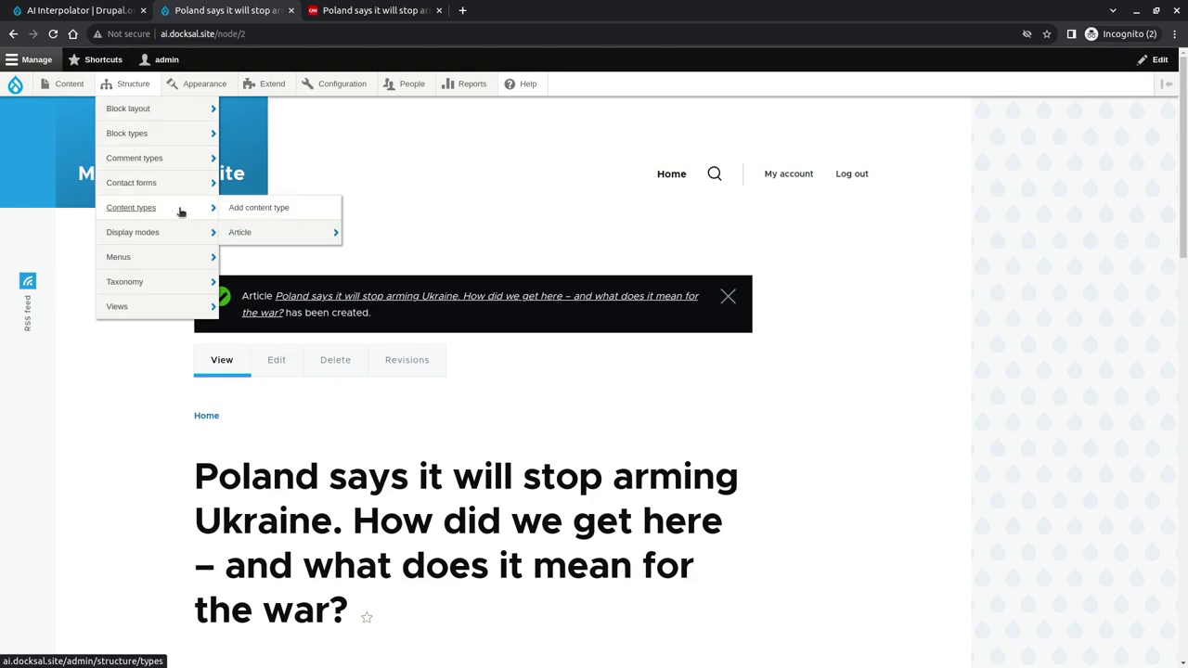
pyautogui.moveTo(278, 233)
pyautogui.click(371, 232)
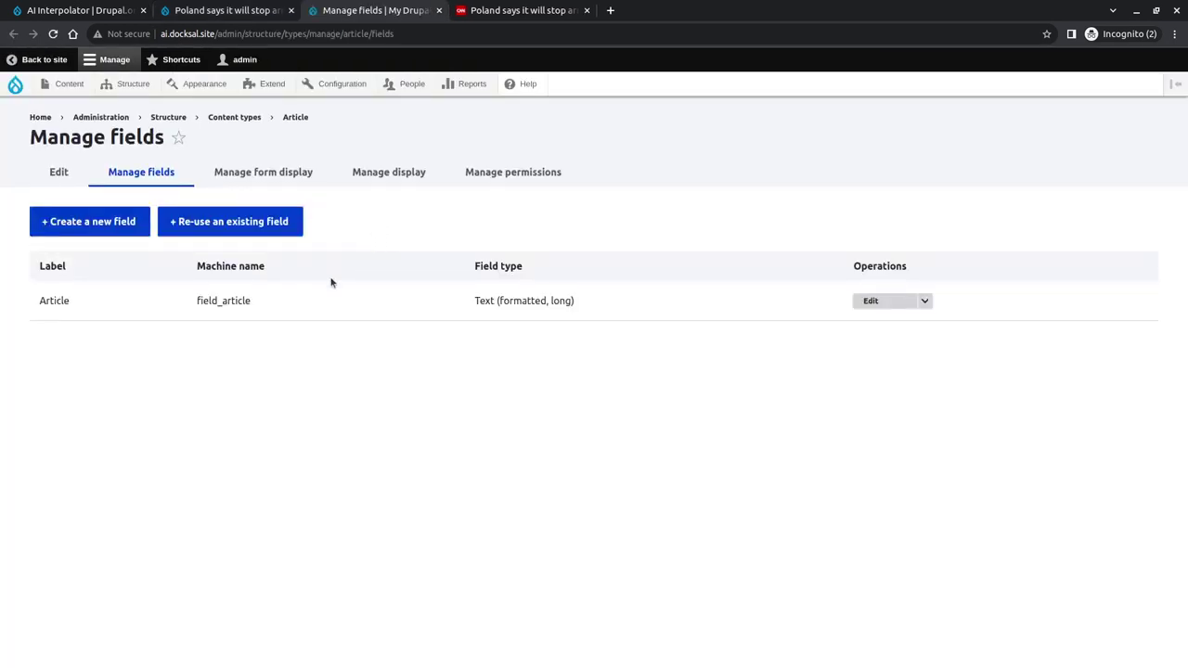
pyautogui.click(61, 225)
pyautogui.click(153, 230)
pyautogui.scroll(-3, 163, 288)
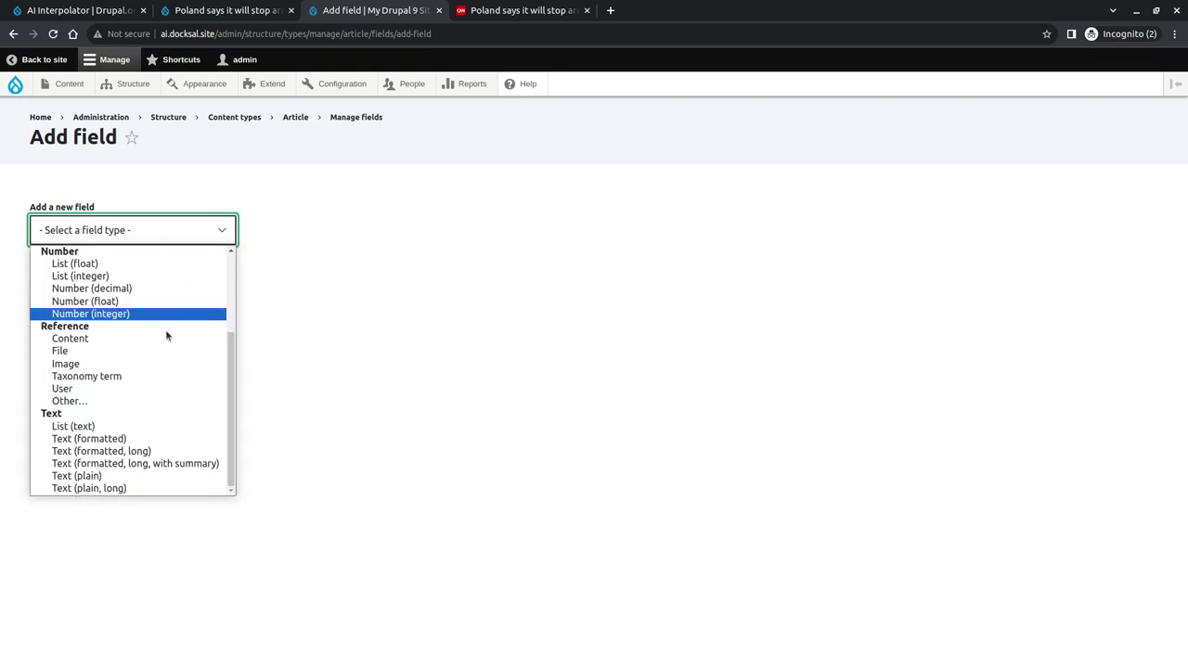
pyautogui.click(120, 455)
pyautogui.click(148, 301)
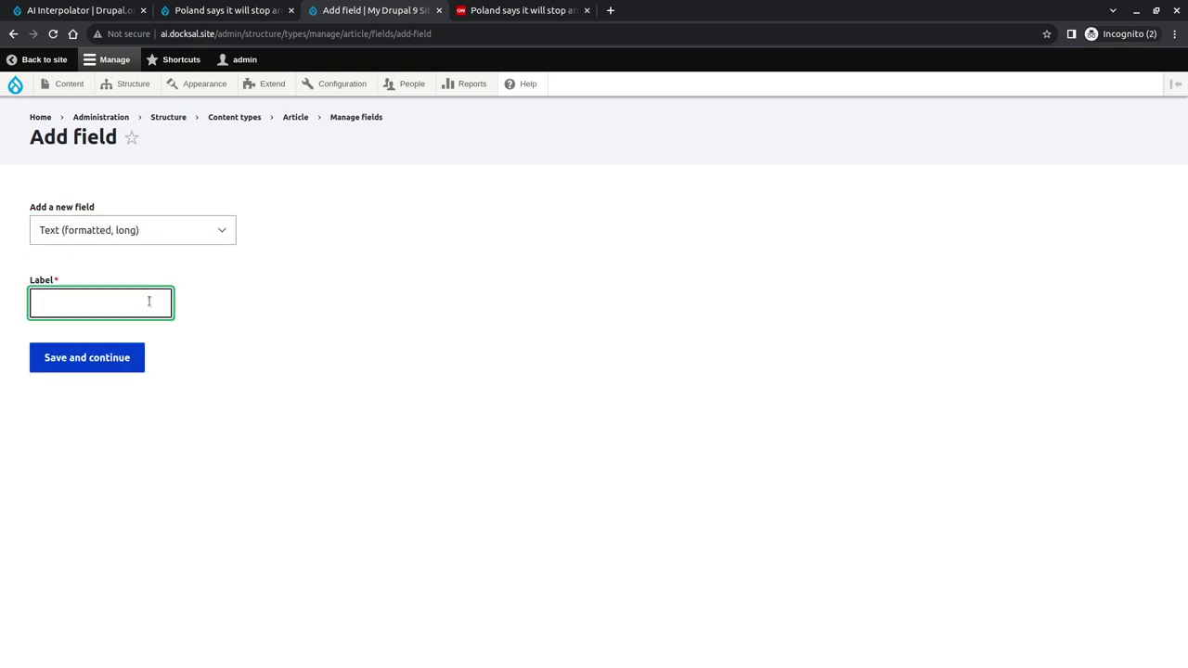
pyautogui.write('Summary')
pyautogui.click(121, 359)
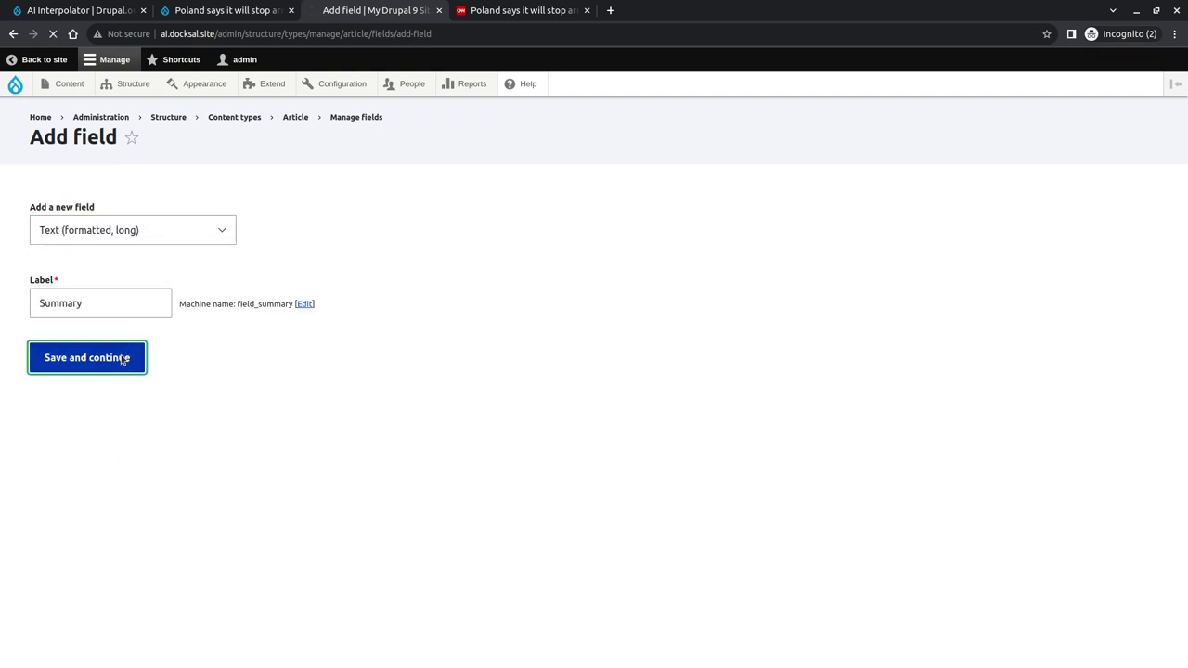
pyautogui.click(60, 441)
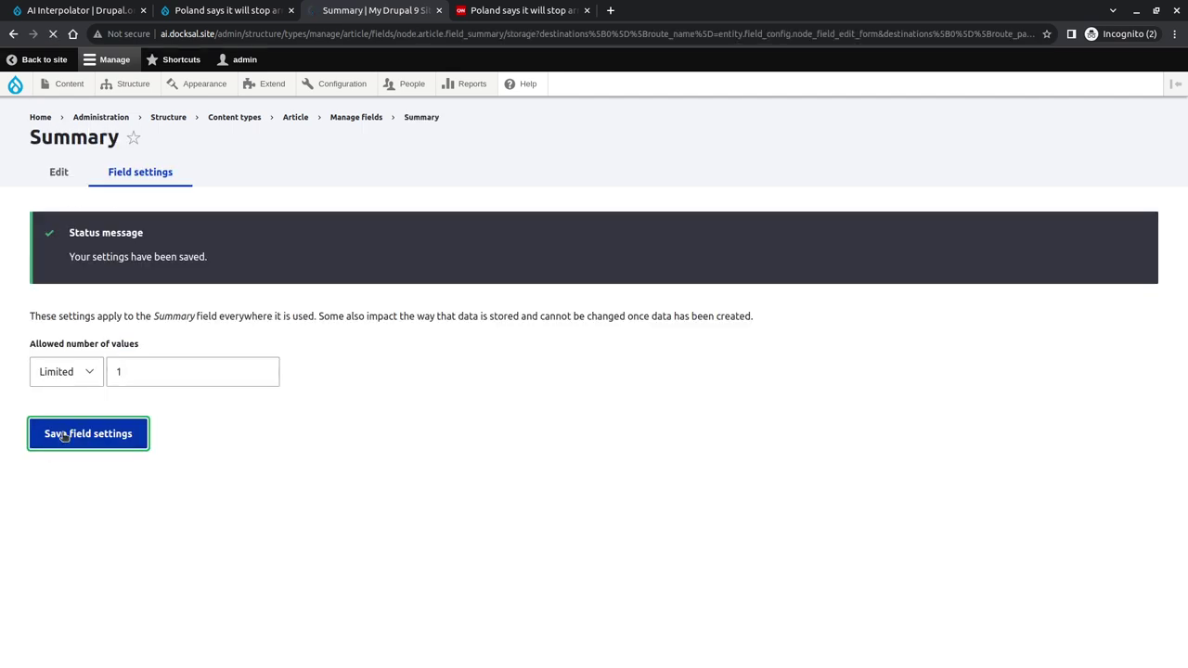
# - Allow only the Basic HTML text format for the Summary field and enable AI Interpolator on it
pyautogui.scroll(-2, 84, 390)
pyautogui.click(93, 420)
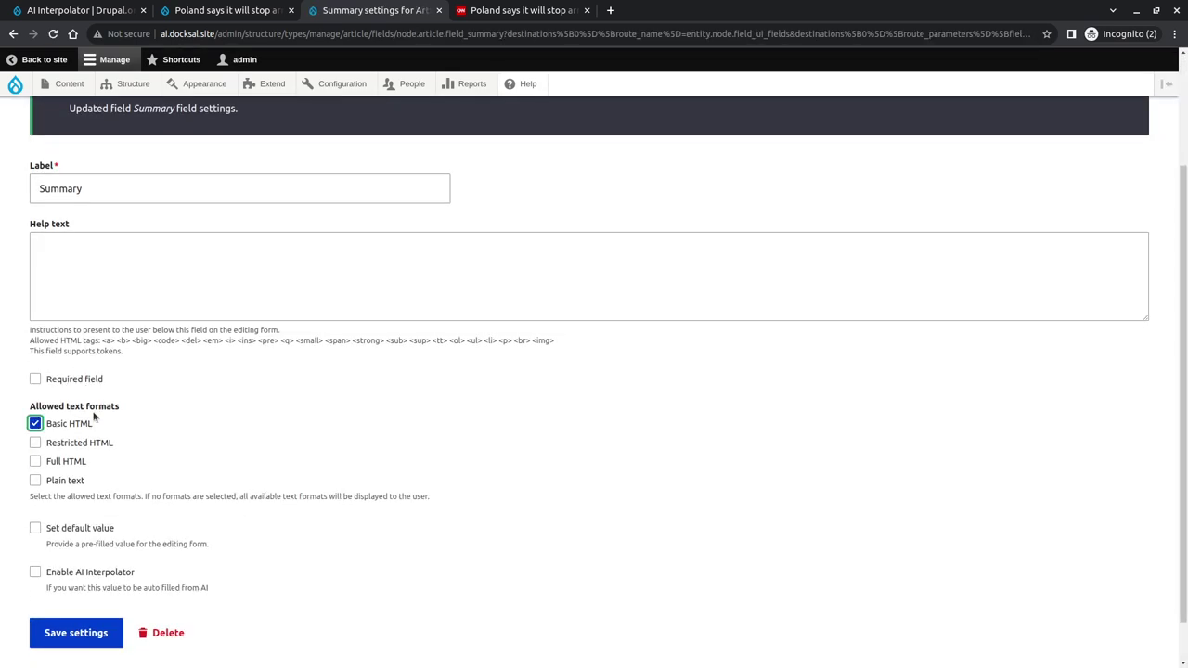
pyautogui.scroll(-1, 140, 371)
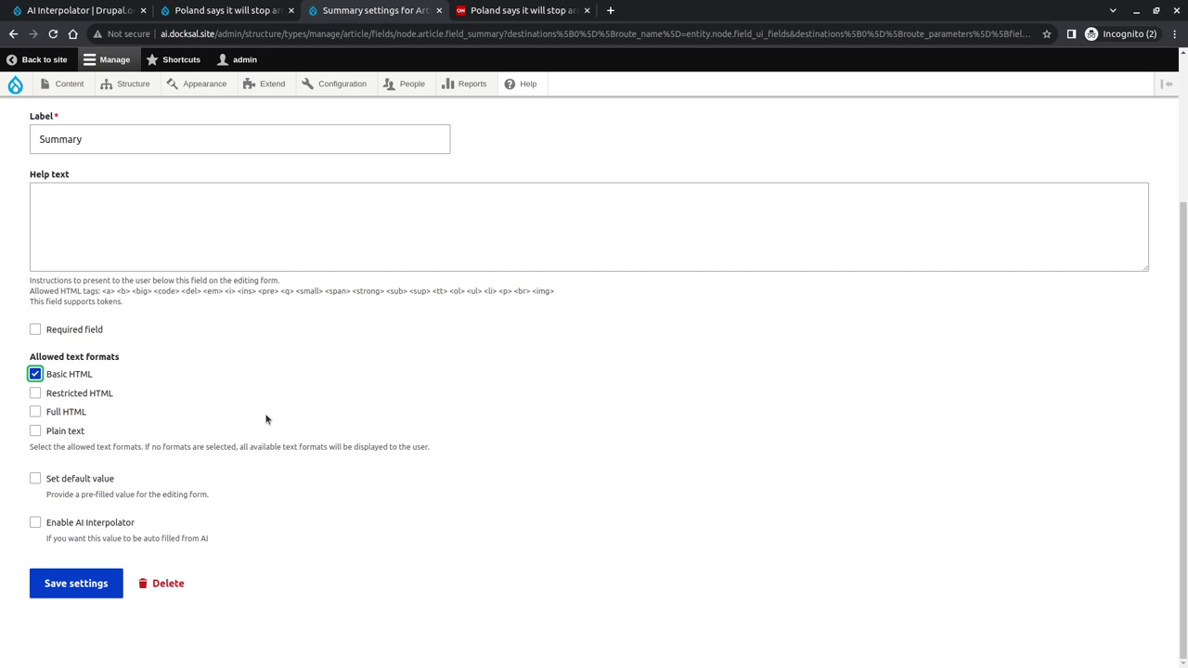
pyautogui.click(89, 526)
pyautogui.scroll(-3, 281, 488)
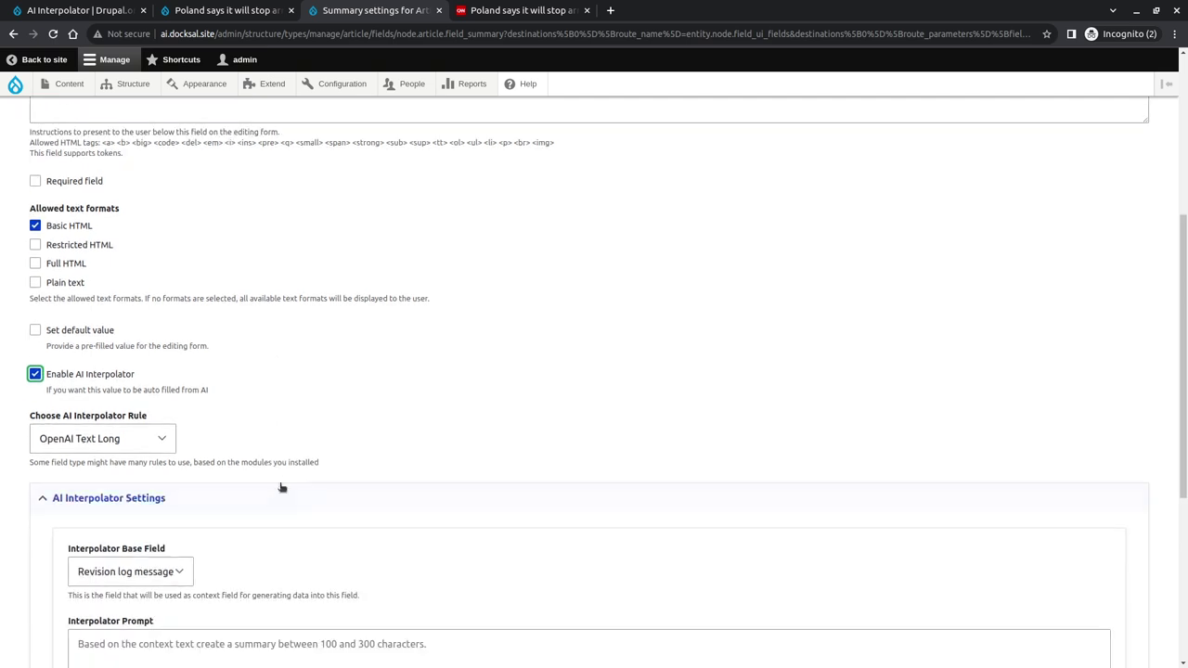
# - Keep OpenAI Text Long as the AI Interpolator rule and set the interpolator base field to Article
pyautogui.scroll(-1, 379, 326)
pyautogui.scroll(2, 379, 326)
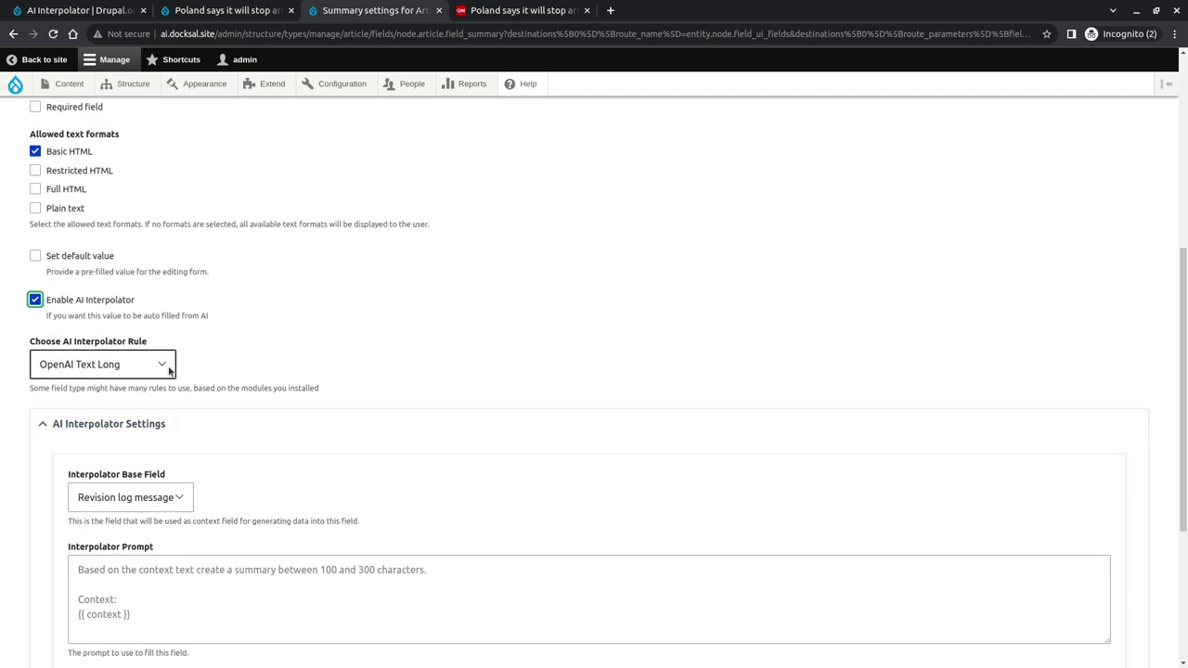
pyautogui.click(89, 376)
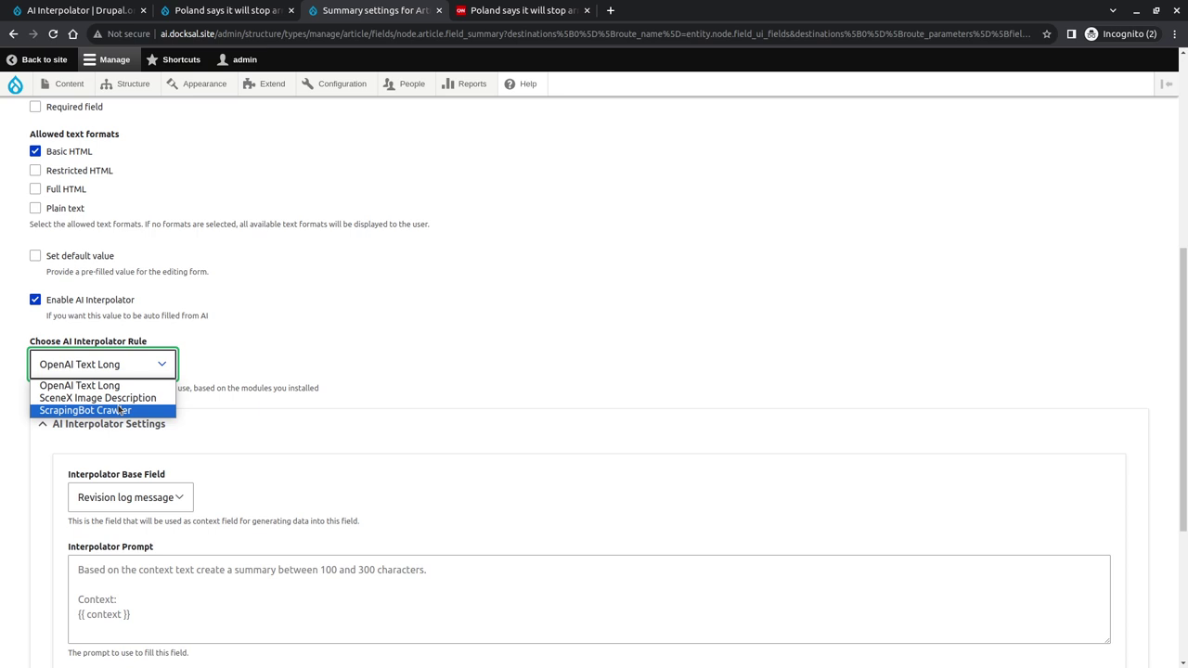
pyautogui.click(200, 360)
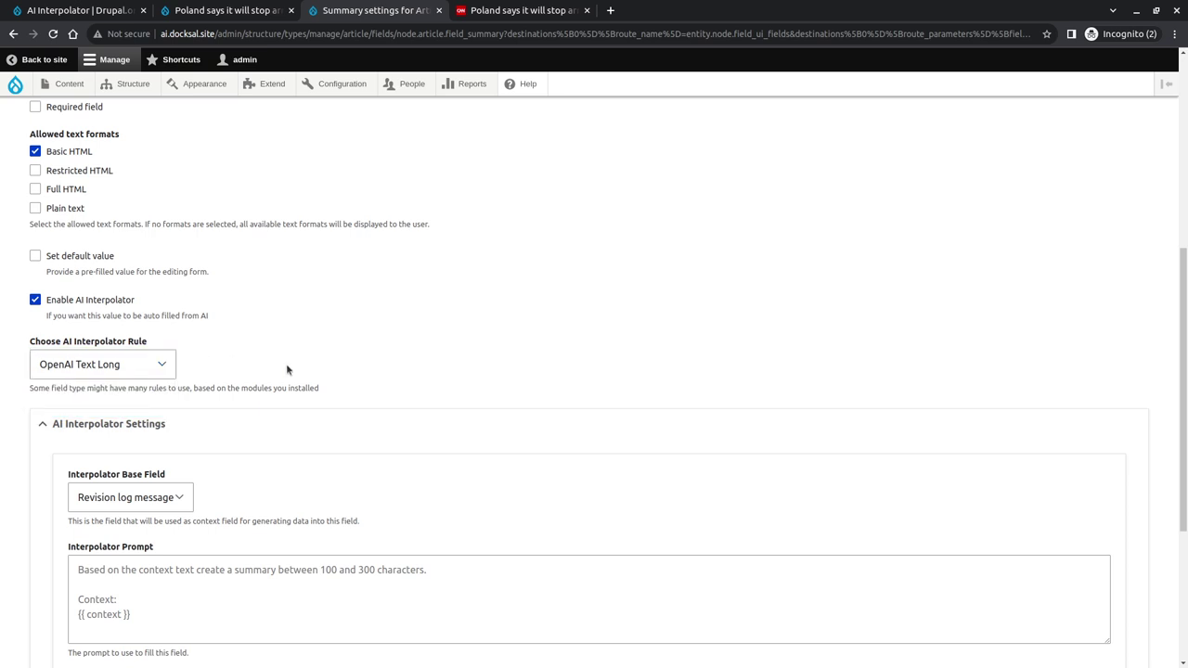
pyautogui.scroll(-2, 286, 363)
pyautogui.scroll(-3, 288, 363)
pyautogui.scroll(2, 288, 363)
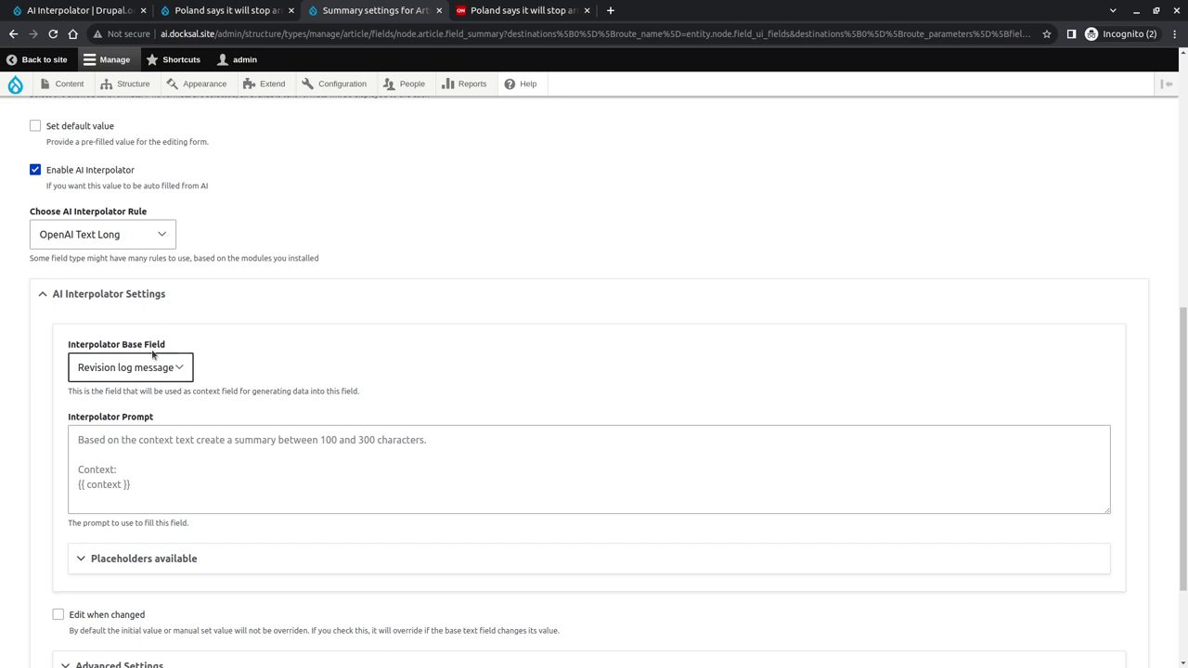
pyautogui.click(153, 378)
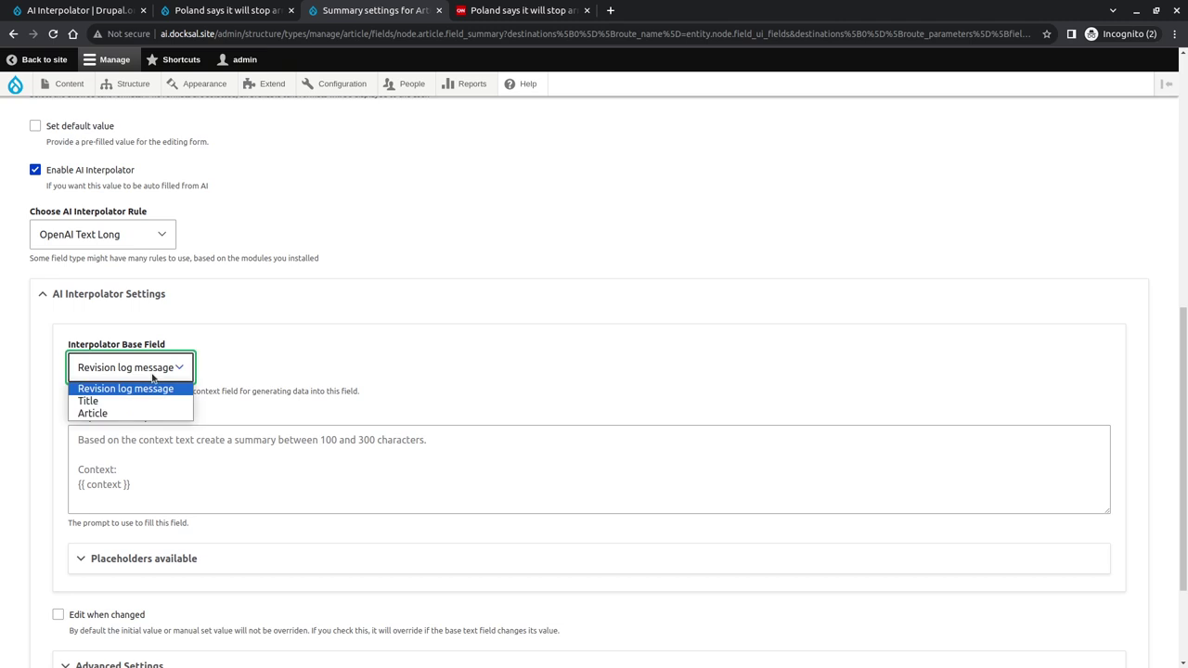
pyautogui.click(155, 412)
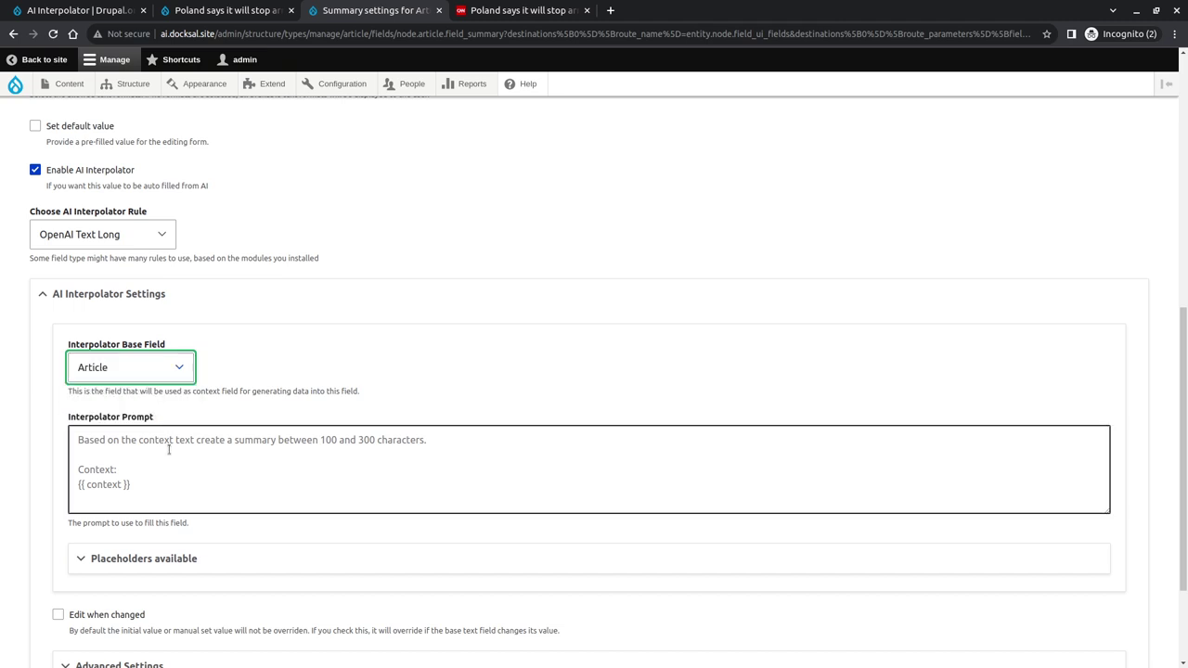
# - Enter the interpolator prompt "Based on the context create a summary of 200 characters.", followed by a separate "Context:" line
pyautogui.click(169, 451)
pyautogui.write('Based on')
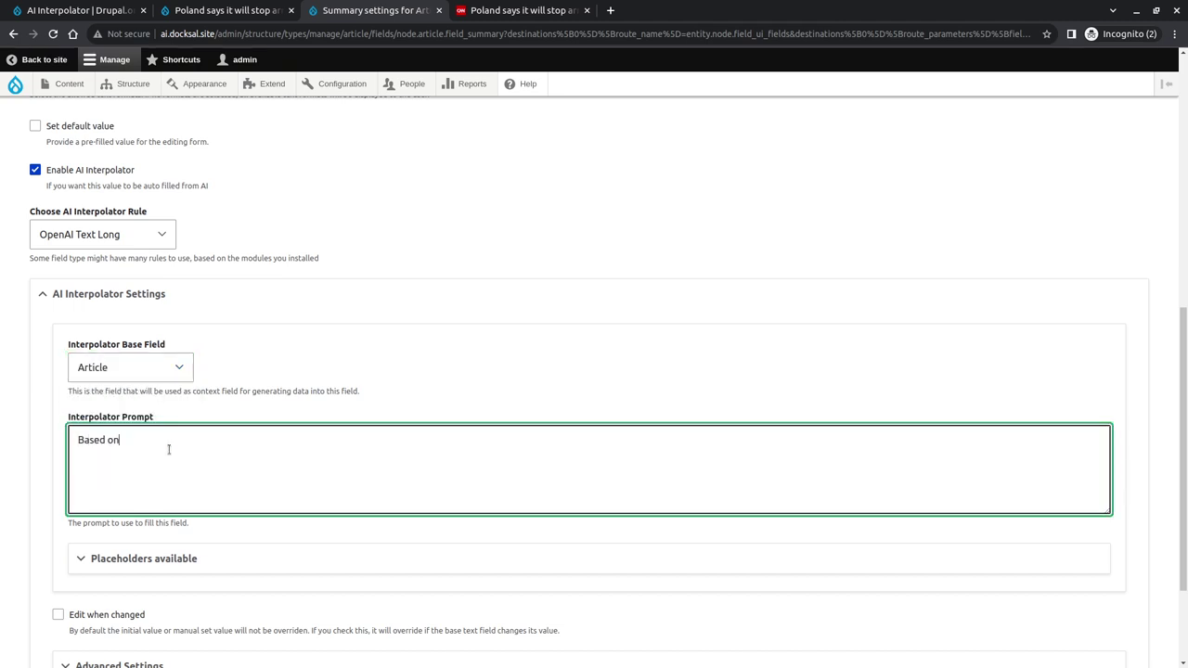
pyautogui.write(' the context create a summary of 200 characters.')
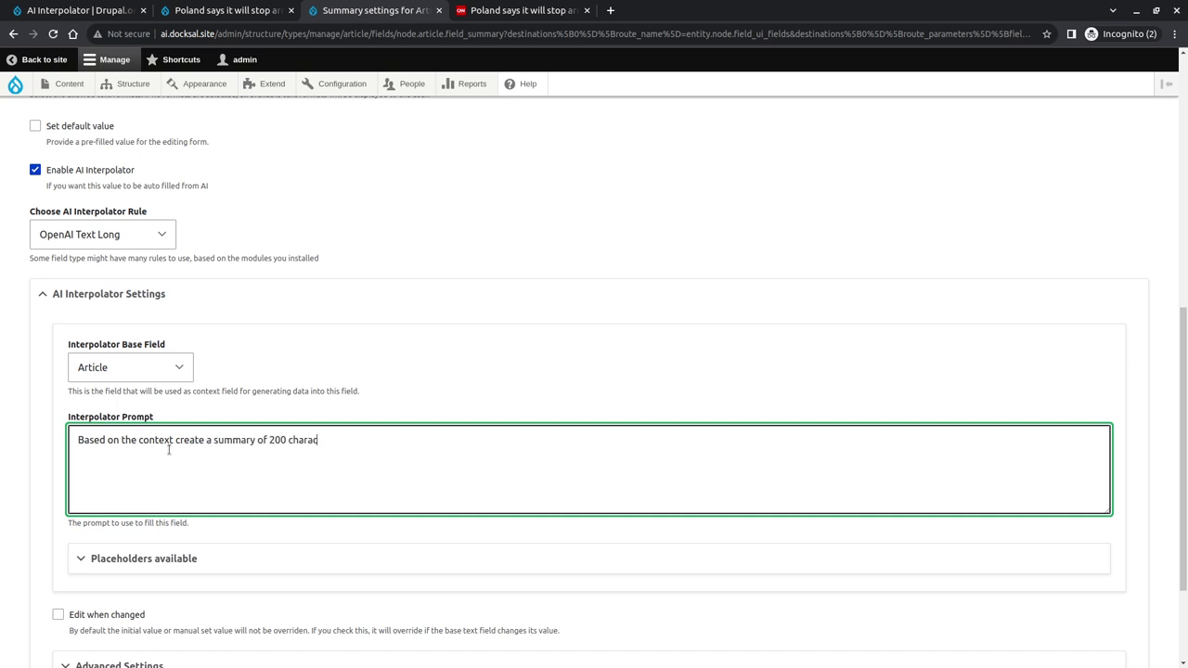
pyautogui.press('Return')
pyautogui.press('Return')
pyautogui.write('Context:')
pyautogui.press('Return')
# - Insert the available {{ context }} placeholder beneath the "Context:" line in the Summary field's interpolator prompt
pyautogui.click(191, 564)
pyautogui.scroll(-1, 191, 567)
pyautogui.scroll(1, 191, 567)
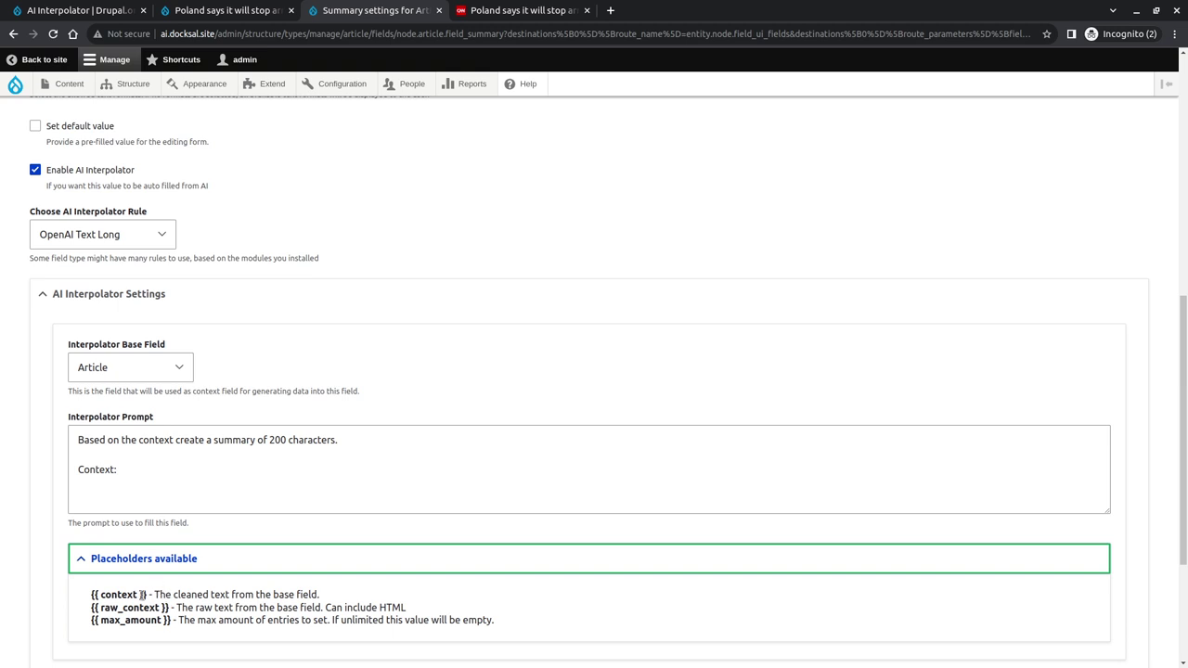
pyautogui.moveTo(145, 595); pyautogui.dragTo(90, 595)
pyautogui.hotkey('ctrl', 'c')
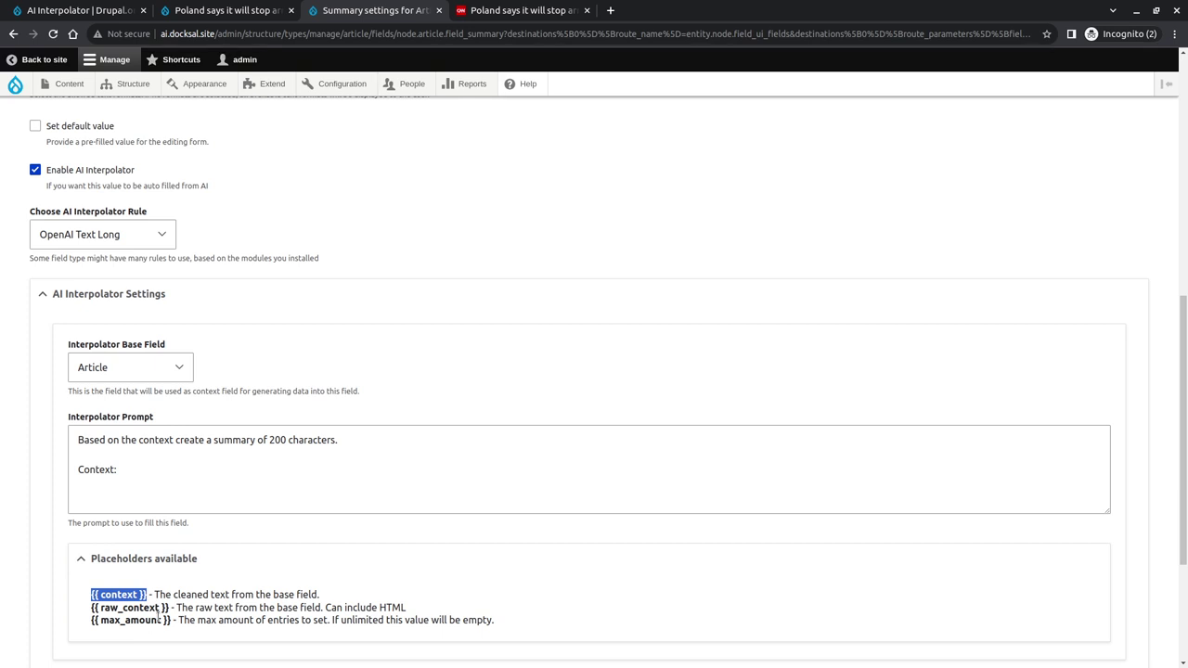
pyautogui.click(139, 482)
pyautogui.hotkey('ctrl', 'v')
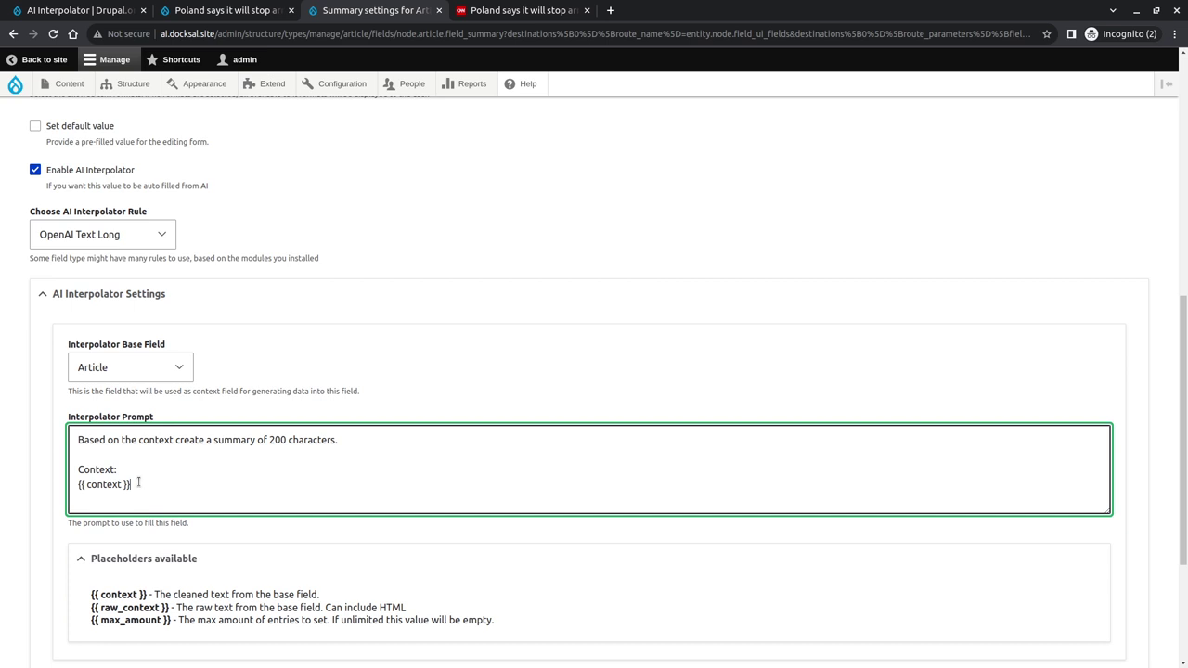
# - Set the Summary field's interpolator worker to Batch in the advanced settings
pyautogui.scroll(-5, 199, 455)
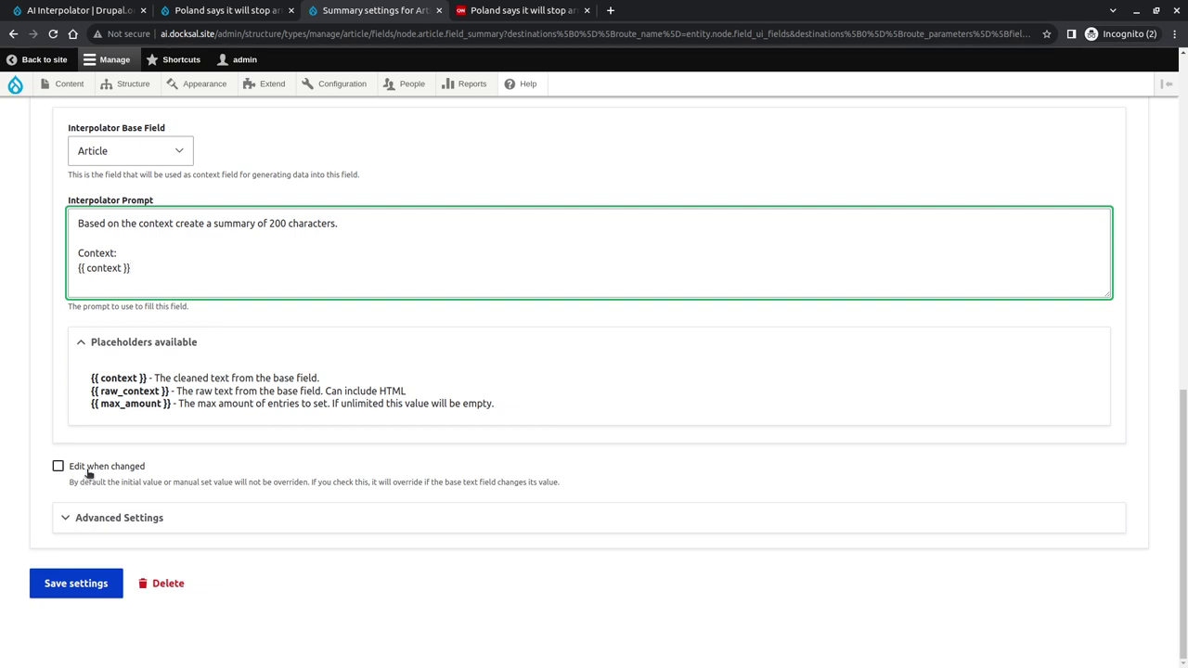
pyautogui.click(154, 517)
pyautogui.scroll(-5, 177, 483)
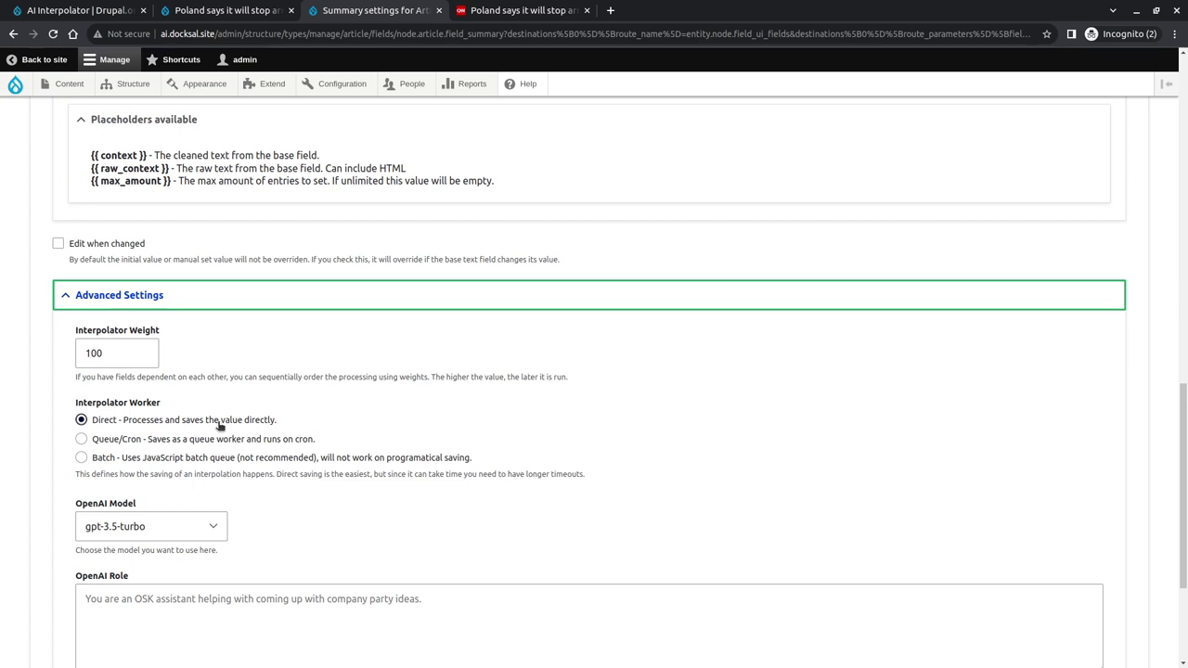
pyautogui.click(220, 424)
pyautogui.click(177, 458)
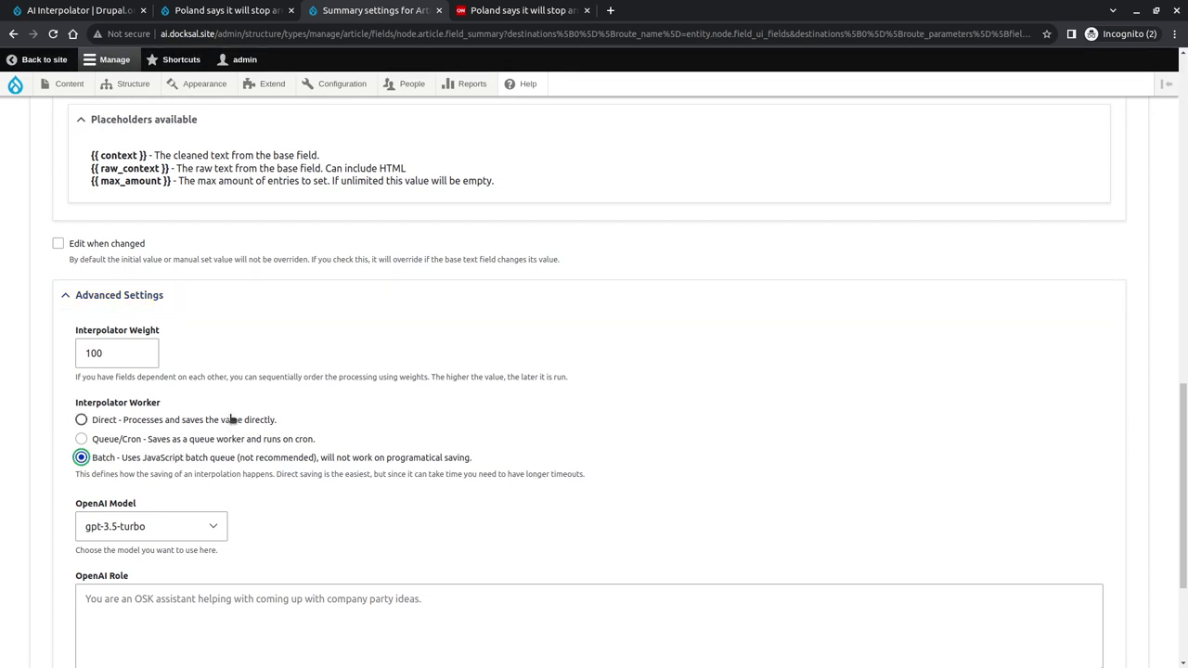
# - Keep gpt-3.5-turbo as the OpenAI model with an empty role and moderation enabled, and save the Summary field settings
pyautogui.scroll(-1, 244, 393)
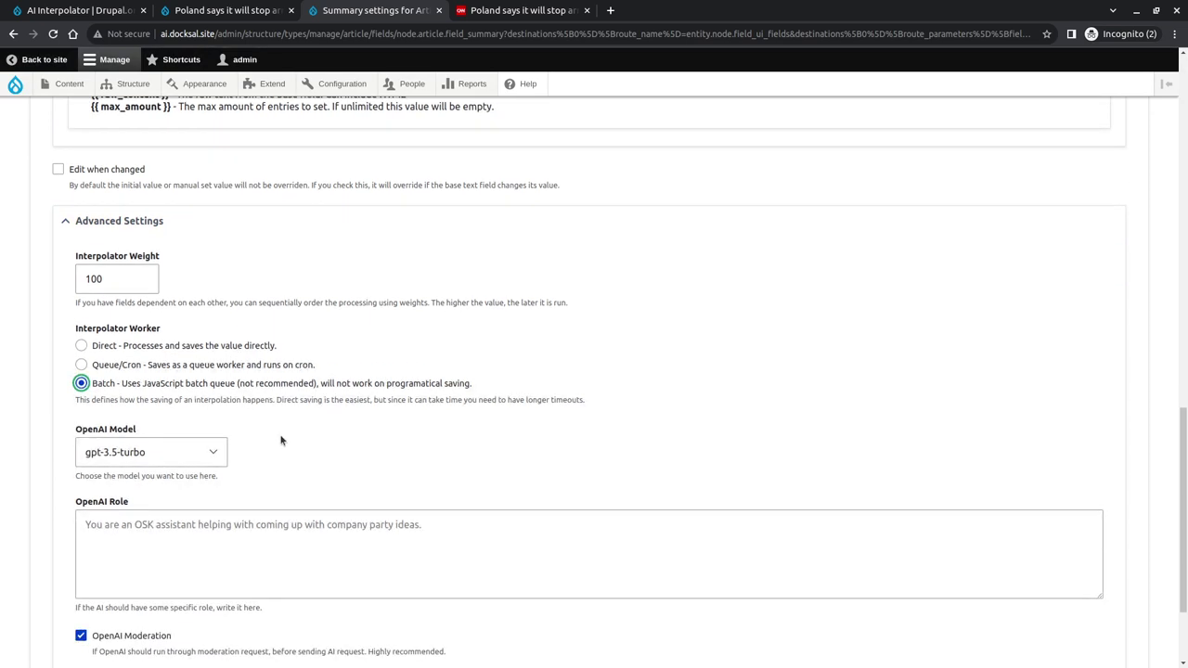
pyautogui.scroll(-1, 283, 445)
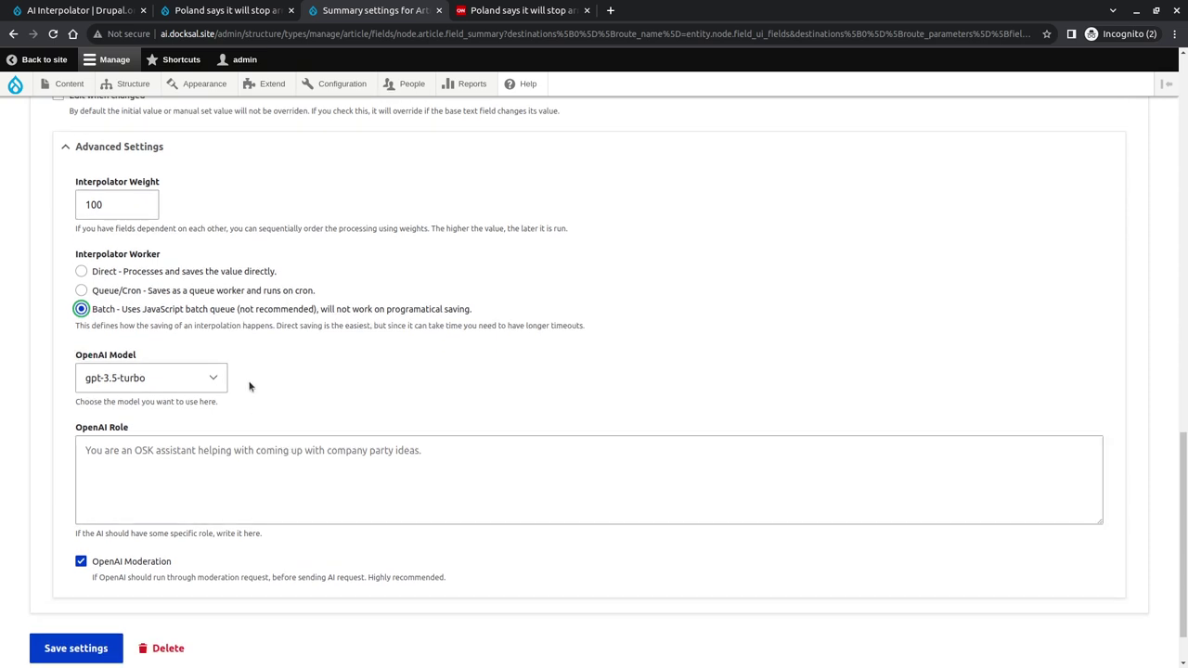
pyautogui.click(174, 384)
pyautogui.click(174, 383)
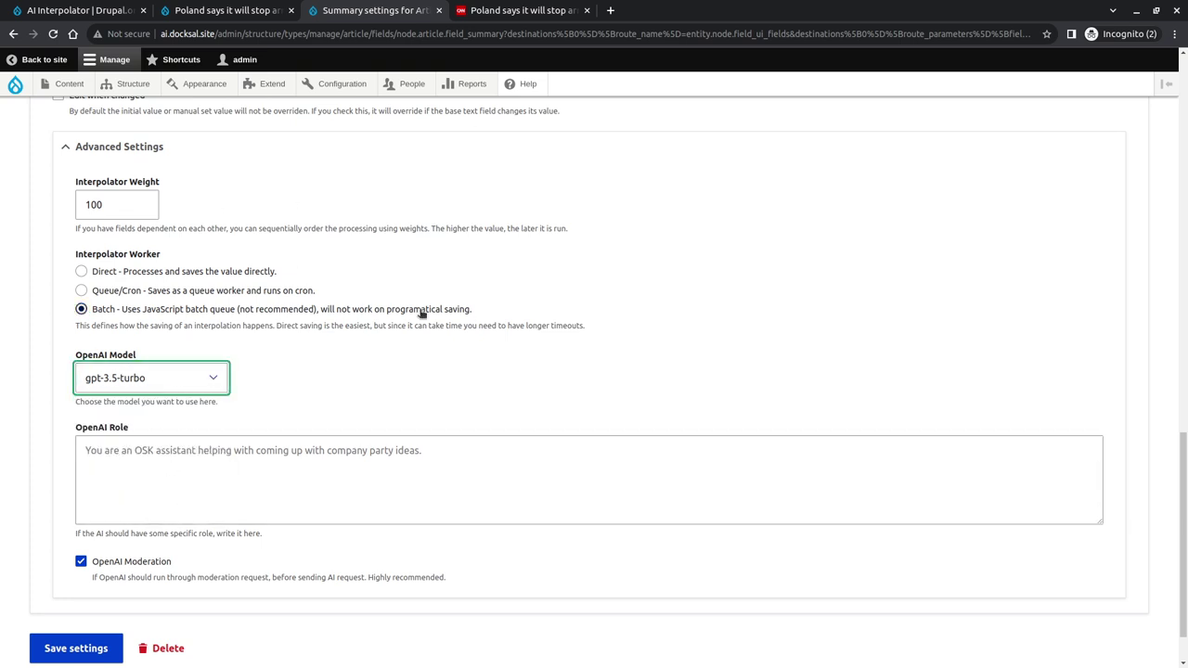
pyautogui.click(172, 479)
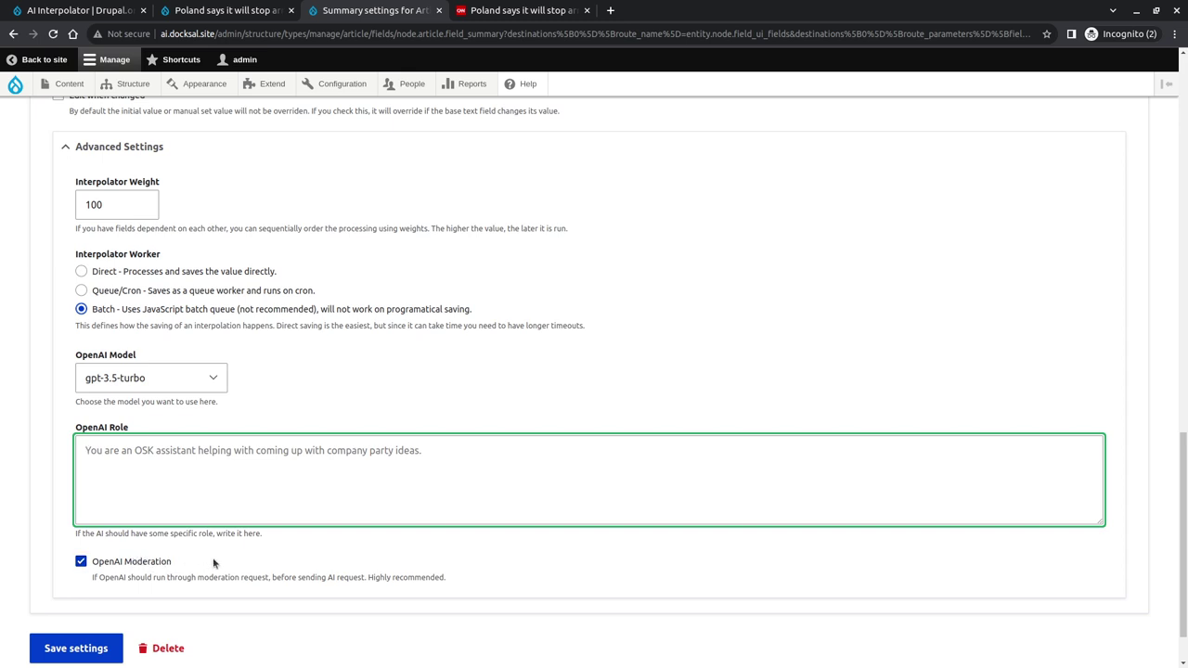
pyautogui.scroll(7, 240, 563)
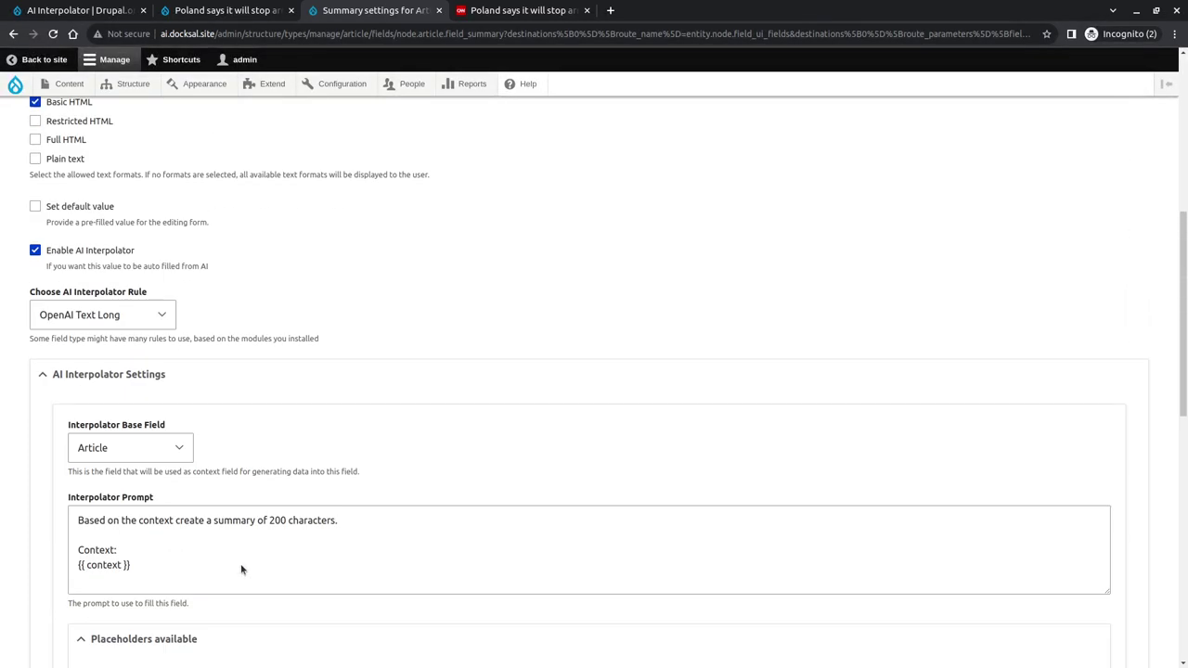
pyautogui.scroll(-7, 241, 564)
pyautogui.scroll(-1, 241, 566)
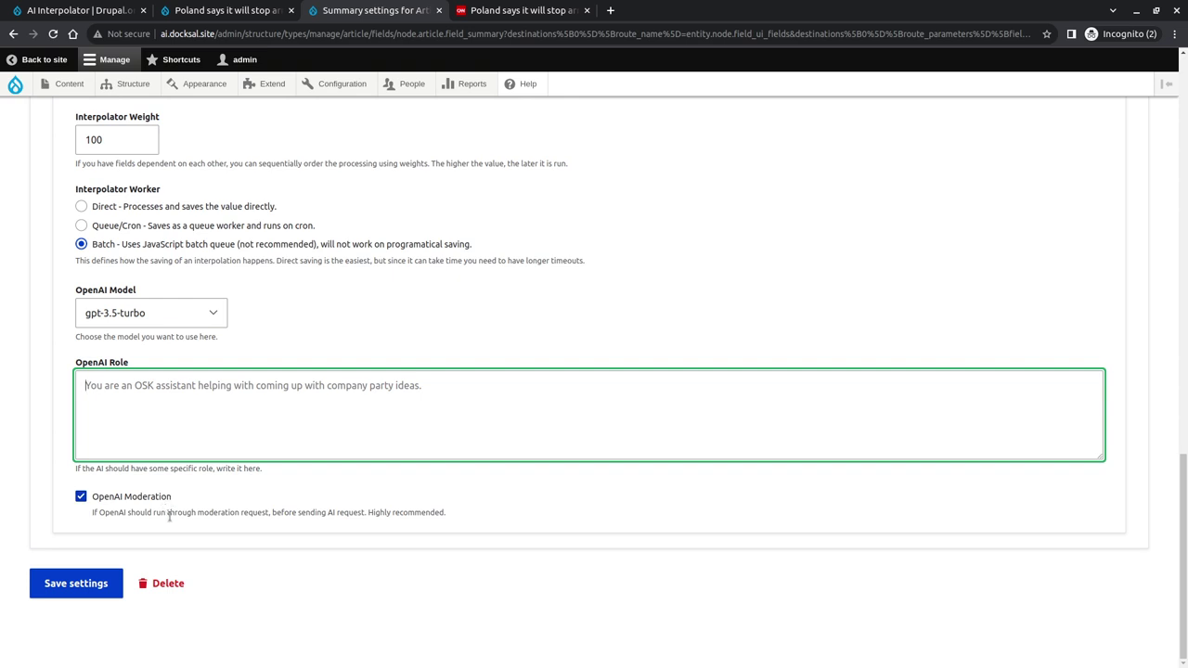
pyautogui.click(56, 585)
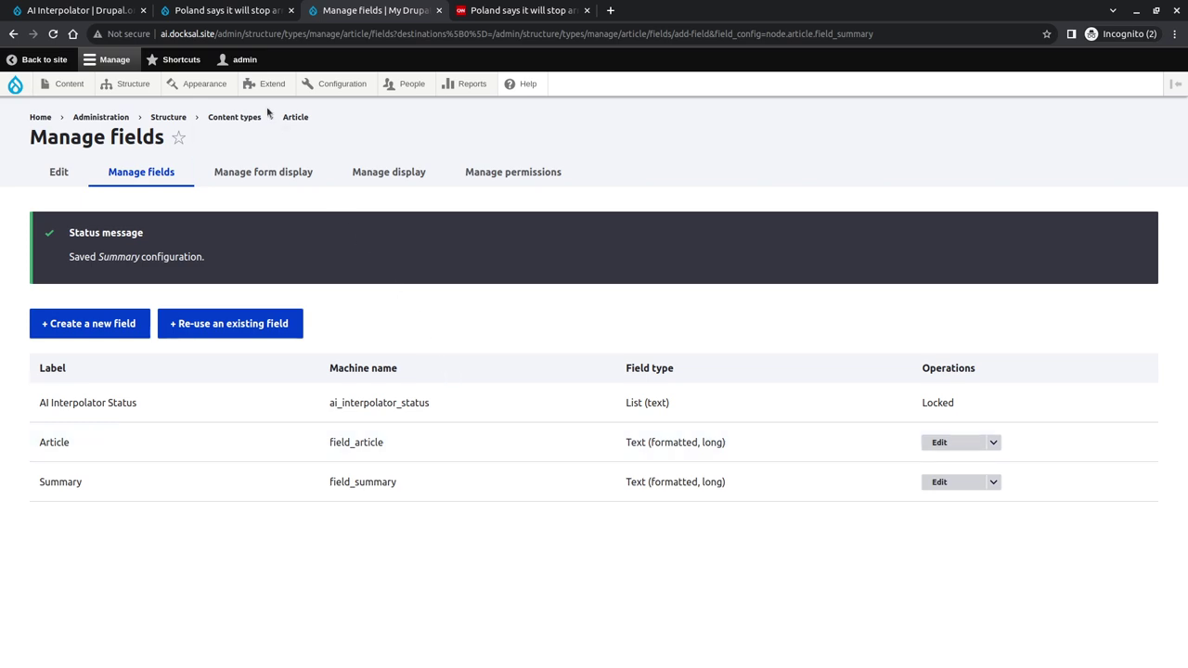
# - Open the existing Poland article for editing, save it with the Summary left empty, and review the generated Summary
pyautogui.click(228, 10)
pyautogui.click(274, 361)
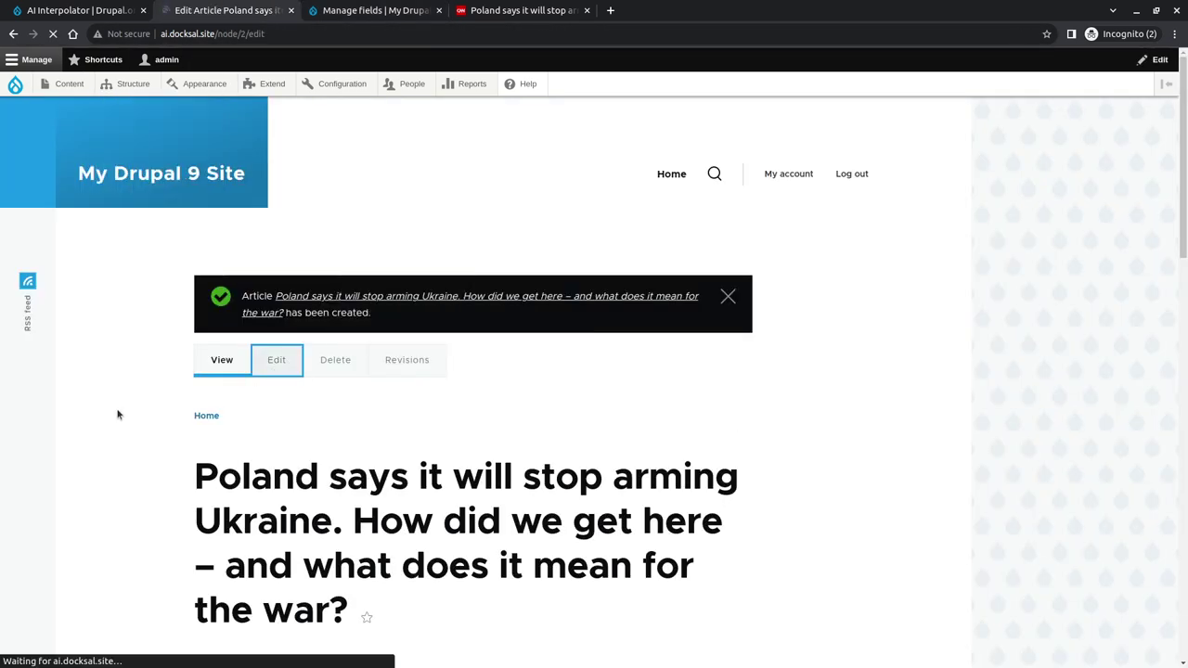
pyautogui.scroll(-3, 78, 409)
pyautogui.scroll(-5, 78, 419)
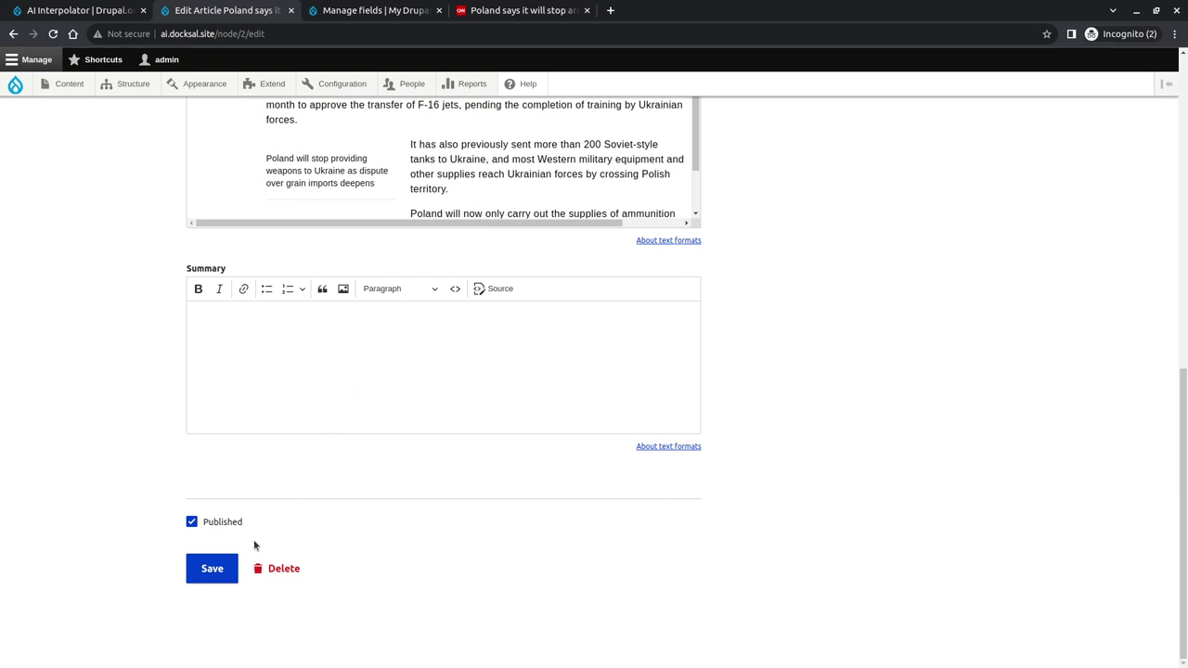
pyautogui.click(220, 580)
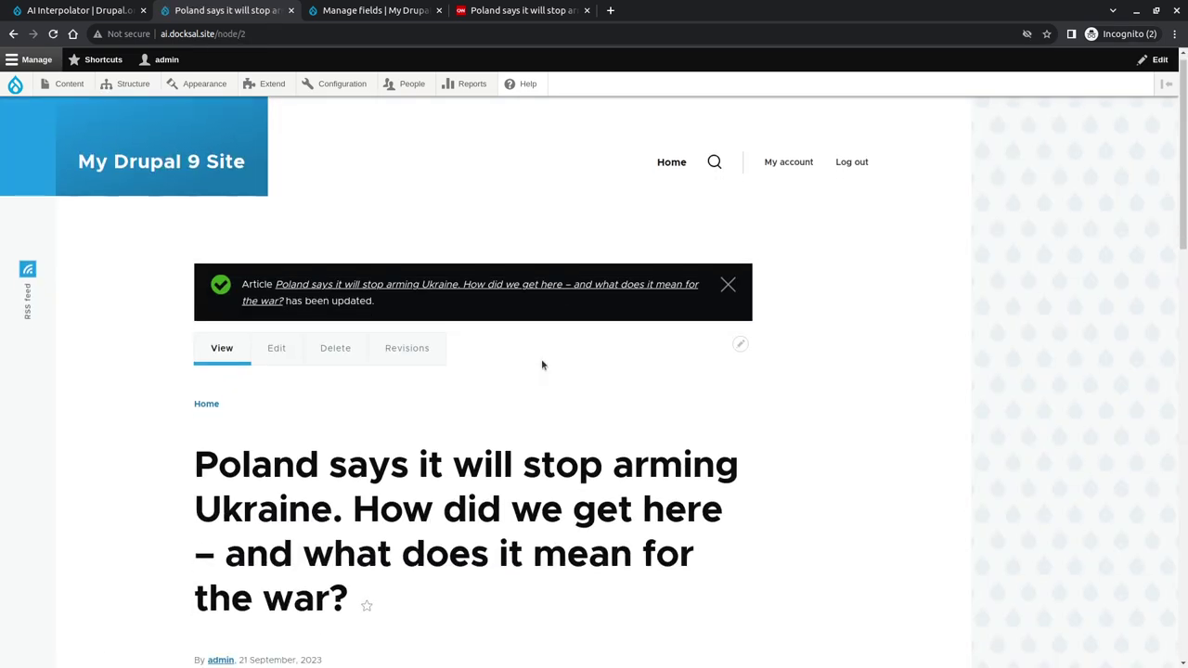
pyautogui.scroll(-15, 543, 365)
pyautogui.scroll(2, 210, 395)
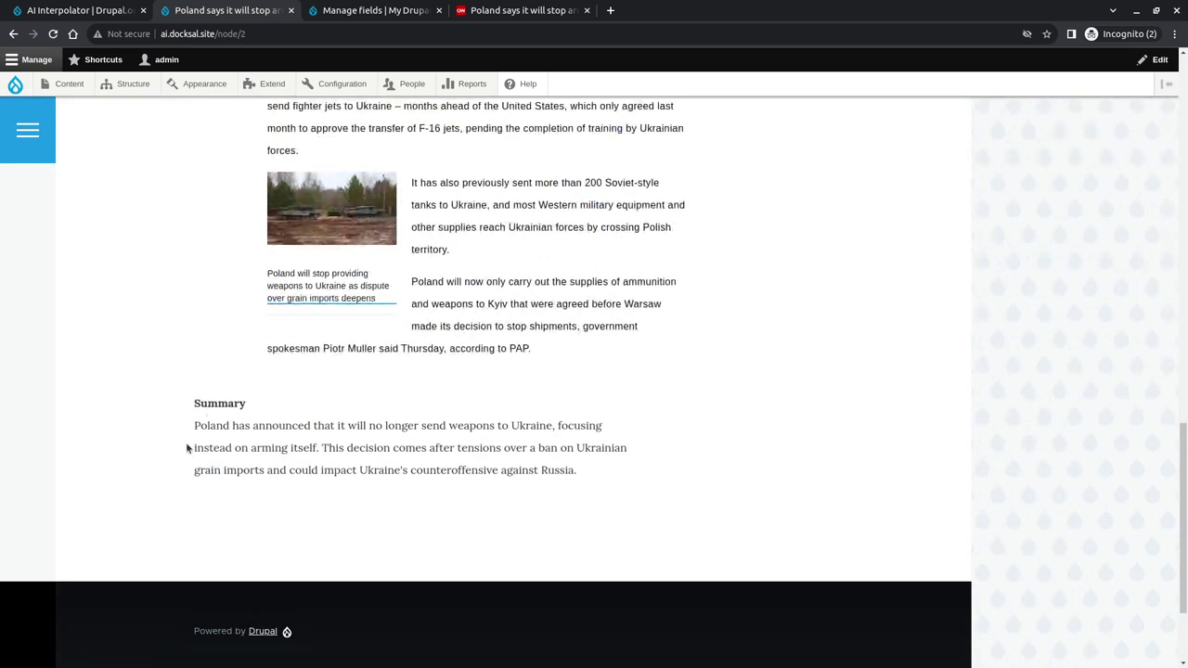
pyautogui.moveTo(192, 427); pyautogui.dragTo(589, 470)
pyautogui.click(589, 470)
pyautogui.scroll(2, 589, 470)
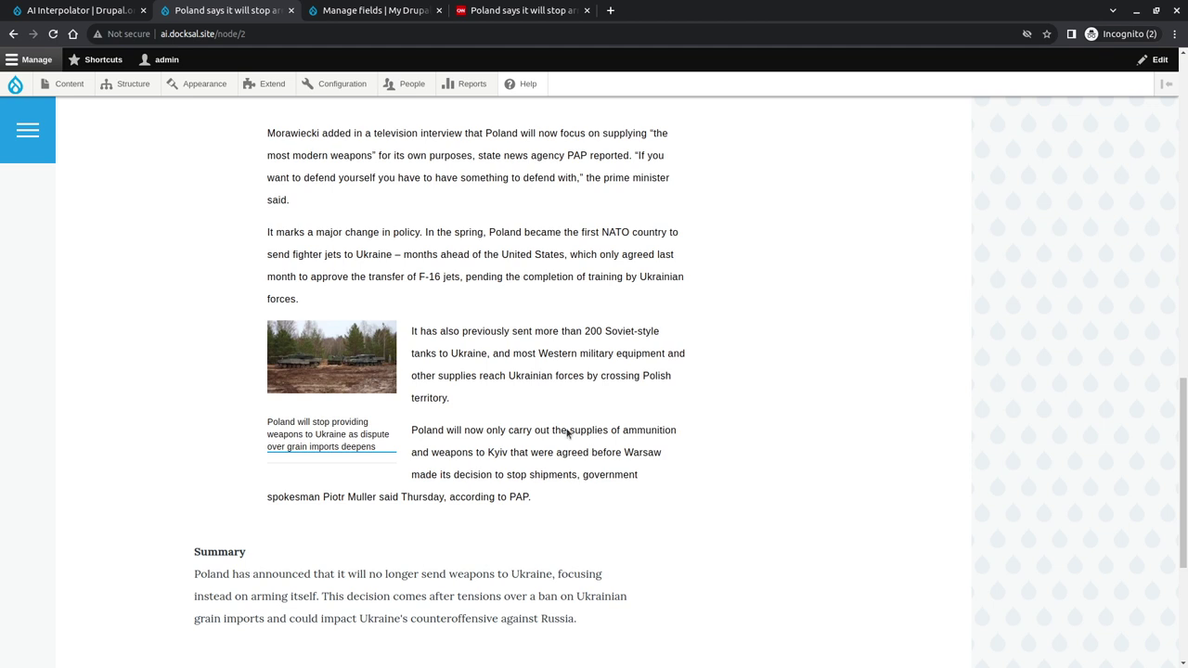
# - Add a Text (formatted, long) field labelled Image Prompt to the Article content type, keeping the allowed number of values limited to 1
pyautogui.click(379, 10)
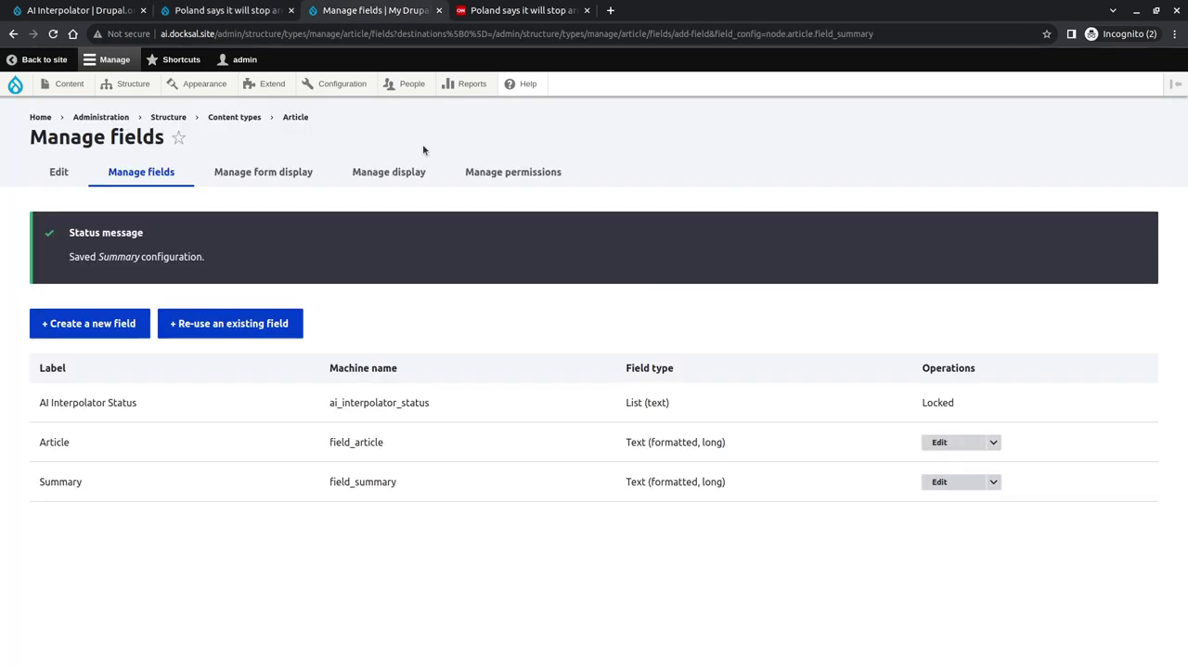
pyautogui.click(104, 331)
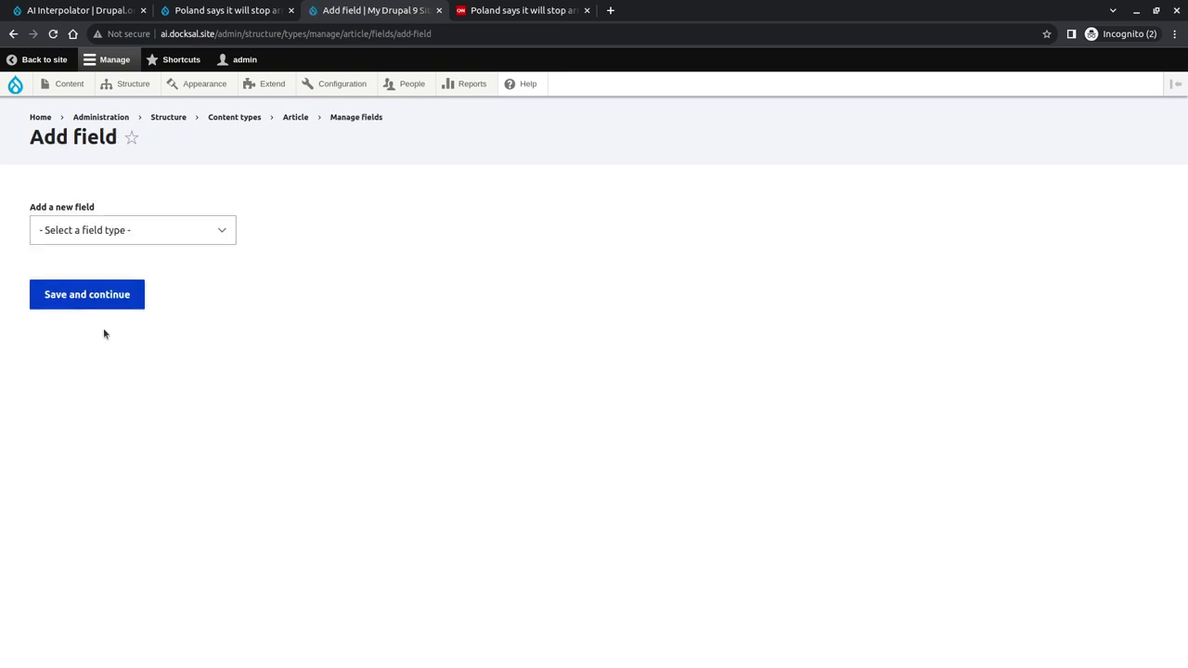
pyautogui.click(151, 227)
pyautogui.scroll(-3, 159, 355)
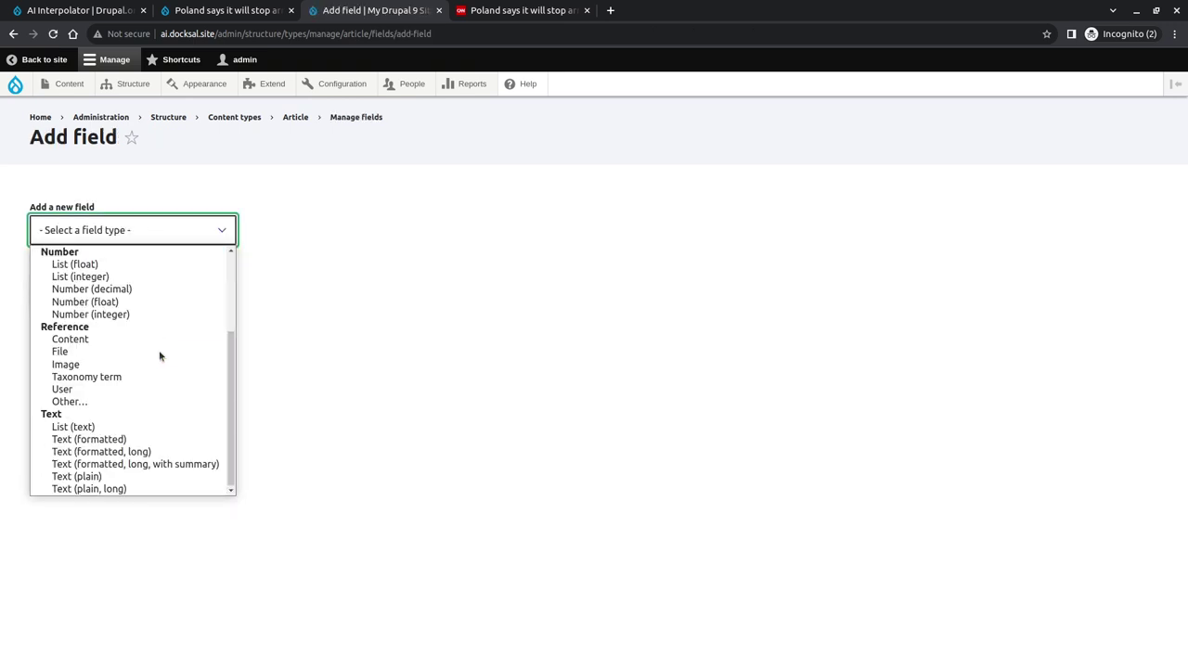
pyautogui.click(122, 451)
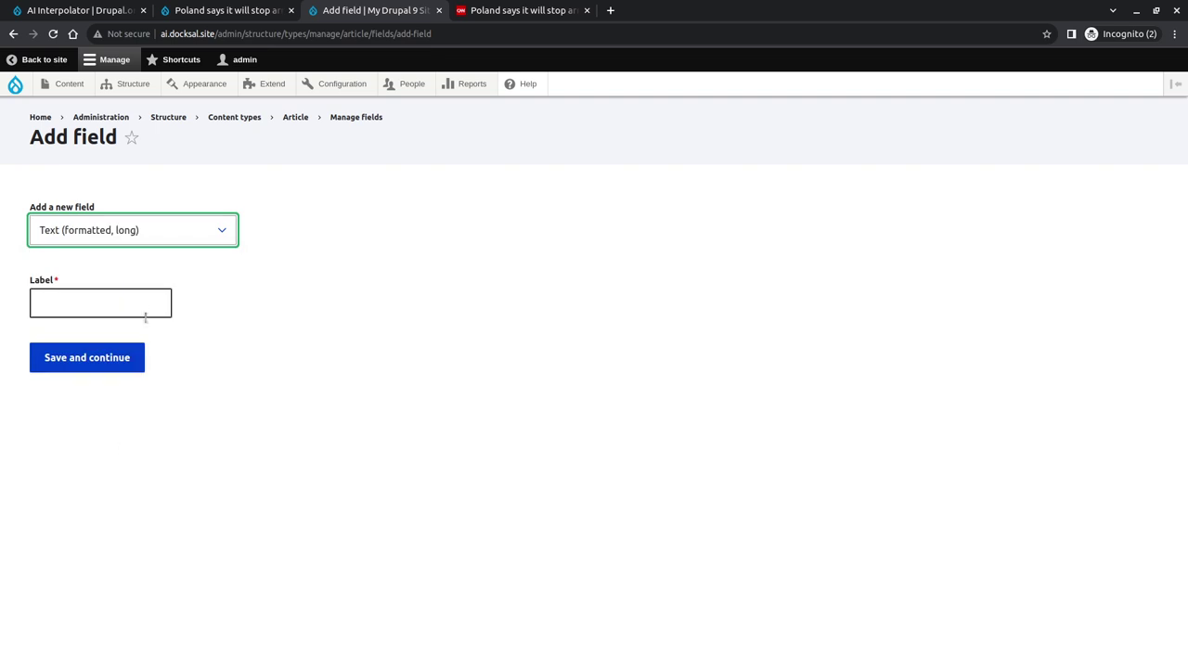
pyautogui.click(122, 313)
pyautogui.write('Image Prompt')
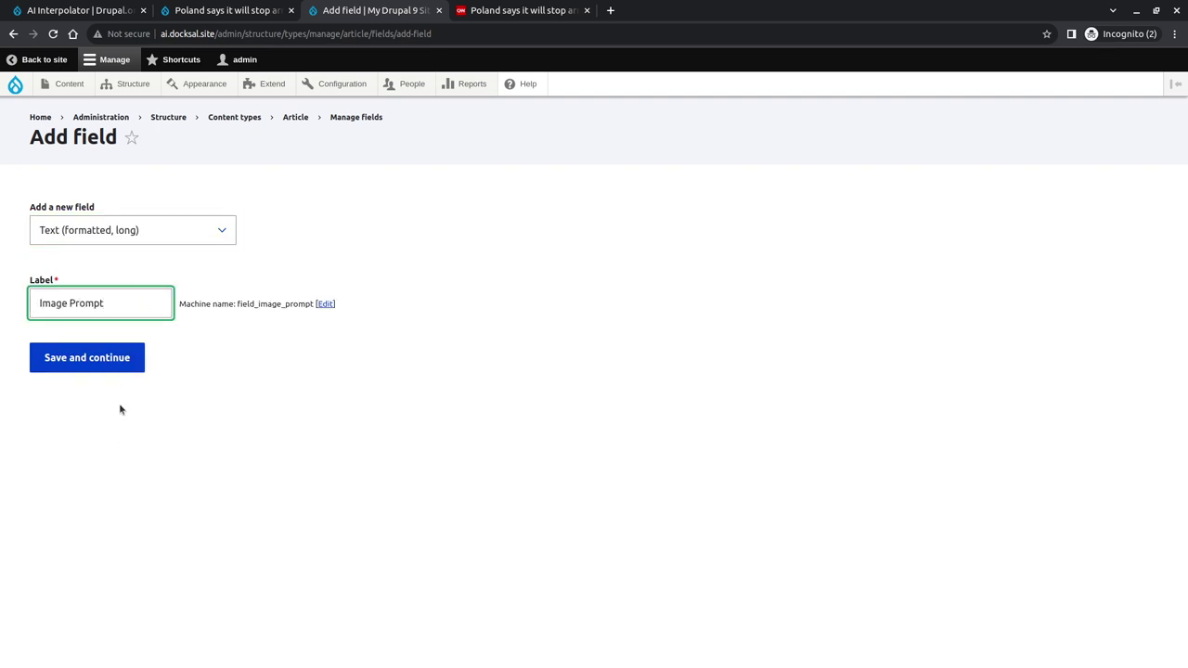
pyautogui.click(113, 364)
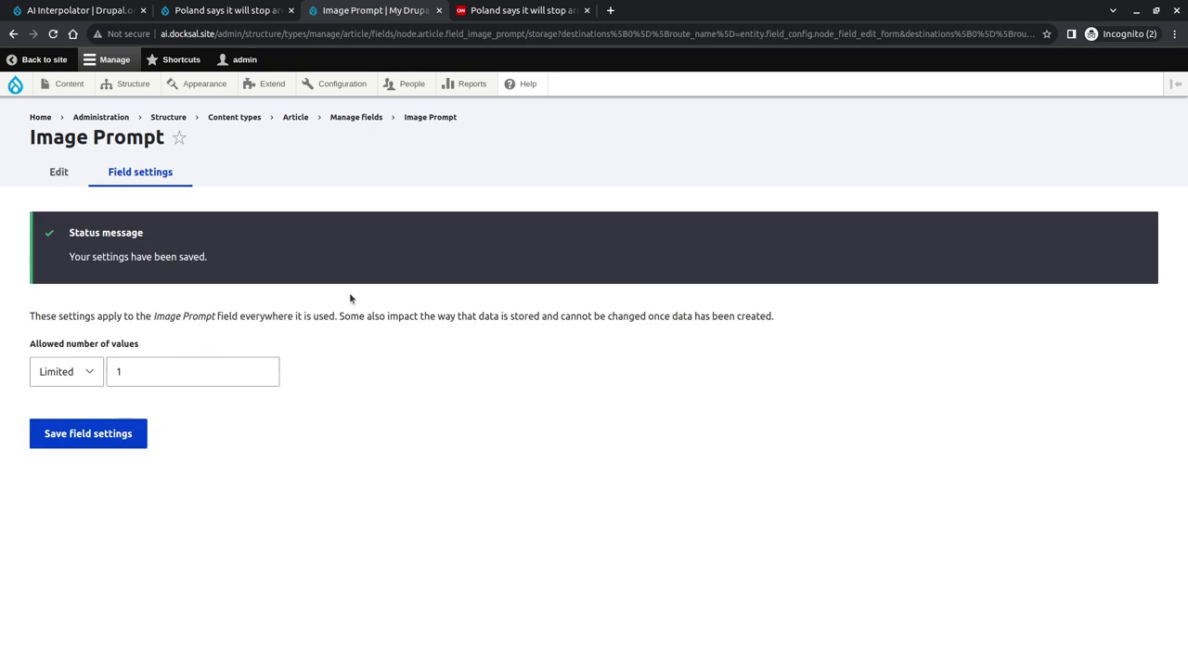
pyautogui.click(79, 434)
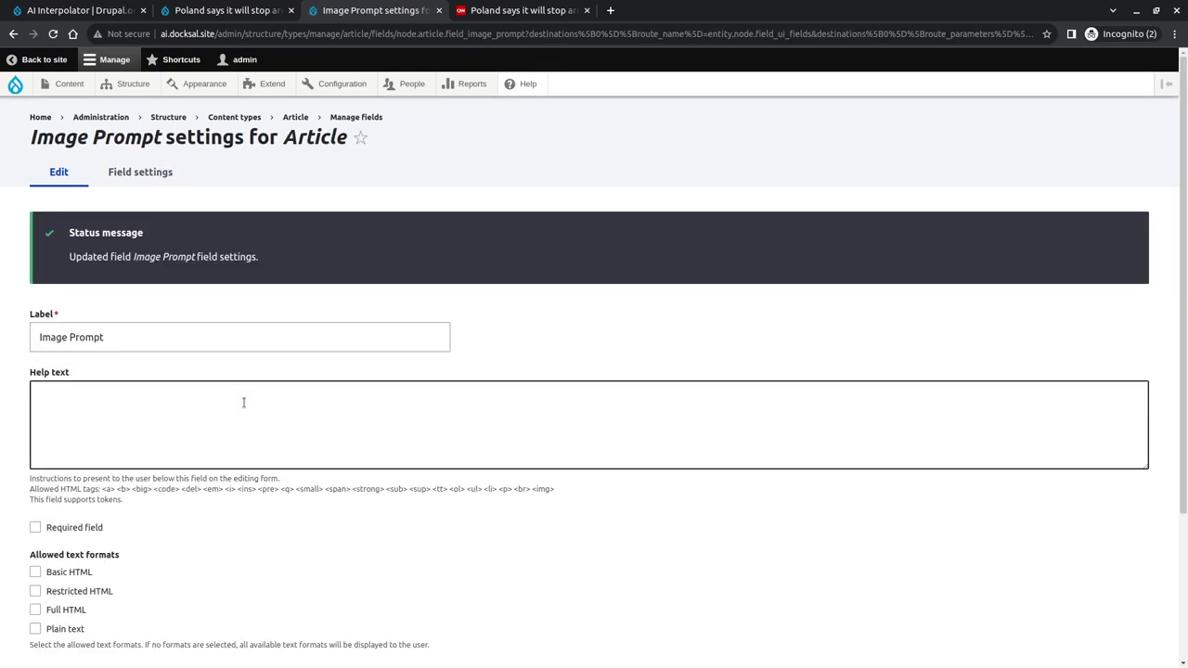
# - Allow only the Basic HTML text format for the Image Prompt field and enable AI Interpolator on it
pyautogui.scroll(-3, 244, 402)
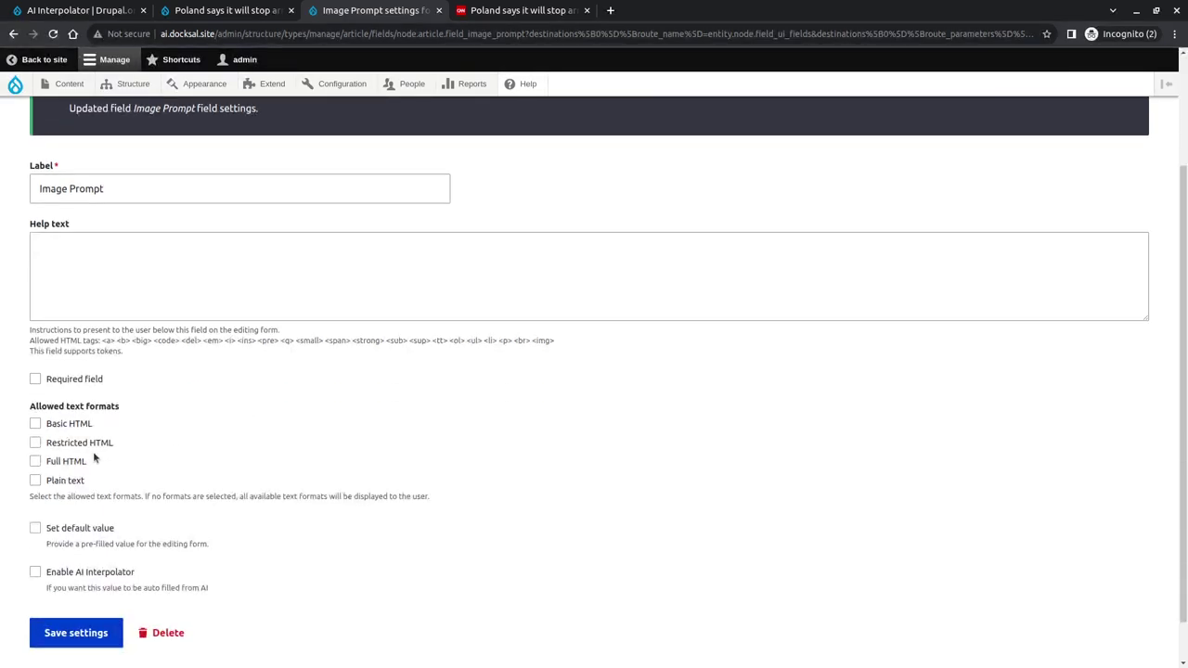
pyautogui.click(88, 424)
pyautogui.scroll(-1, 93, 427)
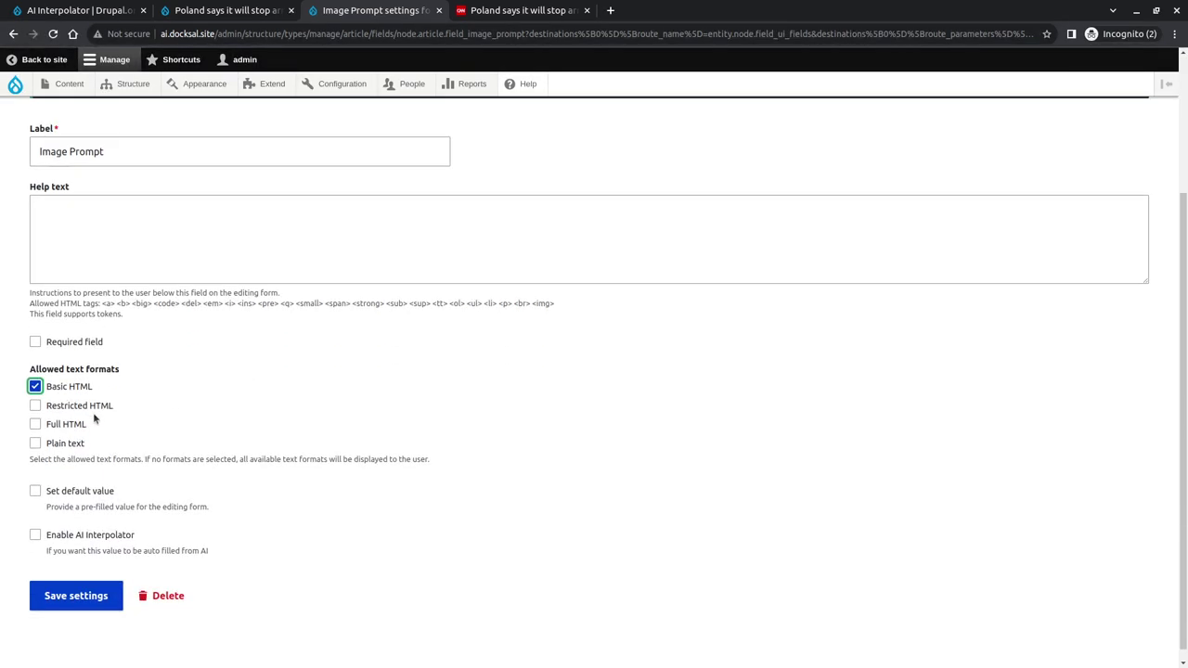
pyautogui.click(82, 523)
# - Keep OpenAI Text Long as the Image Prompt field's interpolator rule and set its interpolator base field to Article
pyautogui.scroll(-5, 340, 327)
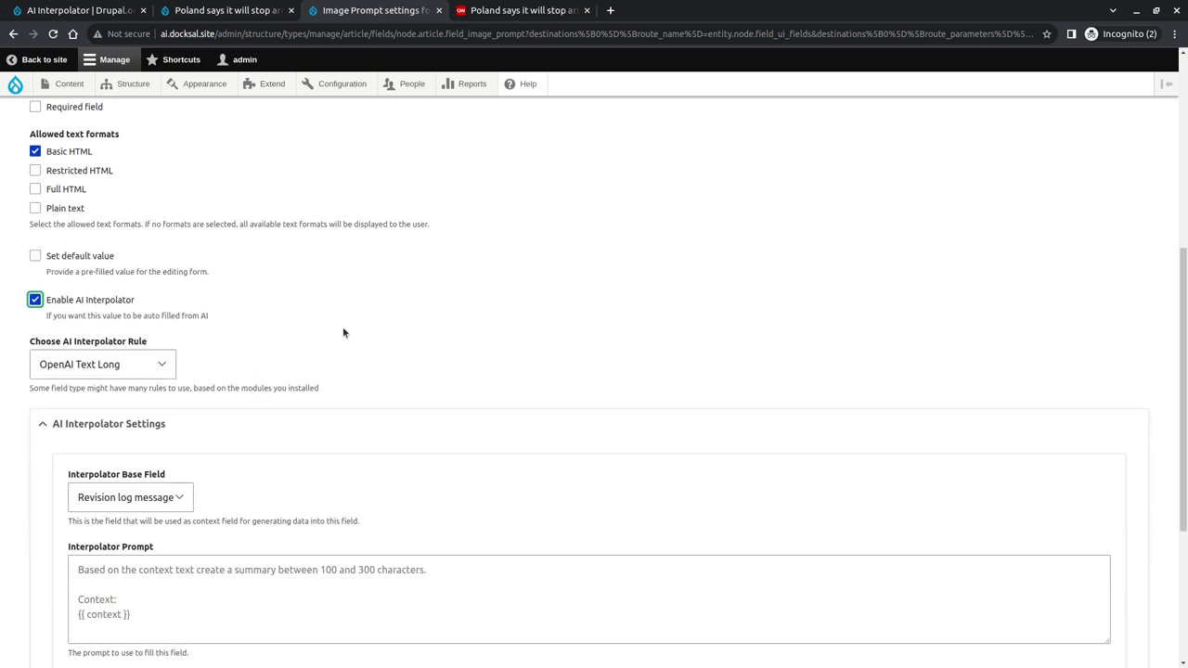
pyautogui.scroll(-2, 342, 332)
pyautogui.scroll(-2, 369, 337)
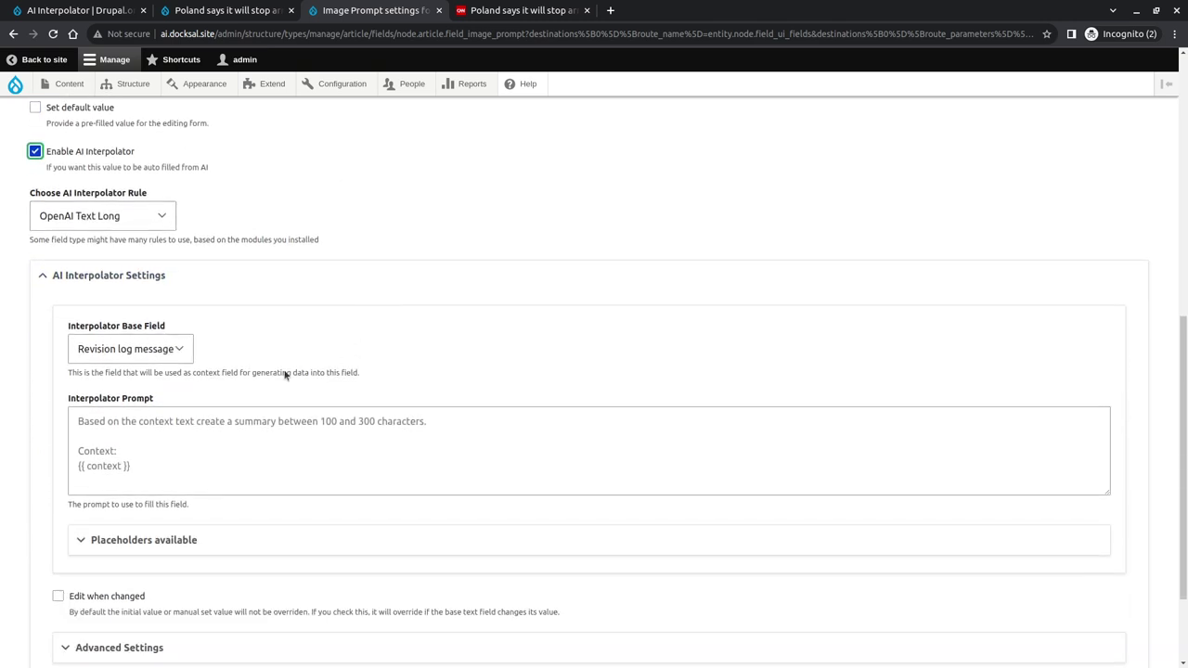
pyautogui.click(165, 349)
pyautogui.click(123, 398)
# - Enter the interpolator prompt "Based on the context, create a vivid description of a scene that could be painted that describes the context or parts of it."
pyautogui.click(196, 473)
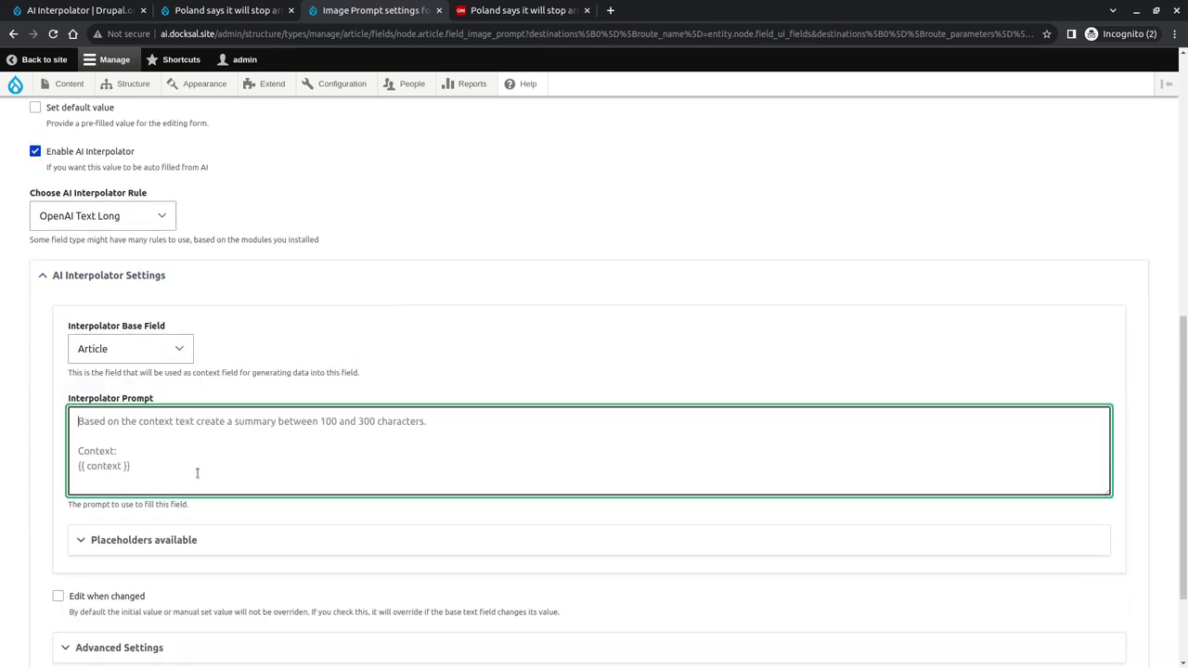
pyautogui.write('Based on')
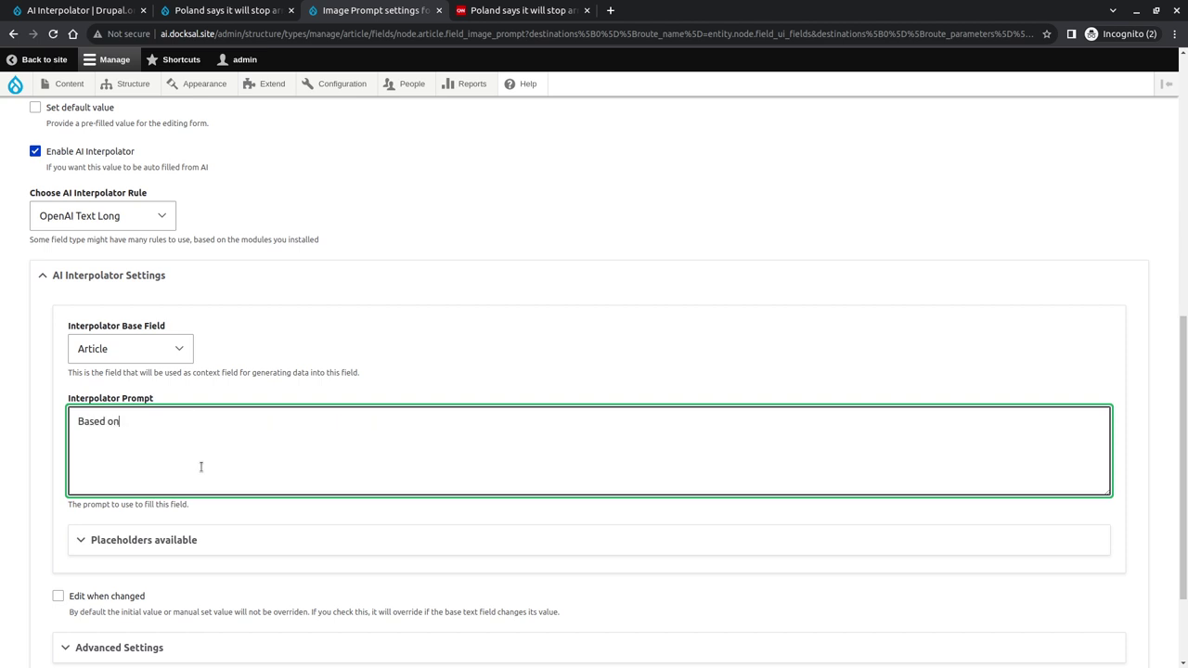
pyautogui.write(' the context, create a vivid descr')
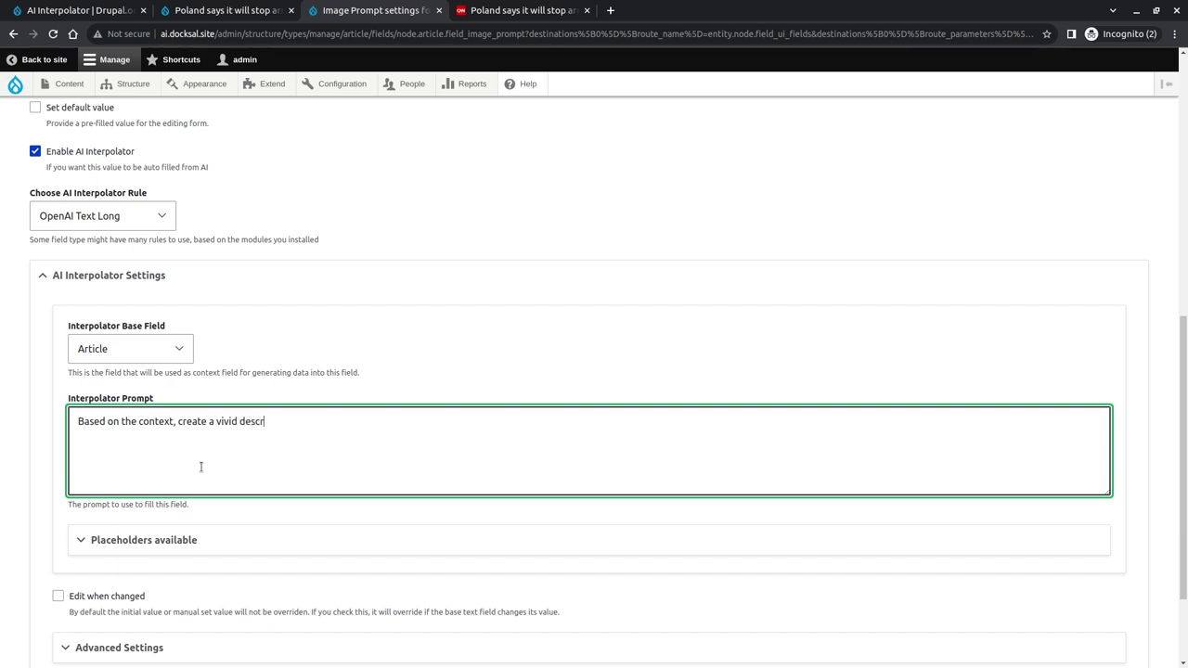
pyautogui.write('iption of a scene that could be painted')
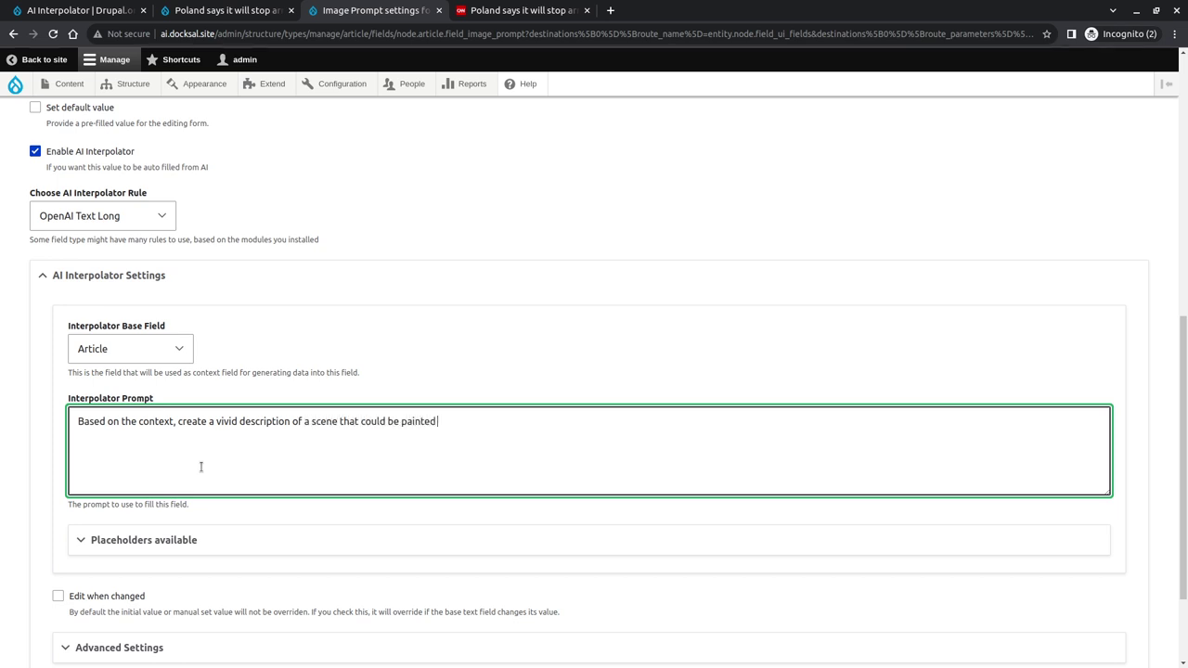
pyautogui.write(' that describes the context or p')
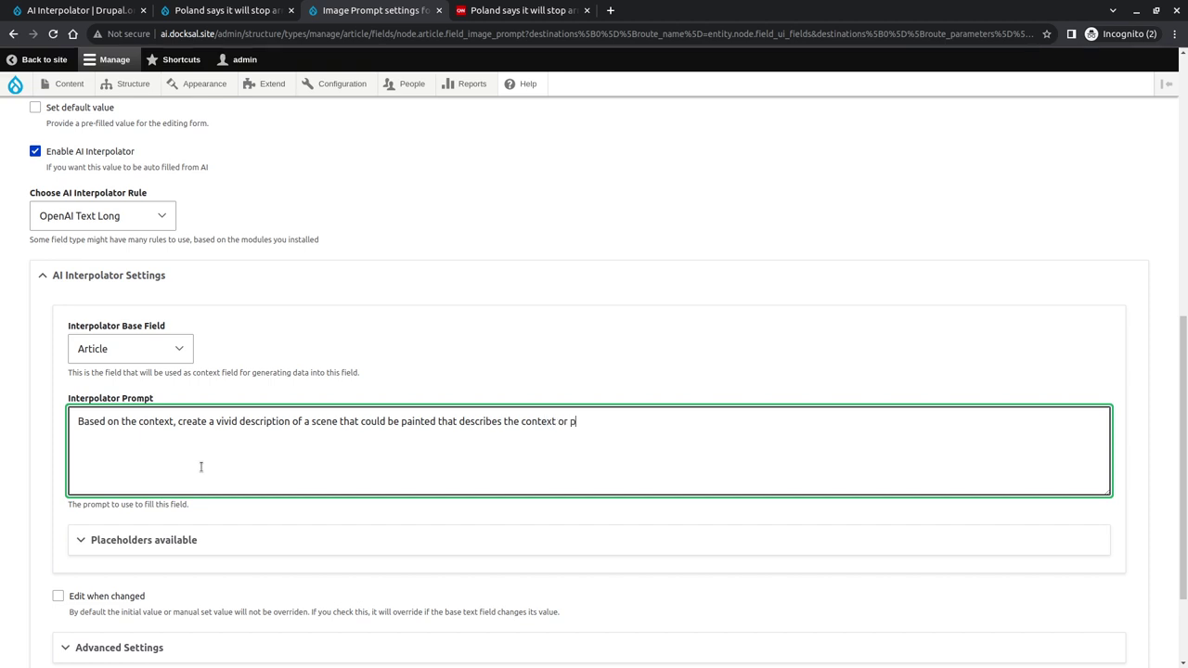
pyautogui.write('arts of it. U')
pyautogui.press('BackSpace')
pyautogui.press('Return')
# - Add the length limit "Maximum 20 words." to the end of the Image Prompt field's interpolator prompt
pyautogui.write('Maximum 150 charac')
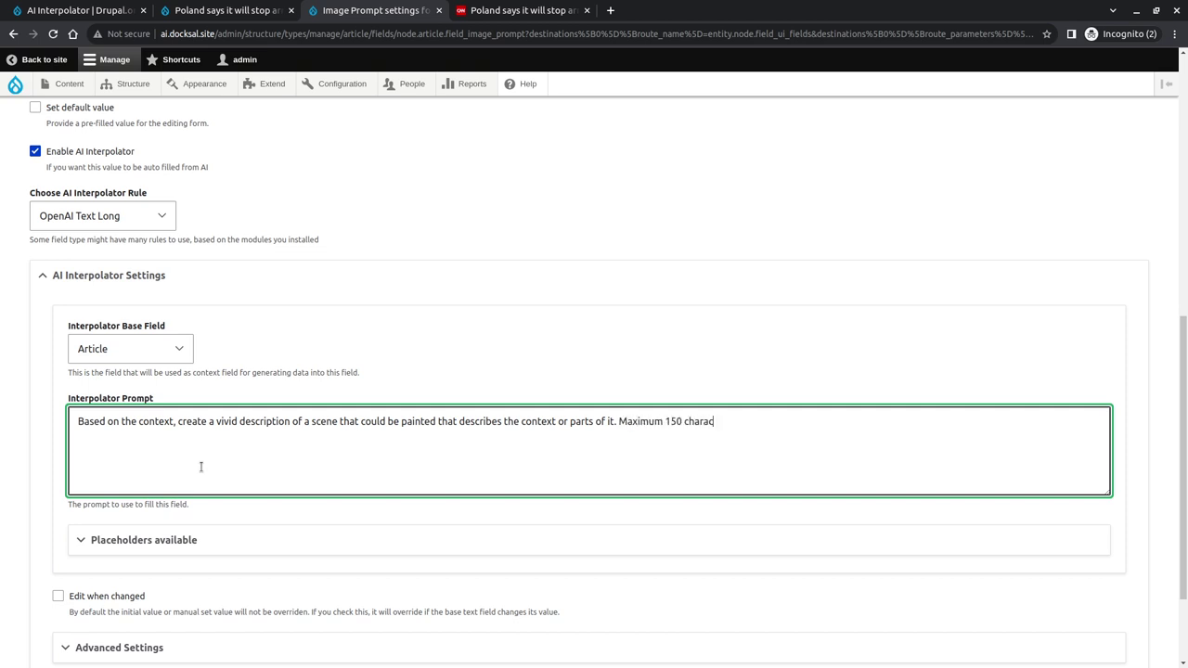
pyautogui.press('BackSpace')
pyautogui.press('BackSpace')
pyautogui.press('BackSpace')
pyautogui.press('BackSpace')
pyautogui.press('BackSpace')
pyautogui.write('20 words.')
pyautogui.press('Return')
pyautogui.press('Return')
# - Add a "Context:" line to the interpolator prompt, followed by the {{ context }} placeholder copied from the available placeholders
pyautogui.write('Context')
pyautogui.click(176, 541)
pyautogui.scroll(-1, 180, 548)
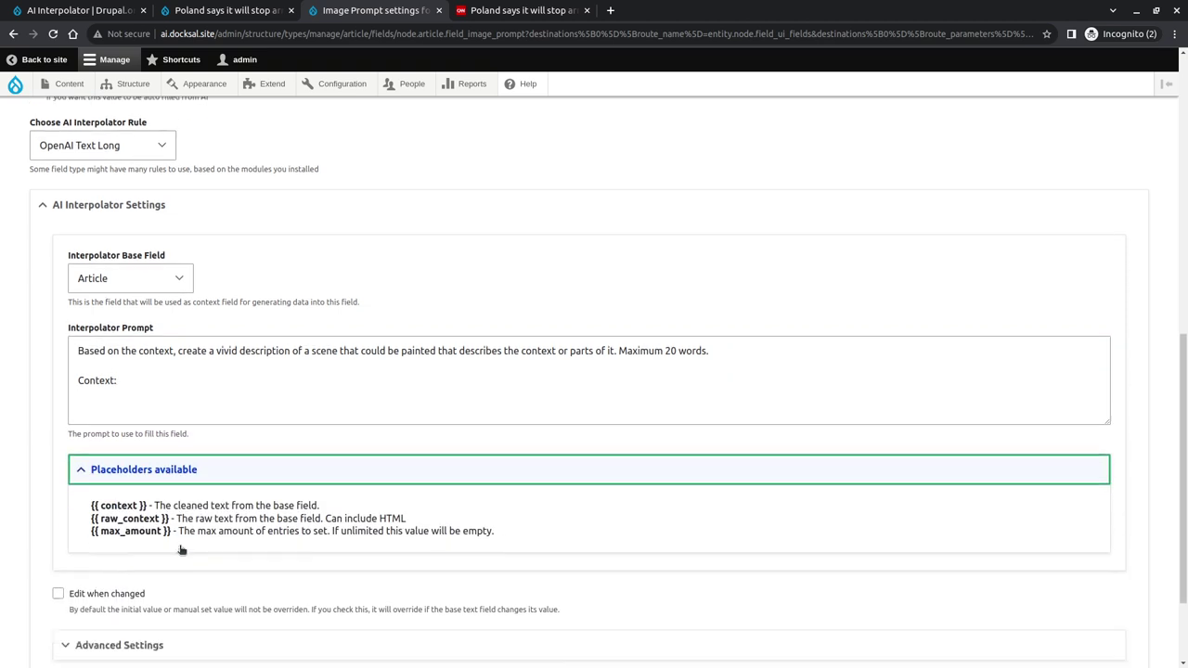
pyautogui.moveTo(148, 504); pyautogui.dragTo(91, 502)
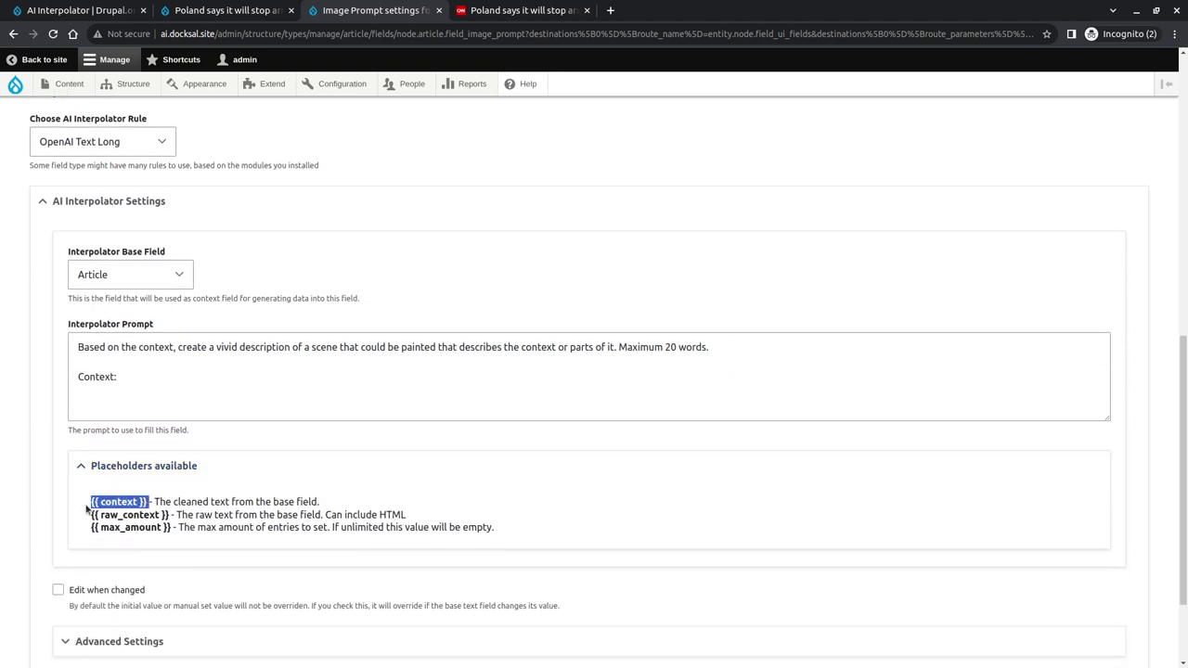
pyautogui.hotkey('ctrl', 'c')
pyautogui.click(112, 404)
pyautogui.hotkey('ctrl', 'v')
# - Set the Image Prompt field's Interpolator Worker to Batch and save the field settings
pyautogui.scroll(-3, 221, 447)
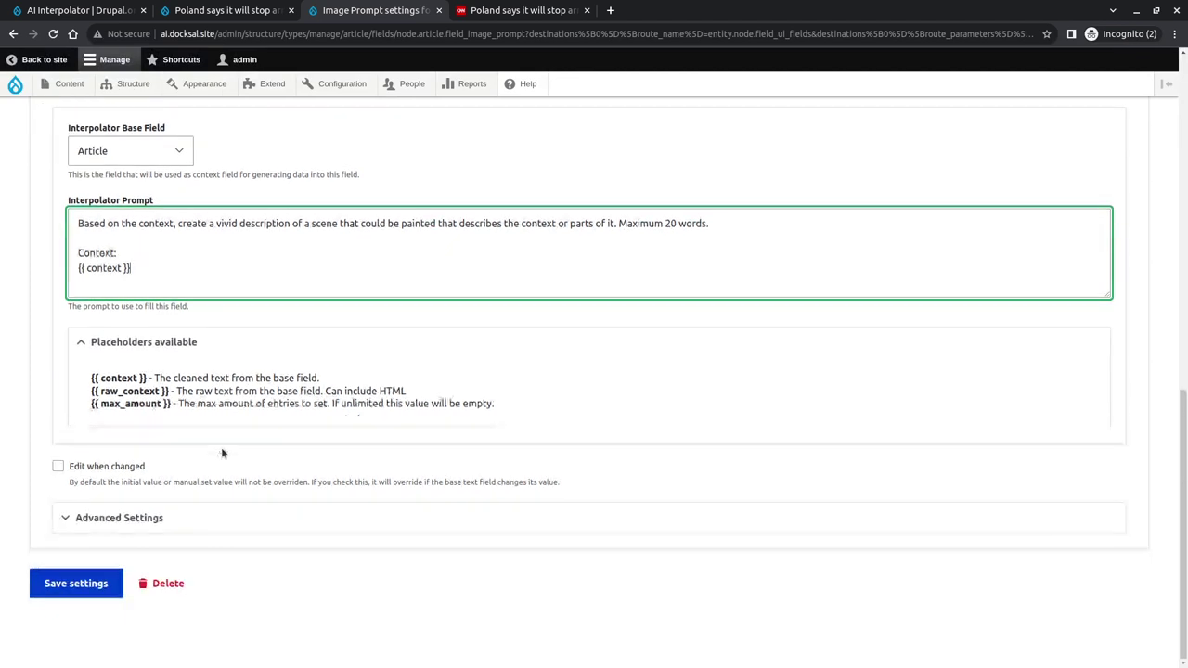
pyautogui.click(163, 517)
pyautogui.scroll(-3, 163, 513)
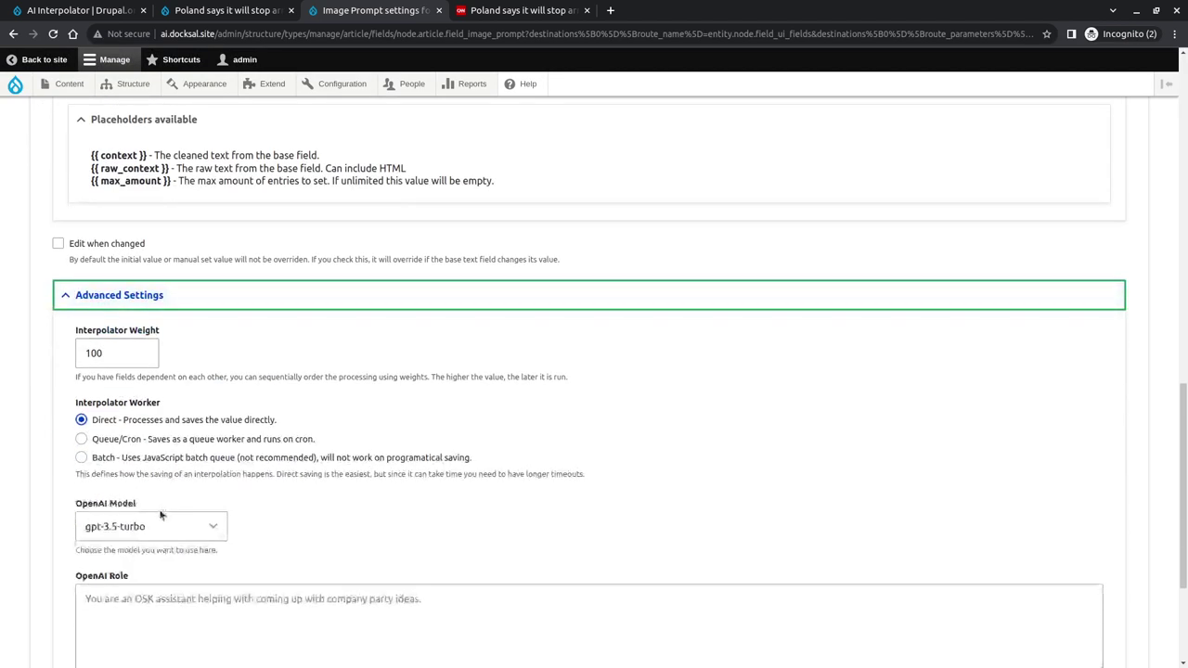
pyautogui.click(127, 459)
pyautogui.scroll(-3, 130, 464)
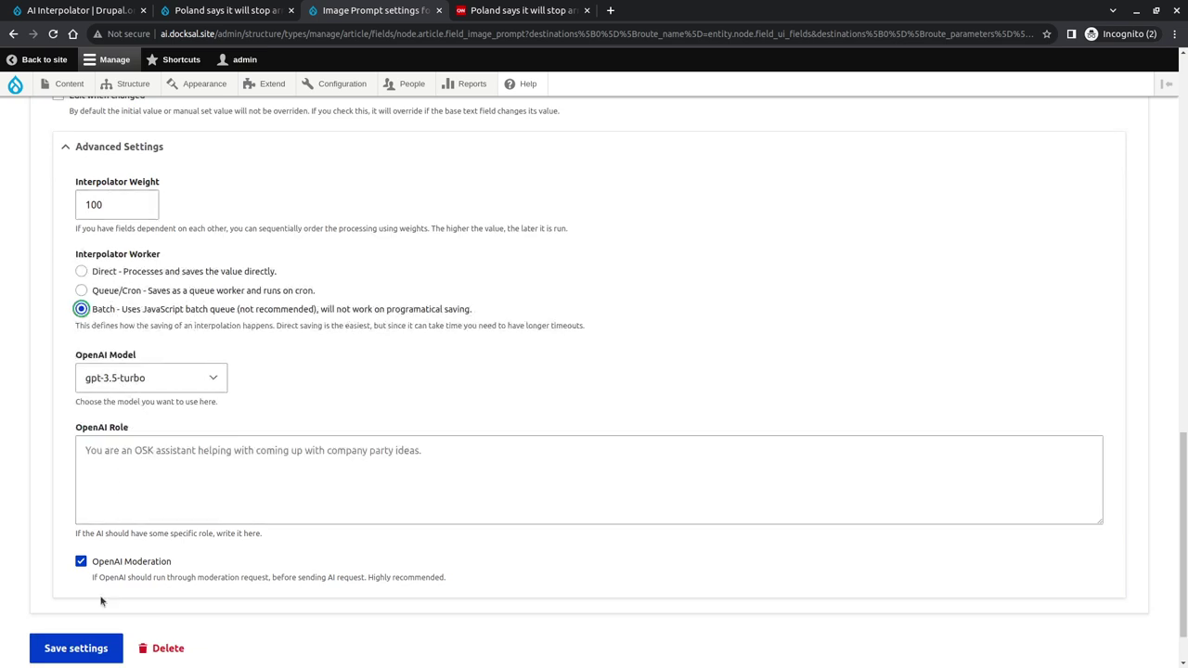
pyautogui.click(88, 647)
# - Add an Image field labelled Header Image to the Article content type, keeping the allowed number of values limited to 1
pyautogui.click(53, 321)
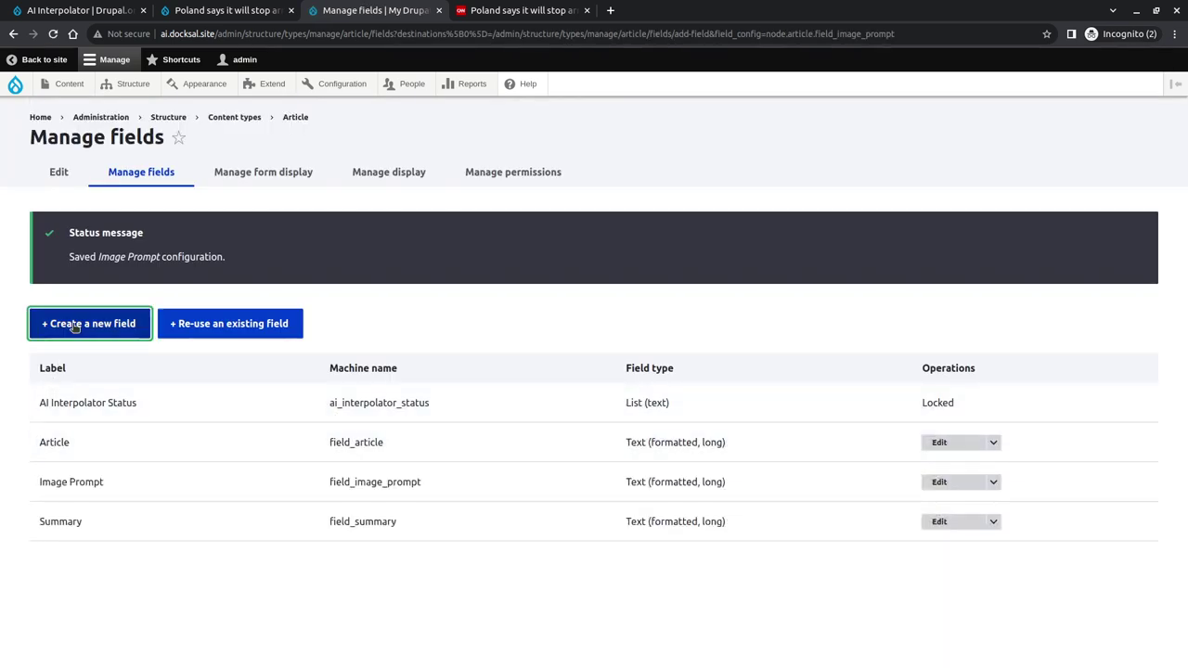
pyautogui.click(178, 233)
pyautogui.scroll(-3, 170, 379)
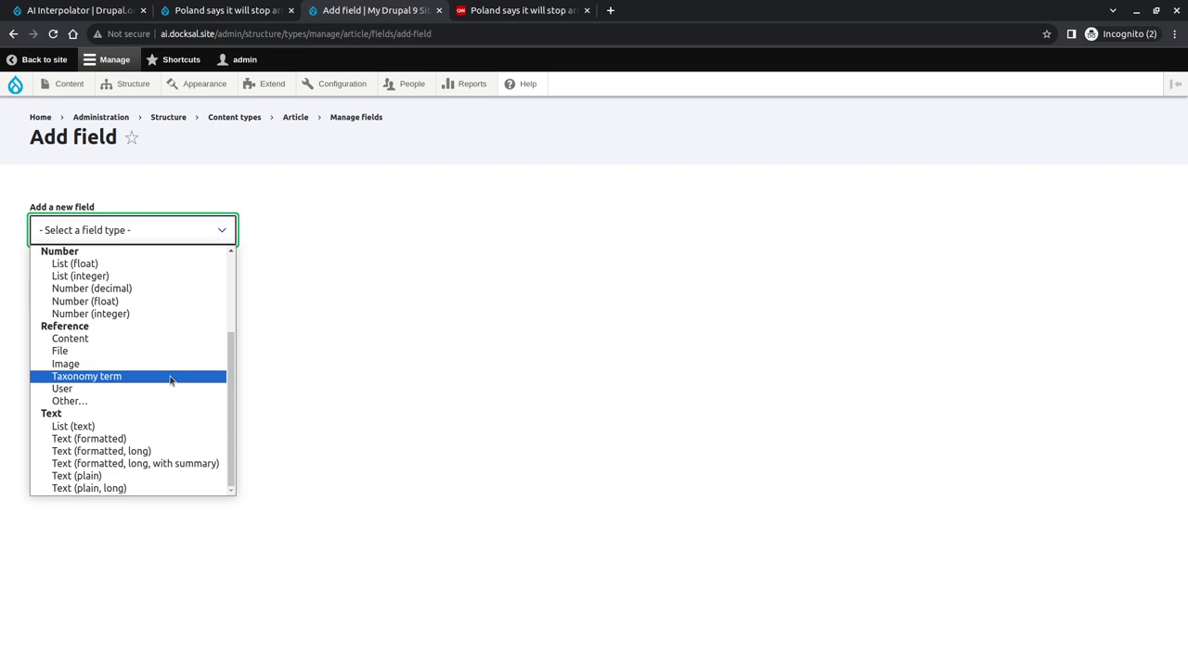
pyautogui.click(107, 364)
pyautogui.click(41, 295)
pyautogui.write('Header Image')
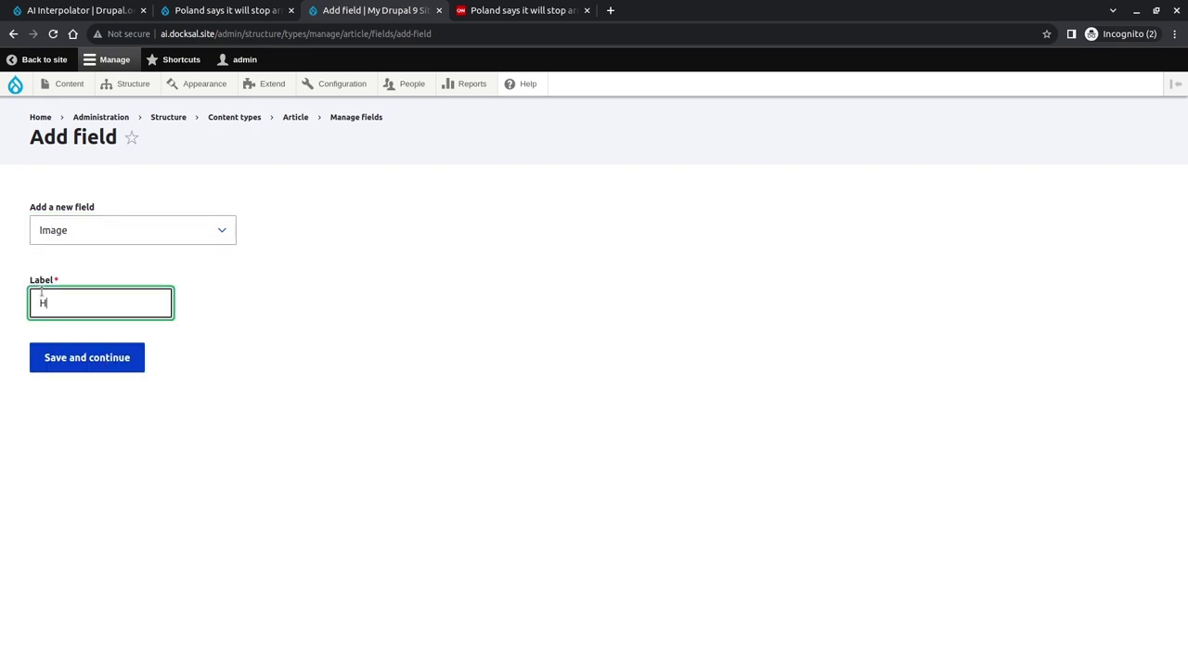
pyautogui.click(58, 356)
pyautogui.scroll(-2, 170, 315)
pyautogui.scroll(-1, 158, 352)
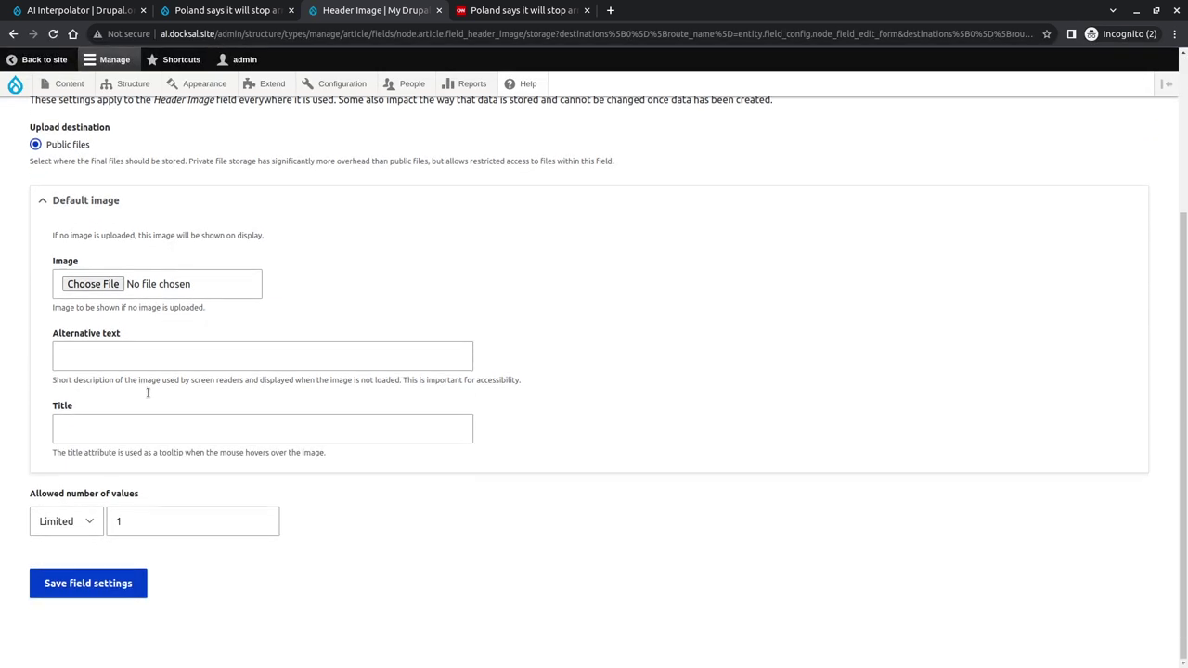
pyautogui.click(88, 587)
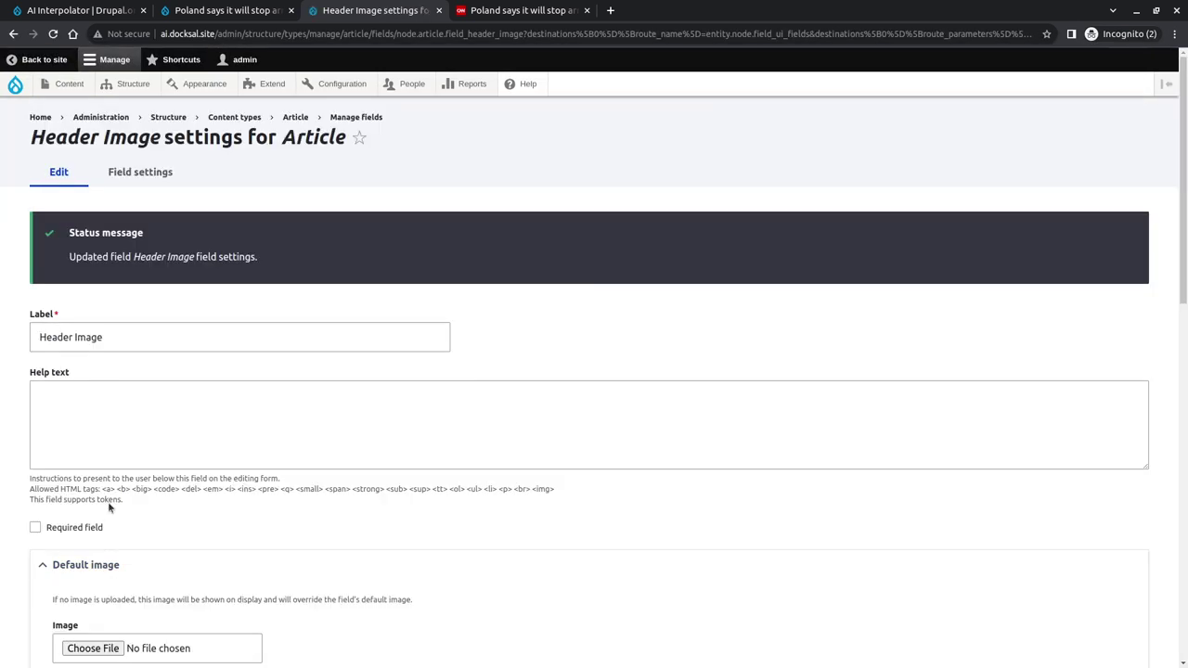
# - Disable the Alt field for the Header Image field and enable AI Interpolator on it
pyautogui.scroll(-6, 110, 501)
pyautogui.scroll(-6, 118, 485)
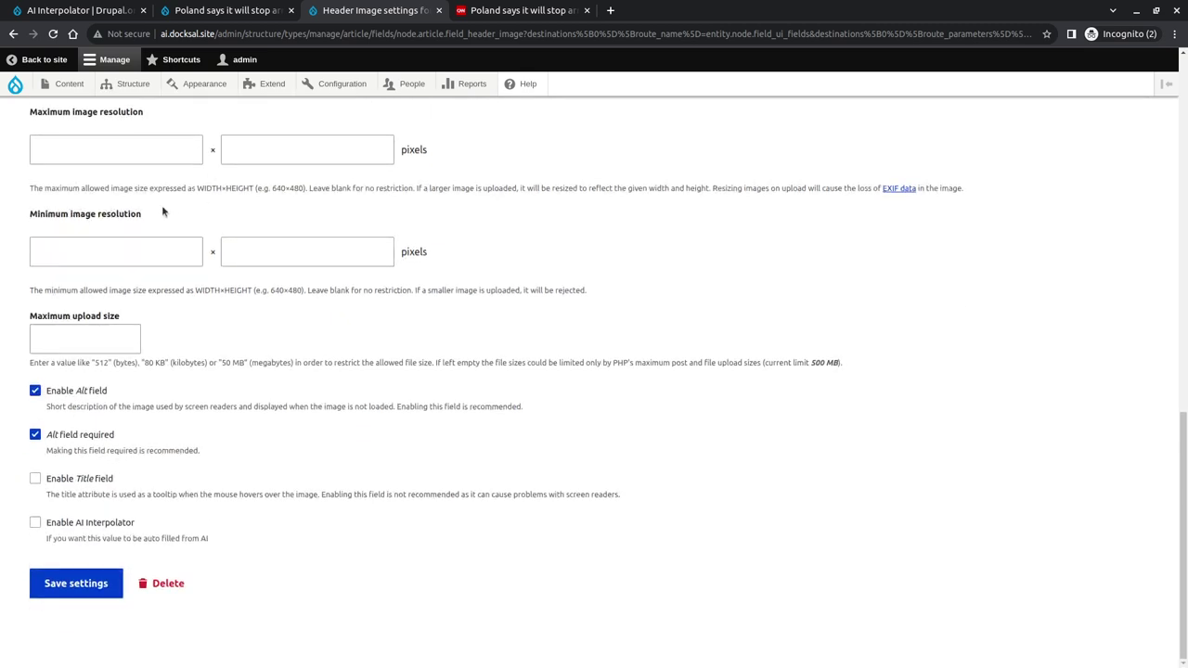
pyautogui.click(78, 394)
pyautogui.moveTo(116, 526); pyautogui.dragTo(45, 524)
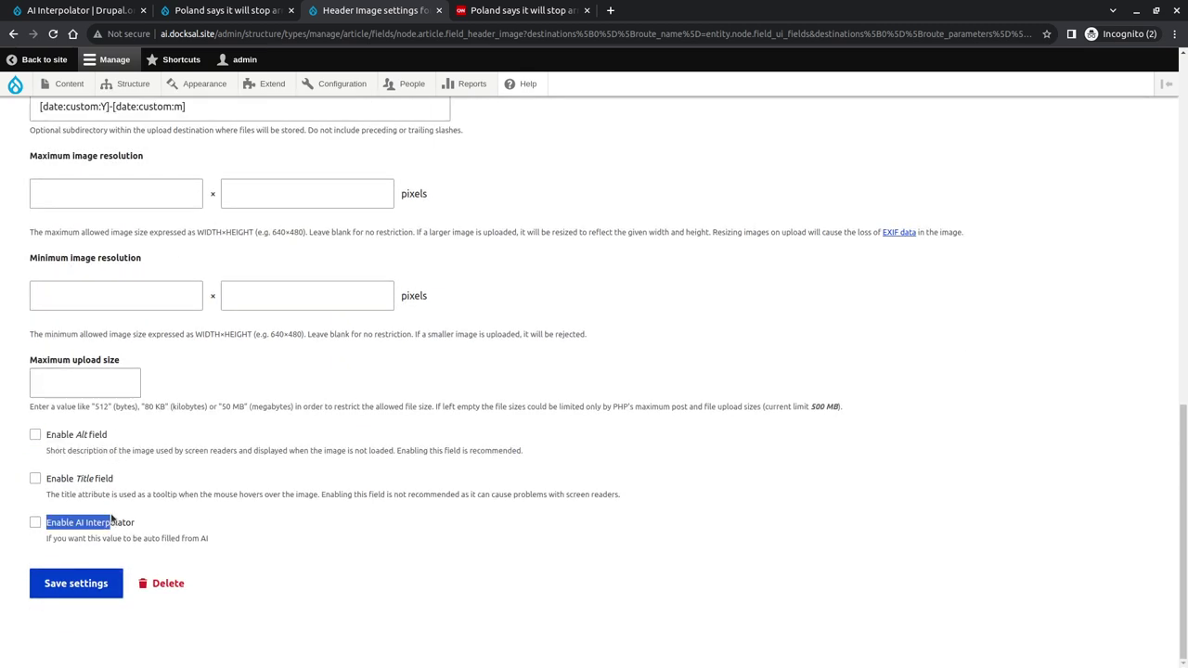
pyautogui.click(109, 524)
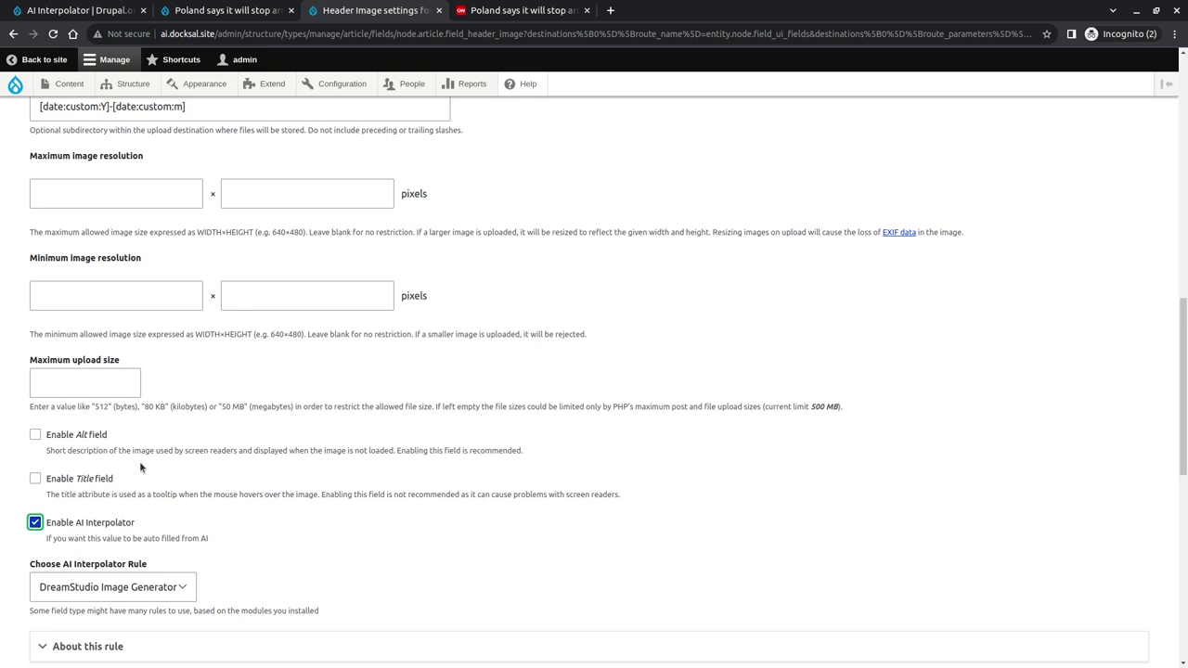
# - Keep DreamStudio Image Generator as the Header Image field's interpolator rule and set its interpolator base field to Image Prompt
pyautogui.scroll(-6, 140, 467)
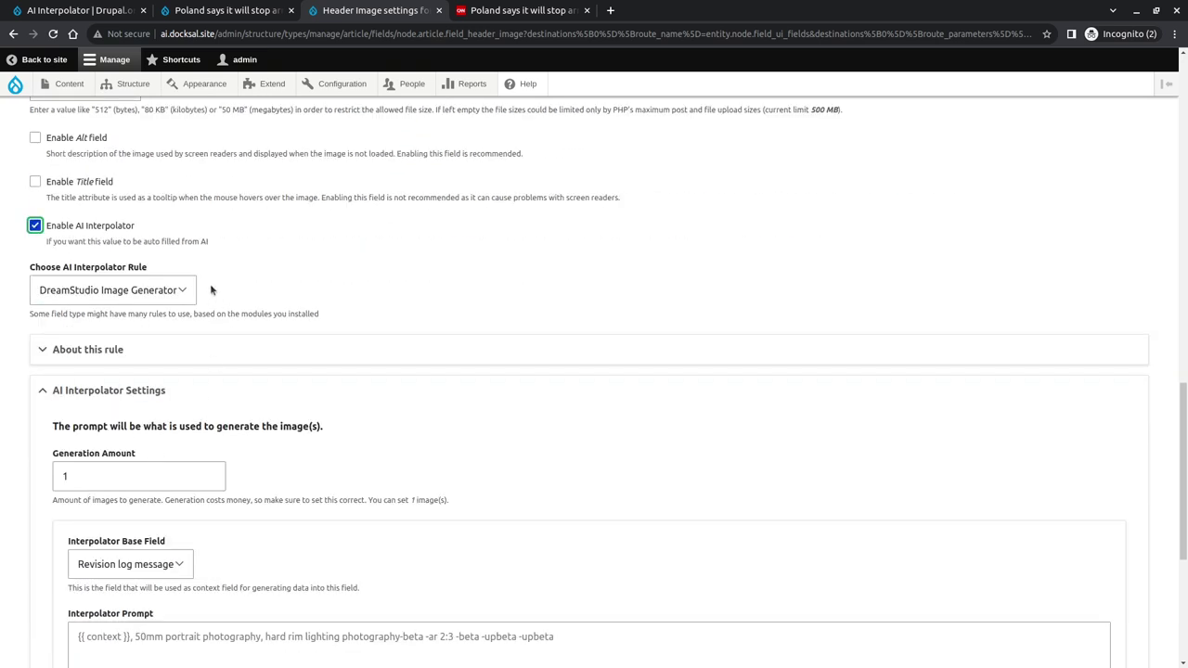
pyautogui.click(174, 290)
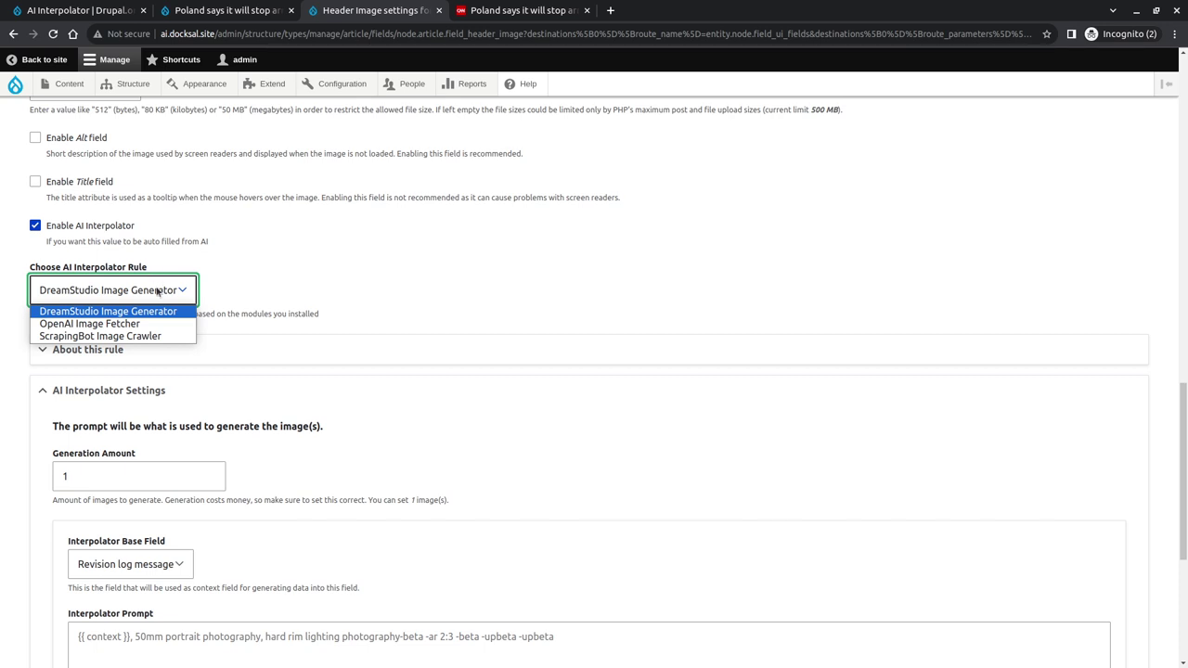
pyautogui.click(158, 292)
pyautogui.scroll(-2, 329, 300)
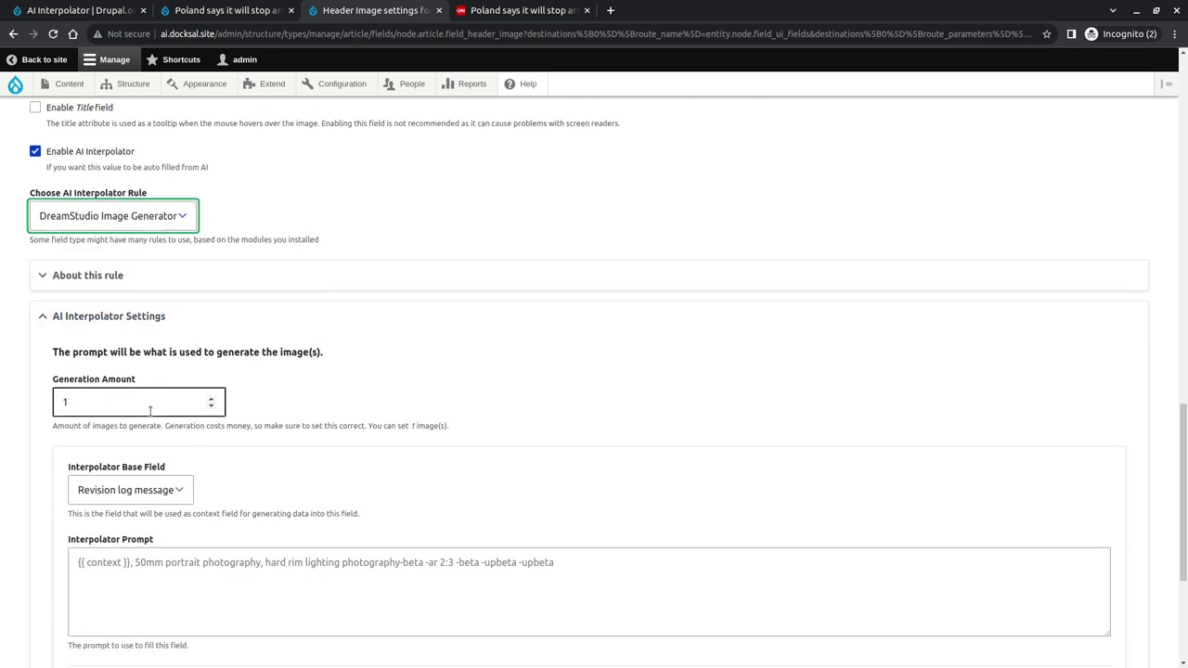
pyautogui.scroll(-2, 149, 411)
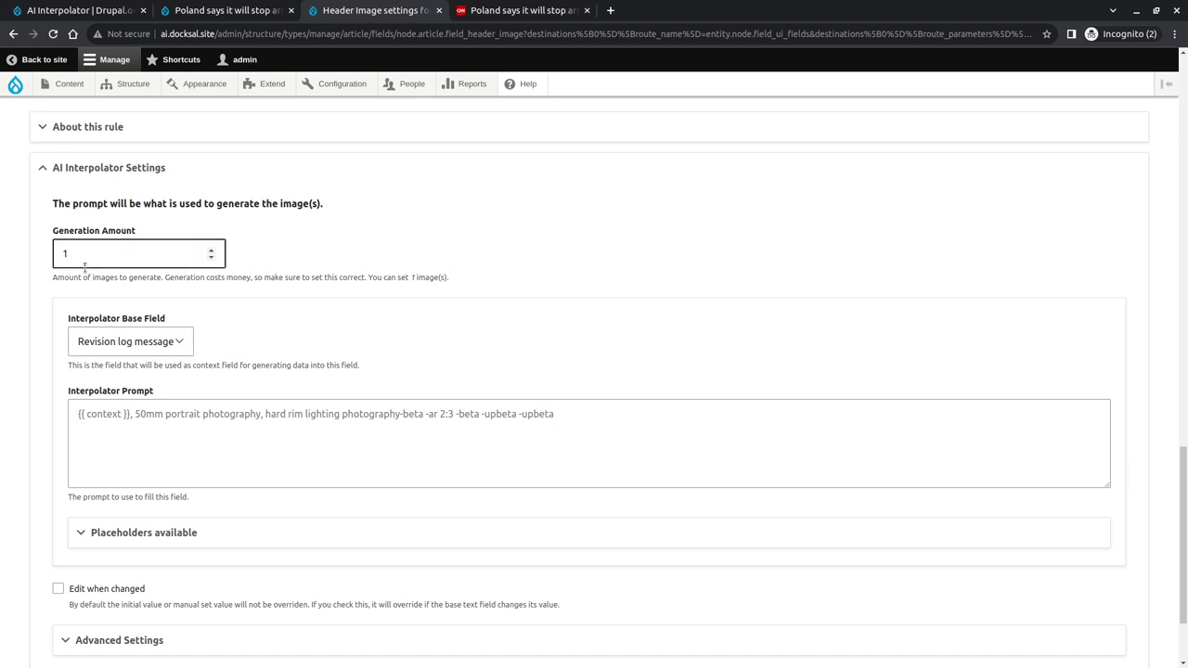
pyautogui.click(122, 345)
pyautogui.click(111, 400)
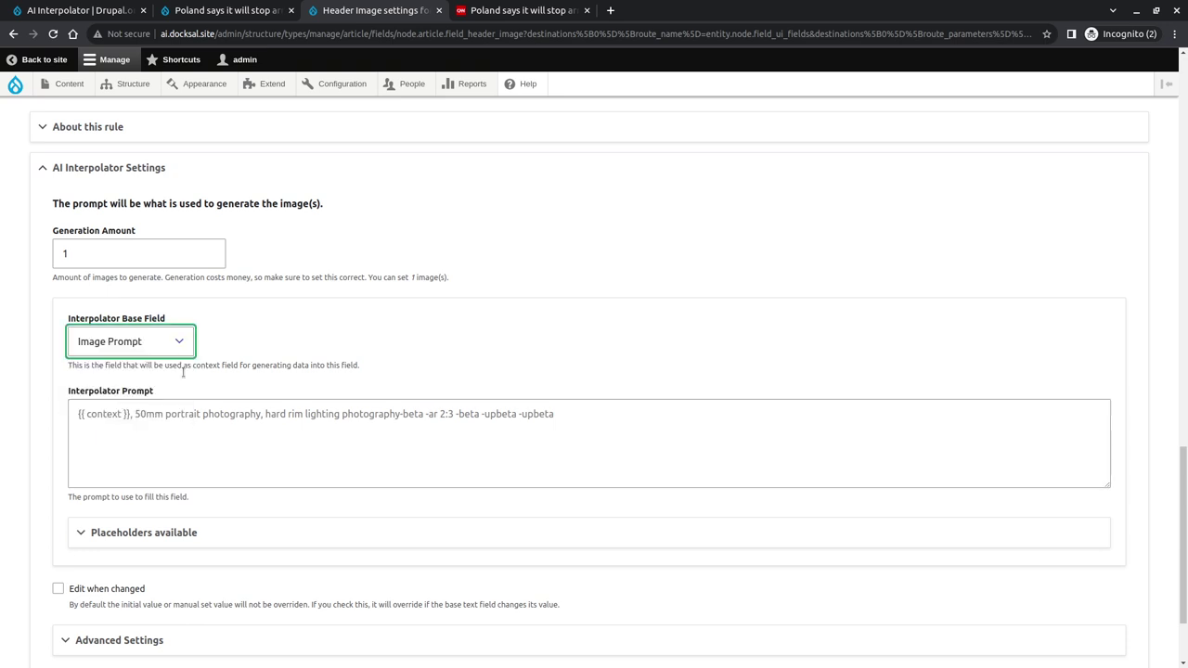
# - Enter "{{ context }}, short depth of field, Canon EOS" as the Header Image field's interpolator prompt
pyautogui.click(206, 428)
pyautogui.write('{')
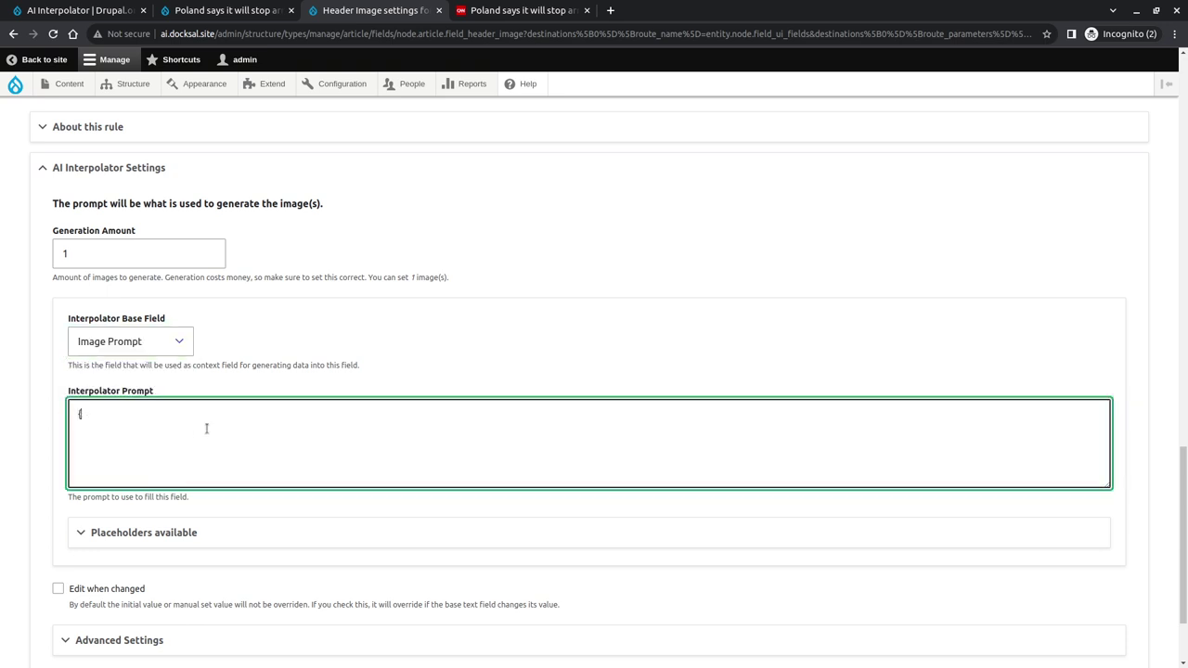
pyautogui.write('{ cont')
pyautogui.write('ext }}')
pyautogui.write('a')
pyautogui.press('BackSpace')
pyautogui.write('short depth of field,')
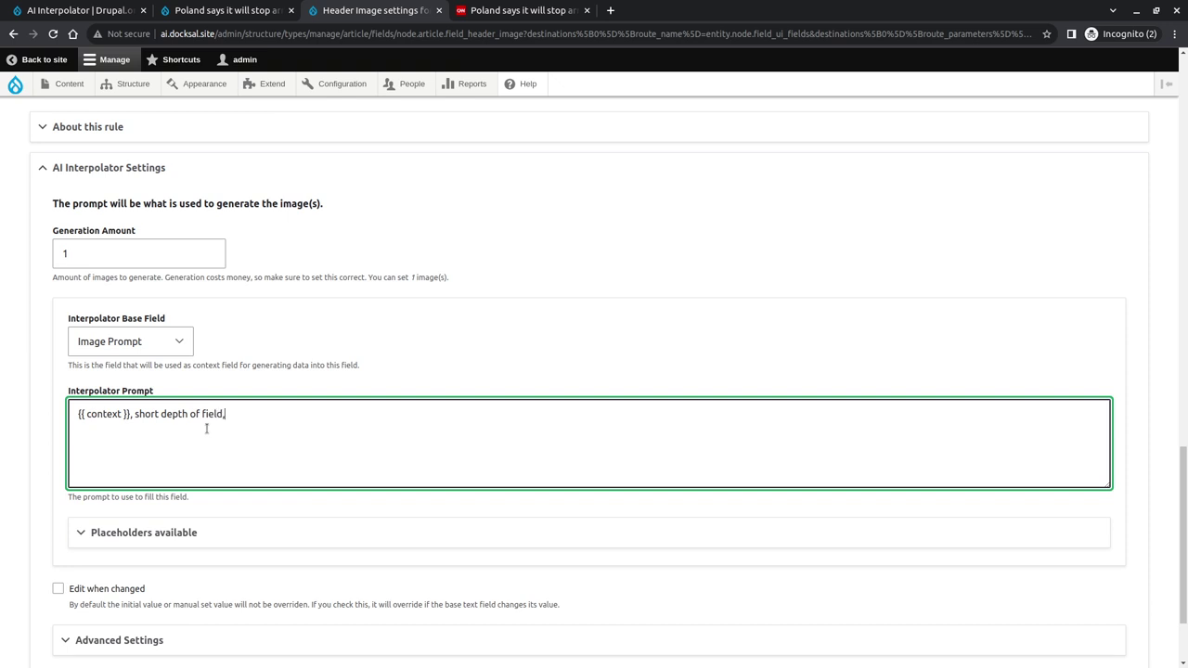
pyautogui.write(' Canon EOS')
# - Check the available placeholders for the Header Image prompt and compare them with its {{ context }} token
pyautogui.scroll(-1, 206, 428)
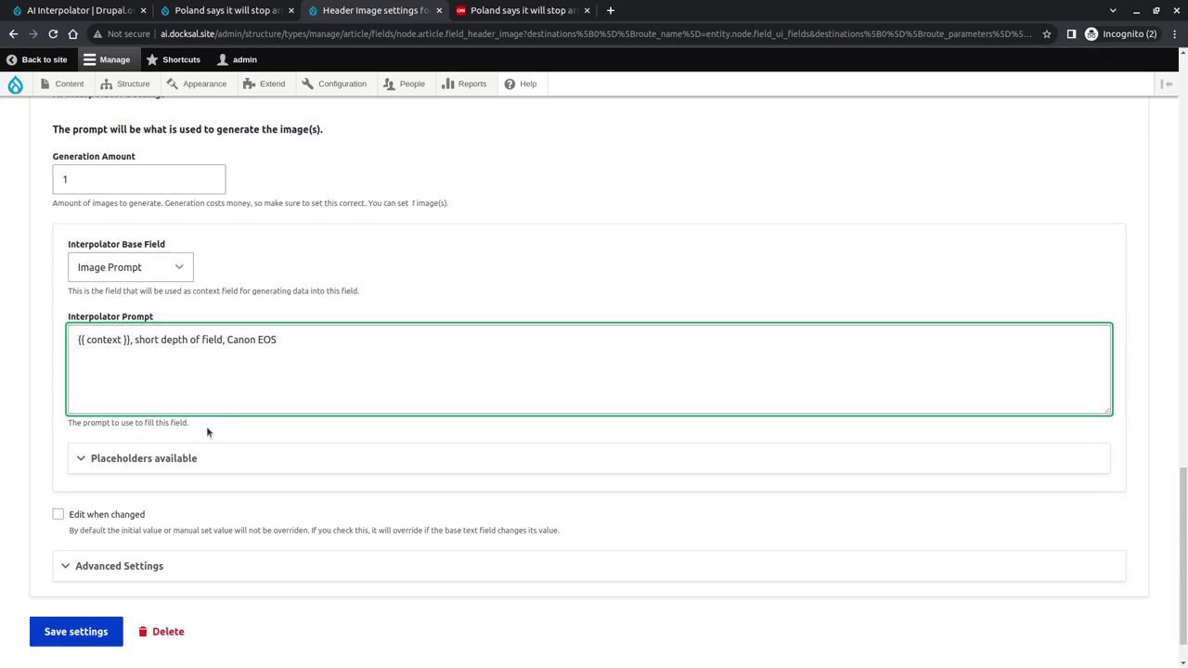
pyautogui.scroll(-1, 233, 425)
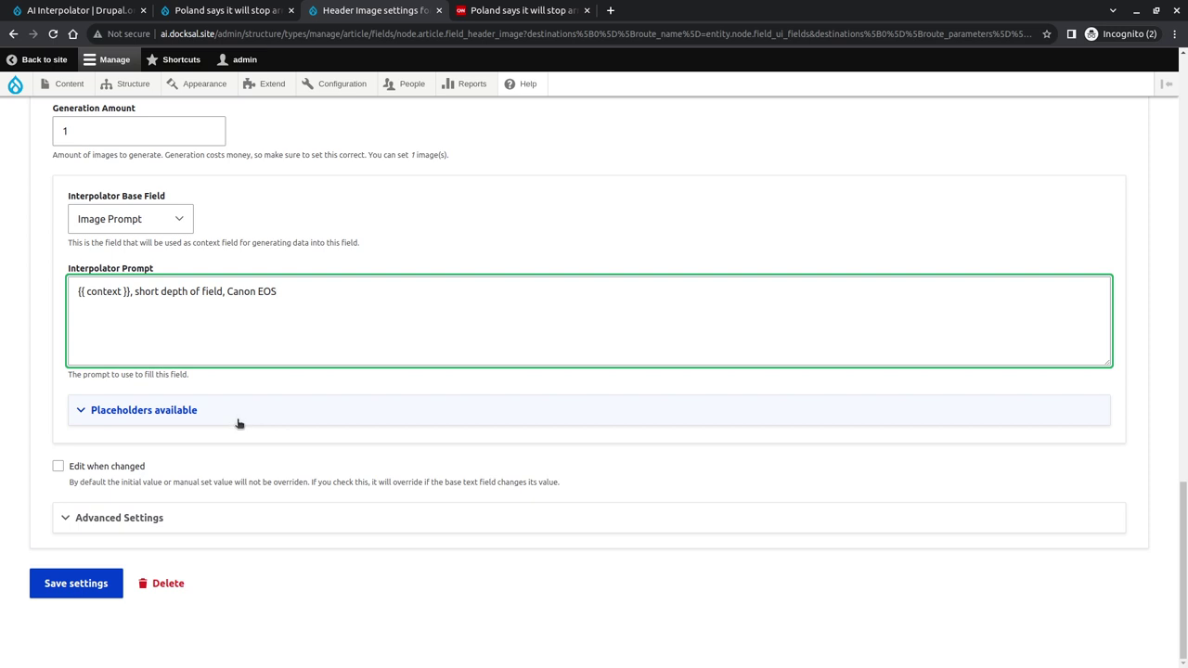
pyautogui.click(239, 423)
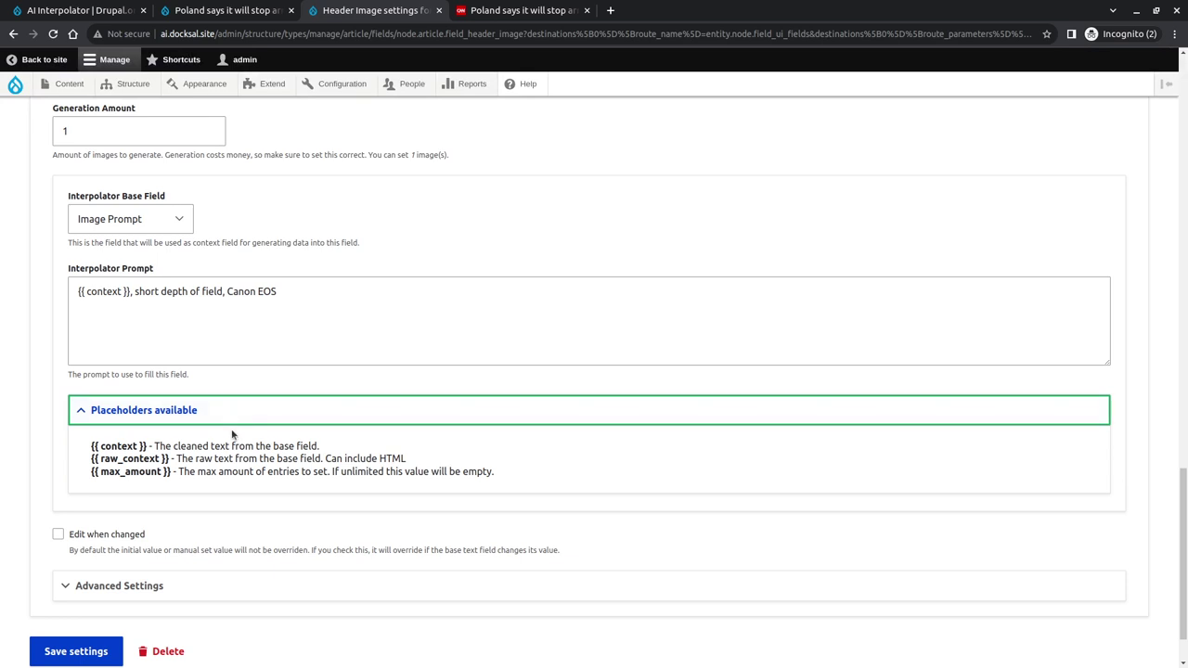
pyautogui.click(233, 417)
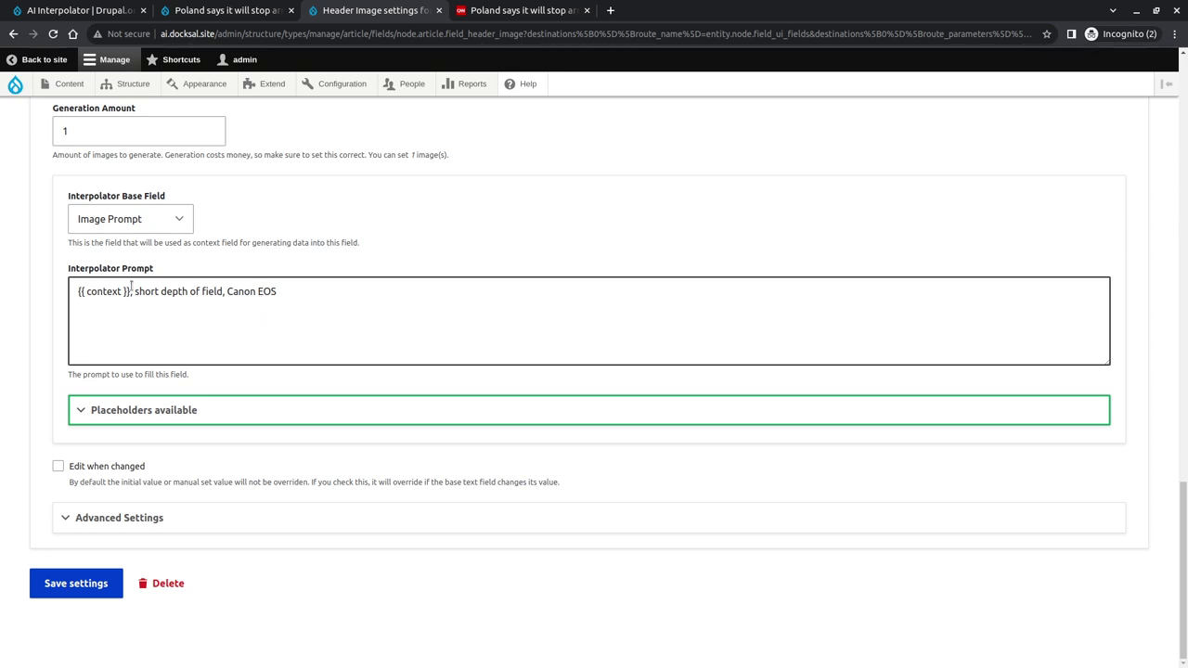
pyautogui.moveTo(131, 291); pyautogui.dragTo(75, 289)
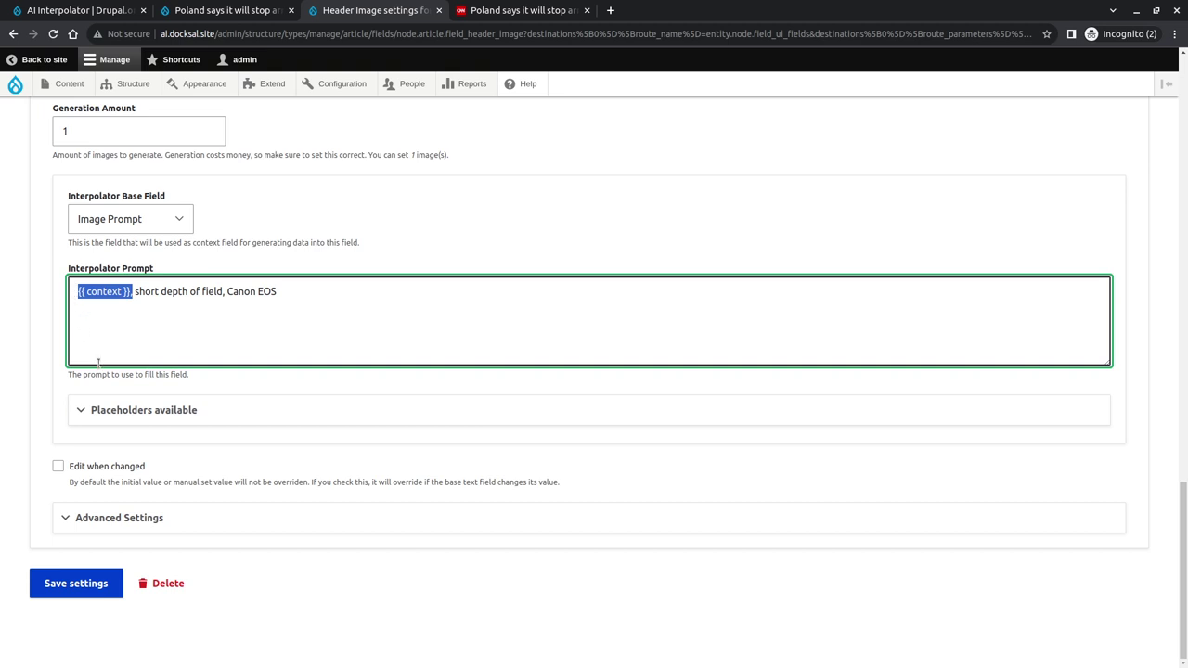
# - Expand the Header Image field's advanced interpolator settings and examine the interpolator weight and DreamStudio engine choices
pyautogui.click(218, 524)
pyautogui.scroll(-3, 219, 506)
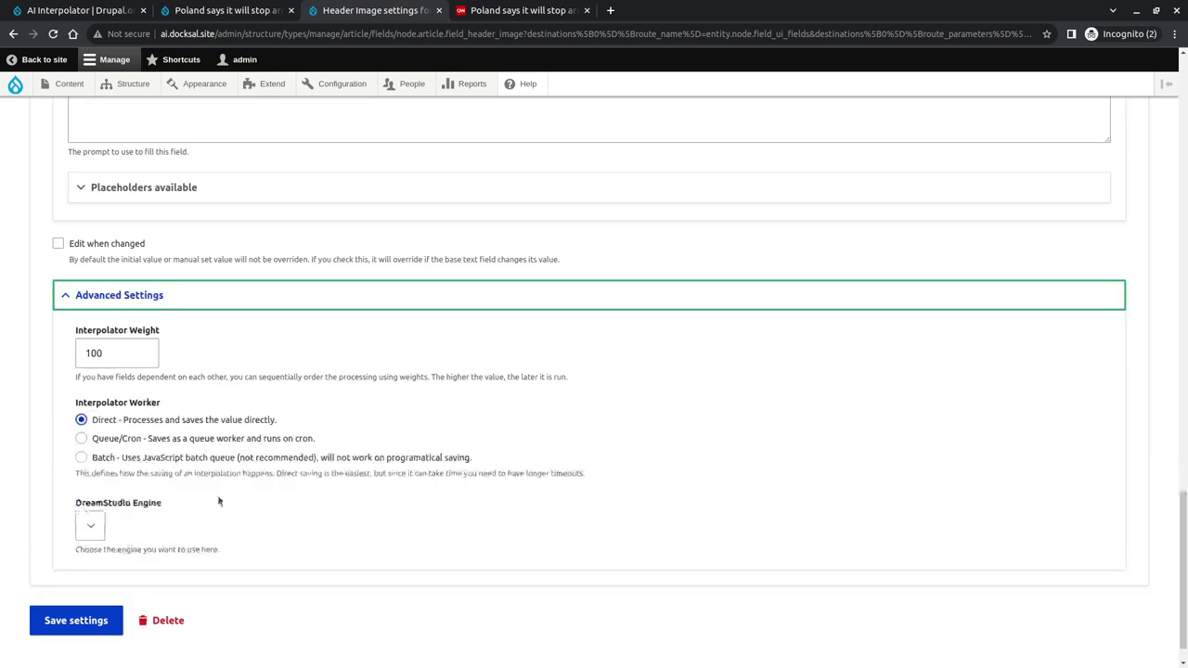
pyautogui.moveTo(115, 350); pyautogui.dragTo(98, 351)
pyautogui.scroll(3, 188, 461)
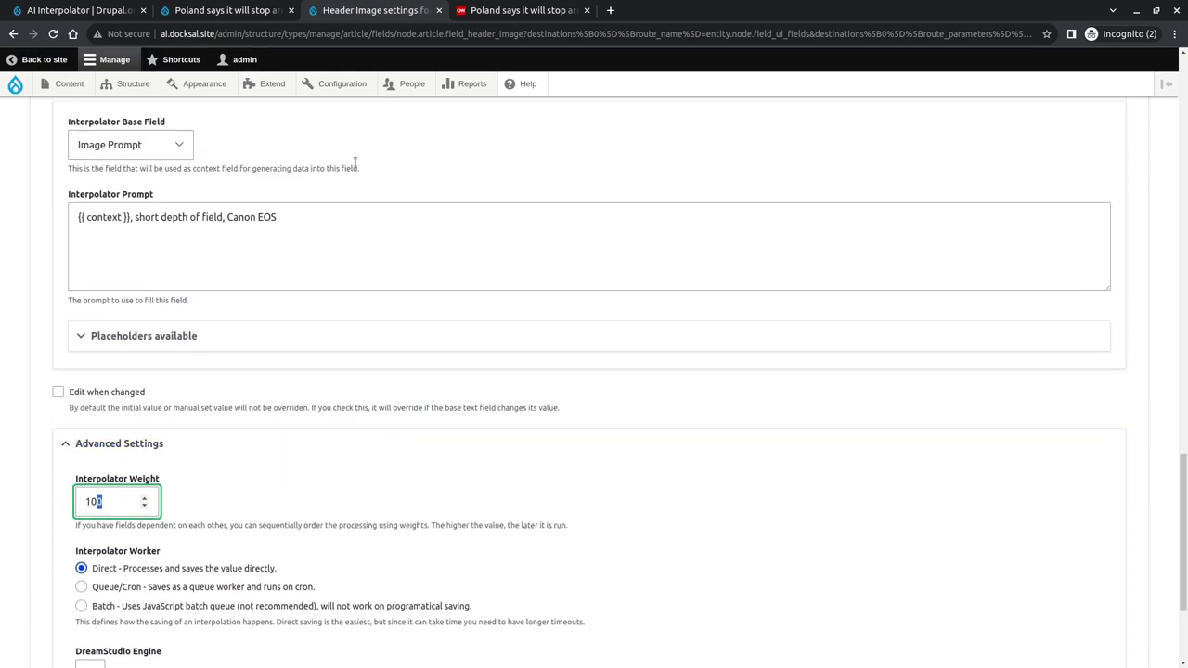
pyautogui.scroll(2, 233, 549)
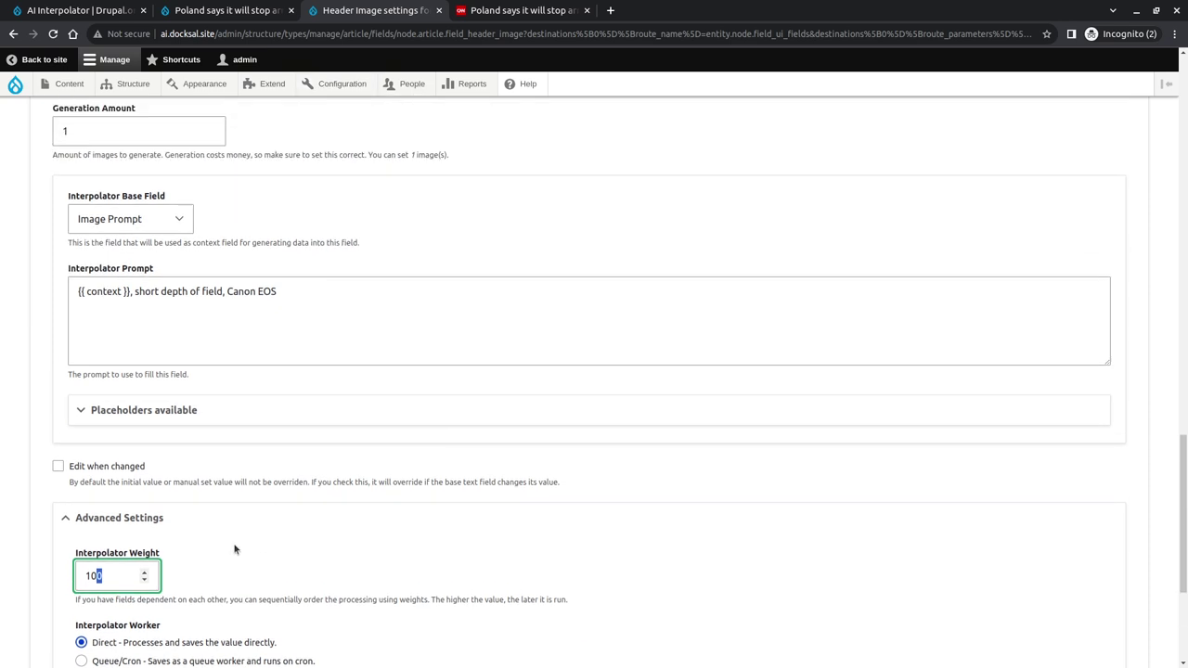
pyautogui.scroll(-5, 233, 548)
pyautogui.click(90, 525)
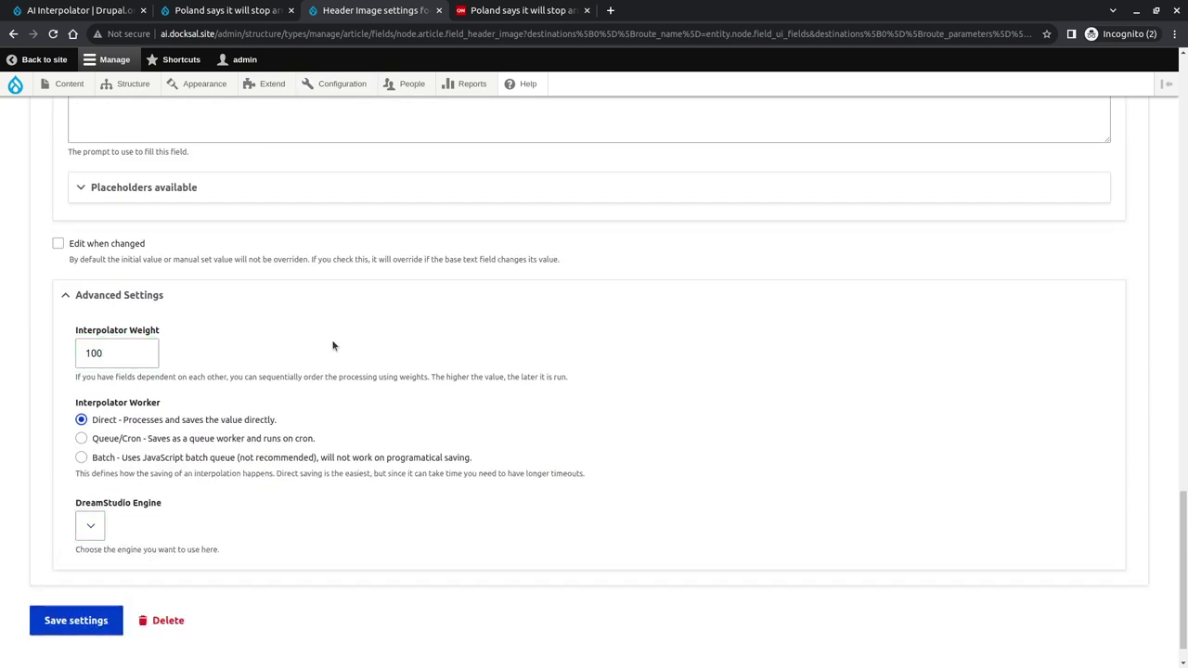
# - Open the DreamStudio configuration in a separate browser tab to view its API key field, and close that tab
pyautogui.moveTo(350, 84)
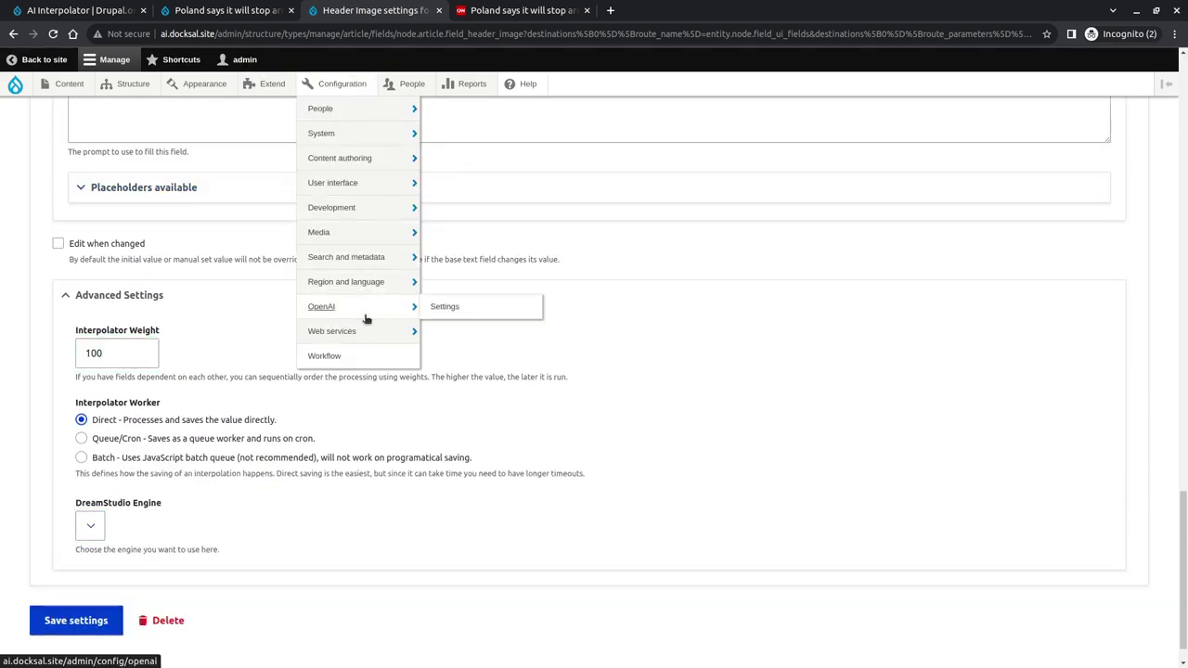
pyautogui.moveTo(366, 331)
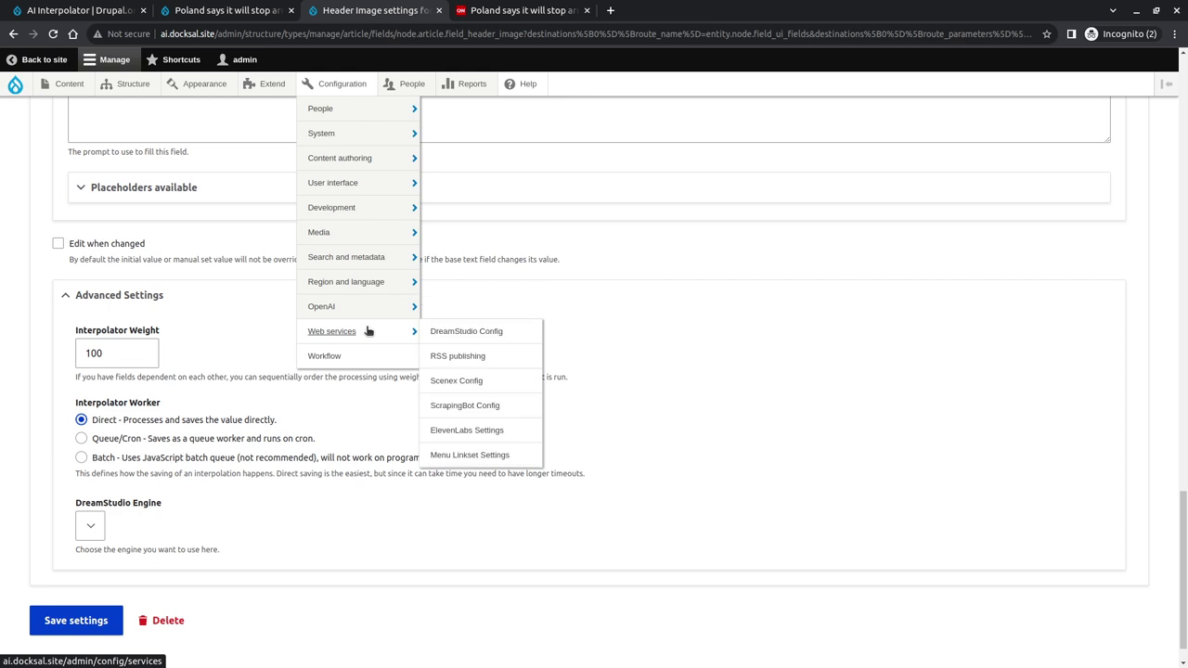
pyautogui.middleClick(462, 332)
pyautogui.click(518, 10)
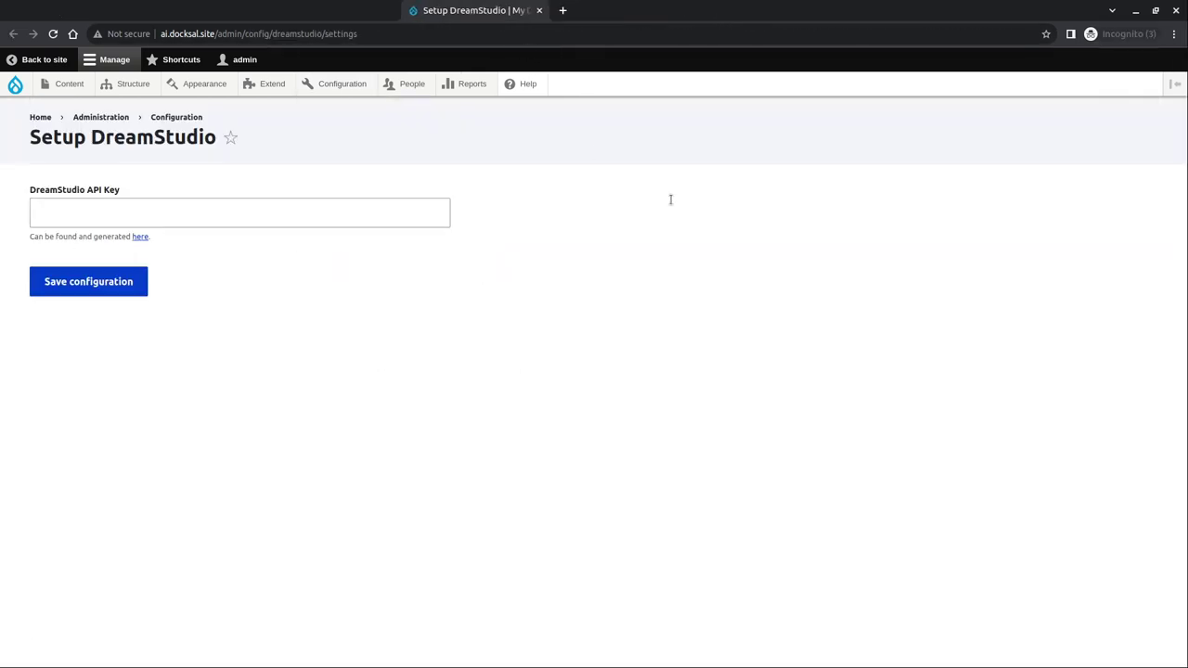
pyautogui.hotkey('ctrl', 'w')
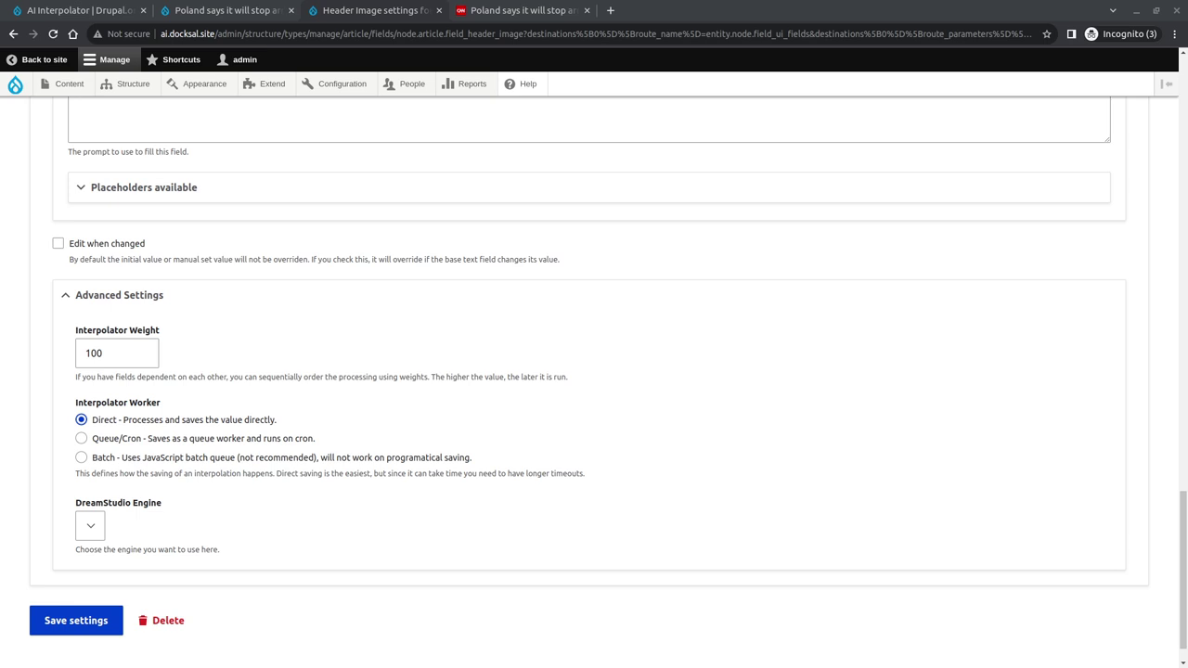
# - Reload the Header Image field settings, disable the Alt field and enable AI Interpolator again
pyautogui.press('F5')
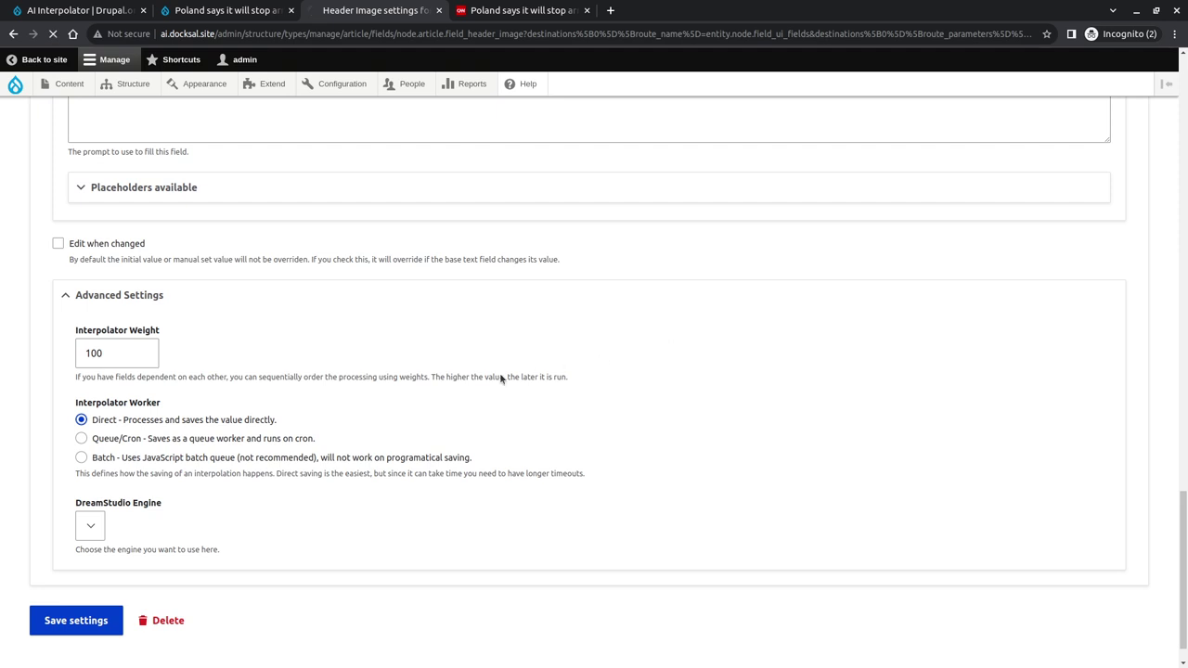
pyautogui.scroll(2, 199, 419)
pyautogui.scroll(-2, 53, 445)
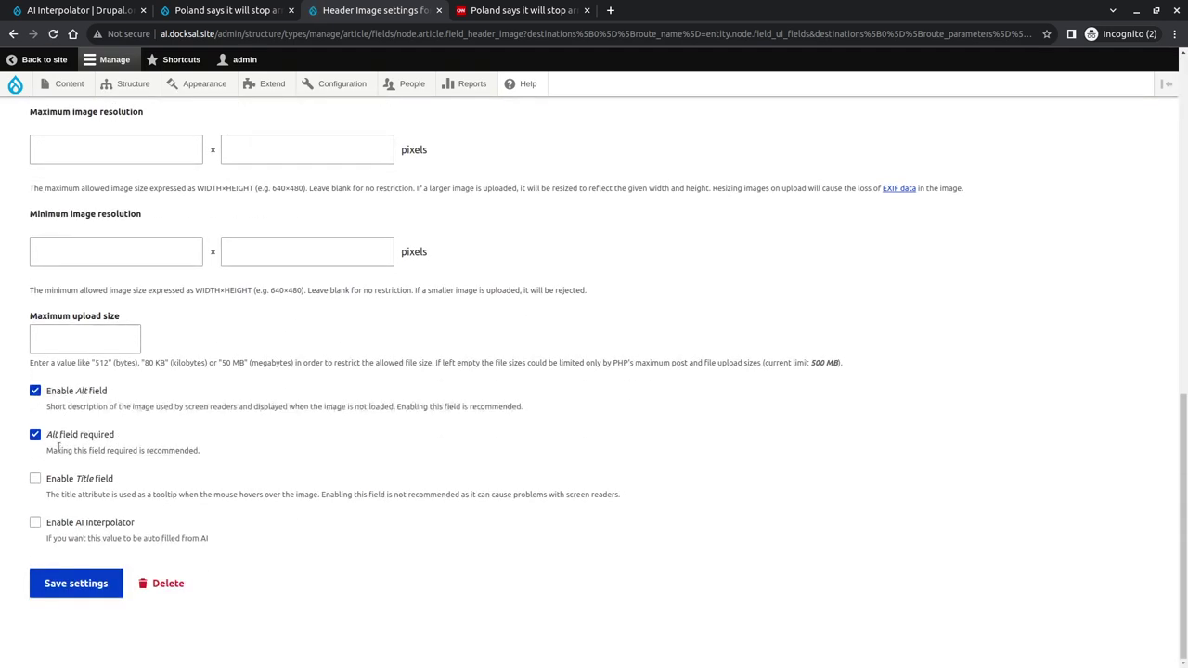
pyautogui.click(64, 390)
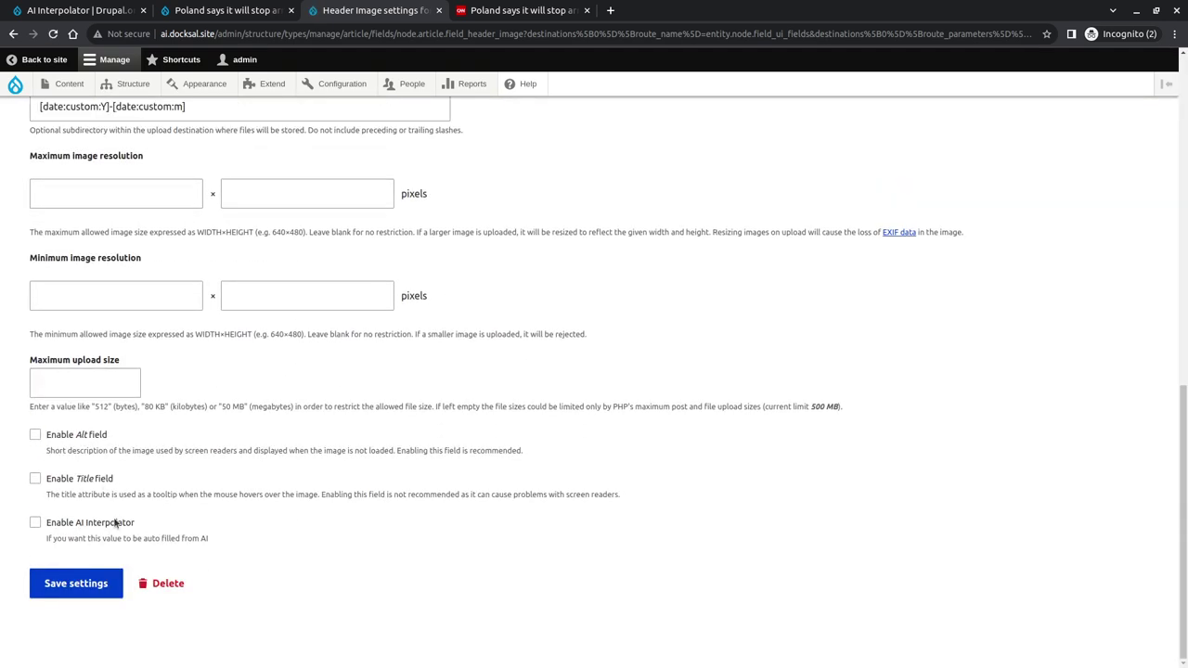
pyautogui.click(117, 522)
pyautogui.scroll(-1, 153, 491)
pyautogui.scroll(-8, 220, 408)
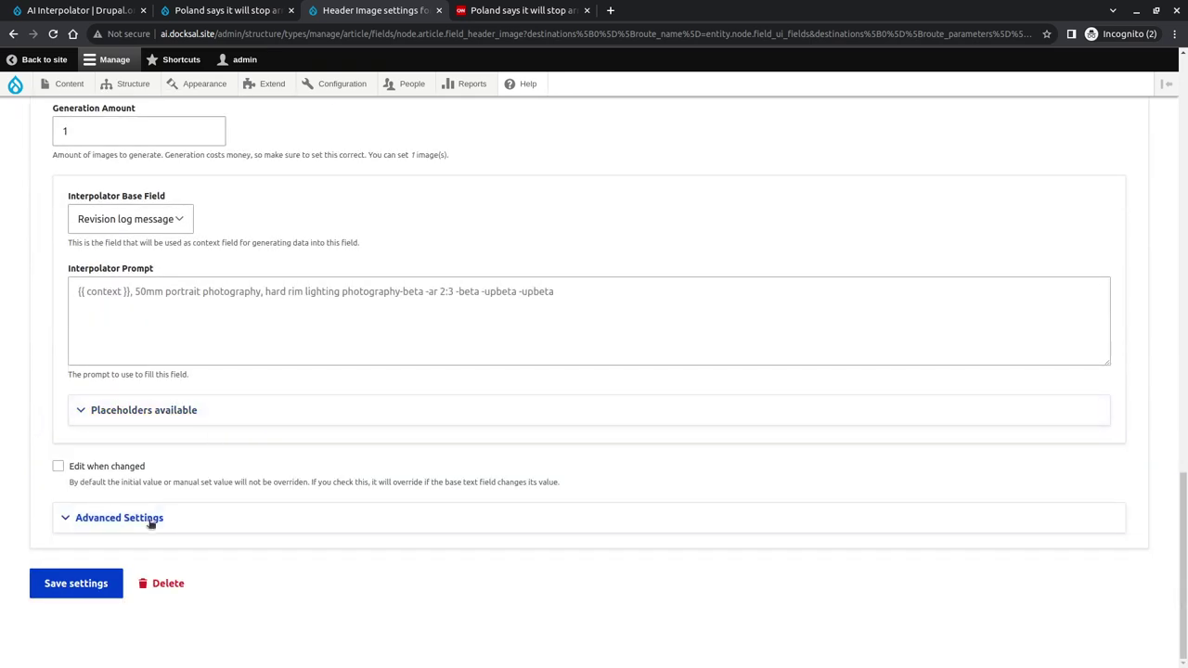
# - Expand the advanced settings and enter "{{ context }}, Canon EOS, Short depth of field" as the Header Image field's interpolator prompt
pyautogui.click(148, 520)
pyautogui.scroll(-3, 151, 508)
pyautogui.scroll(5, 164, 483)
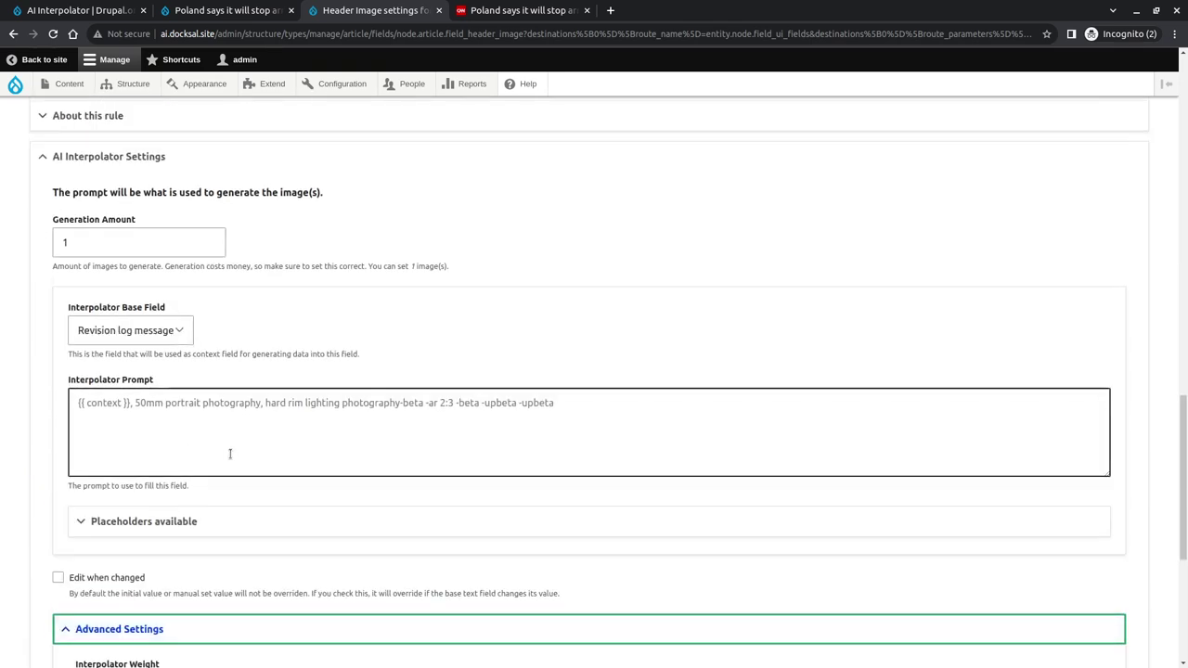
pyautogui.click(257, 455)
pyautogui.write('{{')
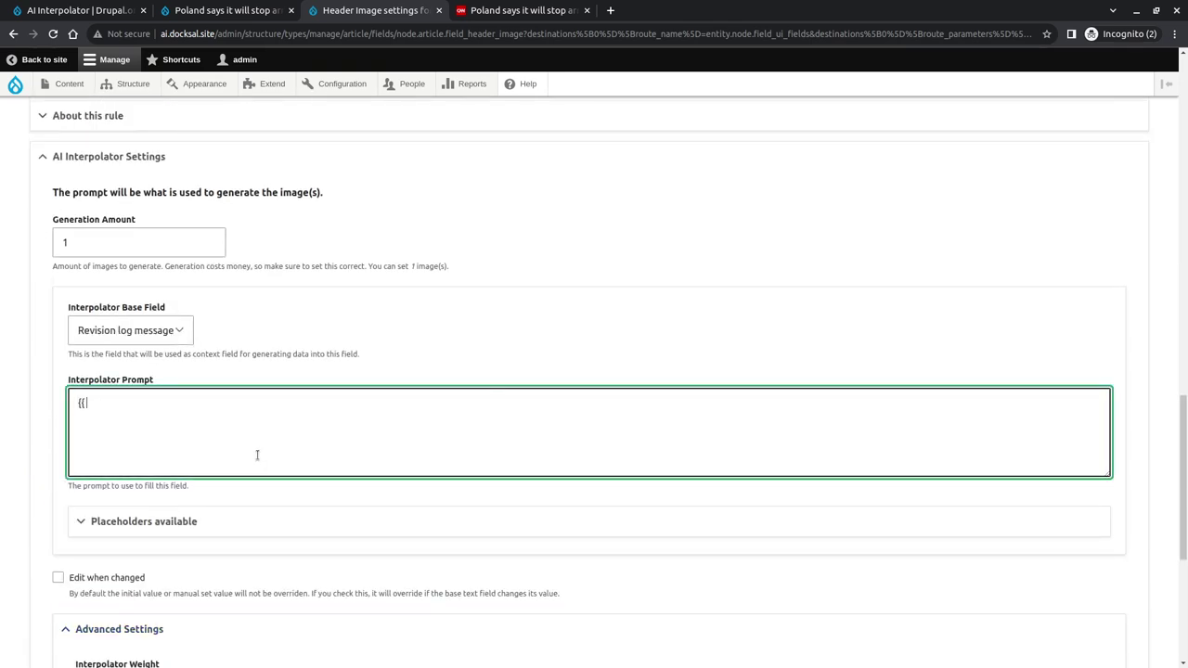
pyautogui.write(' context }}, Canon EOS, Short depth of fie')
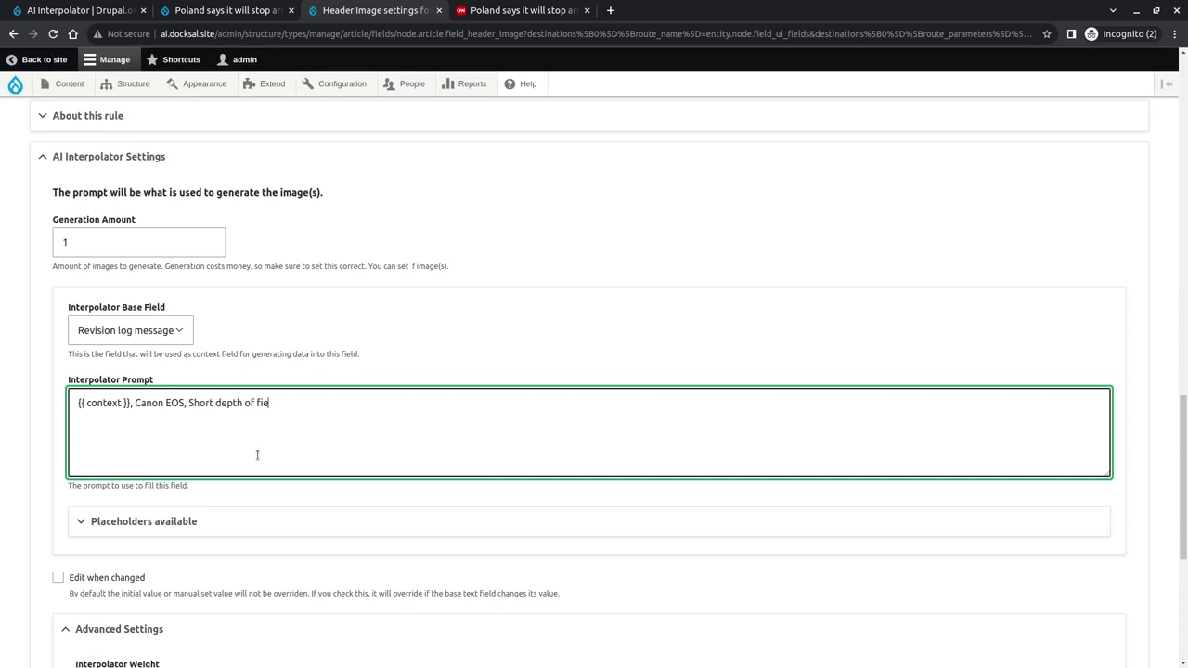
pyautogui.write('ld')
# - Set the Header Image field's interpolator weight to 105 and its interpolator worker to Batch
pyautogui.scroll(-3, 257, 454)
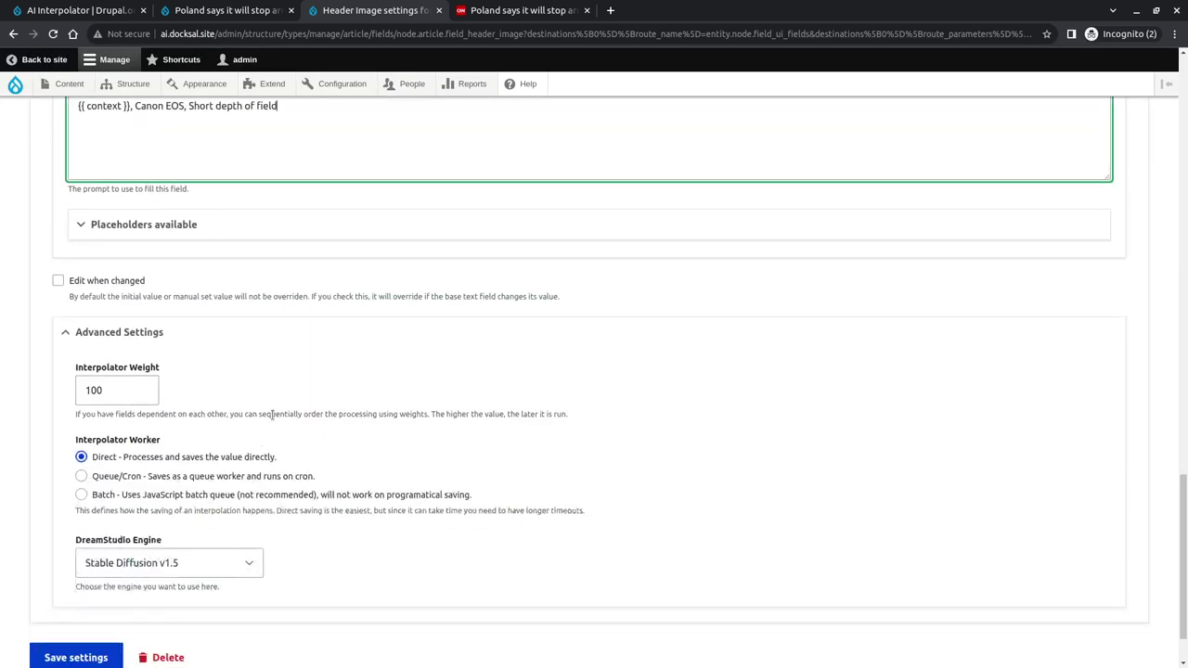
pyautogui.doubleClick(94, 390)
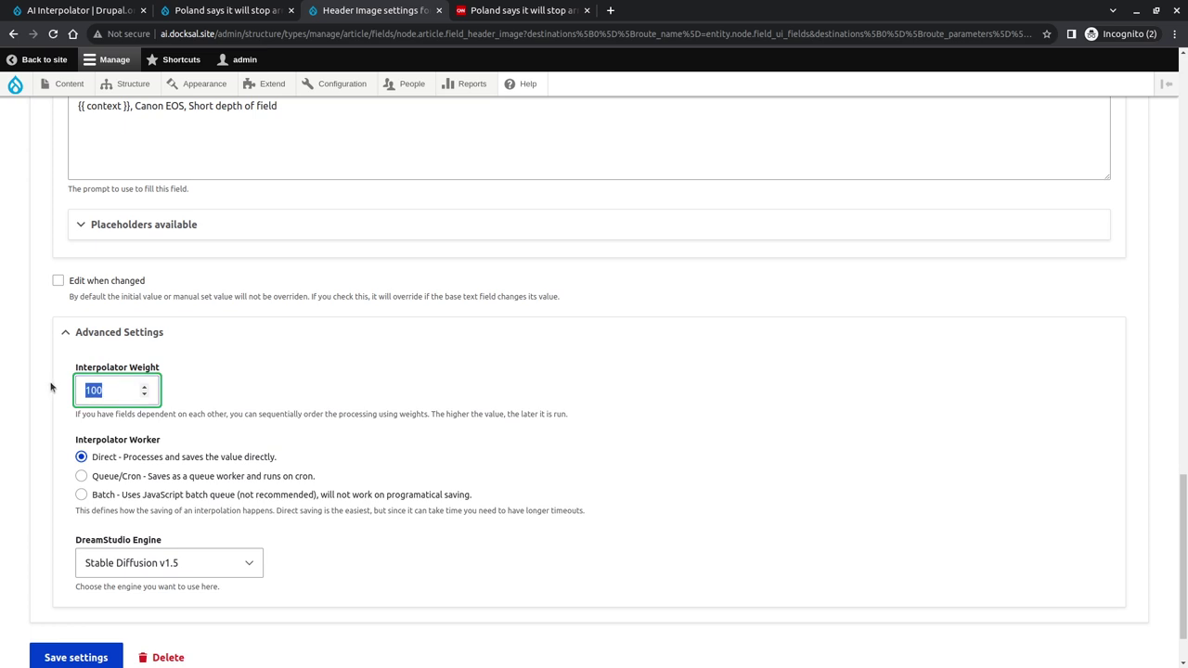
pyautogui.write('105')
pyautogui.scroll(-1, 49, 386)
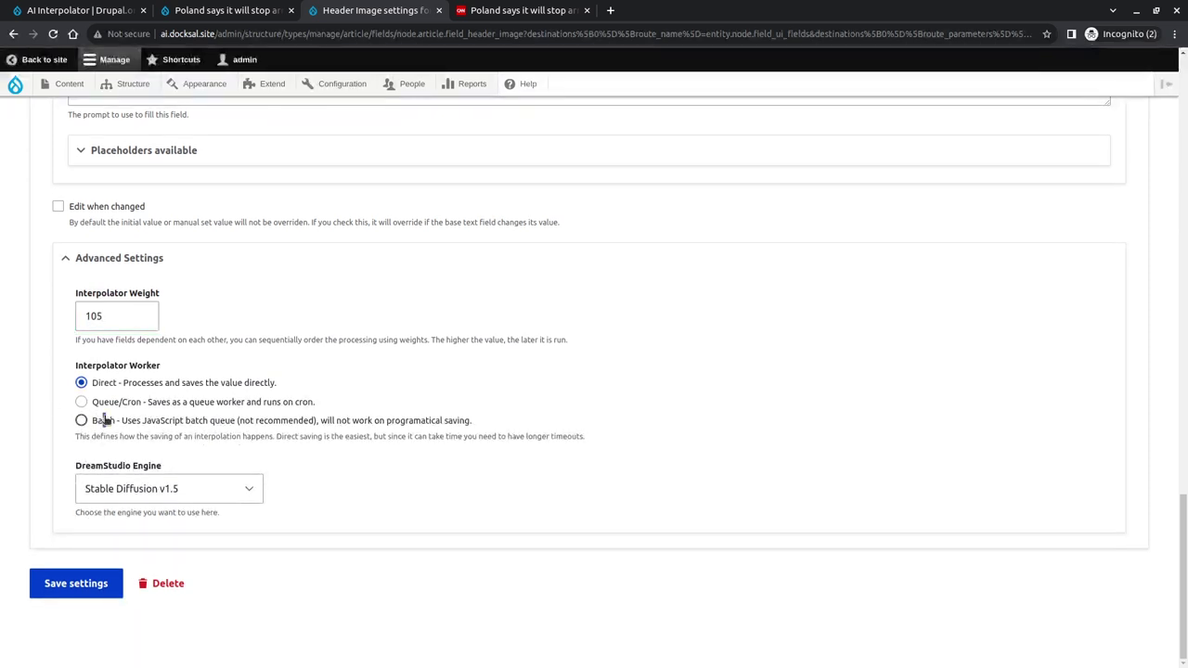
pyautogui.click(104, 420)
pyautogui.scroll(1, 104, 421)
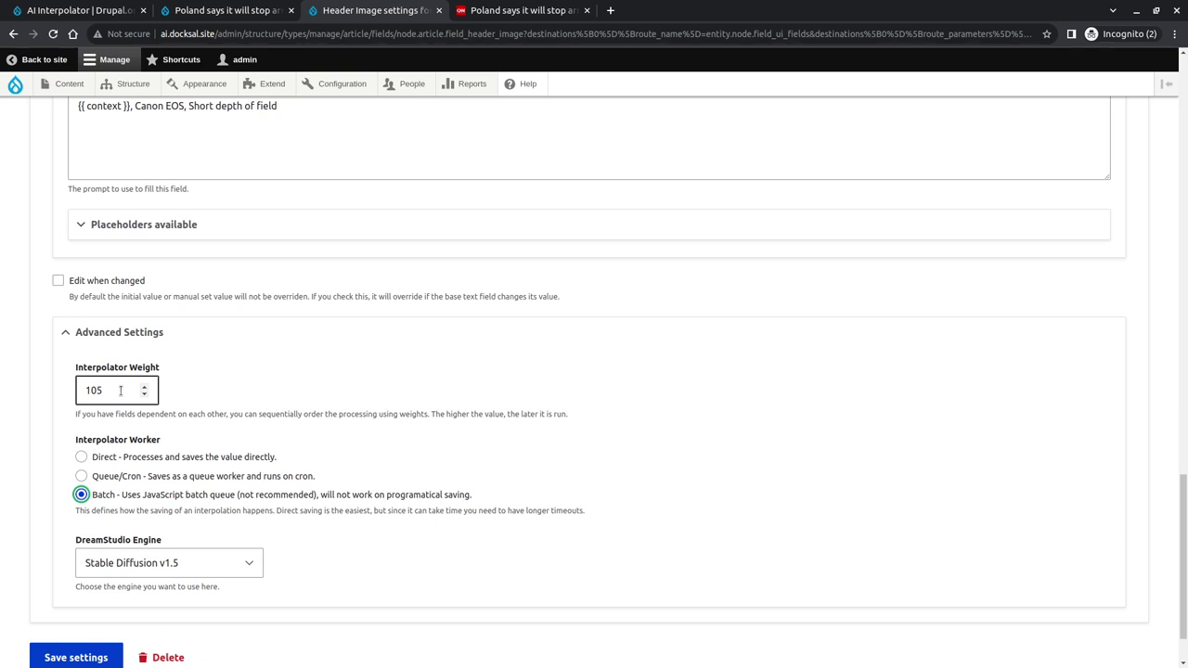
# - Choose Stable Diffusion v2.0 as the DreamStudio engine and save the Header Image field settings
pyautogui.scroll(-1, 120, 391)
pyautogui.click(191, 488)
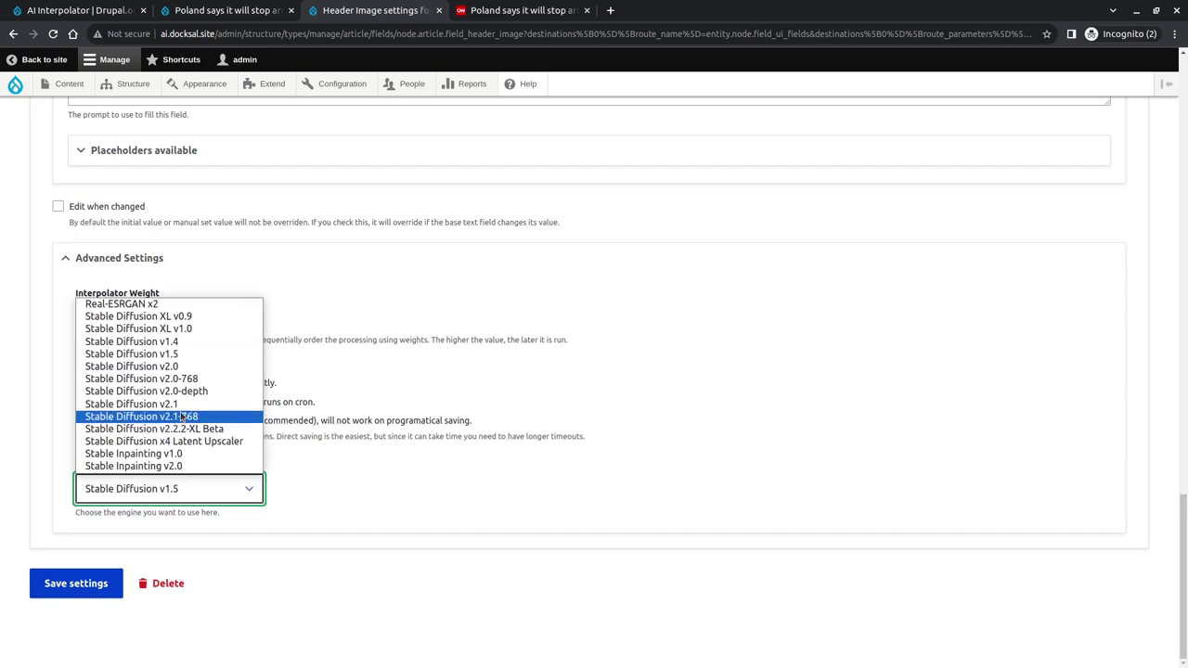
pyautogui.click(185, 368)
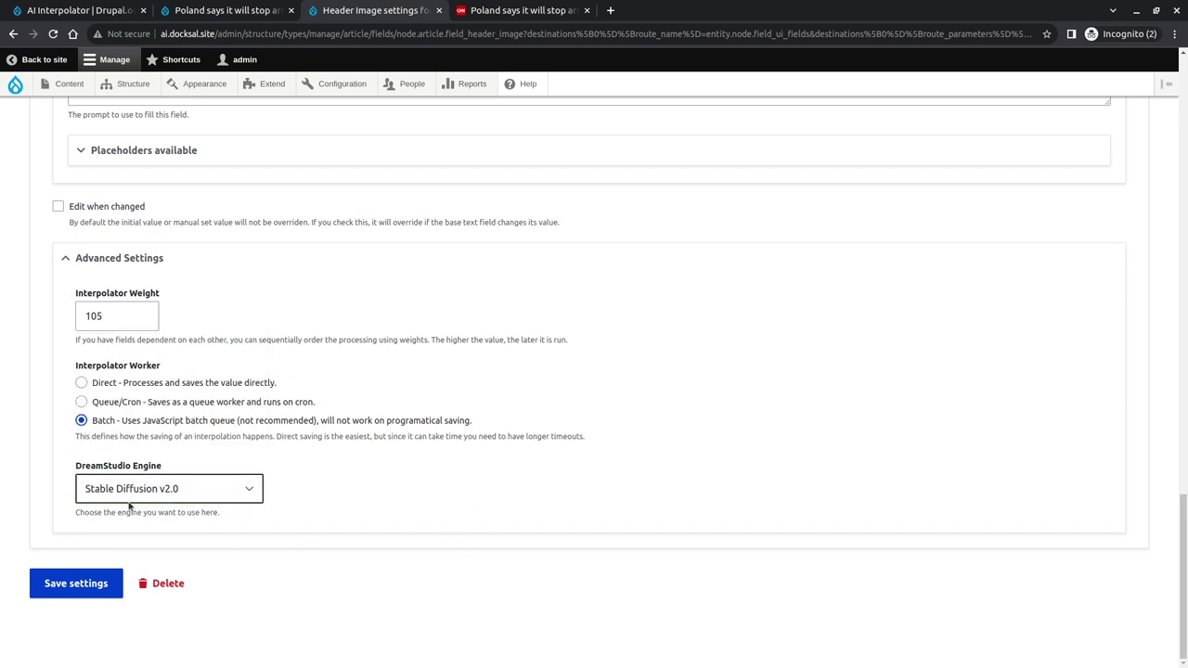
pyautogui.click(81, 574)
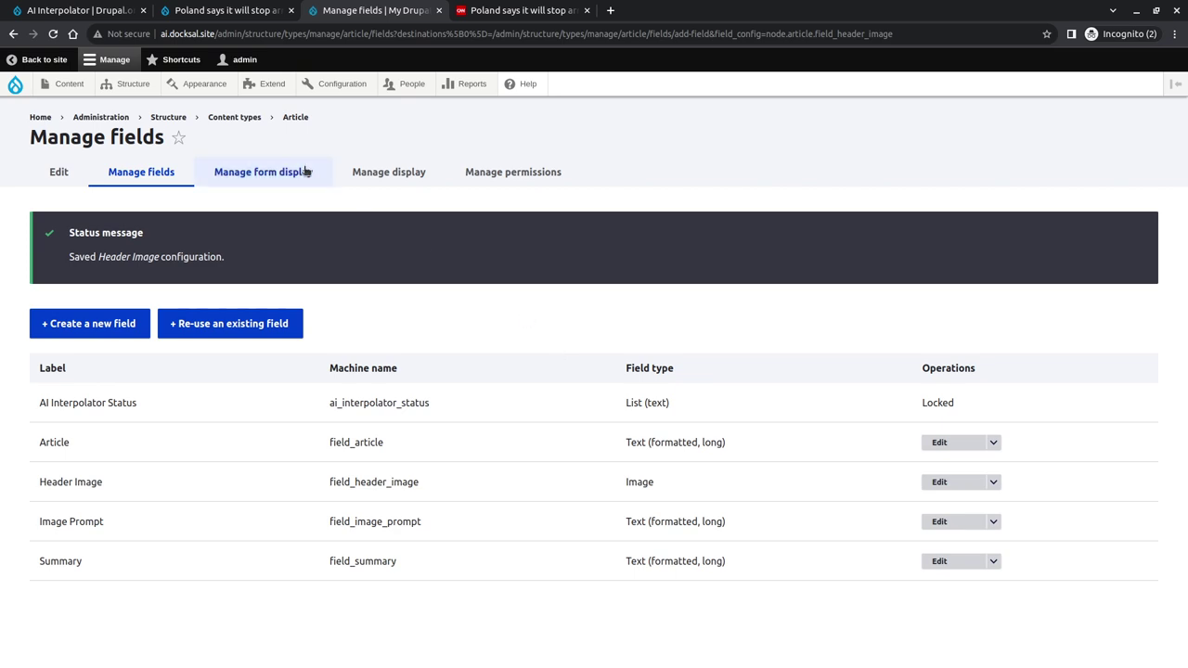
# - Move Header Image directly above Article in the Article content type's default display and save the display settings
pyautogui.click(243, 11)
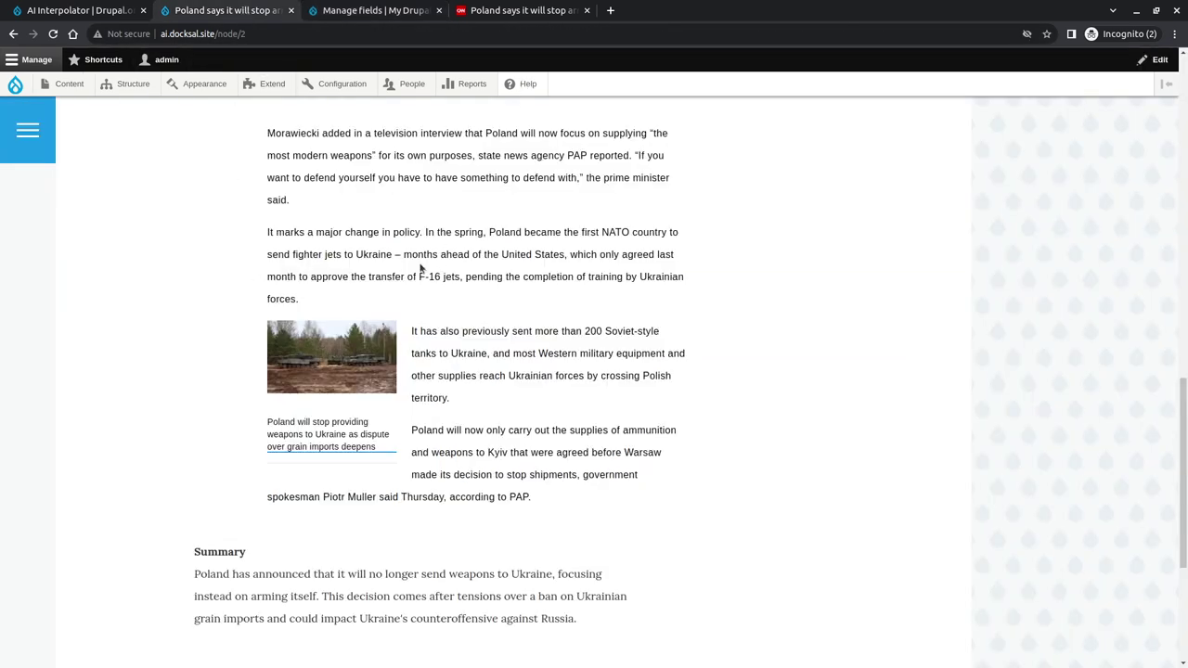
pyautogui.press('F5')
pyautogui.hotkey('ctrl', 'Tab')
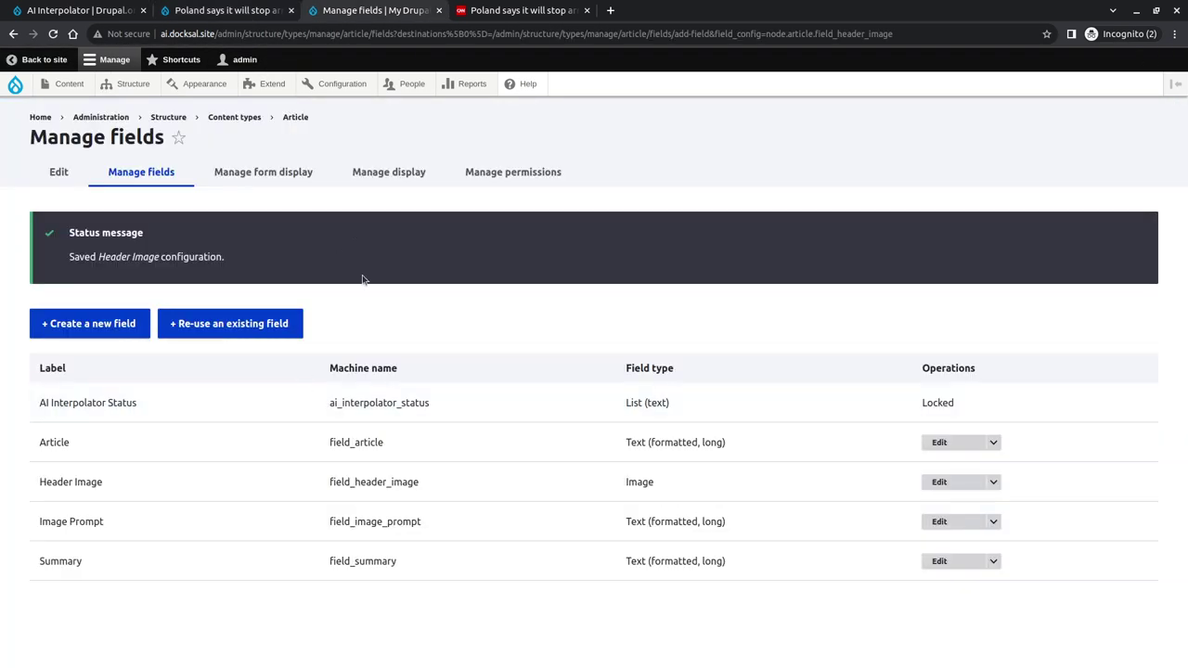
pyautogui.click(390, 244)
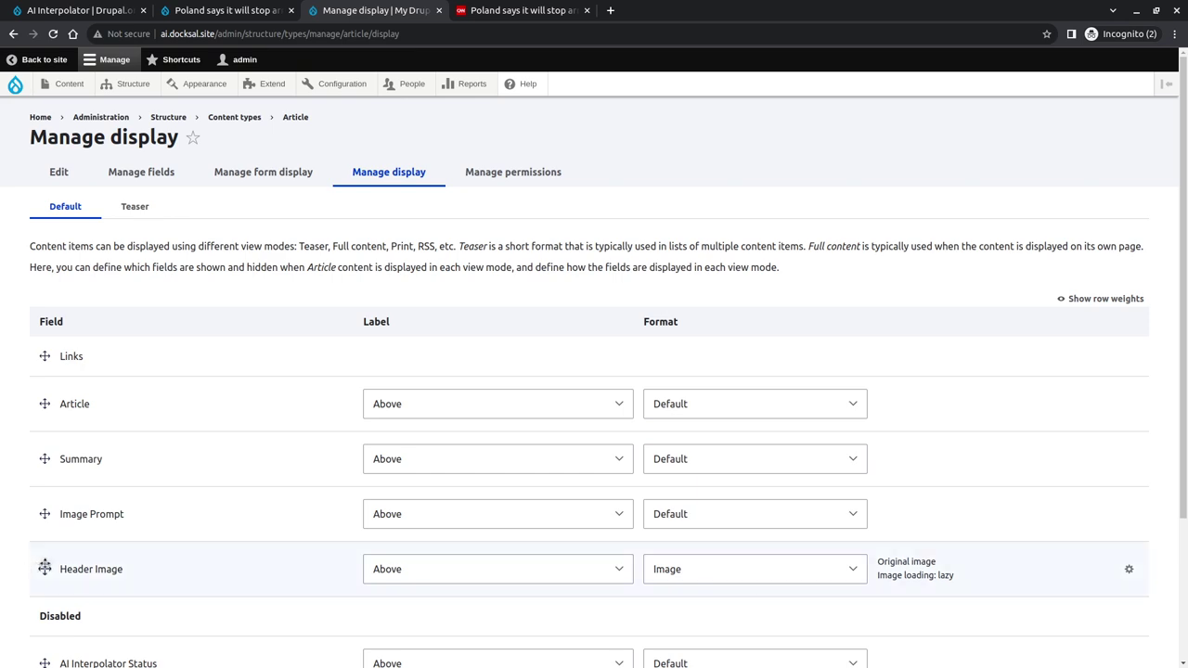
pyautogui.moveTo(43, 568); pyautogui.dragTo(43, 405)
pyautogui.scroll(-2, 67, 529)
pyautogui.click(54, 583)
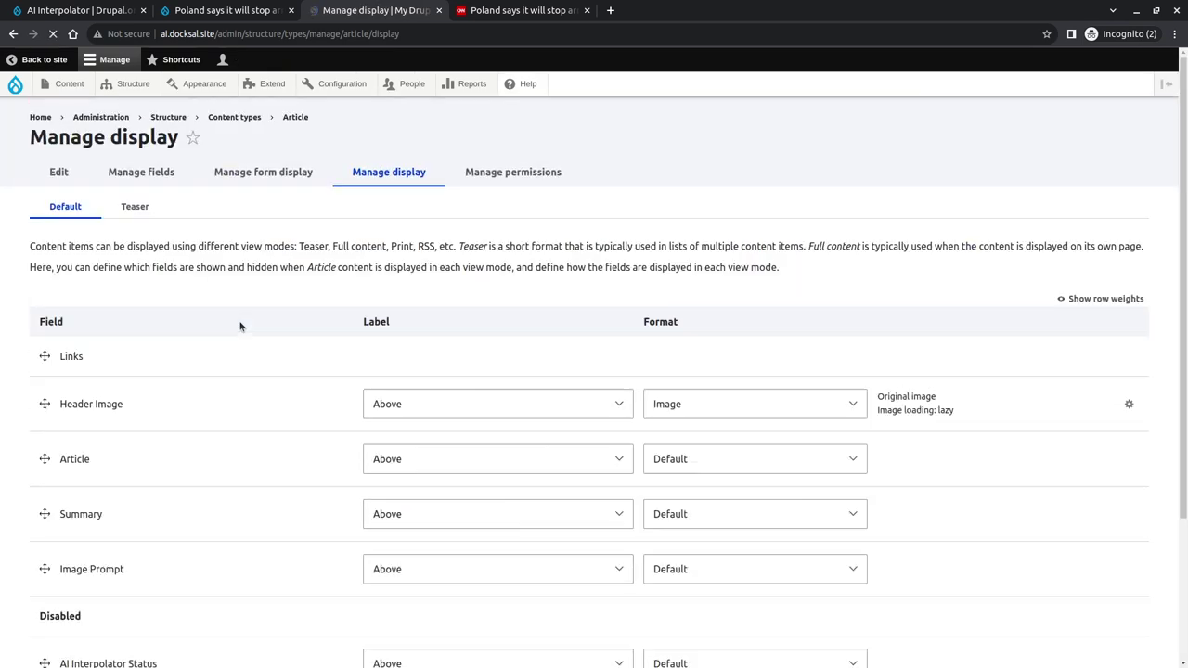
# - Open the existing Poland article for editing and save it with Image Prompt and Header Image left empty so that AI Interpolator fills them
pyautogui.hotkey('ctrl', 'shift', 'Tab')
pyautogui.click(272, 360)
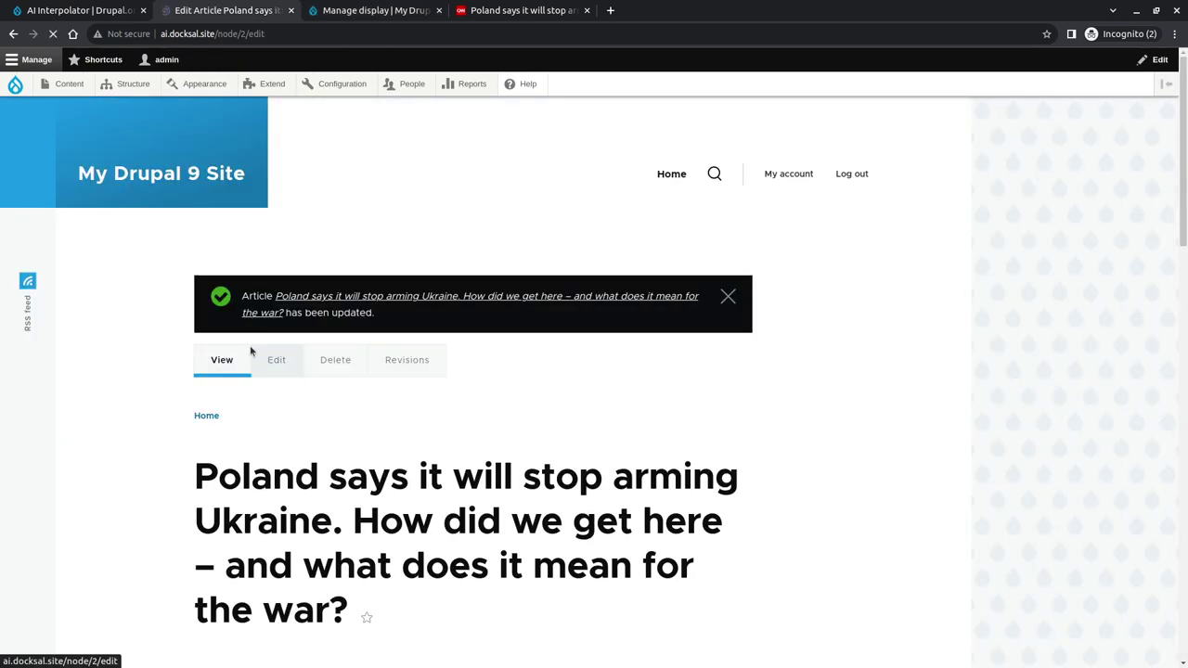
pyautogui.scroll(-15, 157, 427)
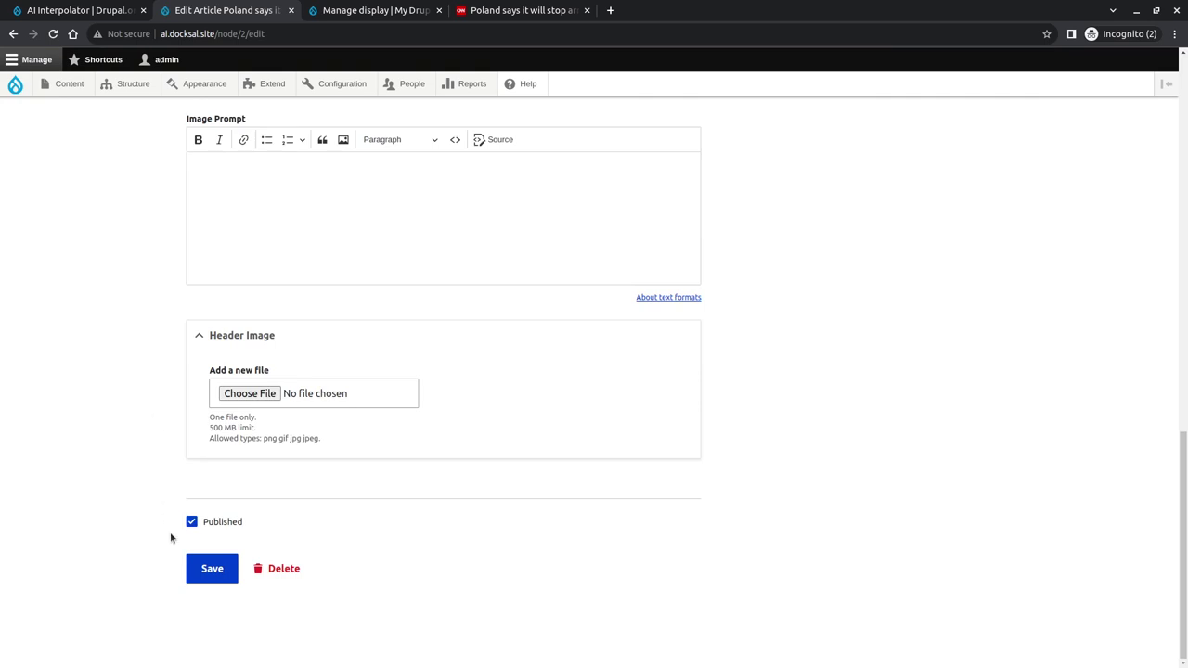
pyautogui.click(195, 573)
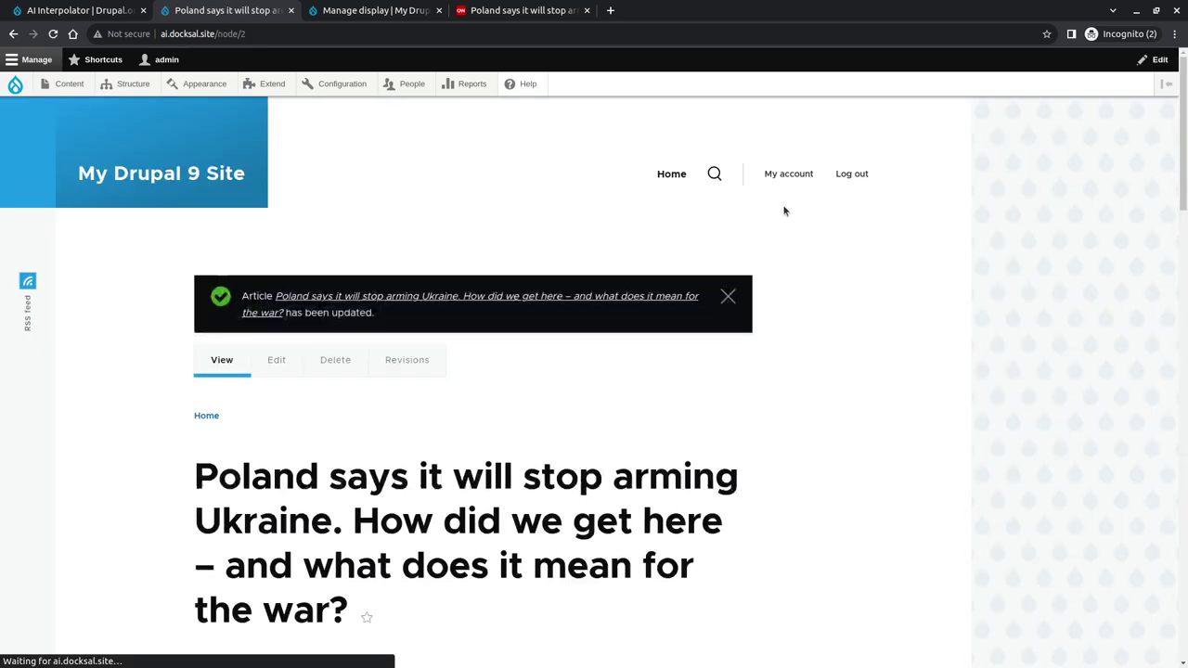
# - Review the saved article's generated Header Image and compare it with the generated Image Prompt text
pyautogui.scroll(-3, 273, 427)
pyautogui.scroll(-3, 208, 493)
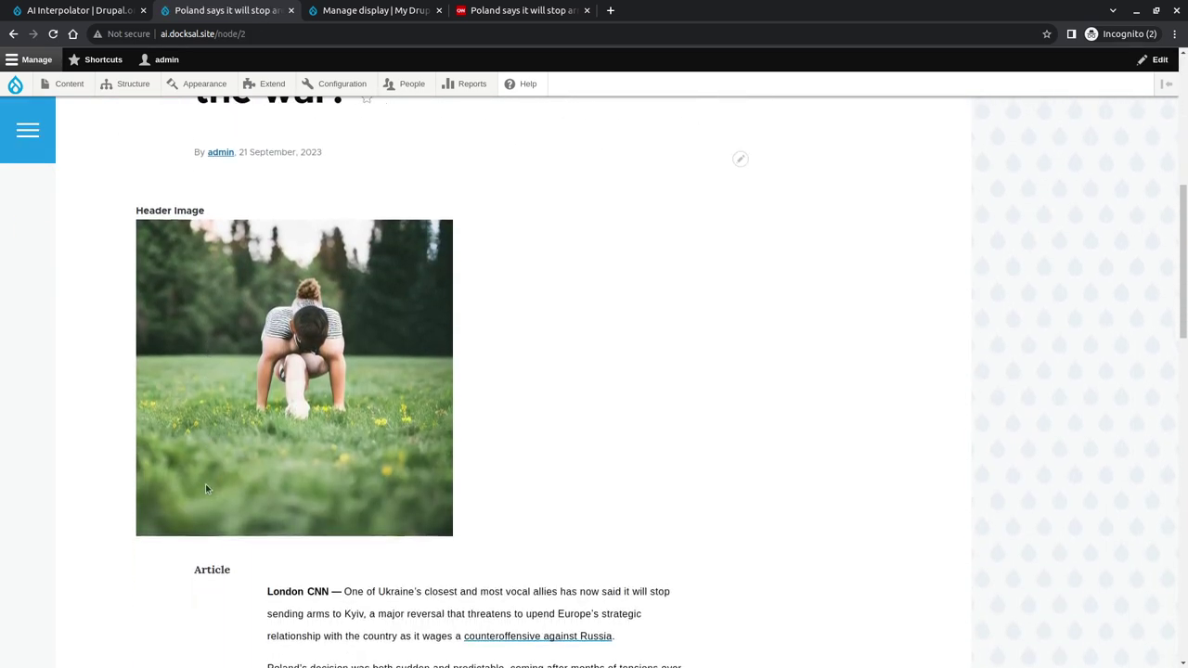
pyautogui.scroll(2, 214, 427)
pyautogui.scroll(-1, 214, 433)
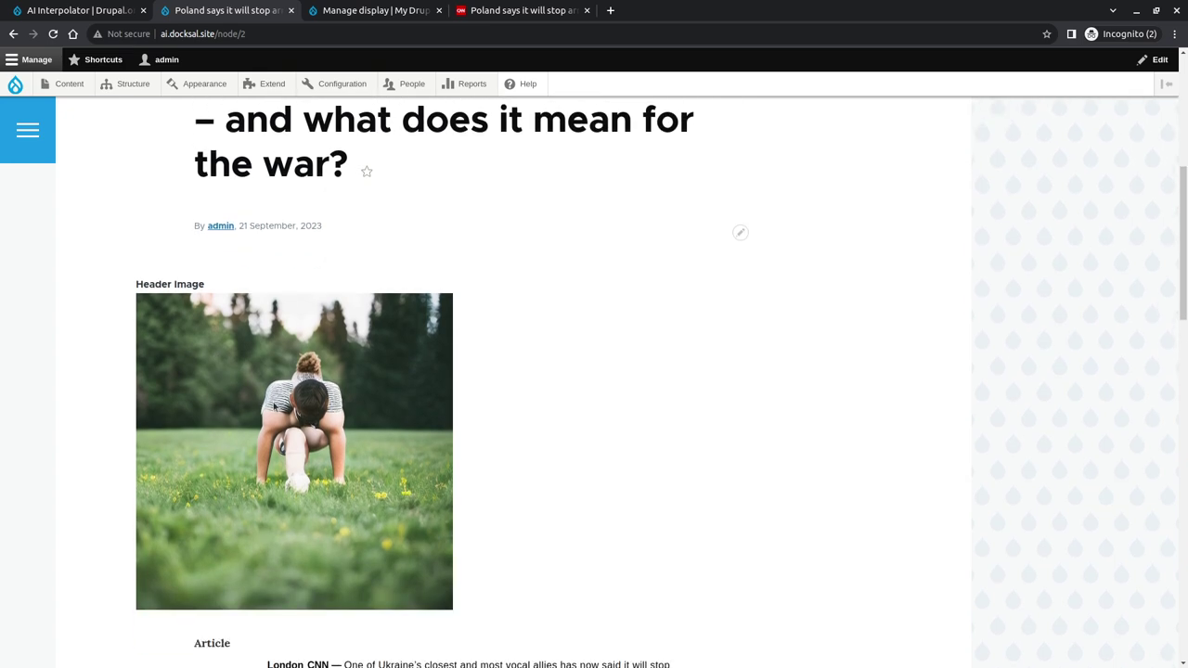
pyautogui.scroll(-1, 320, 421)
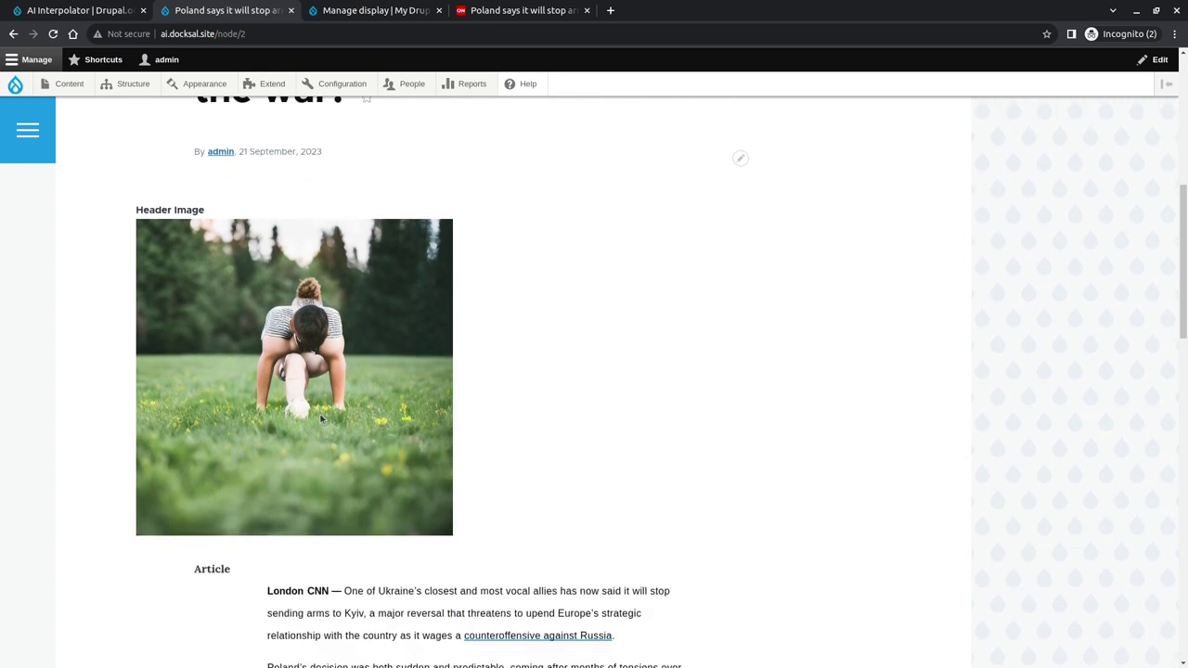
pyautogui.scroll(-10, 320, 420)
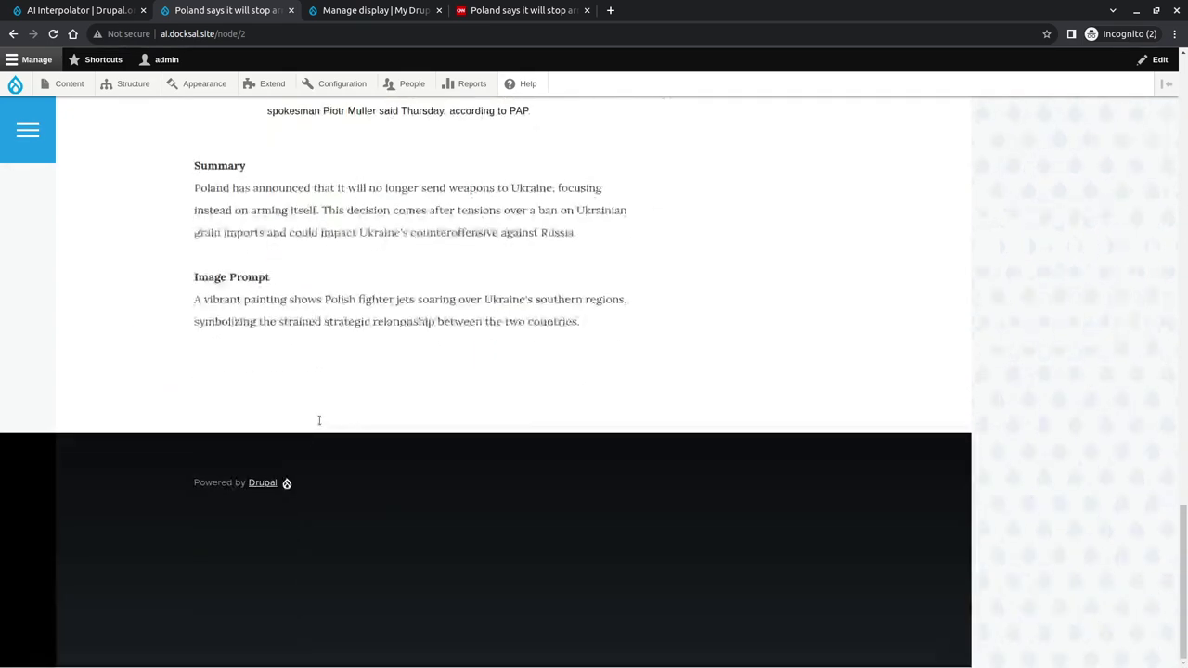
pyautogui.scroll(2, 320, 426)
pyautogui.moveTo(244, 453); pyautogui.dragTo(345, 453)
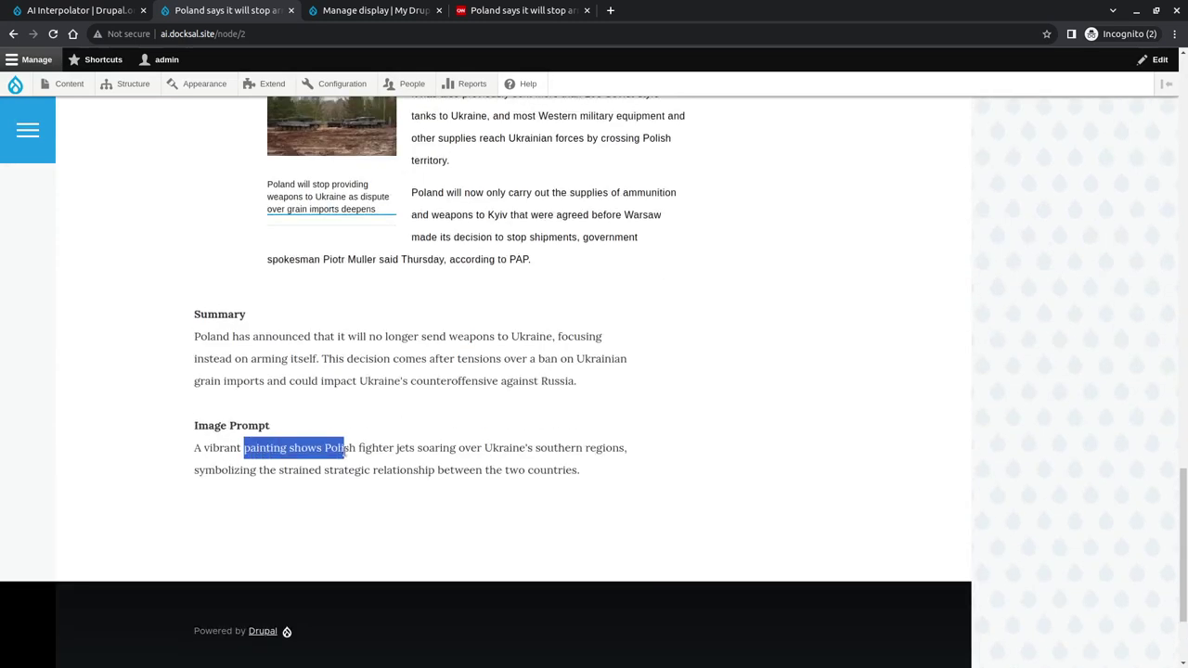
pyautogui.click(345, 457)
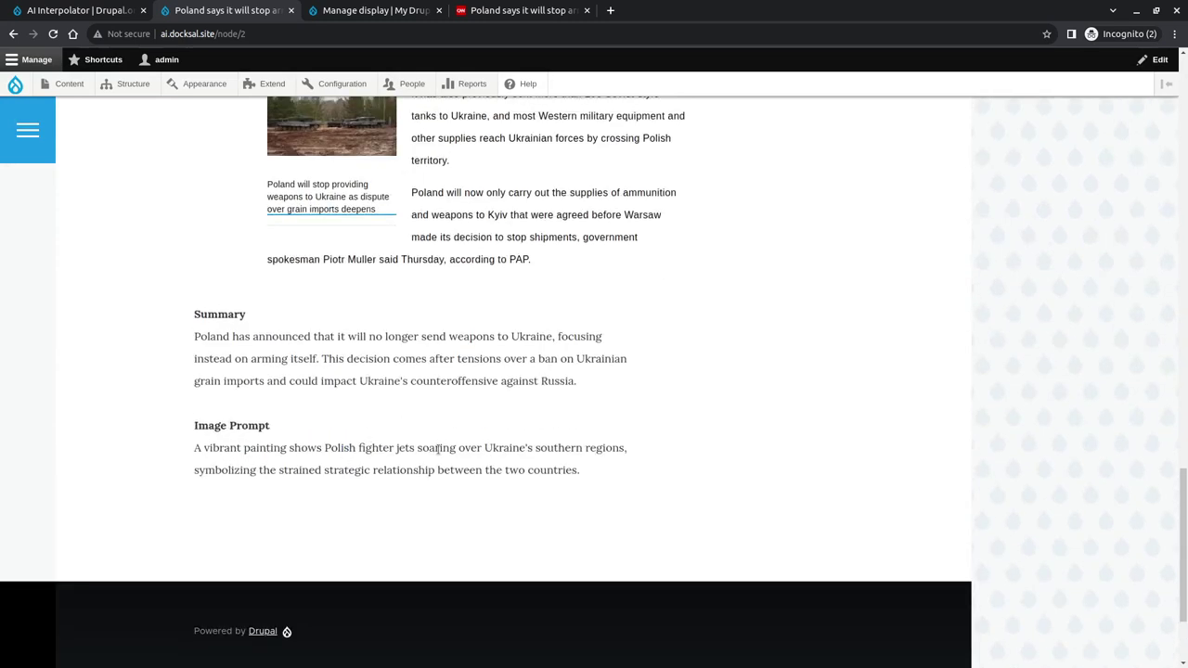
# - Examine the Poland article's generated Header Image against the article's title and body text
pyautogui.scroll(2, 485, 462)
pyautogui.scroll(6, 154, 536)
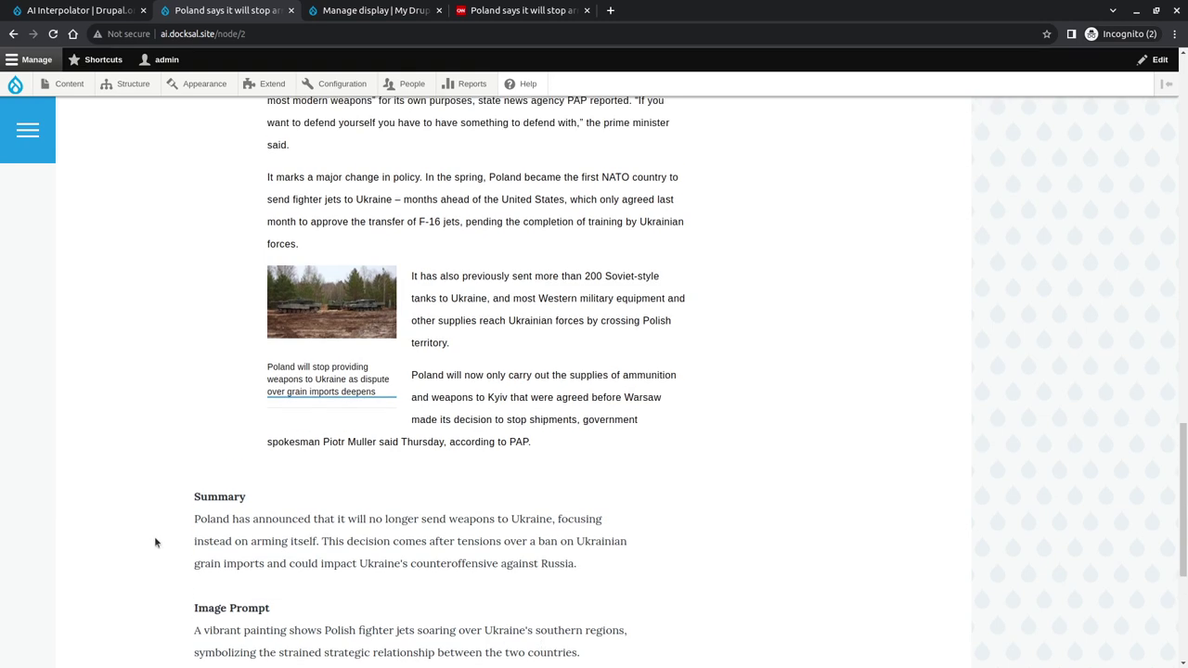
pyautogui.scroll(5, 155, 543)
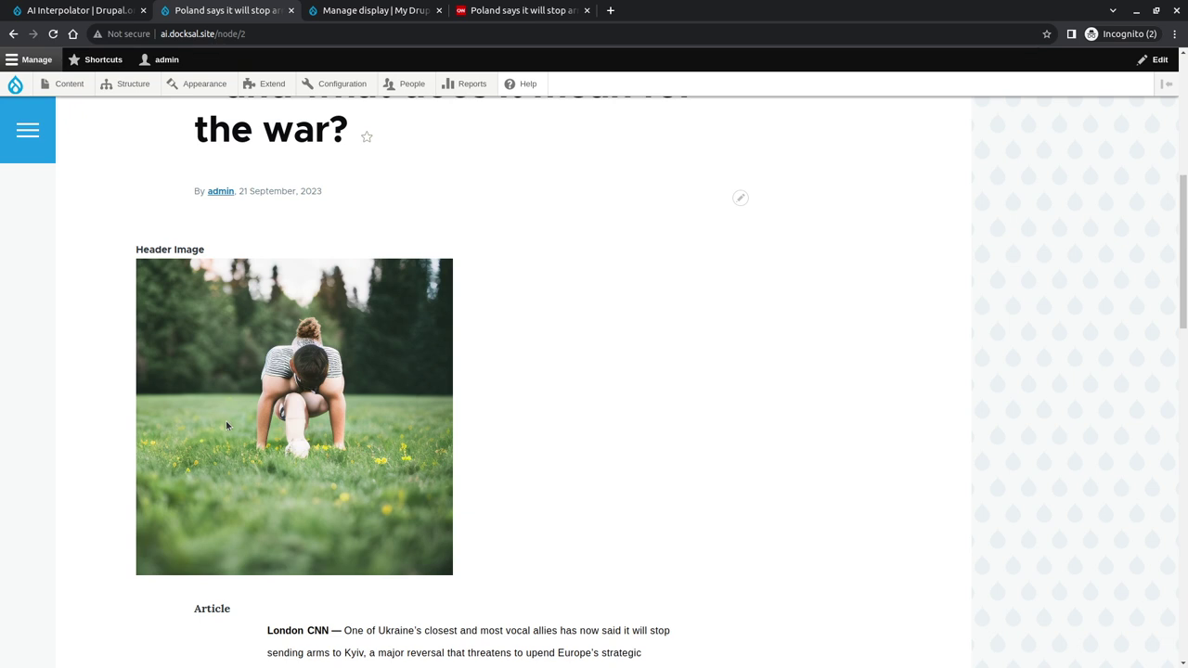
pyautogui.scroll(2, 226, 420)
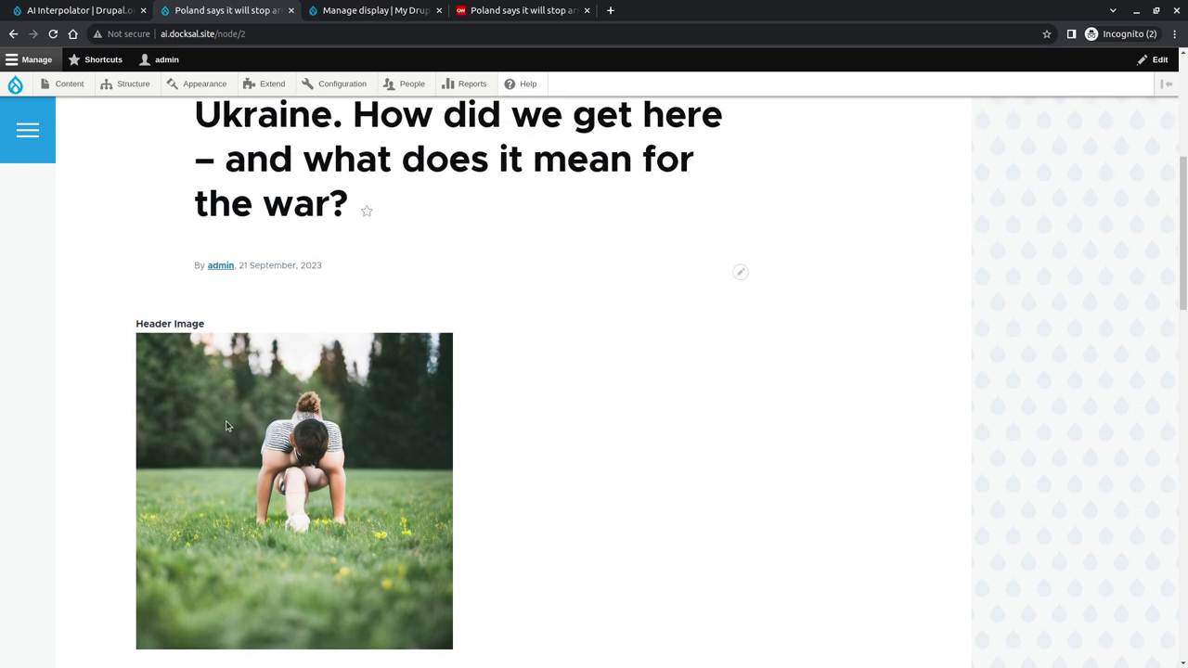
pyautogui.scroll(2, 225, 420)
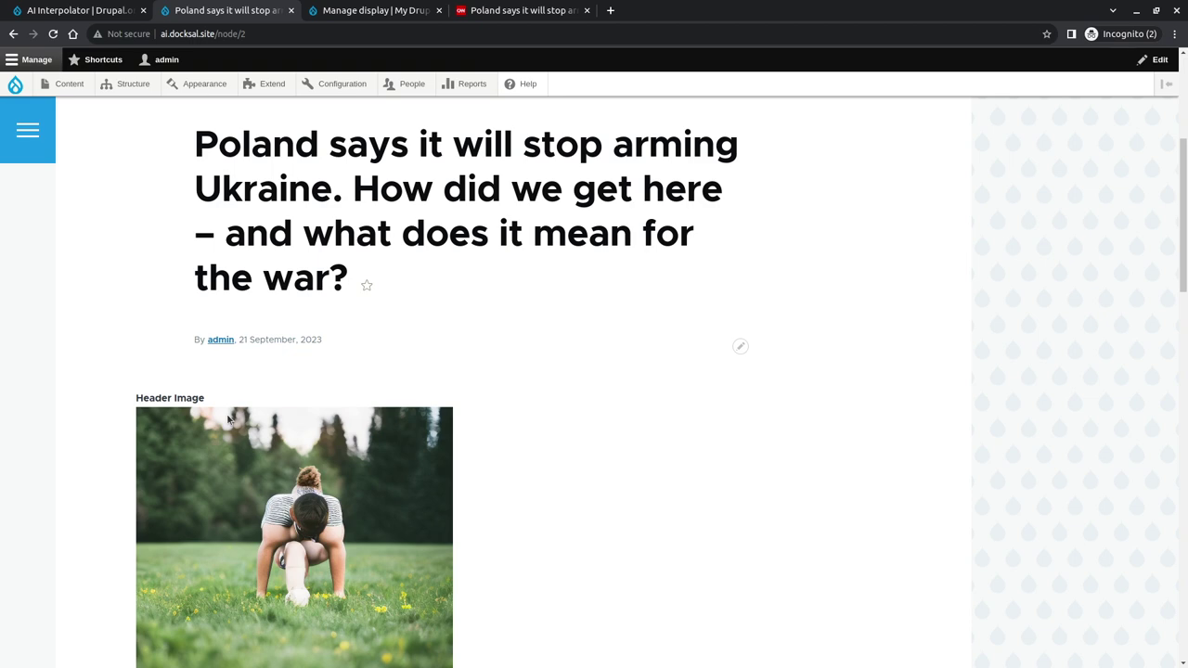
pyautogui.scroll(-4, 228, 412)
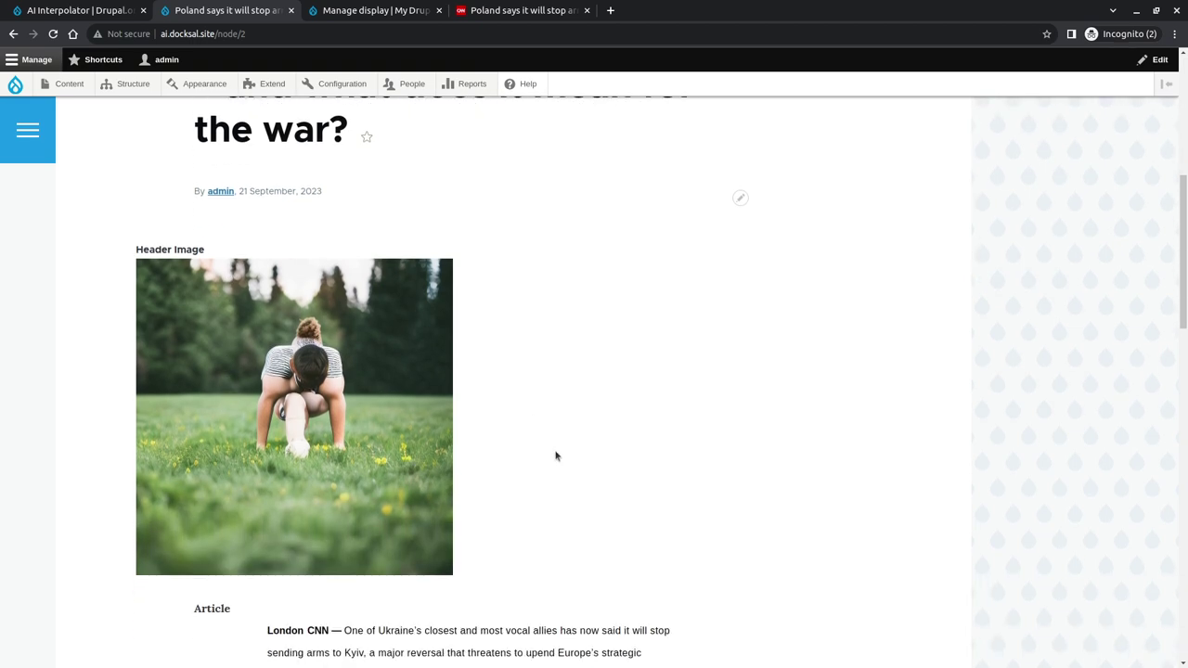
pyautogui.scroll(2, 555, 455)
pyautogui.press('F5')
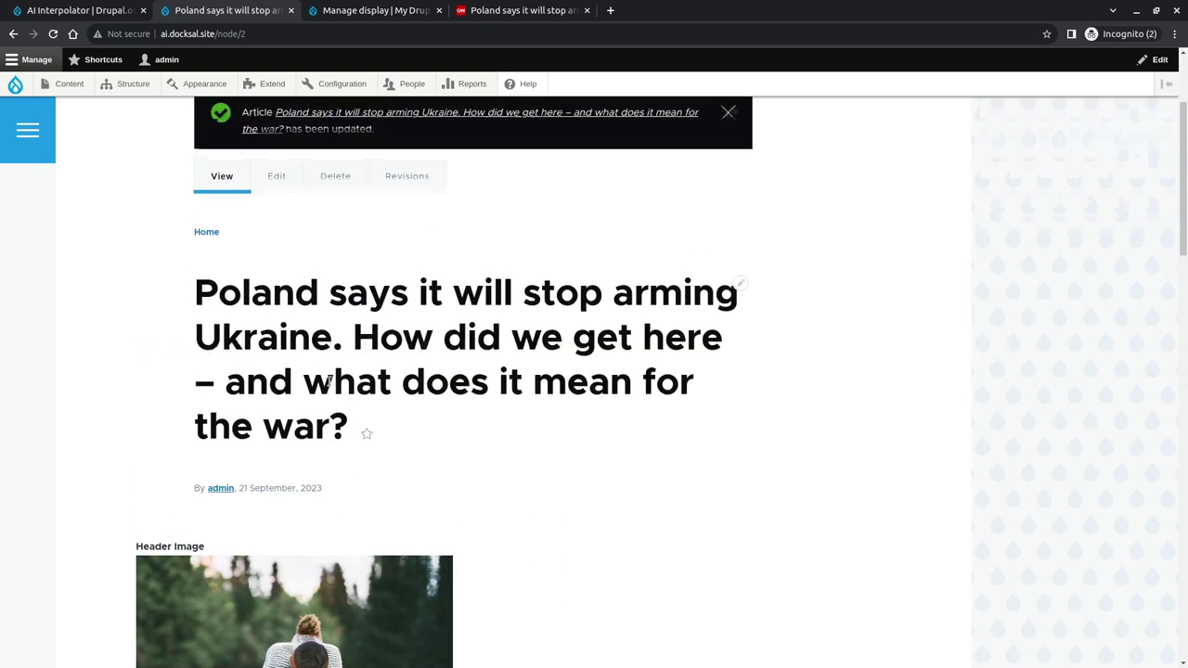
# - Edit the Poland article, remove its DreamStudio.jpg Header Image and save so that AI Interpolator generates a new one
pyautogui.click(276, 176)
pyautogui.scroll(-20, 143, 420)
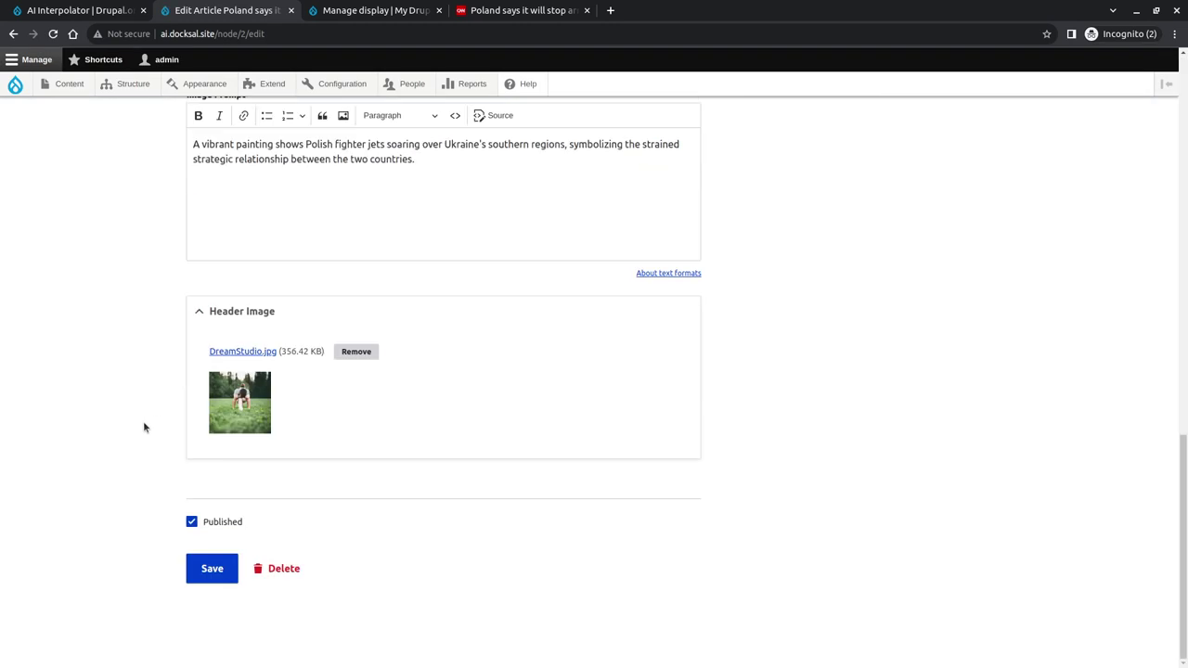
pyautogui.click(362, 354)
pyautogui.click(199, 569)
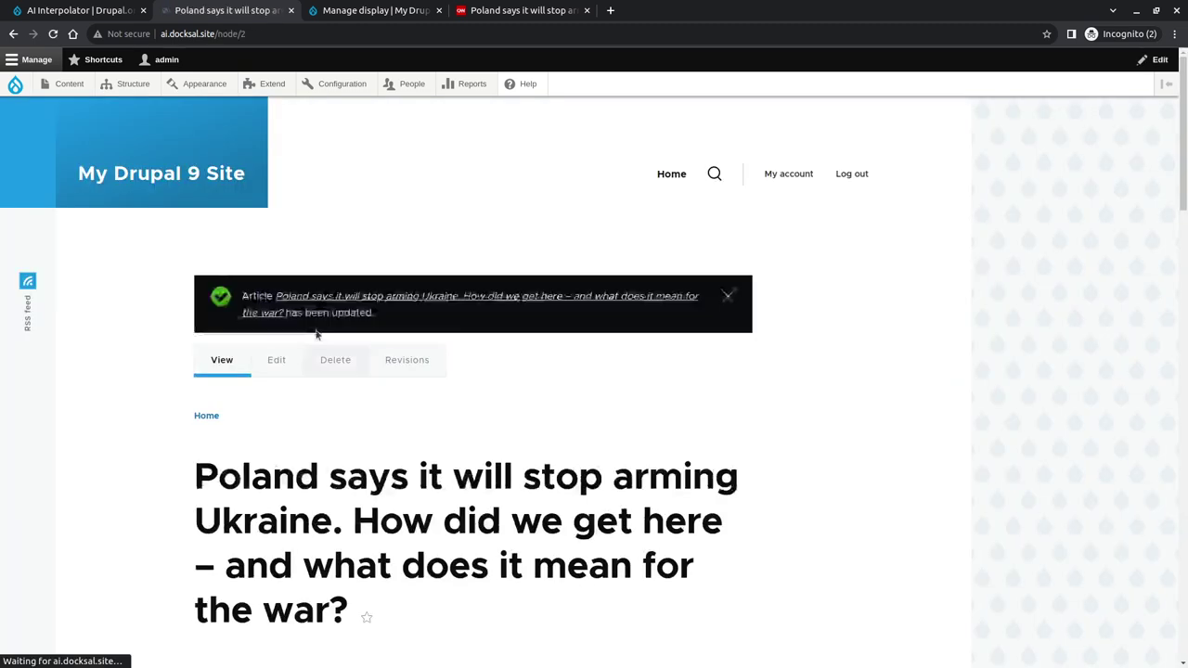
# - Review the regenerated Header Image on the saved Poland article and judge how well it suits the article's title and text
pyautogui.scroll(-6, 279, 429)
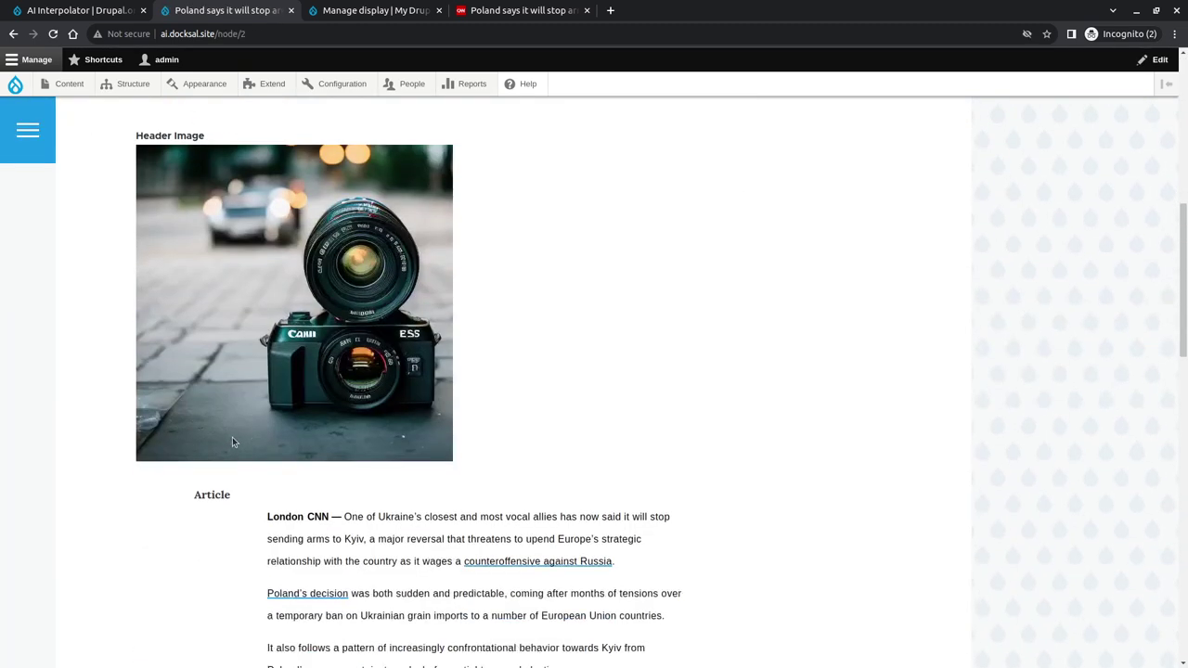
pyautogui.scroll(1, 232, 435)
pyautogui.scroll(-3, 232, 434)
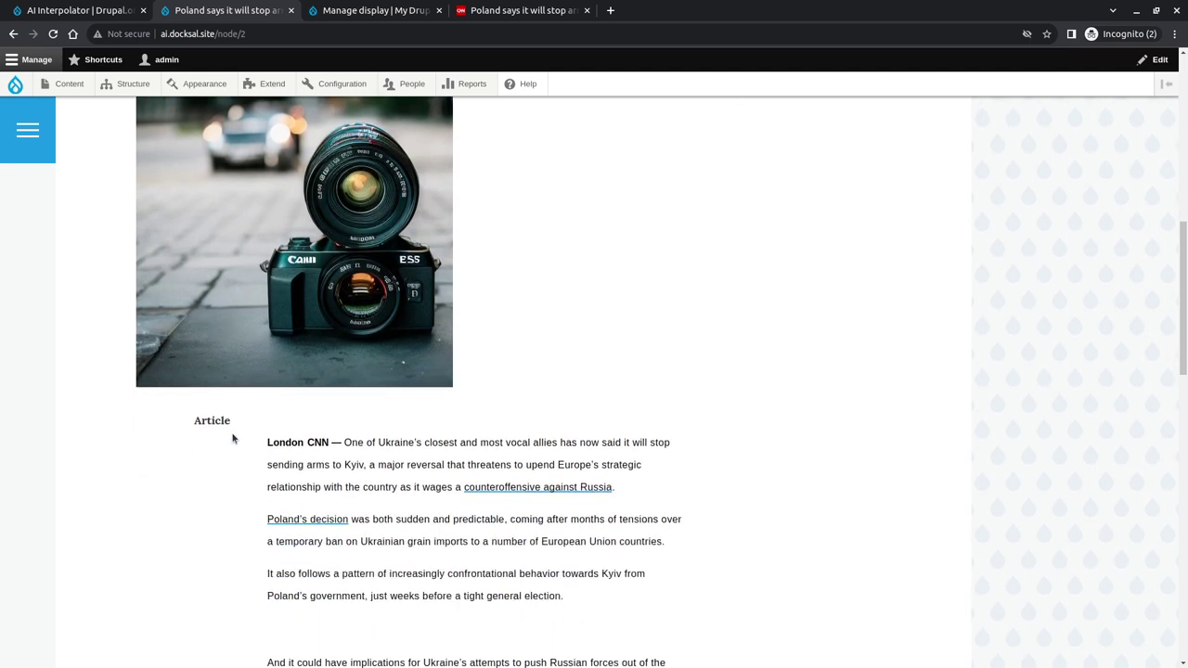
pyautogui.scroll(1, 232, 433)
pyautogui.scroll(3, 232, 434)
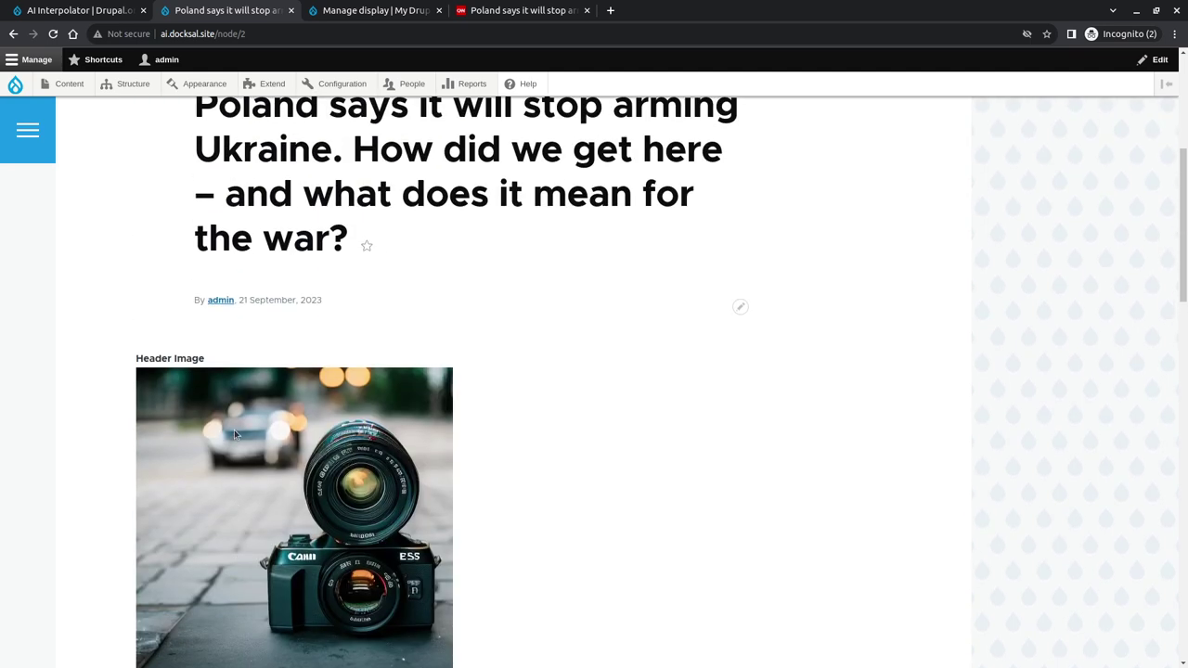
pyautogui.scroll(1, 234, 432)
pyautogui.scroll(-1, 234, 432)
pyautogui.scroll(-3, 306, 483)
pyautogui.scroll(-9, 307, 483)
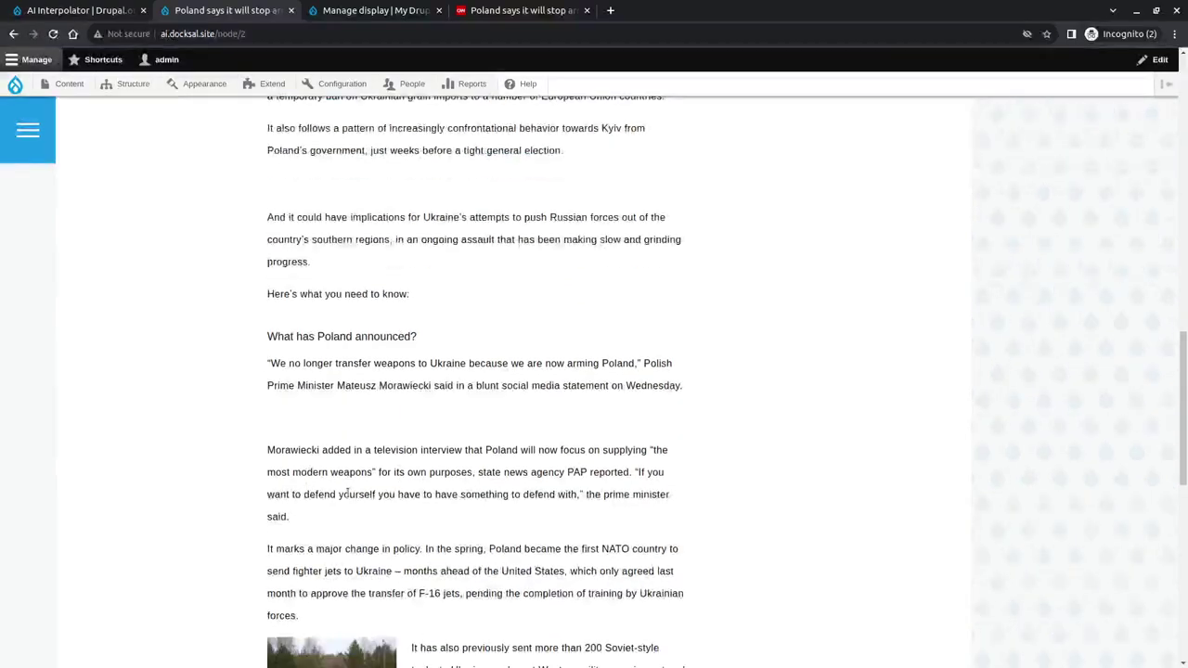
pyautogui.scroll(2, 358, 483)
pyautogui.scroll(15, 360, 468)
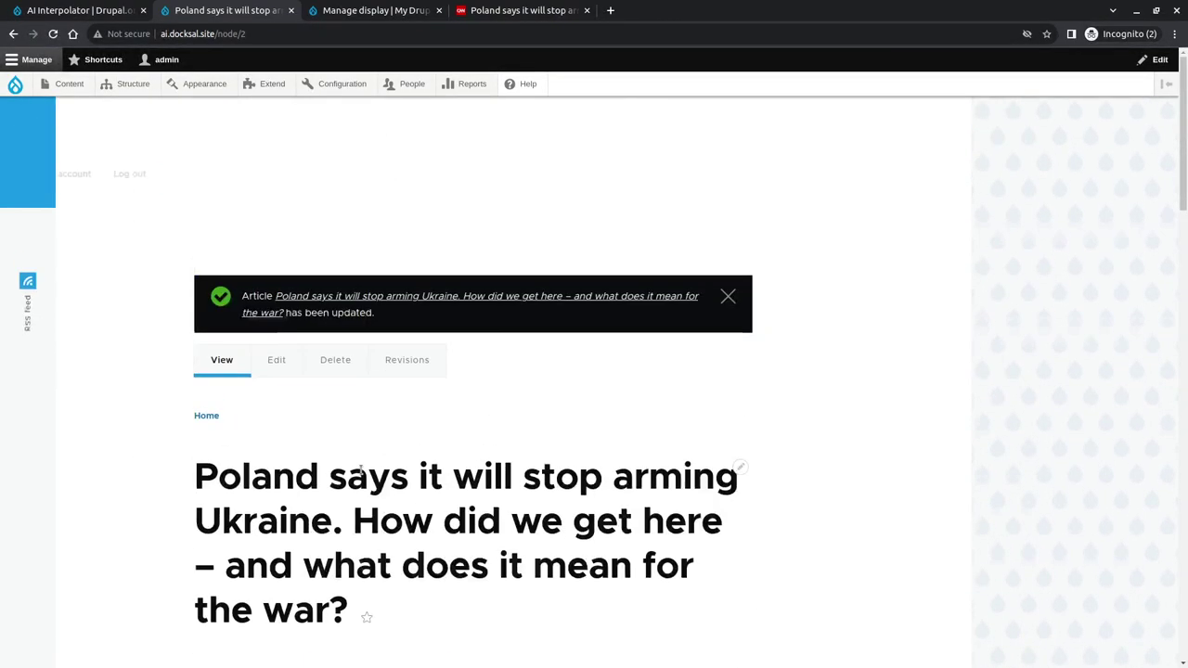
pyautogui.scroll(-2, 364, 471)
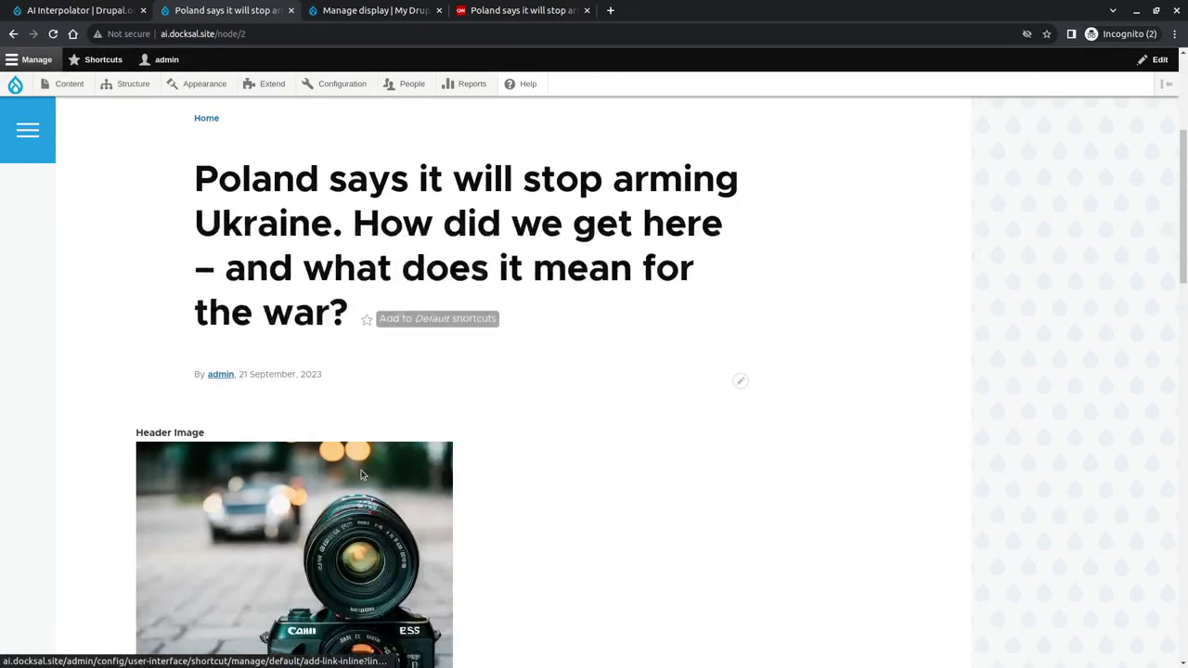
pyautogui.scroll(-2, 447, 469)
pyautogui.scroll(6, 447, 468)
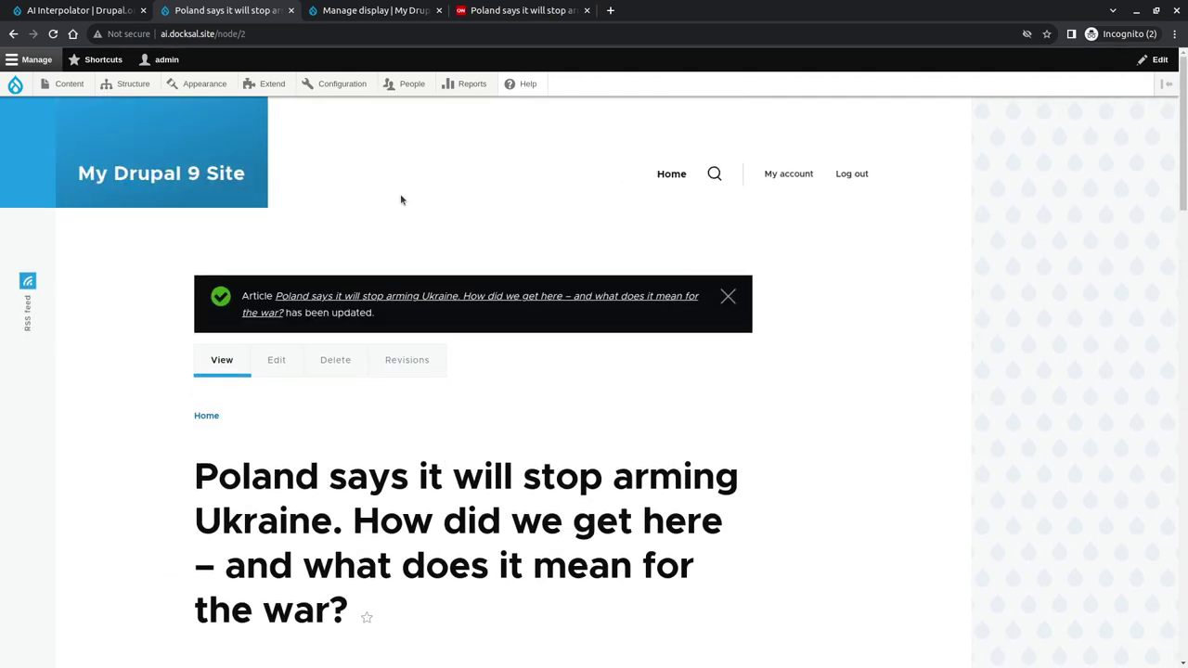
# - Create a new taxonomy vocabulary named Topics in a separate browser tab
pyautogui.click(378, 11)
pyautogui.scroll(-1, 155, 471)
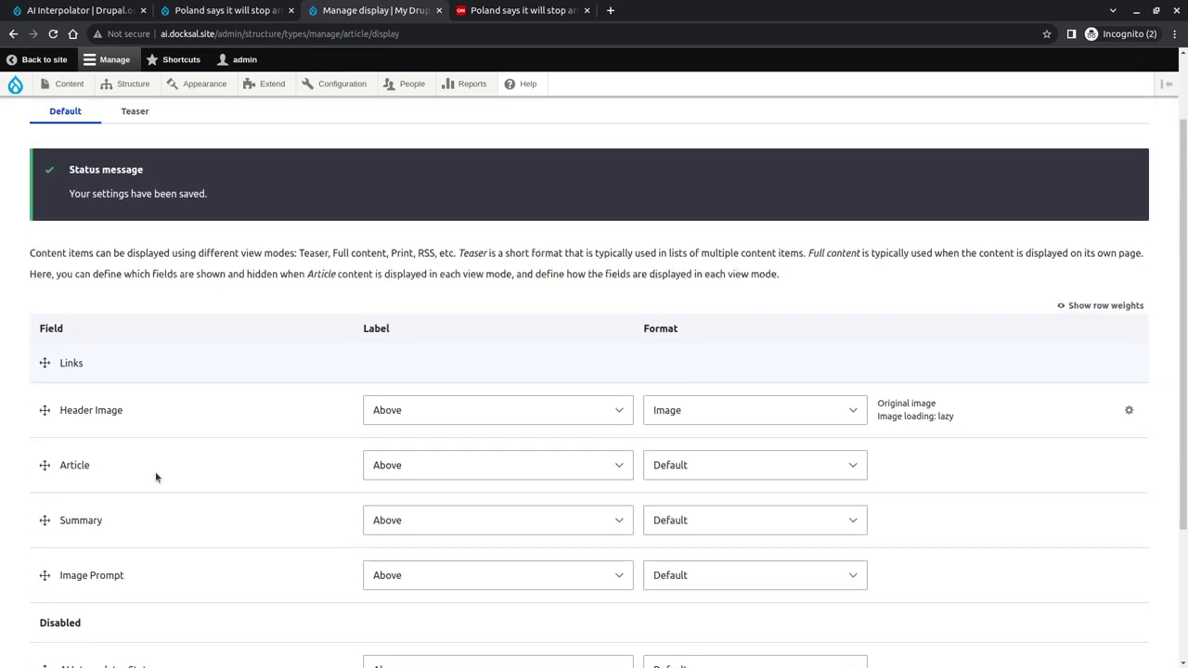
pyautogui.scroll(1, 155, 471)
pyautogui.moveTo(133, 84)
pyautogui.moveTo(151, 287)
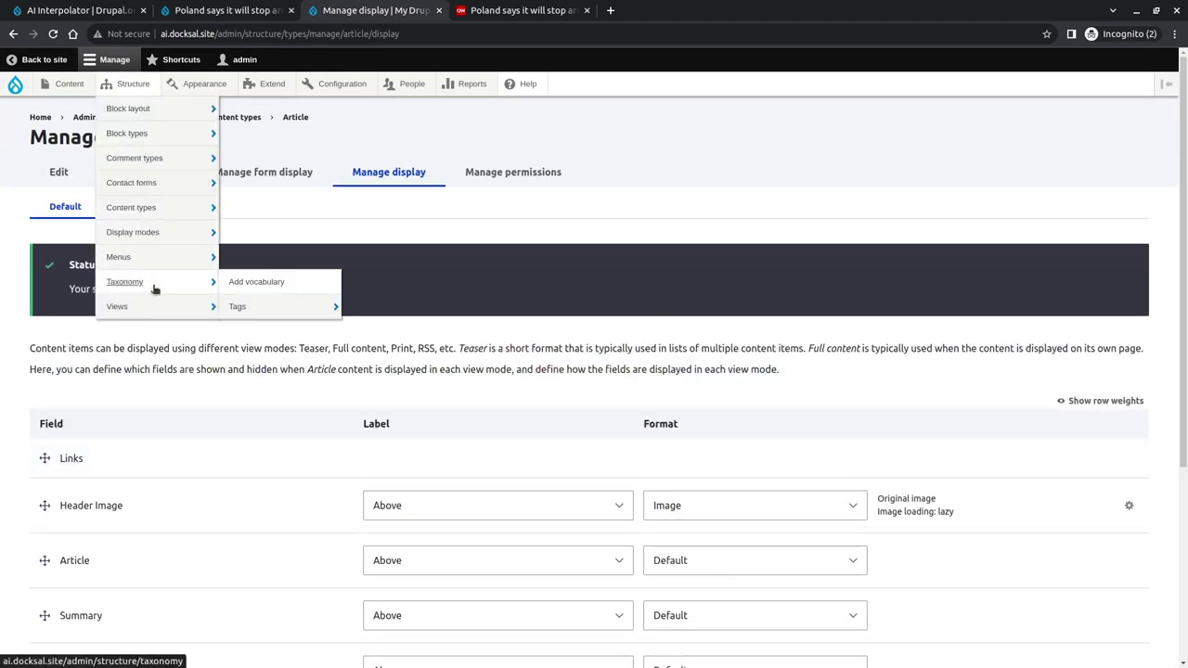
pyautogui.keyDown('ctrl'); pyautogui.keyDown('shift'); pyautogui.click(266, 283); pyautogui.keyUp('shift'); pyautogui.keyUp('ctrl')
pyautogui.click(267, 216)
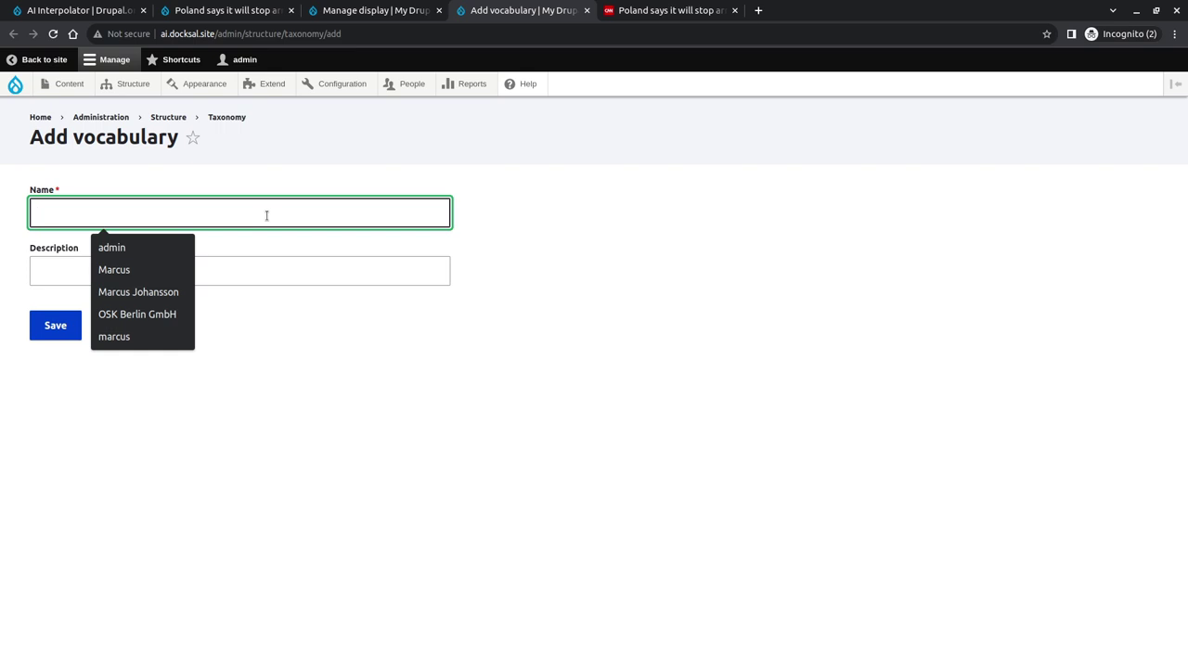
pyautogui.write('Topics')
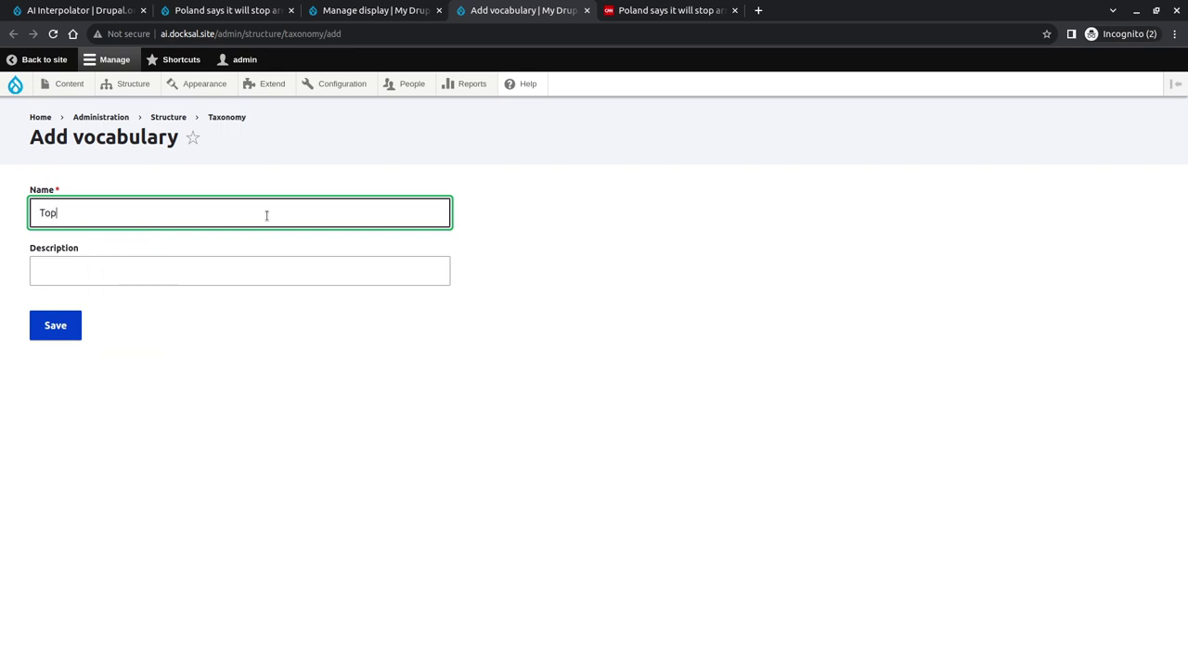
pyautogui.click(53, 336)
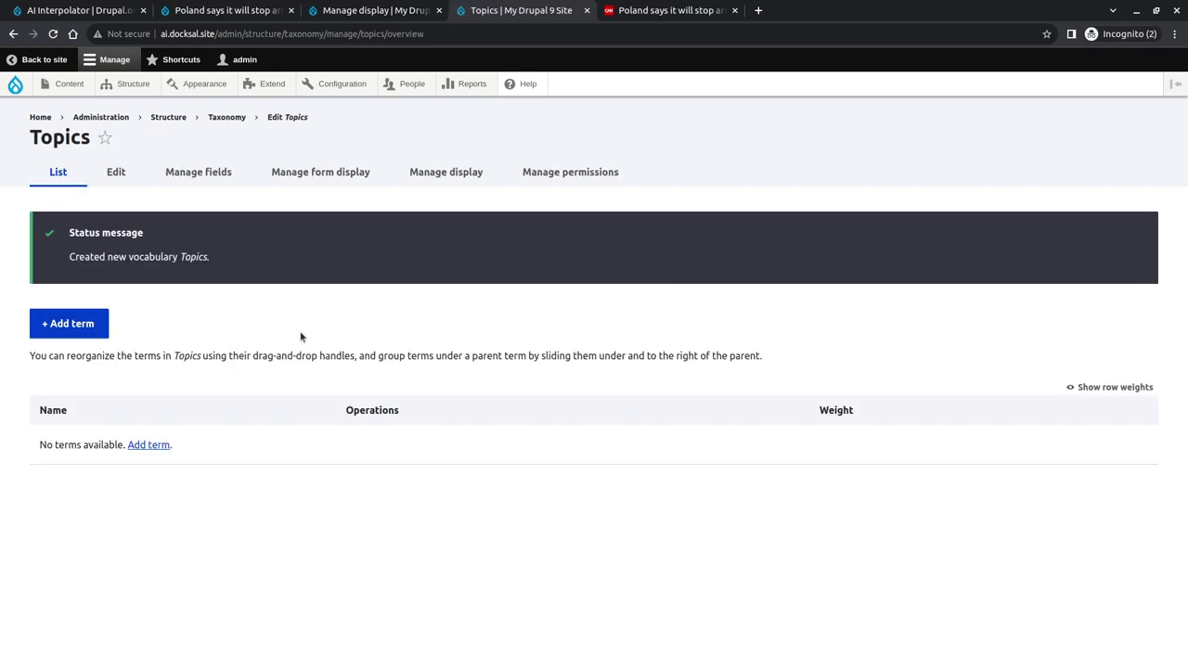
# - Add the terms Ukraine, Poland, War and Pokemon to the Topics vocabulary
pyautogui.click(72, 325)
pyautogui.click(158, 213)
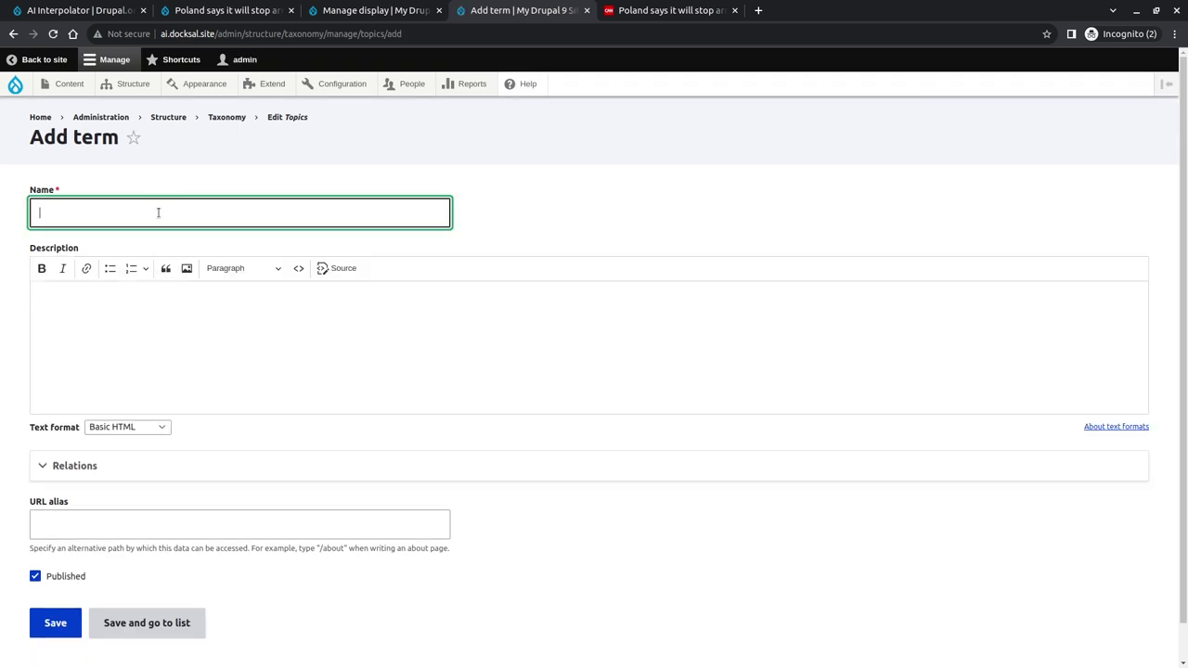
pyautogui.write('Ukraine')
pyautogui.press('Return')
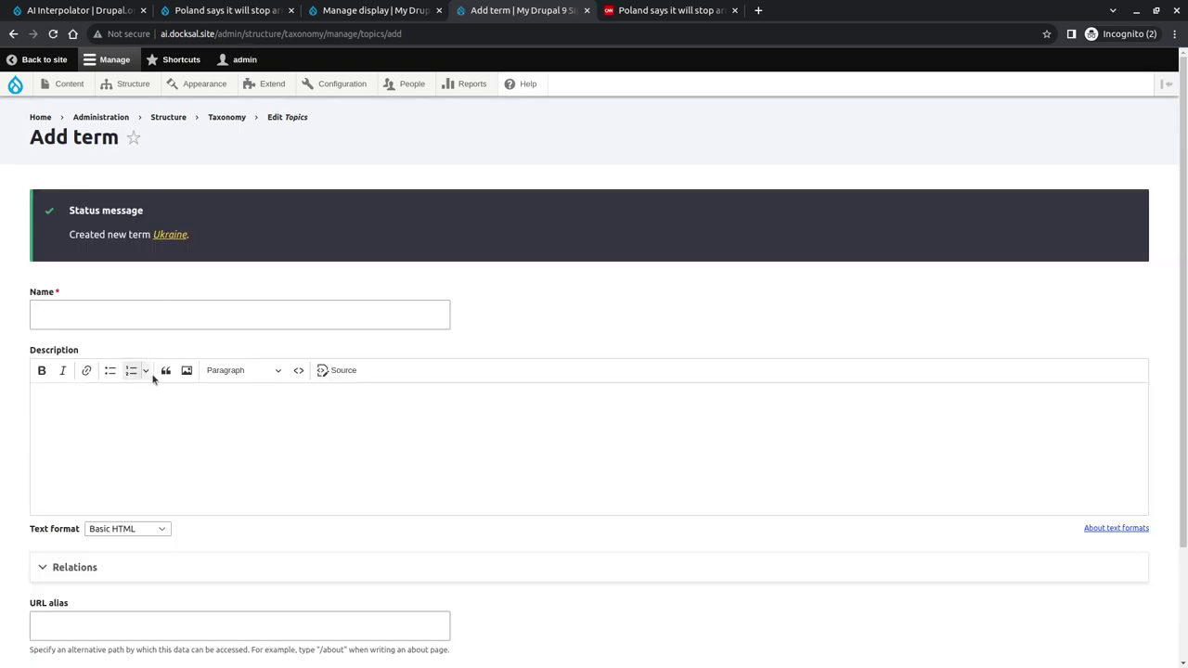
pyautogui.write('Poland')
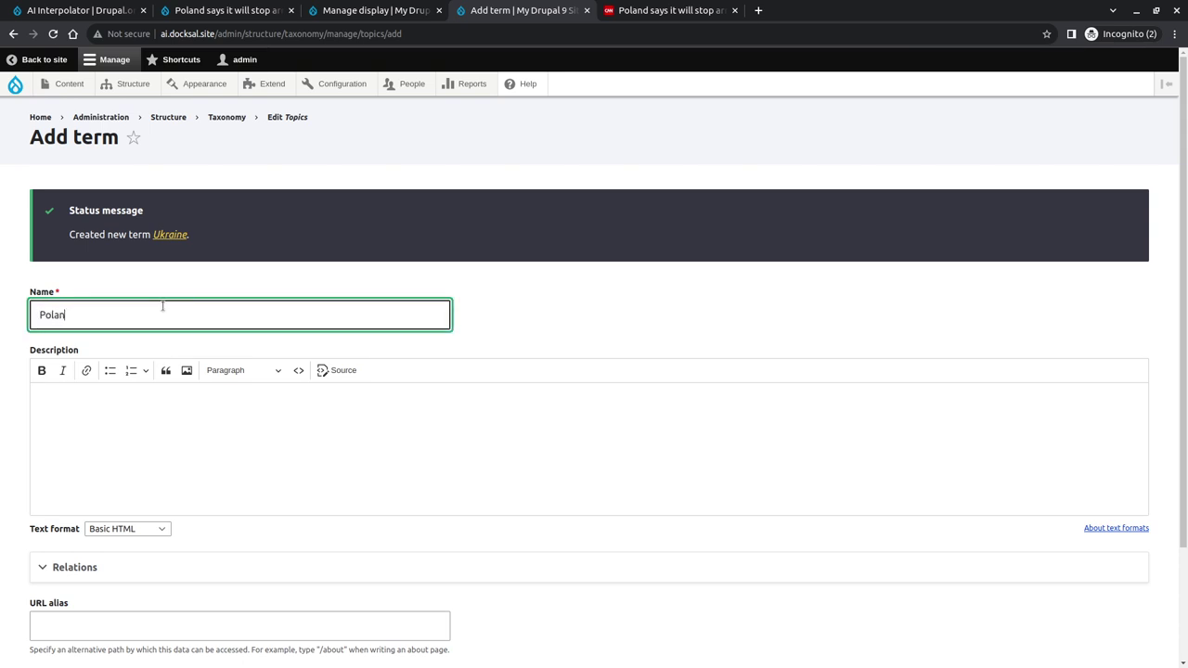
pyautogui.press('Return')
pyautogui.write('War')
pyautogui.press('Return')
pyautogui.write('Pokemon')
pyautogui.press('Return')
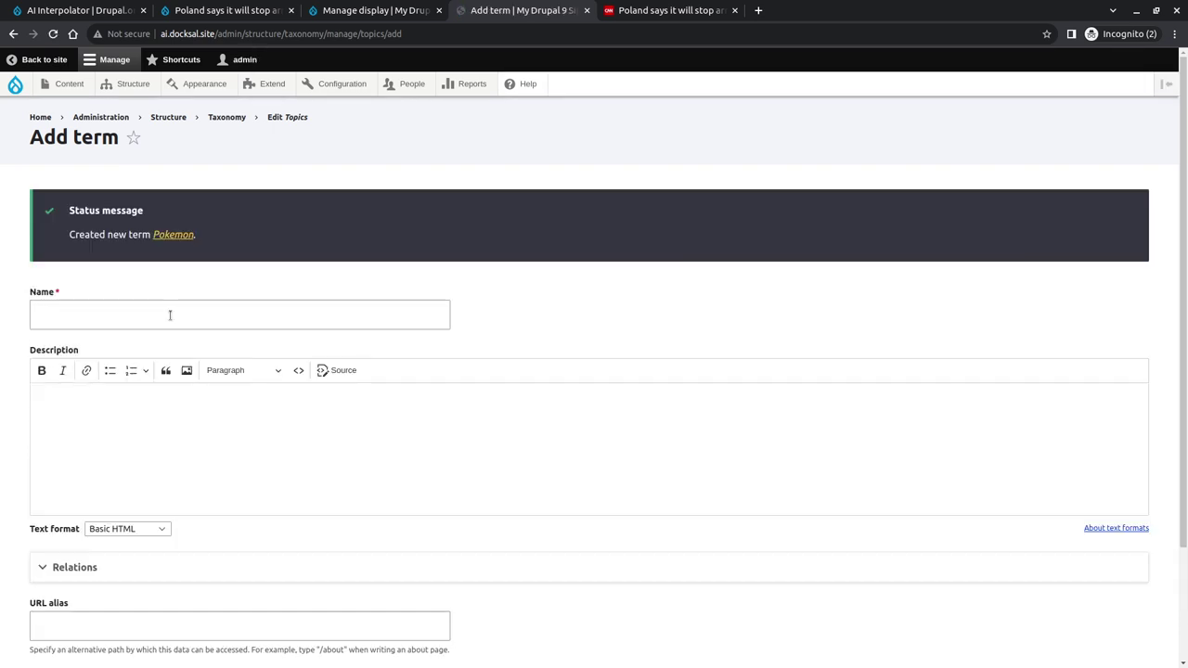
# - Add the term Star Wars to the Topics vocabulary
pyautogui.click(170, 314)
pyautogui.write('Star')
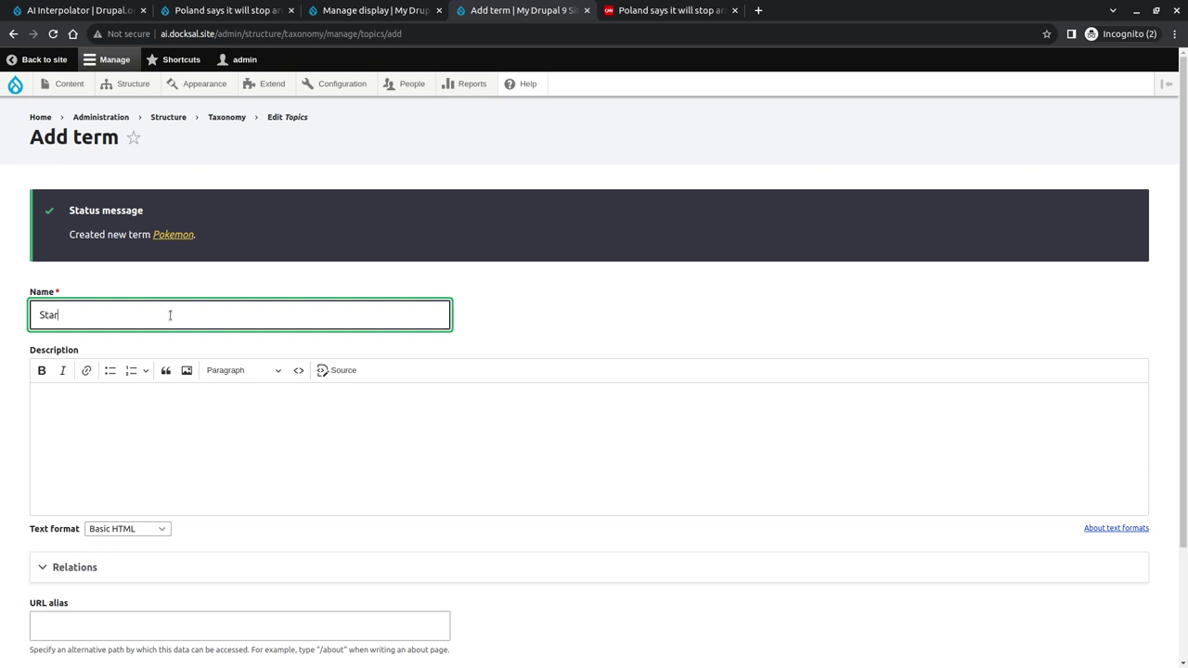
pyautogui.write(' Ward')
pyautogui.press('BackSpace')
pyautogui.write('s')
pyautogui.press('Return')
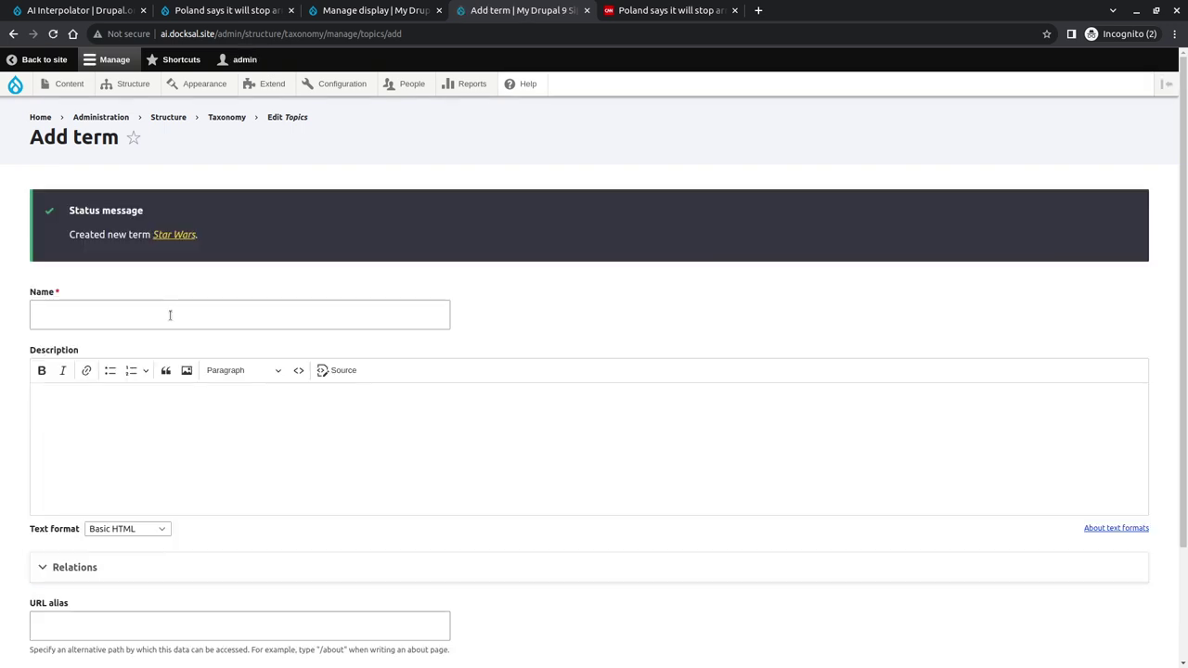
# - Add the term Japan to the Topics vocabulary, searching the CNN article for "japan" before saving the term
pyautogui.click(169, 315)
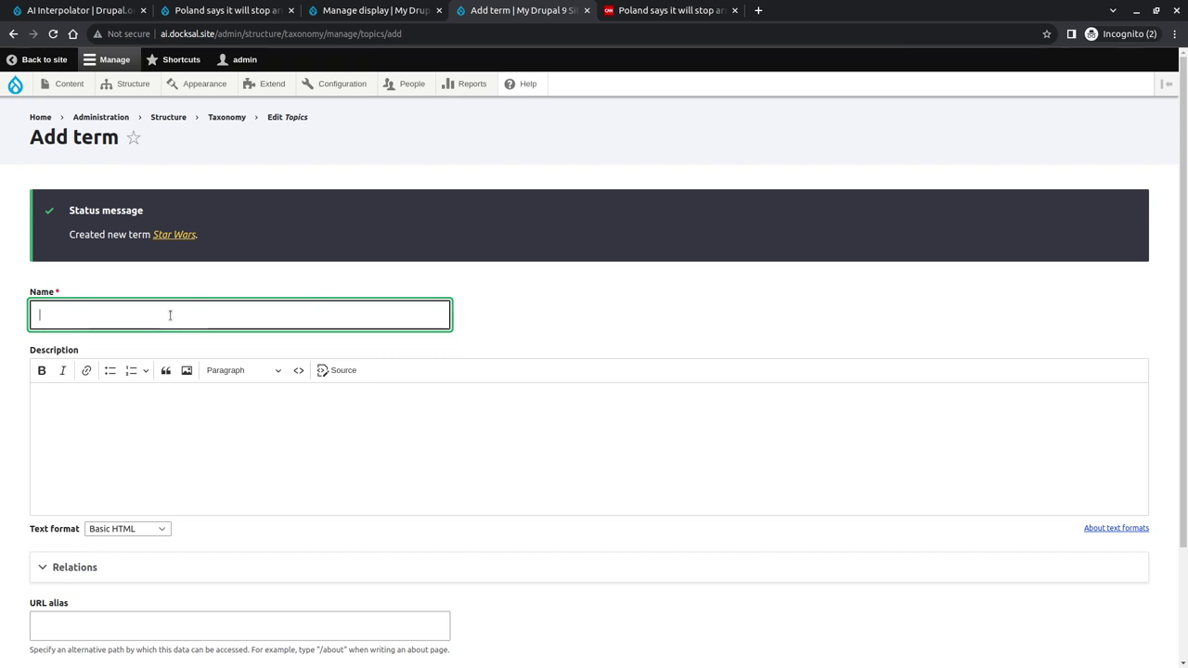
pyautogui.write('Japan')
pyautogui.hotkey('ctrl', 'Tab')
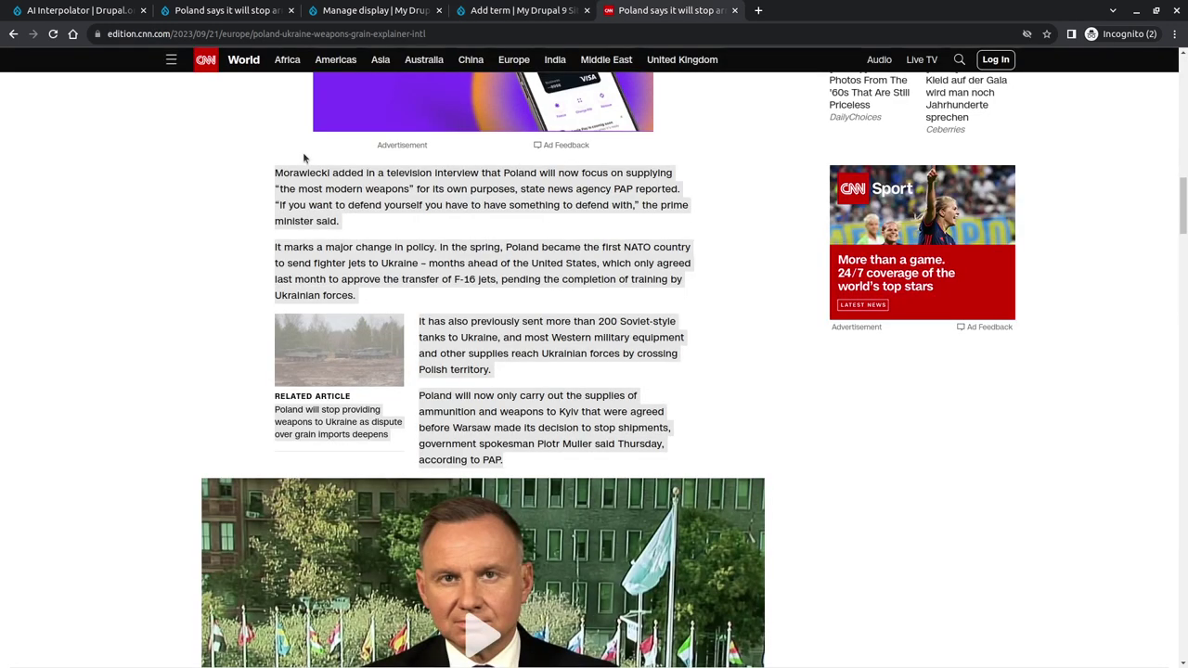
pyautogui.hotkey('ctrl', 'f')
pyautogui.write('japan')
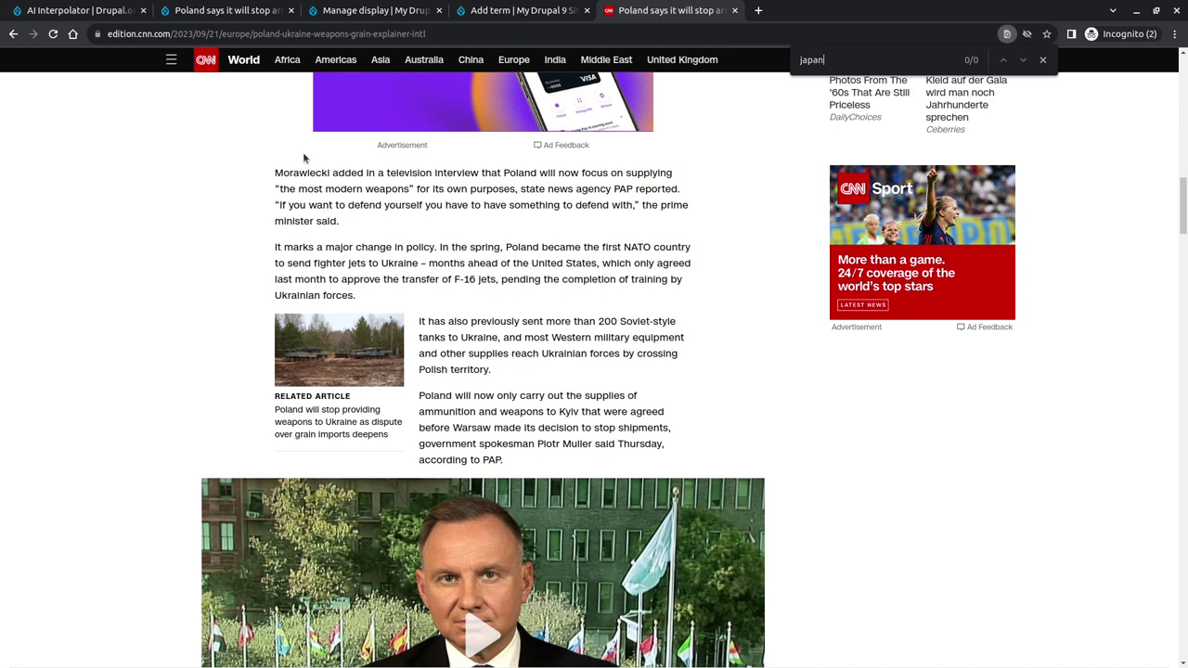
pyautogui.hotkey('ctrl', 'shift', 'Tab')
pyautogui.scroll(-3, 220, 345)
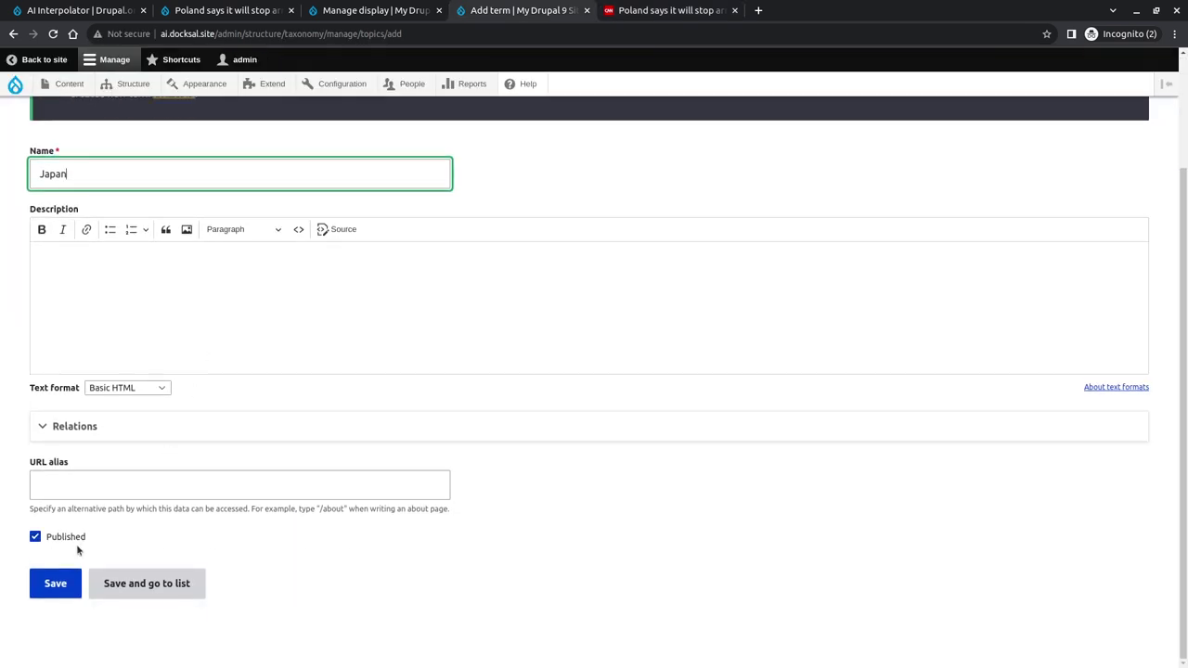
pyautogui.click(54, 583)
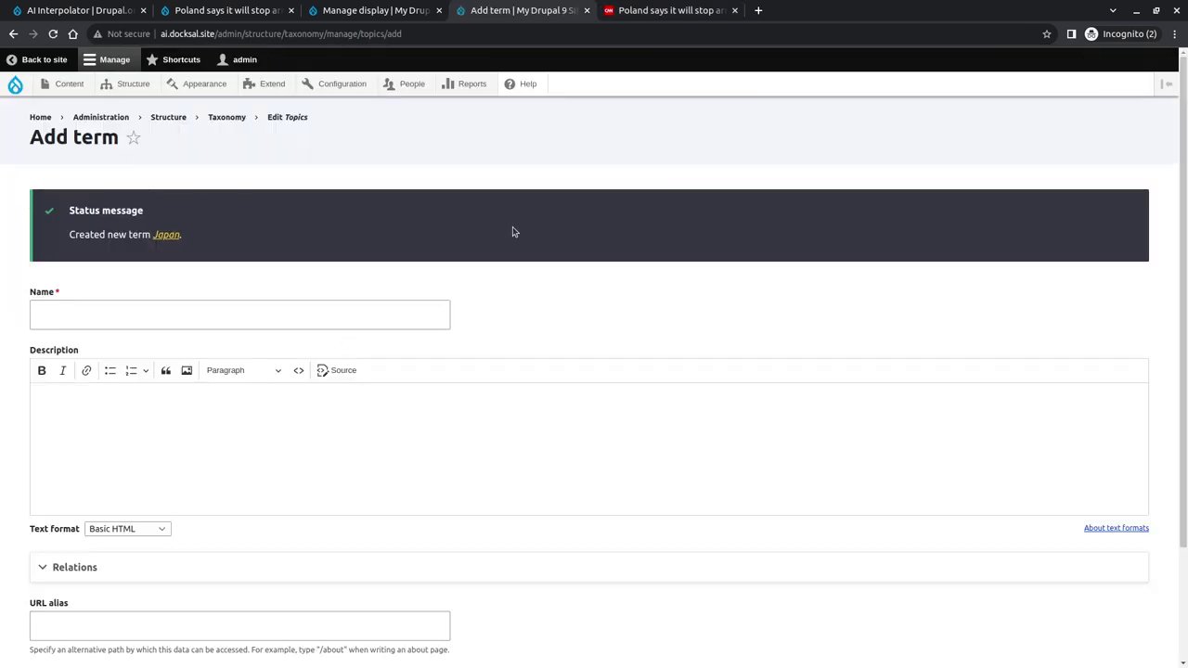
# - Close the vocabulary tab and create a Taxonomy term field labelled Topics on the Article content type
pyautogui.hotkey('ctrl', 'w')
pyautogui.hotkey('ctrl', 'shift', 'Tab')
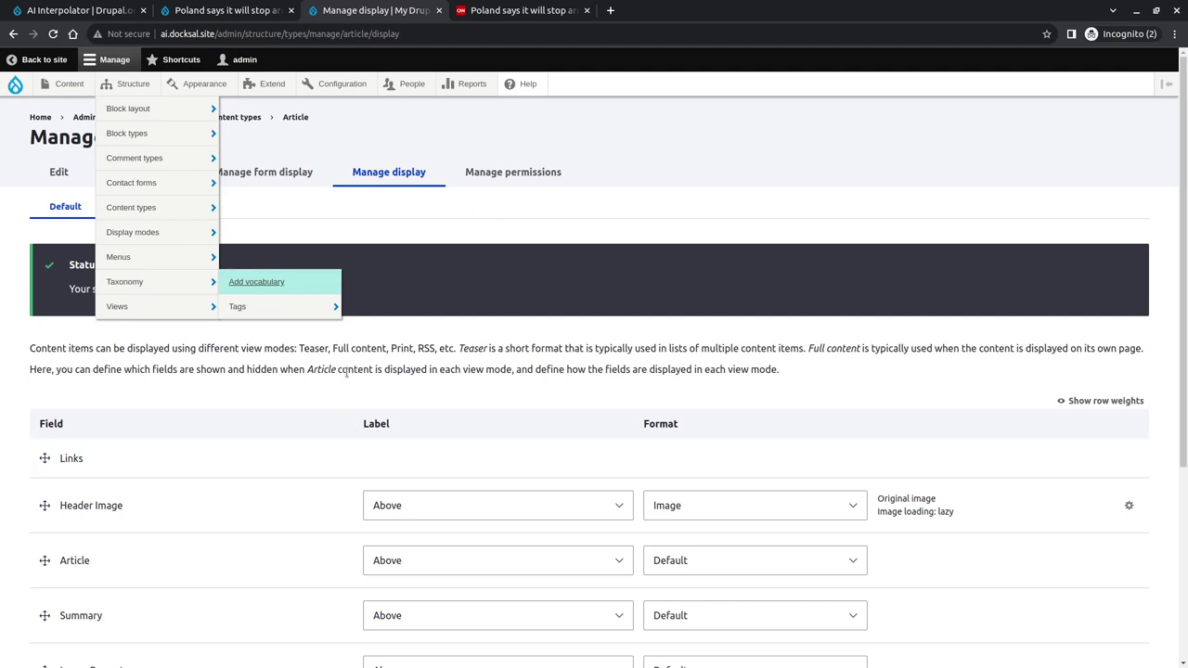
pyautogui.click(144, 172)
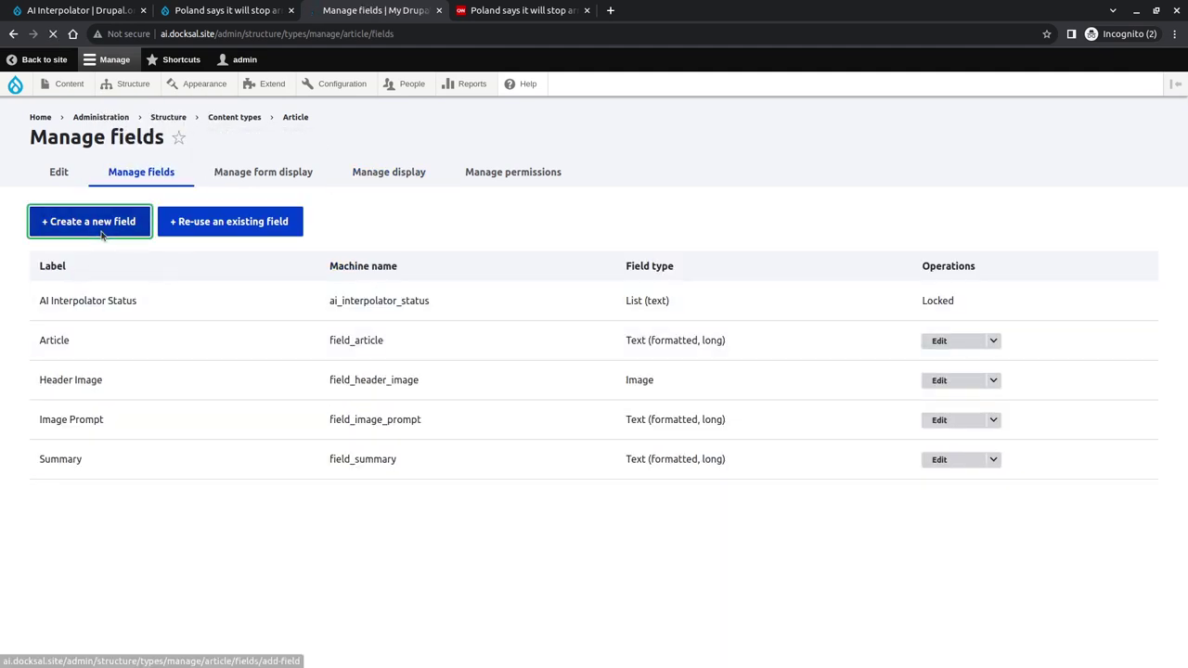
pyautogui.click(103, 234)
pyautogui.click(160, 232)
pyautogui.scroll(-3, 164, 347)
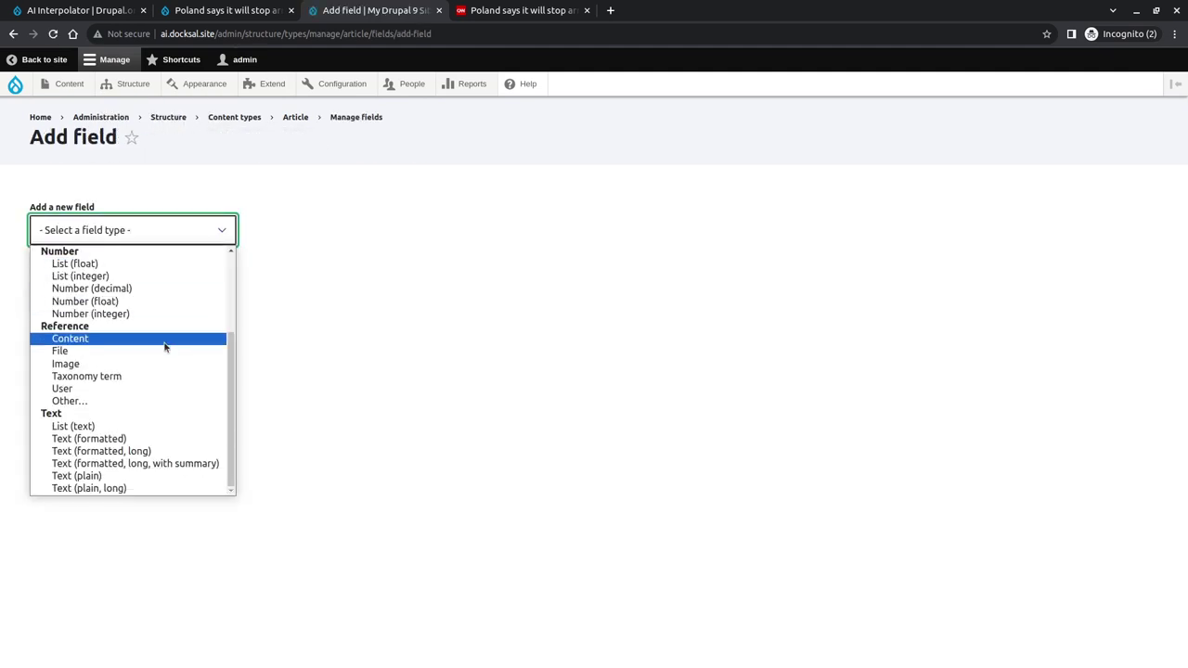
pyautogui.scroll(2, 75, 438)
pyautogui.click(84, 451)
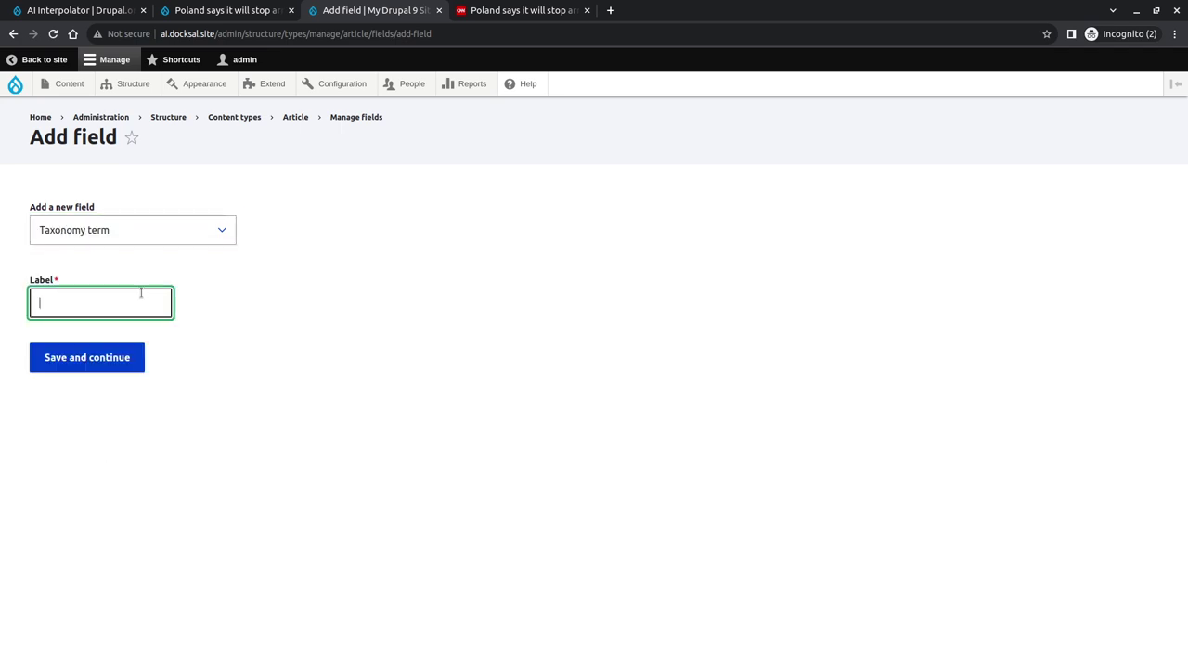
pyautogui.write('Topics')
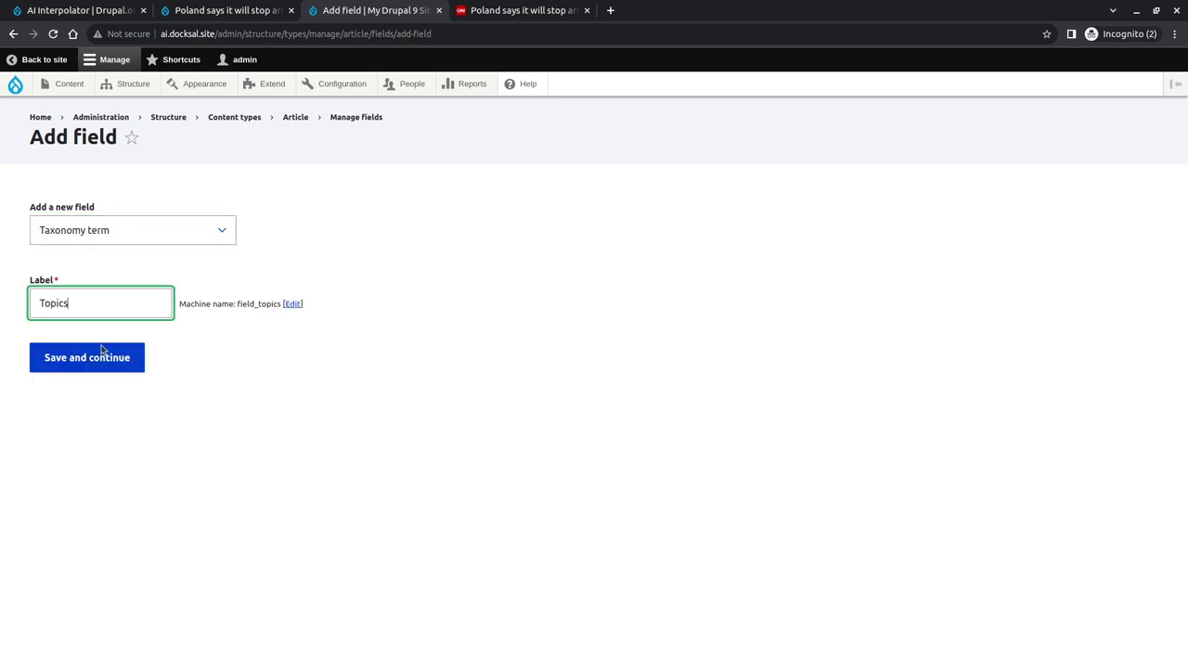
pyautogui.click(93, 359)
# - Set the Topics field's allowed number of values to Unlimited and save the field settings
pyautogui.click(67, 430)
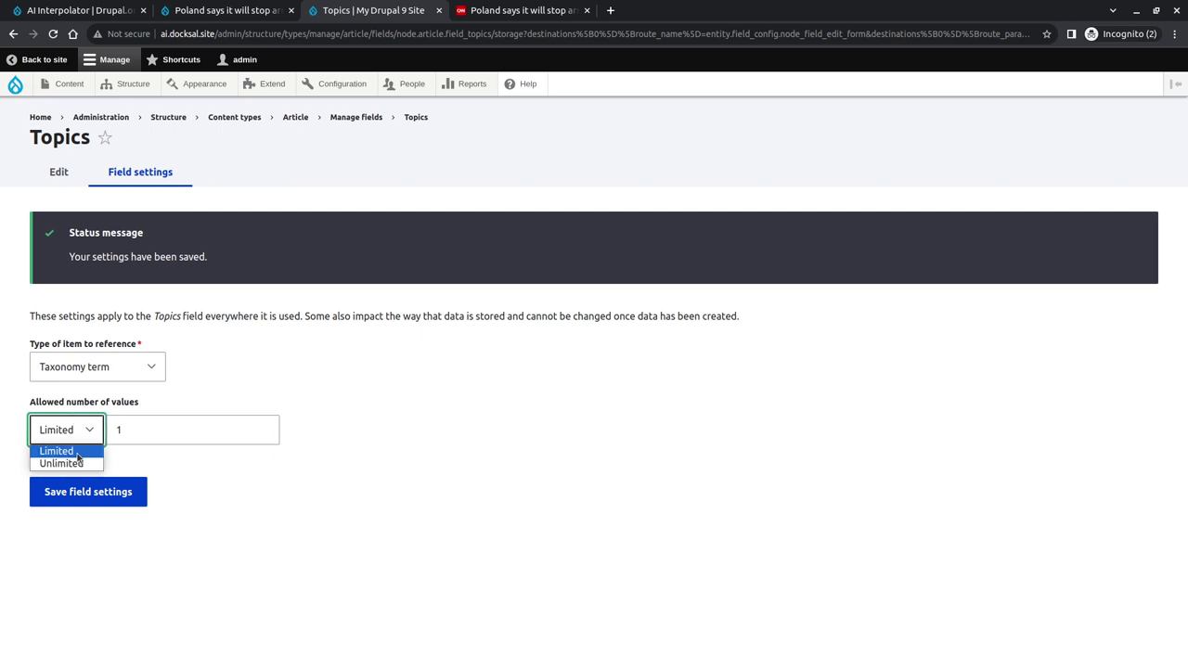
pyautogui.click(67, 463)
pyautogui.click(124, 501)
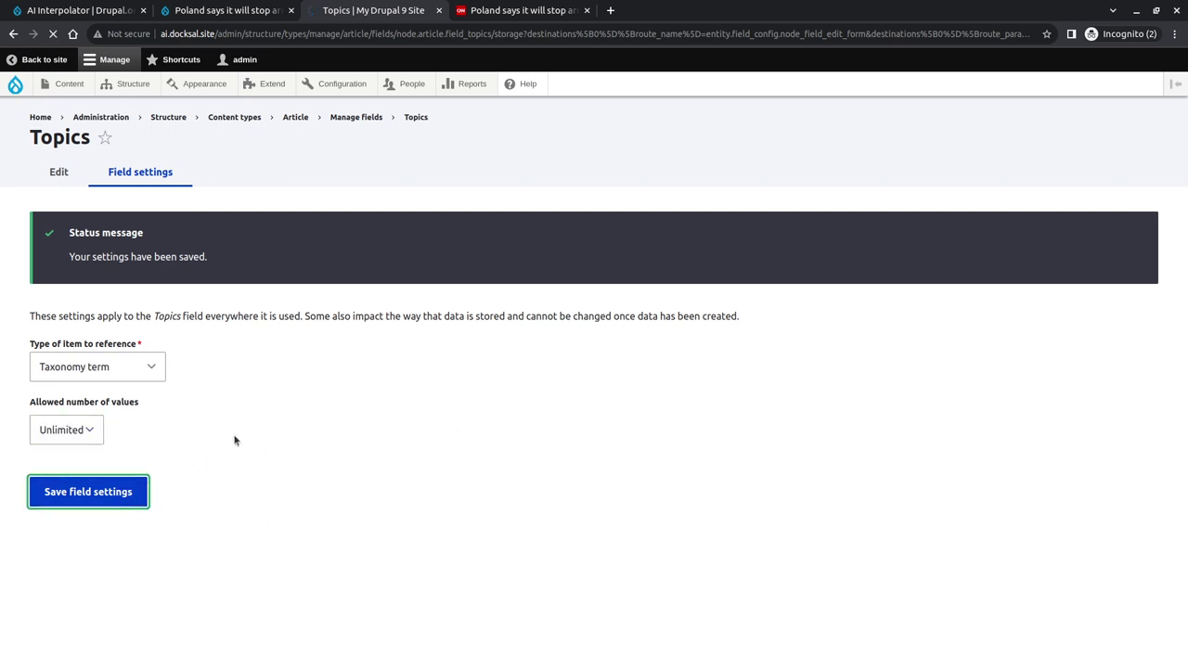
# - Select Topics as the field's reference vocabulary and enable AI Interpolator for it
pyautogui.scroll(-2, 235, 440)
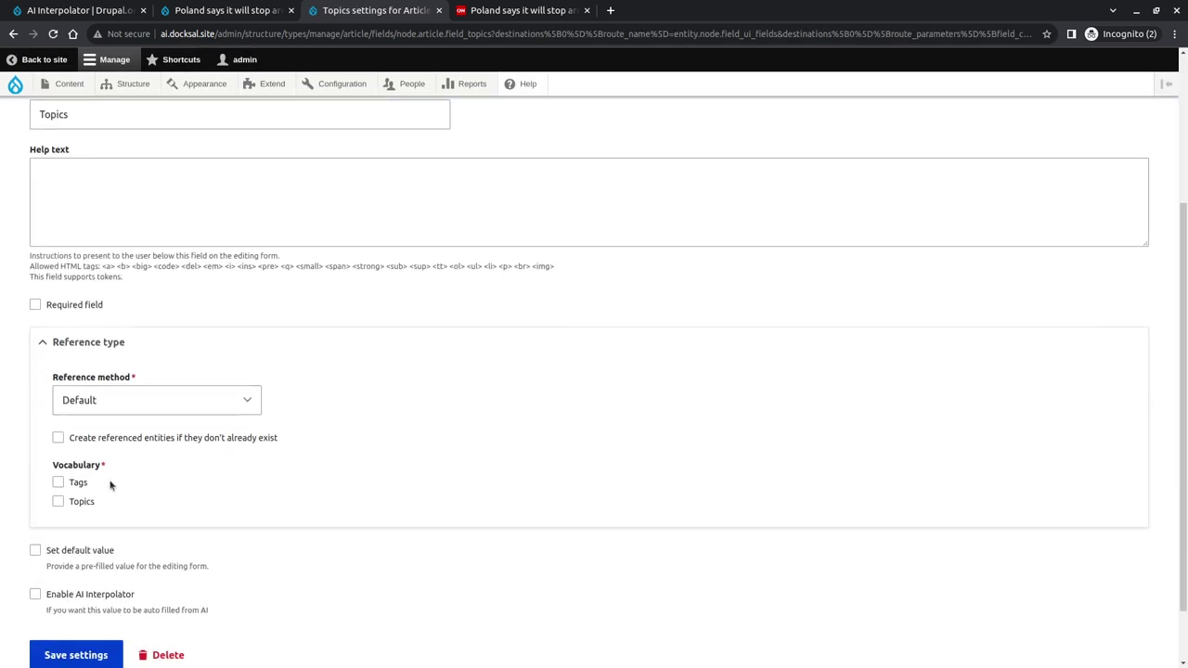
pyautogui.click(80, 502)
pyautogui.scroll(-1, 391, 427)
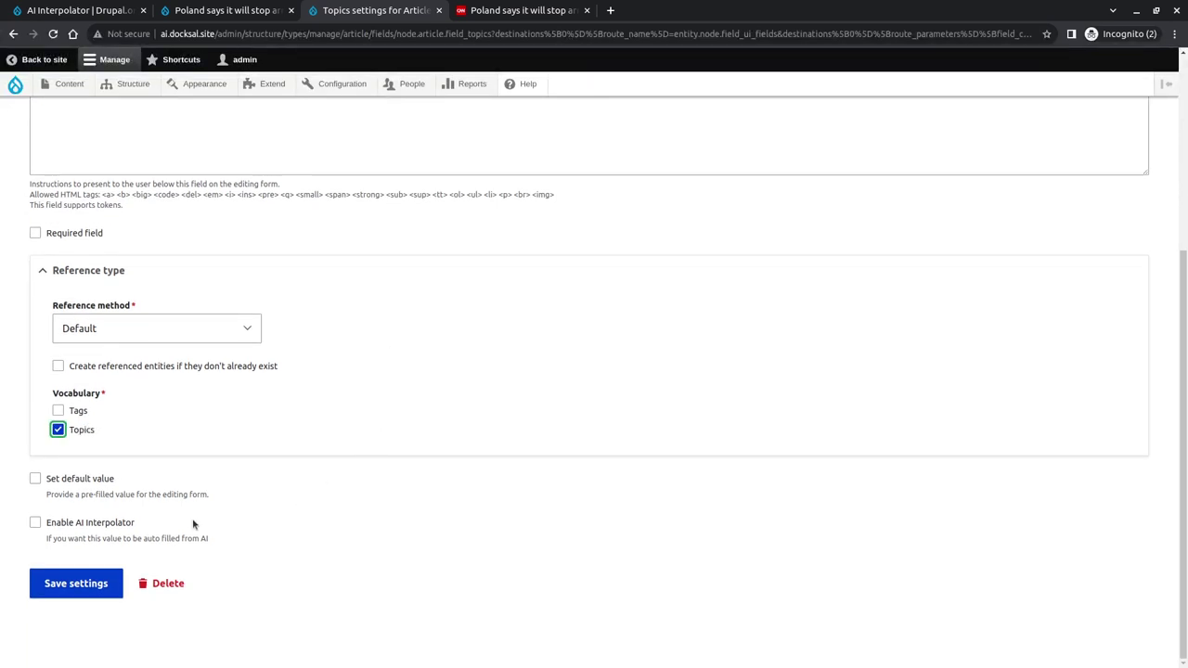
pyautogui.click(47, 522)
pyautogui.scroll(-3, 210, 427)
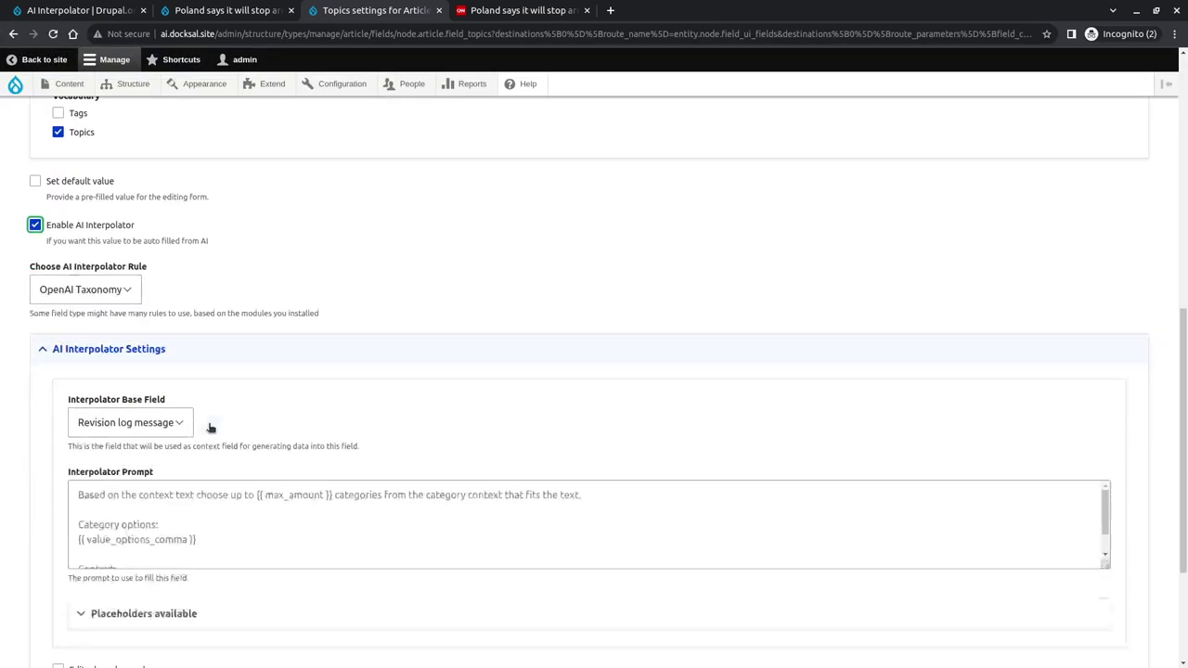
# - Keep the OpenAI Taxonomy rule for the Topics field and choose Article as the Interpolator Base Field
pyautogui.scroll(-2, 210, 428)
pyautogui.click(113, 147)
pyautogui.click(113, 156)
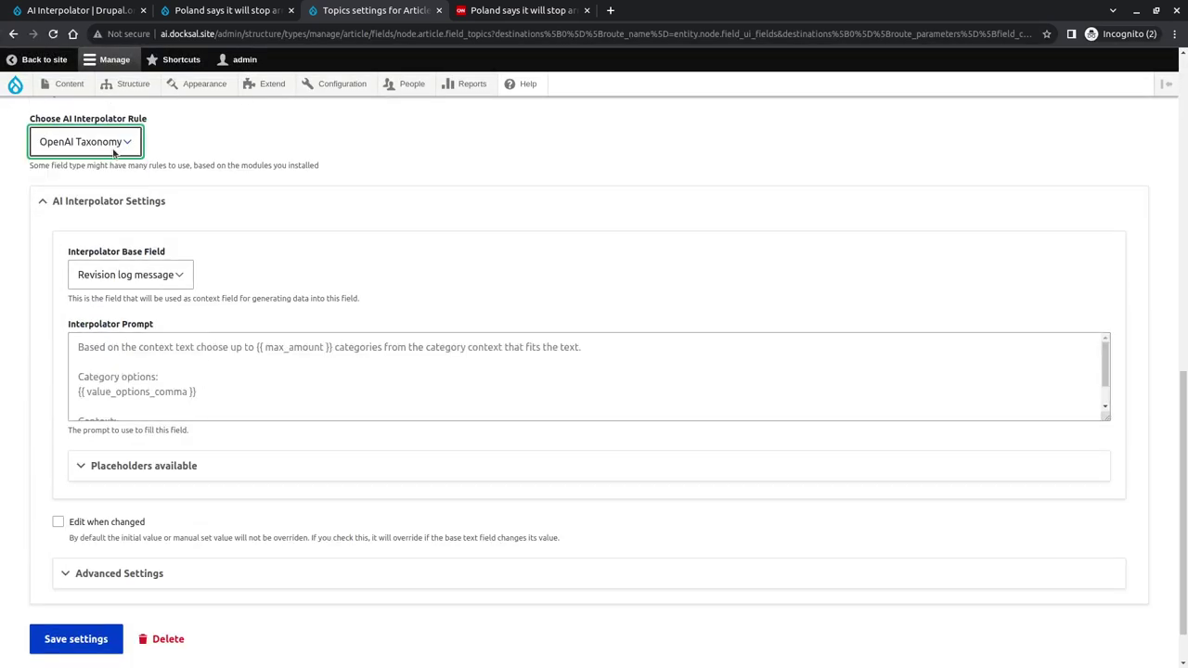
pyautogui.click(175, 274)
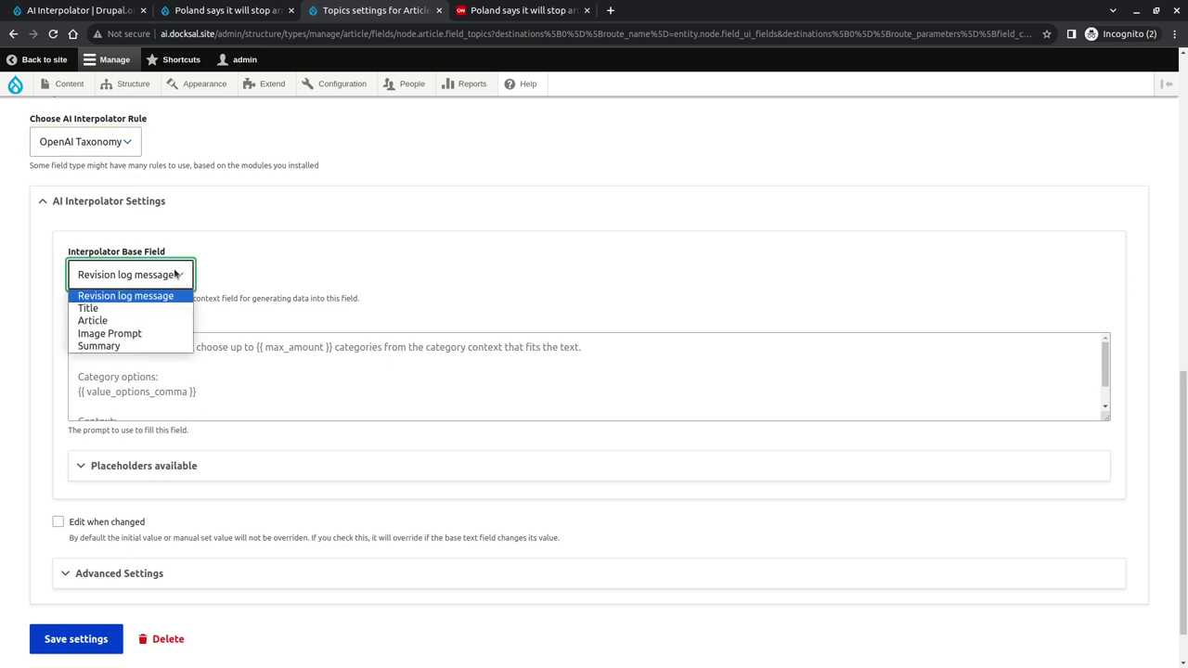
pyautogui.click(93, 320)
# - Copy the prompt's placeholder text from the page's HTML in the inspector into the Interpolator Prompt, and close the inspector
pyautogui.click(284, 362)
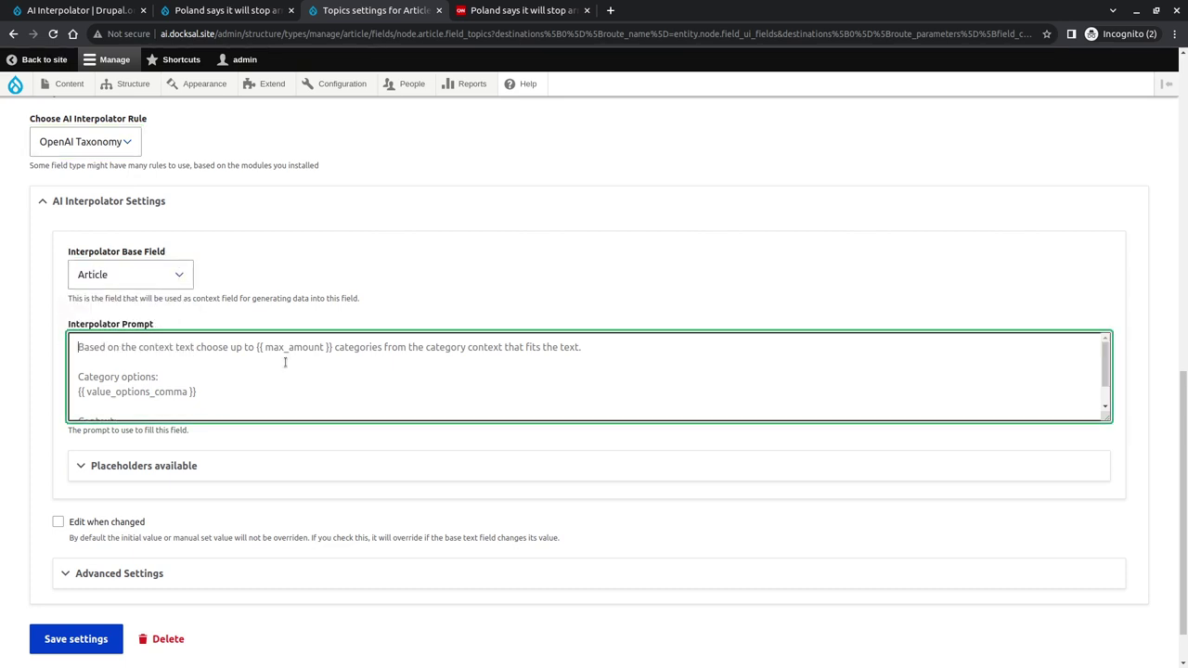
pyautogui.rightClick(285, 362)
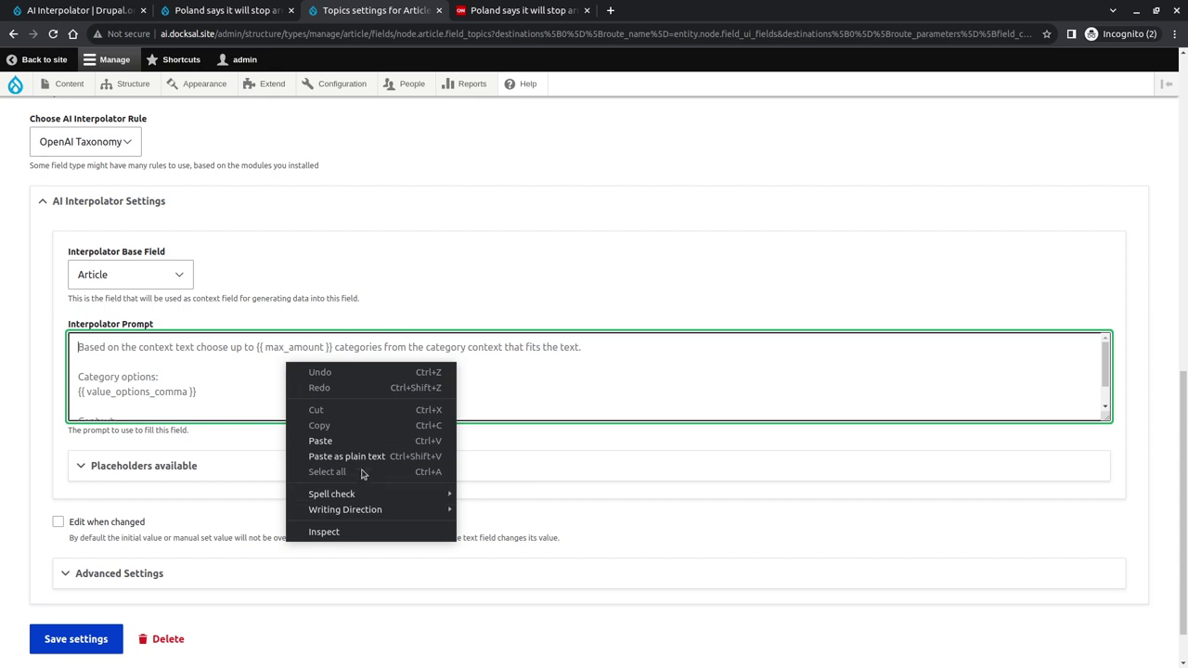
pyautogui.click(357, 533)
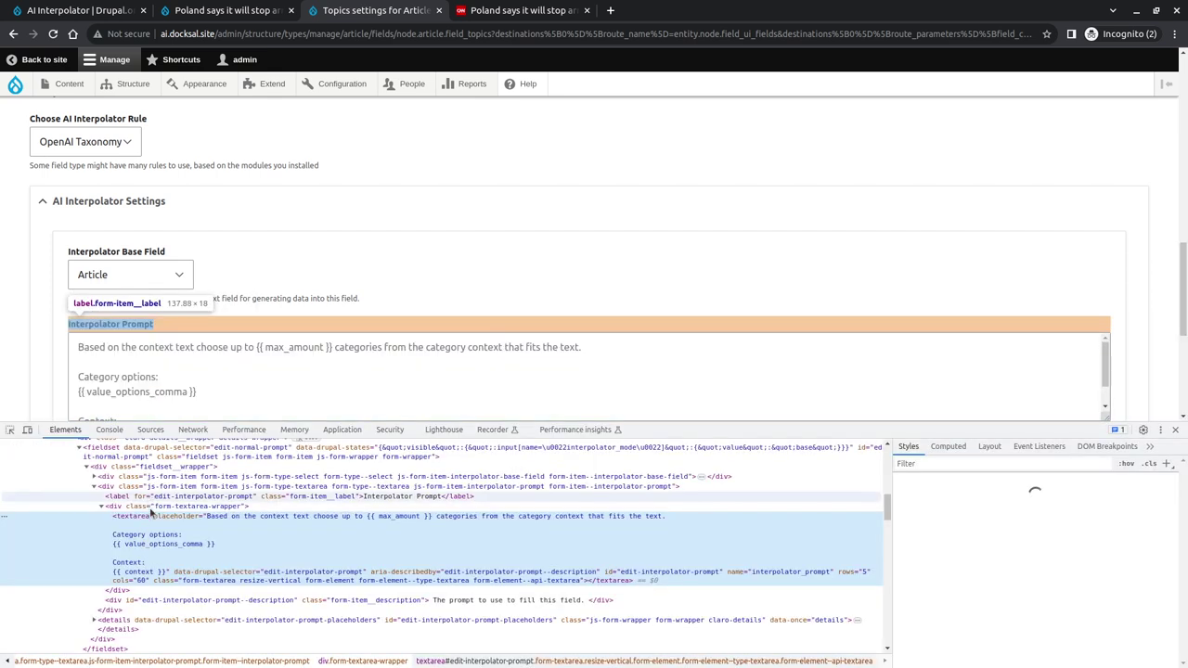
pyautogui.doubleClick(167, 540)
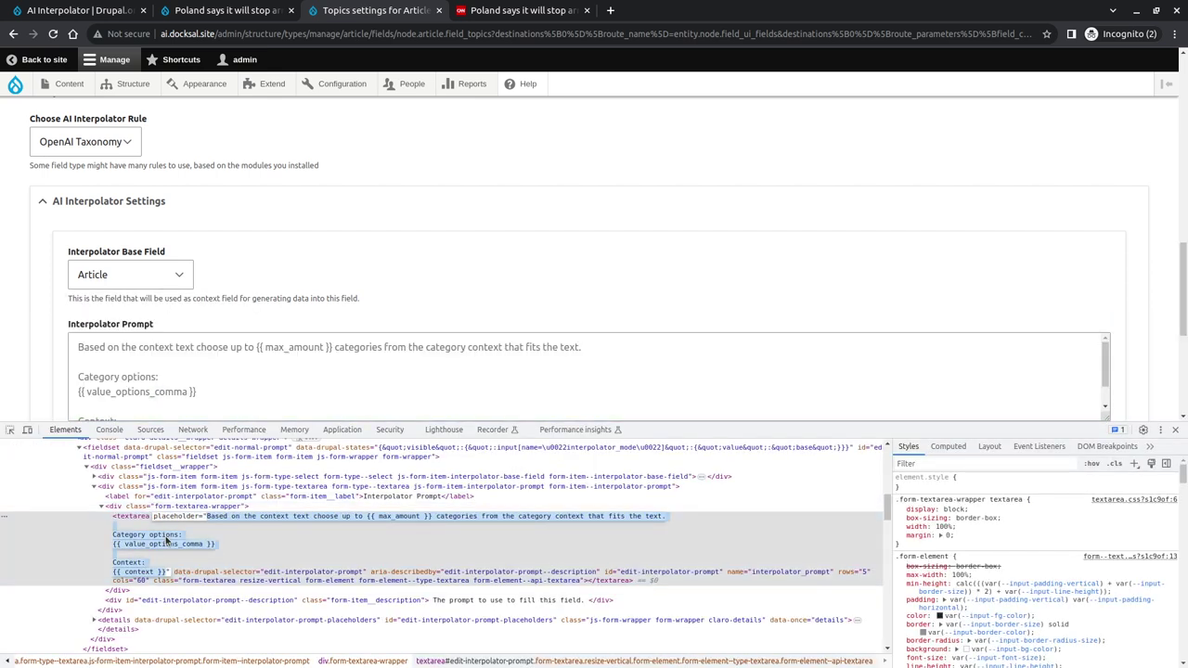
pyautogui.hotkey('ctrl', 'c')
pyautogui.click(275, 374)
pyautogui.hotkey('ctrl', 'v')
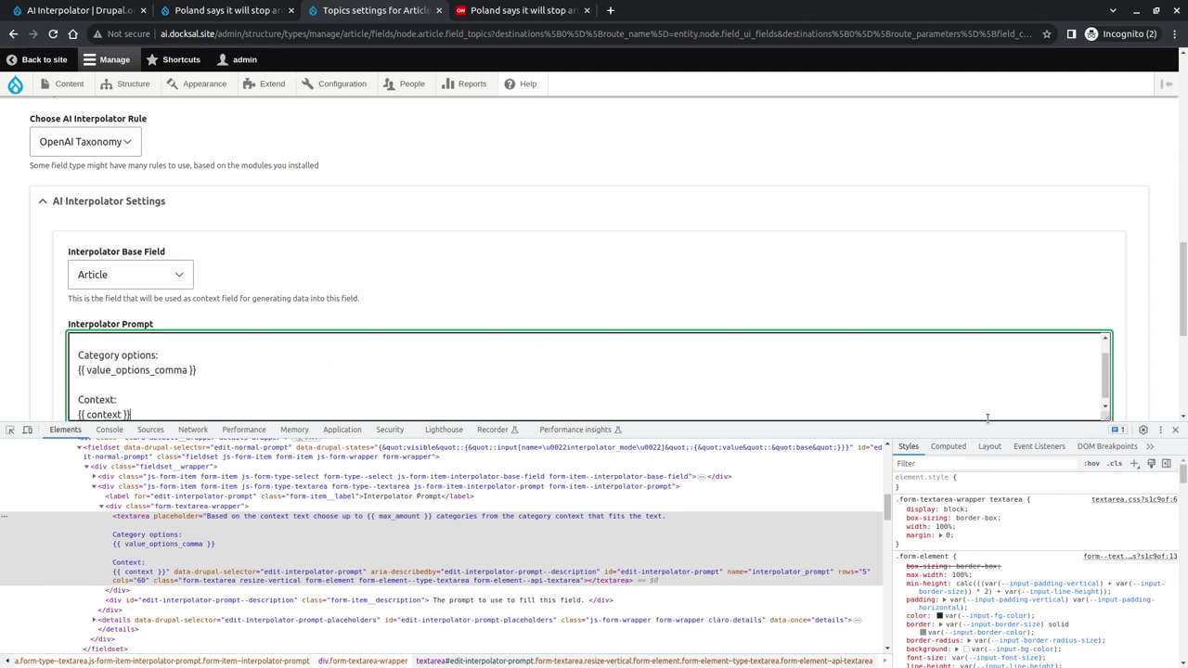
pyautogui.click(1175, 430)
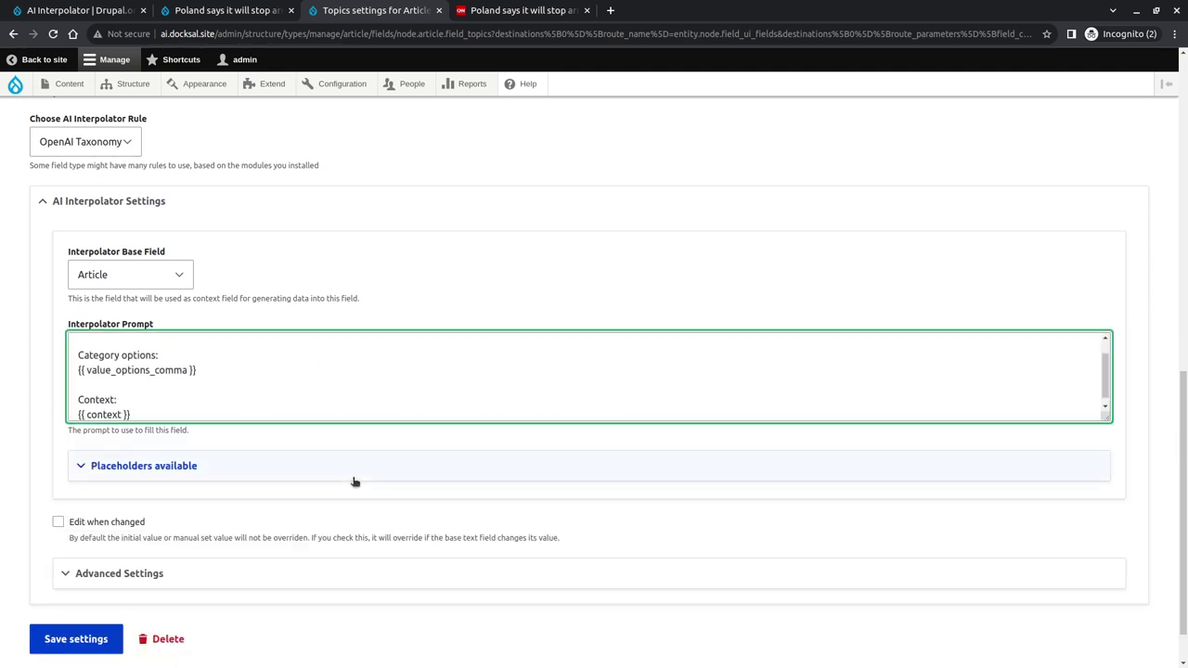
# - Replace the {{ max_amount }} token in the Interpolator Prompt with 10
pyautogui.scroll(1, 264, 384)
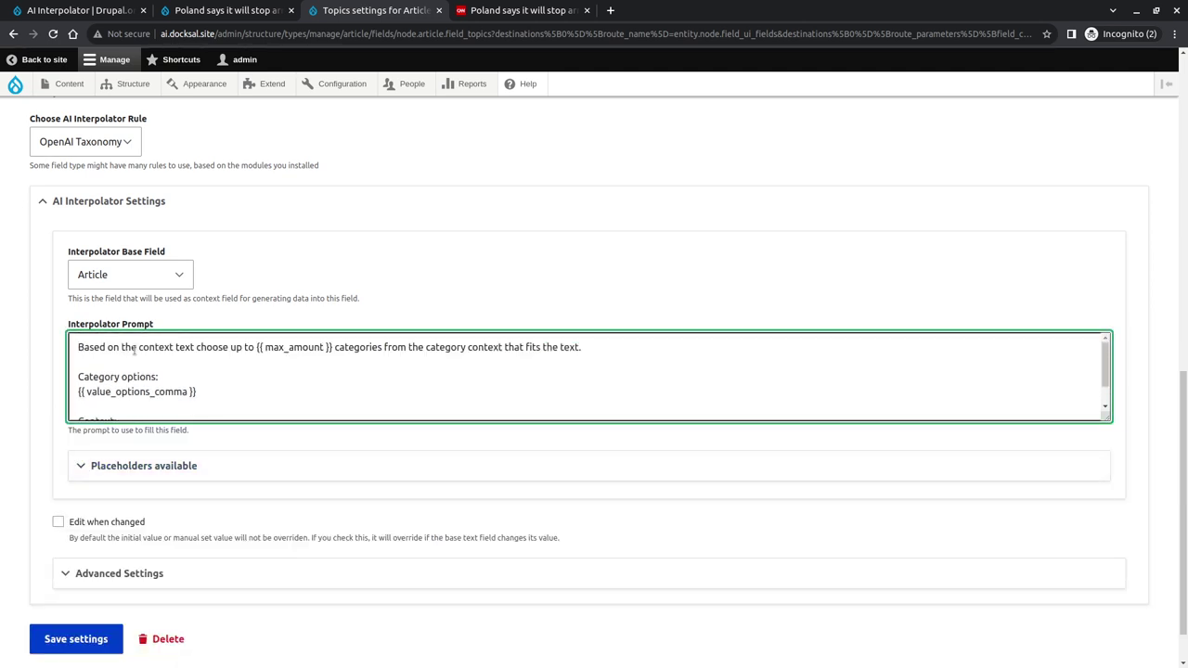
pyautogui.click(258, 348)
pyautogui.moveTo(258, 348); pyautogui.dragTo(332, 347)
pyautogui.write('5')
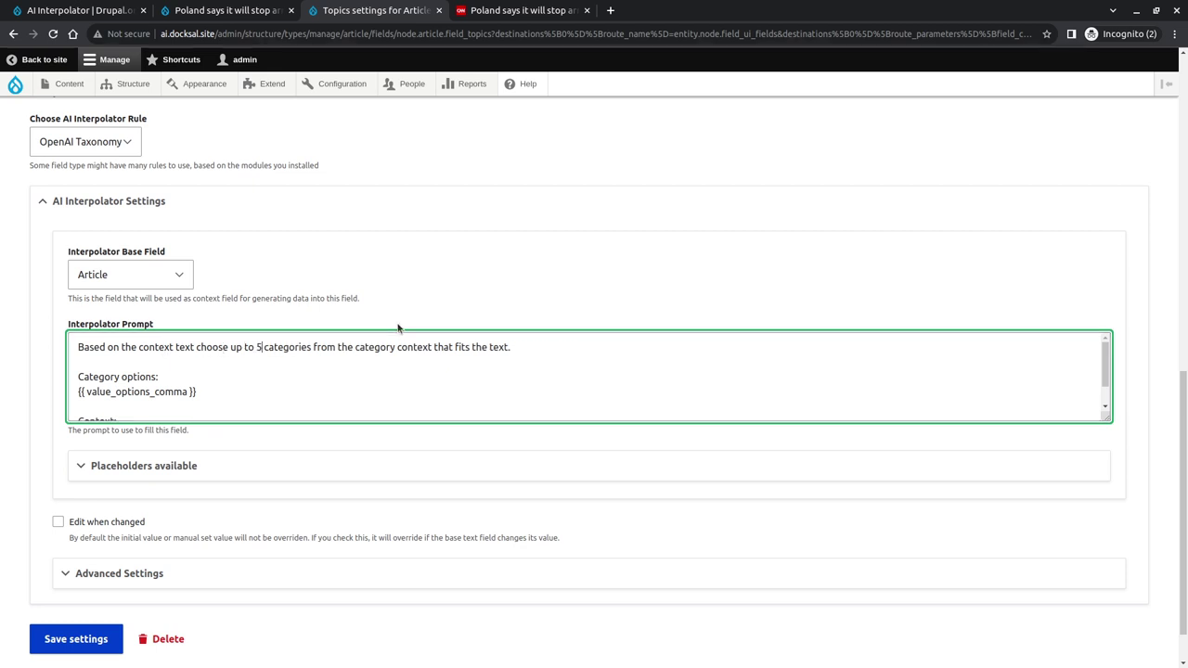
pyautogui.press('BackSpace')
pyautogui.write('10')
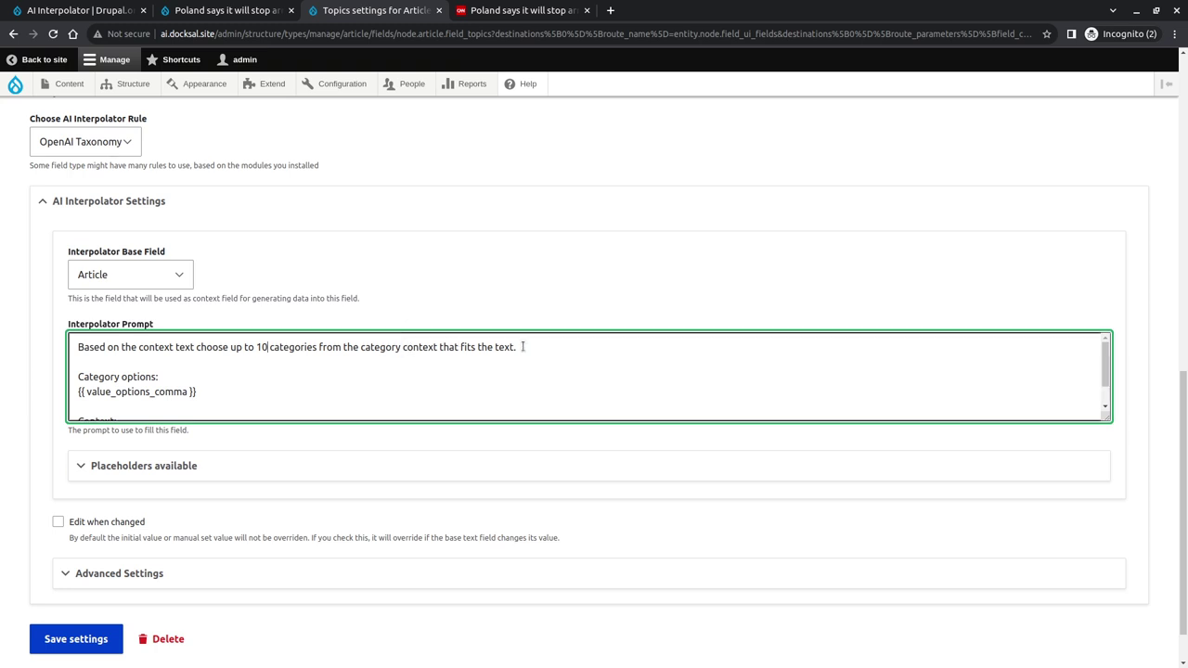
# - Examine the category options and context tokens in the prompt against the list of available placeholders, including value_options_nl
pyautogui.scroll(-1, 244, 384)
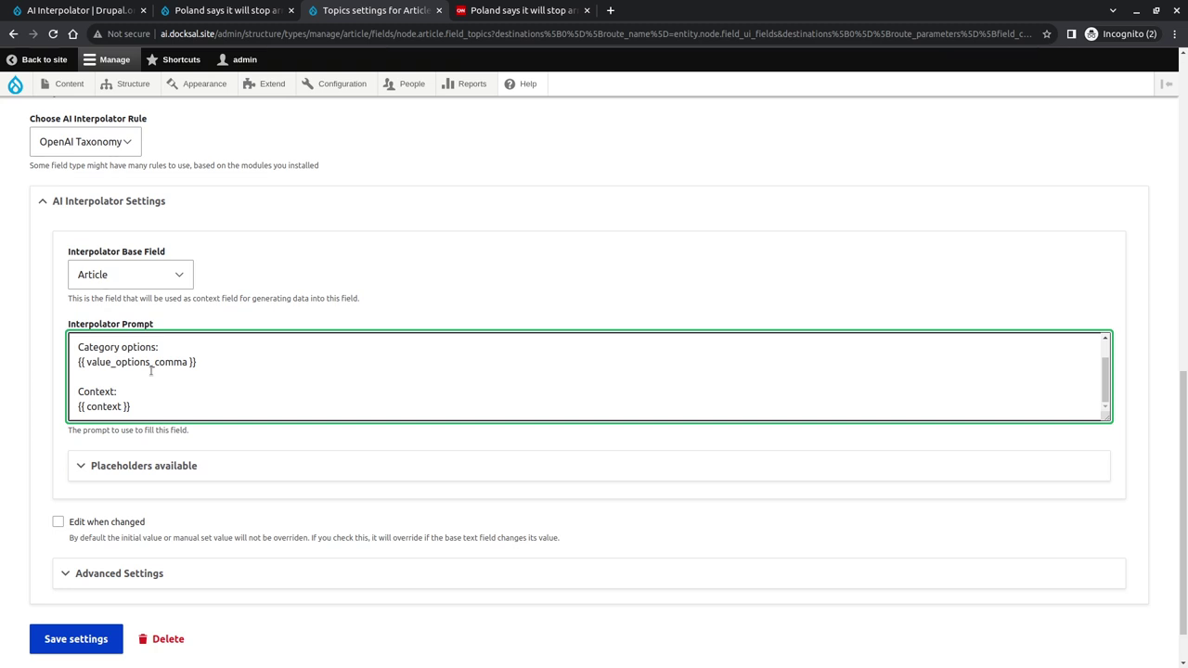
pyautogui.click(158, 468)
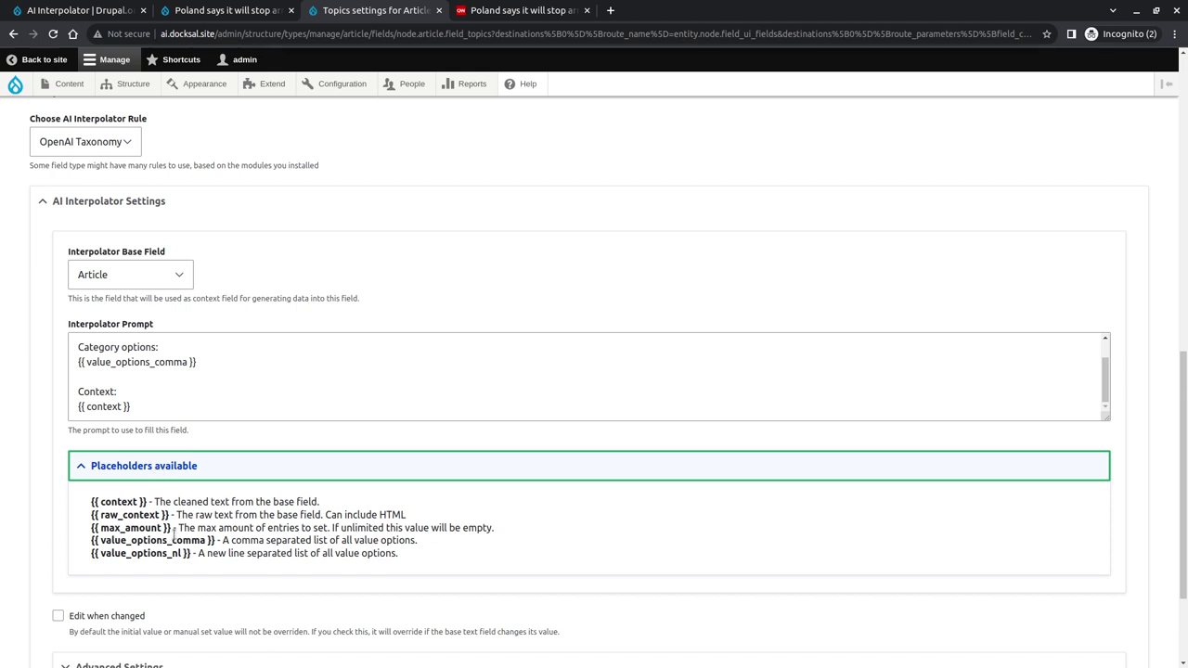
pyautogui.doubleClick(148, 554)
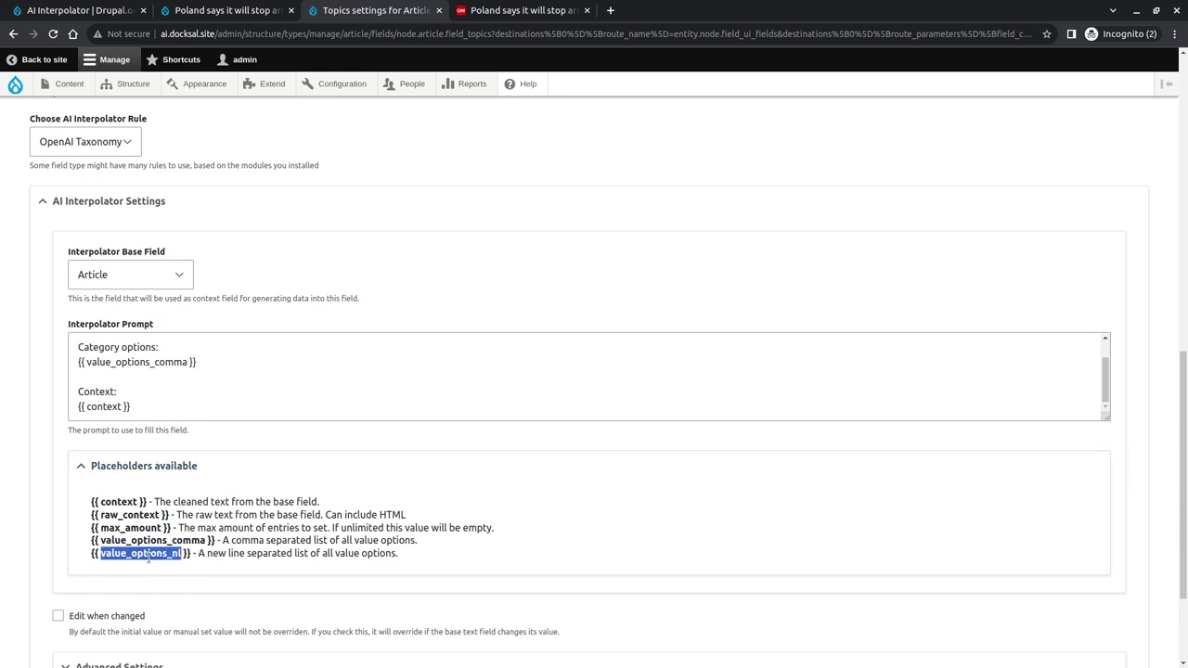
pyautogui.click(149, 557)
pyautogui.click(135, 394)
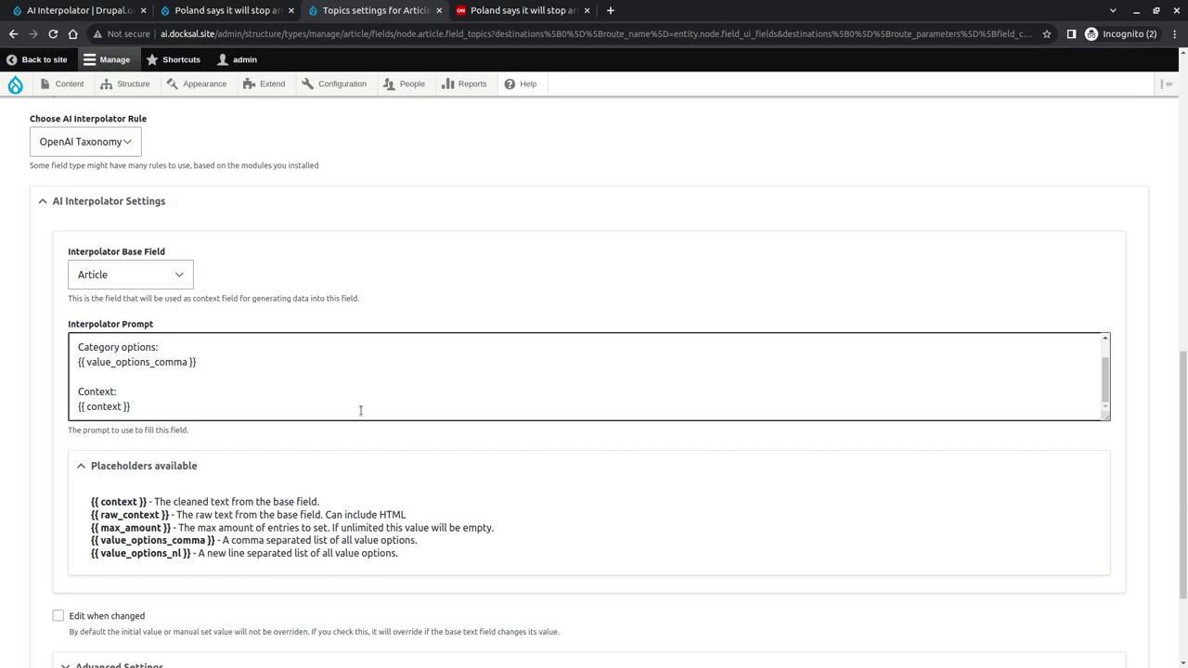
pyautogui.scroll(-3, 360, 411)
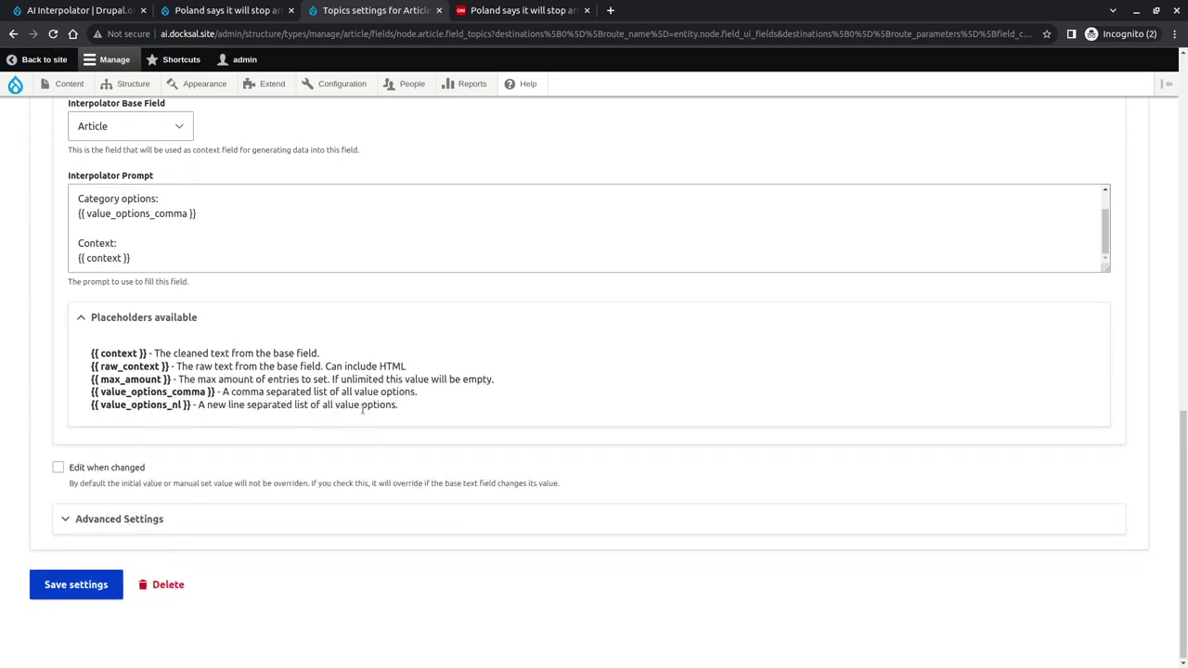
# - Set the Topics field's Interpolator Worker to Batch in the advanced settings
pyautogui.click(158, 519)
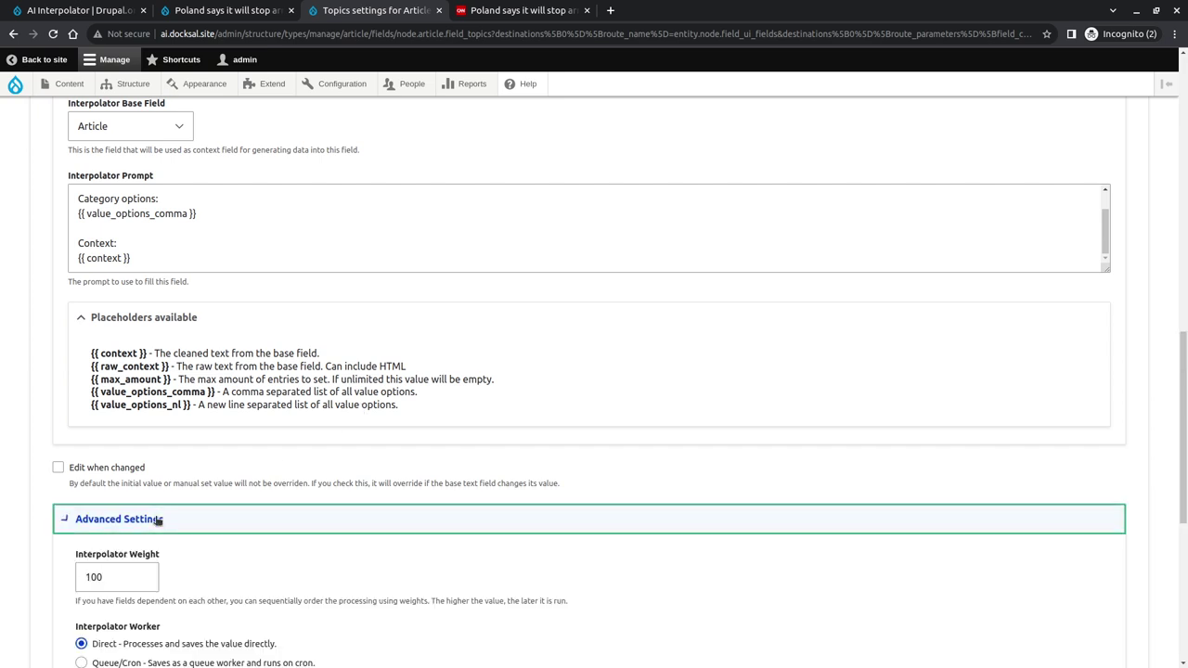
pyautogui.scroll(-5, 206, 456)
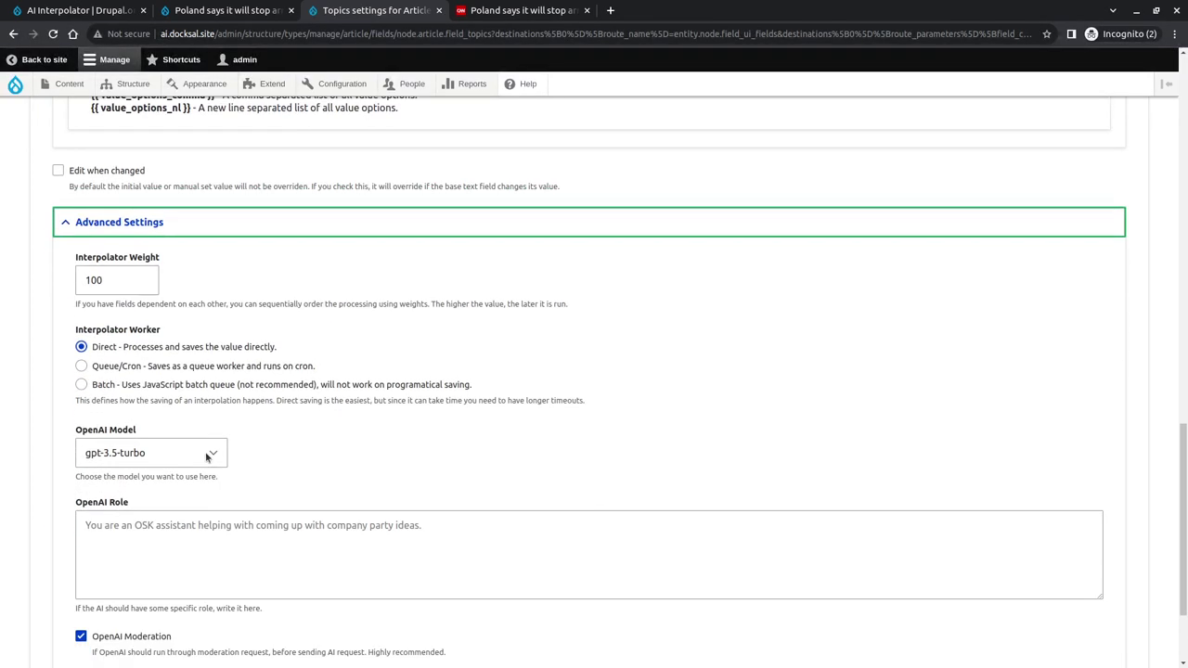
pyautogui.click(185, 384)
pyautogui.scroll(-2, 187, 382)
pyautogui.scroll(4, 331, 405)
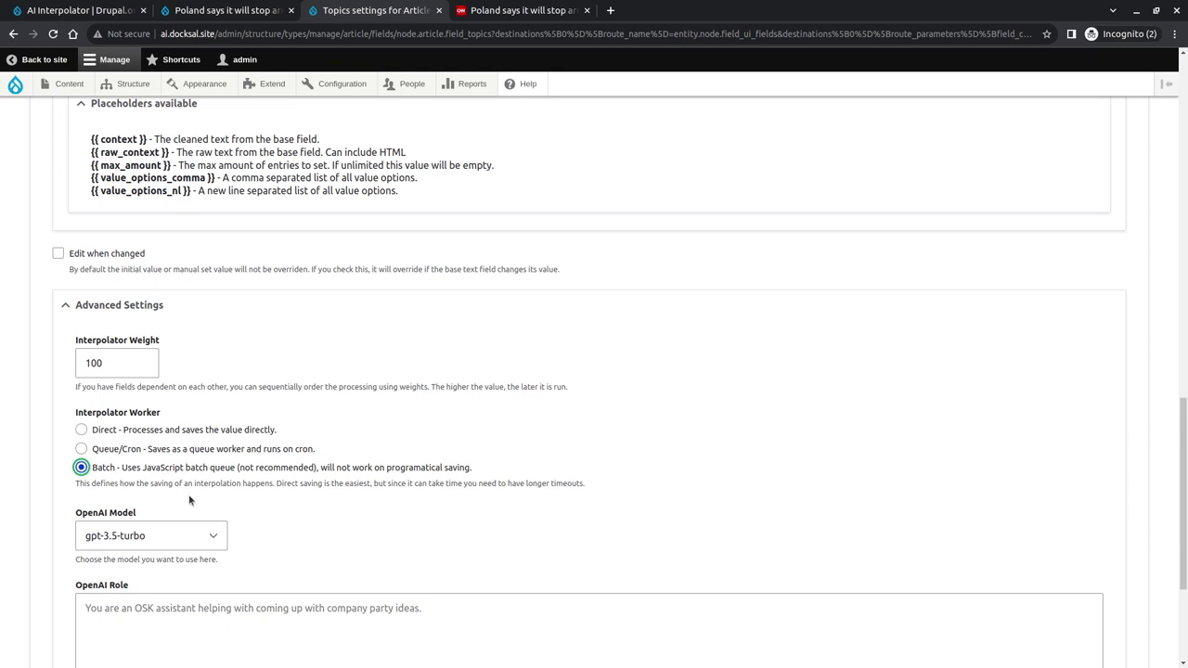
# - Set the OpenAI Model to gpt-4 and save the Topics field settings
pyautogui.click(175, 529)
pyautogui.click(156, 414)
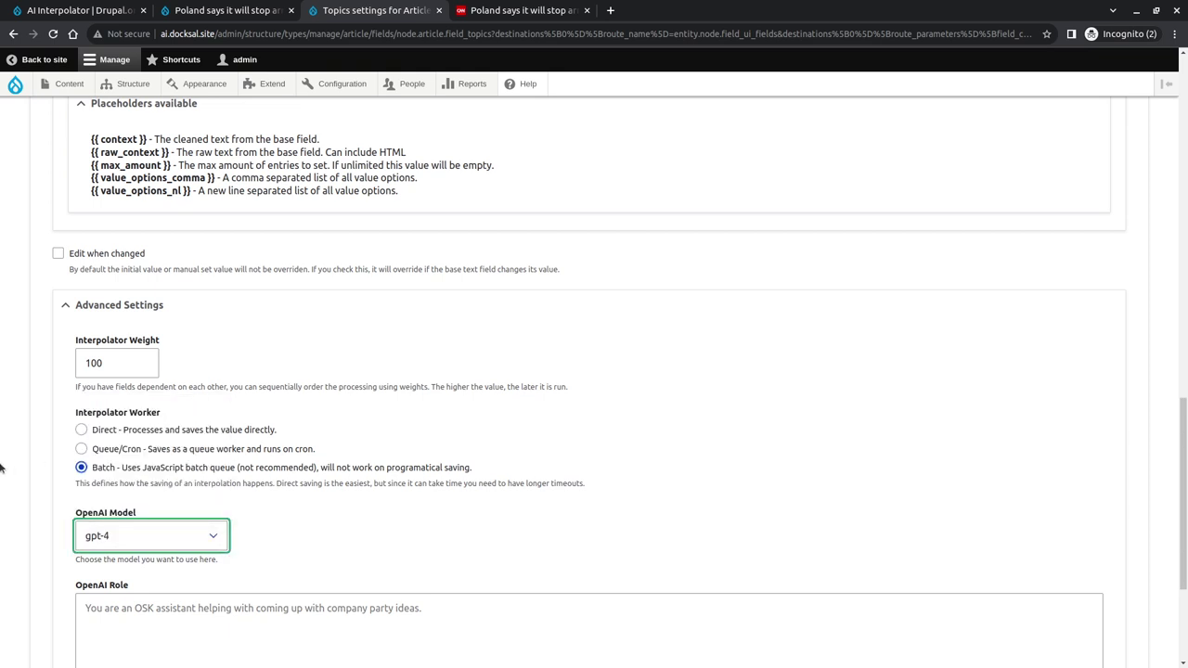
pyautogui.scroll(-2, 49, 453)
pyautogui.scroll(-2, 49, 448)
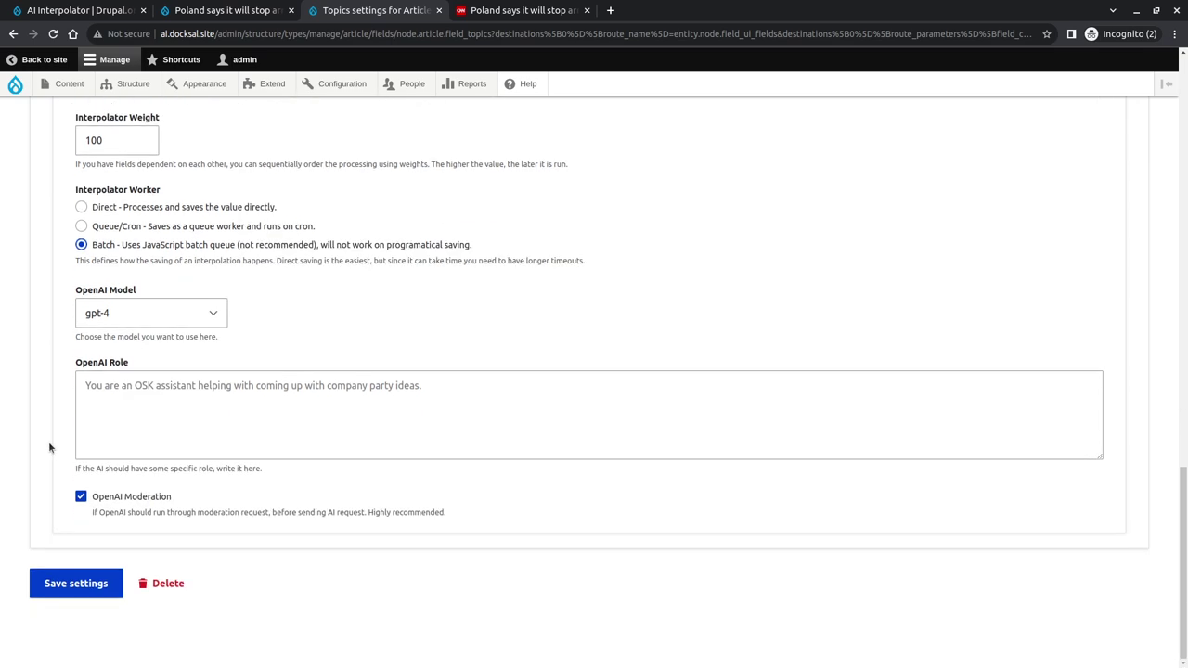
pyautogui.click(74, 587)
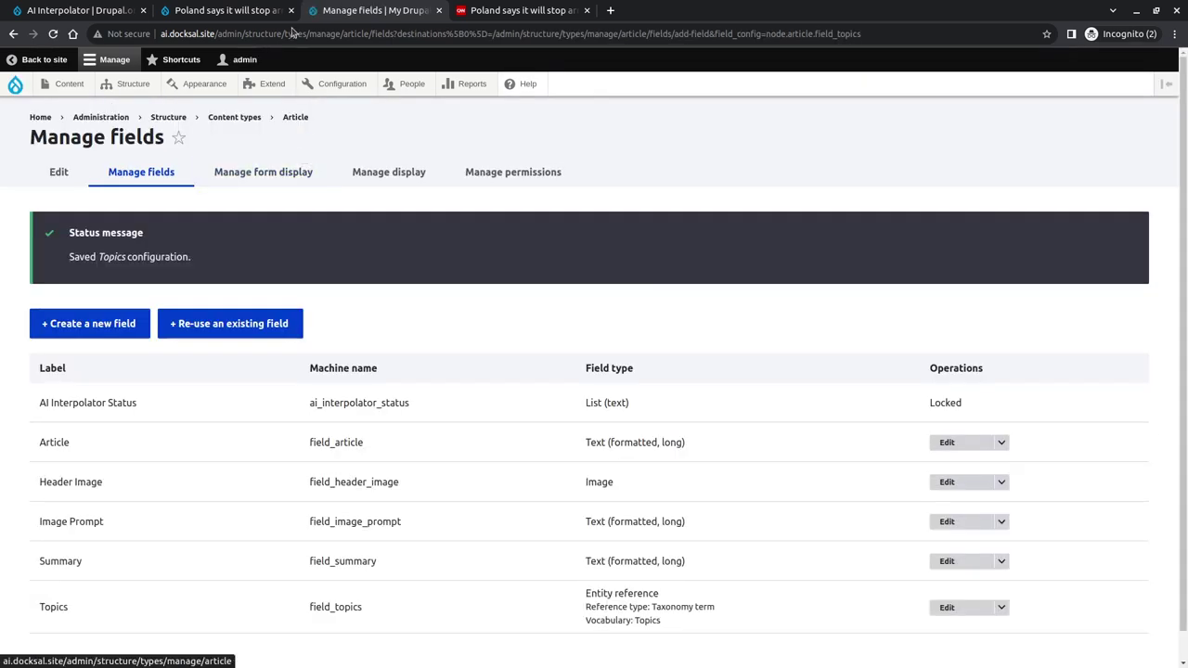
# - Edit and re-save the existing Poland article to run the AI Interpolator, and check the Topics on its page
pyautogui.click(227, 10)
pyautogui.click(276, 360)
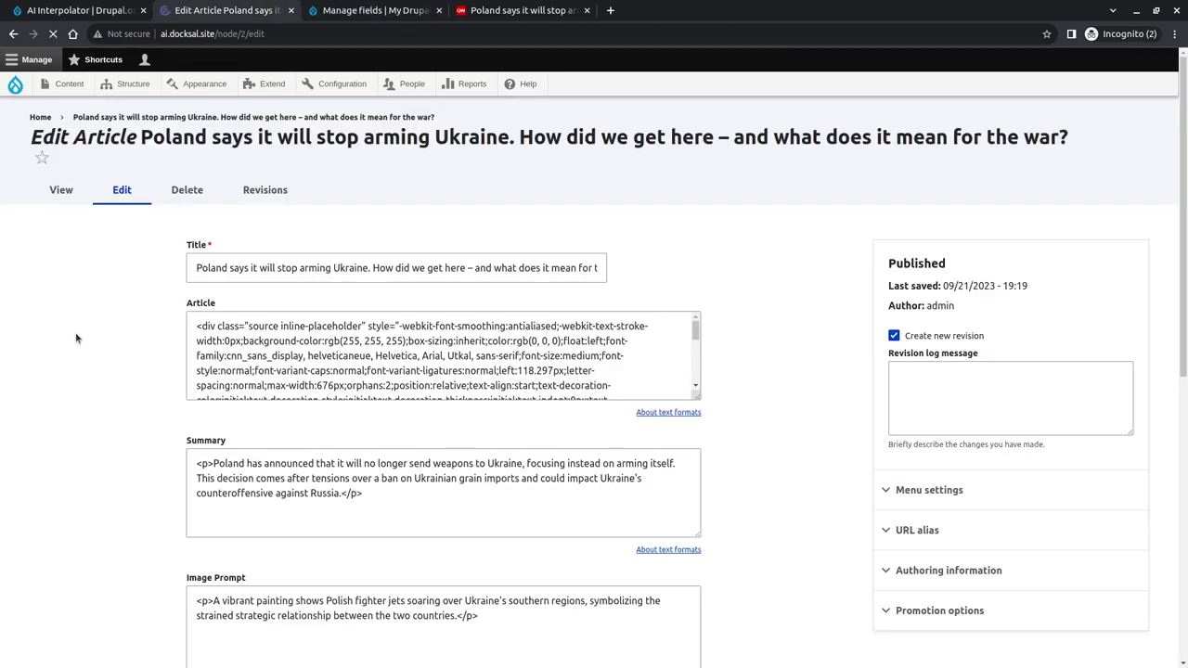
pyautogui.scroll(-10, 79, 328)
pyautogui.click(232, 579)
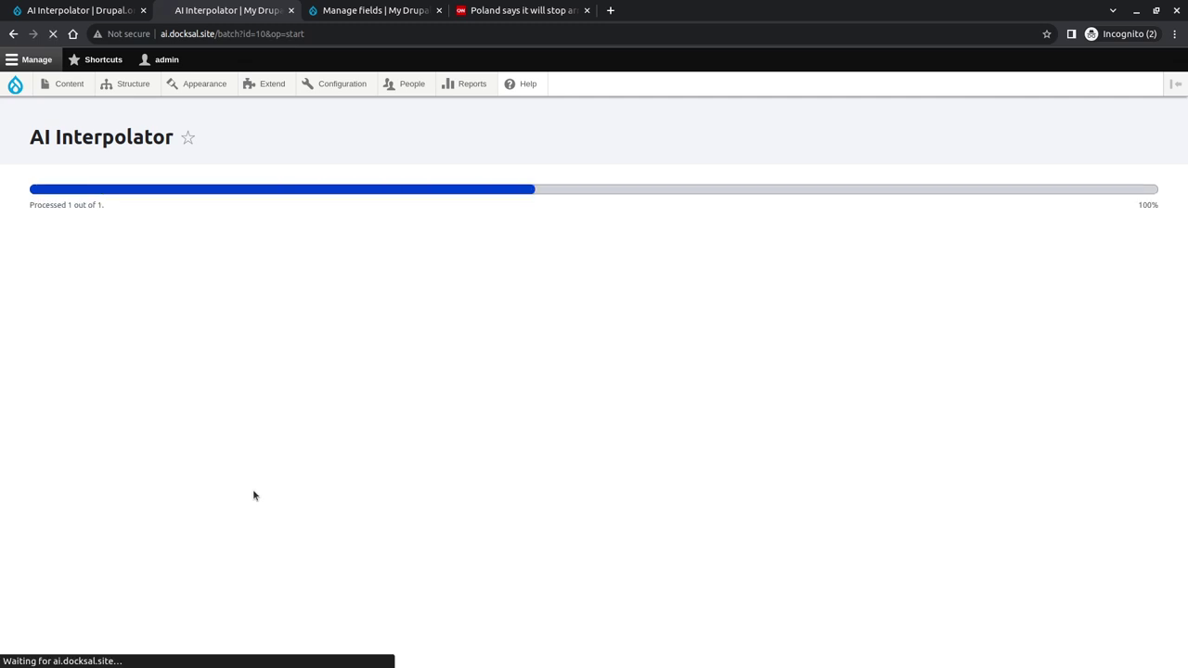
pyautogui.scroll(-15, 206, 520)
pyautogui.scroll(1, 209, 509)
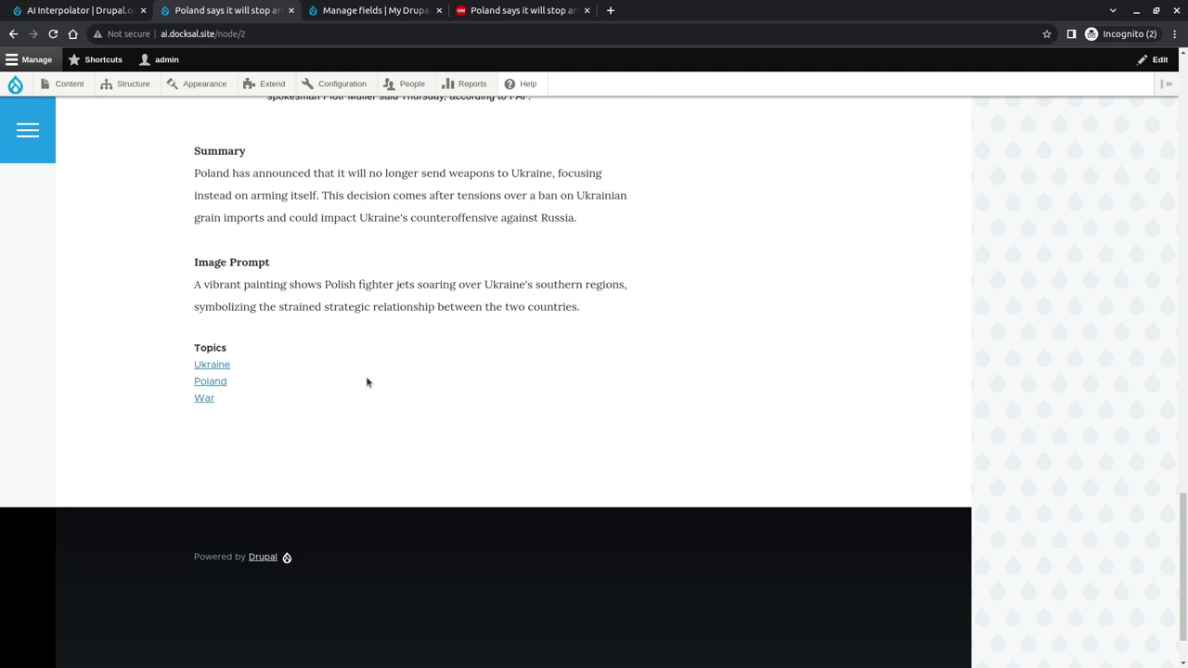
pyautogui.scroll(1, 366, 376)
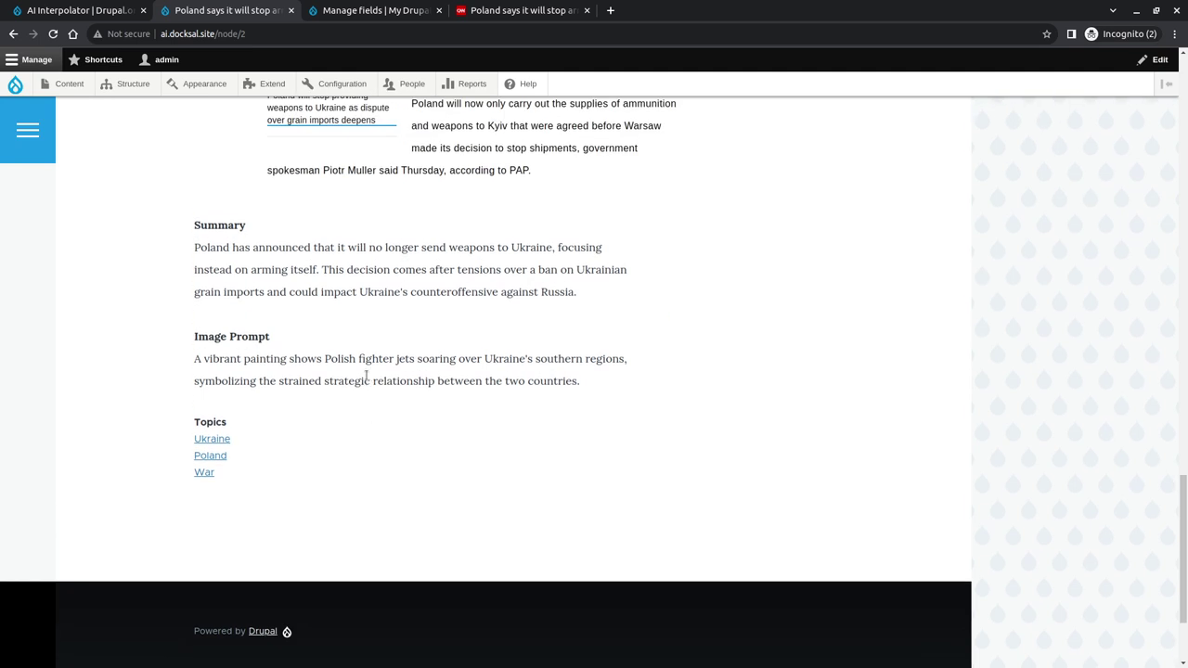
pyautogui.scroll(2, 366, 375)
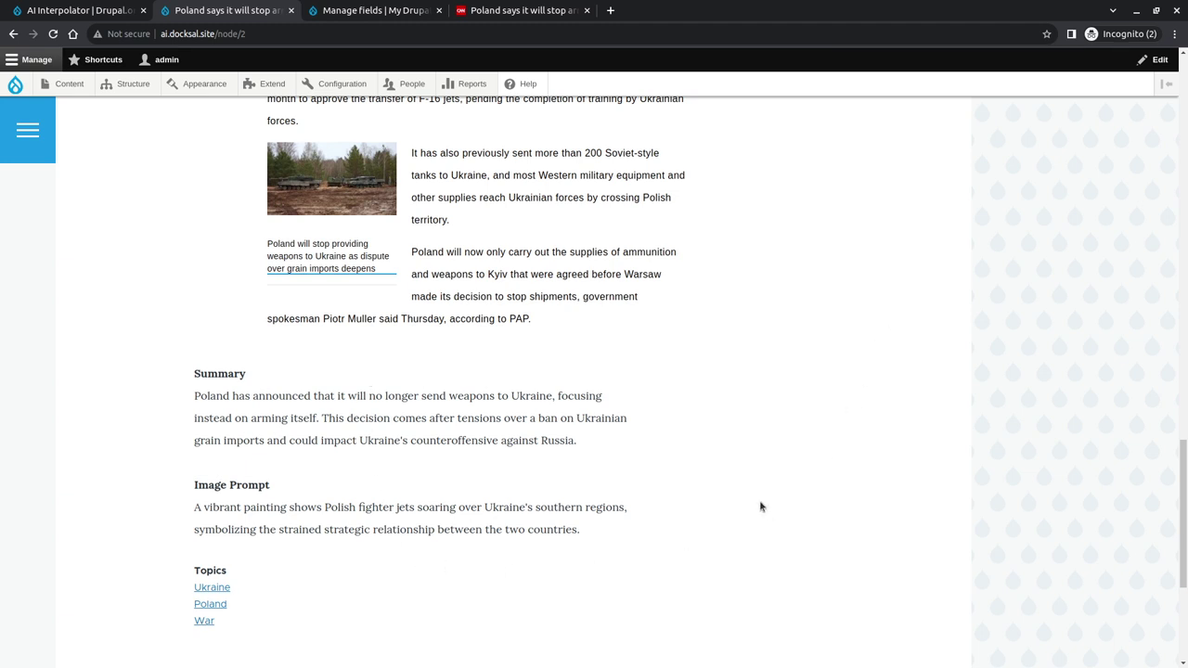
# - Switch to the terminal, open a shell in the container with "fin bash cli" and run "sudo apt update"
pyautogui.hotkey('alt', 'Tab')
pyautogui.write('fin')
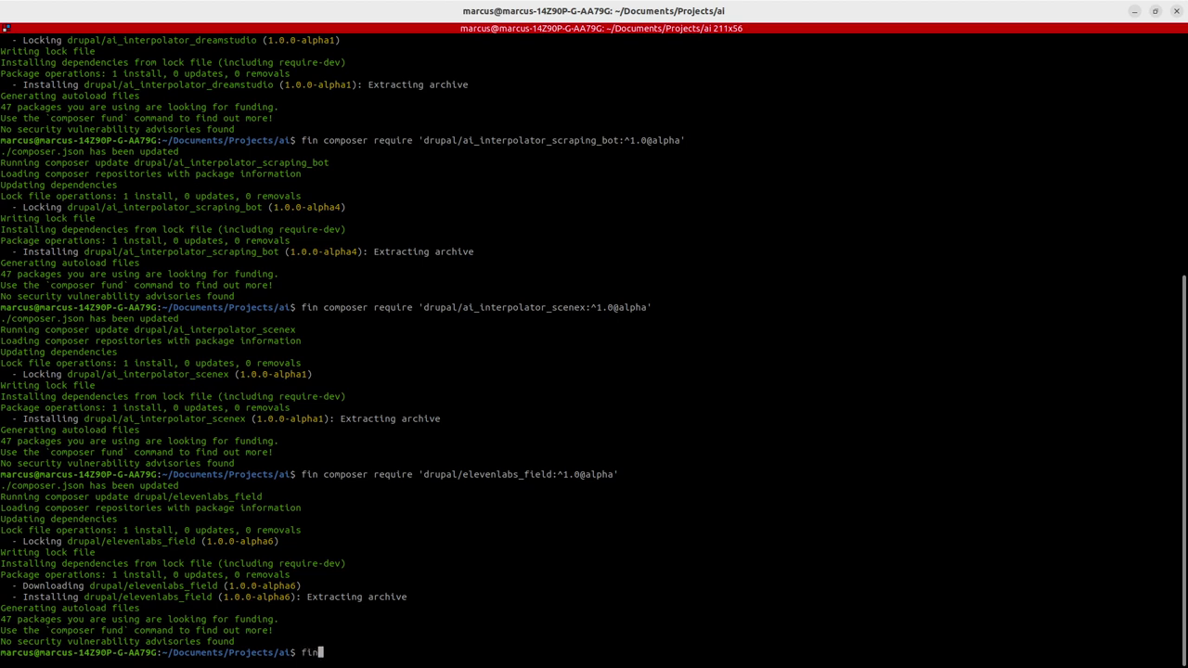
pyautogui.write(' bash cli')
pyautogui.press('Return')
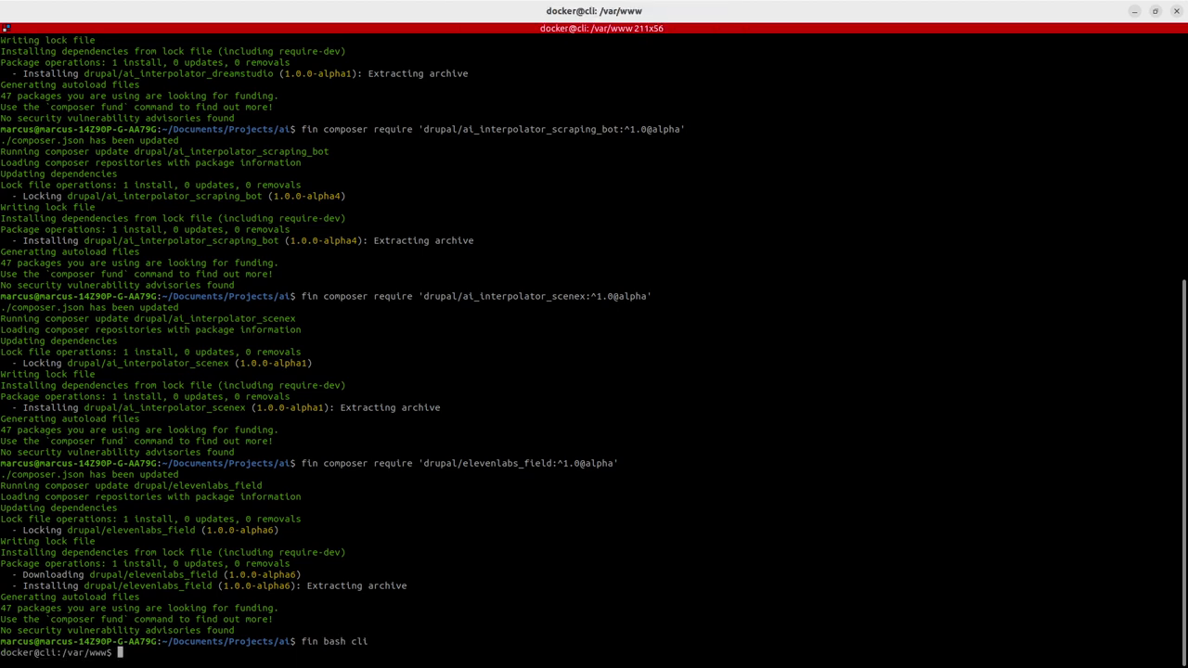
pyautogui.write('sudo apt update')
pyautogui.press('Return')
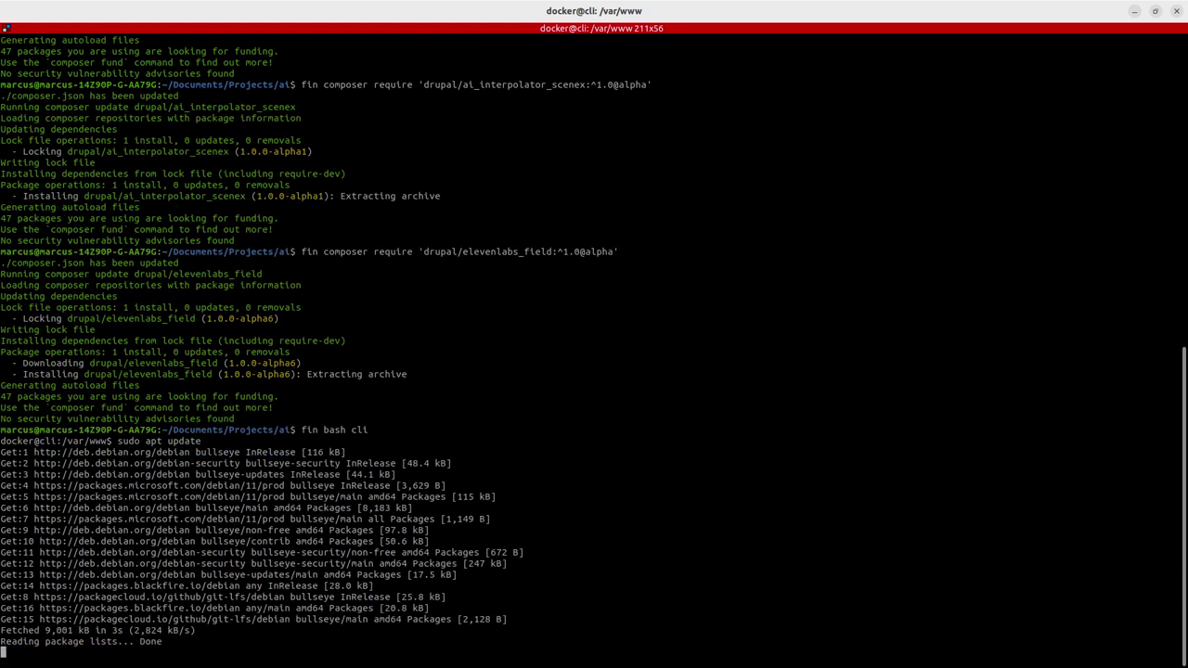
# - Install ffmpeg in the container with "sudo apt install ffmpeg", accepting the installation of the additional packages
pyautogui.press('Up')
pyautogui.press('BackSpace')
pyautogui.press('BackSpace')
pyautogui.press('BackSpace')
pyautogui.press('BackSpace')
pyautogui.press('BackSpace')
pyautogui.press('BackSpace')
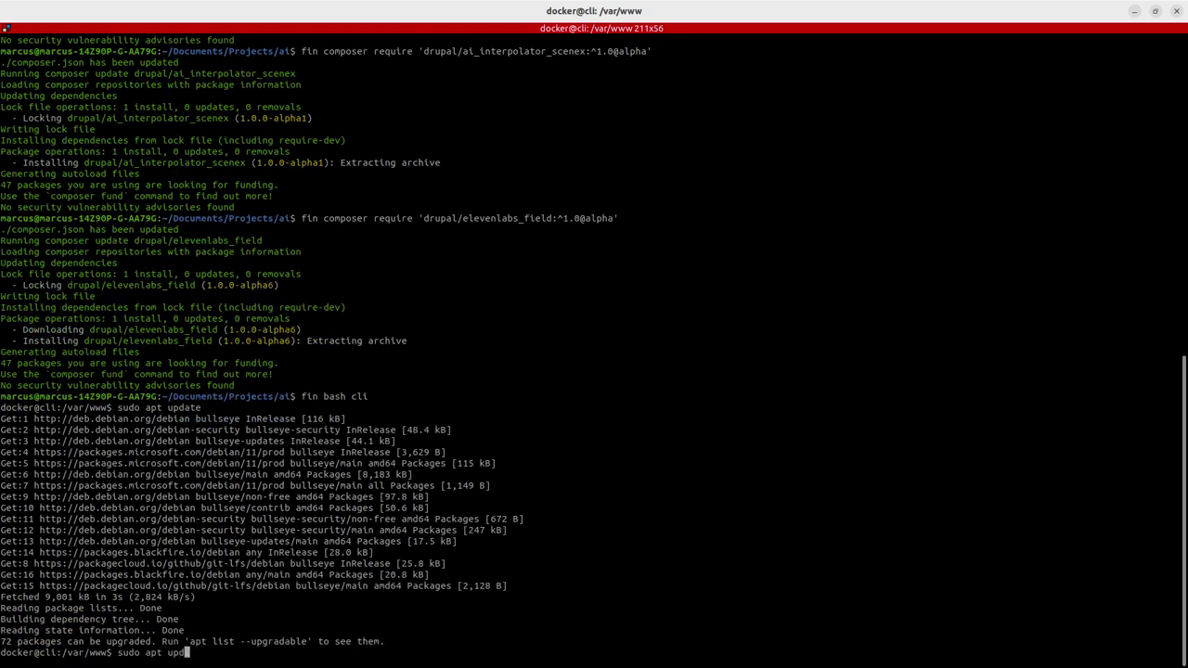
pyautogui.write('install ffmpeg')
pyautogui.press('Return')
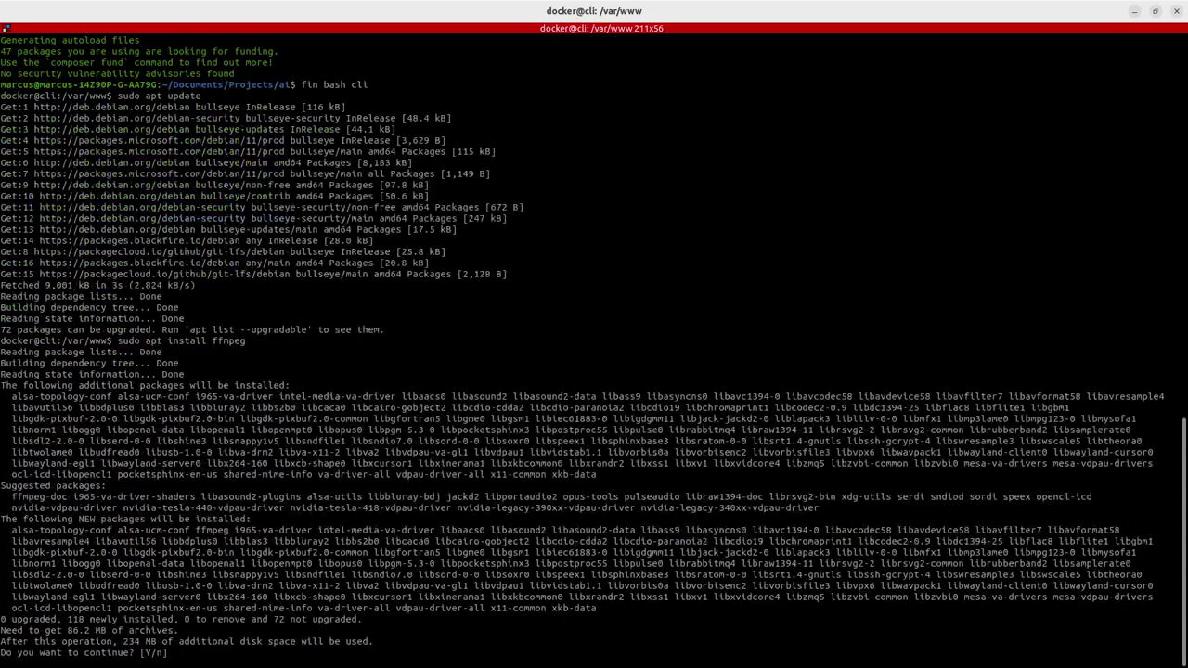
pyautogui.press('Return')
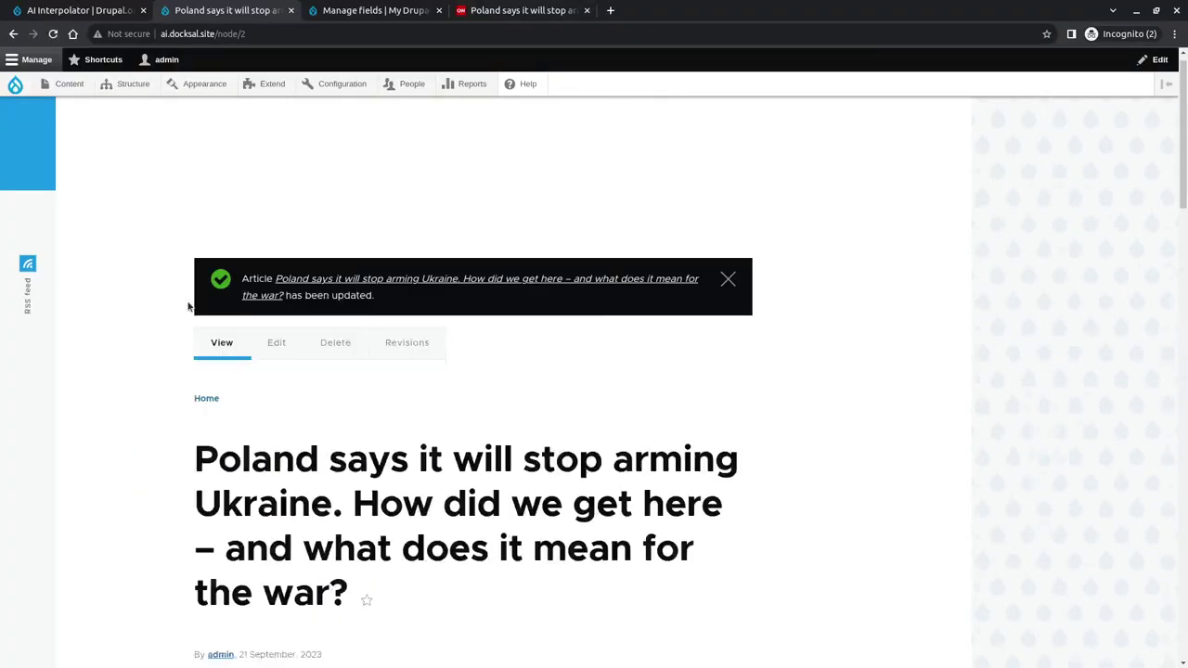
# - Switch back to the Drupal site in the browser and create an "Image Advertisement" content type with preview before submitting disabled
pyautogui.moveTo(129, 83)
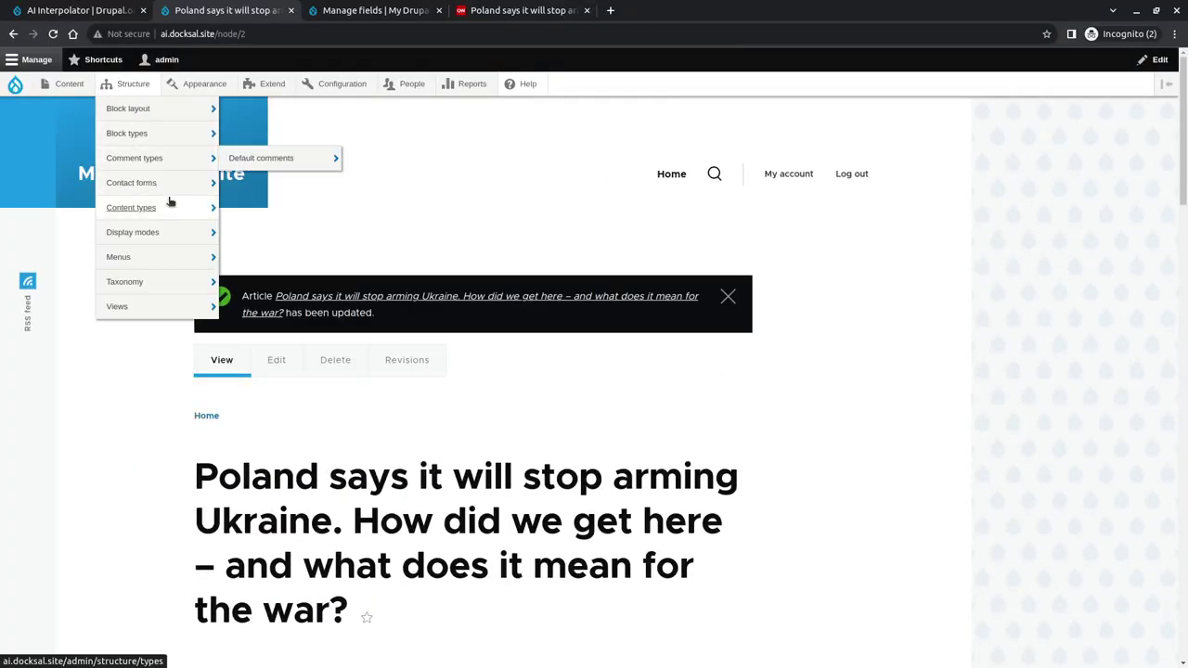
pyautogui.moveTo(170, 204)
pyautogui.click(232, 206)
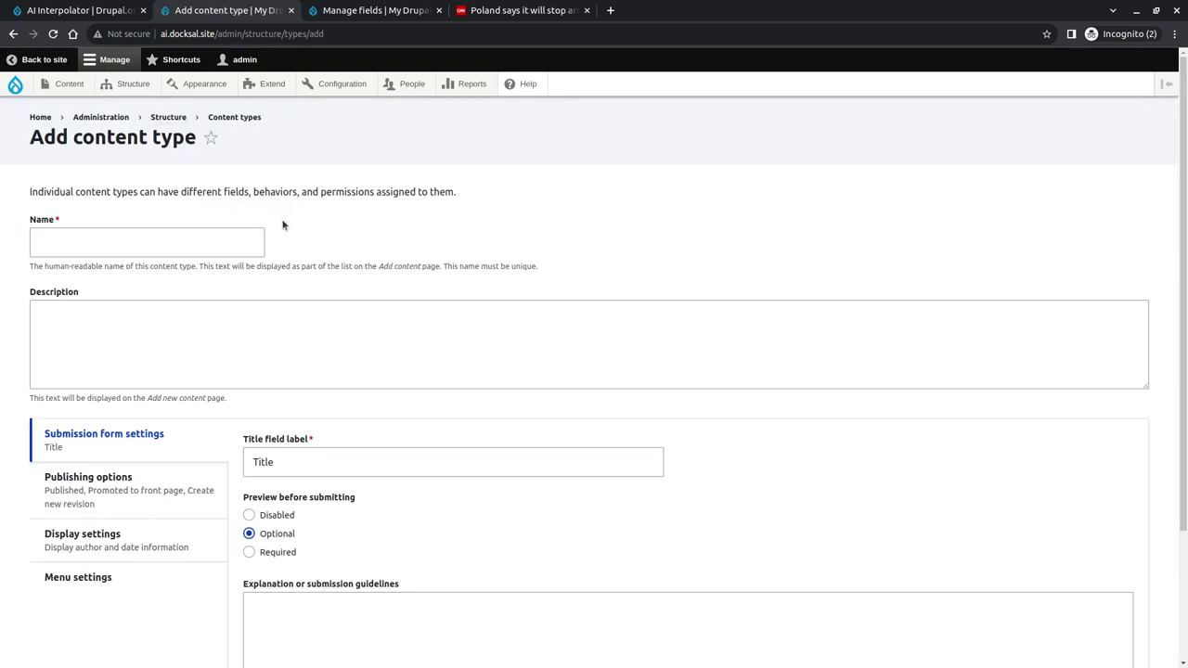
pyautogui.click(222, 244)
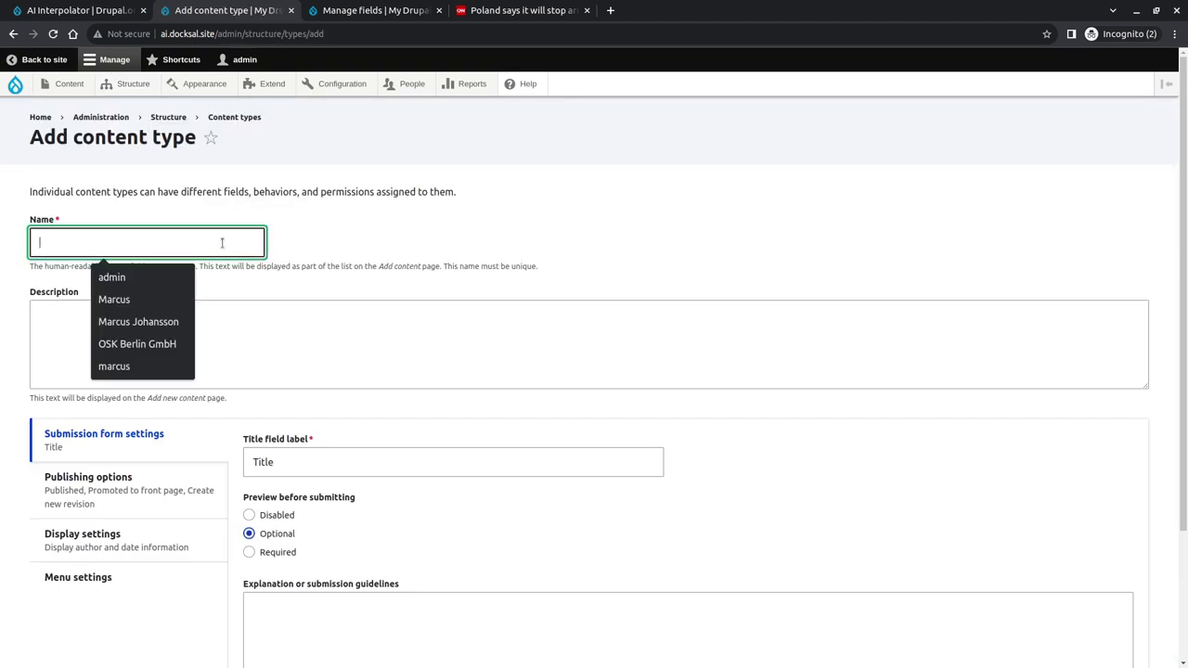
pyautogui.write('Image A')
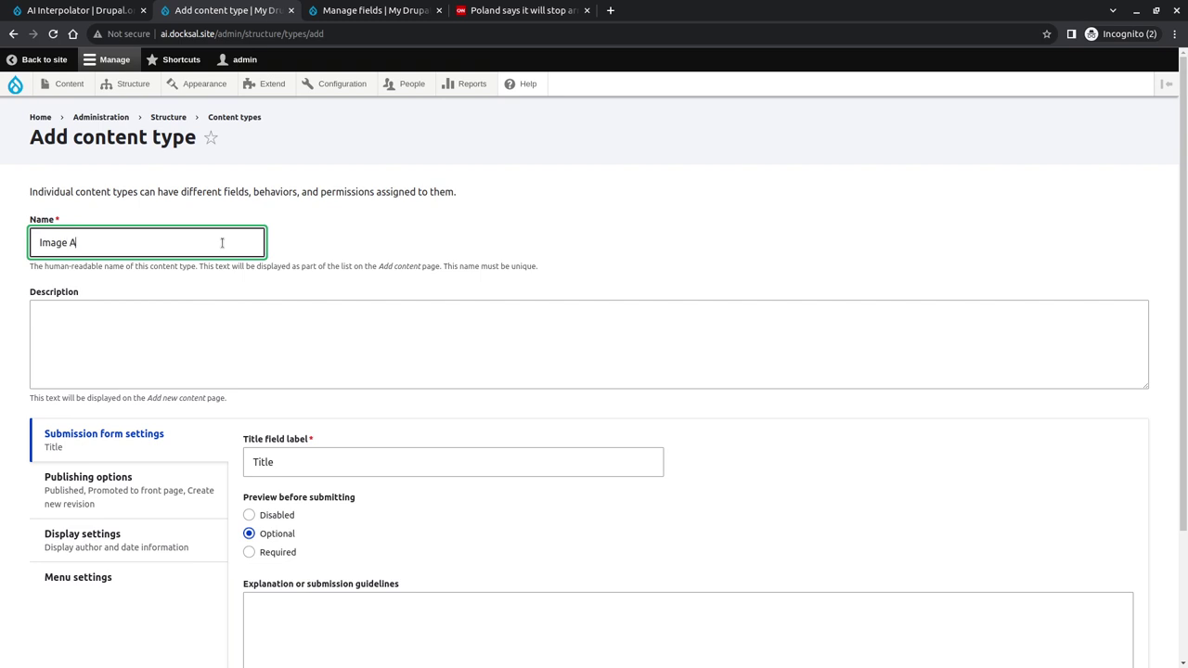
pyautogui.write('dvertisement')
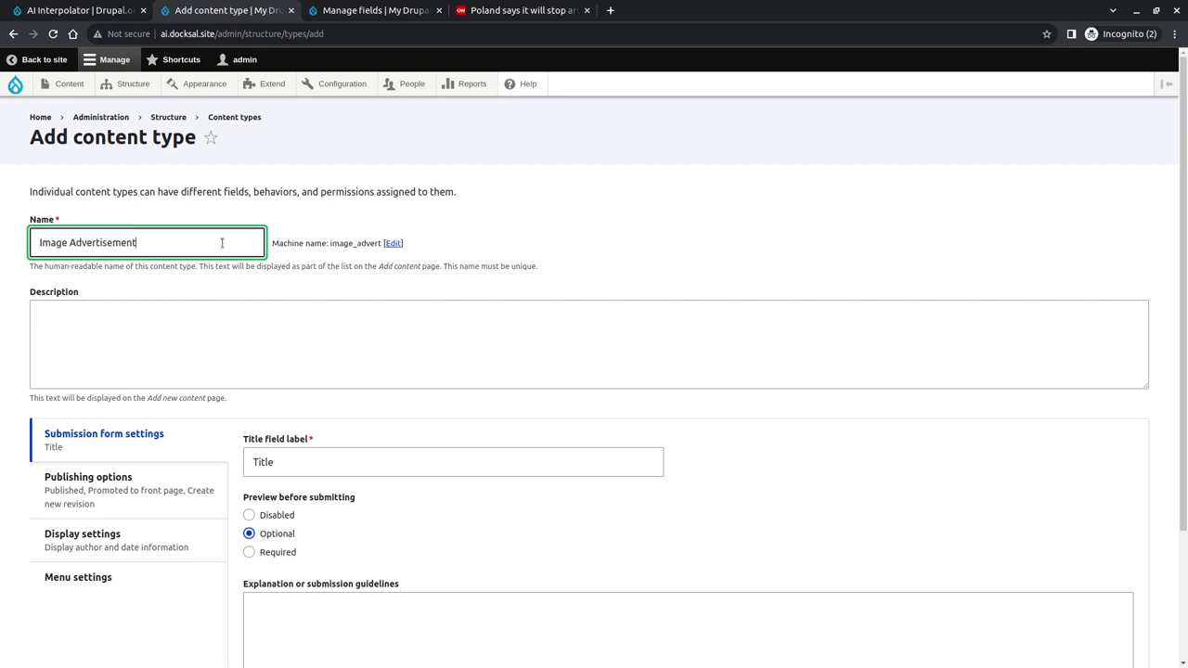
pyautogui.scroll(-3, 222, 243)
pyautogui.click(249, 347)
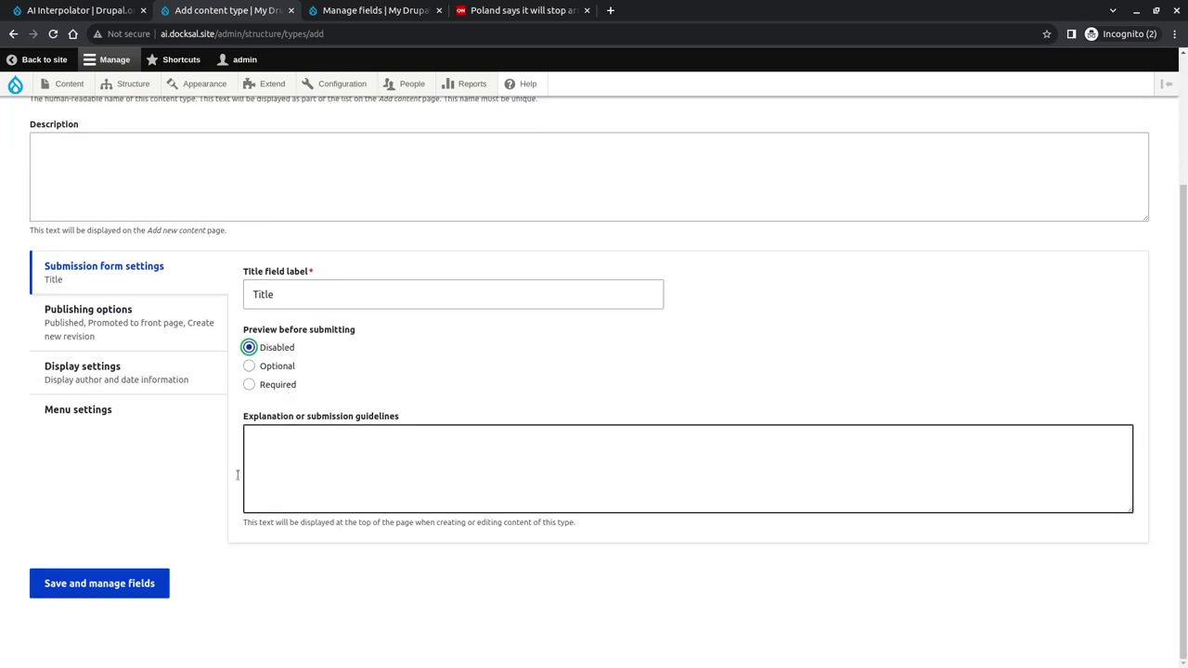
pyautogui.click(134, 585)
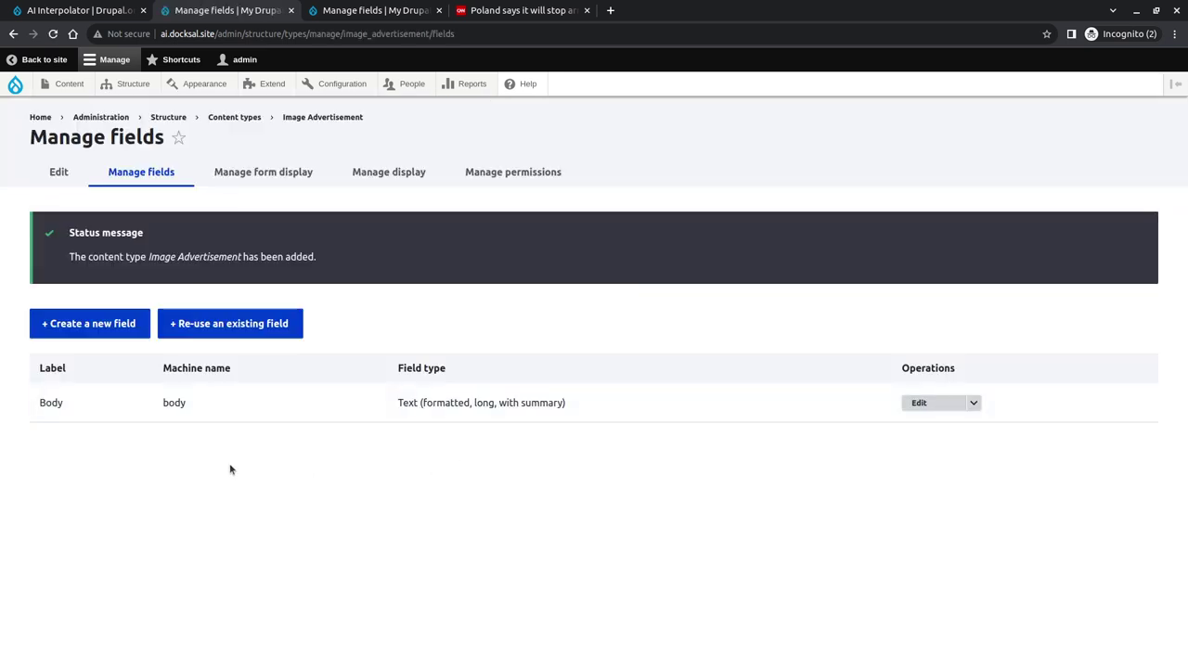
# - Delete the Body field from the Image Advertisement content type
pyautogui.click(972, 403)
pyautogui.click(950, 440)
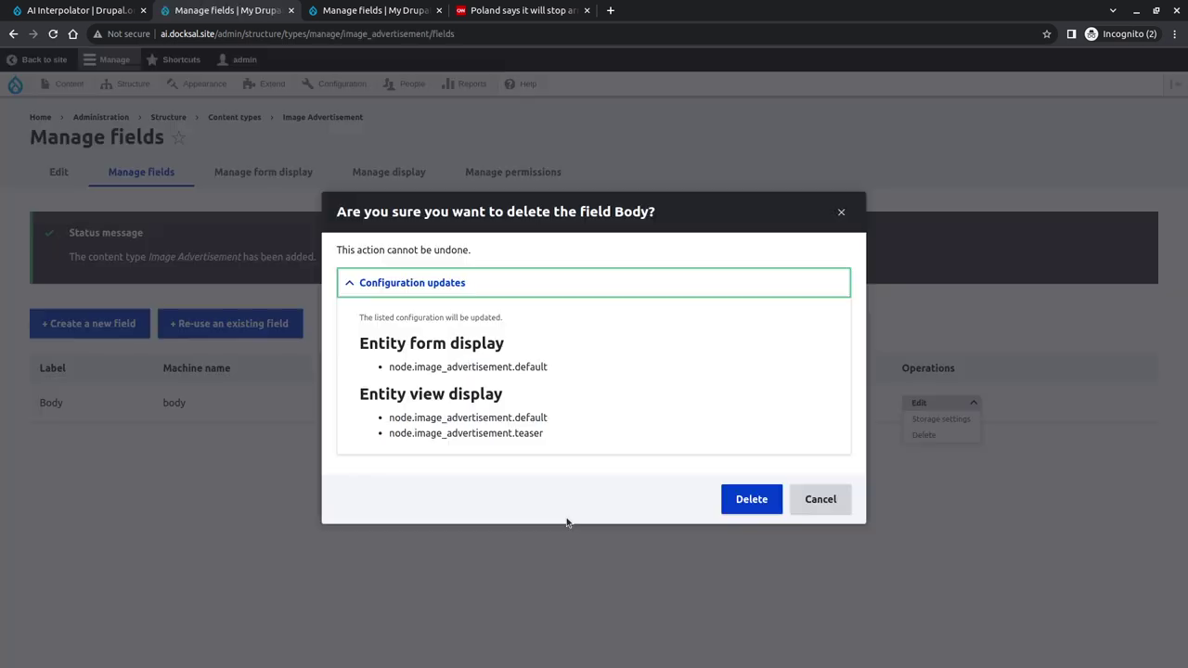
pyautogui.click(729, 499)
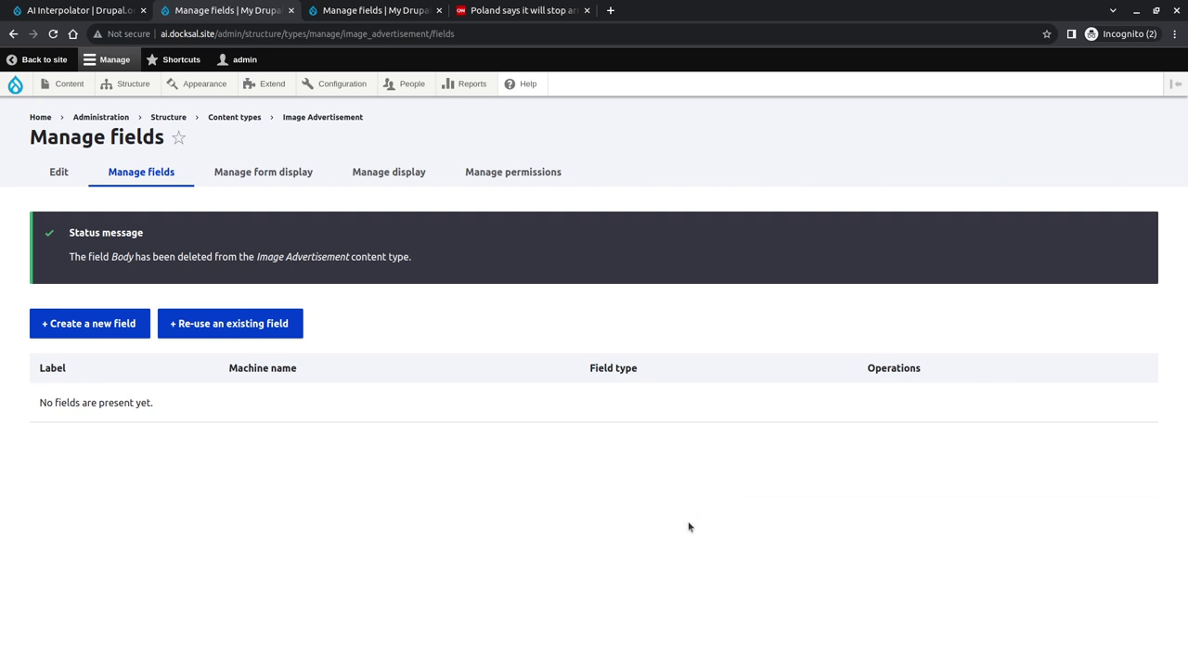
# - Add an Image field labelled "Upload Image" to the content type, keeping public file storage and one allowed value
pyautogui.click(116, 332)
pyautogui.click(149, 234)
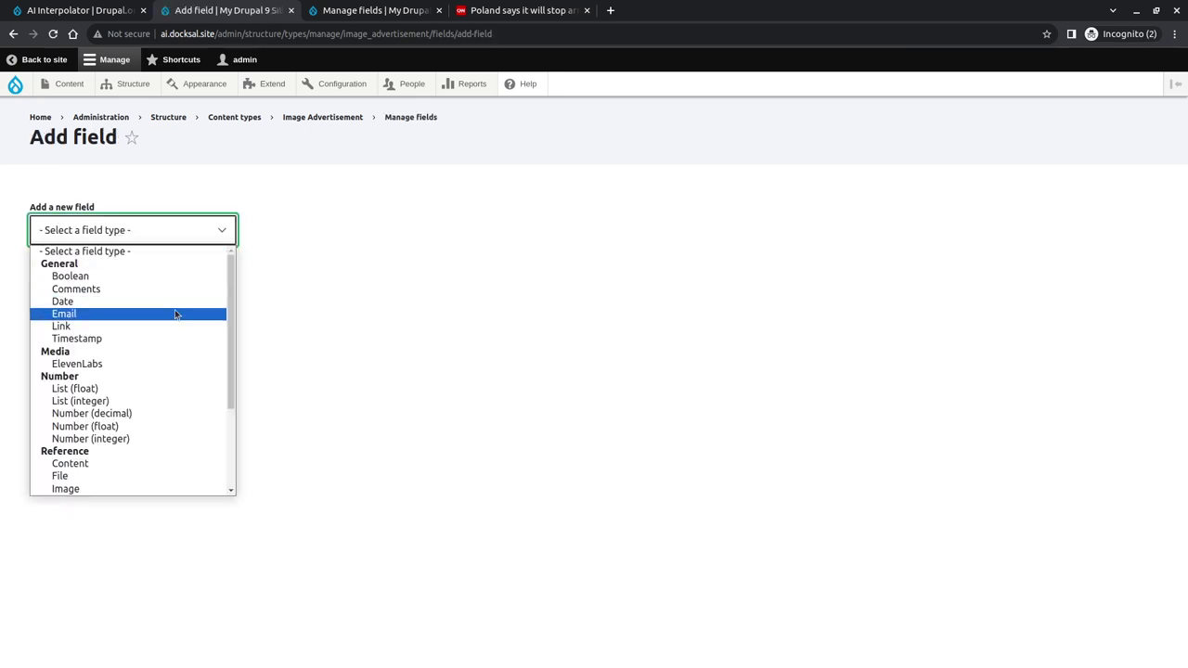
pyautogui.scroll(-3, 176, 315)
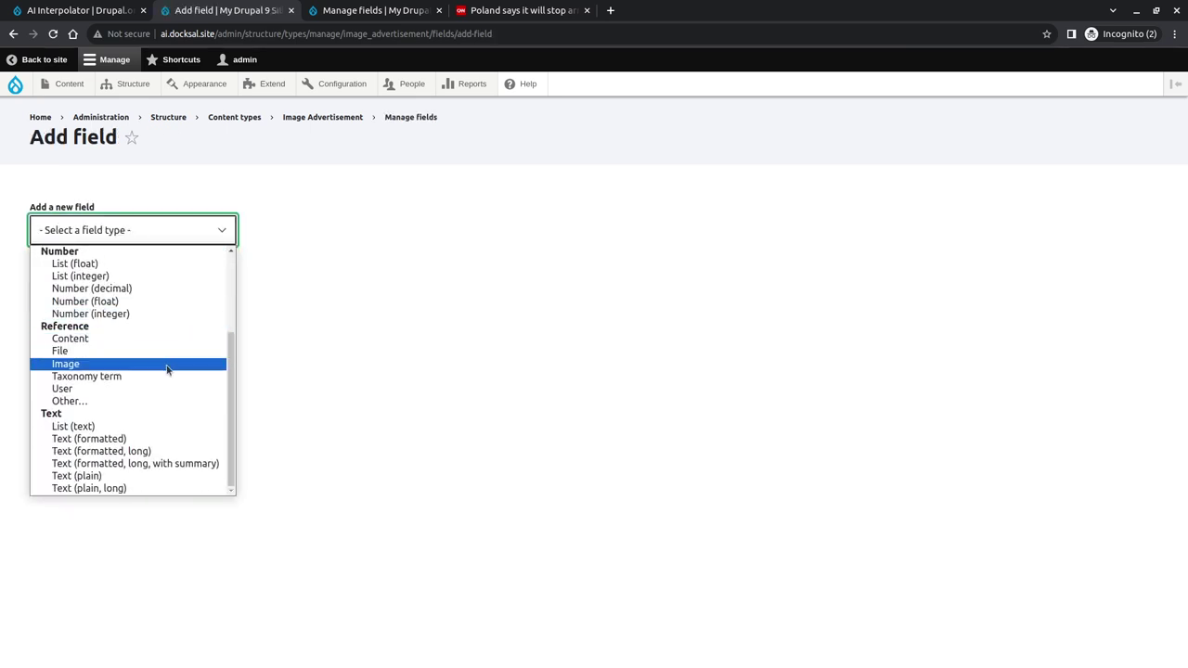
pyautogui.click(168, 368)
pyautogui.click(139, 293)
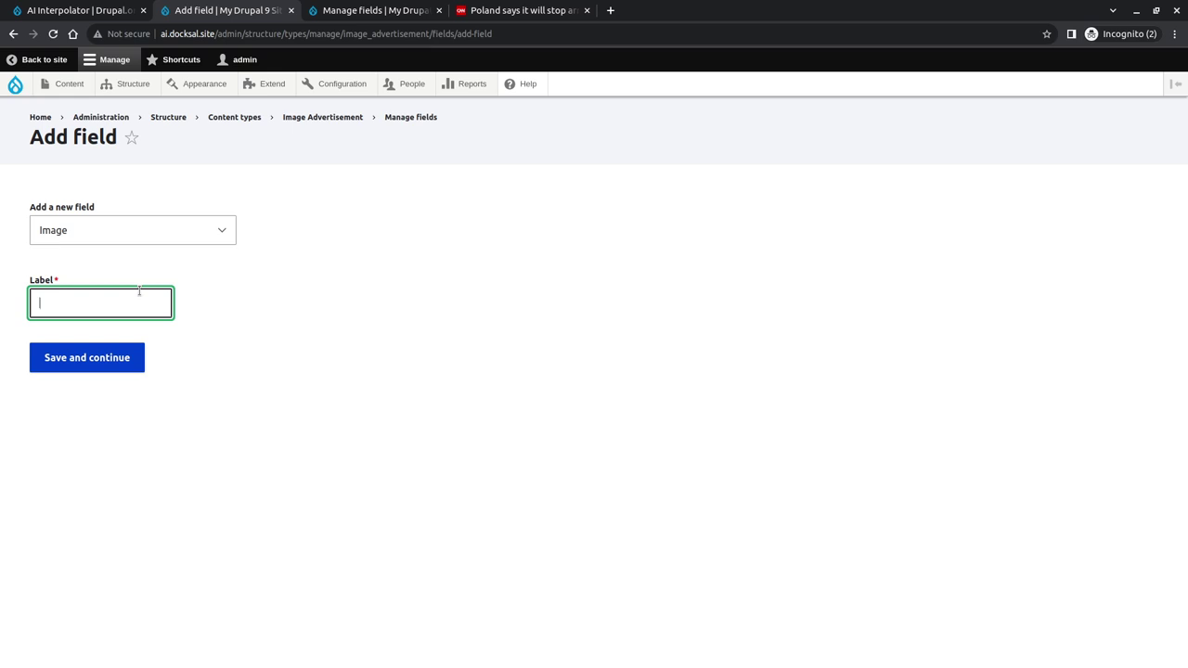
pyautogui.write('Upload Image')
pyautogui.click(111, 362)
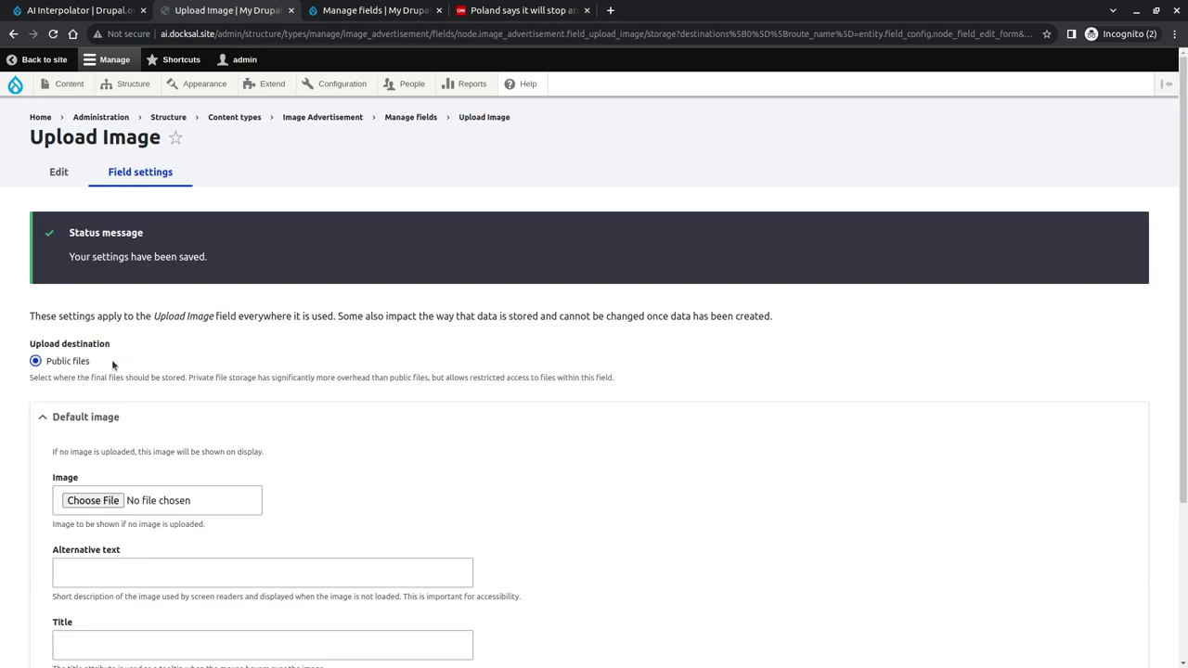
pyautogui.scroll(-5, 130, 348)
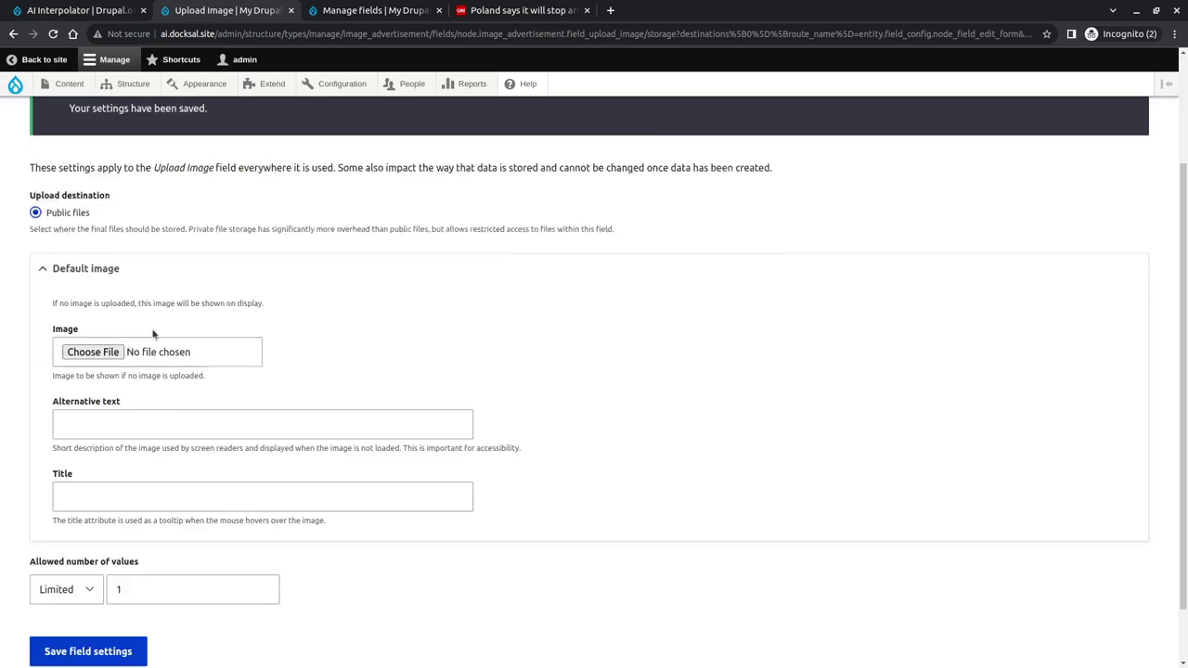
pyautogui.click(93, 583)
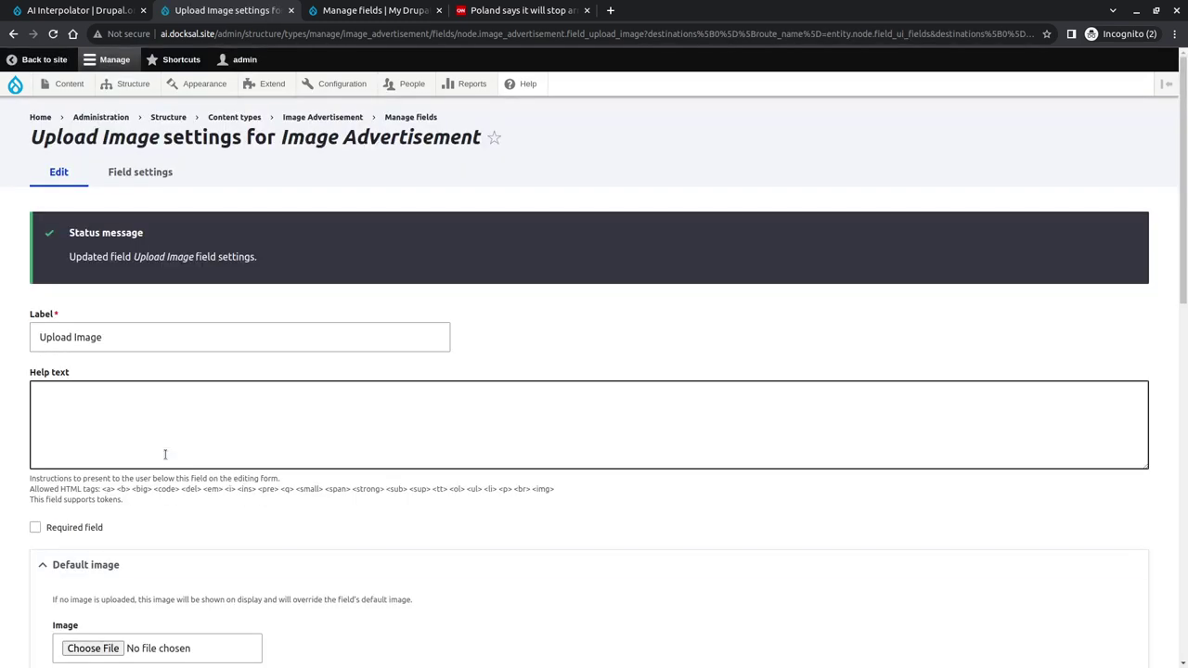
# - Disable the Alt field for Upload Image and save its settings
pyautogui.scroll(-10, 164, 455)
pyautogui.scroll(5, 181, 387)
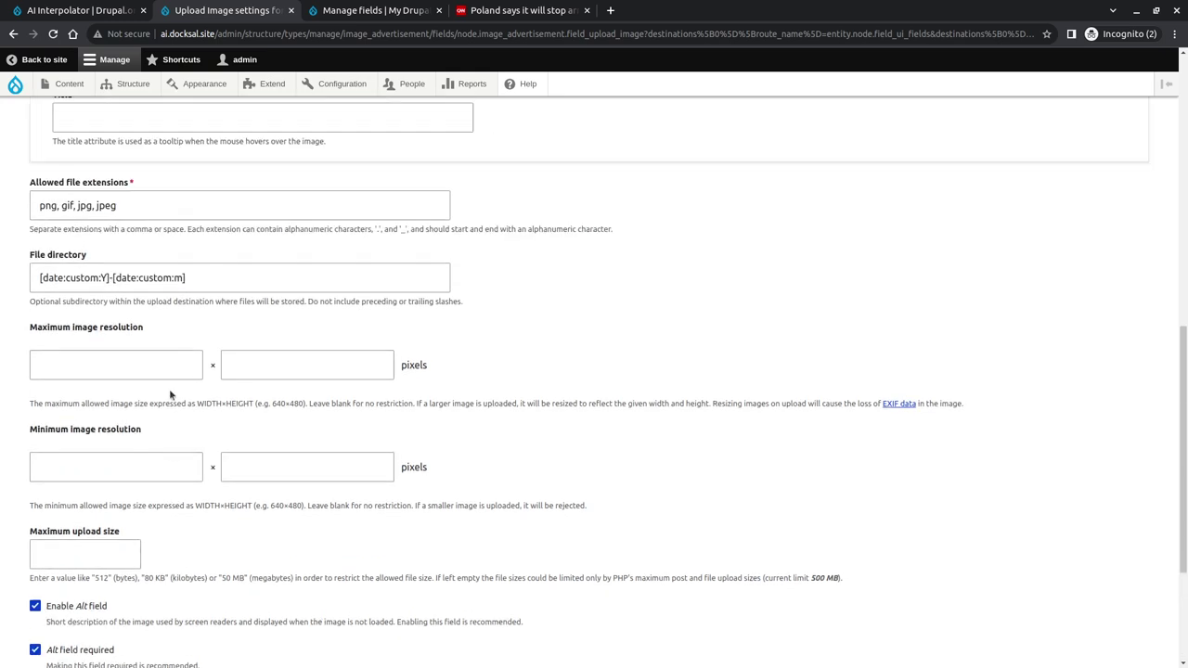
pyautogui.scroll(-3, 171, 253)
pyautogui.click(99, 466)
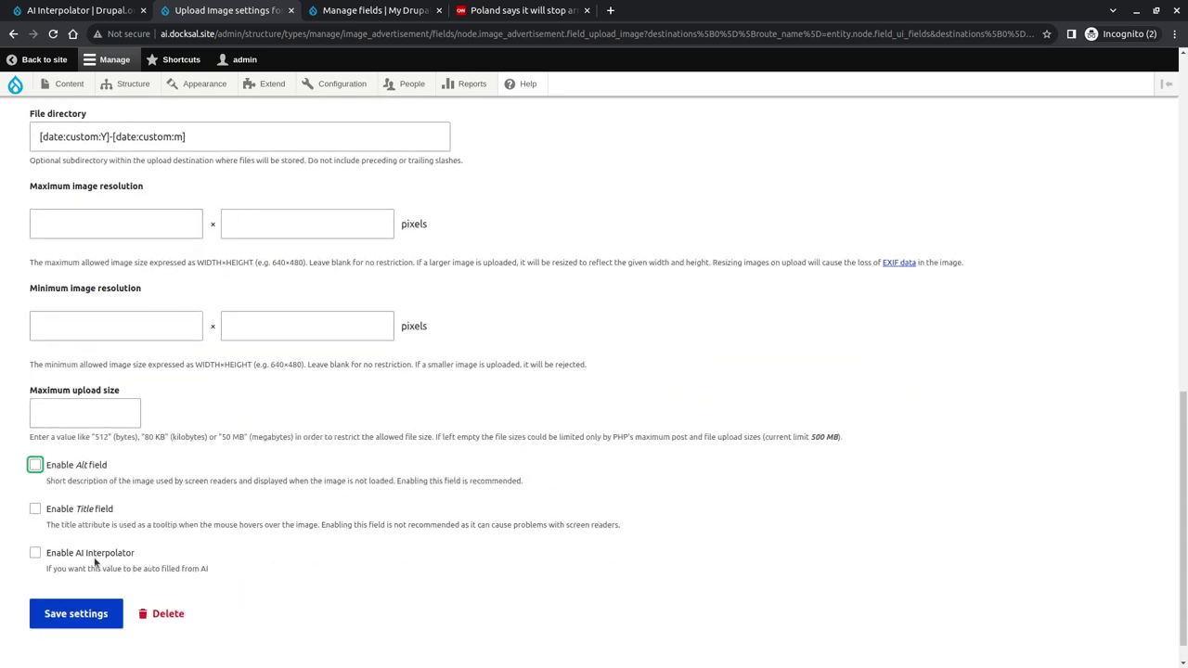
pyautogui.click(80, 613)
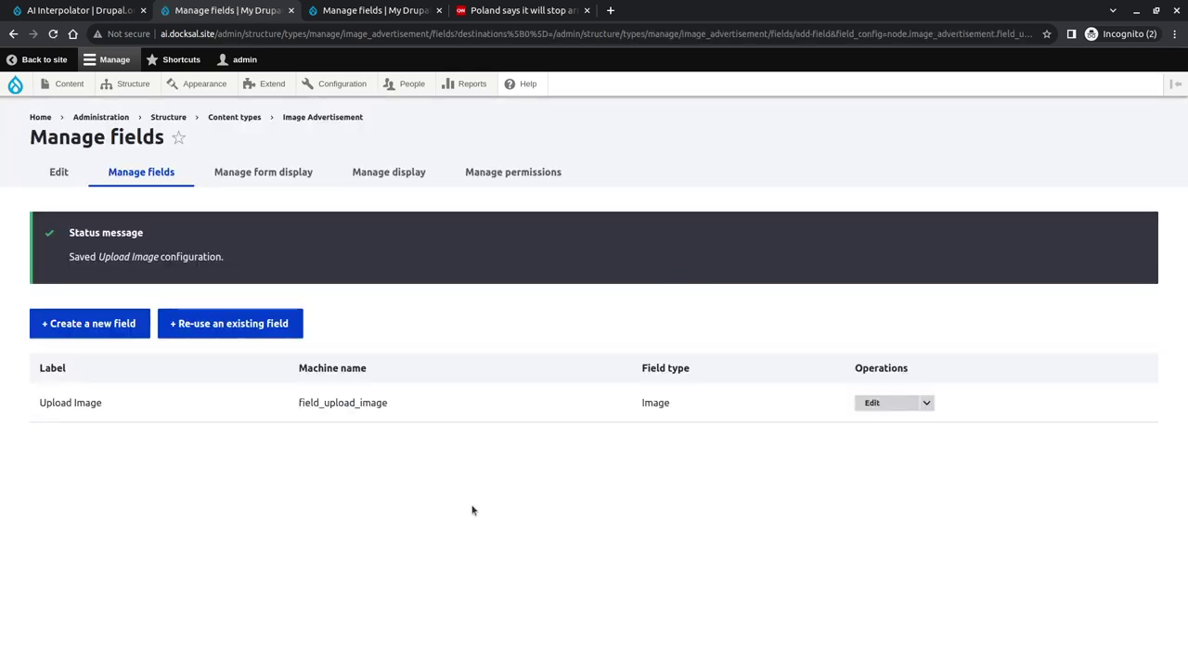
# - Add a Text (formatted, long) field labelled "Image Description" to the content type, keeping the limit of one value
pyautogui.click(109, 325)
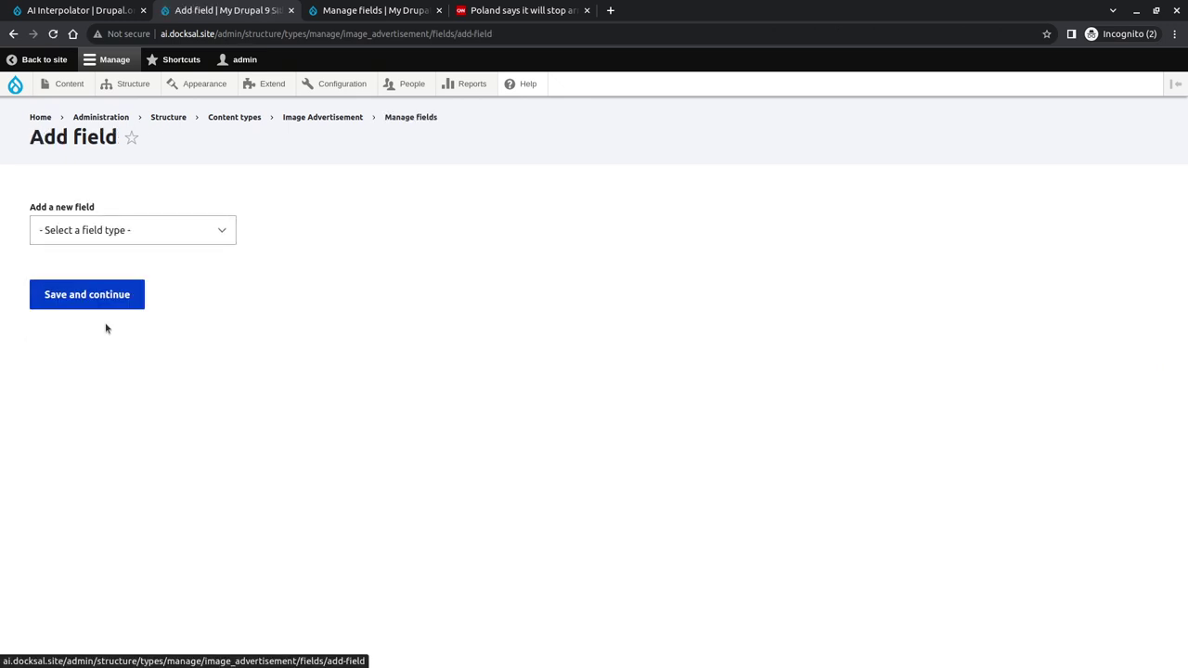
pyautogui.click(144, 232)
pyautogui.scroll(-3, 163, 335)
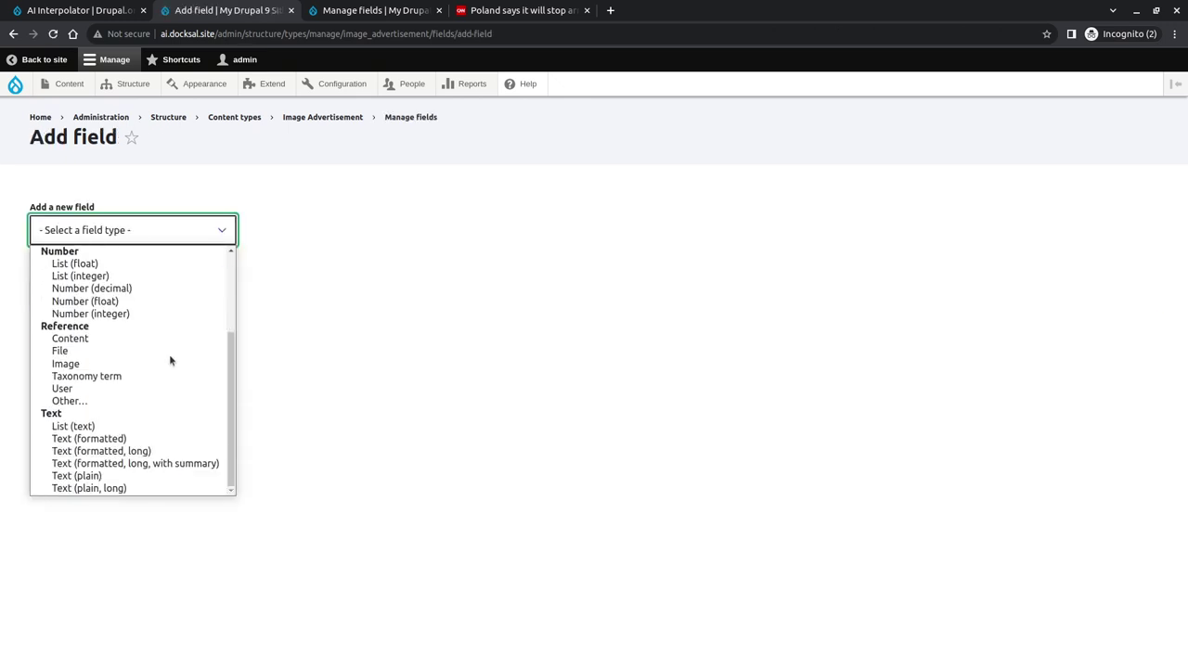
pyautogui.click(95, 449)
pyautogui.click(126, 294)
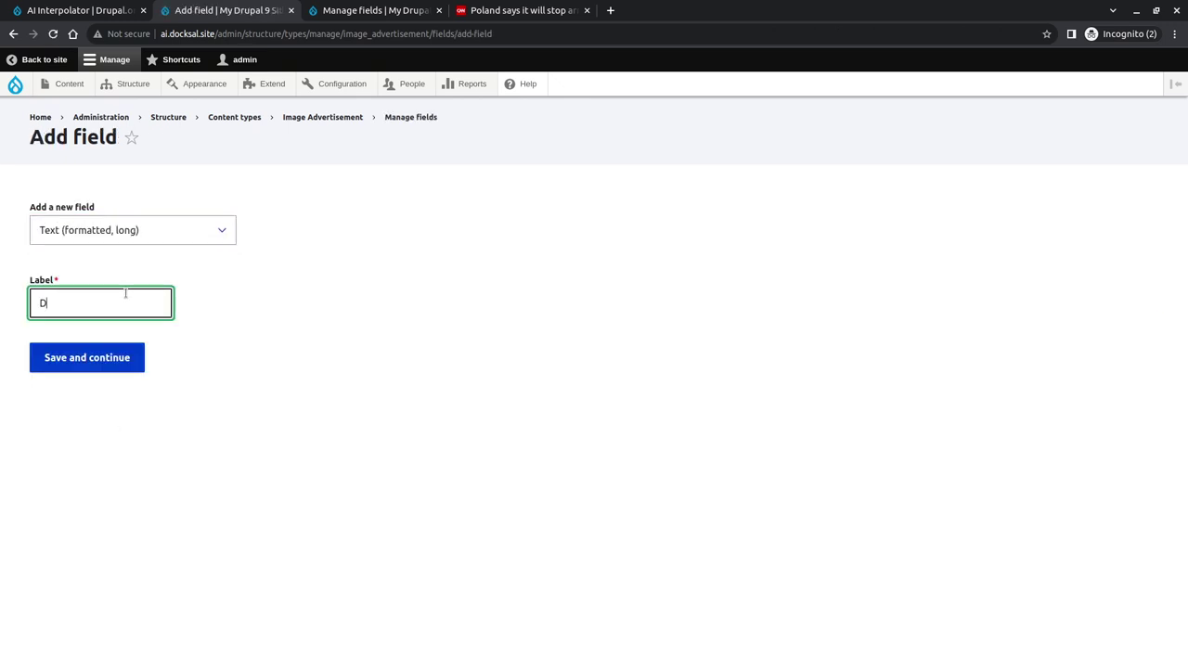
pyautogui.write('Descri')
pyautogui.hotkey('ctrl', 'a')
pyautogui.write('Image ')
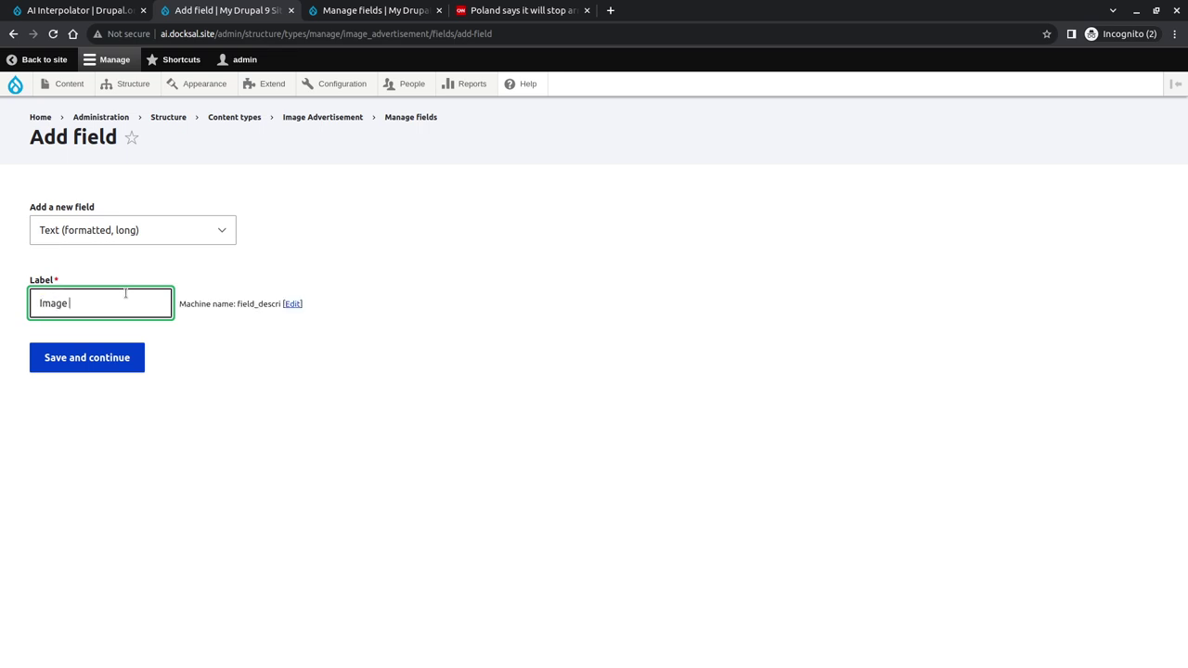
pyautogui.write('Description')
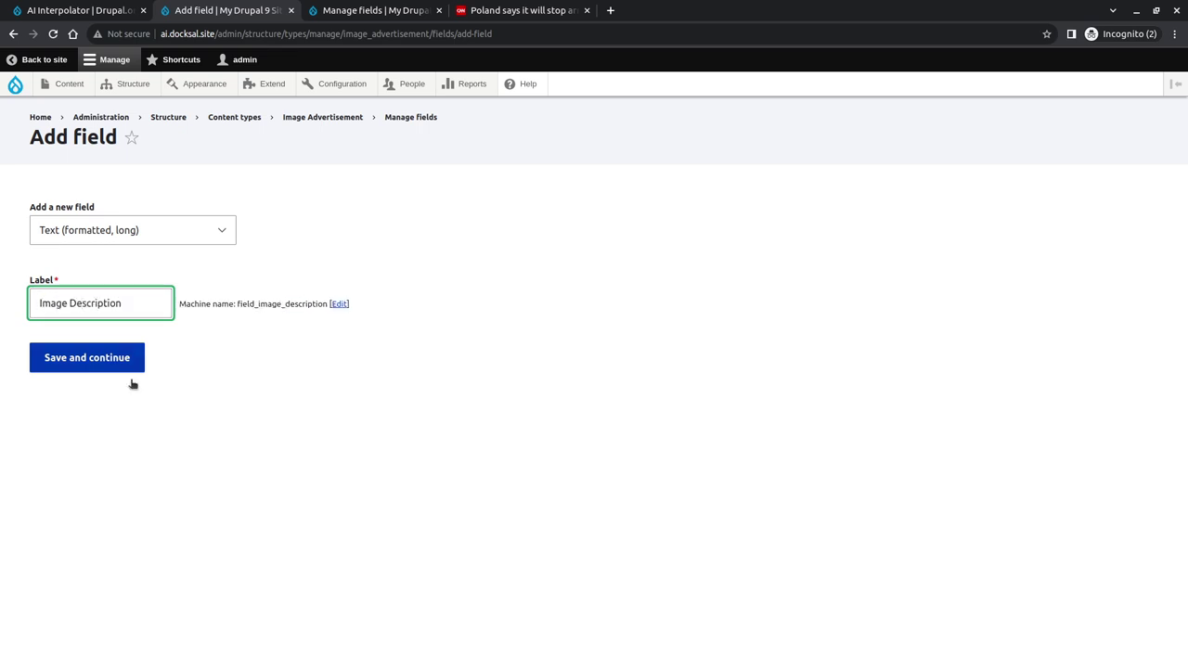
pyautogui.click(113, 365)
pyautogui.click(96, 433)
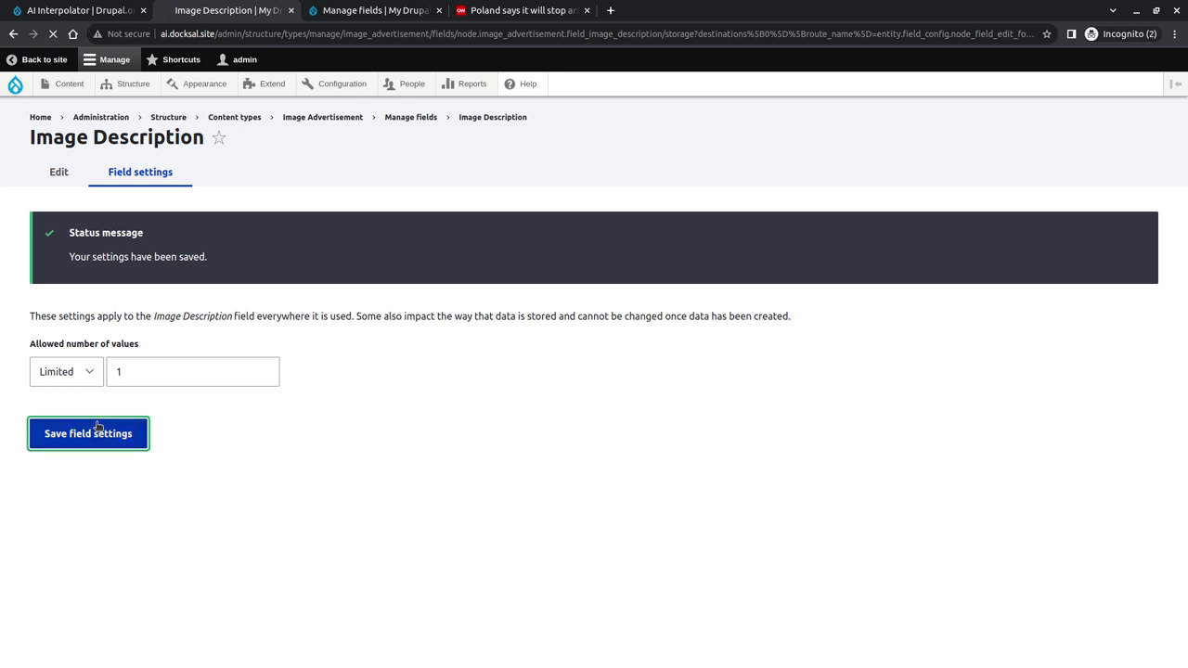
# - Restrict the Image Description field to the Basic HTML text format and enable AI Interpolator for it
pyautogui.scroll(-3, 111, 387)
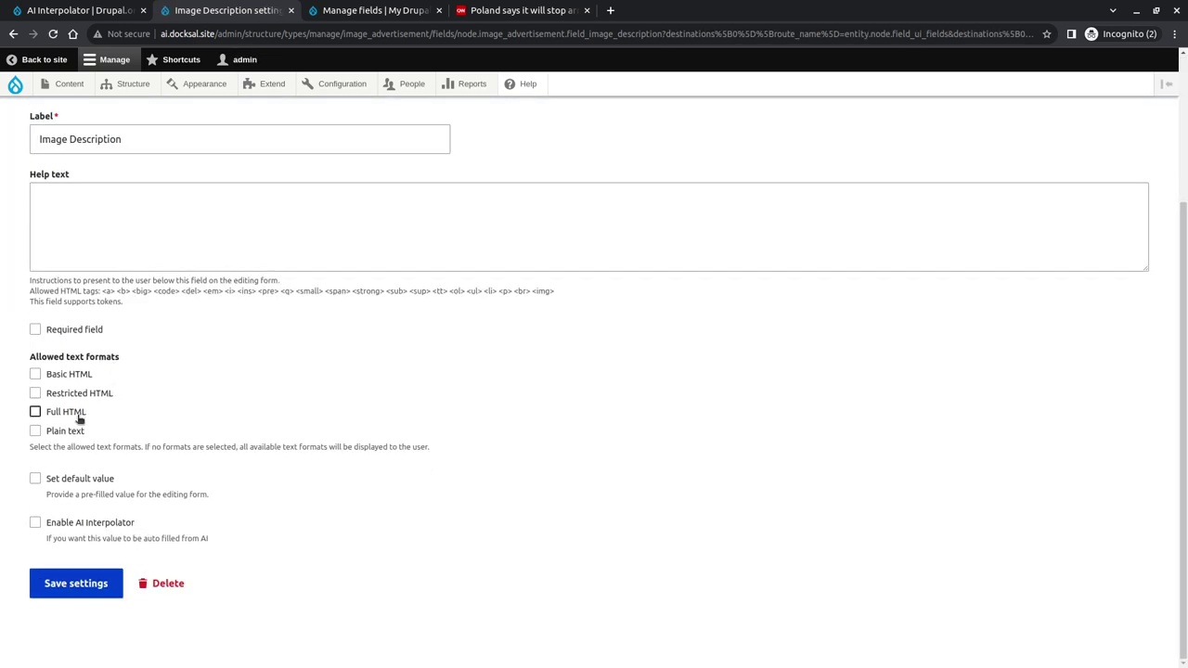
pyautogui.click(80, 374)
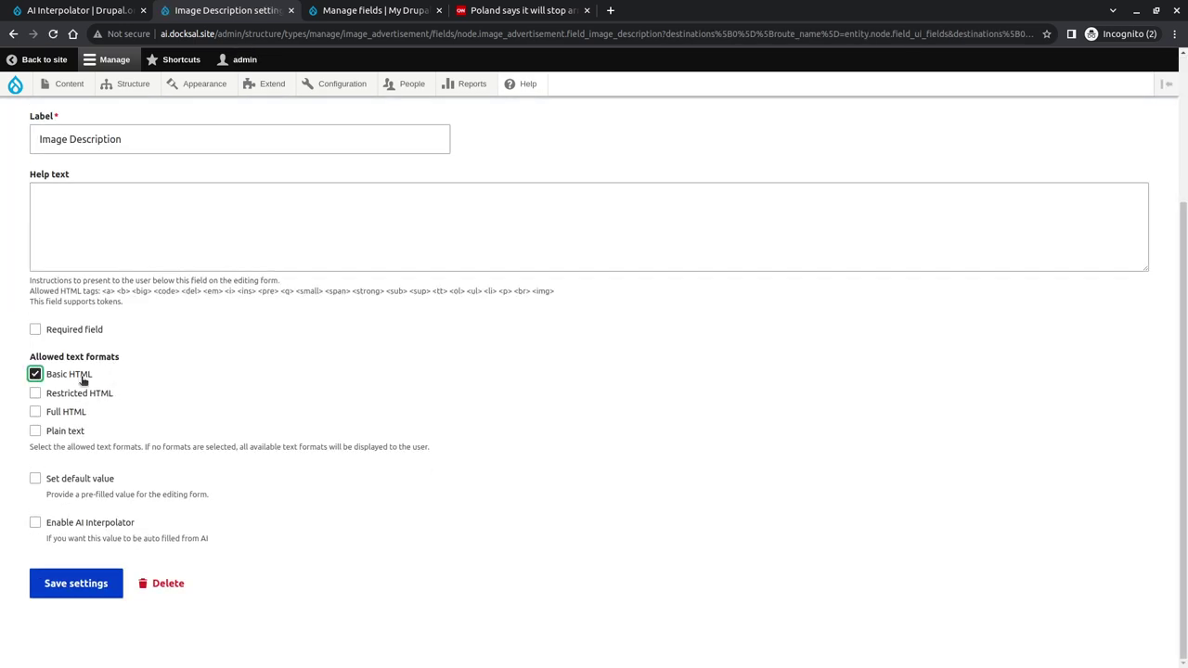
pyautogui.click(101, 525)
pyautogui.scroll(-5, 252, 377)
pyautogui.scroll(2, 247, 343)
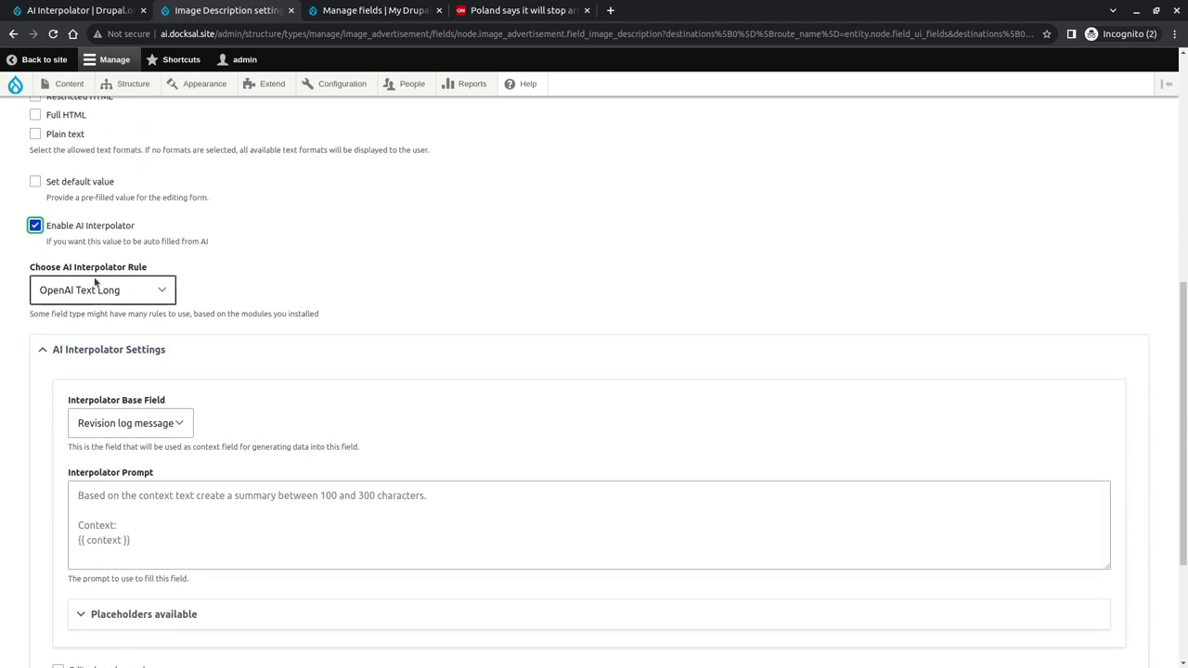
# - Choose the SceneX Image Description rule for the Image Description field and view the SceneX API key settings in a separate tab
pyautogui.click(96, 290)
pyautogui.click(100, 324)
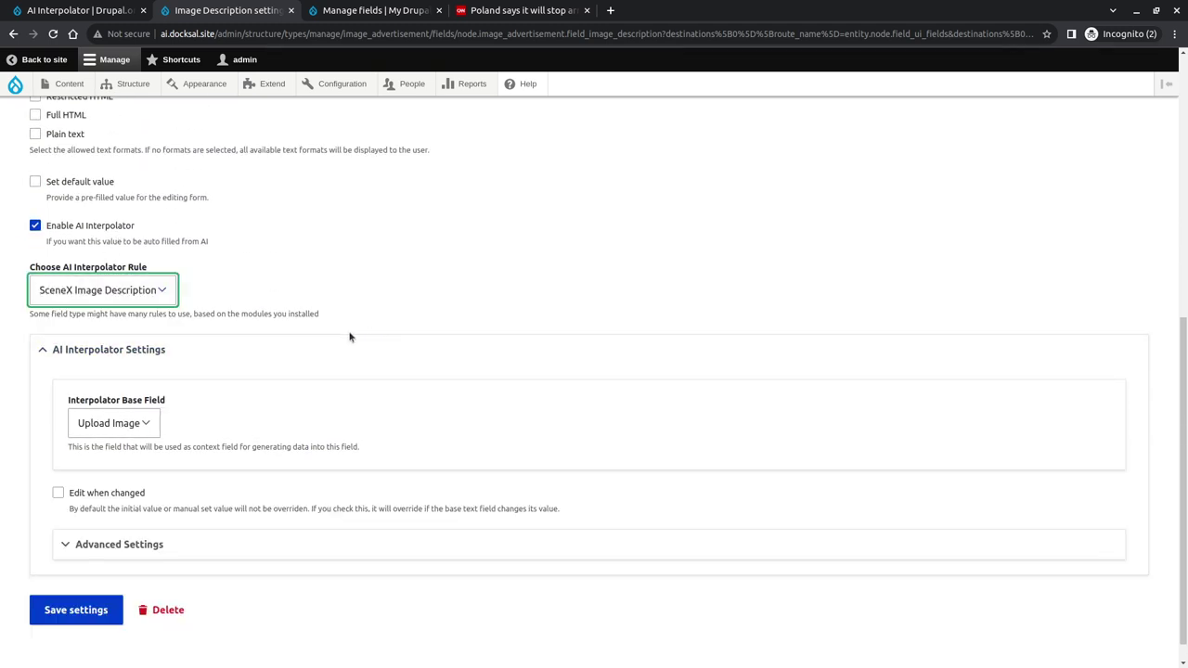
pyautogui.moveTo(356, 82)
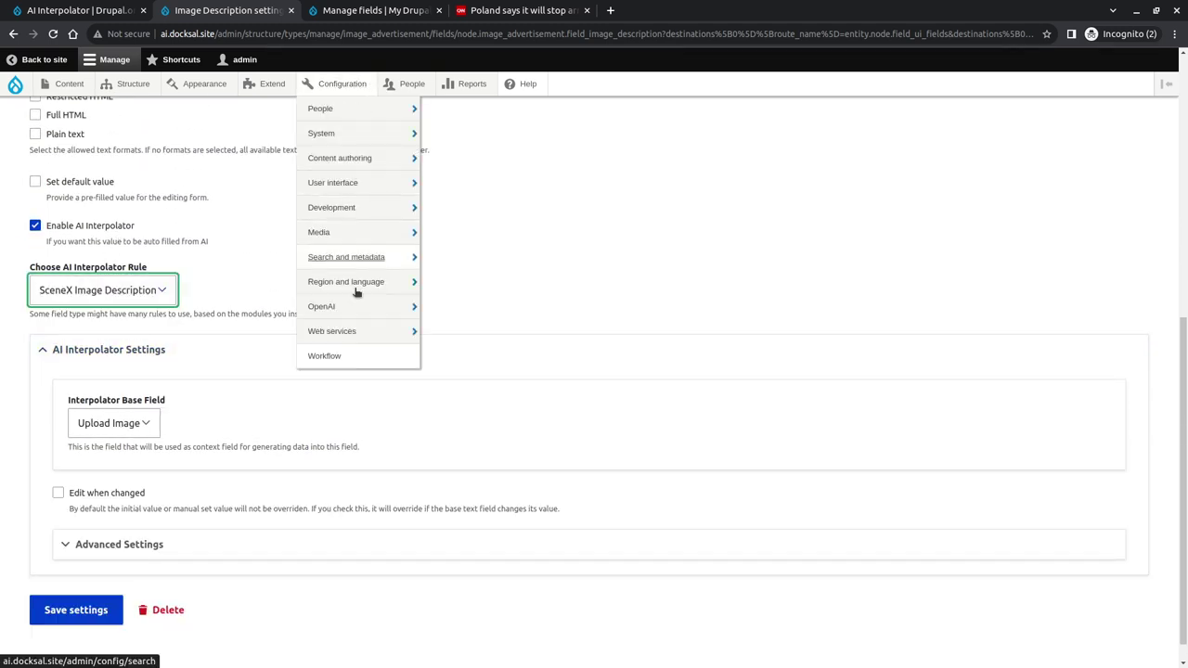
pyautogui.moveTo(358, 335)
pyautogui.click(493, 382)
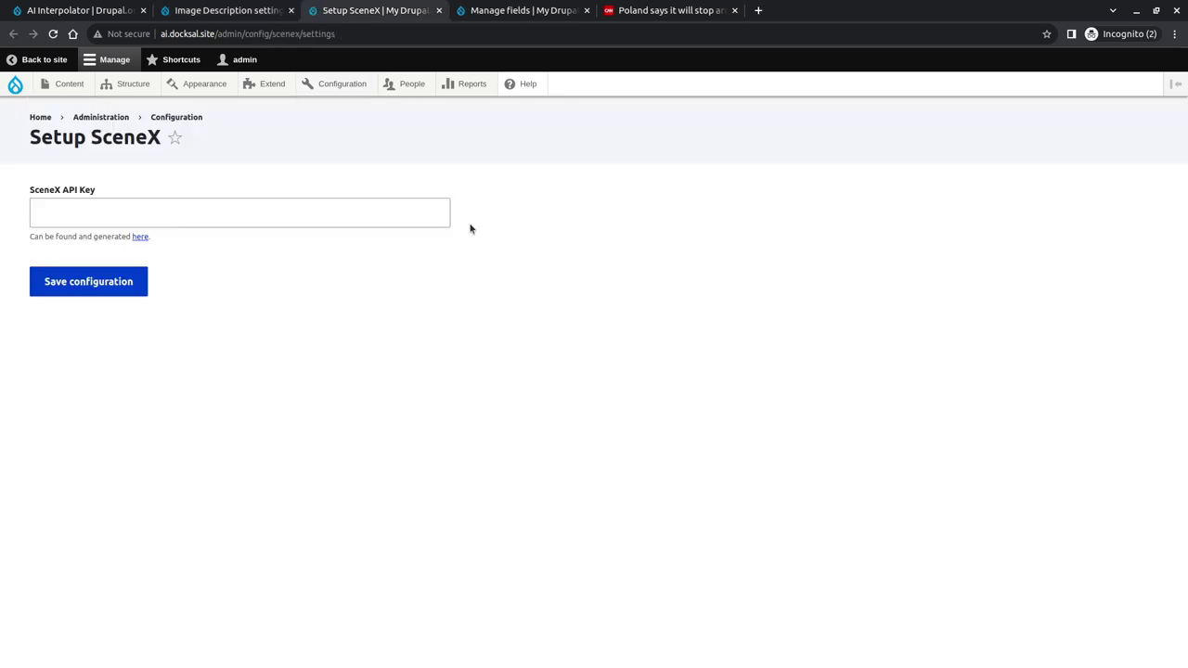
pyautogui.moveTo(387, 21); pyautogui.dragTo(574, 130)
pyautogui.hotkey('alt', 'Tab')
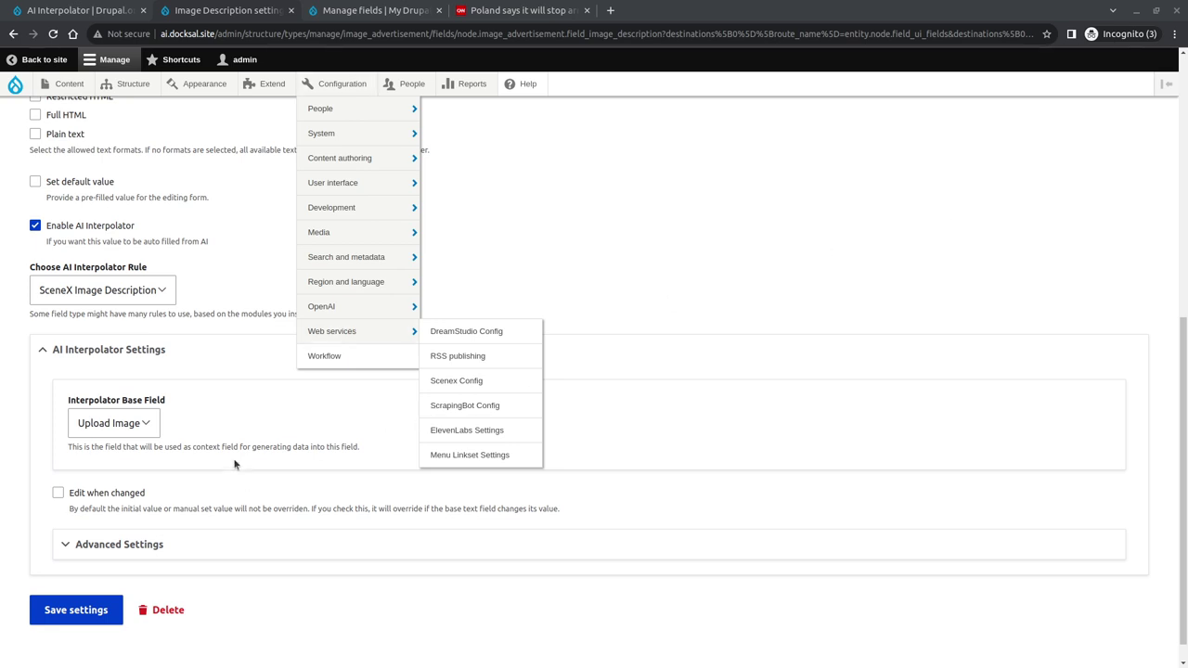
# - Set the Image Description field's Interpolator Worker to Batch in its advanced settings and save the field settings
pyautogui.click(192, 546)
pyautogui.moveTo(286, 89)
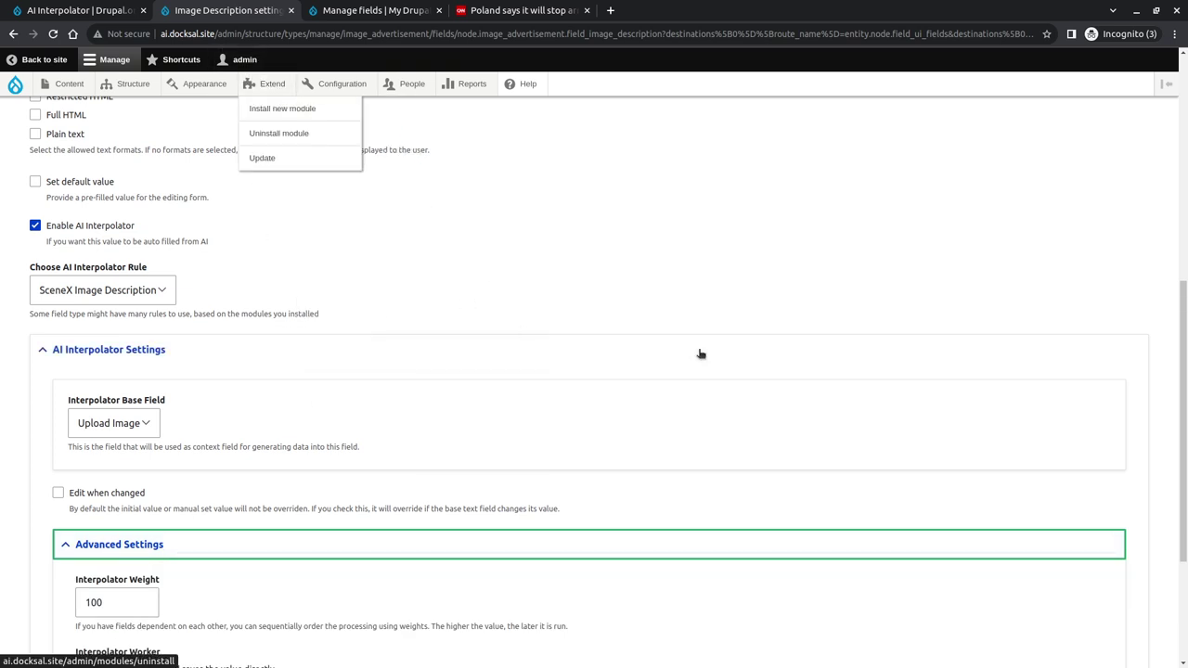
pyautogui.click(734, 241)
pyautogui.scroll(-3, 524, 415)
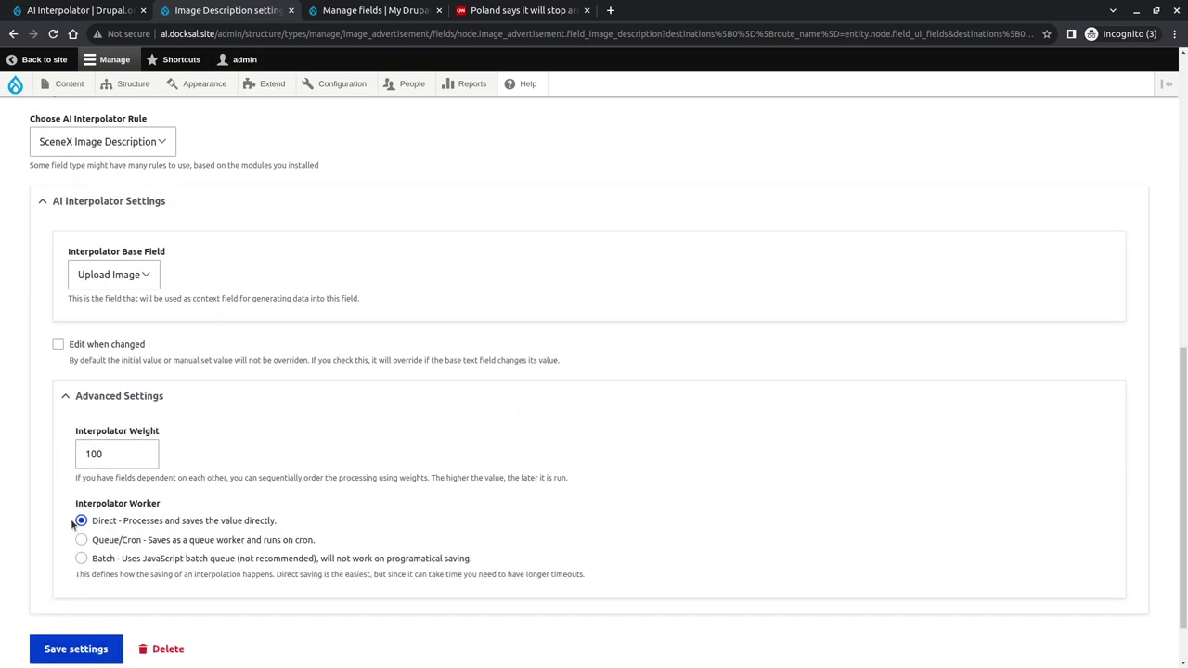
pyautogui.click(81, 558)
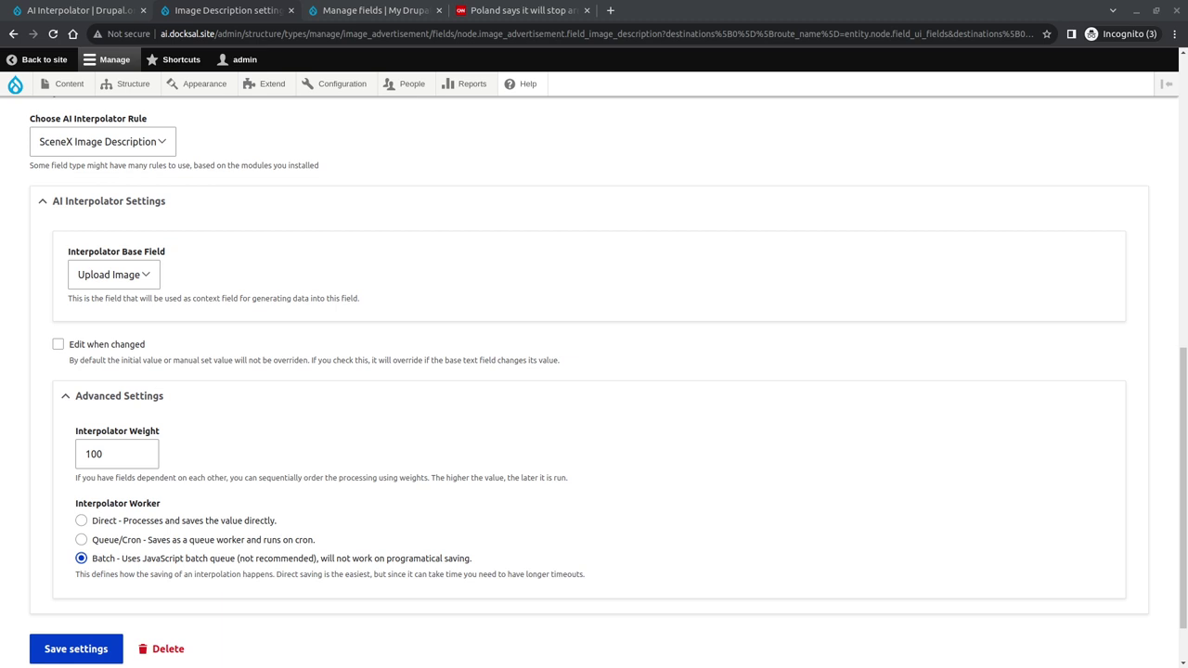
pyautogui.click(80, 648)
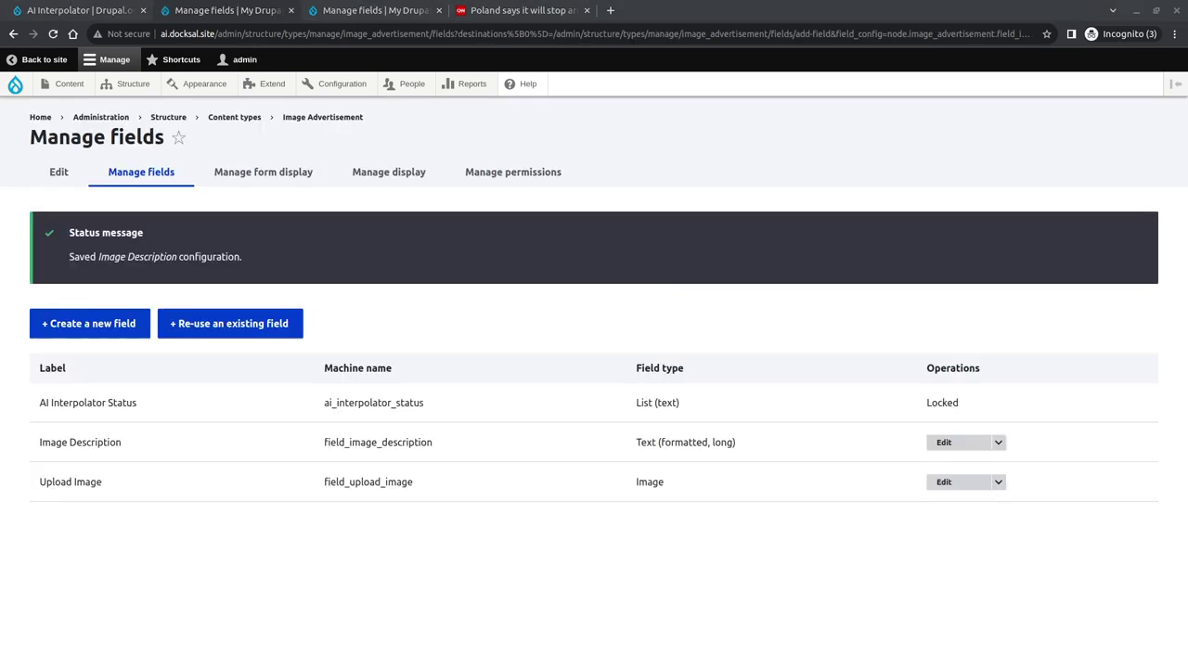
pyautogui.hotkey('ctrl', 'w')
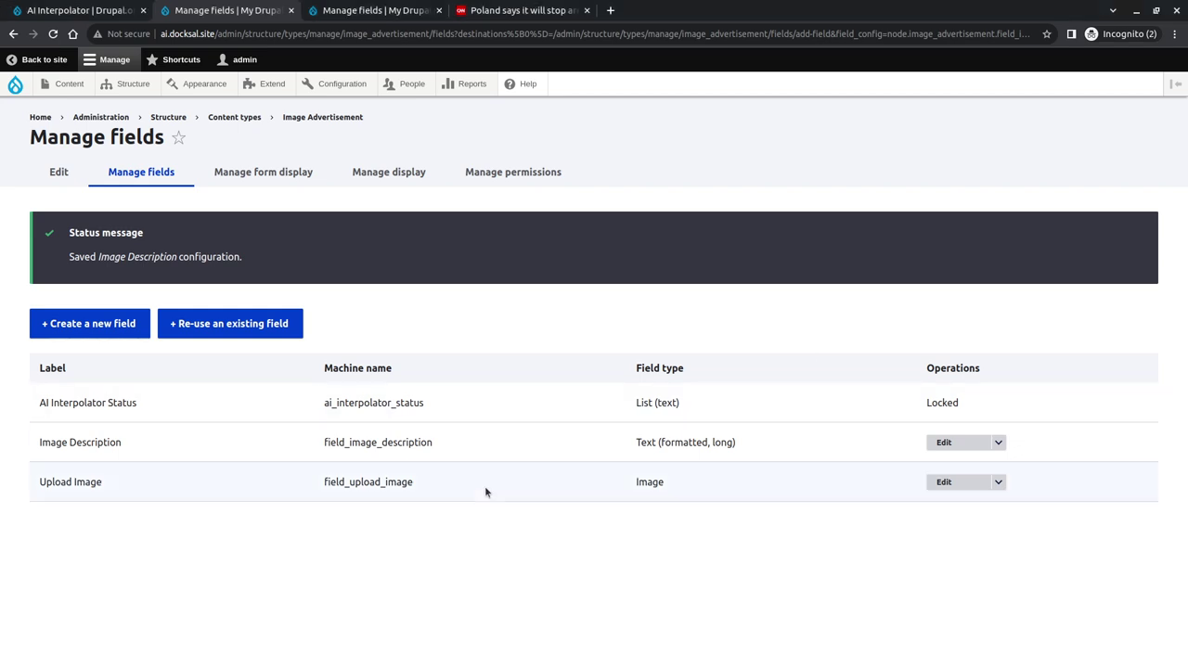
# - Start a new Image Advertisement content item in the browser tab that holds the Article field list
pyautogui.click(362, 10)
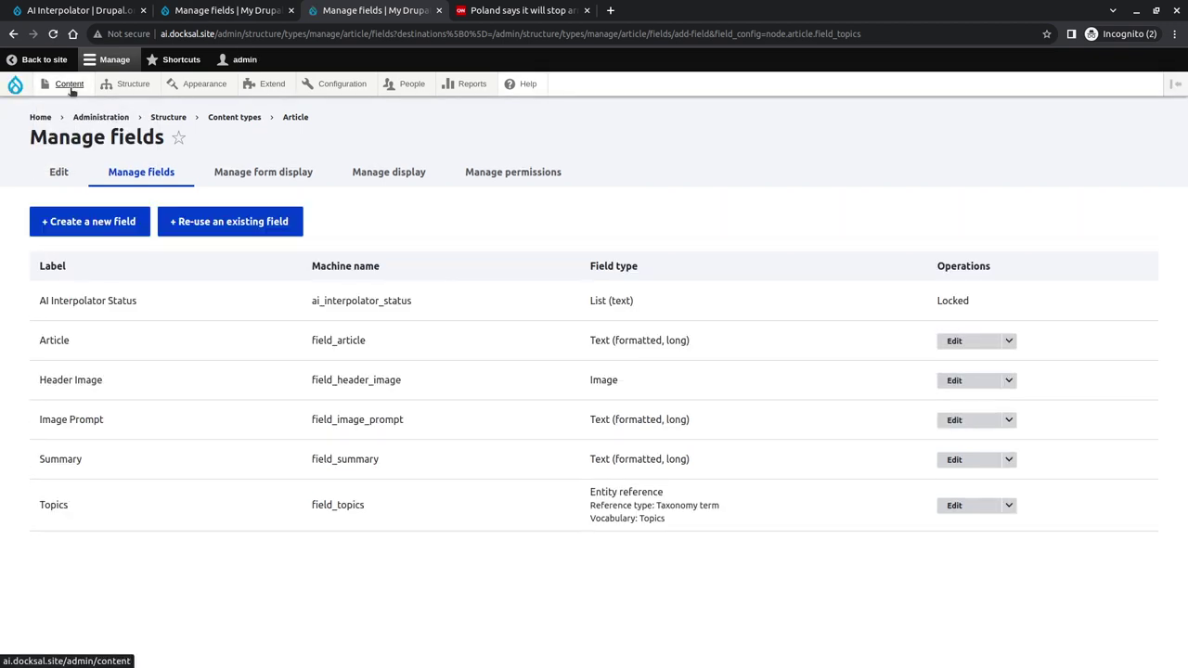
pyautogui.moveTo(74, 93)
pyautogui.click(206, 135)
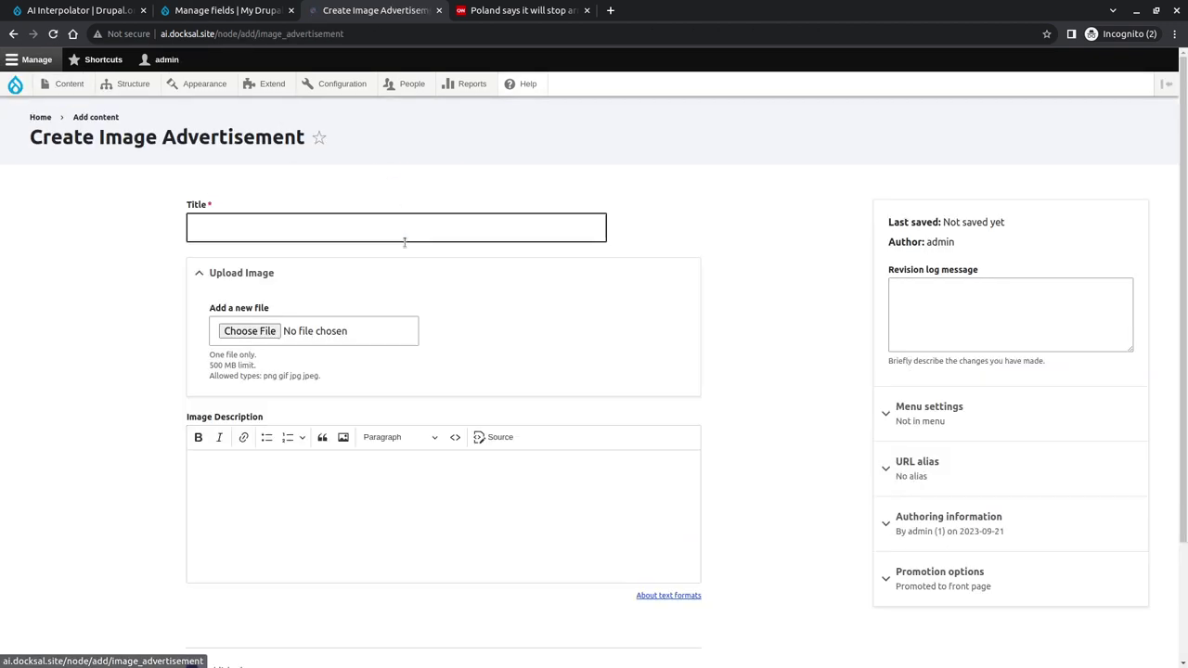
# - Search Google for "iphone 15" in the CNN article's tab and look through the image results for a product picture
pyautogui.click(557, 10)
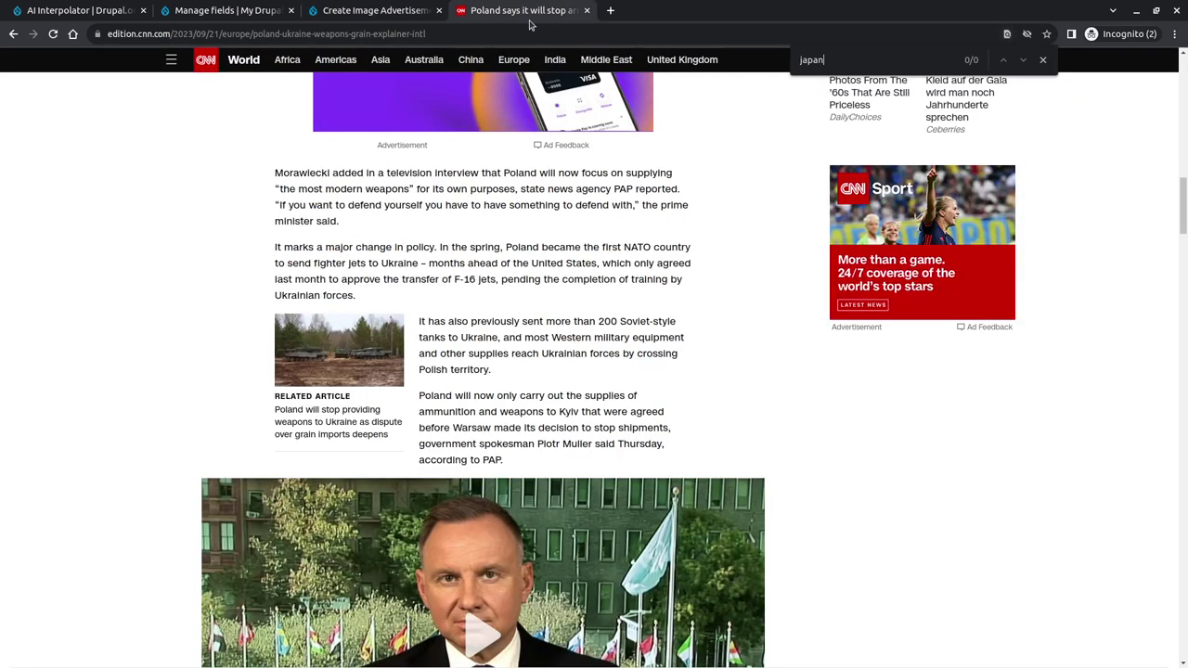
pyautogui.click(529, 33)
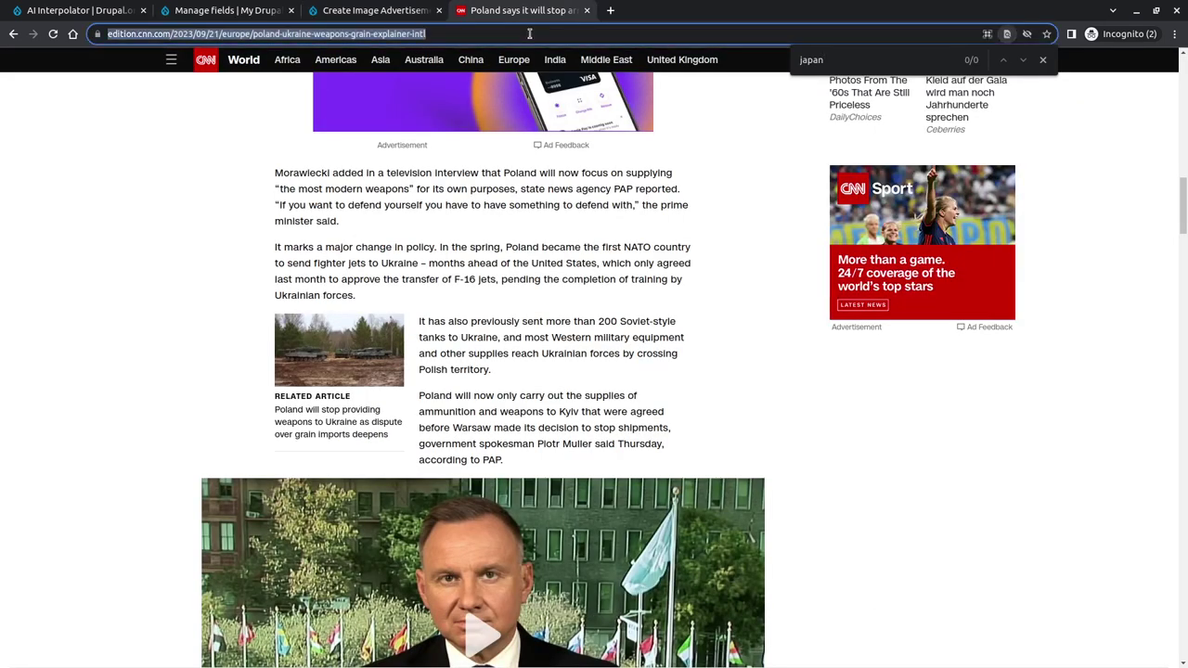
pyautogui.write('iphone')
pyautogui.press('Return')
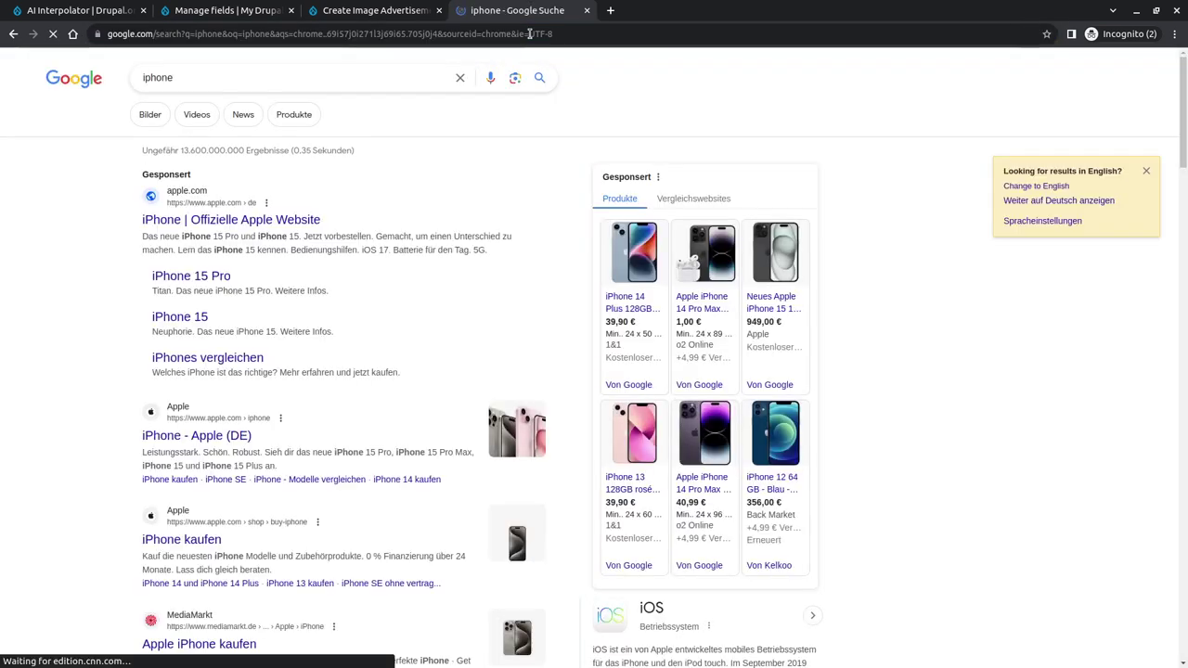
pyautogui.click(304, 78)
pyautogui.write('15')
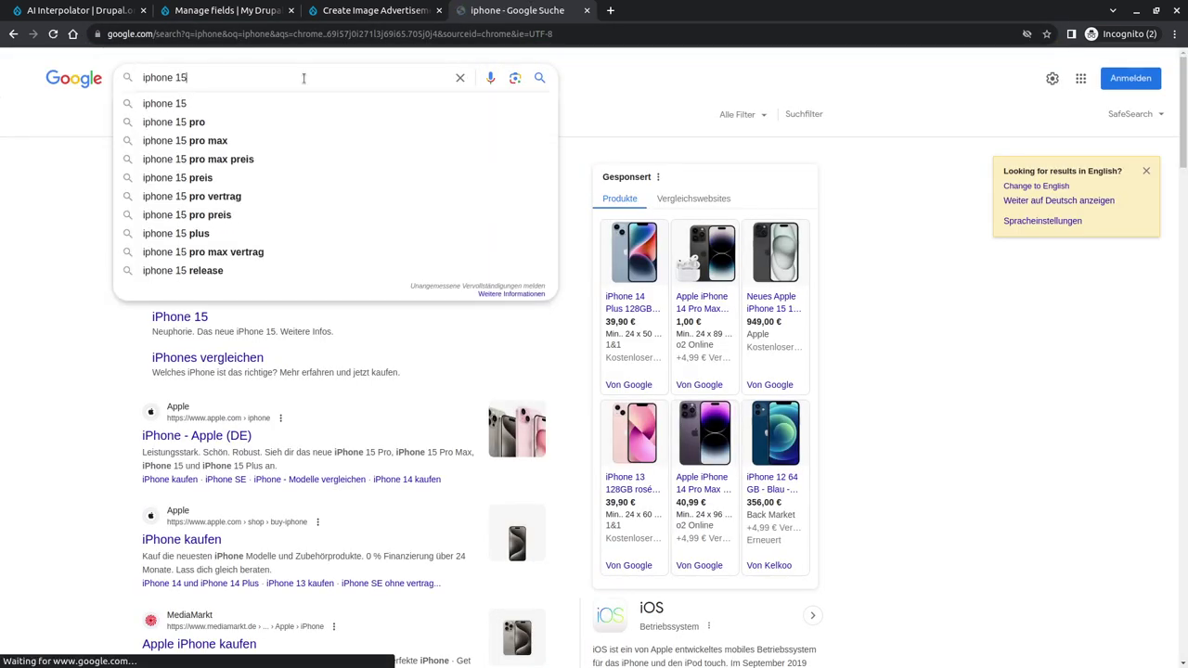
pyautogui.press('Return')
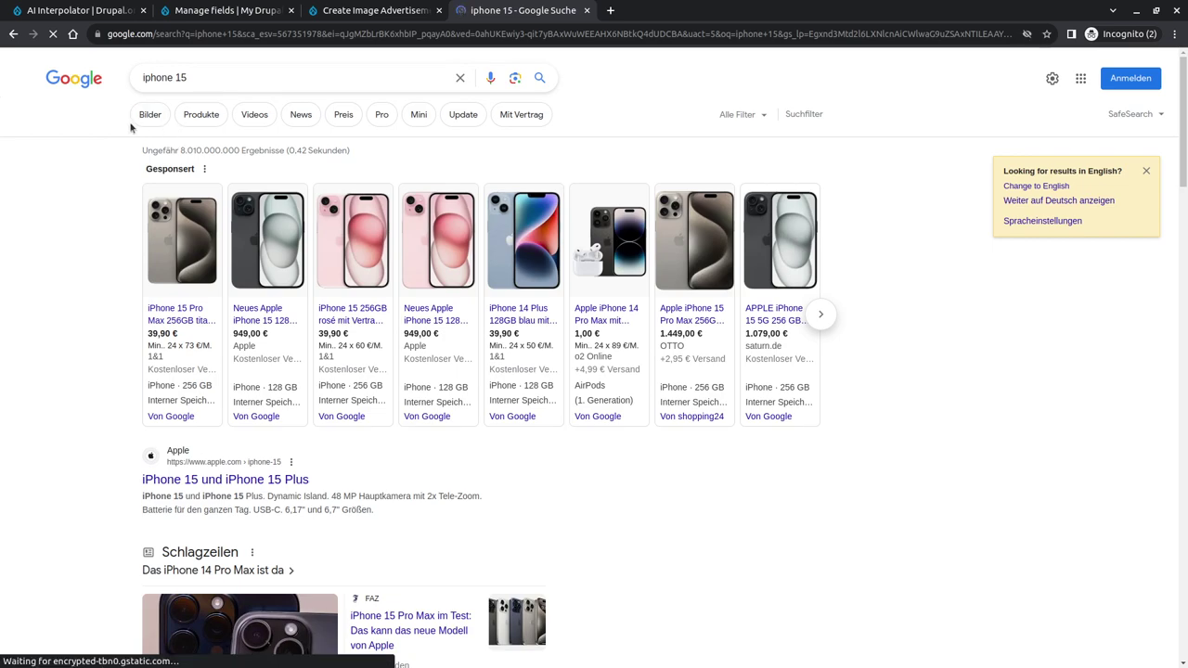
pyautogui.click(148, 114)
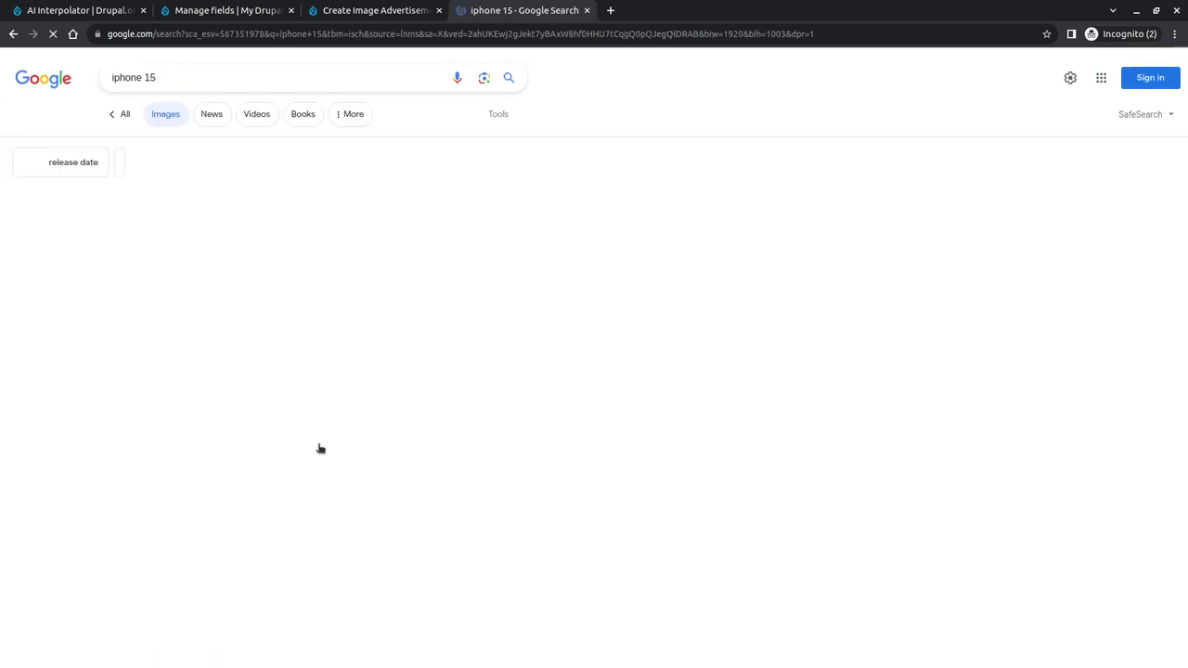
pyautogui.scroll(-2, 311, 443)
pyautogui.scroll(-3, 311, 444)
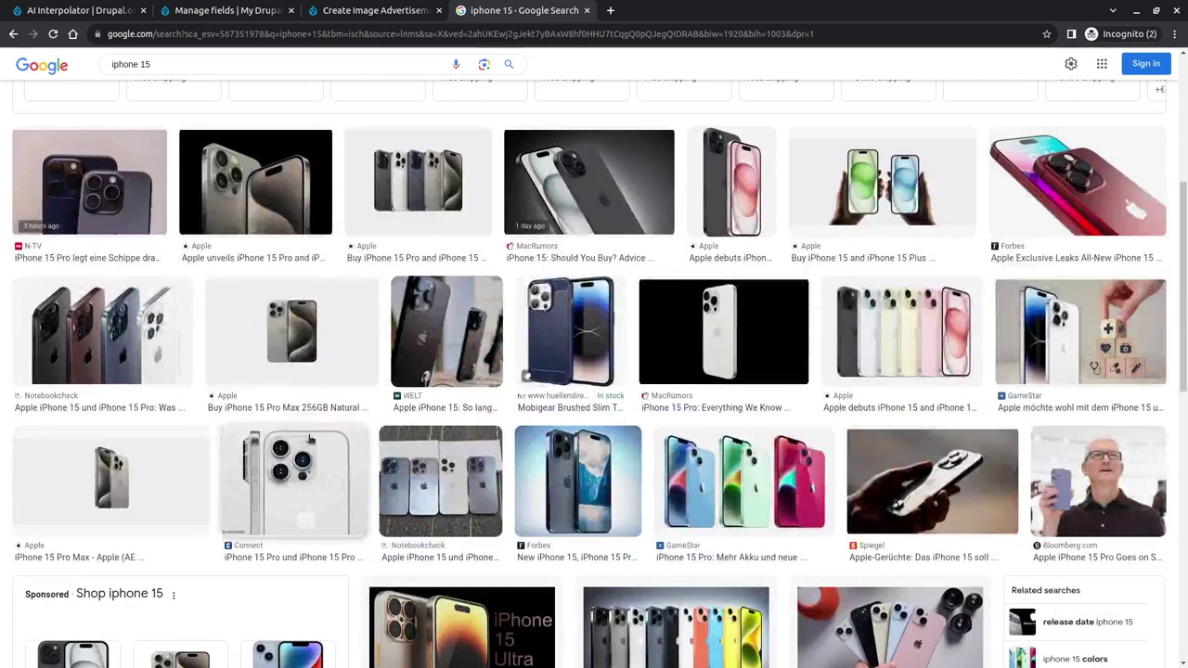
pyautogui.scroll(5, 311, 444)
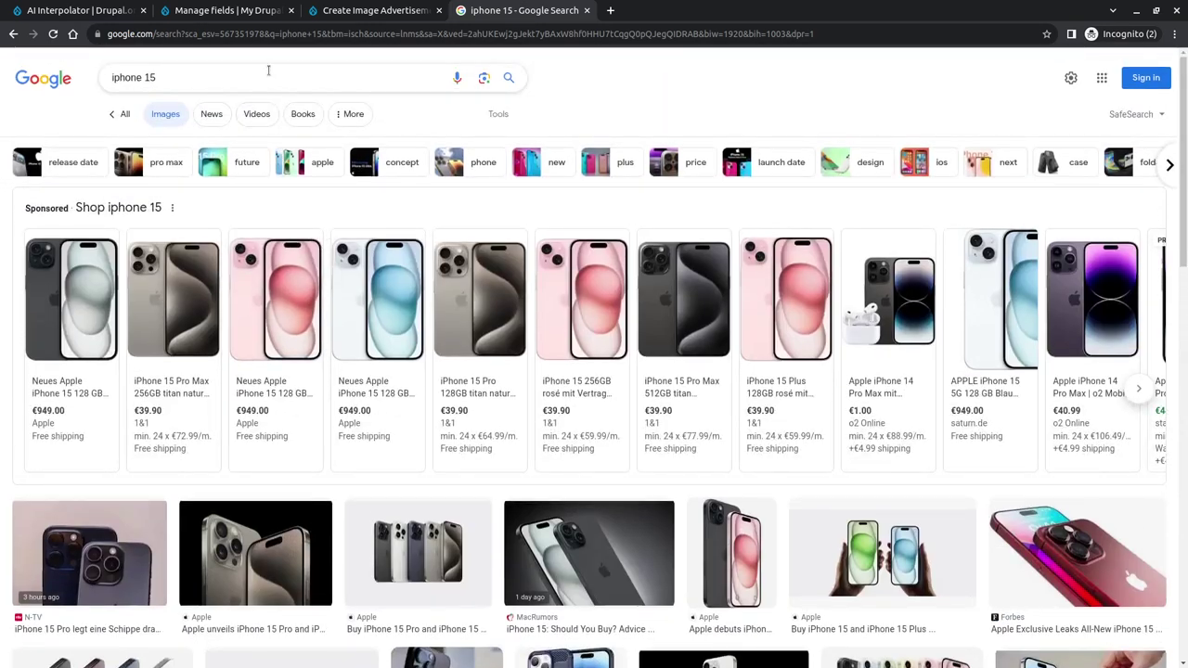
# - Search Google Images for "jeep" and refine the search to "jeep renegade"
pyautogui.tripleClick(268, 75)
pyautogui.write('jeep')
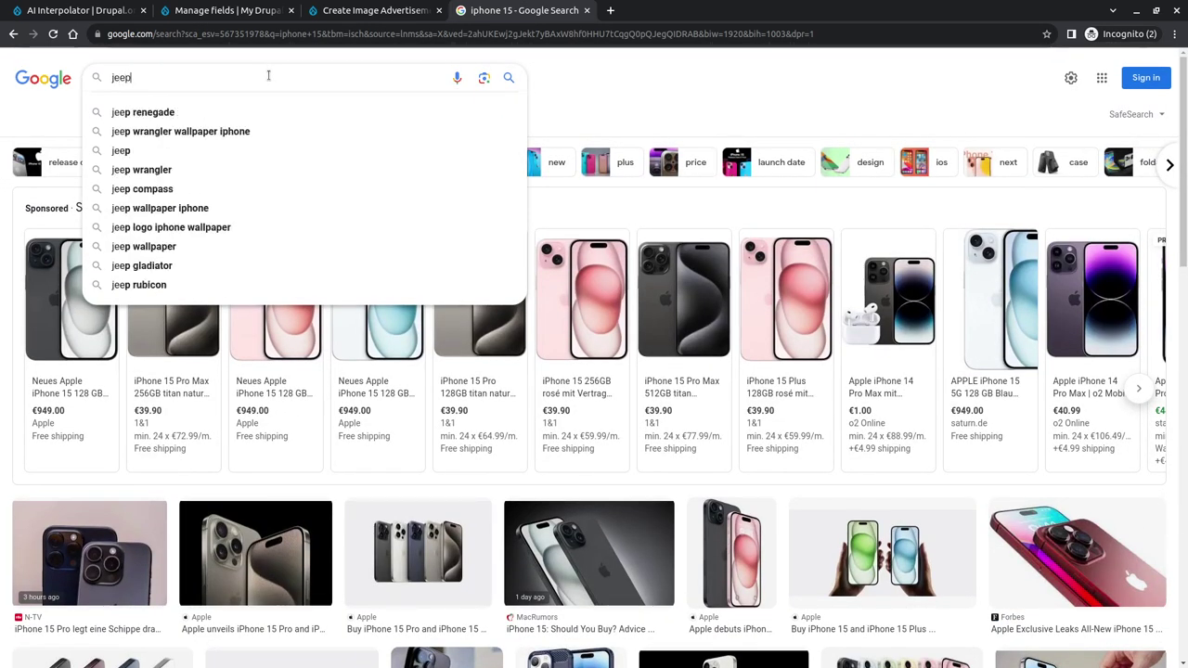
pyautogui.press('Return')
pyautogui.click(268, 76)
pyautogui.write('re')
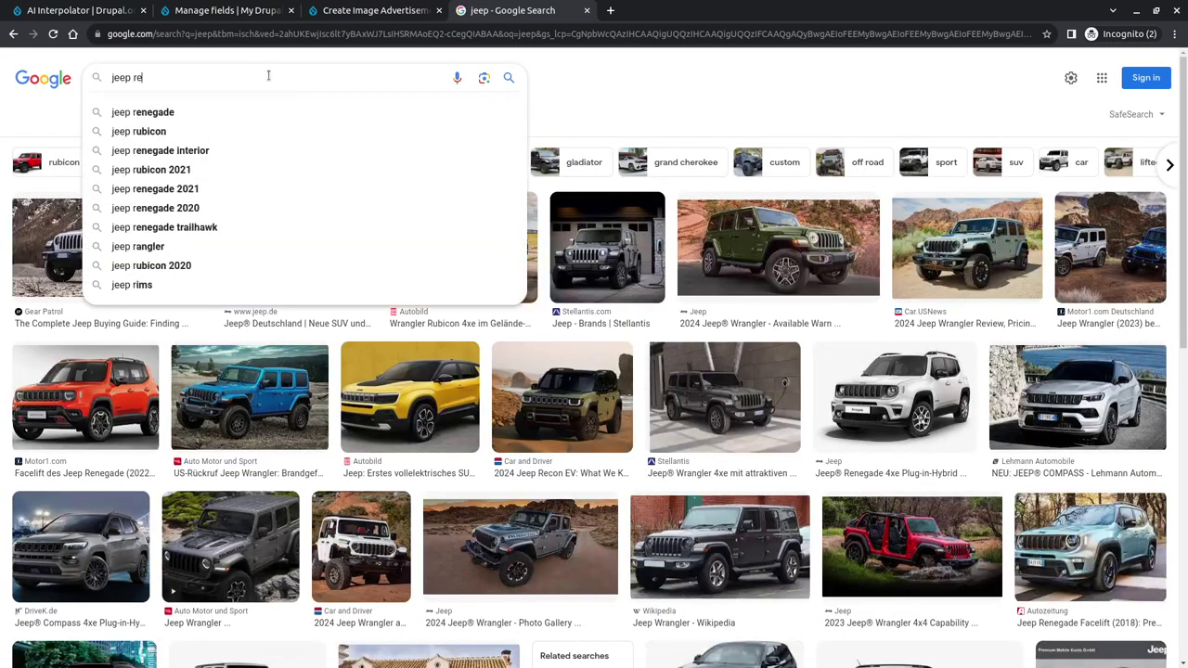
pyautogui.click(233, 108)
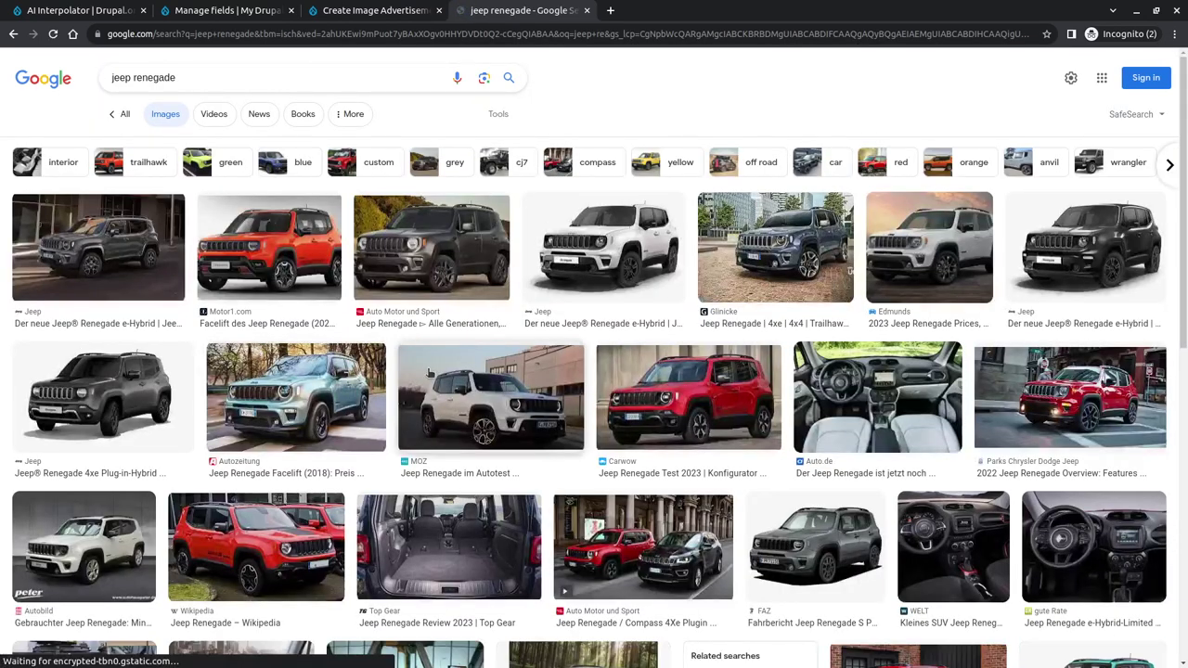
pyautogui.click(603, 246)
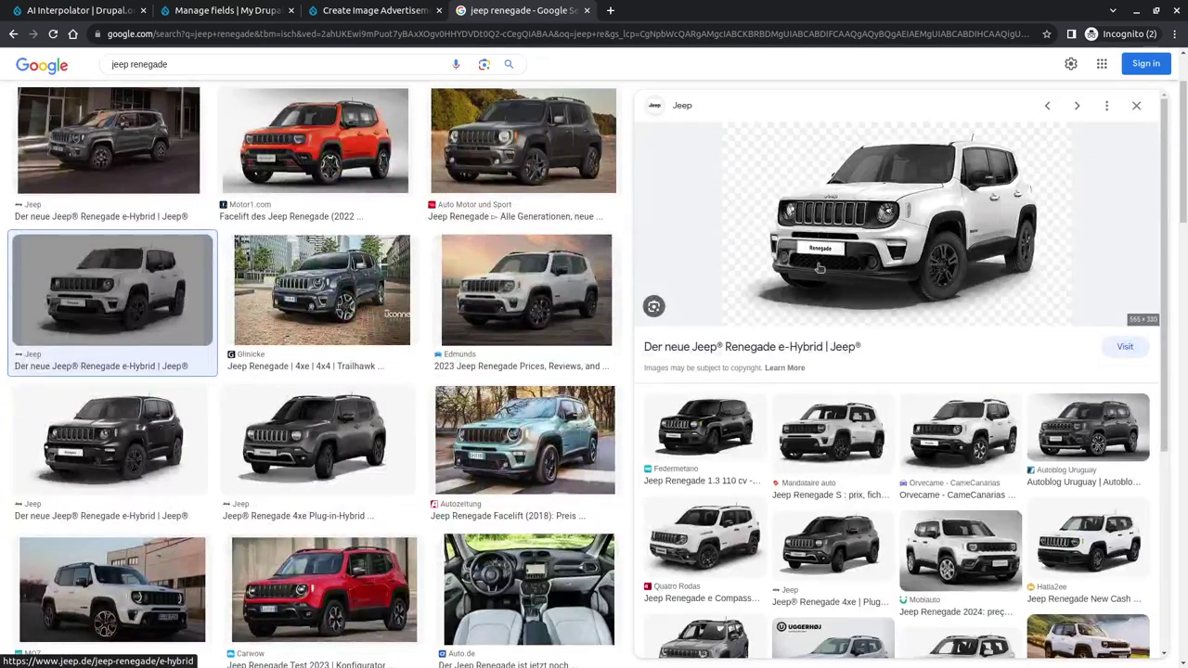
pyautogui.click(473, 277)
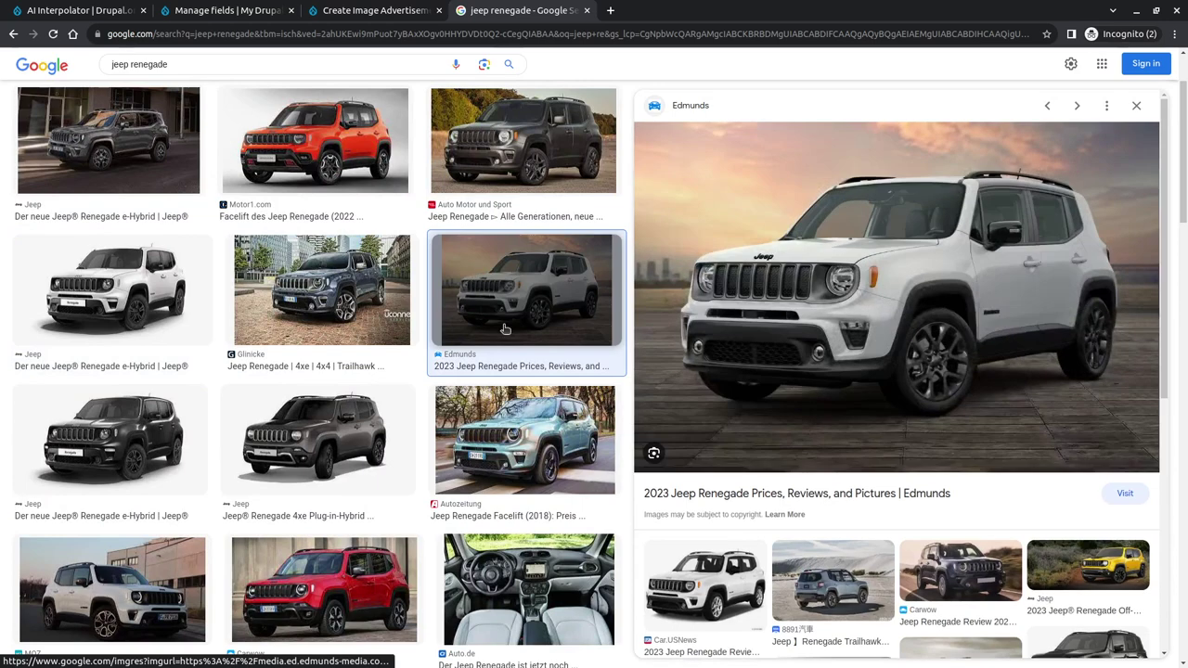
pyautogui.rightClick(787, 336)
pyautogui.click(858, 457)
pyautogui.hotkey('ctrl', 'Tab')
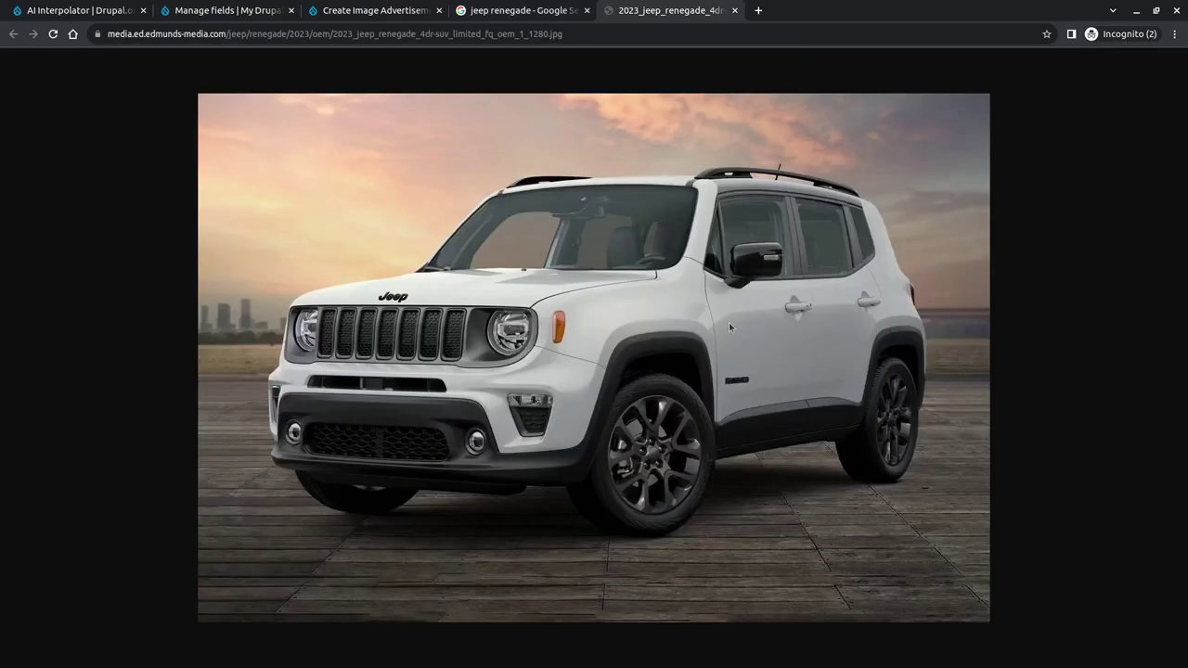
pyautogui.hotkey('ctrl', 's')
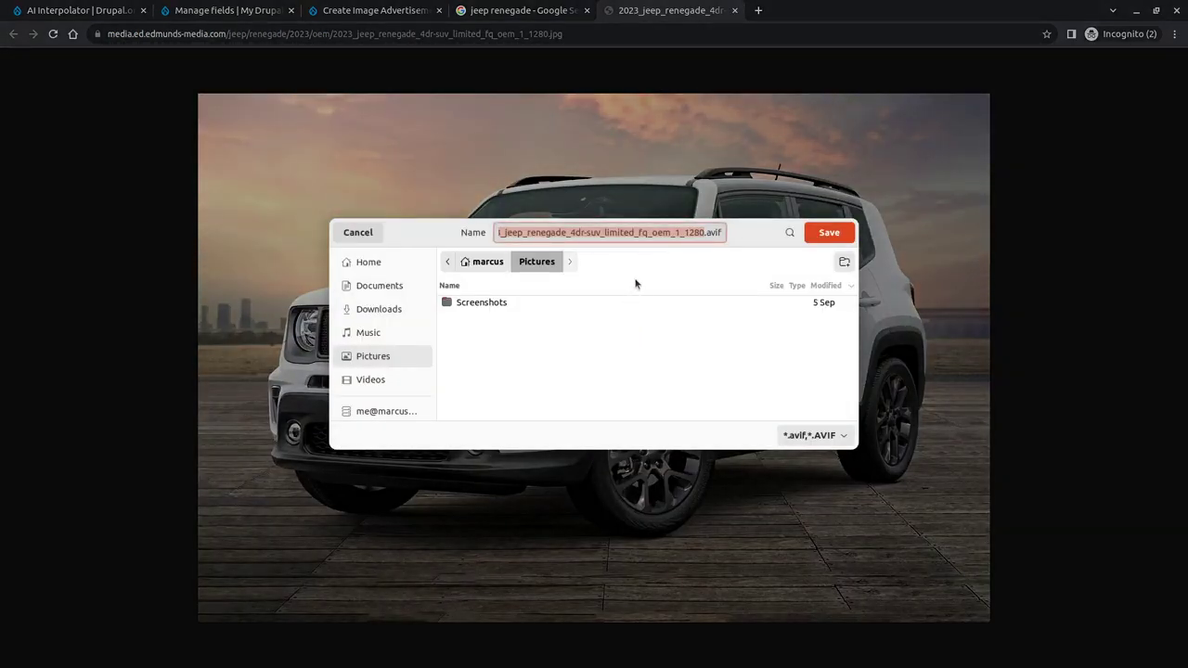
pyautogui.press('Escape')
pyautogui.hotkey('ctrl', 'w')
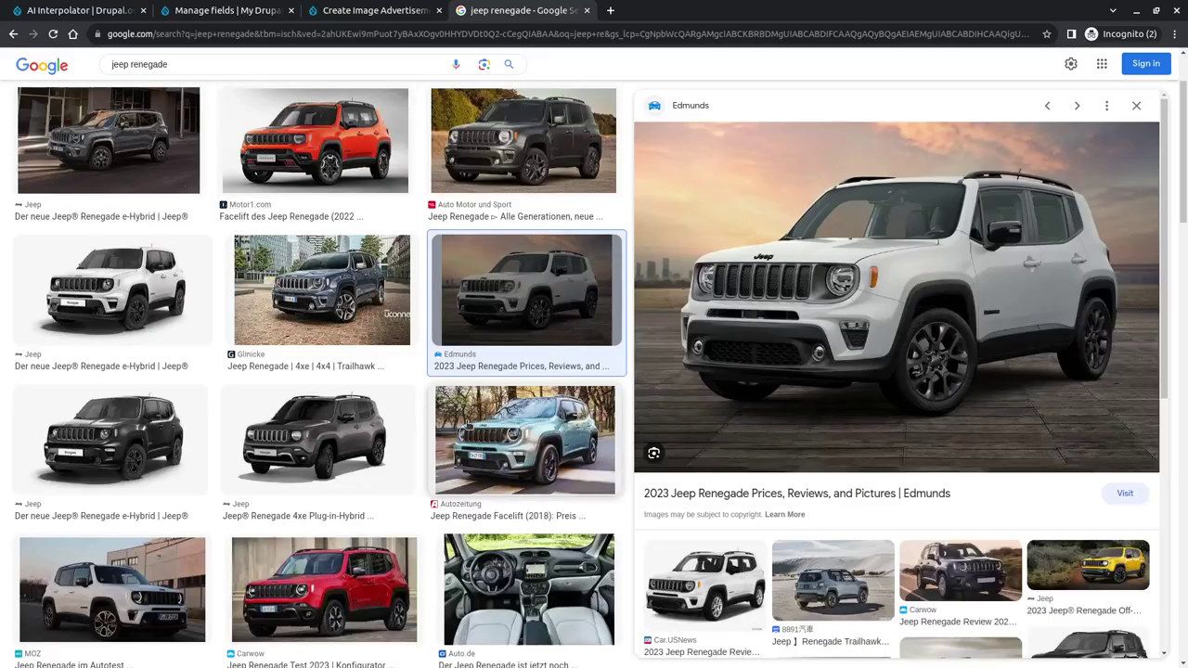
# - Open the Autozeitung Jeep Renegade picture in its own tab and save it to Pictures as jeep-renegade-e-hybrid-2022.jpg
pyautogui.click(485, 429)
pyautogui.rightClick(805, 232)
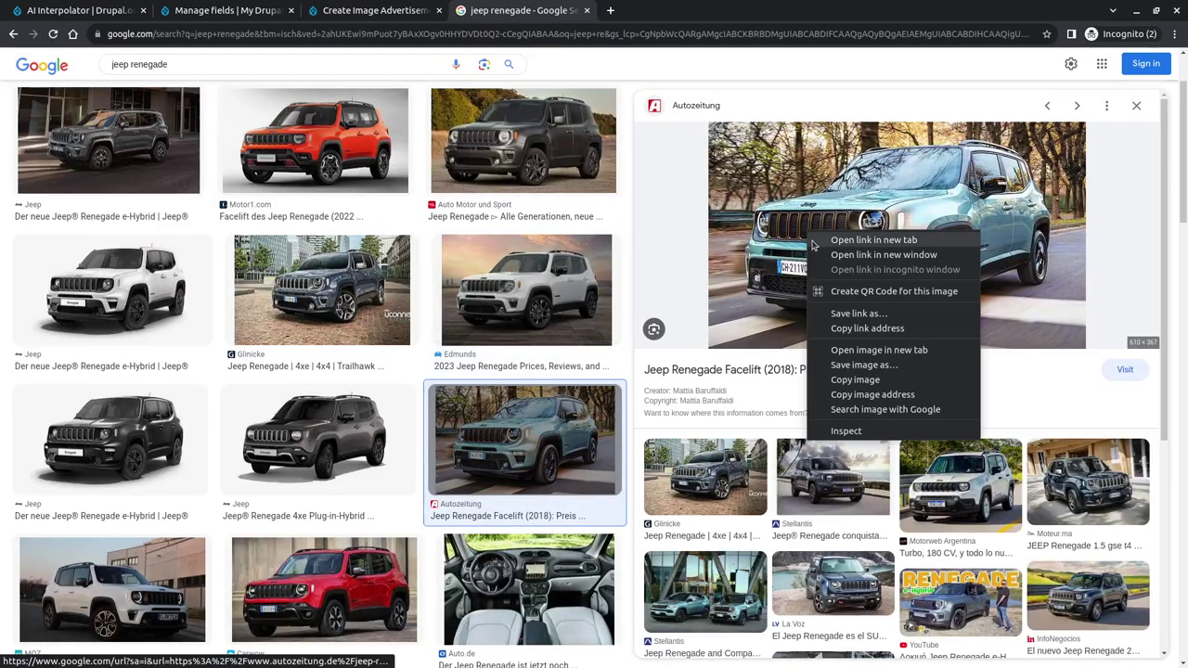
pyautogui.click(876, 350)
pyautogui.hotkey('ctrl', 'Tab')
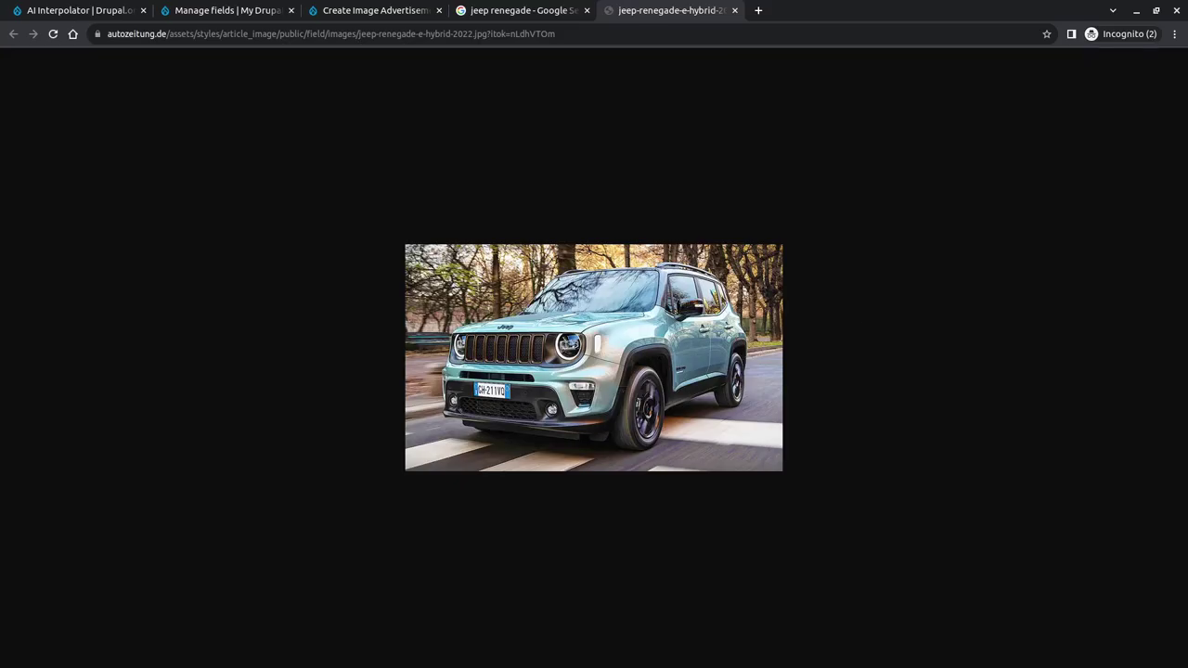
pyautogui.hotkey('ctrl', 's')
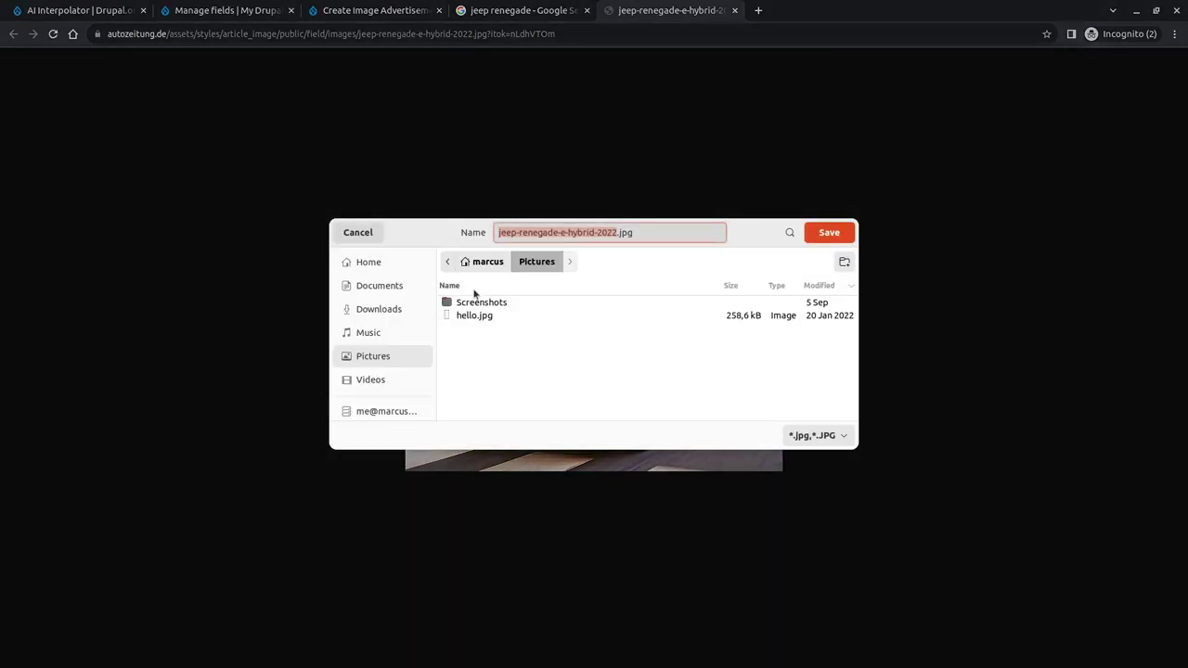
pyautogui.press('Return')
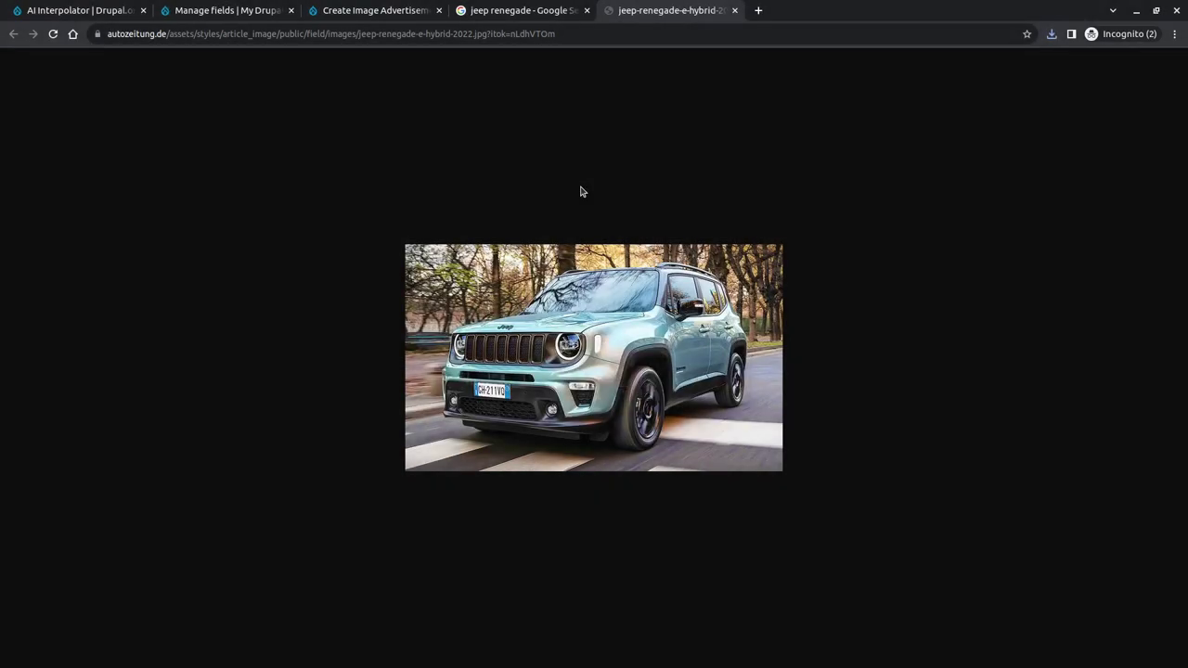
pyautogui.hotkey('ctrl', 'w')
# - Return to the Create Image Advertisement form and upload jeep-renegade-e-hybrid-2022.jpg as its image
pyautogui.hotkey('ctrl', 'Tab')
pyautogui.hotkey('ctrl', 'Tab')
pyautogui.hotkey('ctrl', 'Tab')
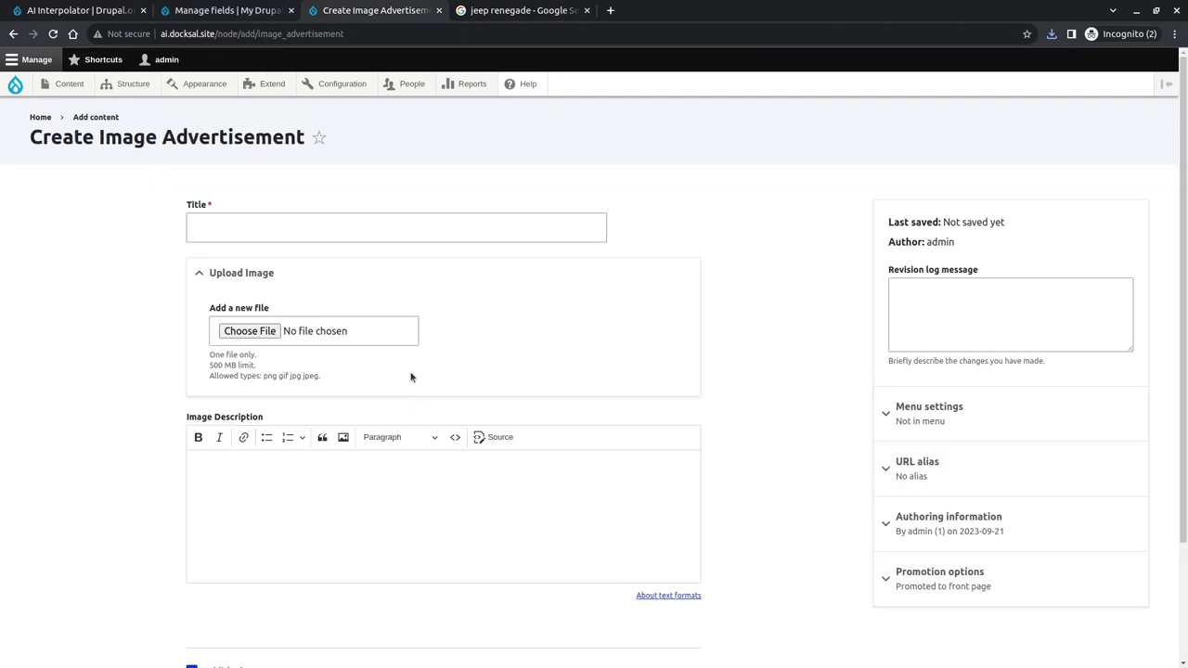
pyautogui.click(247, 330)
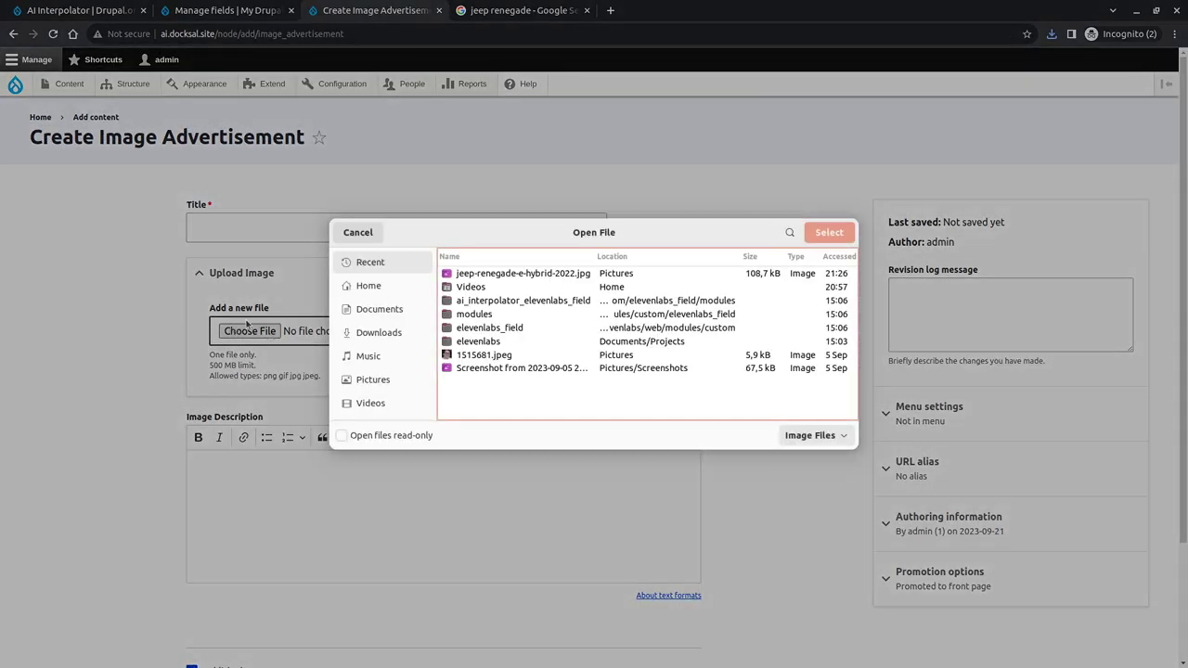
pyautogui.doubleClick(511, 274)
# - Enter "Jeep Advertisement" as the title of the new Image Advertisement
pyautogui.click(306, 228)
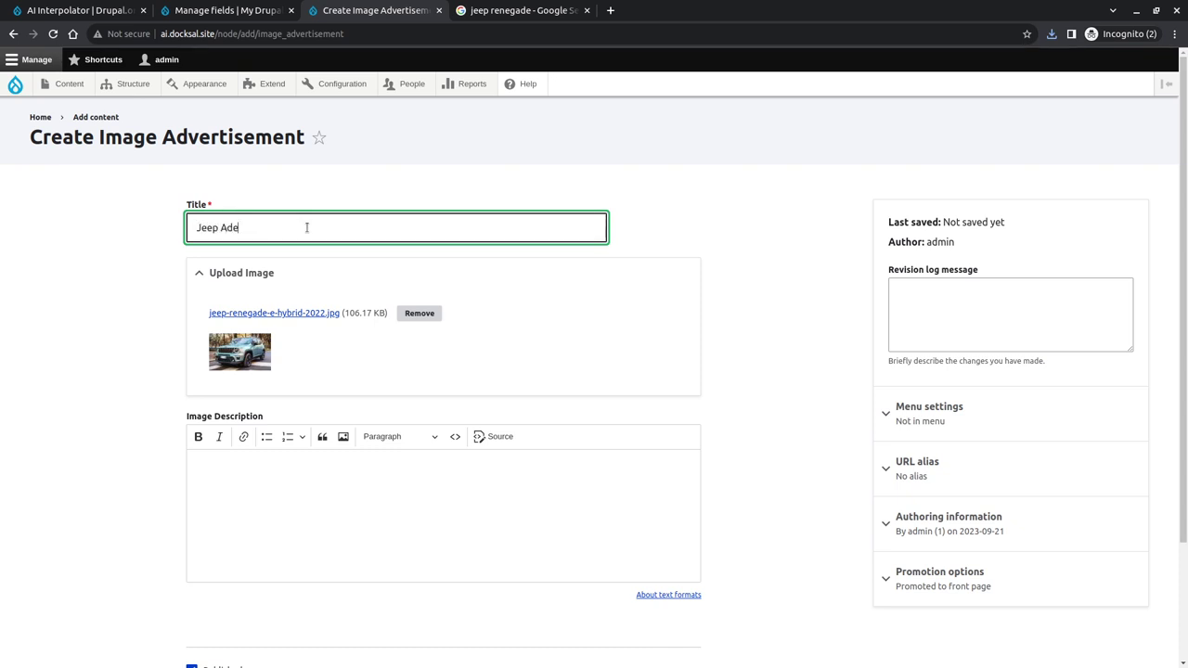
pyautogui.write('Jeep Advertisement')
pyautogui.scroll(-3, 223, 499)
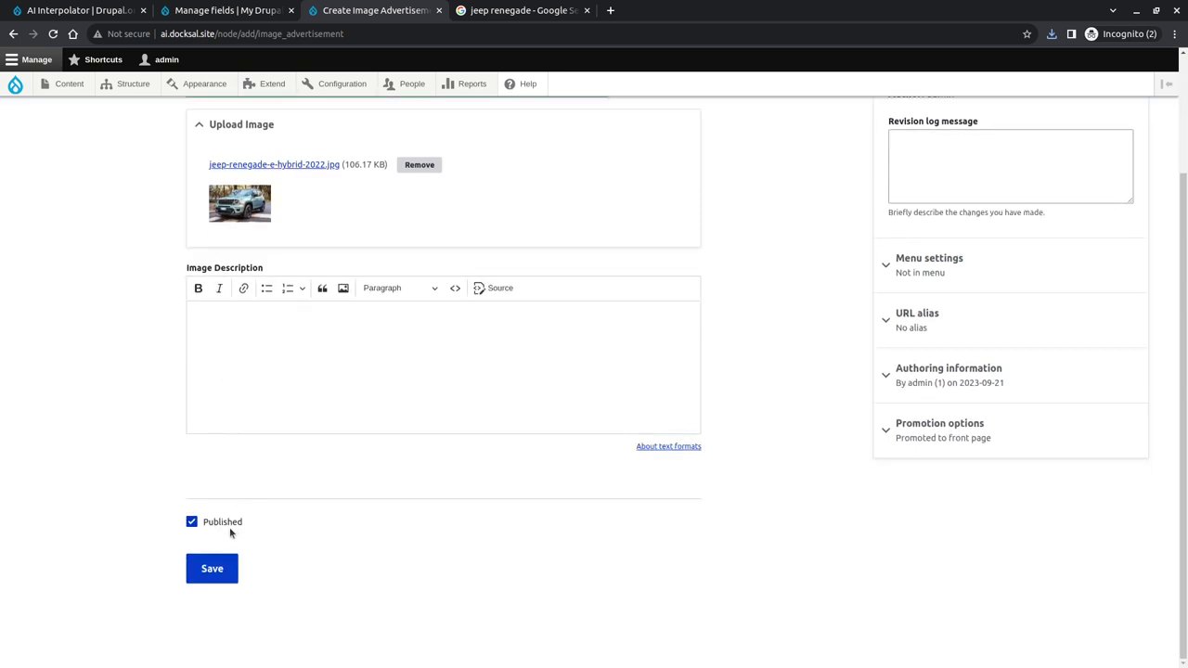
# - Save the new Jeep Advertisement content and close the Google image search page
pyautogui.click(223, 561)
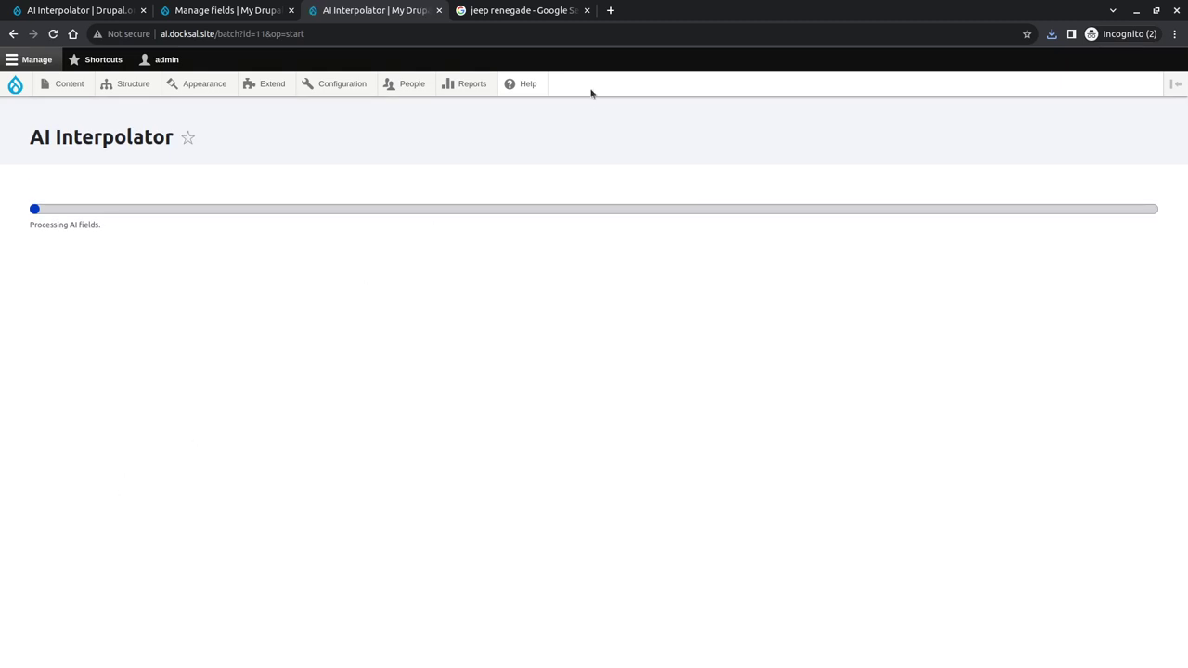
pyautogui.click(586, 10)
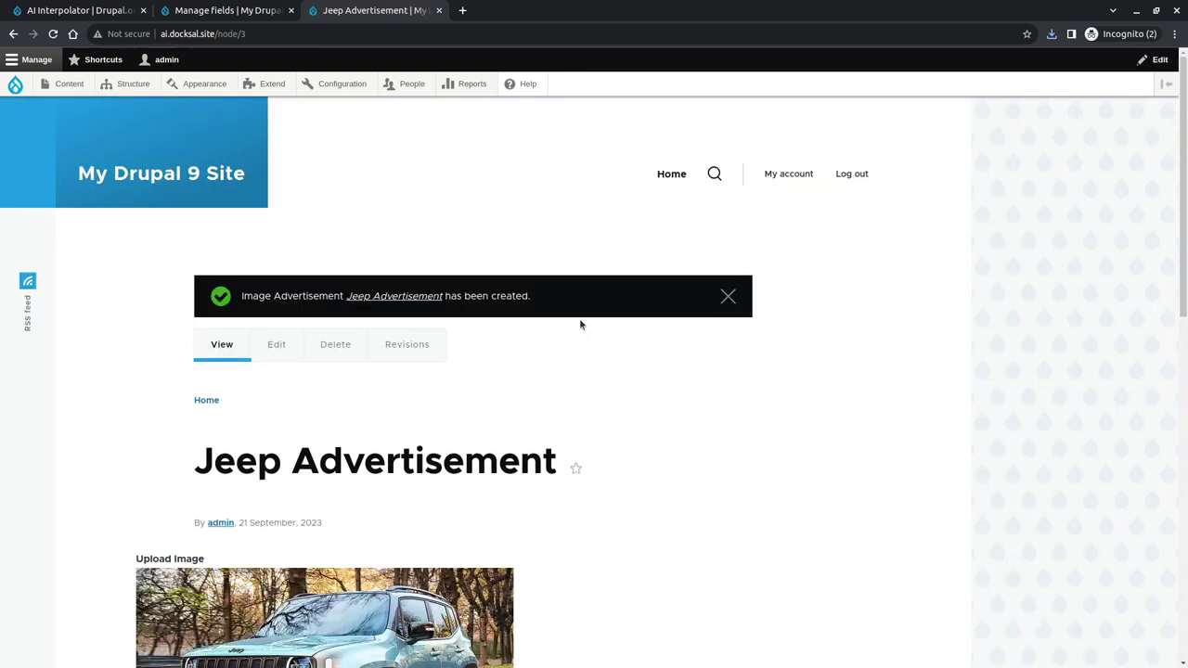
# - Examine the generated Image Description on the Jeep Advertisement page and compare it with the uploaded picture
pyautogui.scroll(-3, 570, 353)
pyautogui.scroll(-2, 567, 360)
pyautogui.scroll(-1, 306, 337)
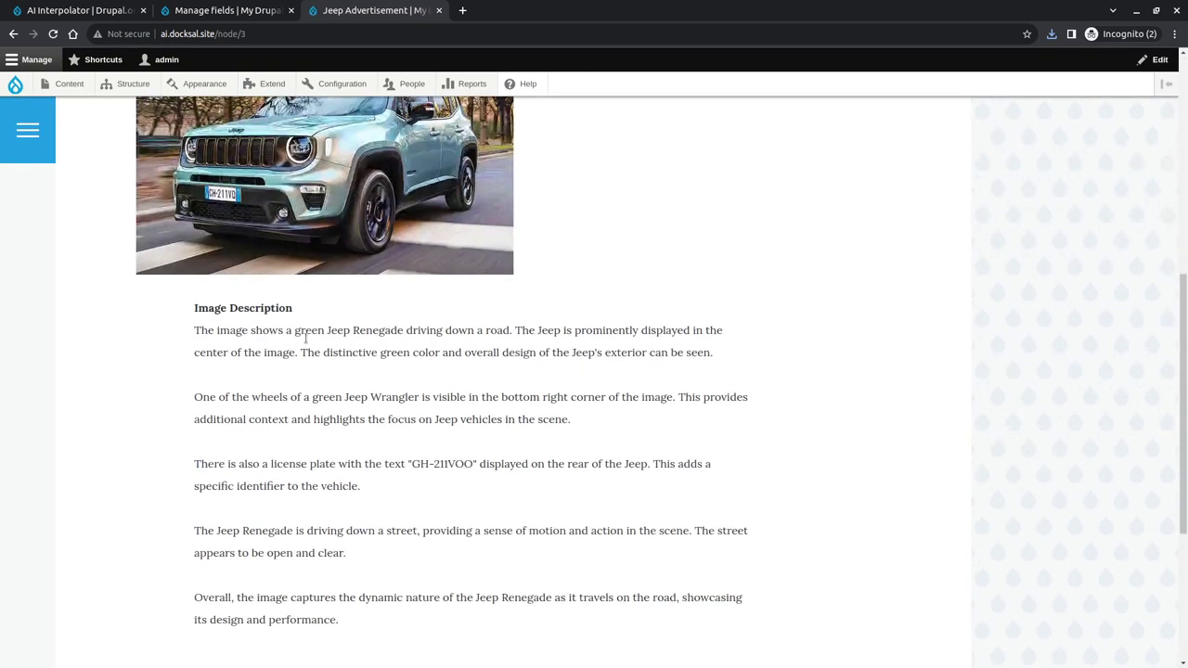
pyautogui.scroll(-1, 204, 348)
pyautogui.scroll(1, 480, 336)
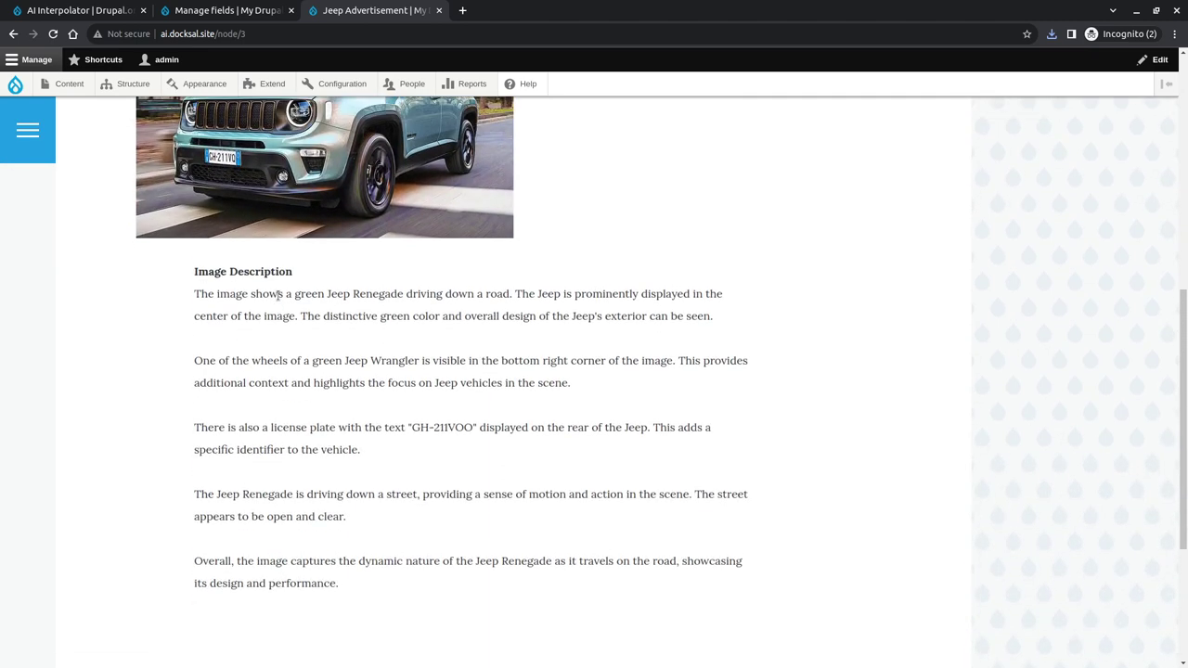
pyautogui.scroll(1, 479, 336)
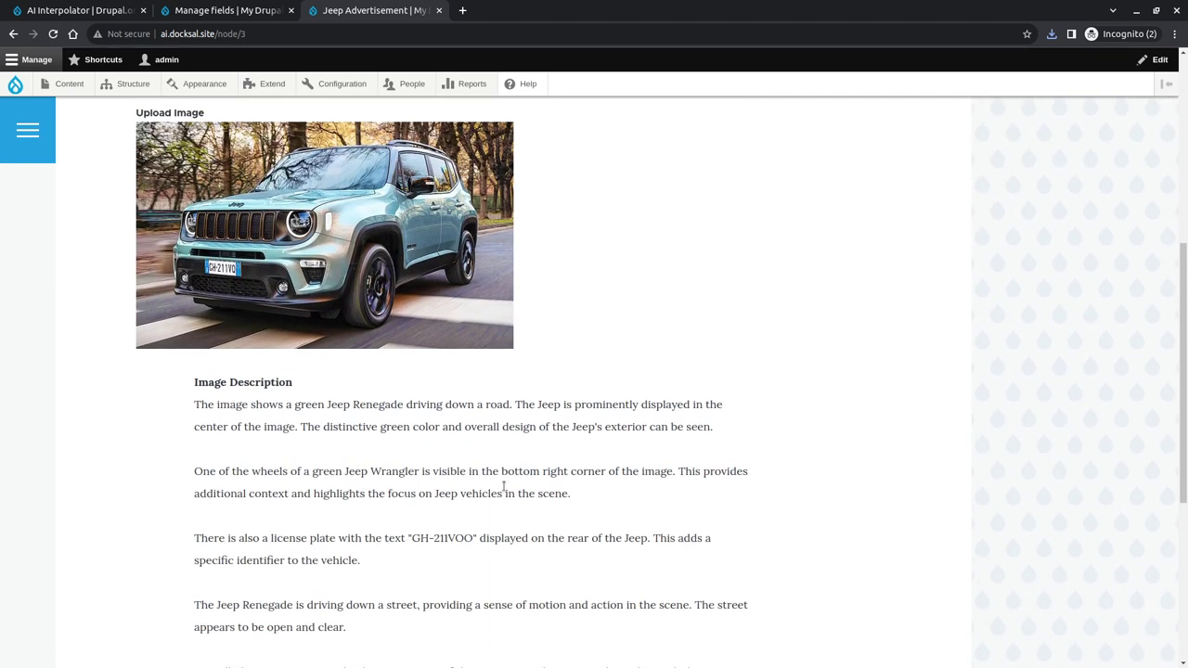
pyautogui.scroll(-2, 503, 483)
pyautogui.scroll(1, 504, 484)
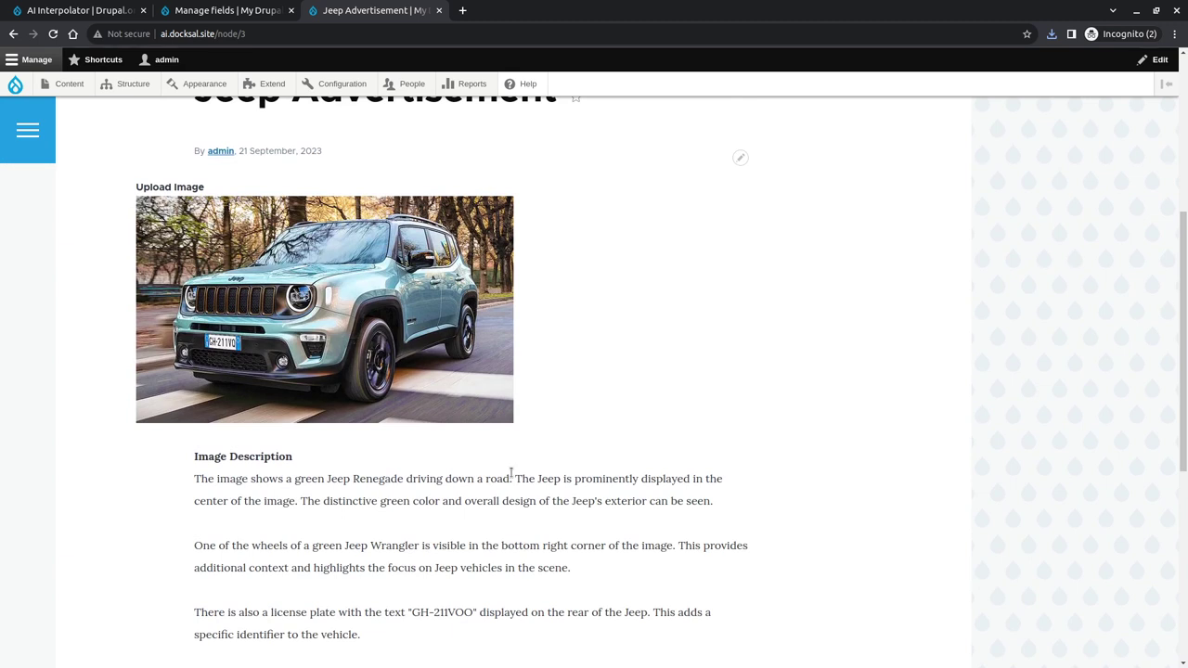
# - Go to the field management page of the Image Advertisement content type
pyautogui.moveTo(128, 86)
pyautogui.moveTo(134, 177)
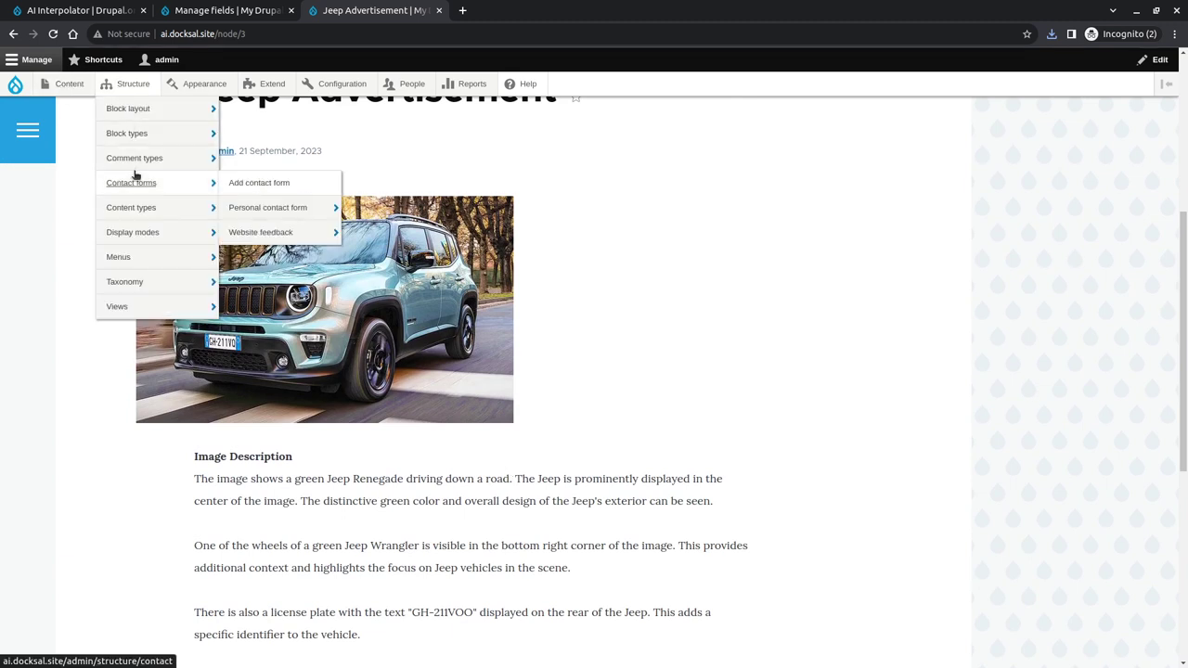
pyautogui.moveTo(148, 207)
pyautogui.moveTo(265, 229)
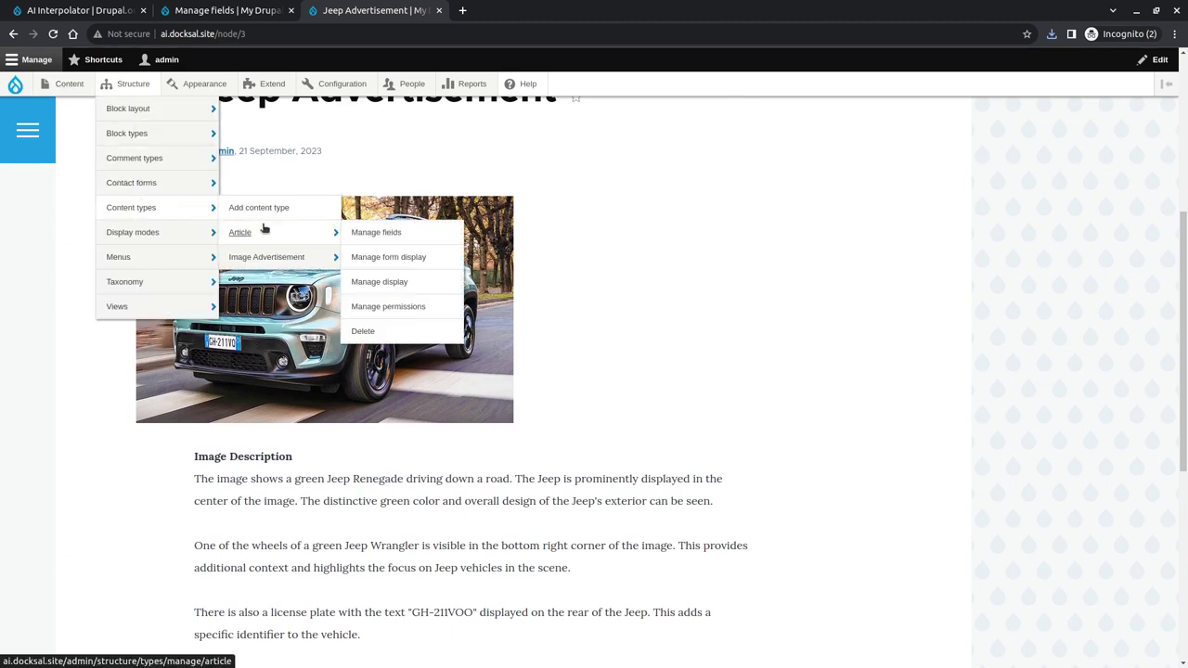
pyautogui.moveTo(288, 257)
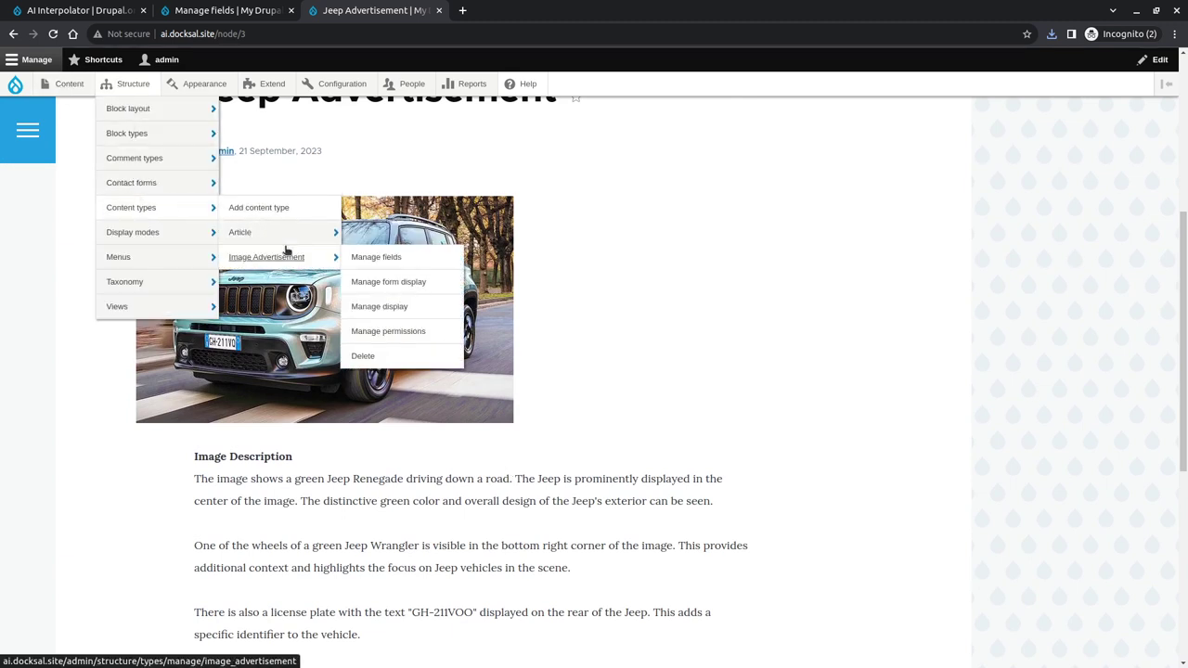
pyautogui.click(372, 257)
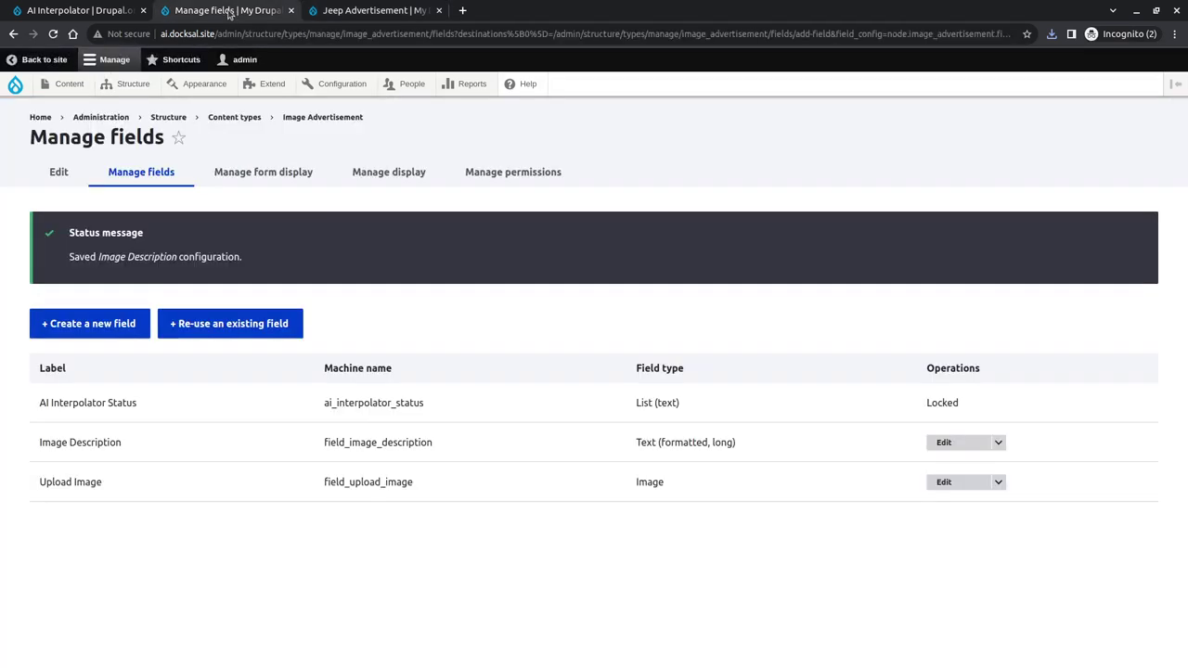
# - Create a new Text (formatted, long) field labelled "Advertisement" for the Image Advertisement content type
pyautogui.click(130, 324)
pyautogui.click(185, 234)
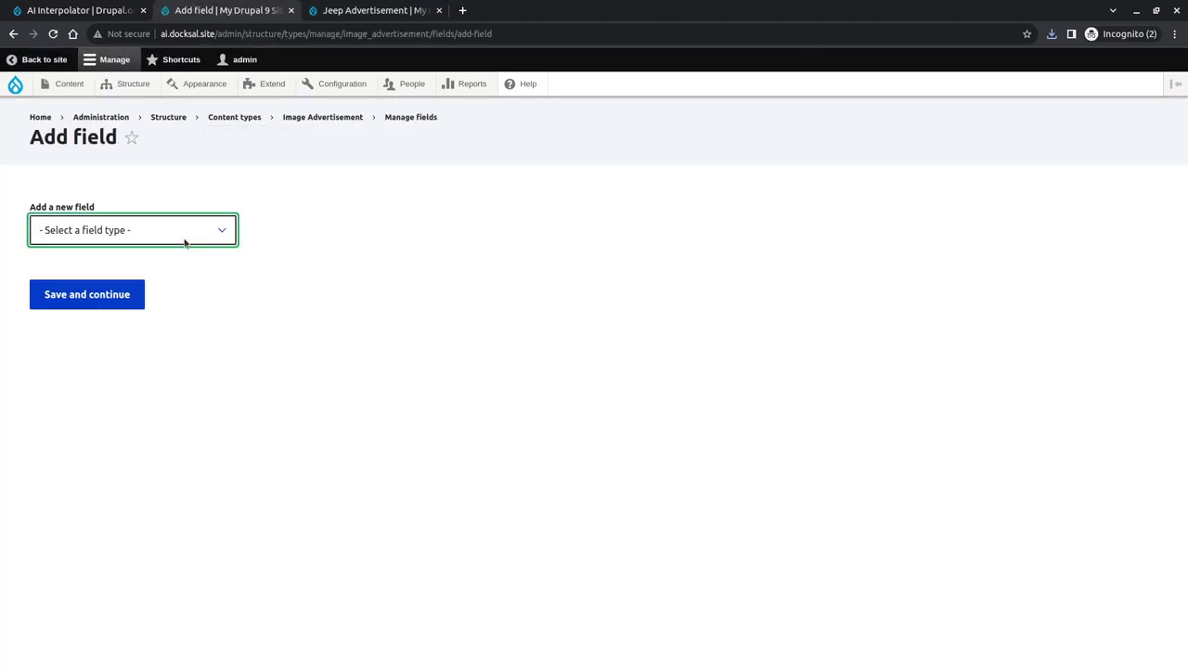
pyautogui.click(164, 234)
pyautogui.scroll(-1, 162, 348)
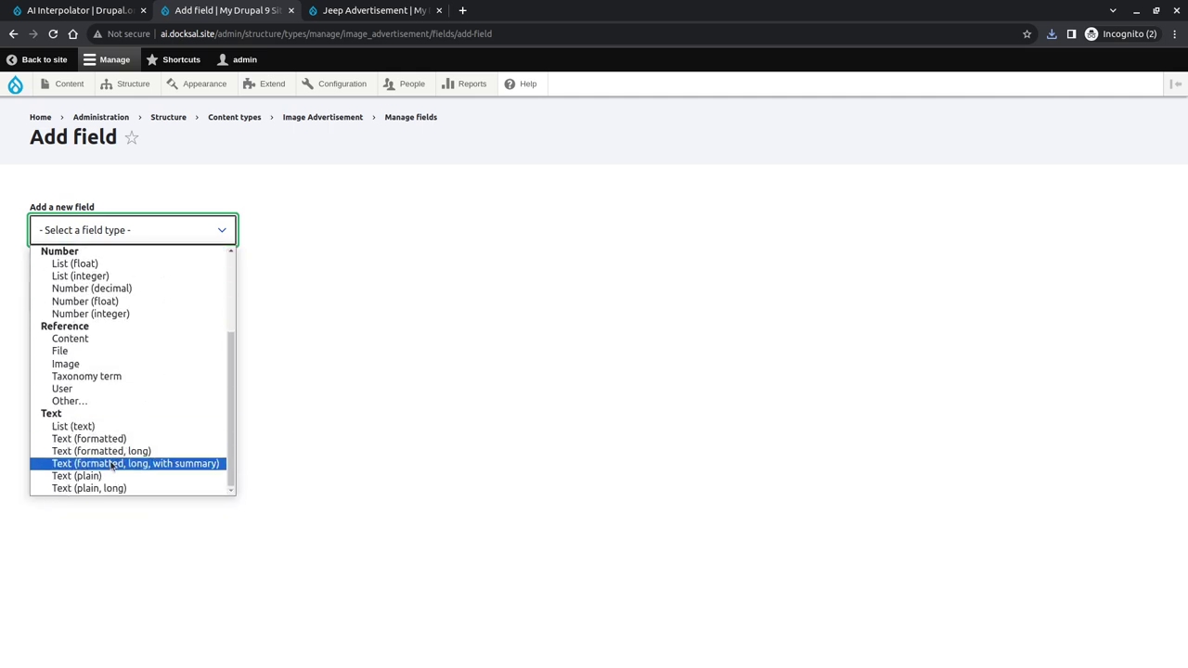
pyautogui.click(121, 451)
pyautogui.click(132, 297)
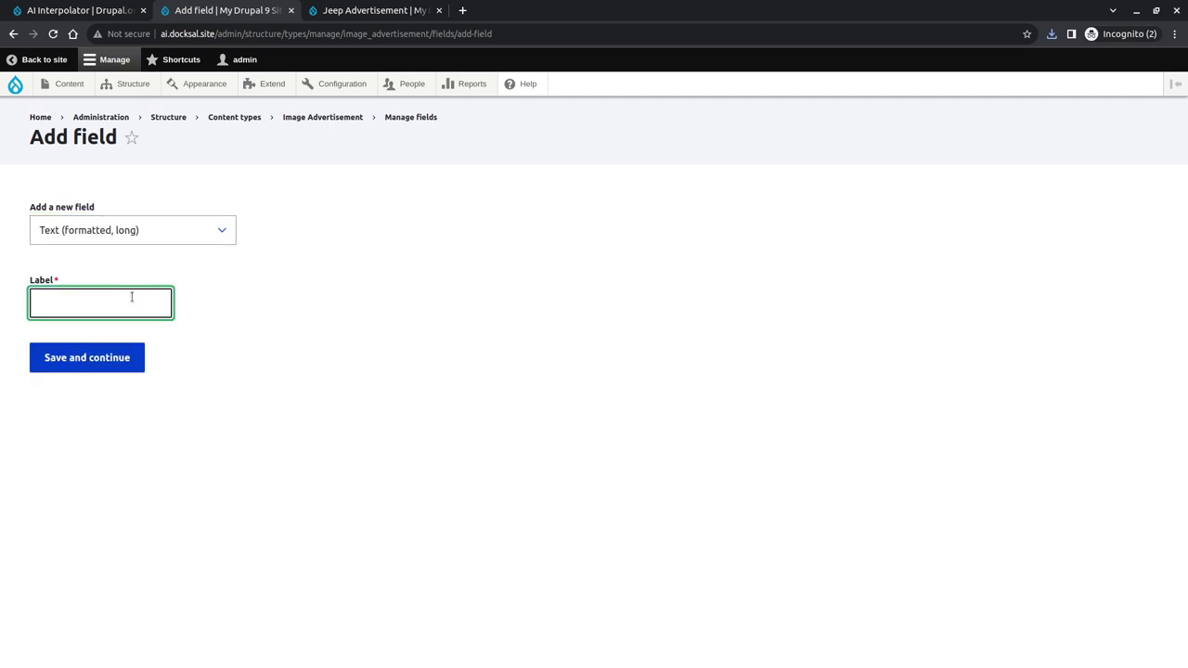
pyautogui.write('Advertisement')
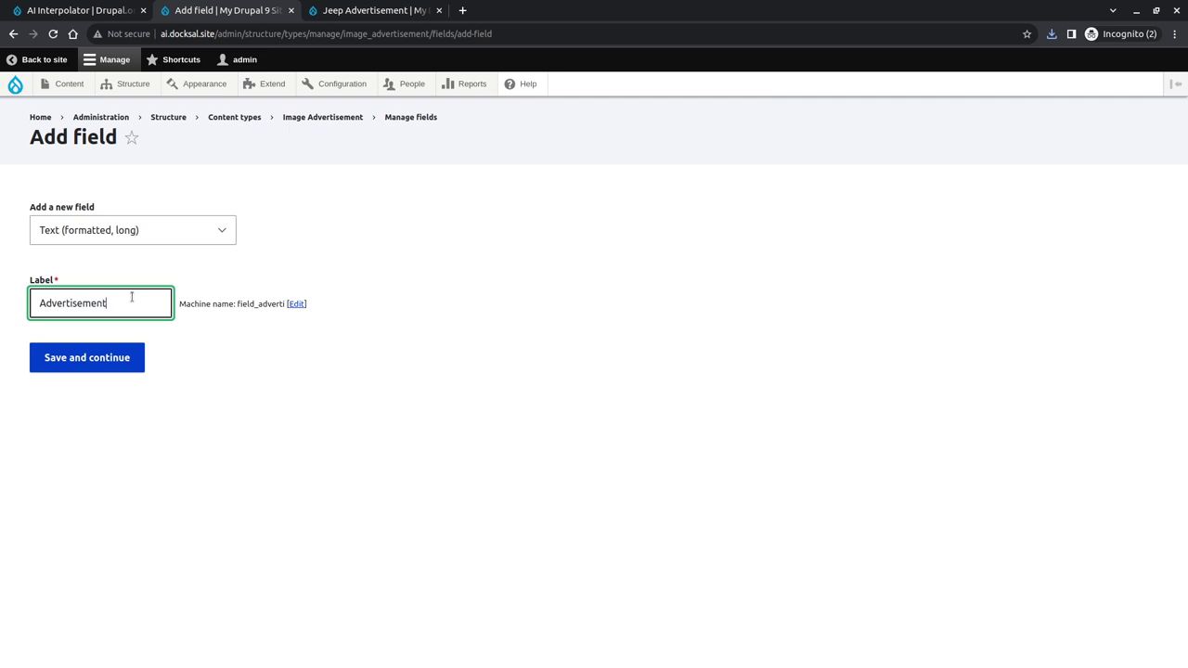
pyautogui.click(114, 356)
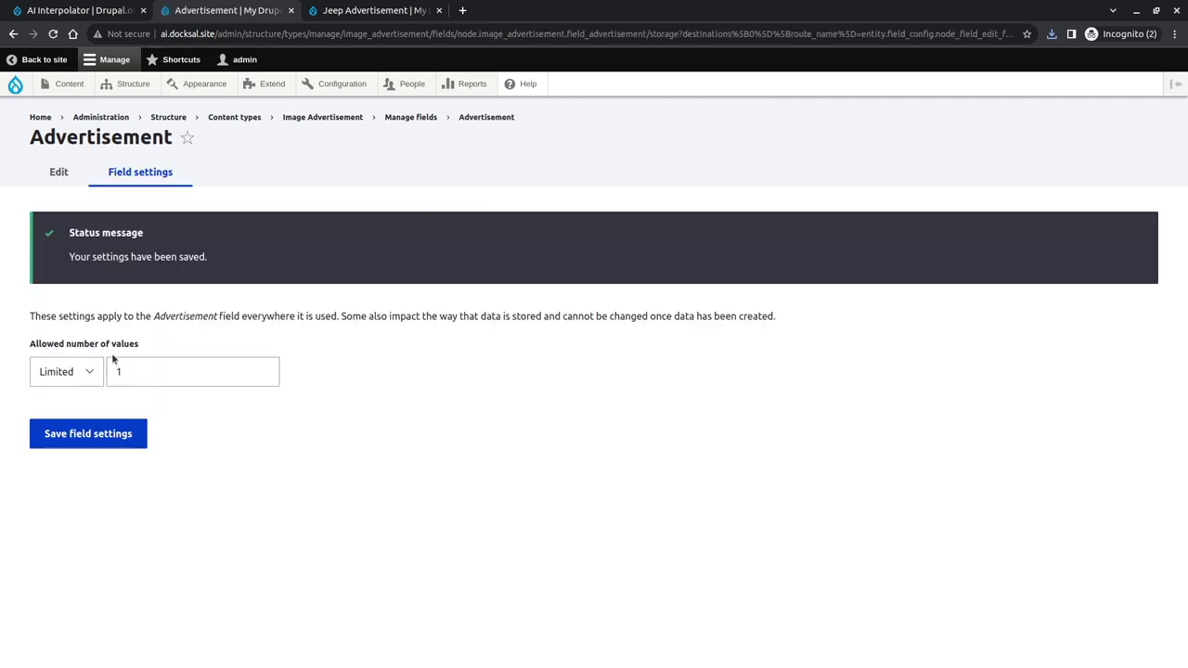
# - Save the Advertisement field's storage settings with one allowed value and allow the Basic HTML text format
pyautogui.click(91, 434)
pyautogui.scroll(-3, 353, 400)
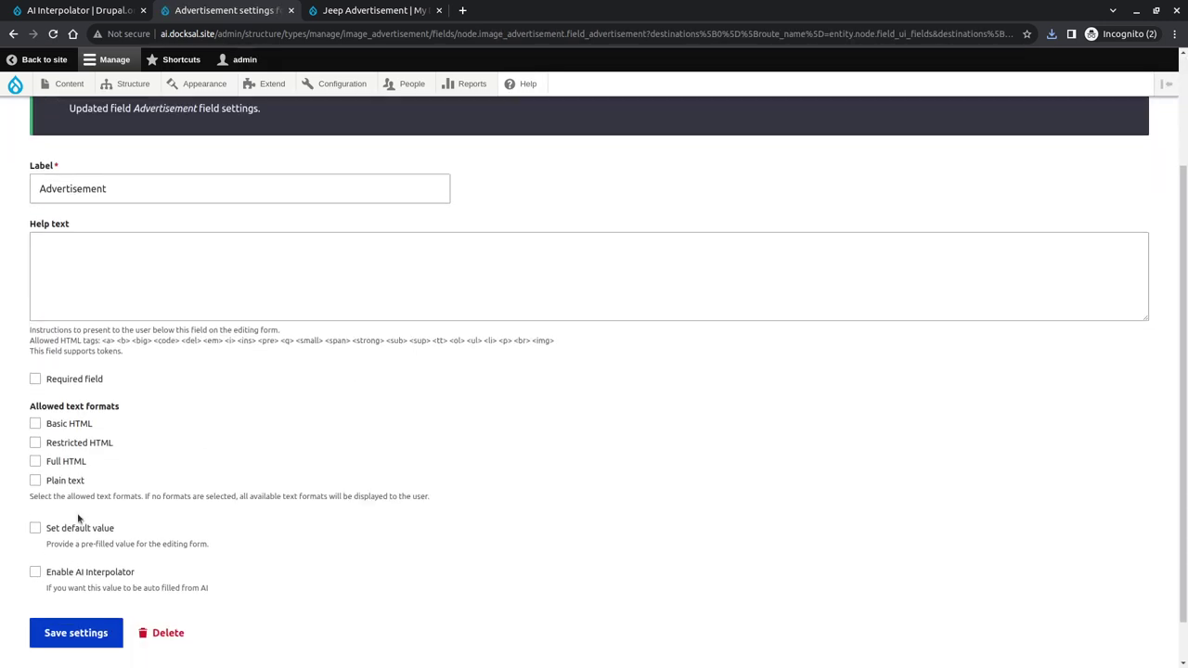
pyautogui.click(90, 425)
pyautogui.scroll(-1, 99, 436)
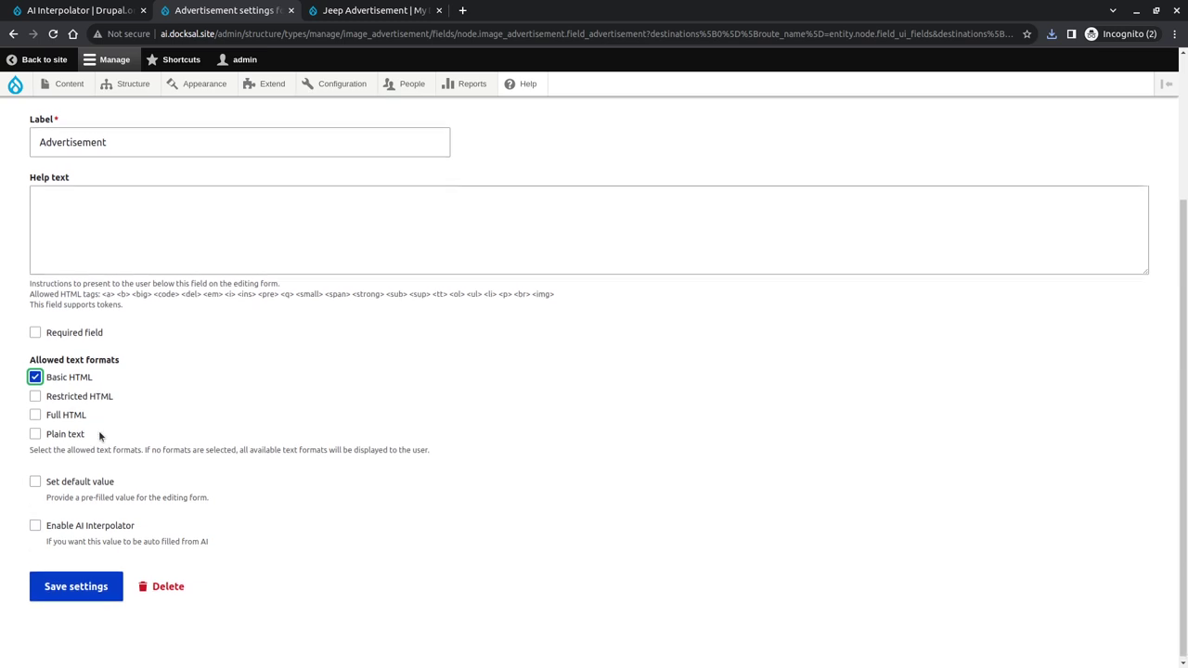
# - Enable AI Interpolator for the Advertisement field and open the choices for its Interpolator Base Field
pyautogui.click(110, 524)
pyautogui.scroll(-4, 219, 484)
pyautogui.click(127, 348)
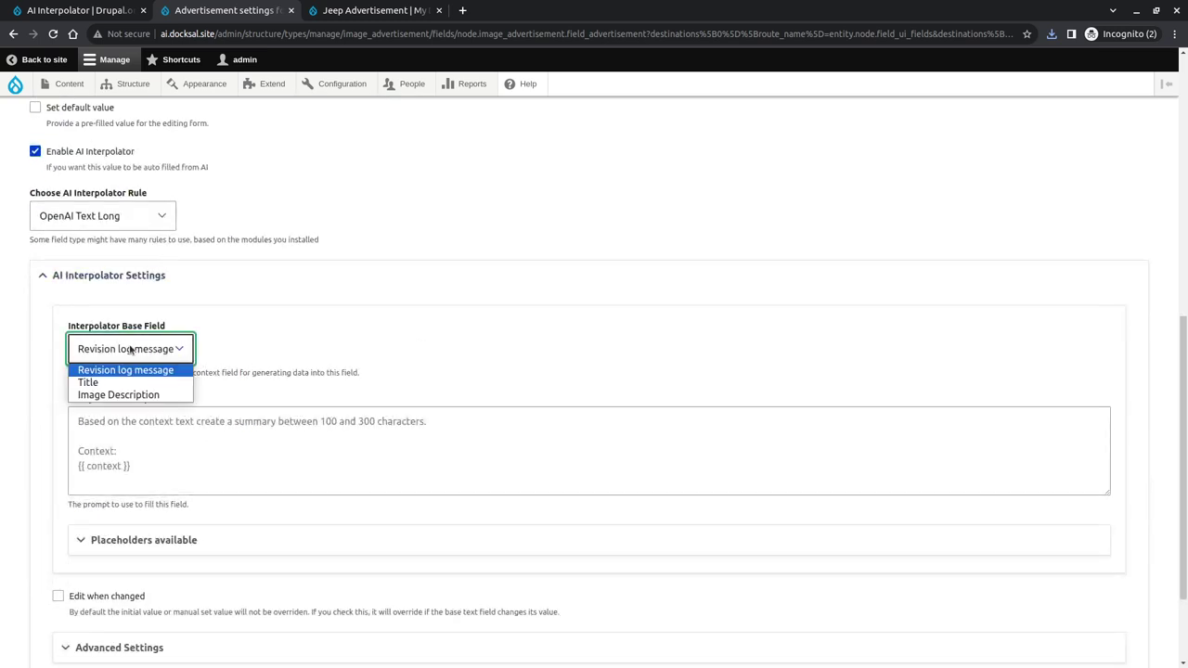
# - Set the base field to Image Description and the prompt to "Based on the context text create a one sentence advertisement slogan. Context: {{ context }}"
pyautogui.click(148, 393)
pyautogui.click(274, 472)
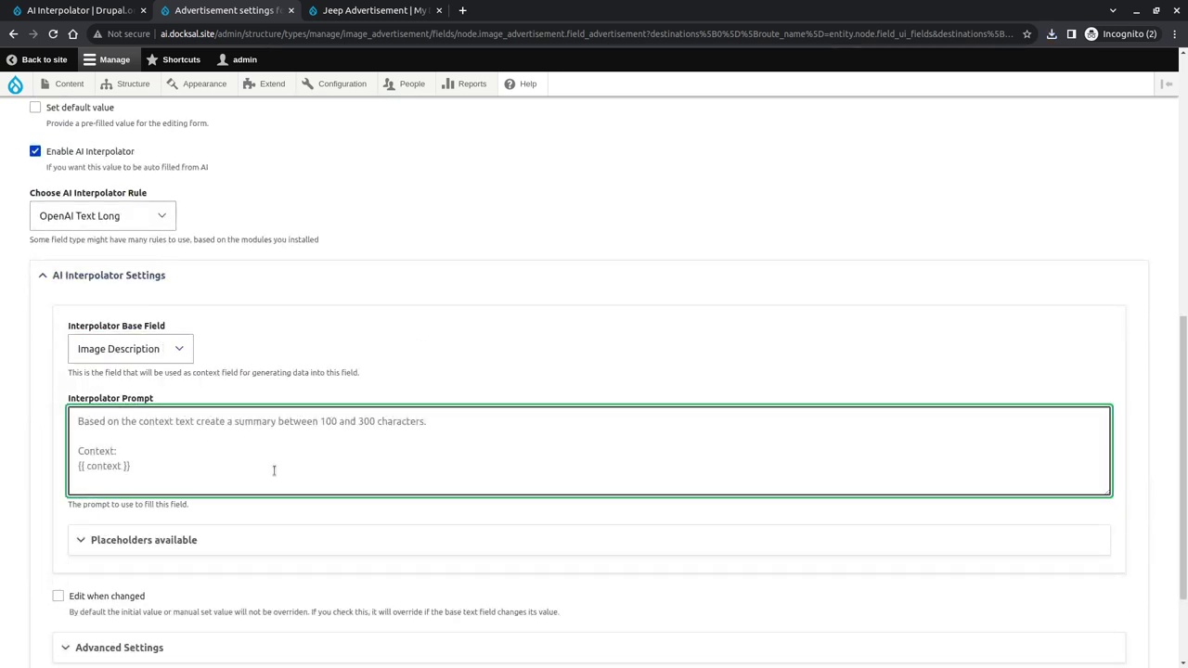
pyautogui.write('Based on the cont')
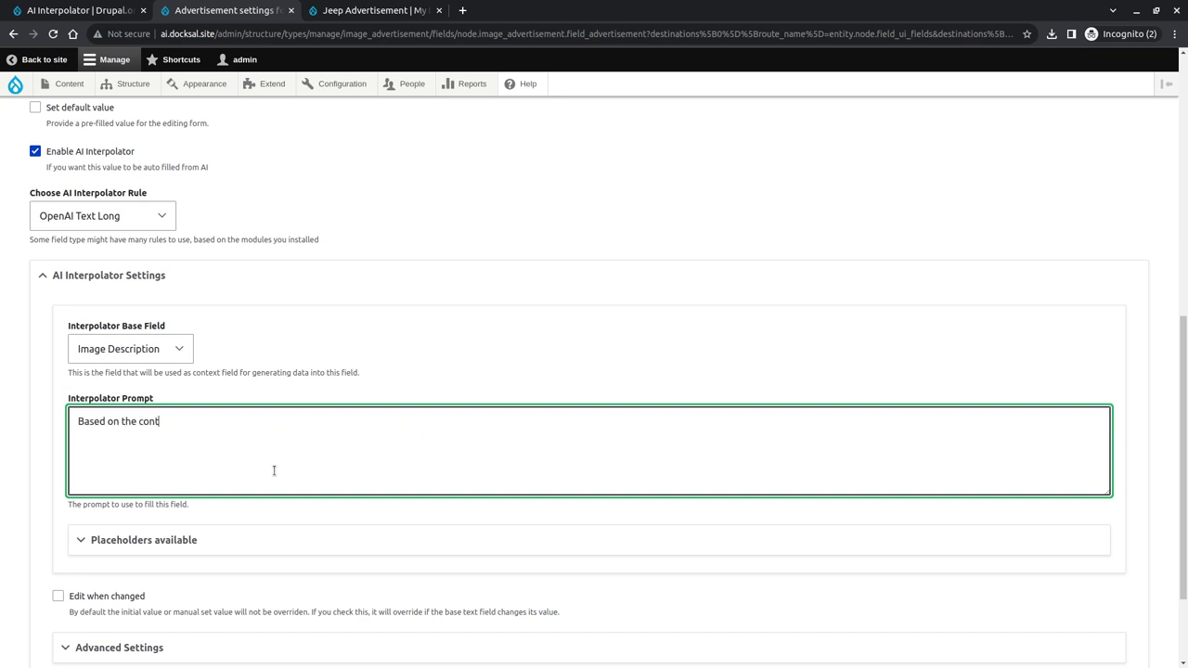
pyautogui.write('ext text create a one sentence adv')
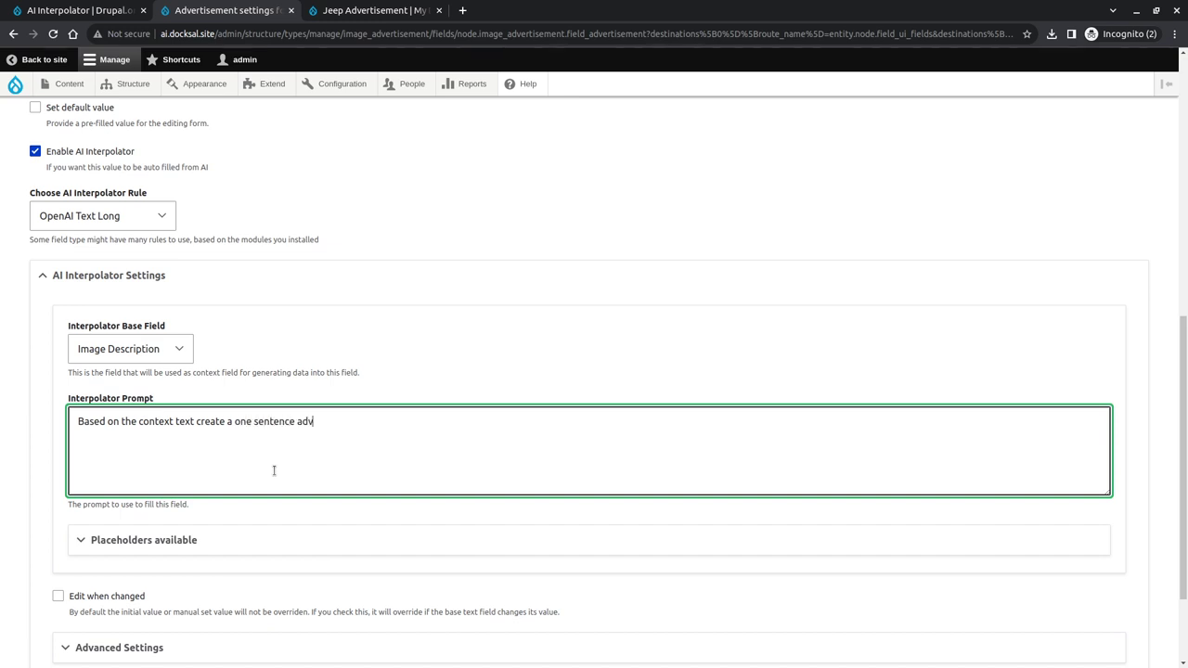
pyautogui.write('ertisement slogan.  Co')
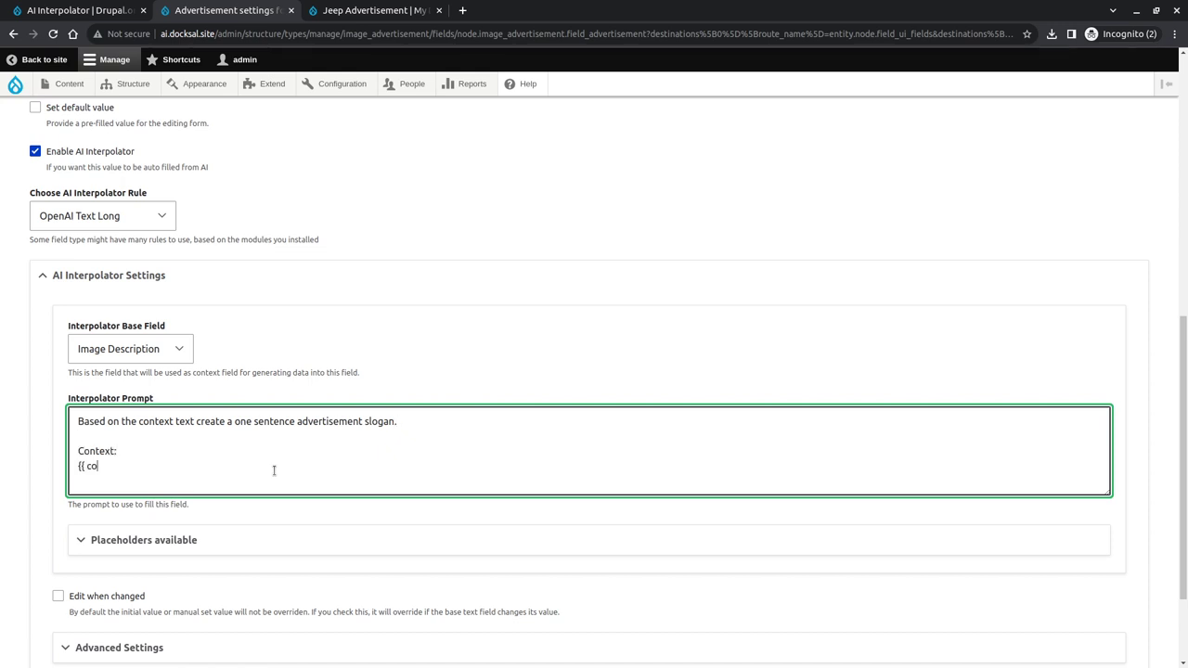
pyautogui.write('ntext')
# - In the interpolator's advanced settings, choose the Batch worker, set the weight to 101, and save the Advertisement field settings
pyautogui.scroll(-2, 233, 520)
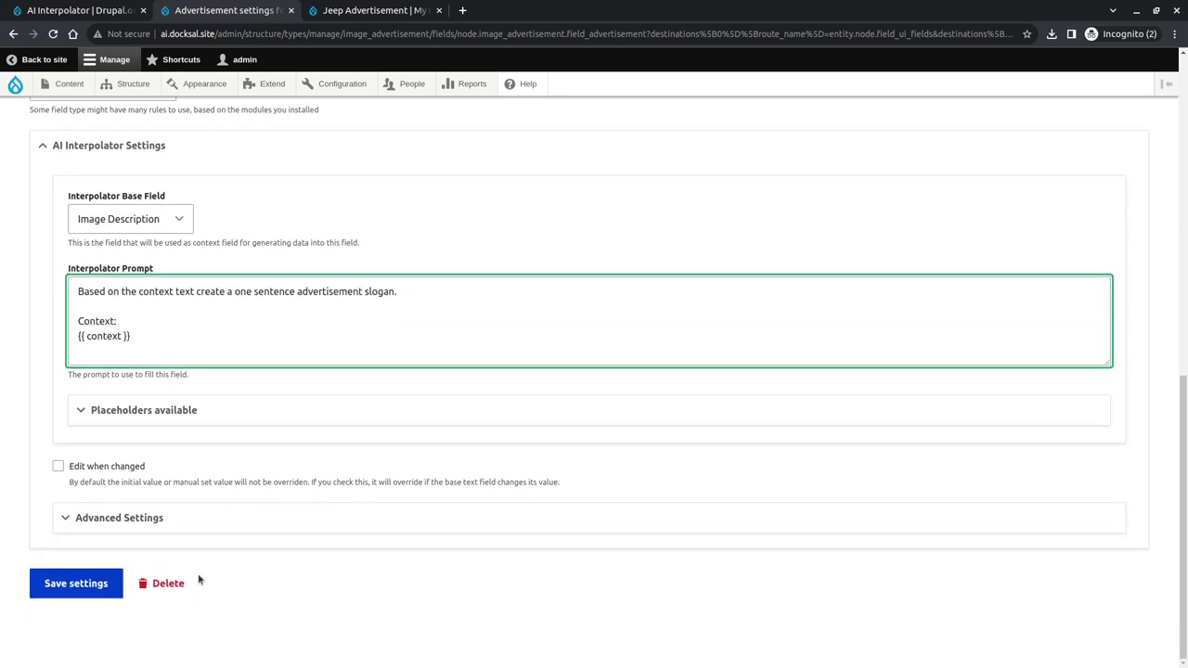
pyautogui.click(180, 517)
pyautogui.scroll(-4, 180, 517)
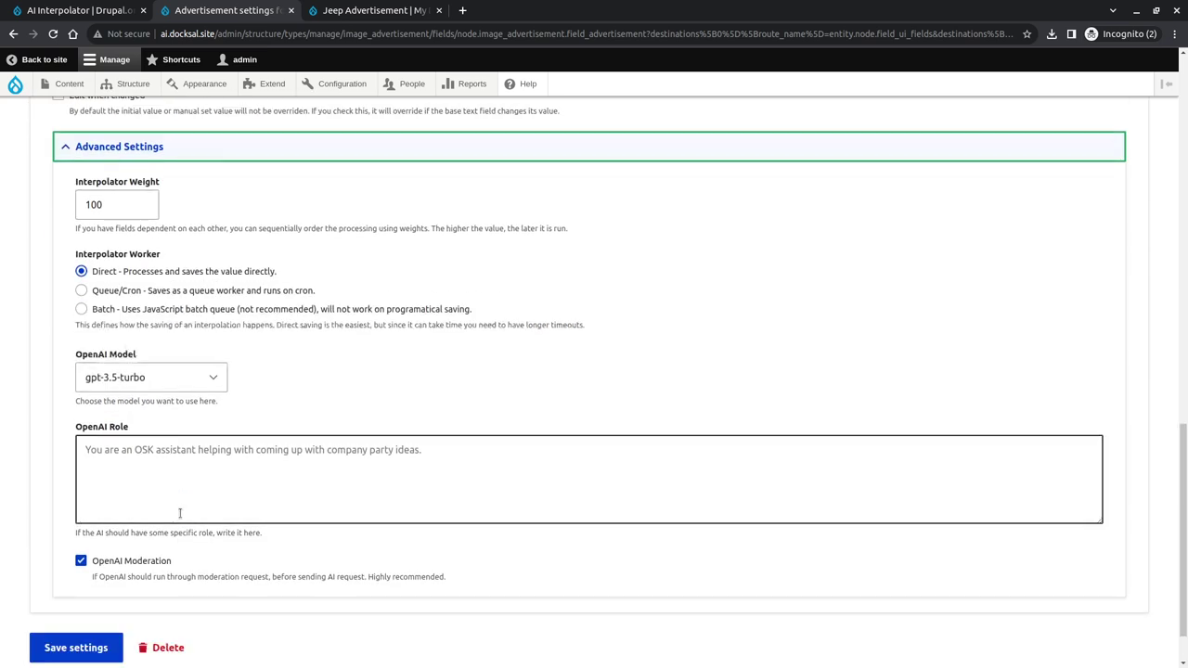
pyautogui.click(153, 309)
pyautogui.click(129, 206)
pyautogui.moveTo(96, 206); pyautogui.dragTo(102, 216)
pyautogui.write('1')
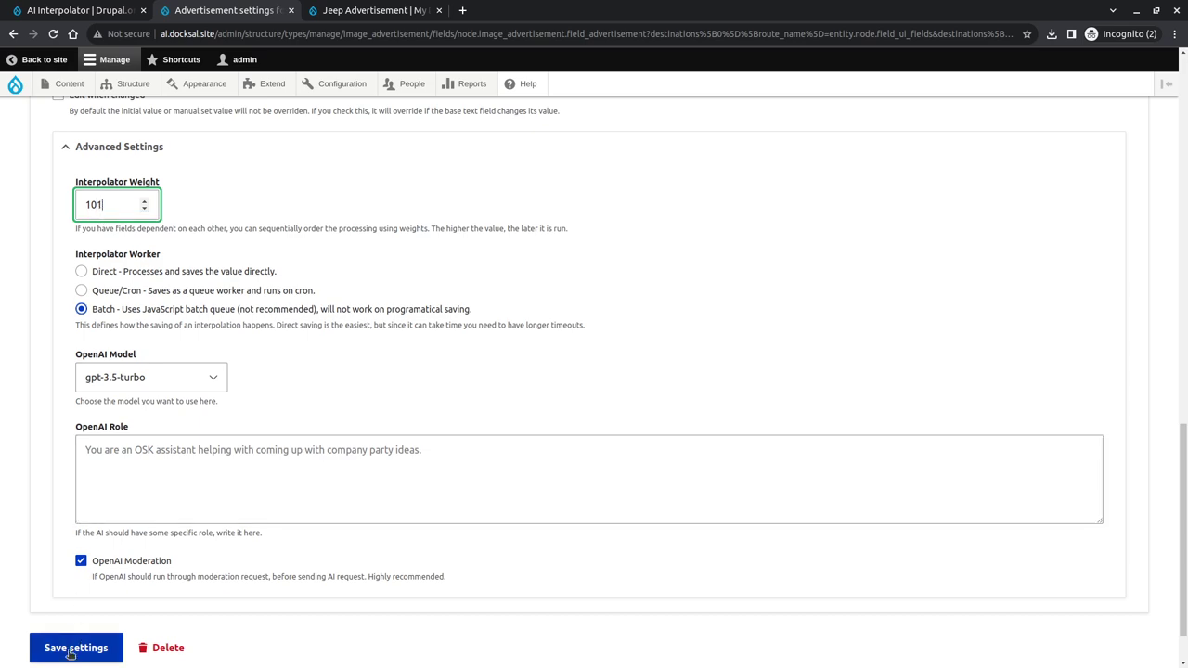
pyautogui.click(46, 647)
# - Open the existing Jeep Advertisement node for editing and save it again so the AI fields are processed
pyautogui.click(407, 9)
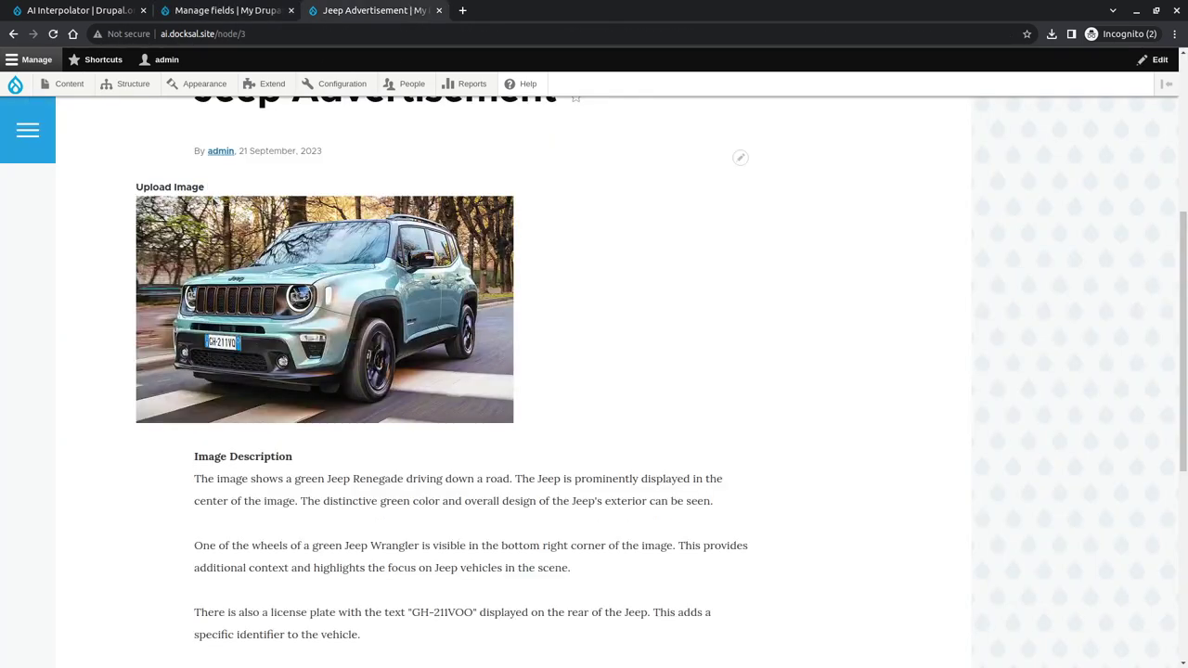
pyautogui.scroll(3, 223, 223)
pyautogui.click(271, 195)
pyautogui.scroll(-5, 162, 386)
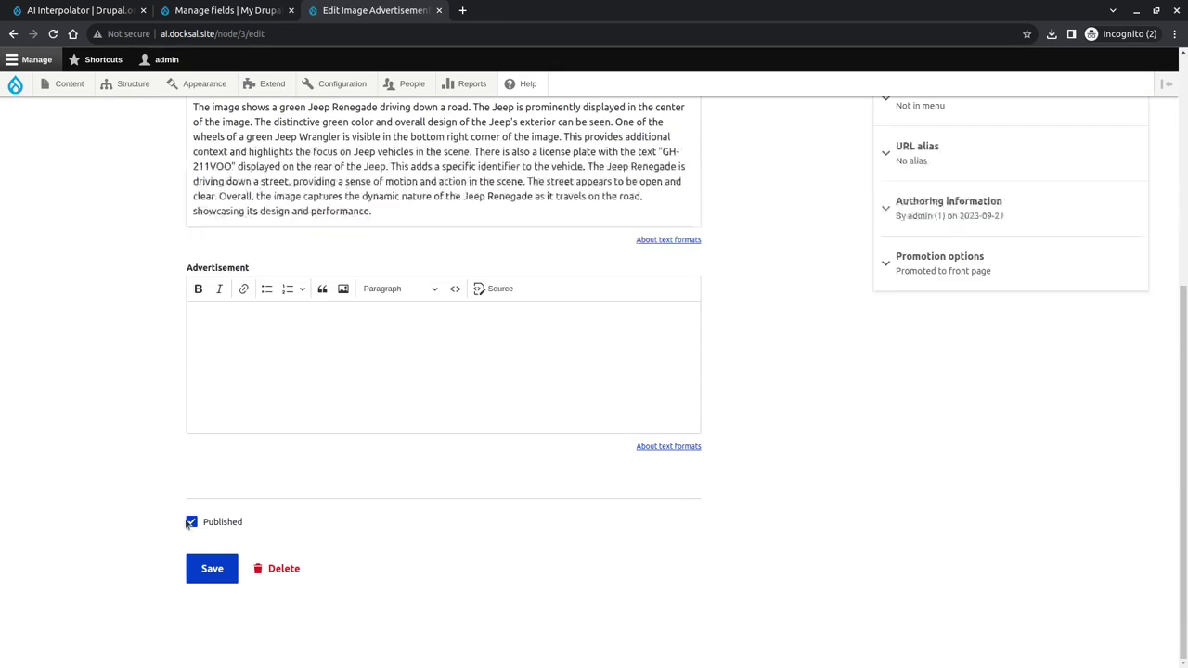
pyautogui.click(208, 567)
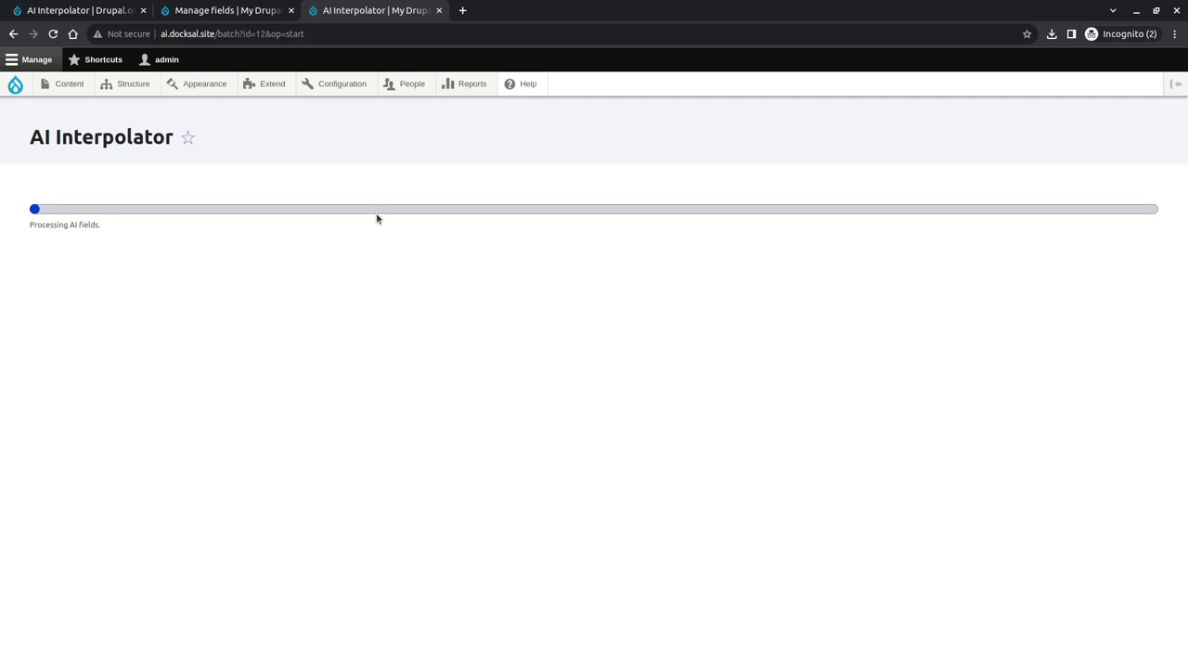
# - Open the ElevenLabs settings page in a separate browser window and close that window again
pyautogui.moveTo(318, 84)
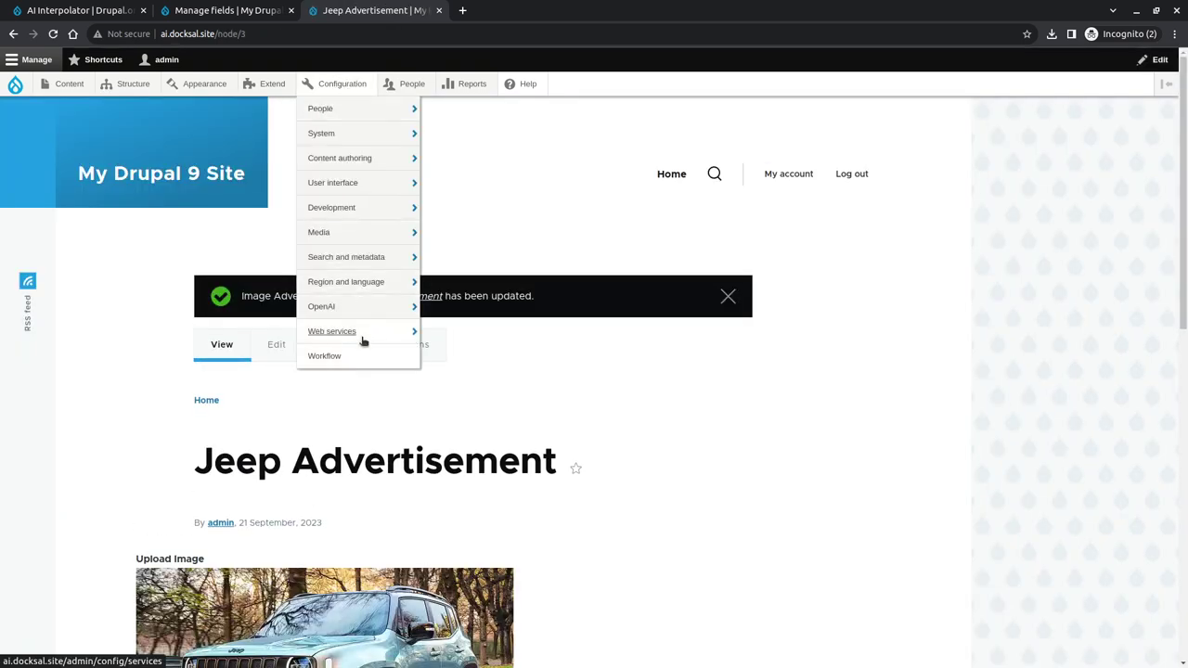
pyautogui.moveTo(361, 340)
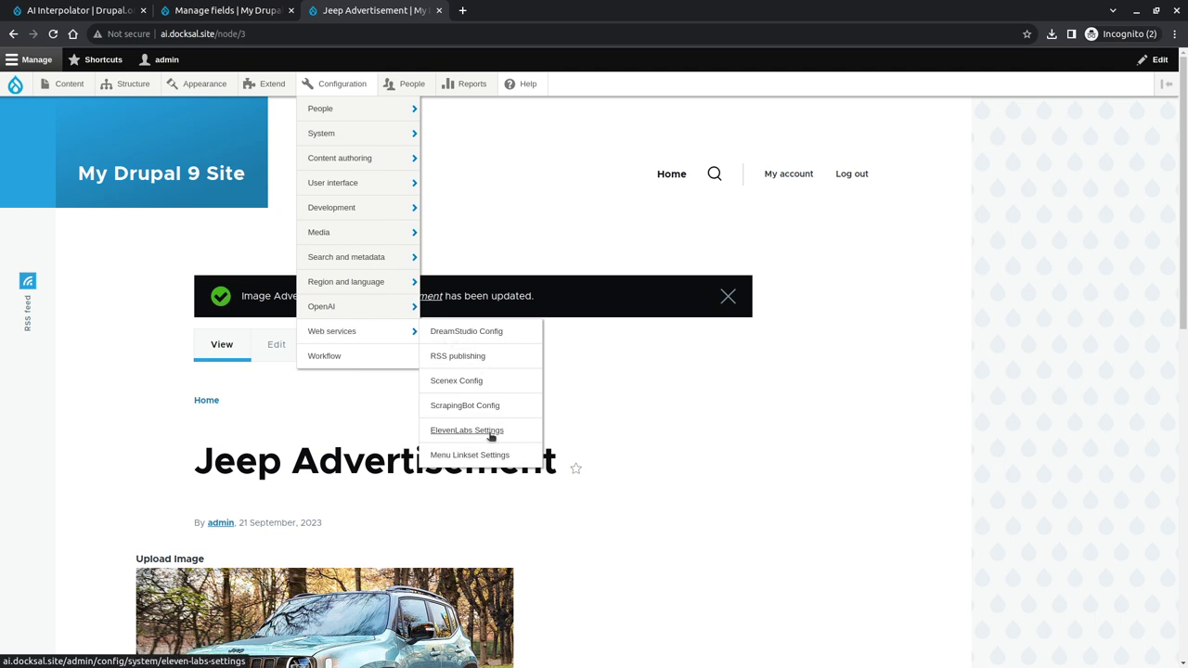
pyautogui.middleClick(493, 432)
pyautogui.click(522, 9)
pyautogui.moveTo(523, 9); pyautogui.dragTo(594, 185)
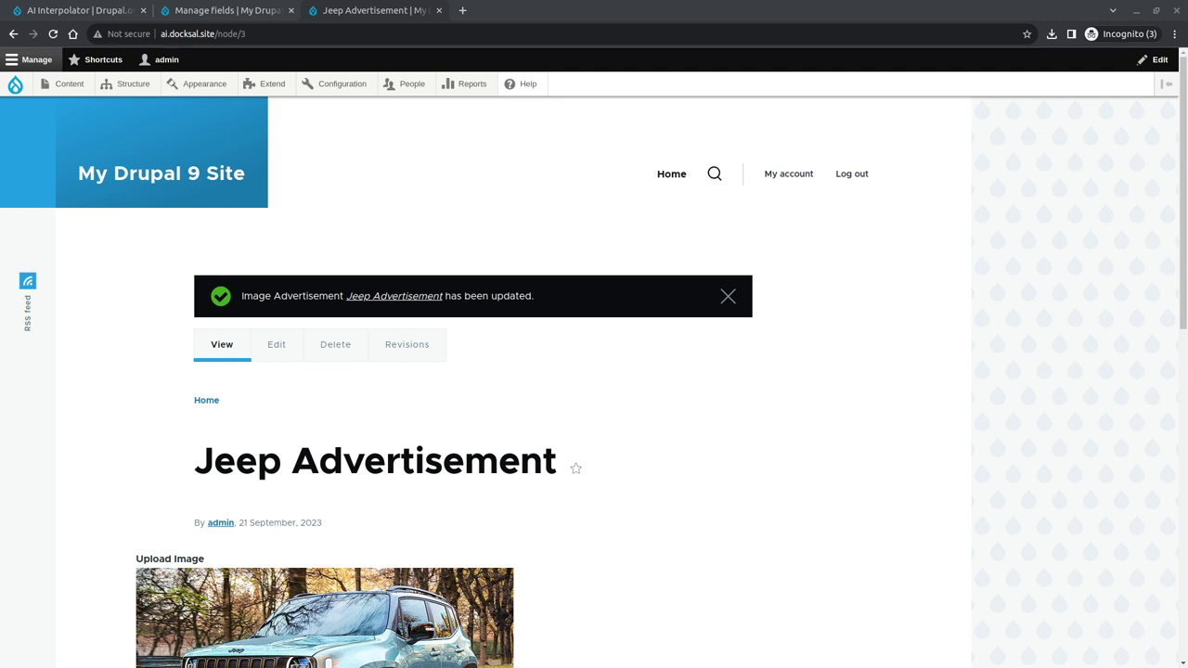
pyautogui.hotkey('ctrl', 'shift', 'w')
# - Review the generated advertisement slogan and image description on the Jeep Advertisement page
pyautogui.scroll(-7, 795, 425)
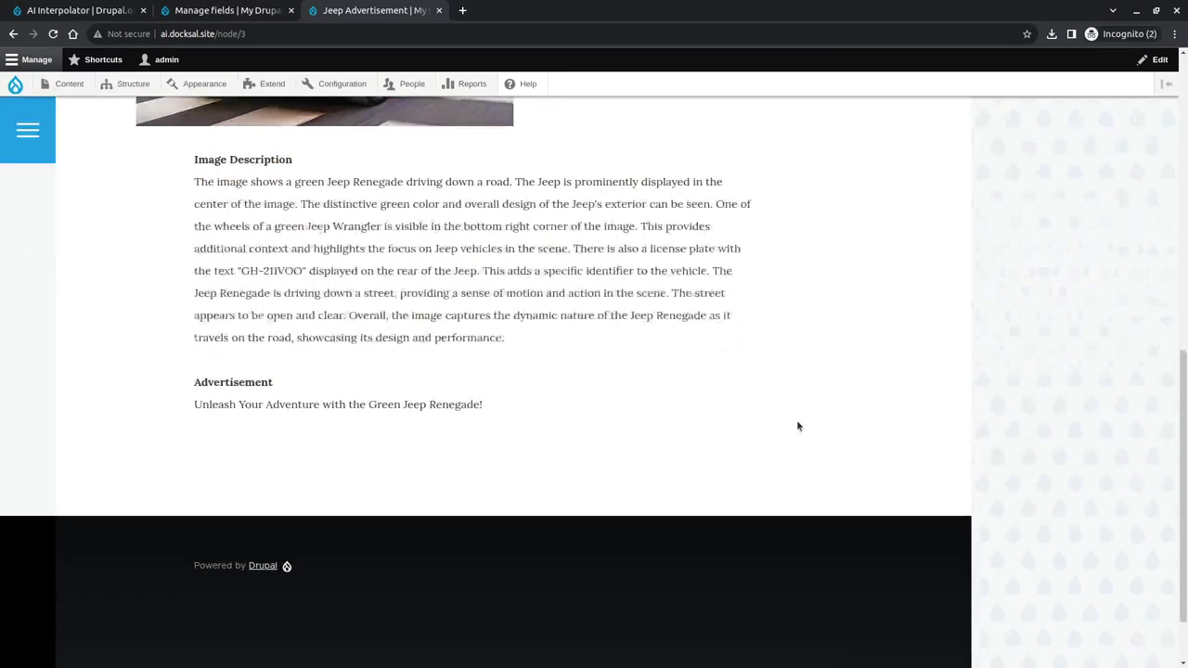
pyautogui.moveTo(211, 405); pyautogui.dragTo(368, 405)
pyautogui.click(371, 409)
pyautogui.scroll(1, 398, 438)
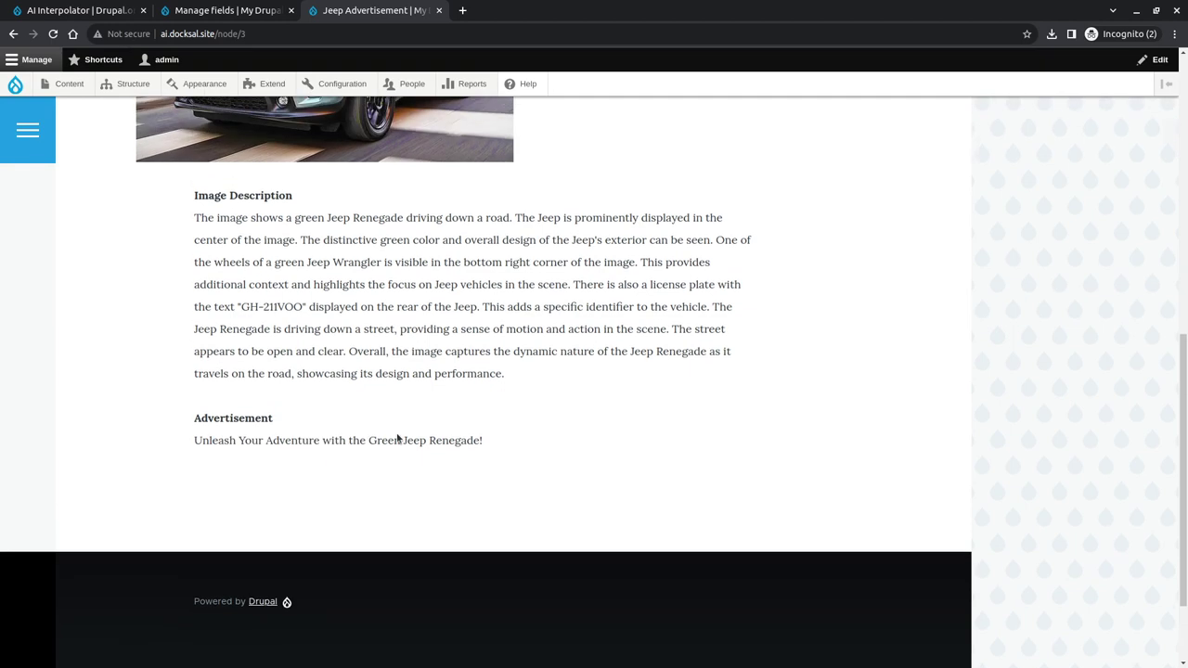
pyautogui.scroll(2, 419, 492)
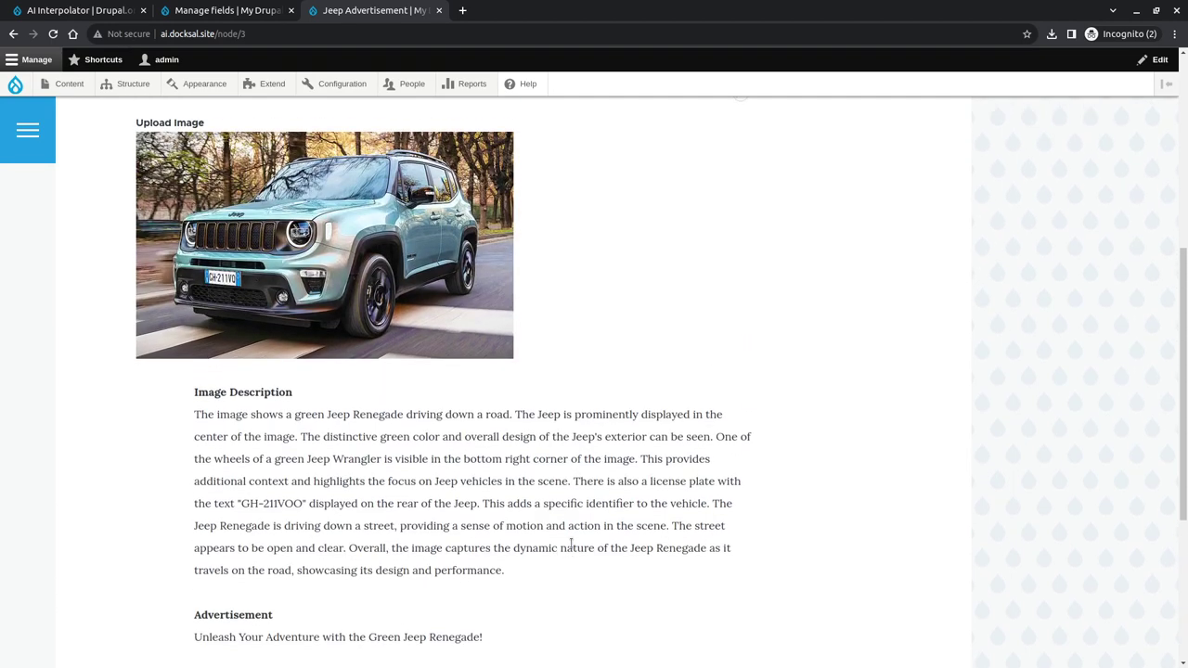
pyautogui.scroll(4, 570, 541)
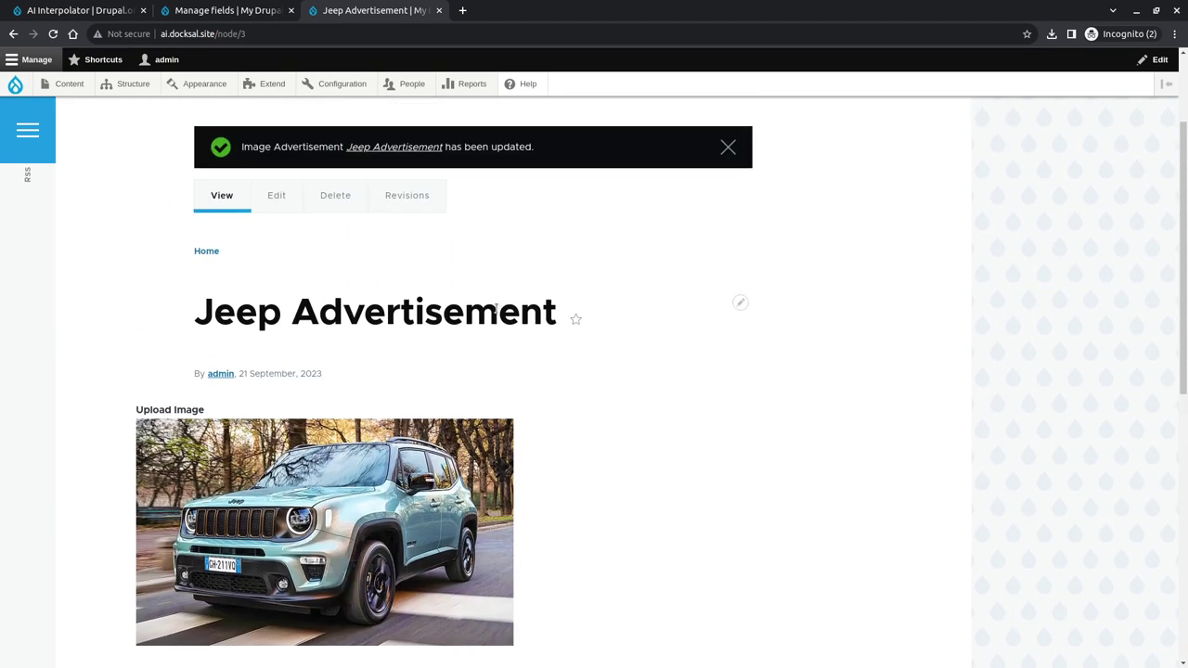
pyautogui.scroll(1, 524, 408)
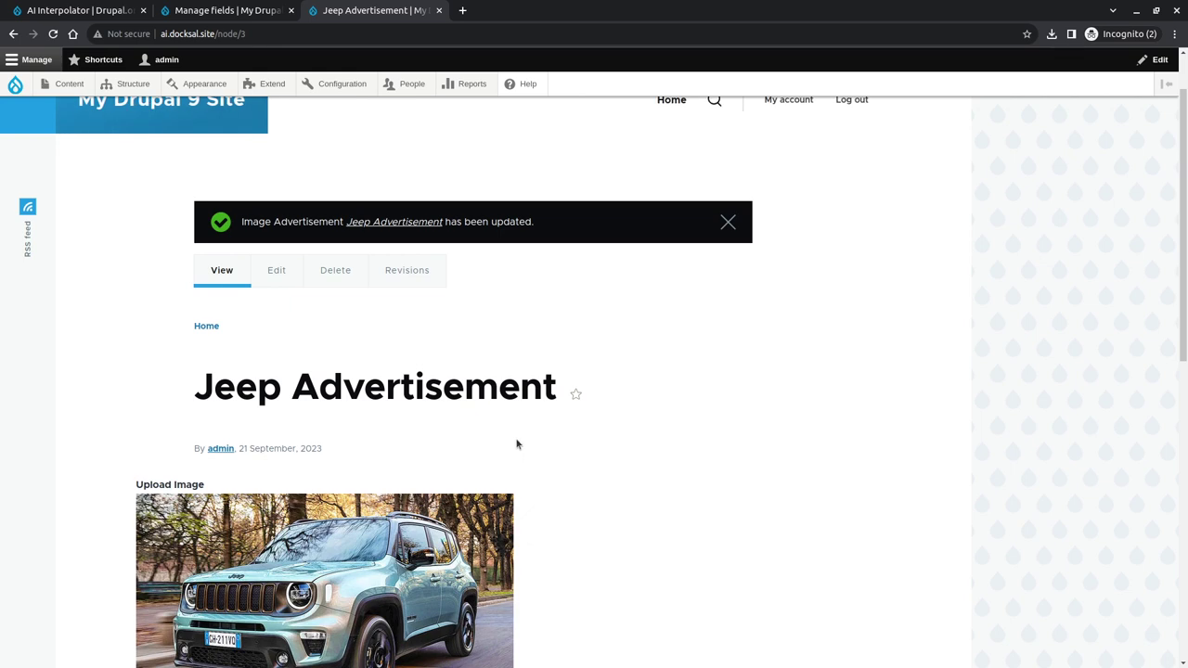
# - Add an ElevenLabs field labelled Sound Advertisement to the Image Advertisement content type and save its field settings limited to 1 value
pyautogui.hotkey('ctrl', 'shift', 'Tab')
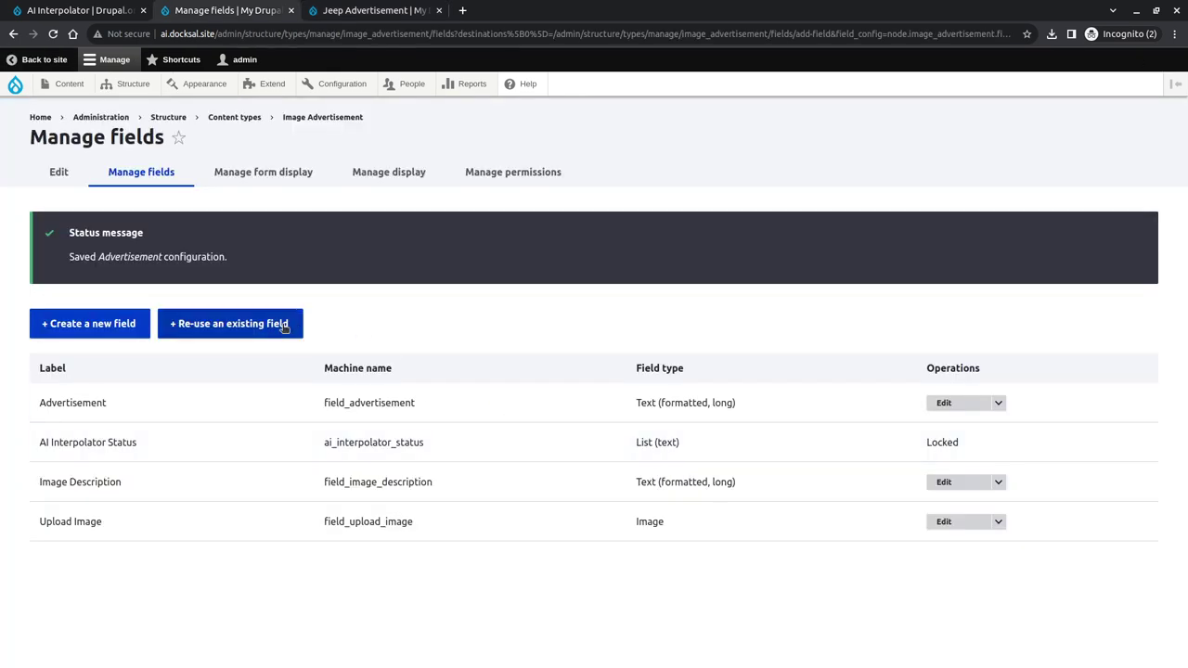
pyautogui.click(122, 335)
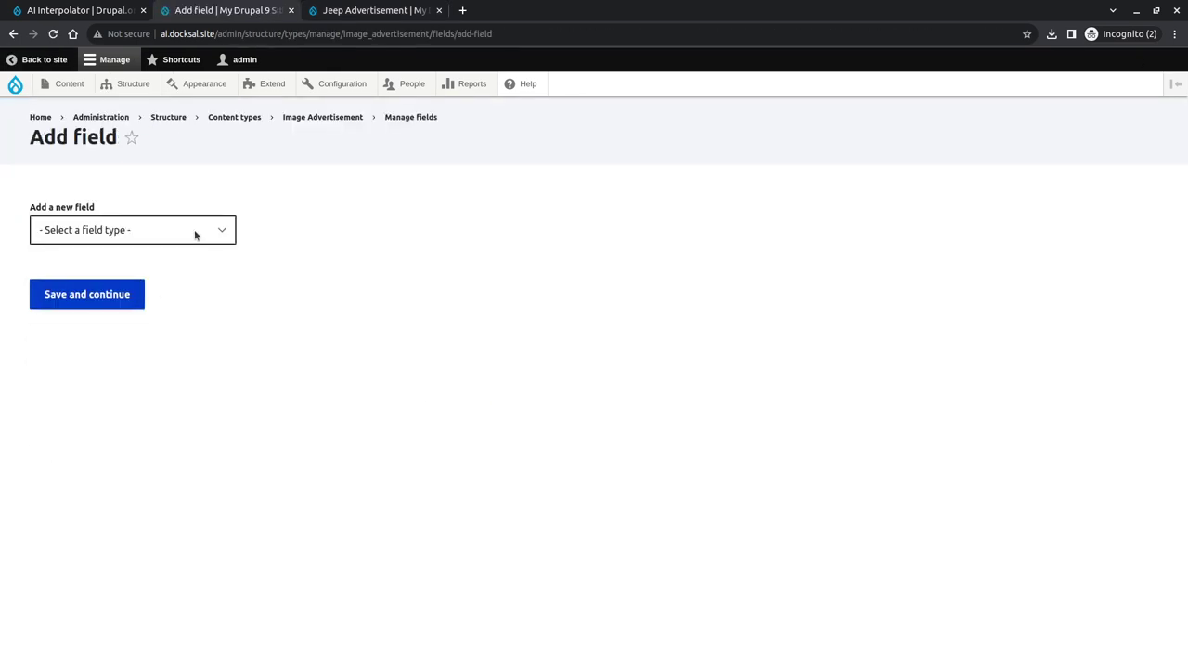
pyautogui.click(195, 234)
pyautogui.click(149, 363)
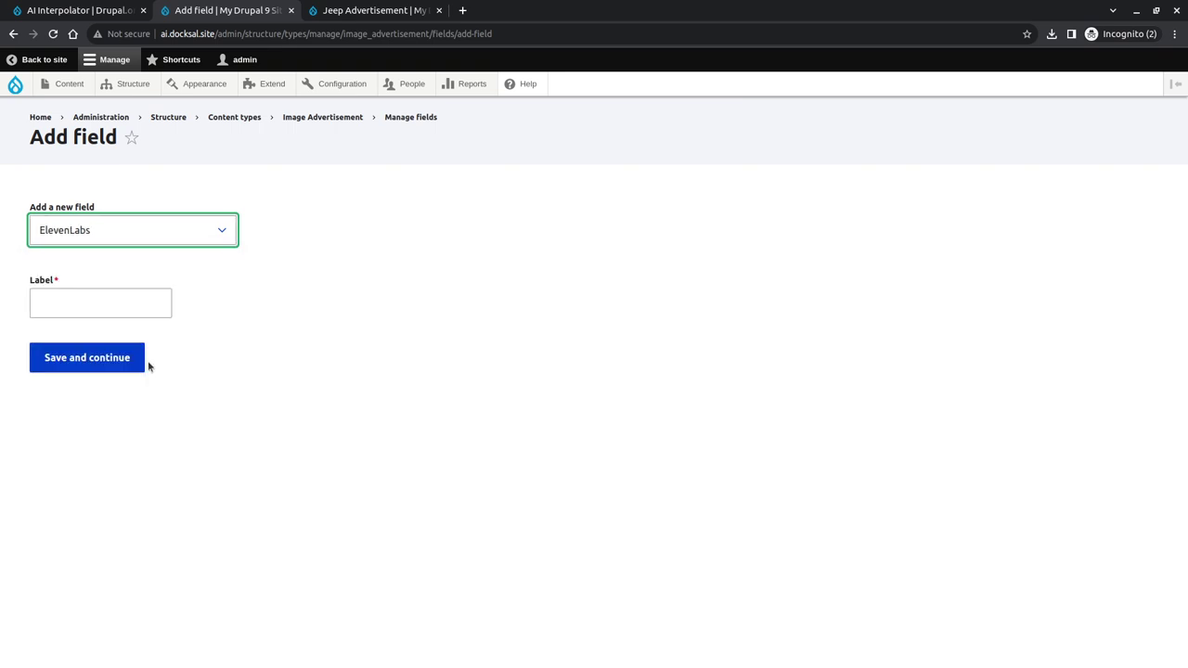
pyautogui.click(112, 299)
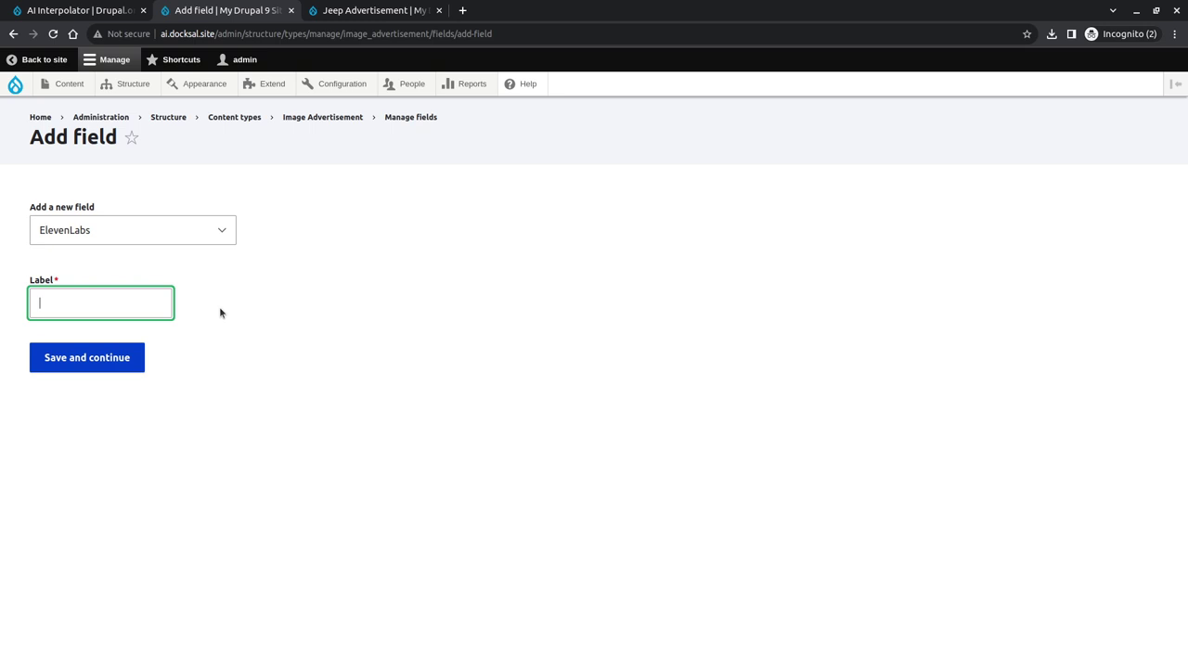
pyautogui.write('Sound Adev')
pyautogui.press('BackSpace')
pyautogui.press('BackSpace')
pyautogui.write('ve')
pyautogui.press('BackSpace')
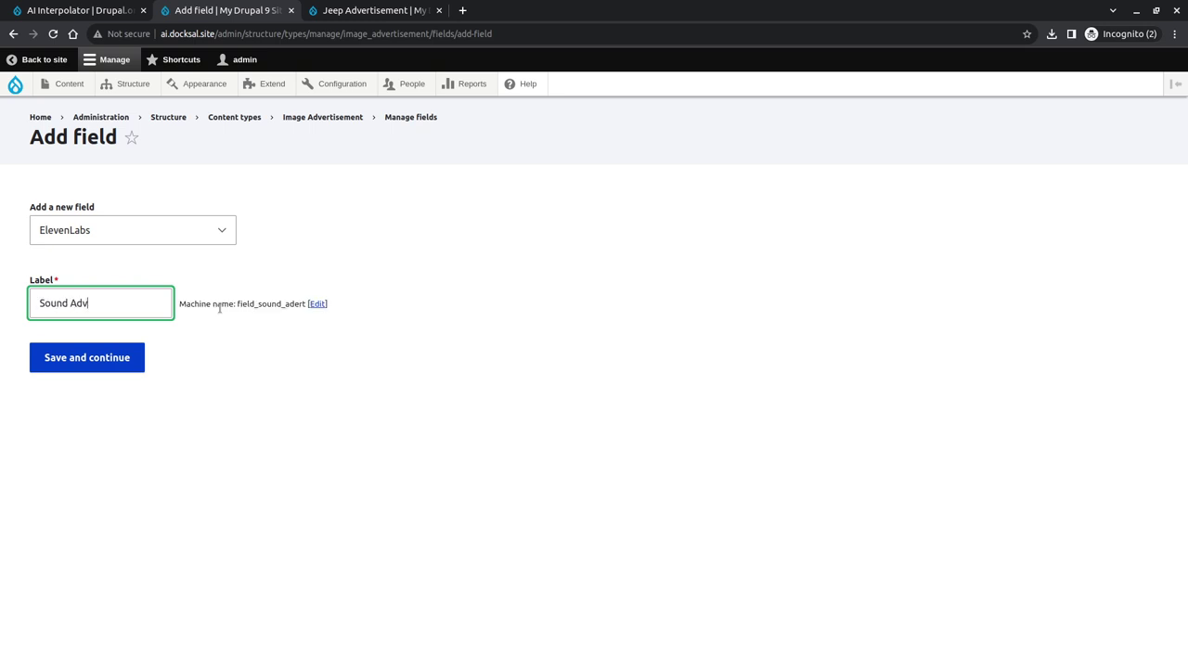
pyautogui.write('ertisement')
pyautogui.click(141, 350)
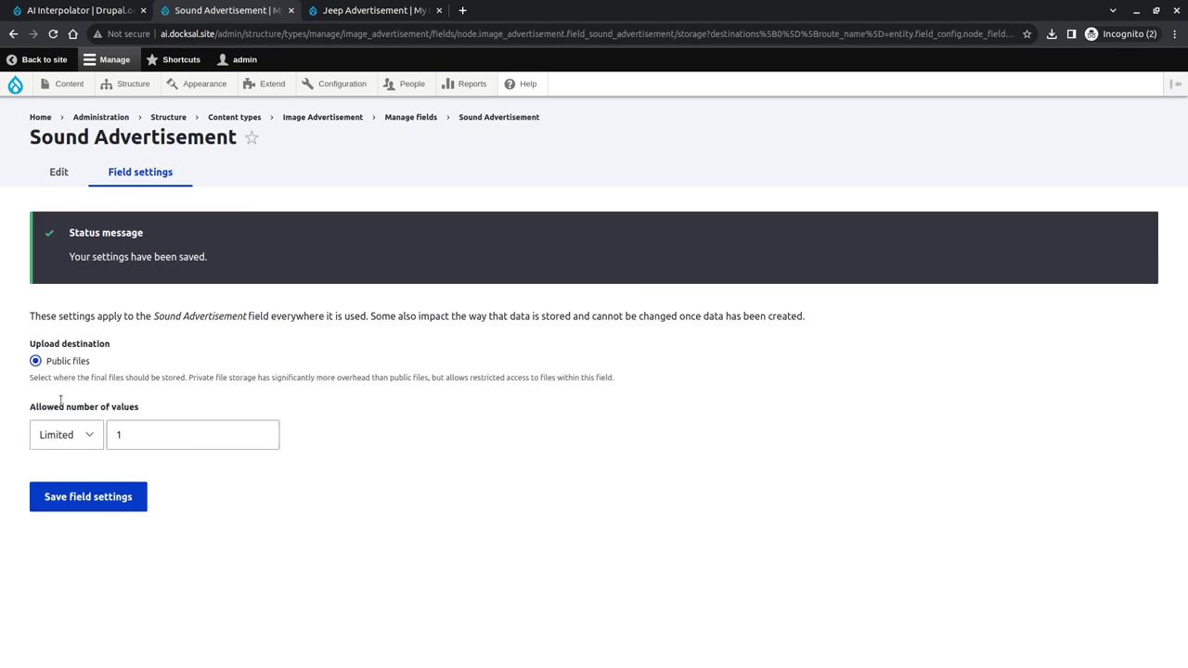
pyautogui.click(104, 503)
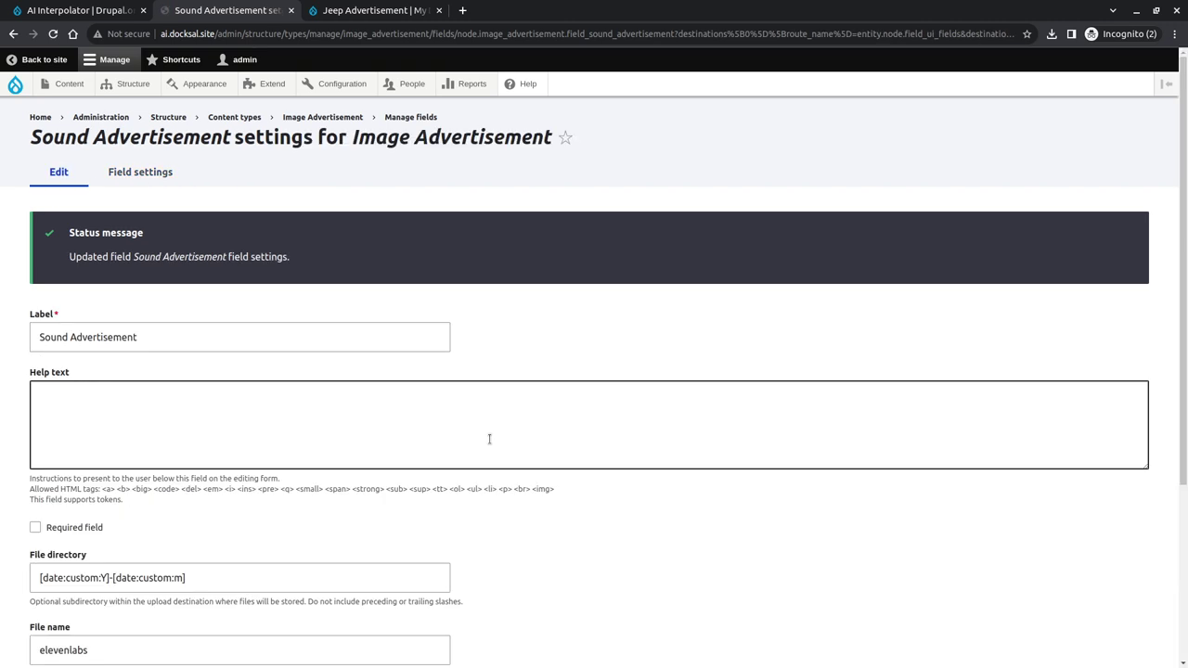
pyautogui.scroll(-3, 488, 438)
pyautogui.click(145, 508)
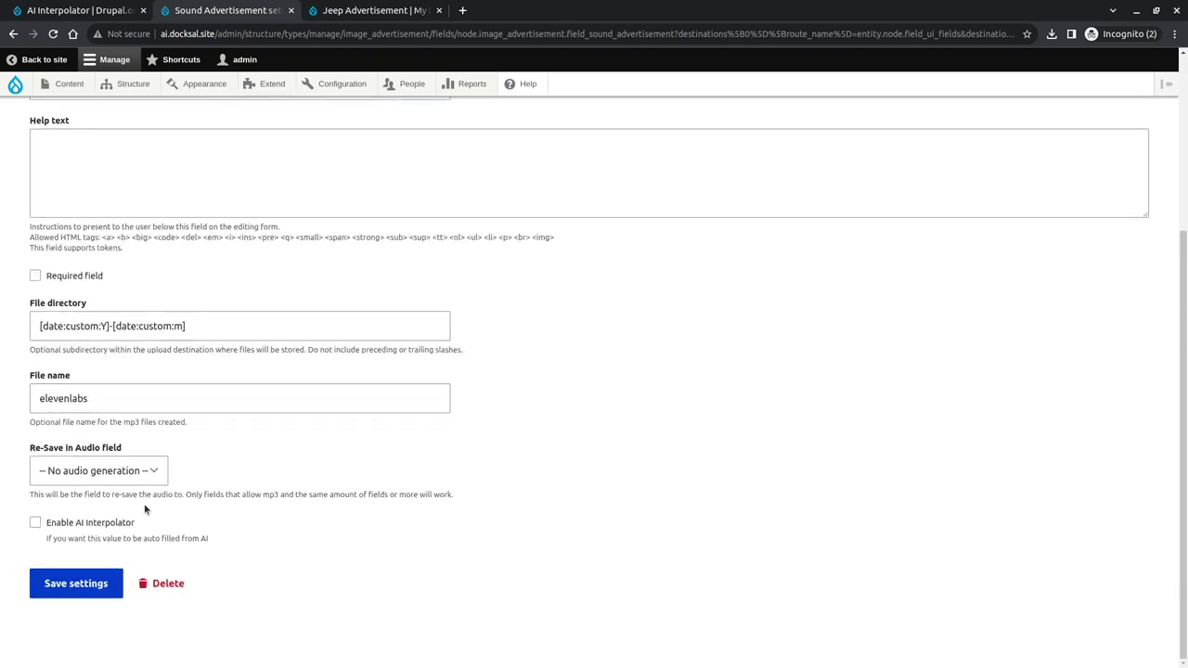
pyautogui.click(83, 525)
pyautogui.scroll(-2, 82, 445)
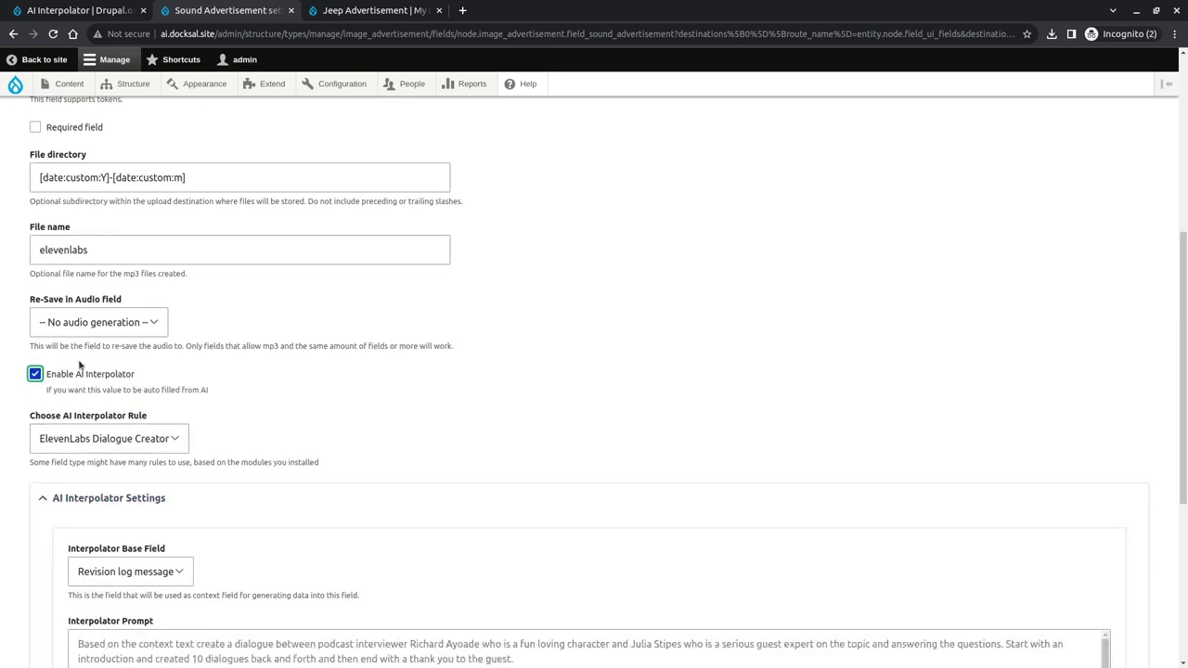
pyautogui.scroll(-1, 86, 381)
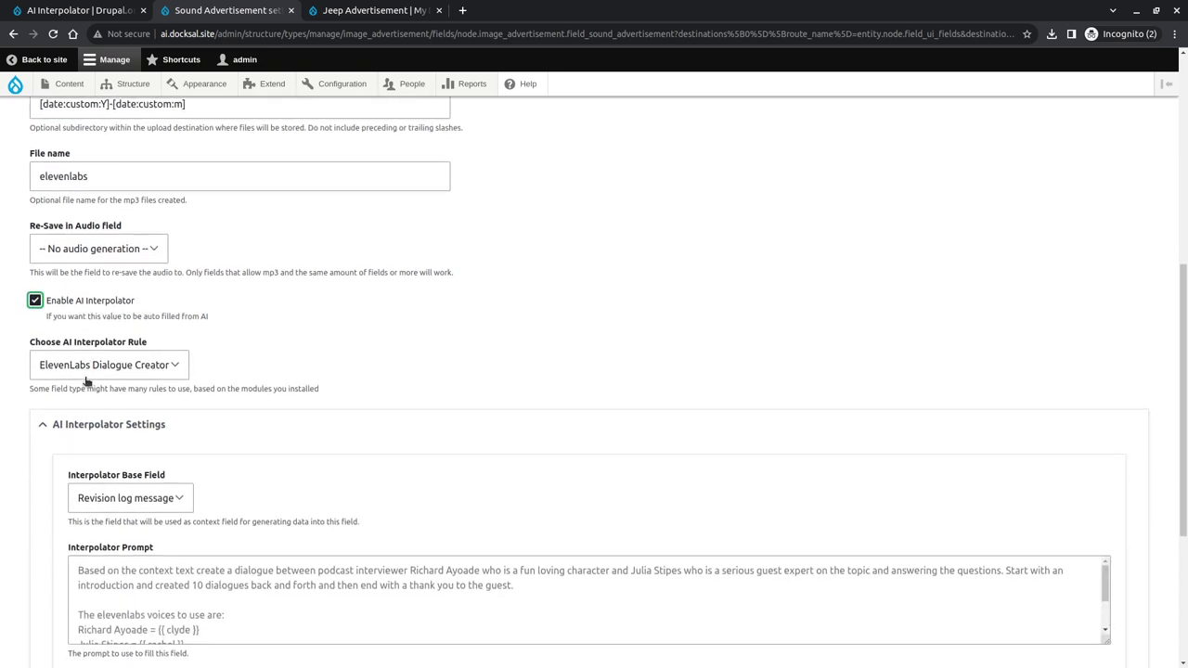
pyautogui.click(96, 304)
# - Save the Sound Advertisement settings and create another new field of type File labelled The Audio File
pyautogui.click(96, 587)
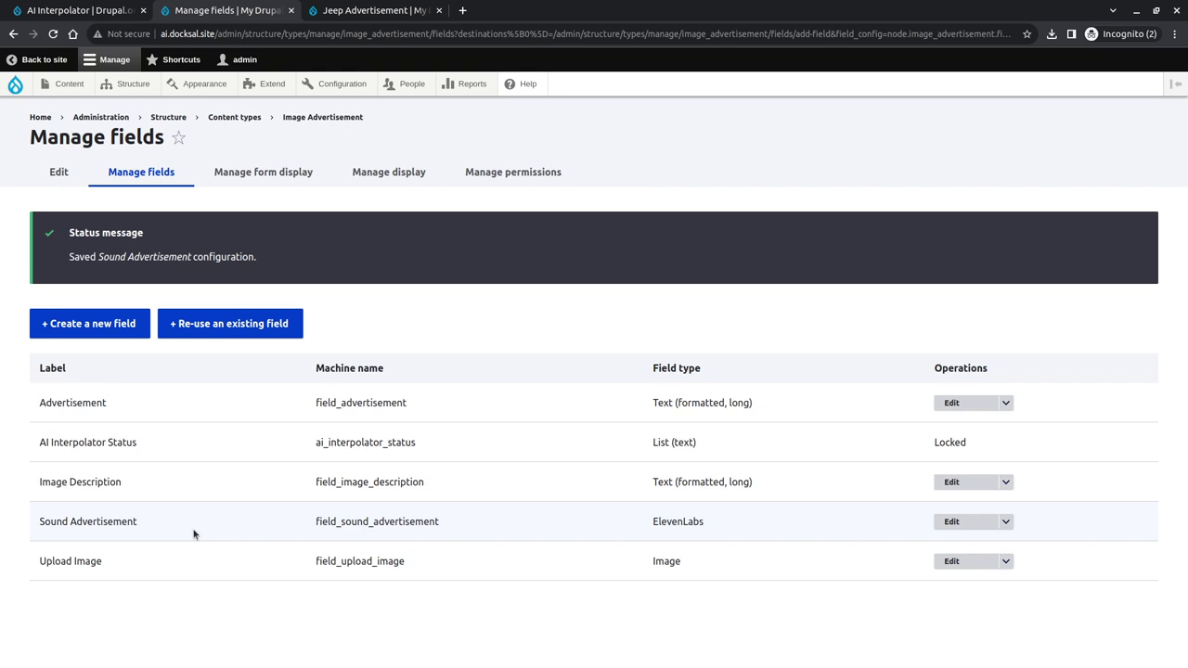
pyautogui.click(100, 327)
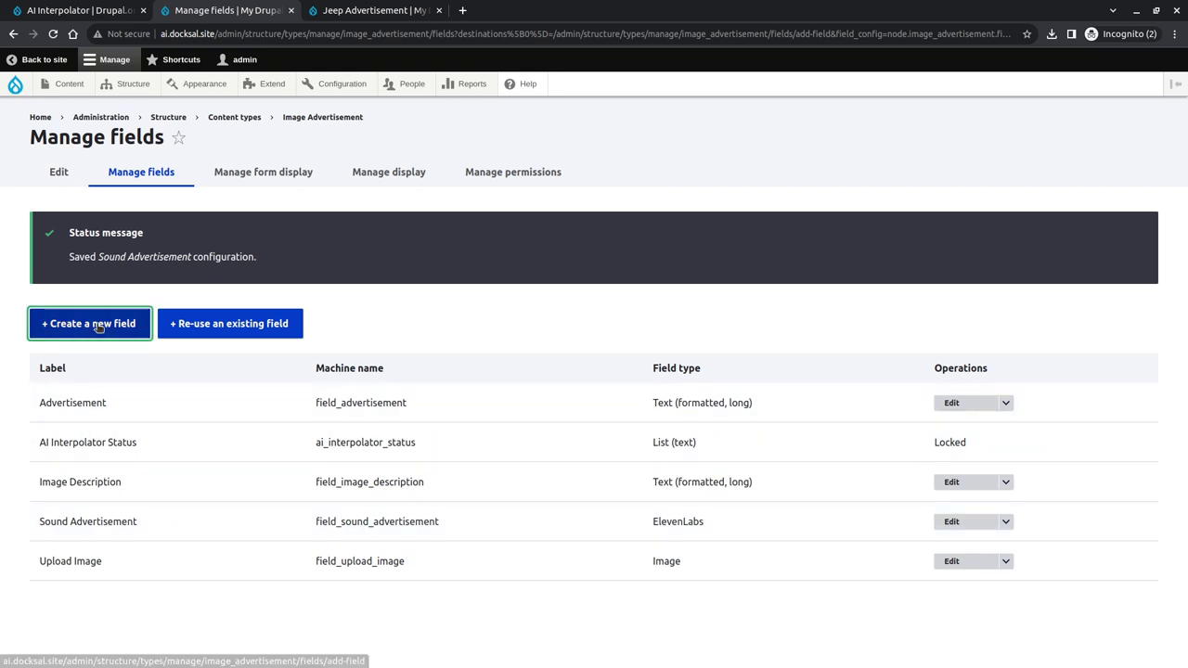
pyautogui.click(191, 236)
pyautogui.scroll(-3, 173, 294)
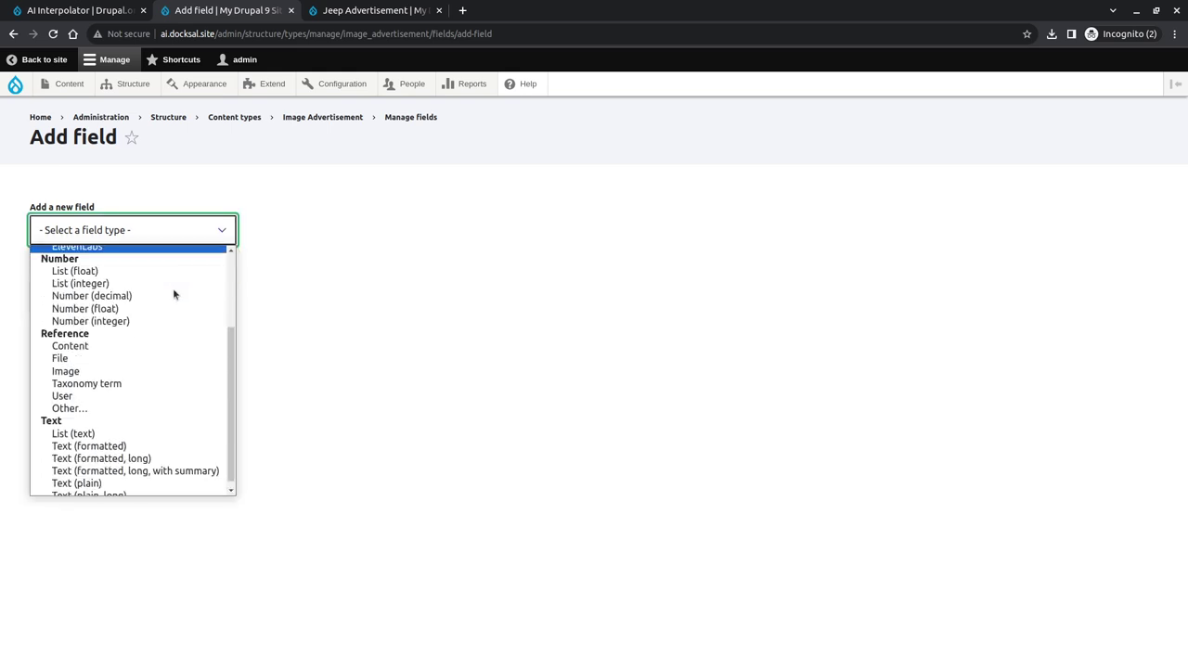
pyautogui.click(108, 351)
pyautogui.click(107, 312)
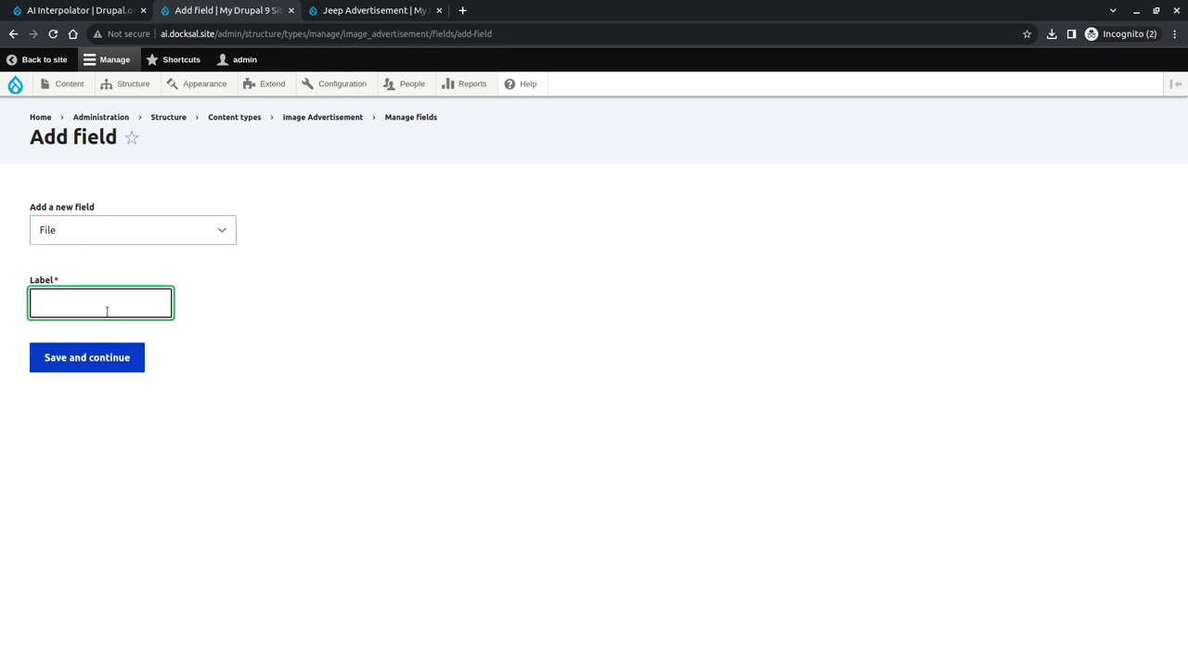
pyautogui.write('The Audio File')
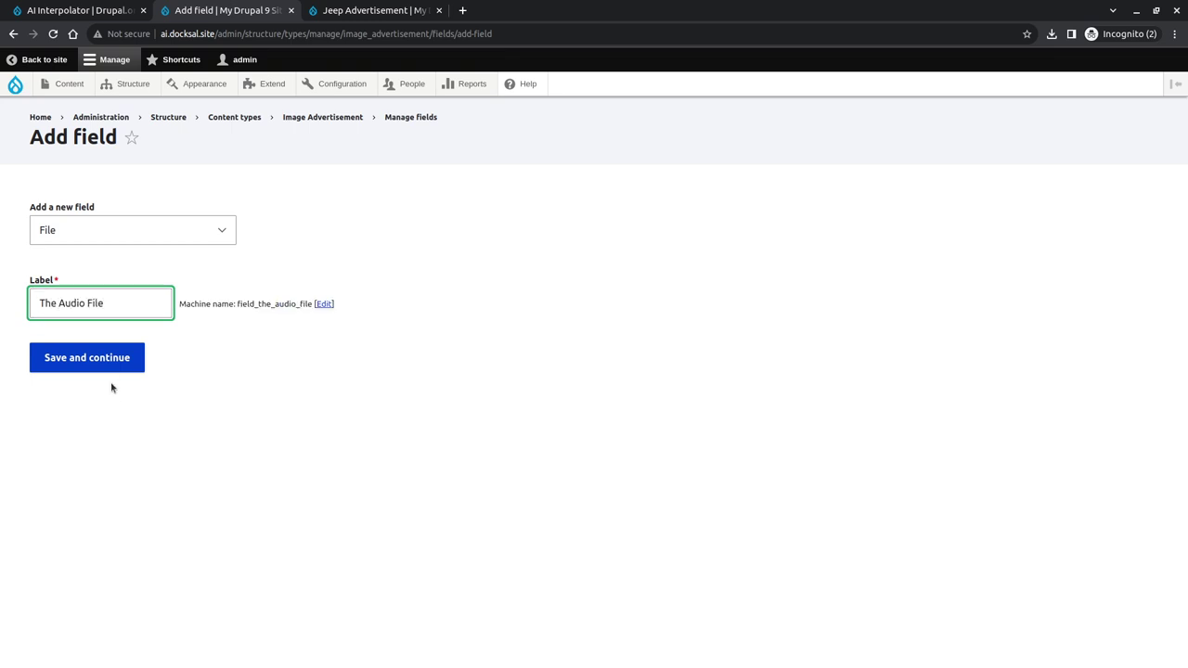
pyautogui.click(113, 362)
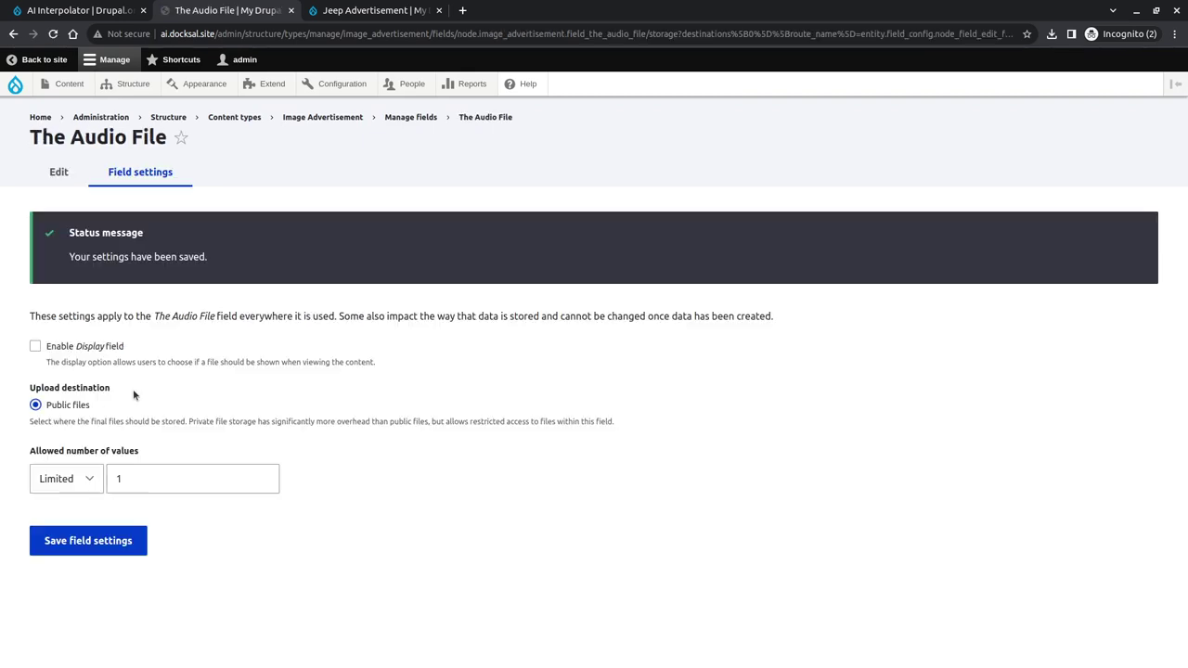
# - Choose the allowed number of values for The Audio File and save its field settings
pyautogui.click(102, 489)
pyautogui.click(65, 521)
pyautogui.click(65, 479)
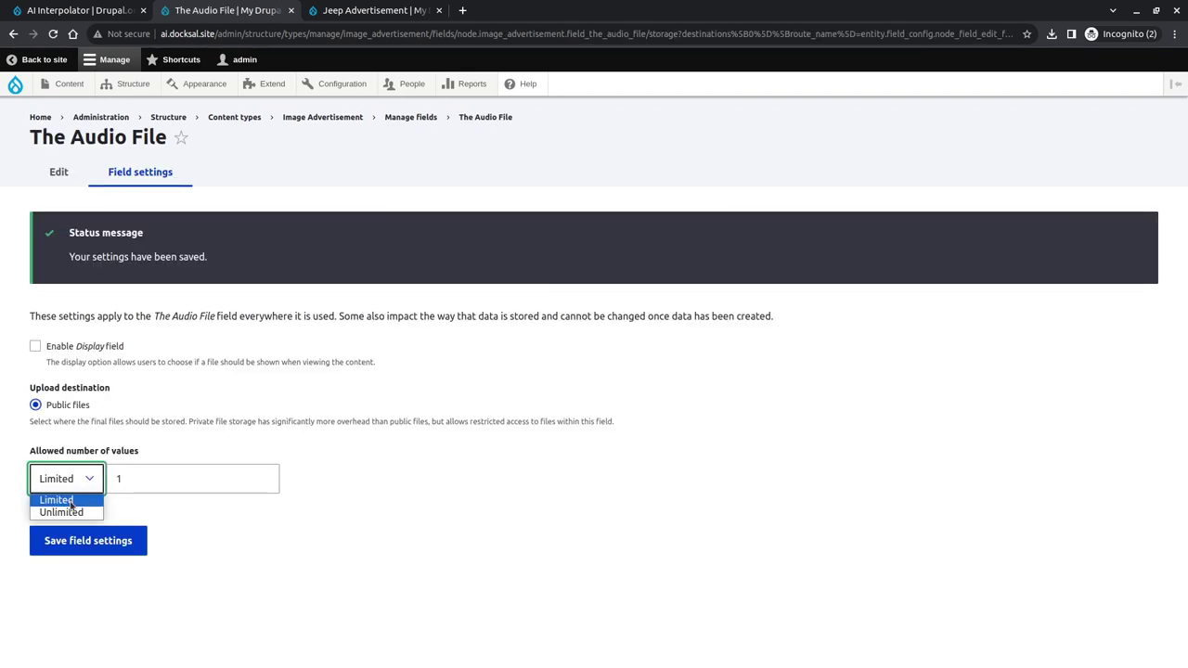
pyautogui.click(58, 509)
pyautogui.click(85, 531)
# - Set the allowed file extensions of The Audio File to mp3 and save the settings
pyautogui.scroll(-1, 125, 456)
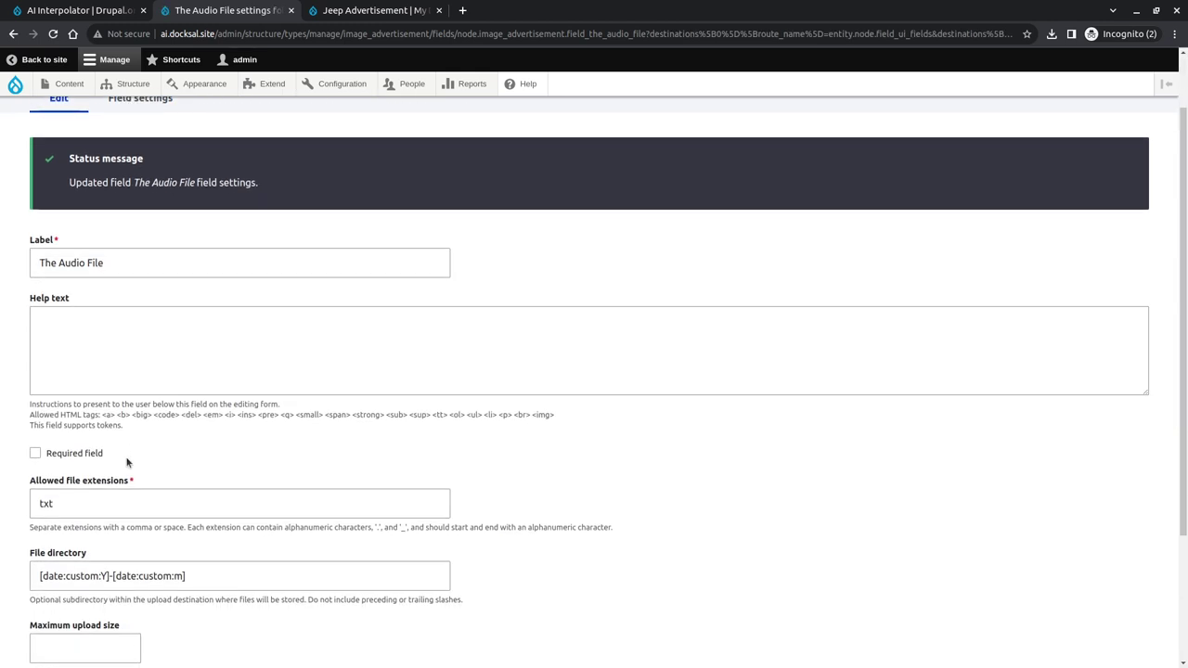
pyautogui.click(70, 510)
pyautogui.doubleClick(70, 510)
pyautogui.write('mp3')
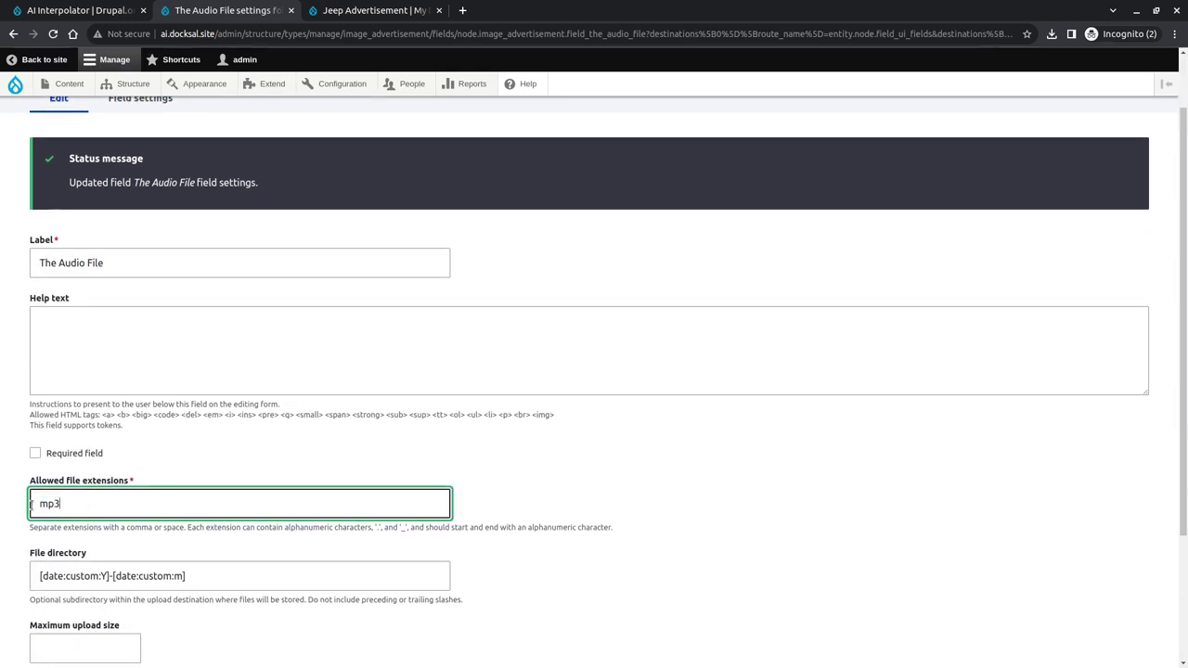
pyautogui.scroll(-2, 62, 511)
pyautogui.click(67, 582)
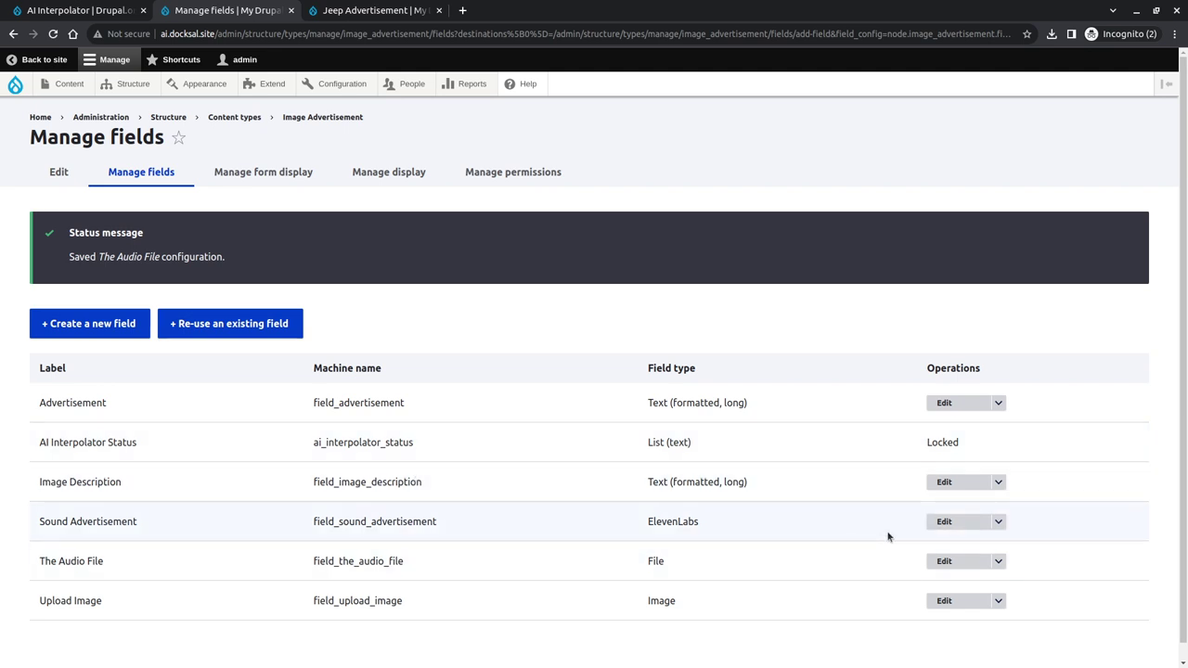
# - Make the Sound Advertisement field re-save its audio in The Audio File, and enable file concatenation with a soundscape
pyautogui.click(940, 522)
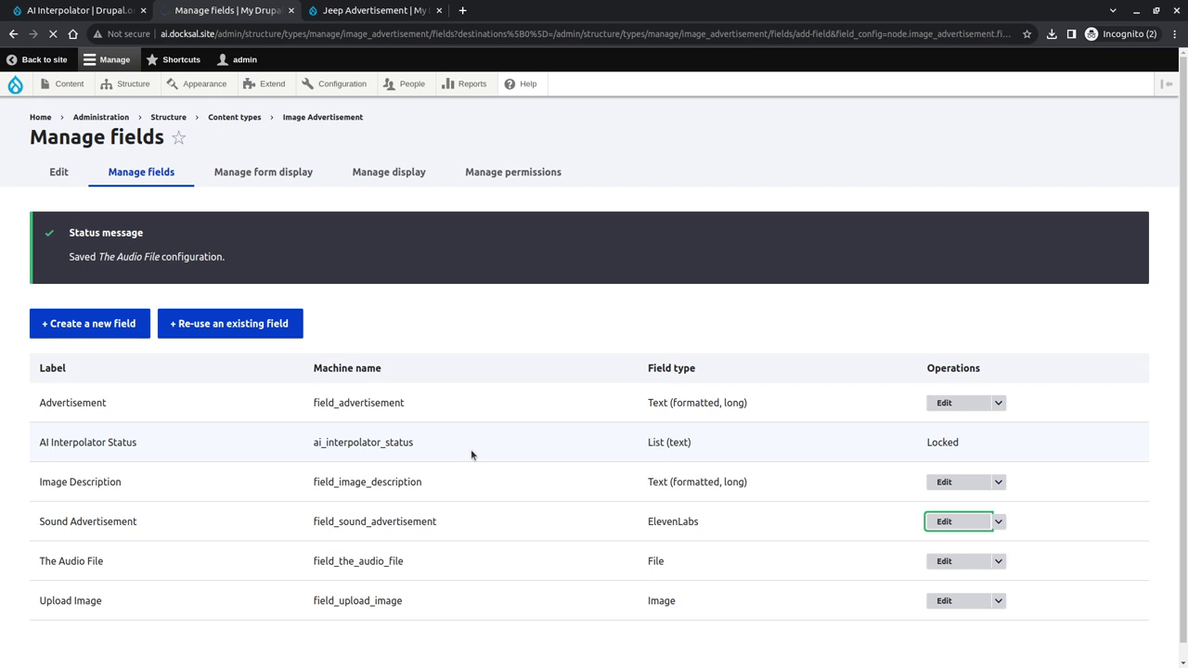
pyautogui.scroll(-3, 471, 455)
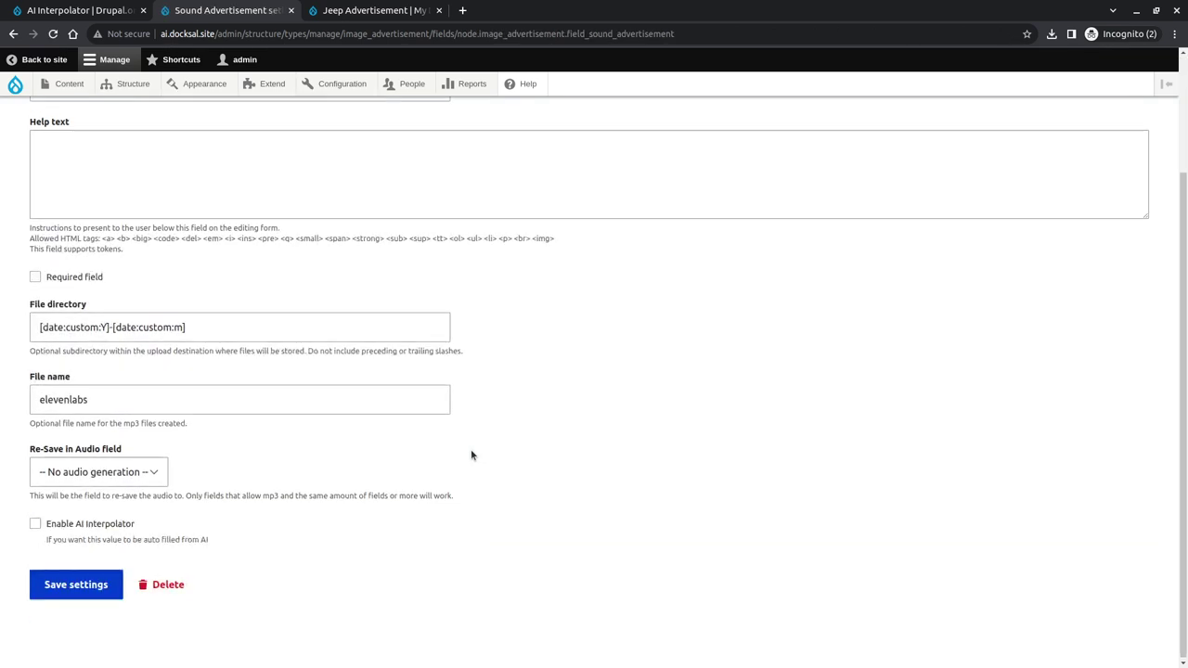
pyautogui.click(99, 472)
pyautogui.click(100, 506)
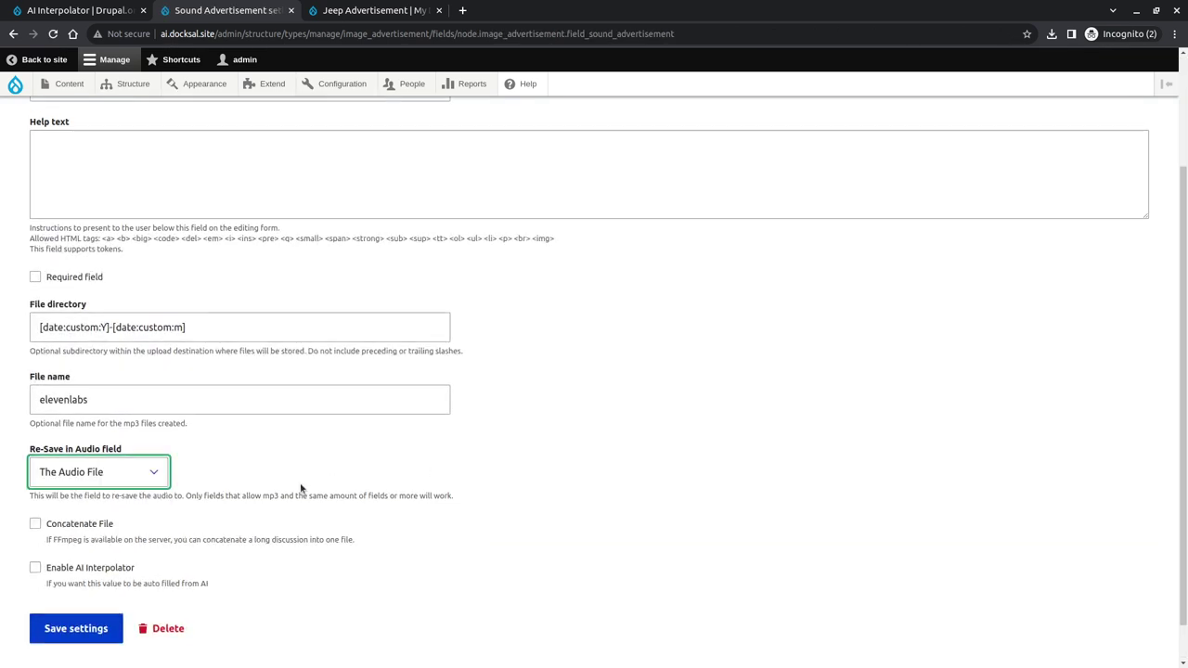
pyautogui.click(53, 525)
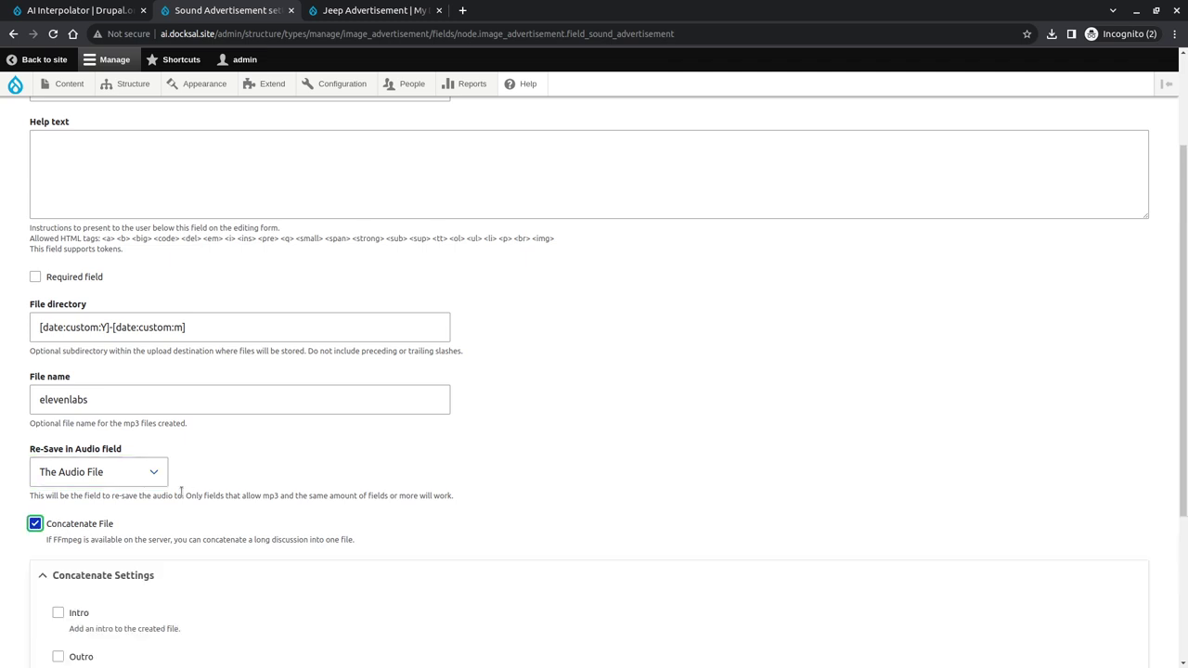
pyautogui.scroll(-3, 197, 494)
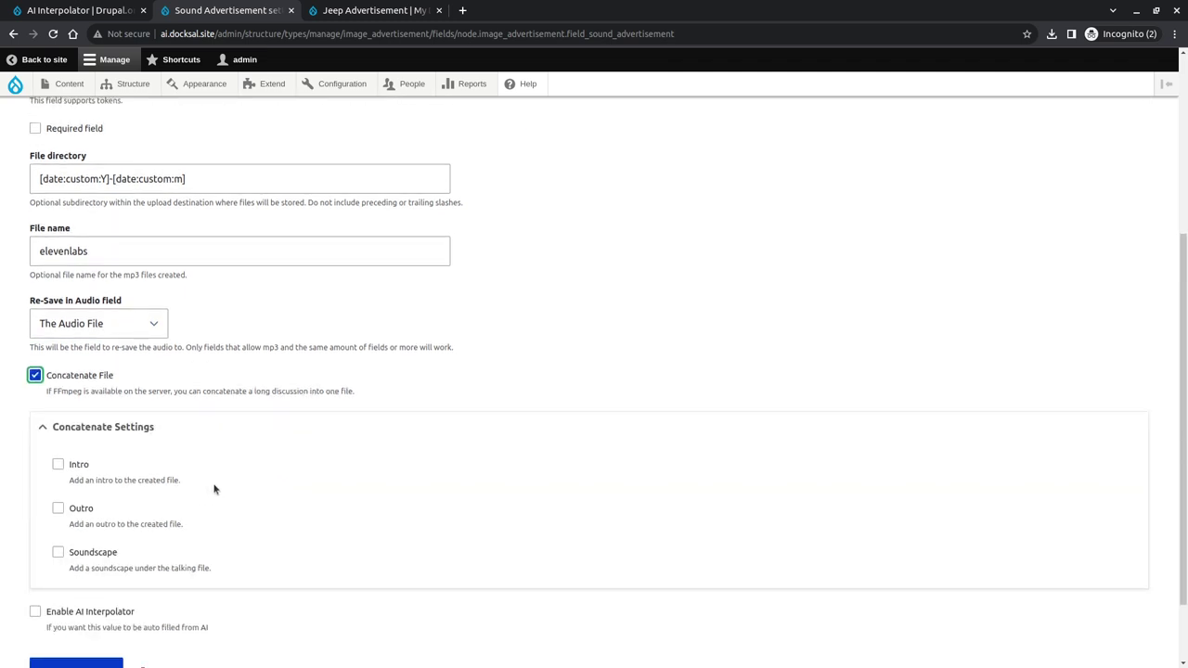
pyautogui.click(103, 553)
pyautogui.scroll(-3, 290, 502)
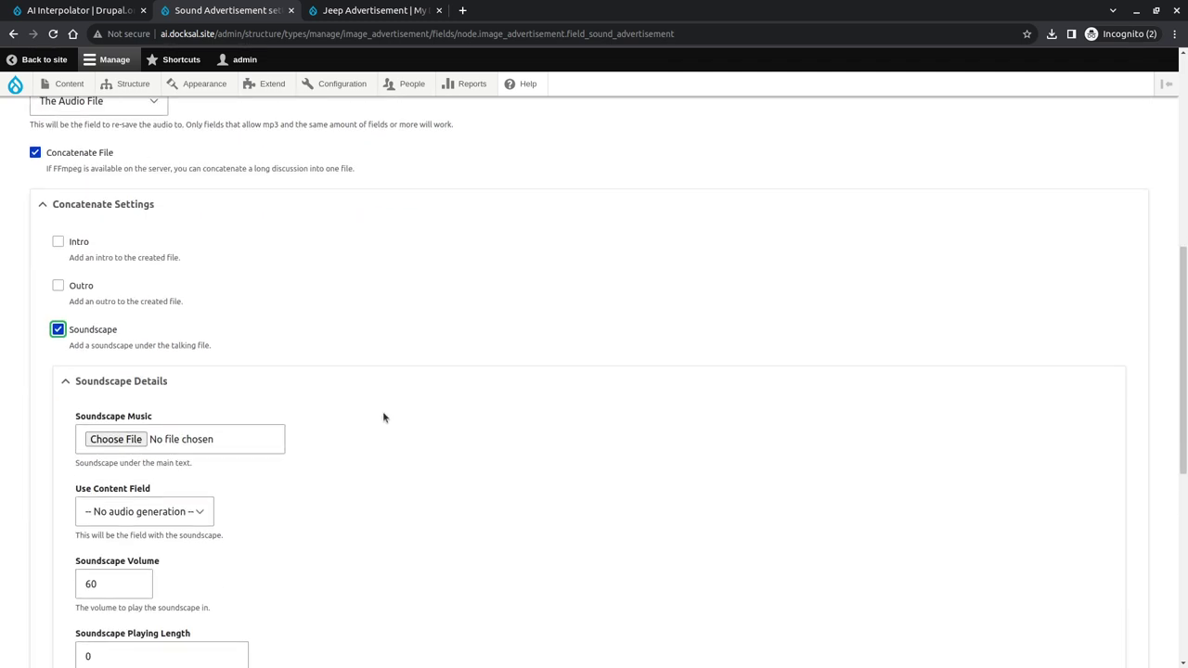
pyautogui.scroll(-2, 383, 416)
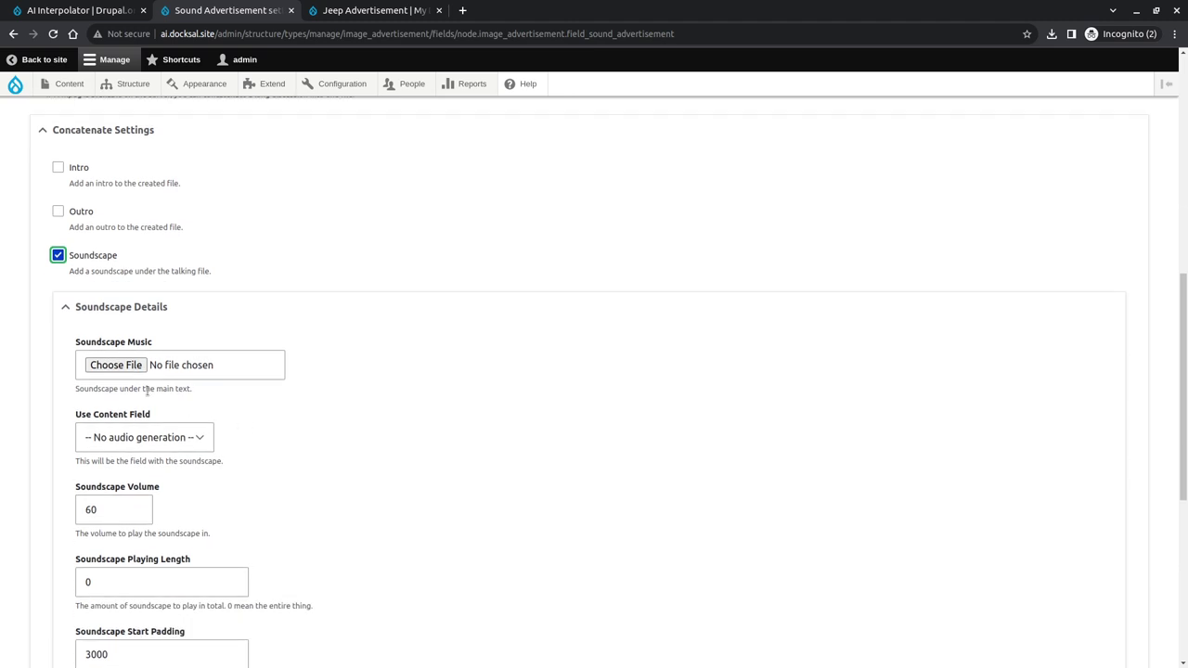
# - Upload motivational-ident-main-9923.mp3 from Downloads as the soundscape music and play it briefly in a separate tab
pyautogui.click(135, 366)
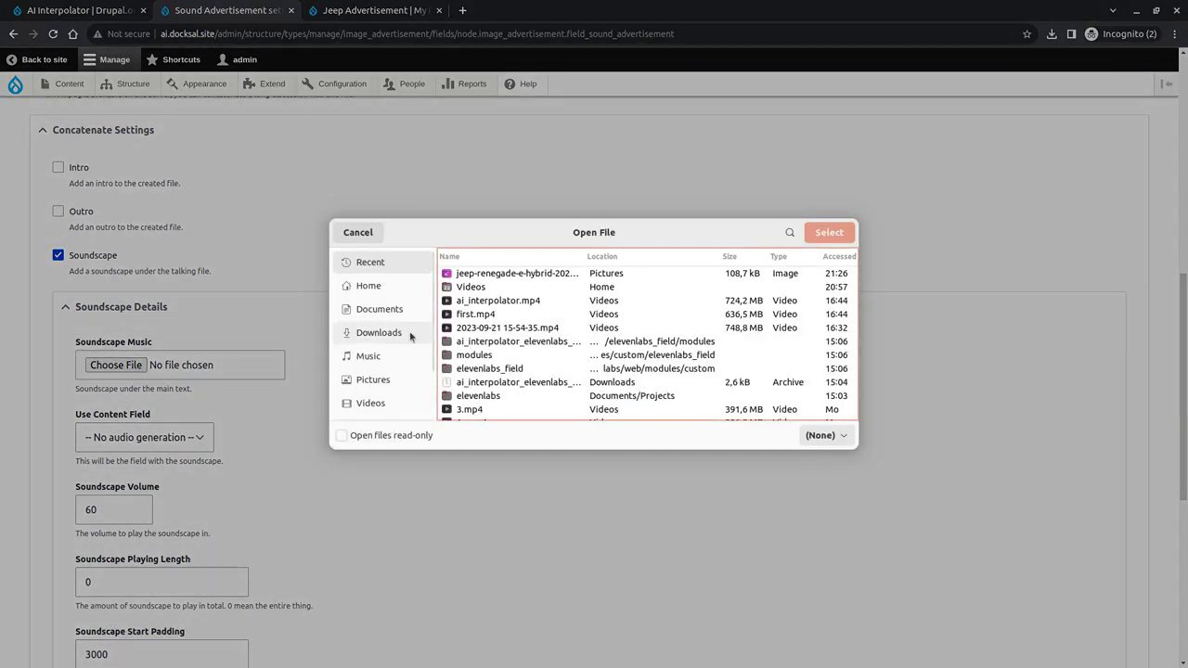
pyautogui.click(410, 334)
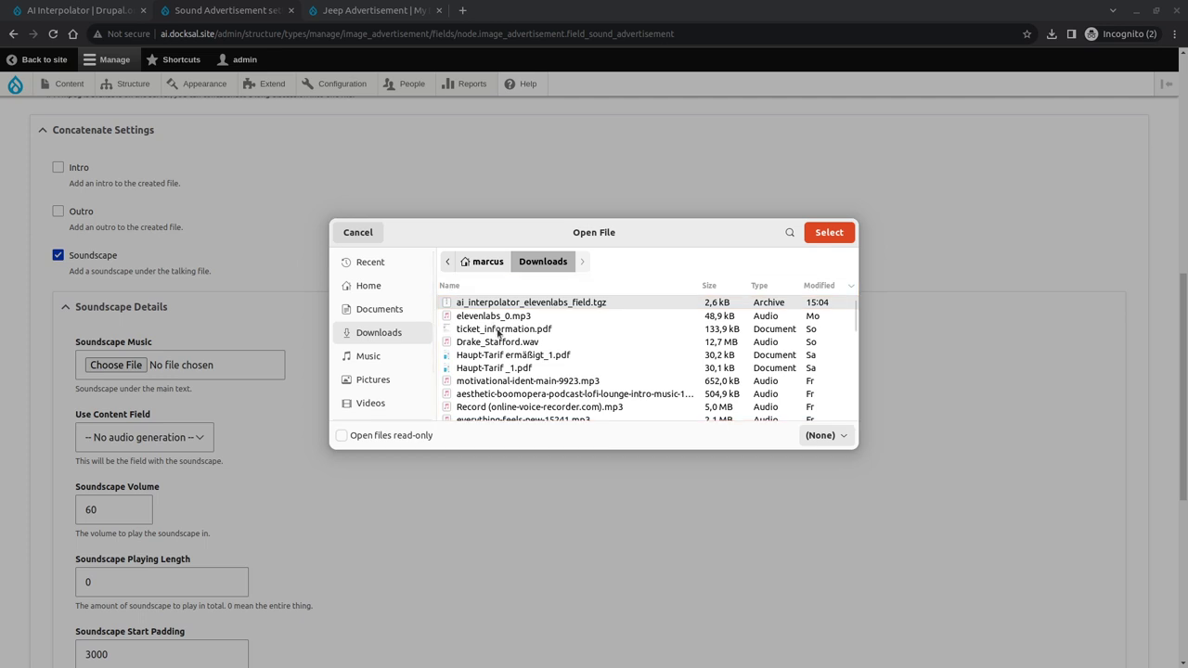
pyautogui.scroll(-1, 512, 373)
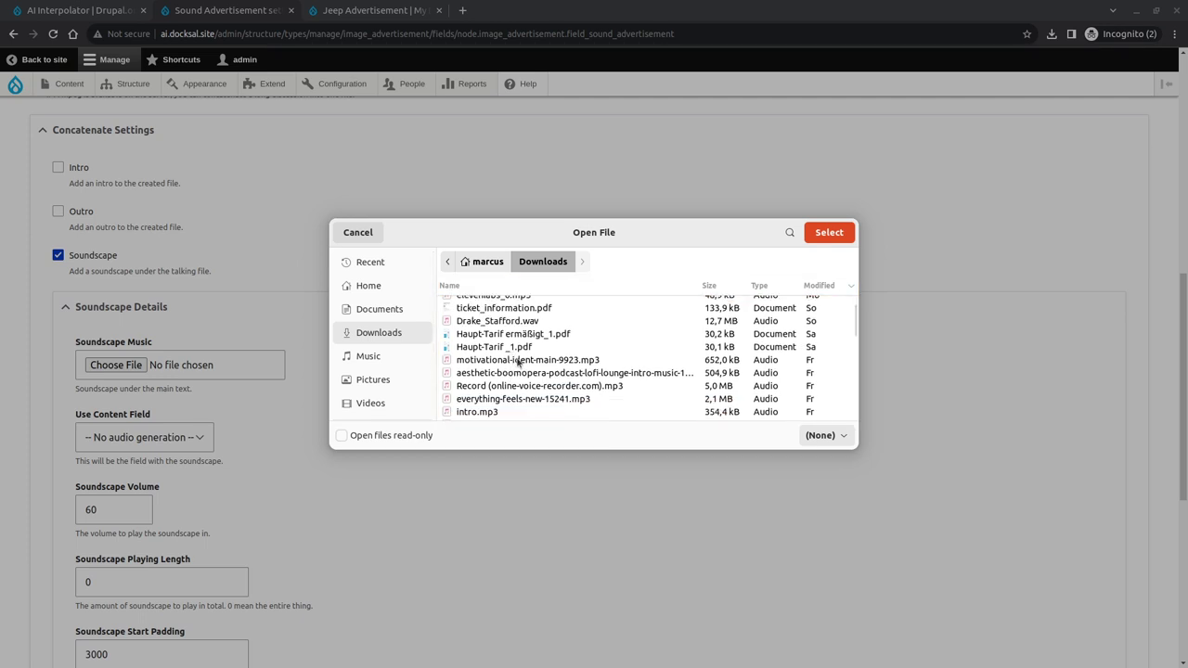
pyautogui.doubleClick(518, 361)
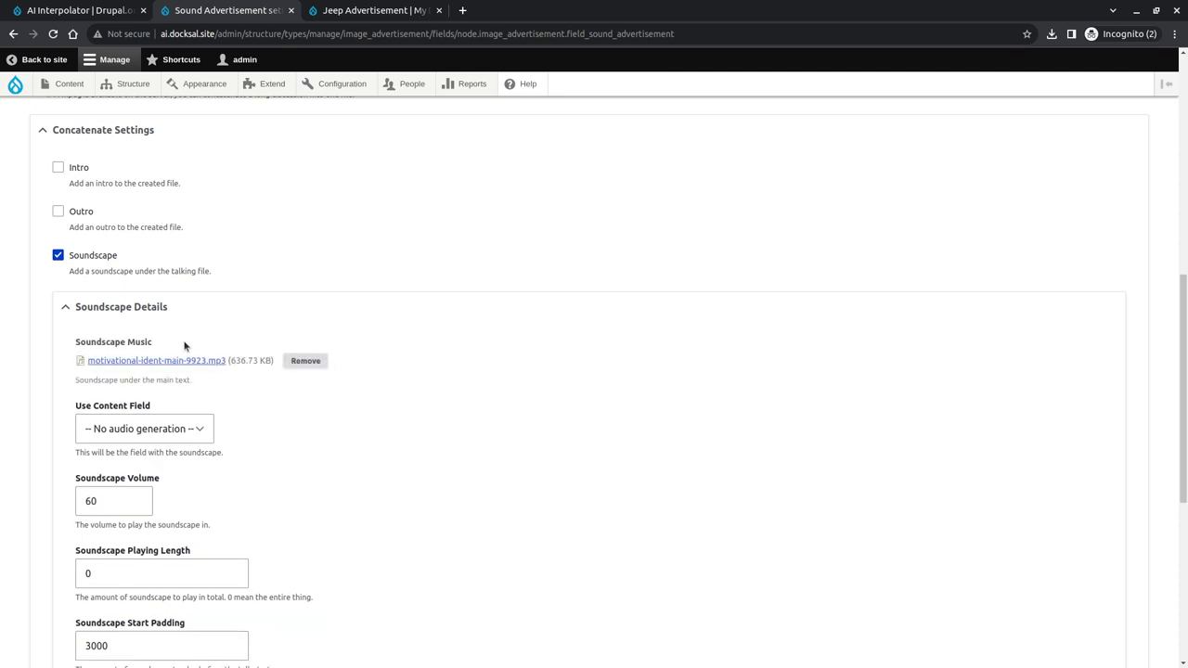
pyautogui.click(148, 361)
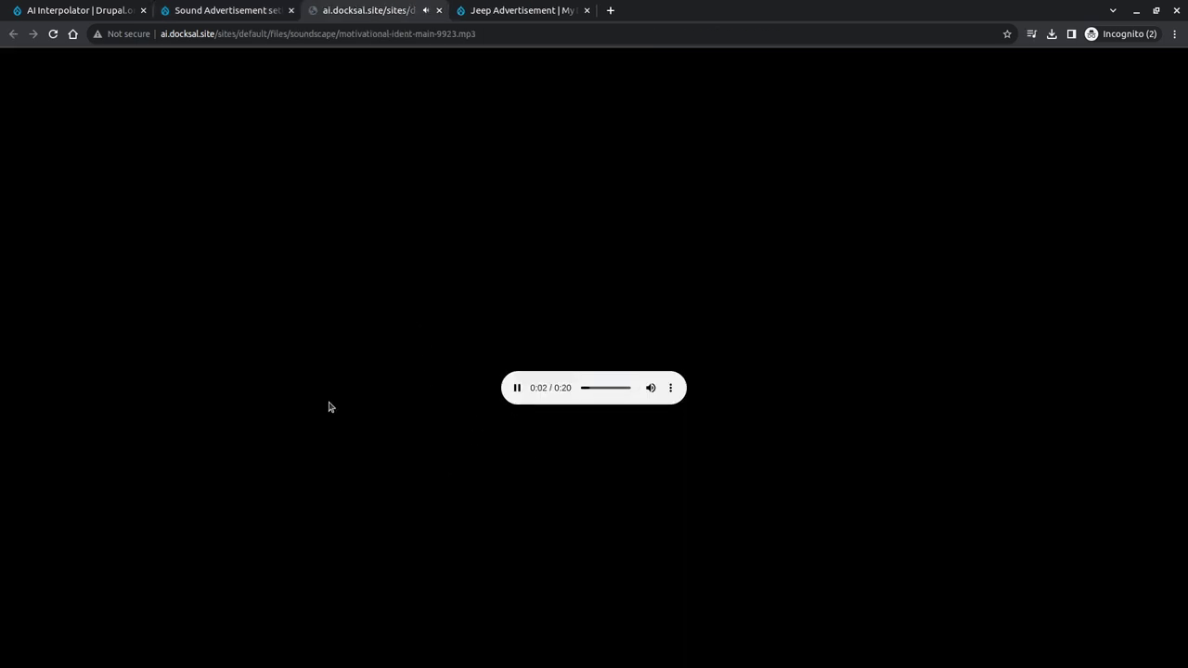
pyautogui.hotkey('ctrl', 'w')
# - Set the Soundscape Volume to 30, leaving the content field for the soundscape unassigned
pyautogui.click(140, 428)
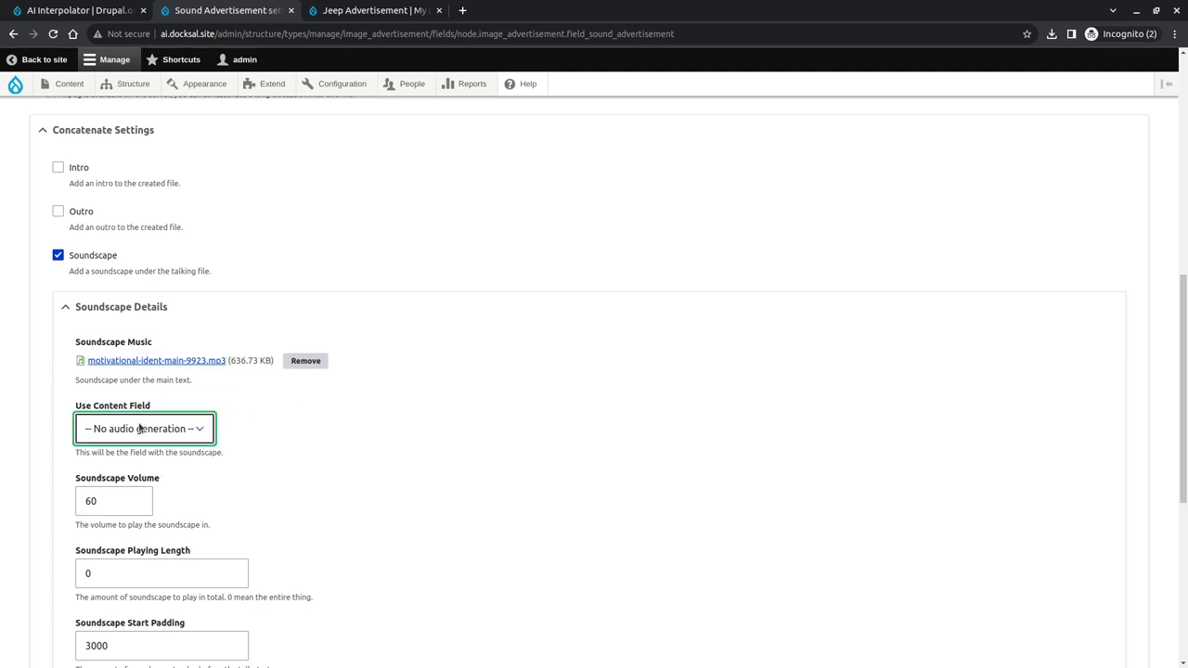
pyautogui.click(370, 420)
pyautogui.scroll(-3, 370, 421)
pyautogui.moveTo(115, 362); pyautogui.dragTo(66, 356)
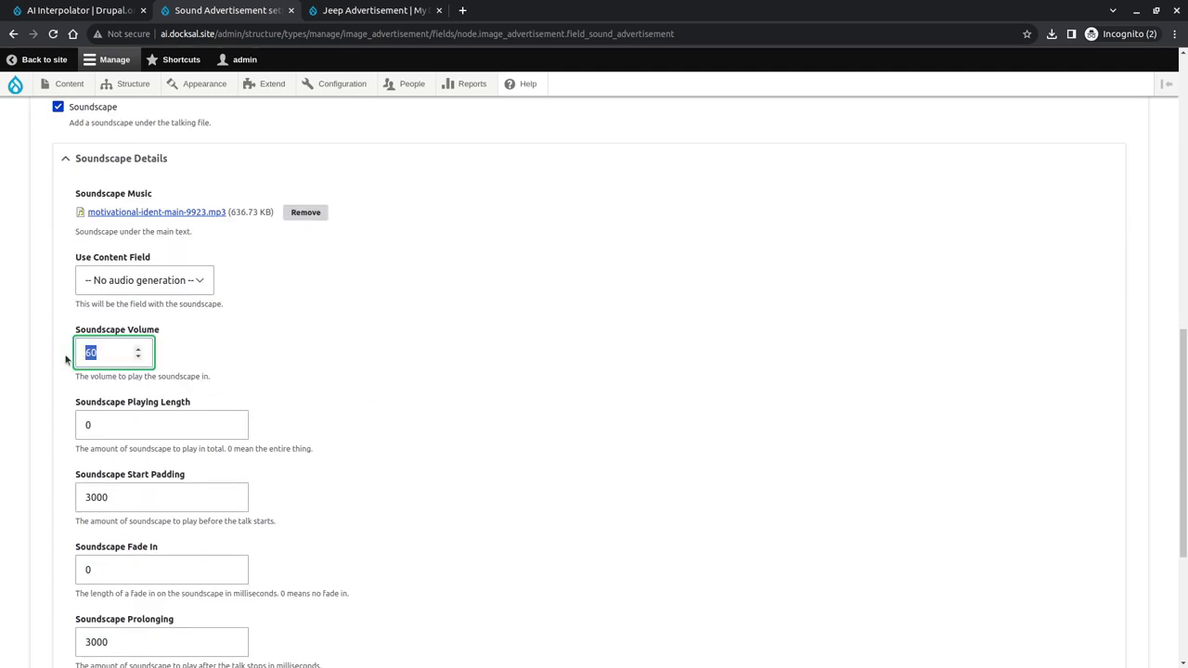
pyautogui.write('30')
pyautogui.click(340, 336)
# - Examine the soundscape's playing length, start padding, fade in, prolonging and fade out settings
pyautogui.scroll(-3, 342, 336)
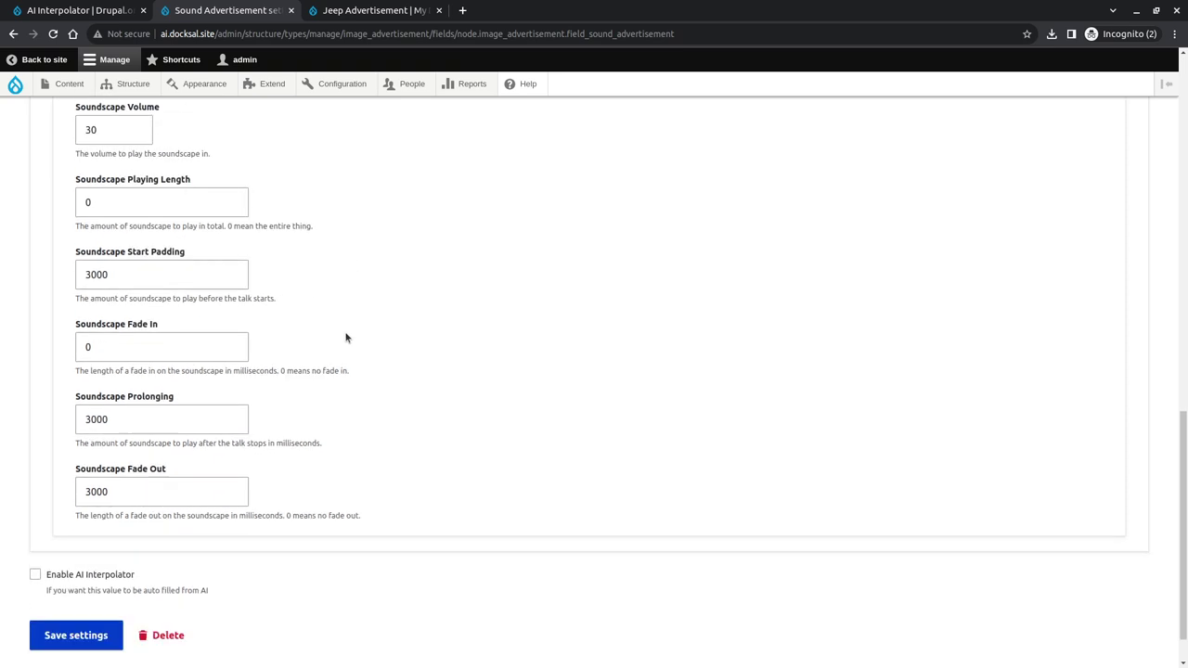
pyautogui.scroll(2, 345, 338)
pyautogui.click(110, 279)
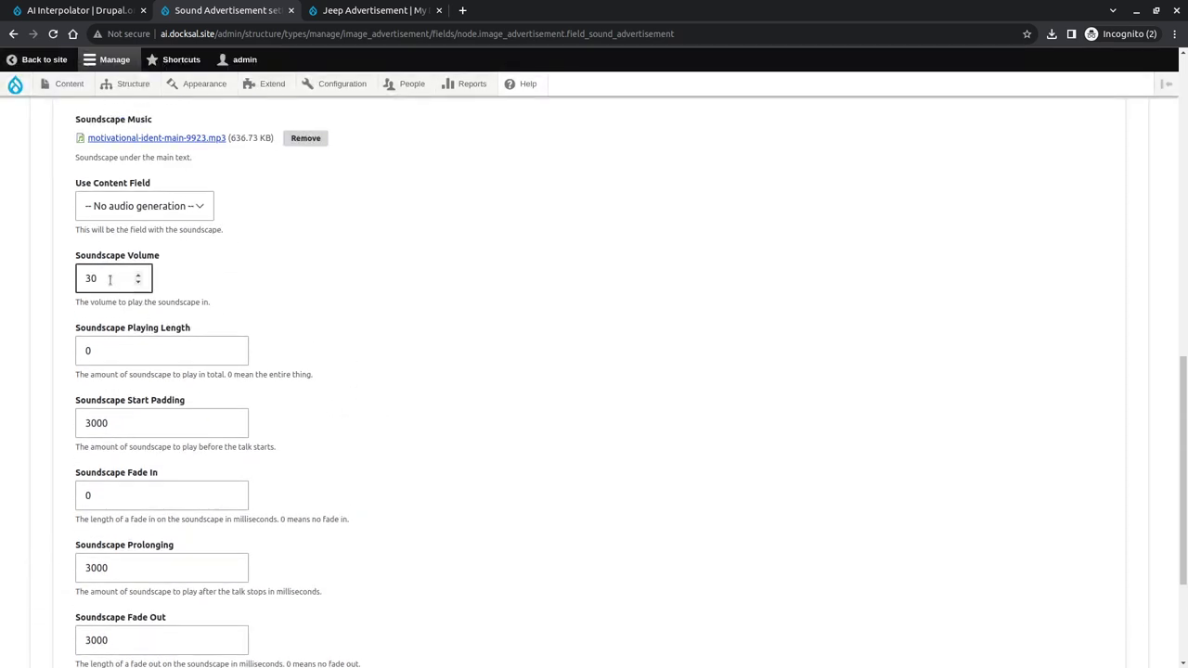
pyautogui.scroll(-1, 174, 385)
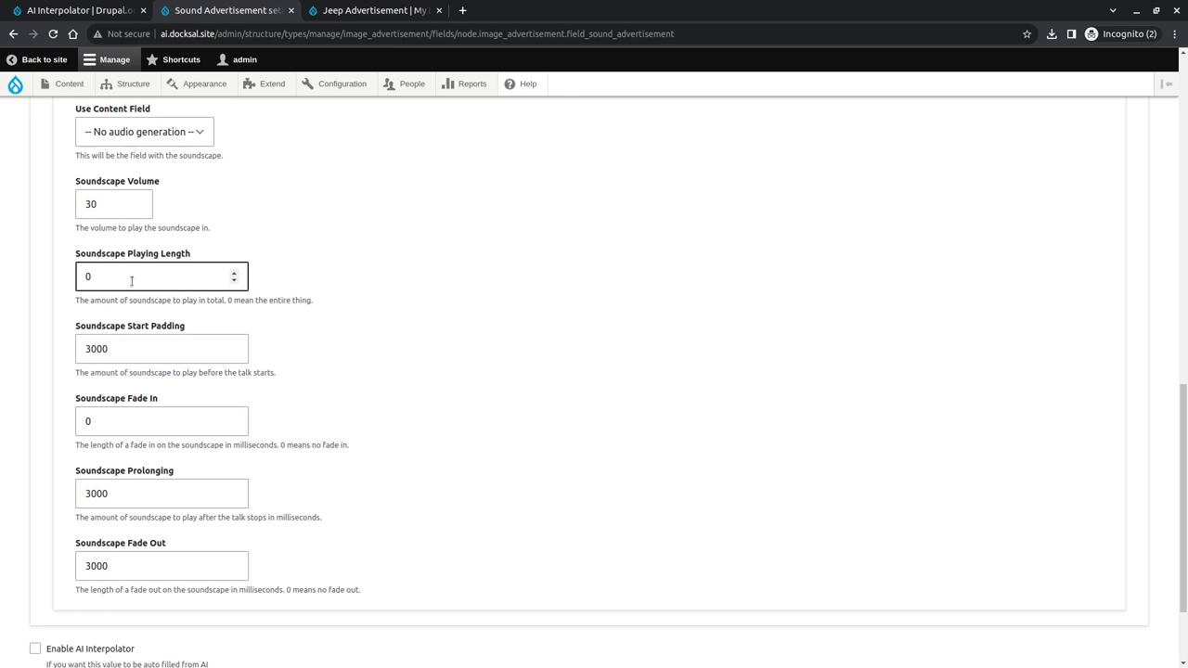
pyautogui.click(131, 348)
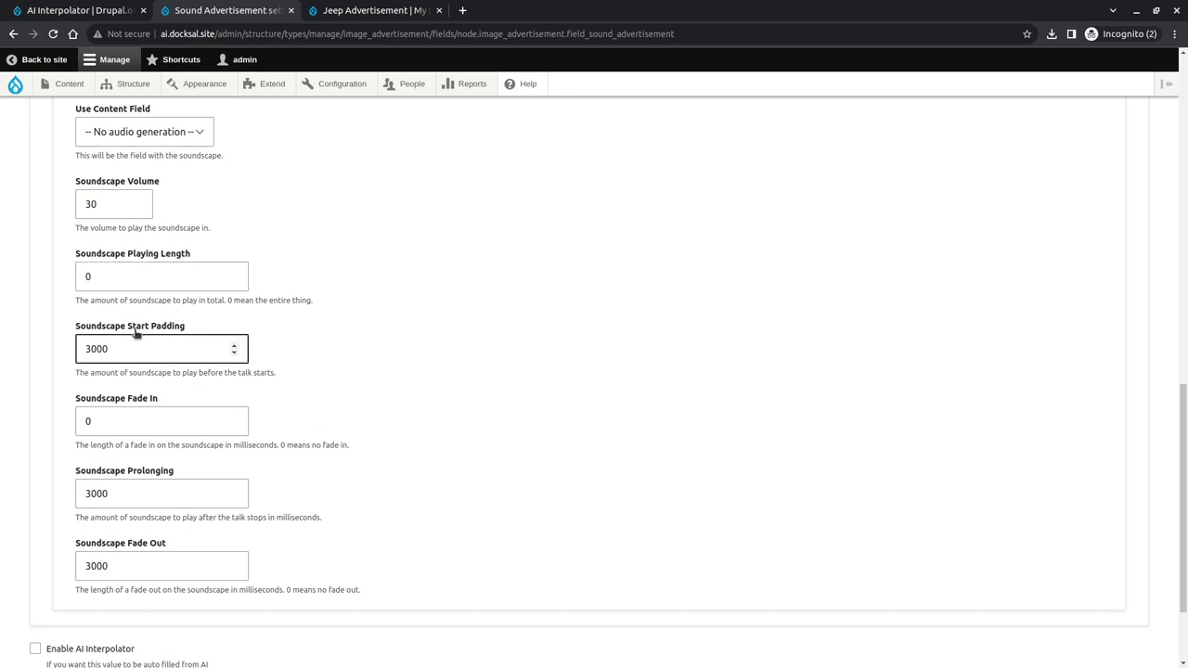
pyautogui.scroll(2, 131, 349)
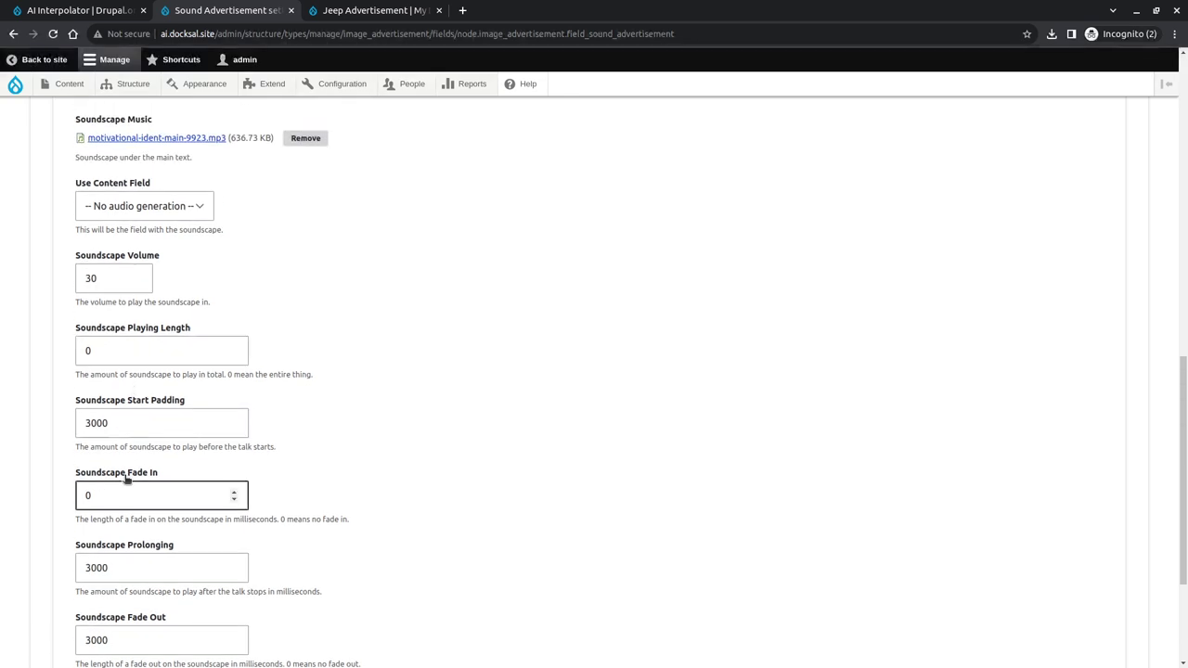
pyautogui.moveTo(112, 419); pyautogui.dragTo(80, 418)
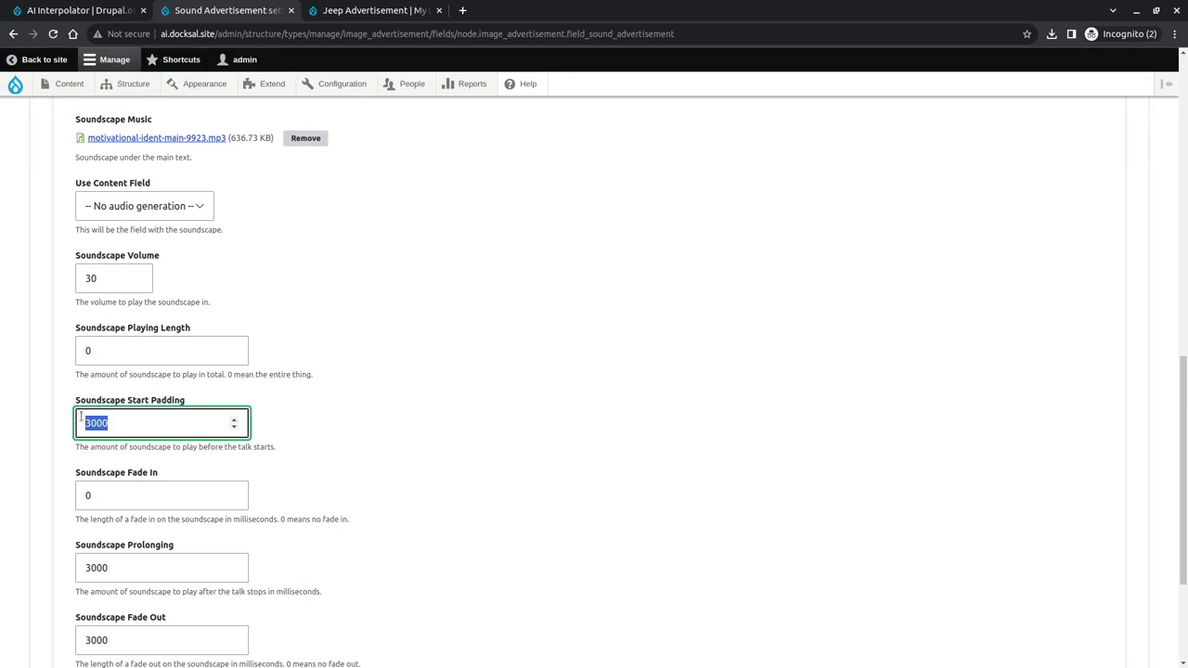
pyautogui.scroll(-2, 80, 417)
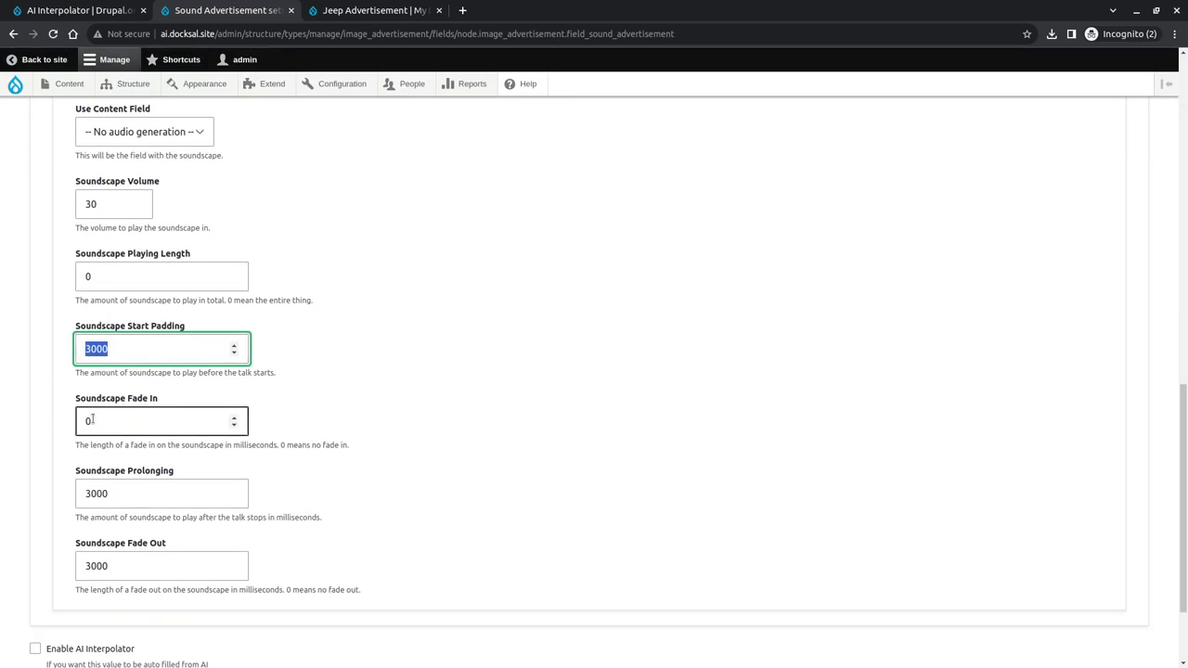
pyautogui.click(112, 494)
pyautogui.moveTo(113, 494); pyautogui.dragTo(80, 494)
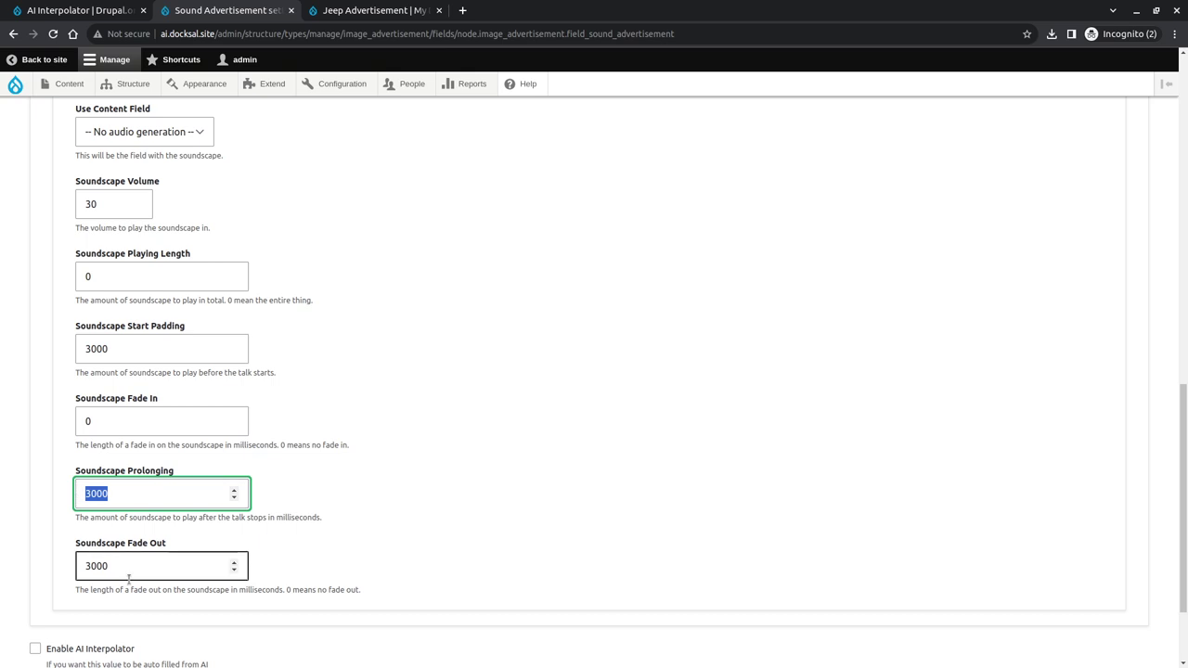
pyautogui.moveTo(129, 569); pyautogui.dragTo(80, 570)
pyautogui.scroll(-3, 114, 517)
pyautogui.scroll(6, 377, 514)
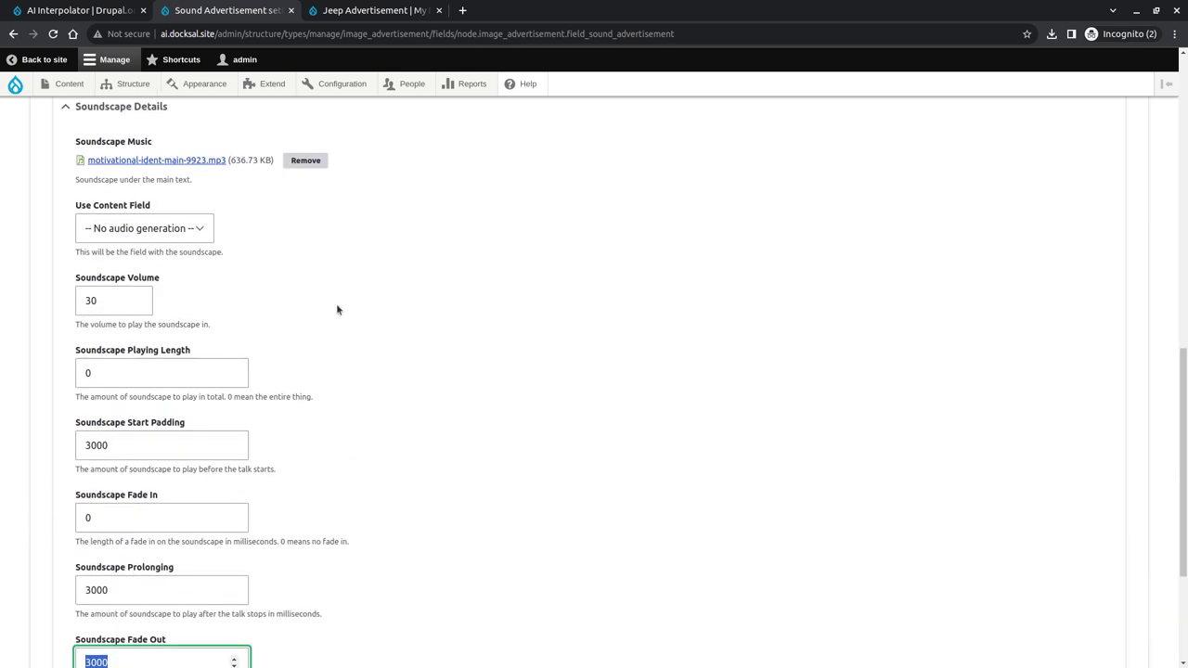
pyautogui.scroll(4, 262, 378)
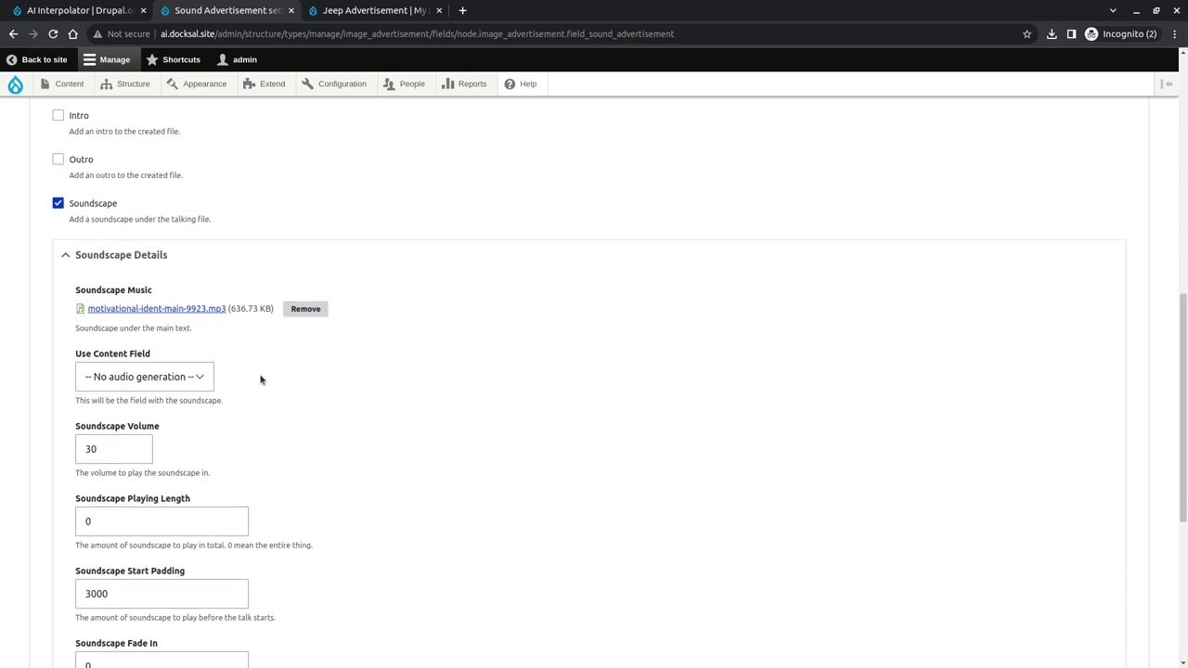
pyautogui.scroll(2, 263, 379)
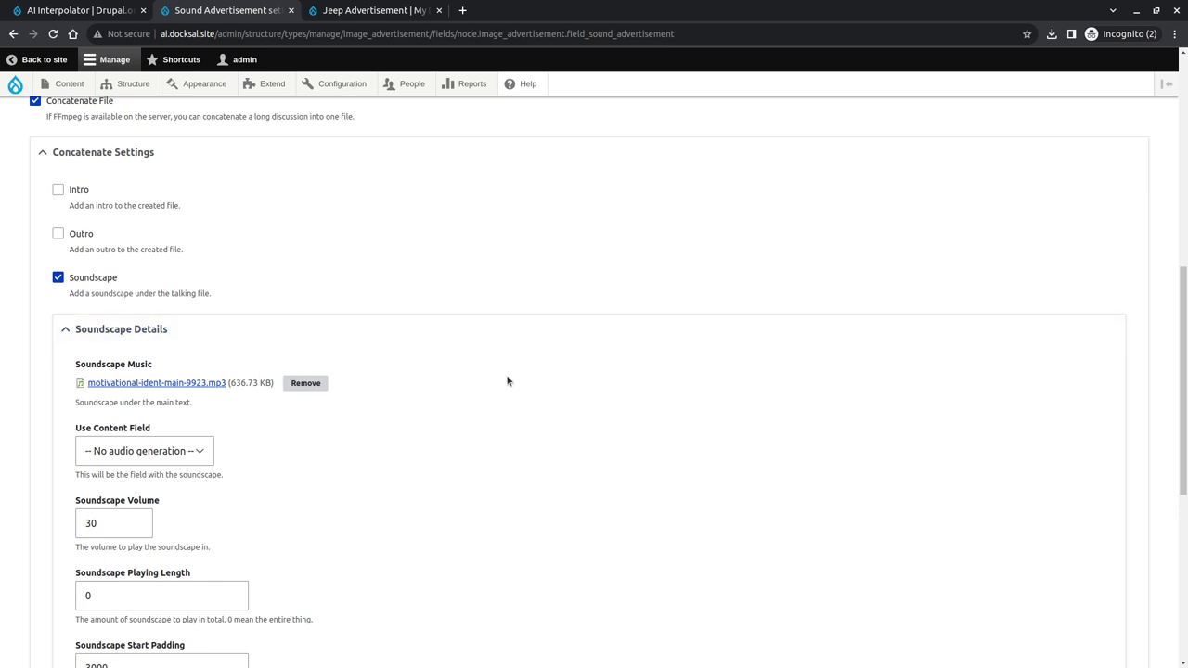
# - Enable AI Interpolator for Sound Advertisement with the ElevenLabs Dialogue Creator rule and choose Advertisement as the Interpolator Base Field
pyautogui.scroll(-10, 508, 381)
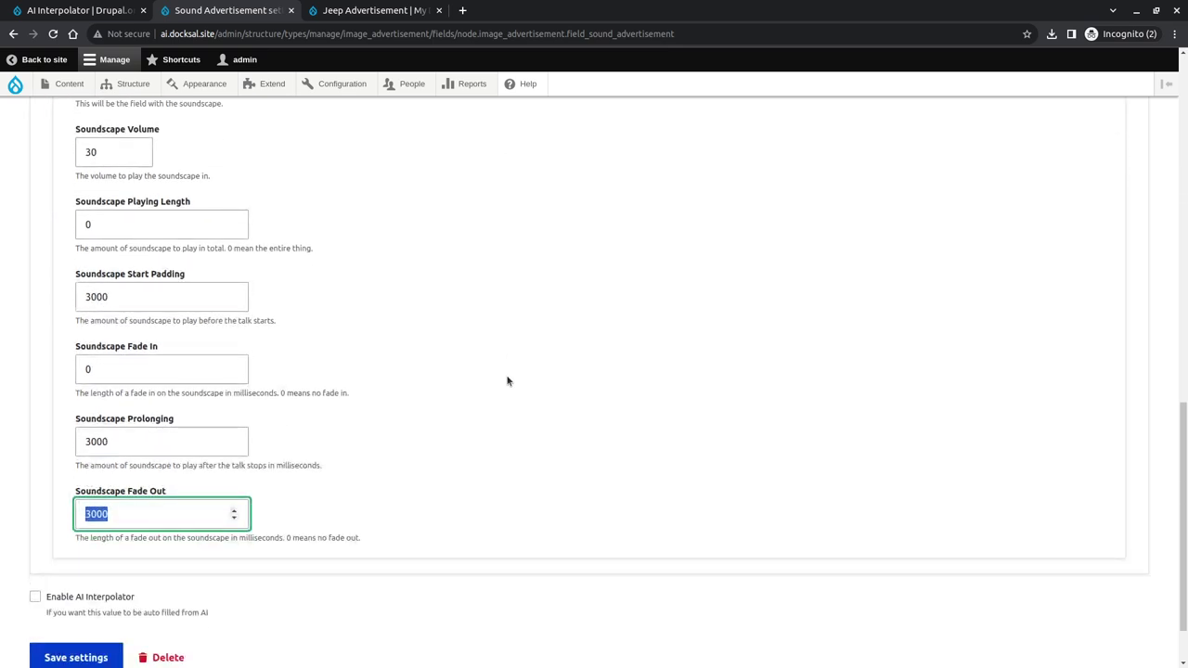
pyautogui.click(90, 596)
pyautogui.scroll(-1, 445, 514)
pyautogui.scroll(-5, 445, 514)
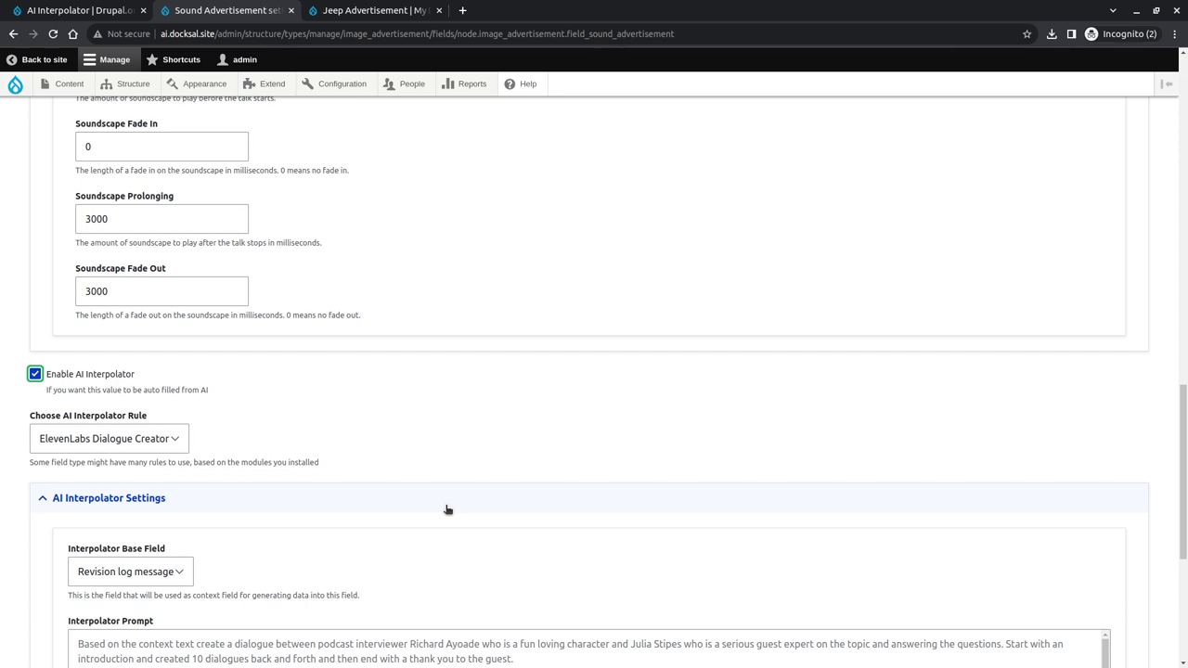
pyautogui.scroll(-2, 452, 469)
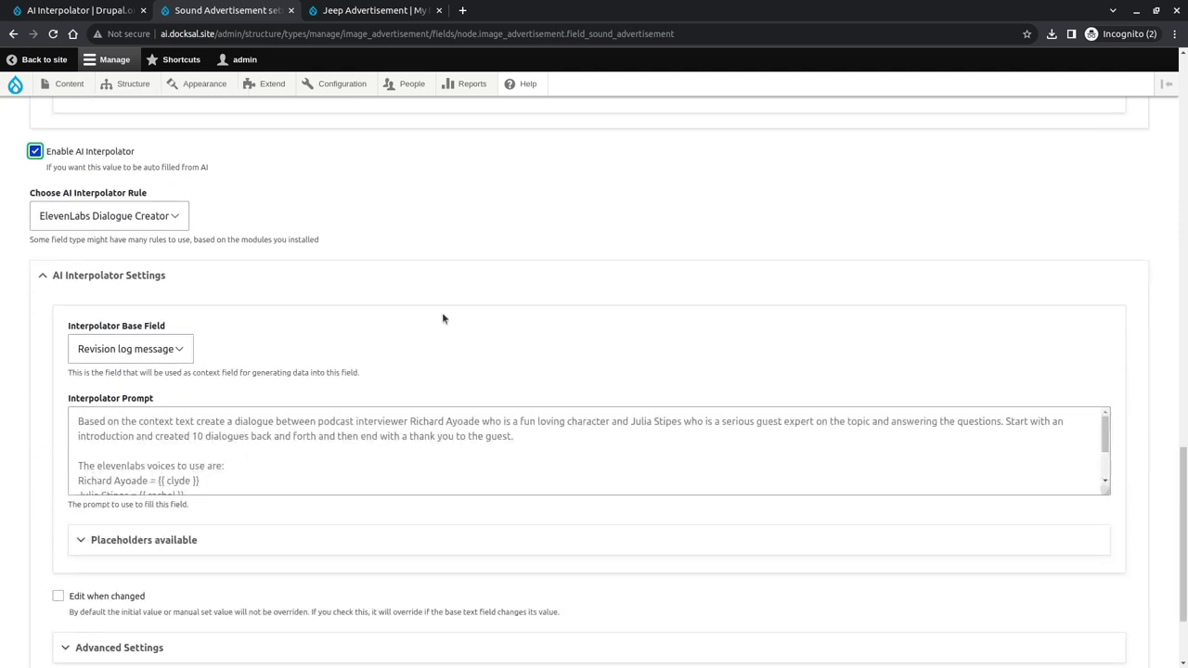
pyautogui.click(156, 223)
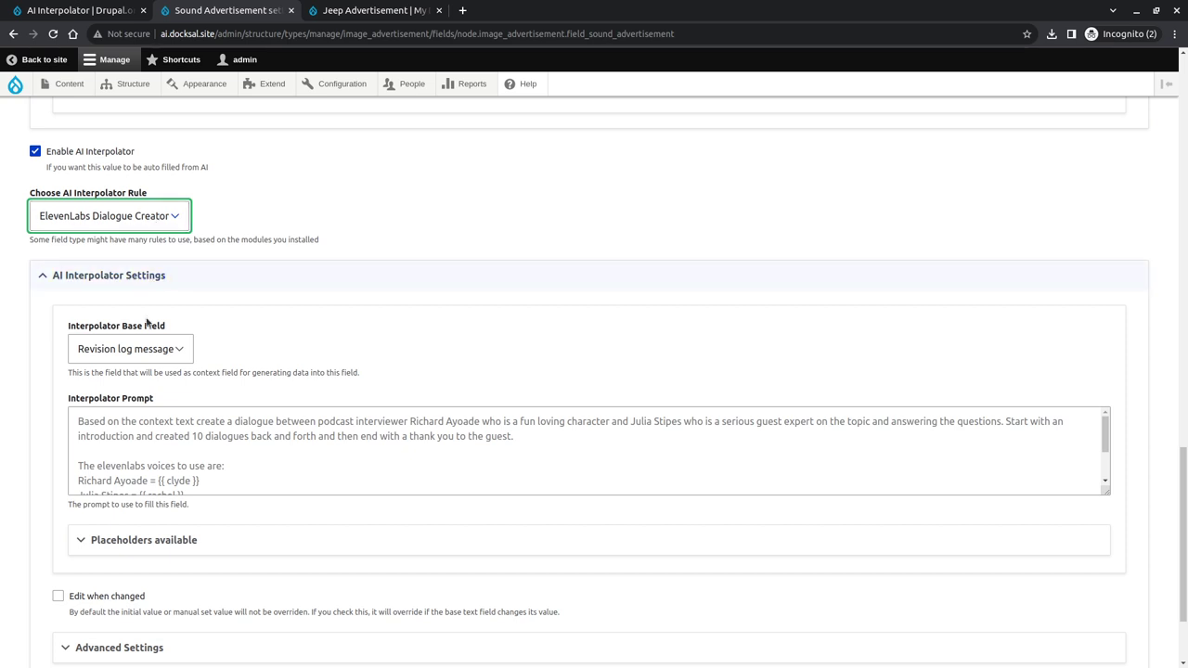
pyautogui.click(145, 358)
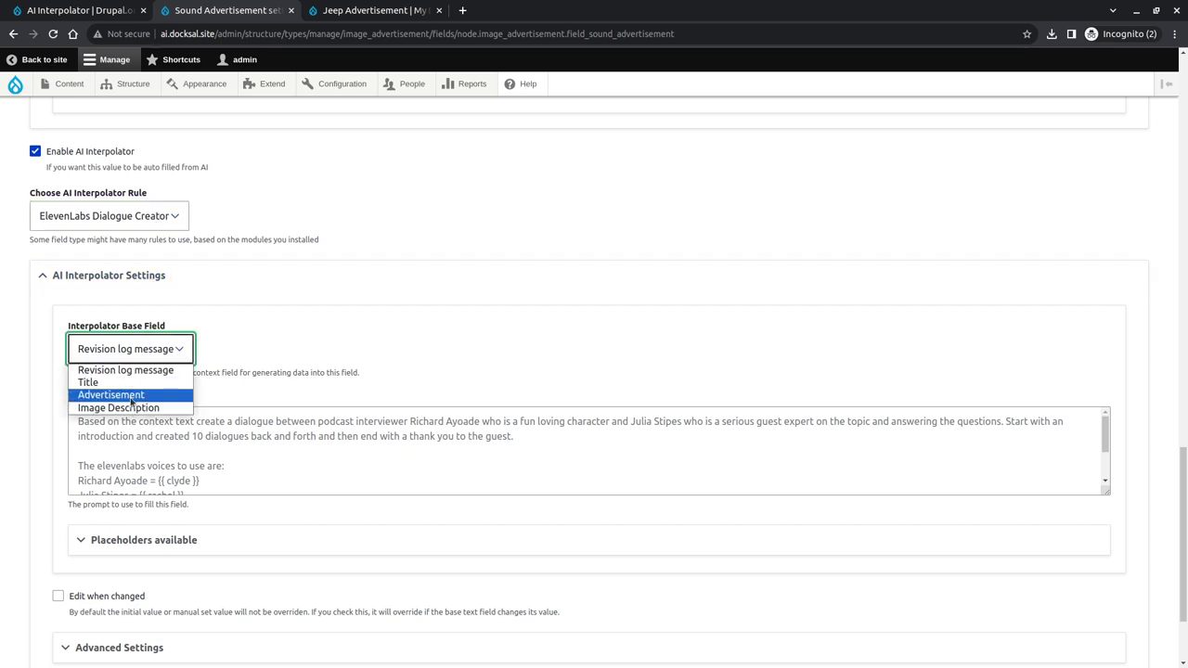
pyautogui.click(131, 401)
# - Change the Interpolator Base Field for the Sound Advertisement field to Image Description
pyautogui.rightClick(336, 438)
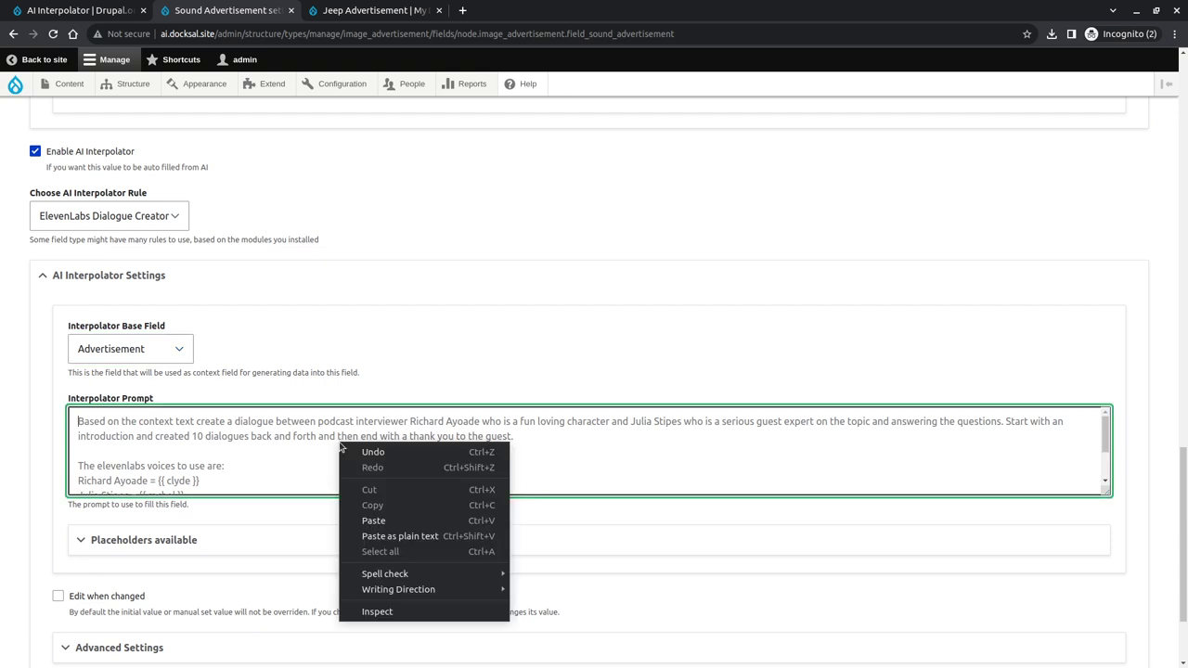
pyautogui.click(221, 425)
pyautogui.click(155, 348)
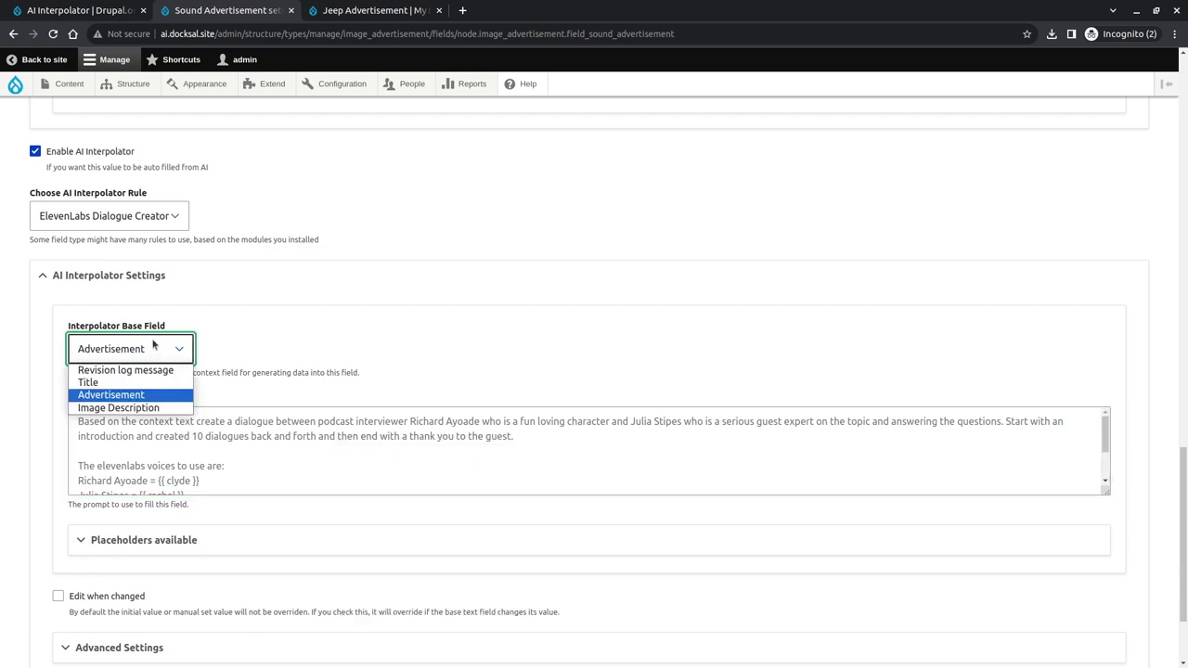
pyautogui.click(132, 409)
pyautogui.rightClick(366, 449)
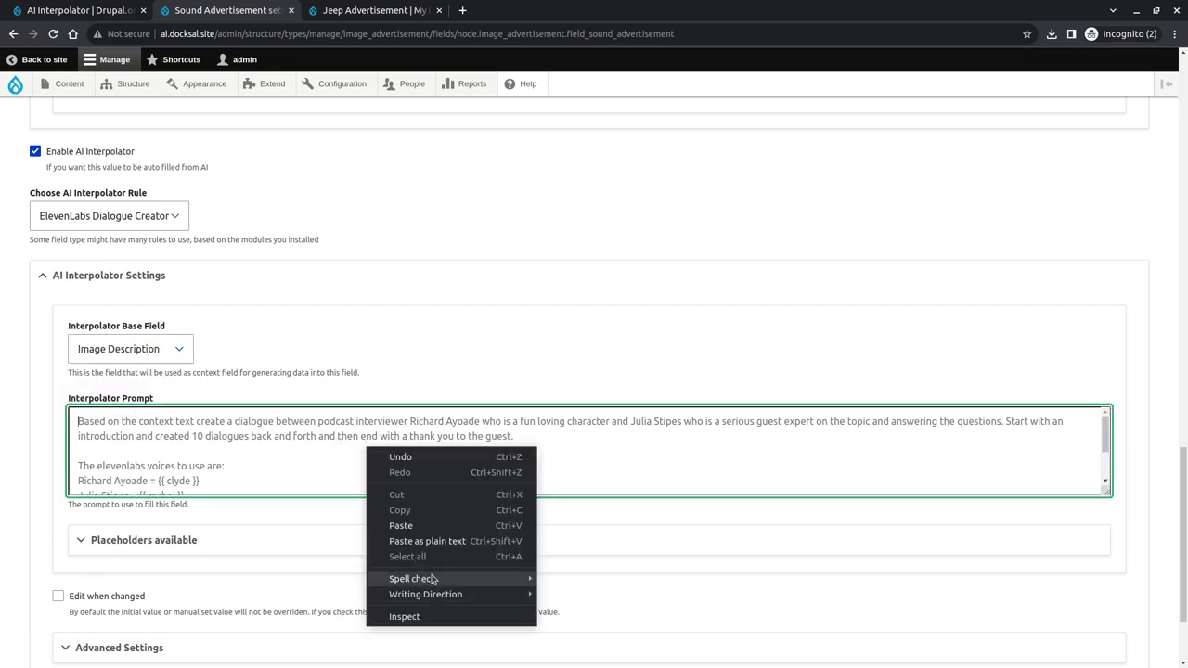
pyautogui.click(267, 433)
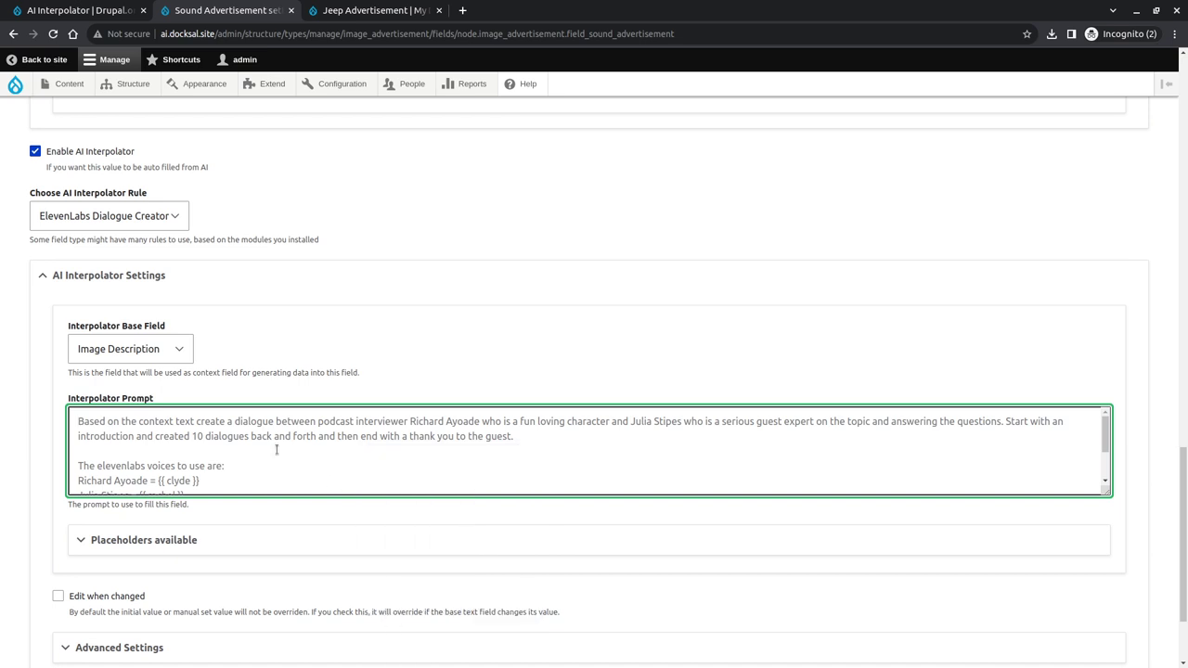
pyautogui.hotkey('ctrl', 'a')
pyautogui.write('Base')
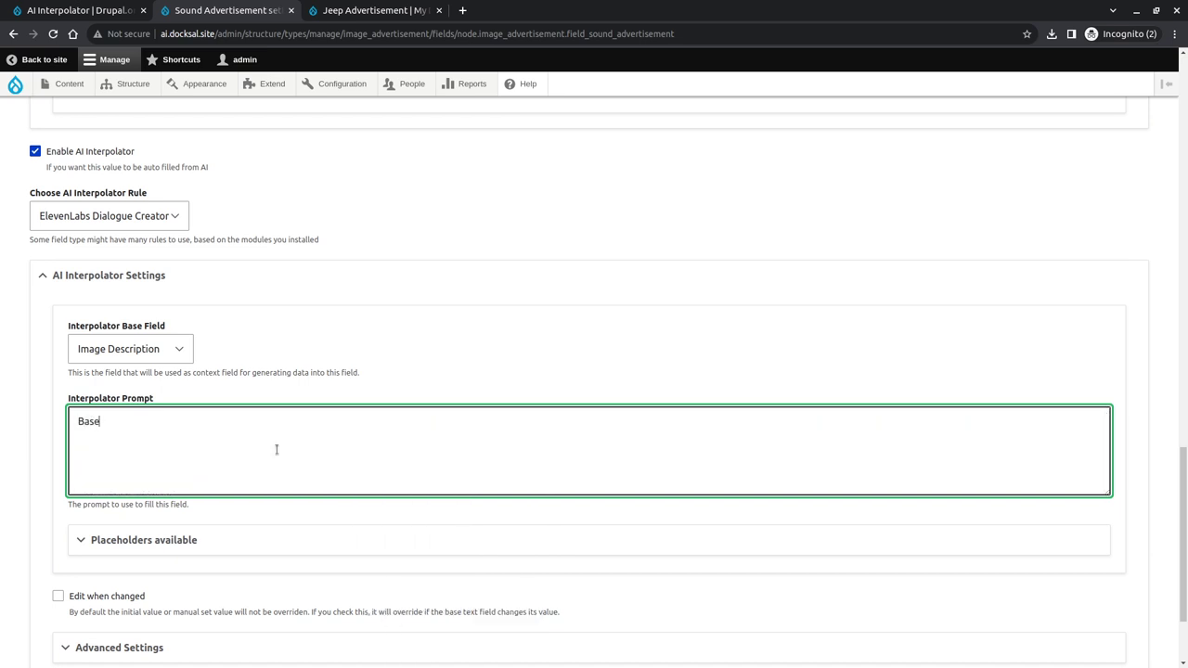
pyautogui.hotkey('ctrl', 'z')
# - Copy the prompt field's placeholder text from the page inspector and paste it into the Interpolator Prompt
pyautogui.rightClick(276, 449)
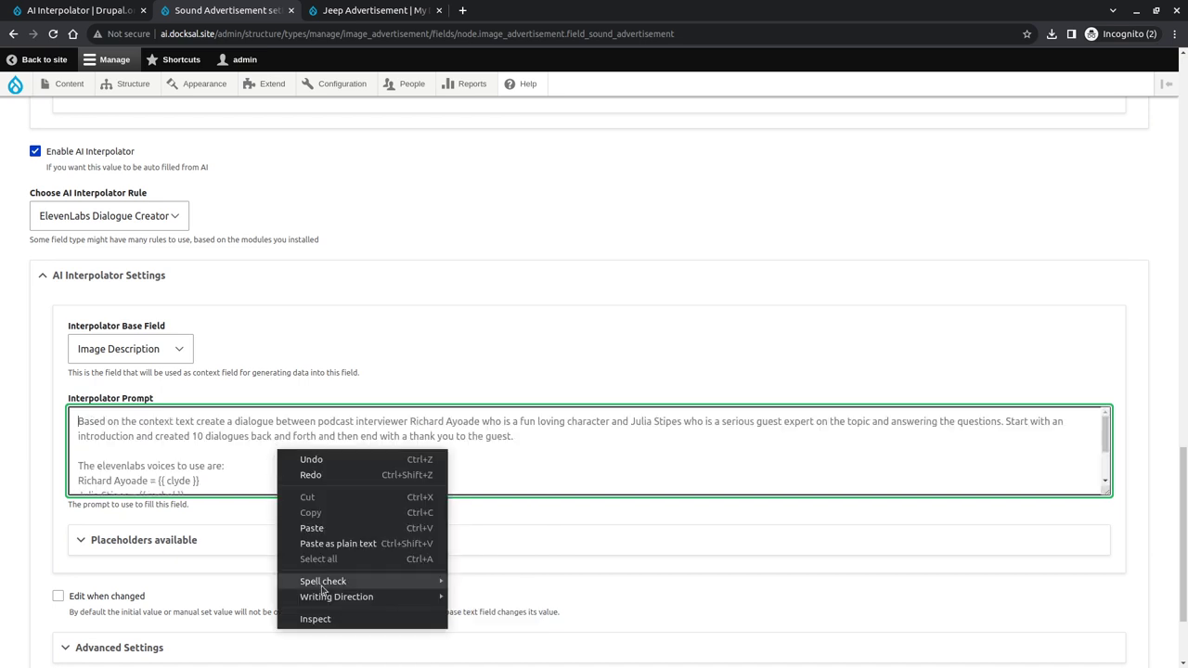
pyautogui.click(342, 628)
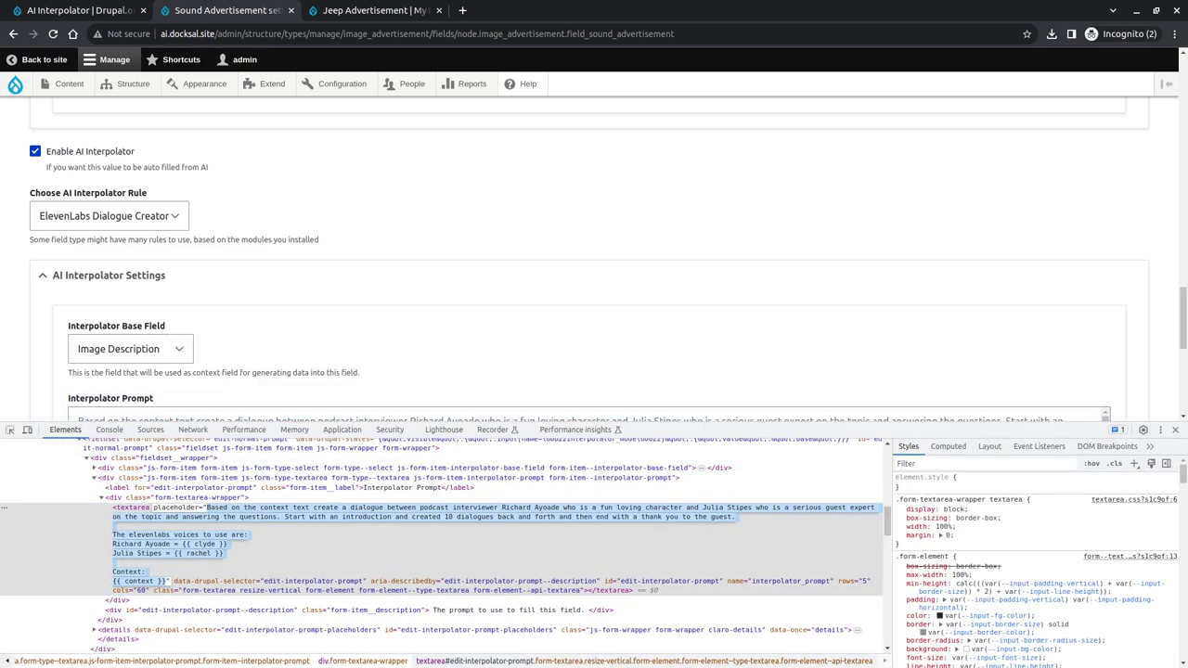
pyautogui.click(1175, 430)
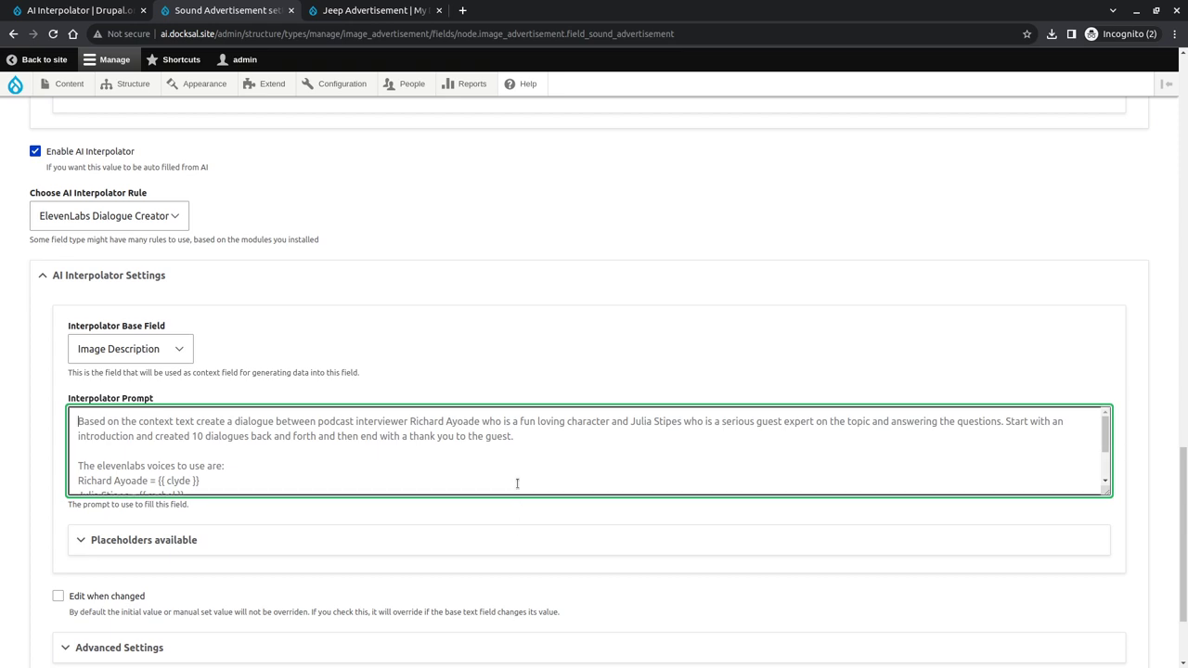
pyautogui.scroll(-2, 517, 484)
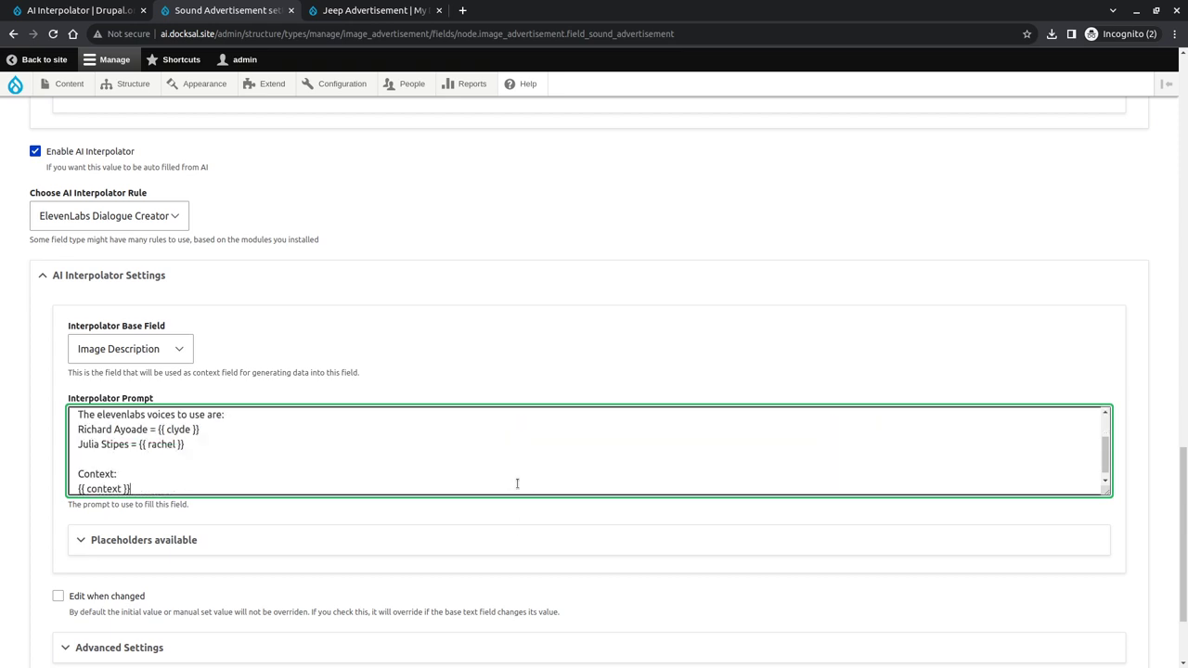
# - Look up the freeman voice placeholder and change the prompt's second speaker line to "Freeman = {{ freeman }}"
pyautogui.click(173, 540)
pyautogui.scroll(-8, 173, 541)
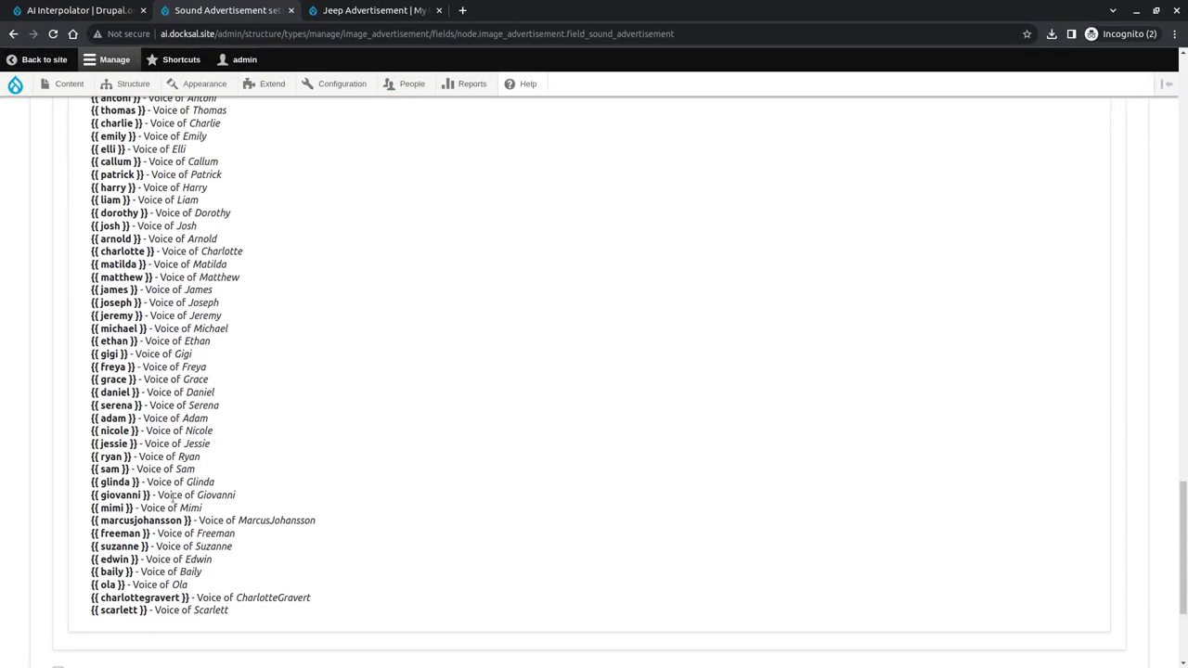
pyautogui.scroll(2, 173, 498)
pyautogui.doubleClick(120, 534)
pyautogui.hotkey('ctrl', 'c')
pyautogui.scroll(7, 137, 519)
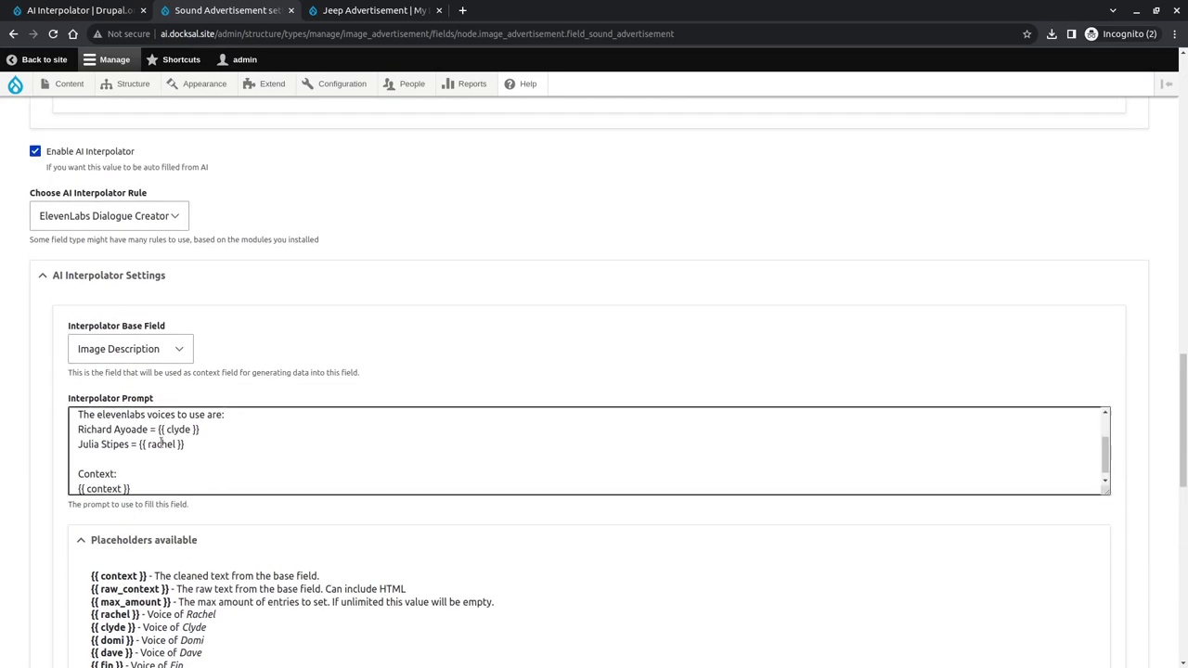
pyautogui.doubleClick(161, 444)
pyautogui.hotkey('ctrl', 'v')
pyautogui.moveTo(129, 444); pyautogui.dragTo(78, 443)
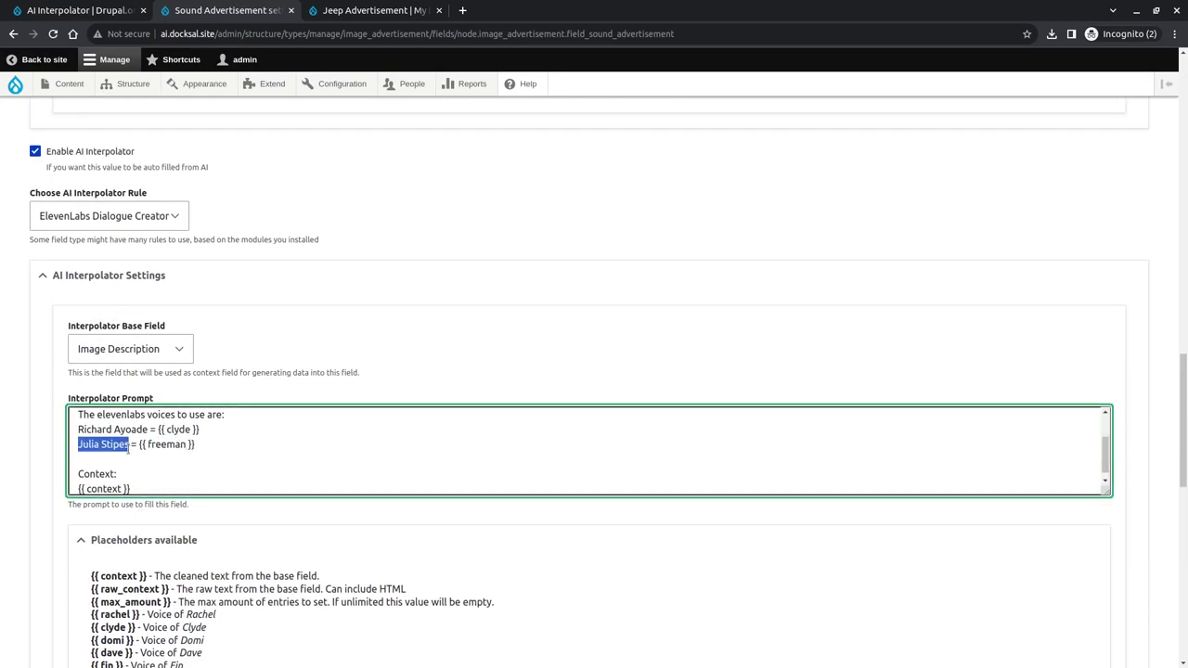
pyautogui.write('Freeman')
# - Remove the speaker line that uses the clyde voice from the prompt
pyautogui.press('Home')
pyautogui.hotkey('shift', 'End')
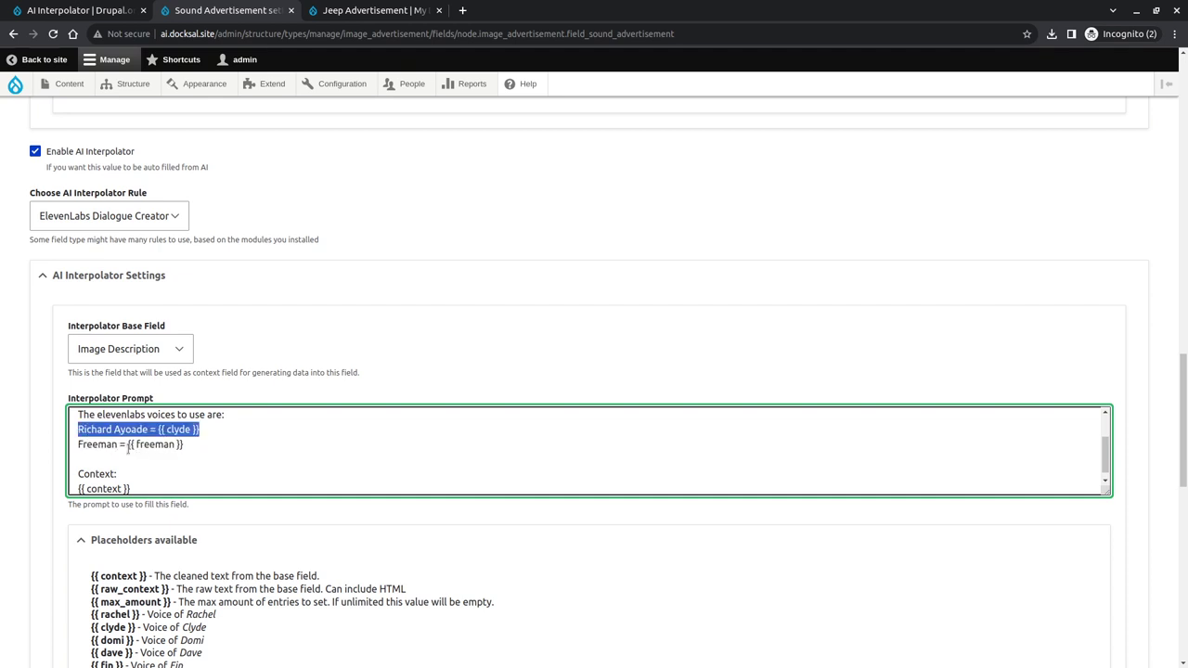
pyautogui.press('BackSpace')
pyautogui.press('BackSpace')
# - Replace the prompt's opening instruction with "Based on the context, create an radio advertisement of one sentence using the voice of Freeman"
pyautogui.scroll(2, 128, 449)
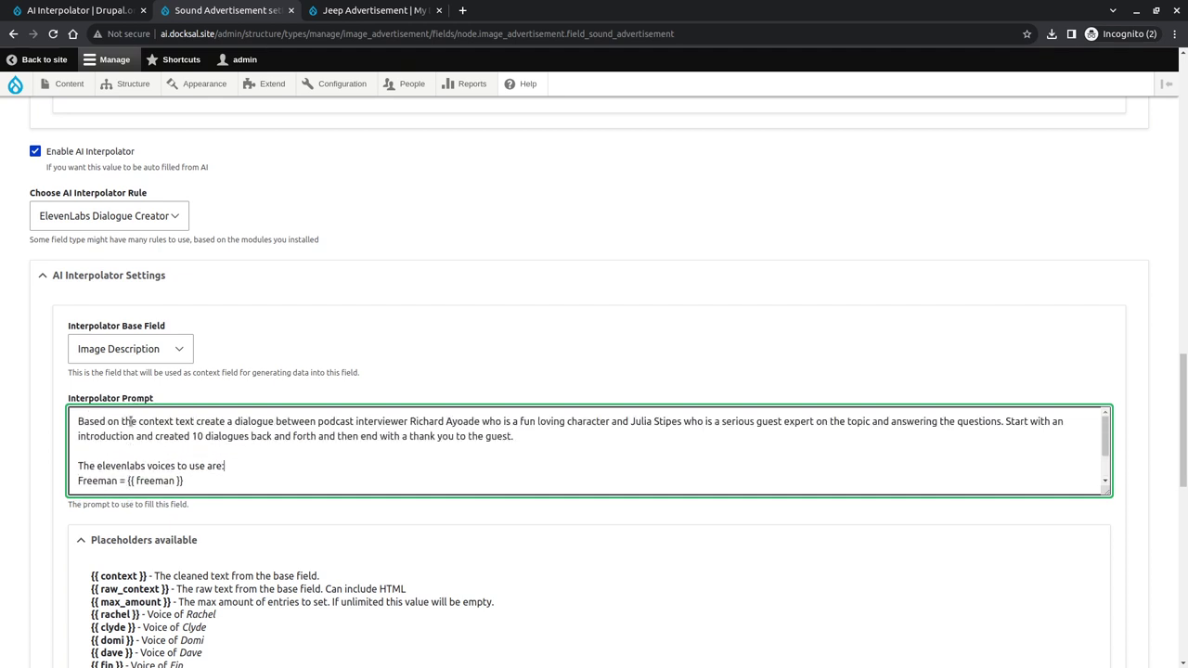
pyautogui.click(534, 430)
pyautogui.hotkey('ctrl', 'shift', 'Home')
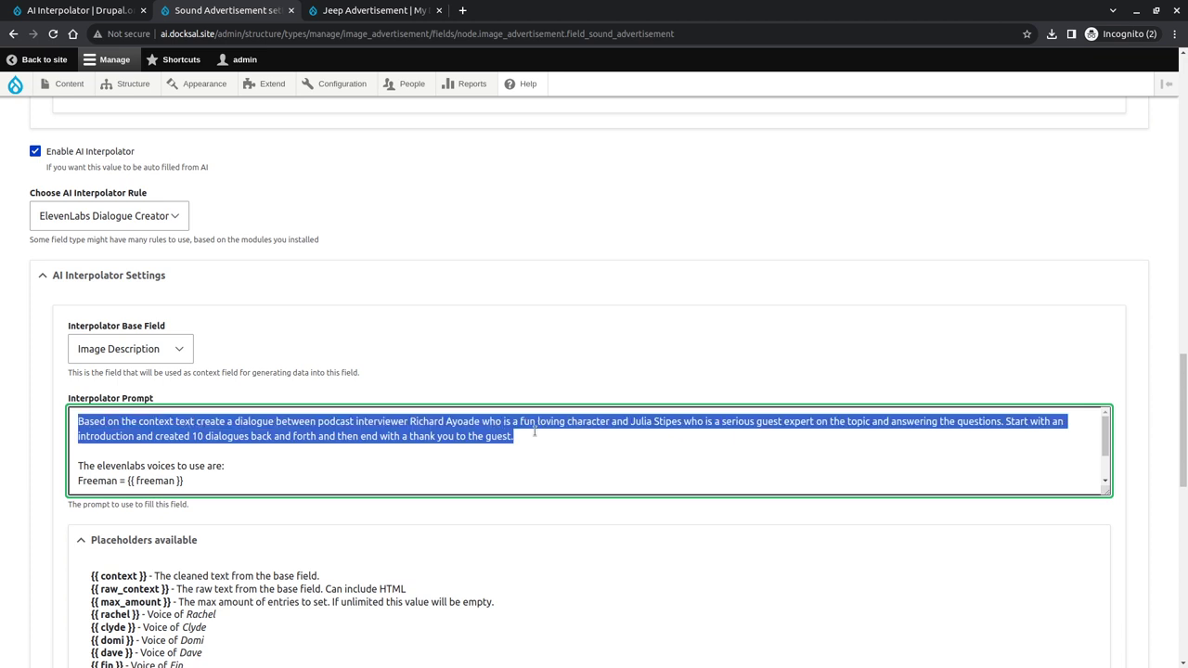
pyautogui.write('Based on the context,')
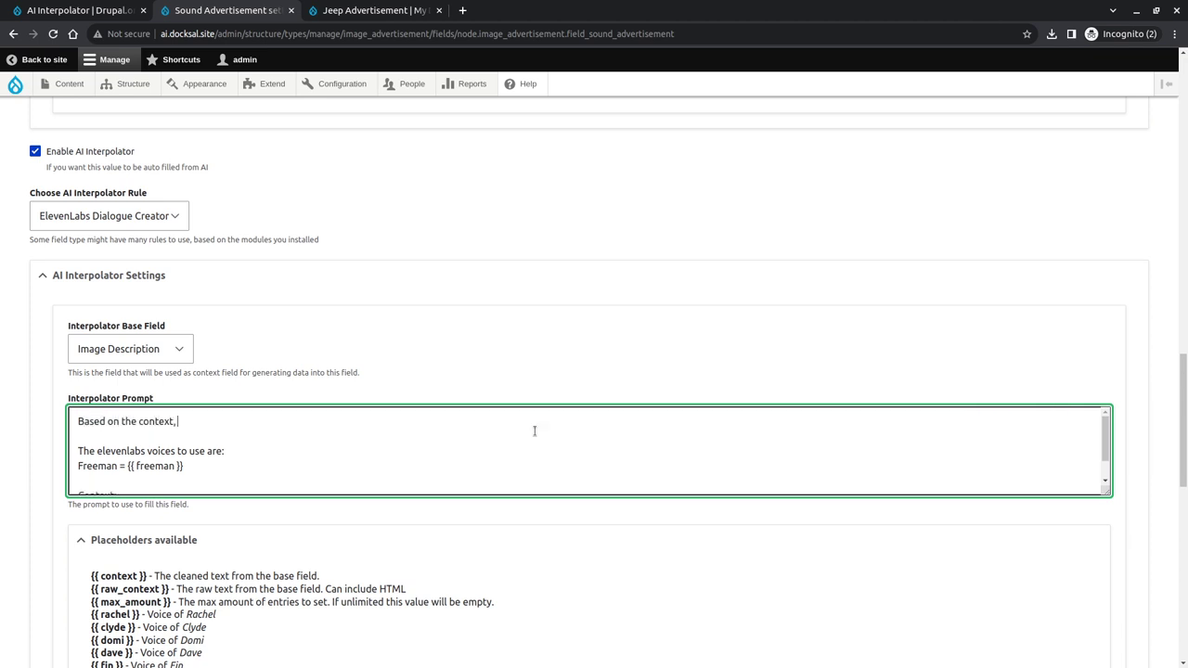
pyautogui.press('BackSpace')
pyautogui.write(', create an a')
pyautogui.press('BackSpace')
pyautogui.write('radio advertisement ')
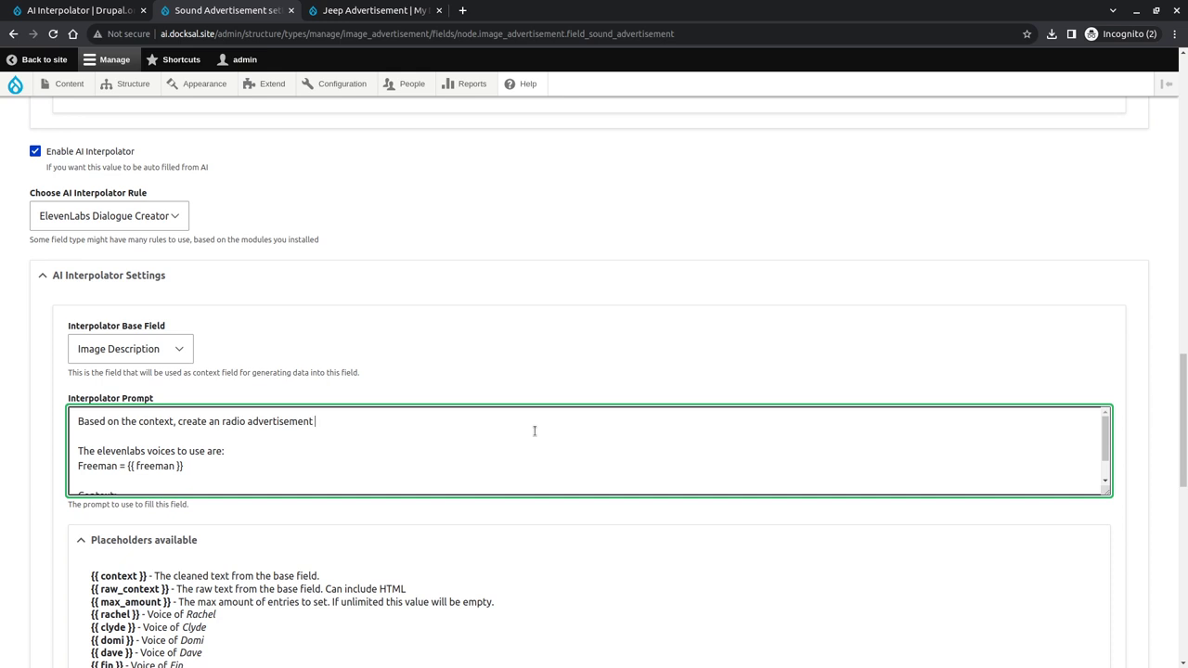
pyautogui.write('of one sentence using the voice of Freeman')
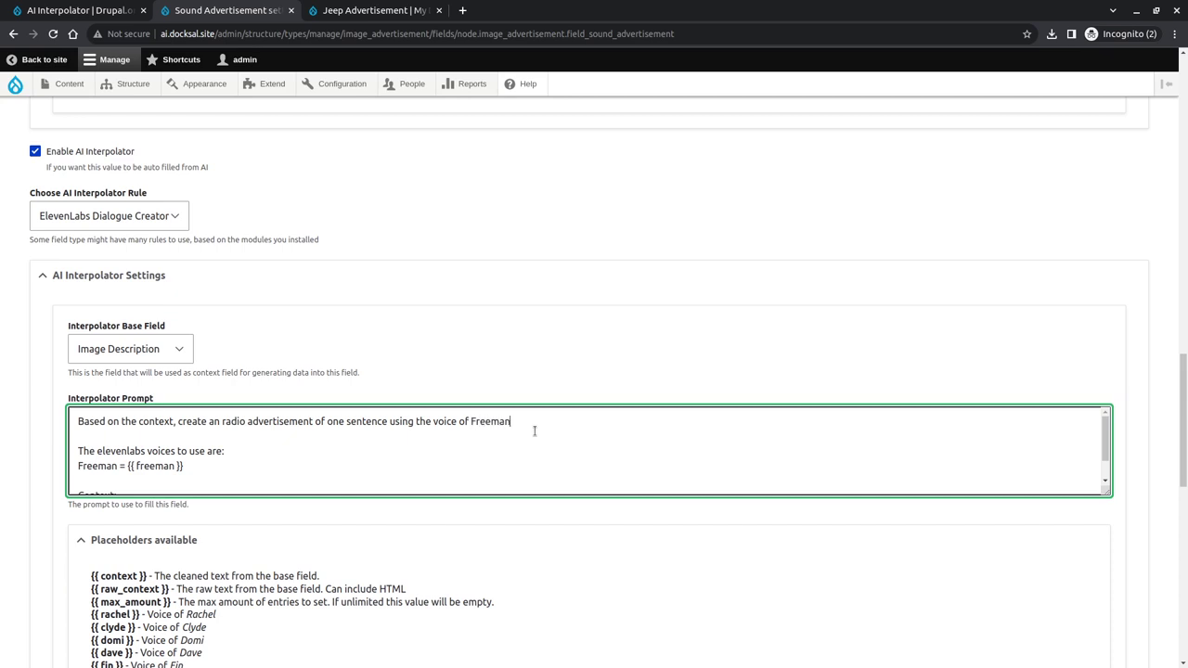
# - Extend the prompt's instruction with ". The target group is young male adults looking for wild adventures."
pyautogui.write('. The target group is young male adults')
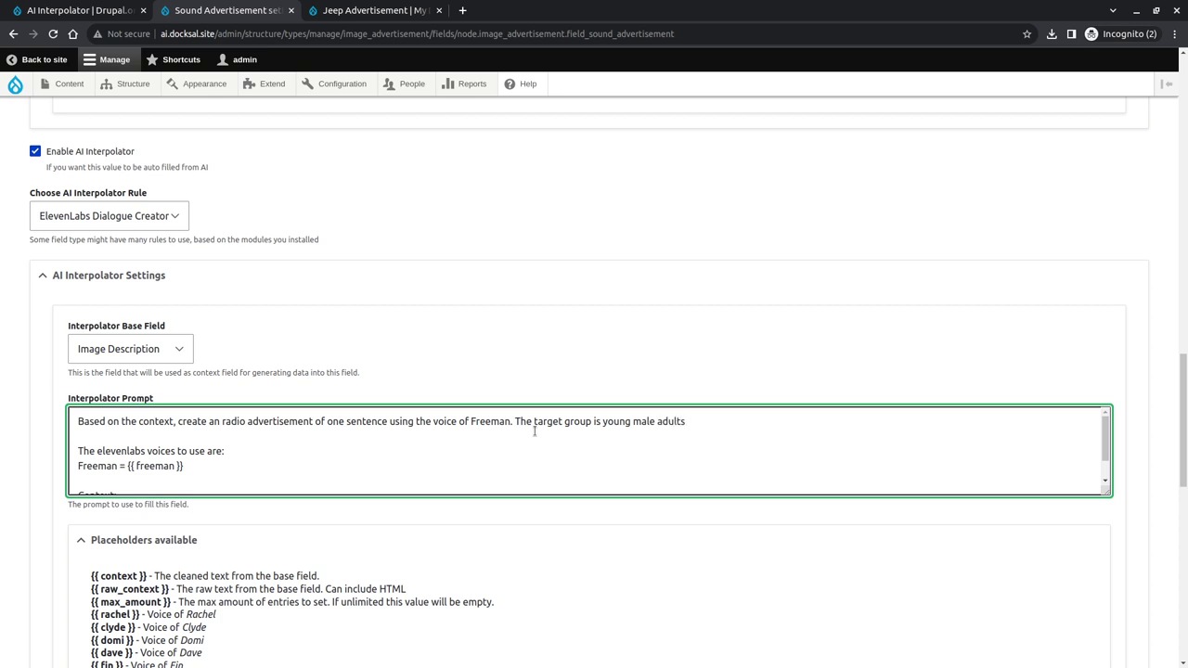
pyautogui.write(' looking for wild adventures.')
pyautogui.scroll(-5, 488, 493)
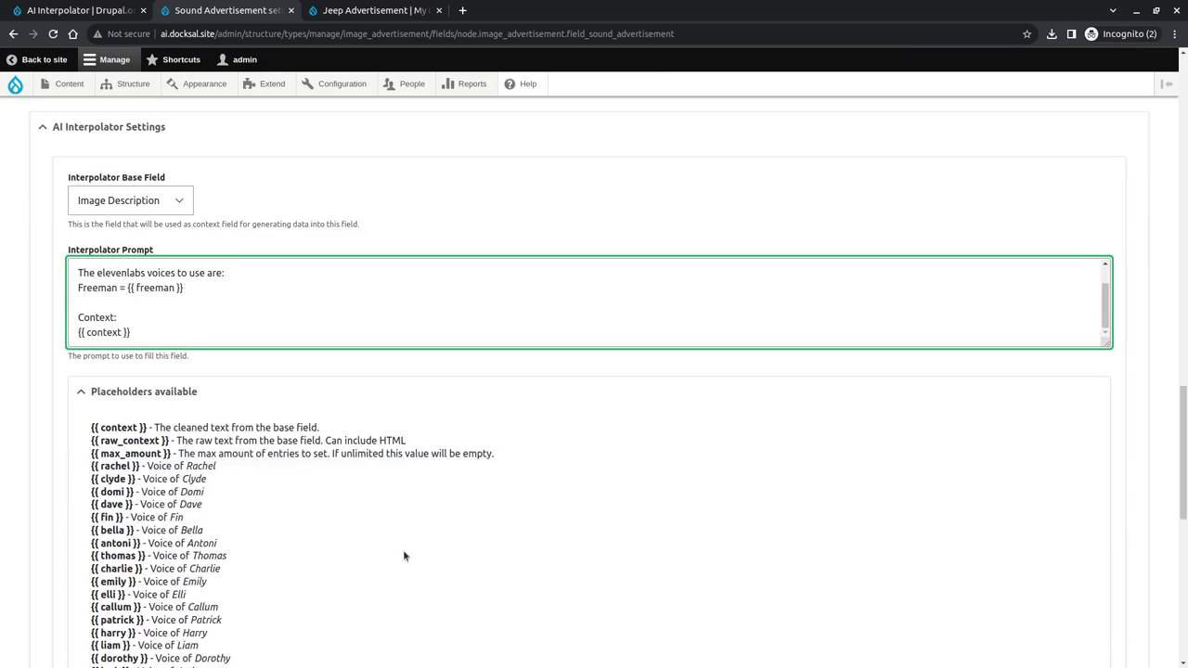
# - In the advanced interpolator settings, choose the Batch worker and set the Interpolator Weight to 105
pyautogui.scroll(-4, 403, 535)
pyautogui.scroll(-3, 418, 417)
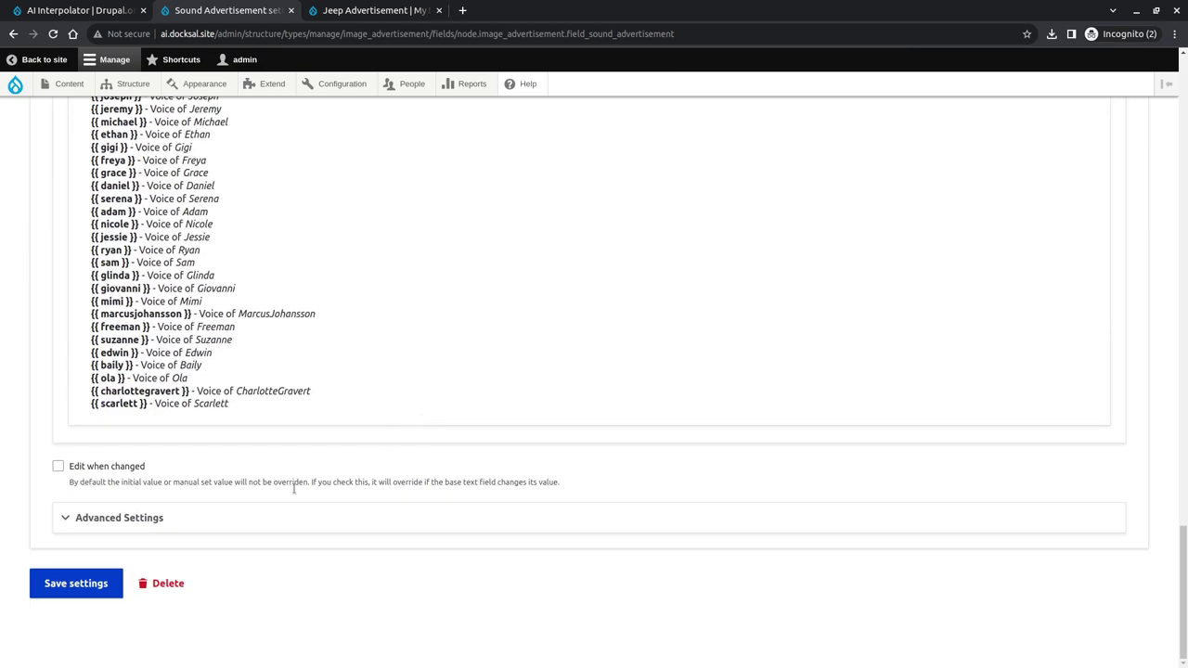
pyautogui.click(107, 518)
pyautogui.scroll(-3, 335, 381)
pyautogui.click(141, 461)
pyautogui.click(104, 353)
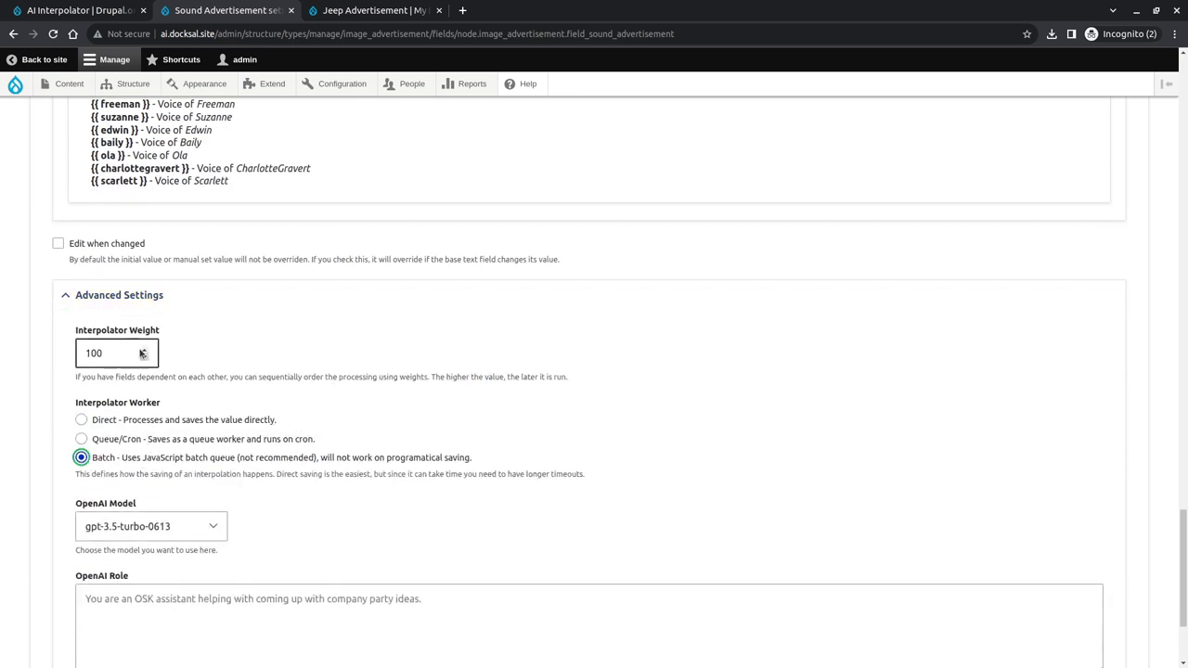
pyautogui.moveTo(104, 354); pyautogui.dragTo(82, 355)
pyautogui.write('105')
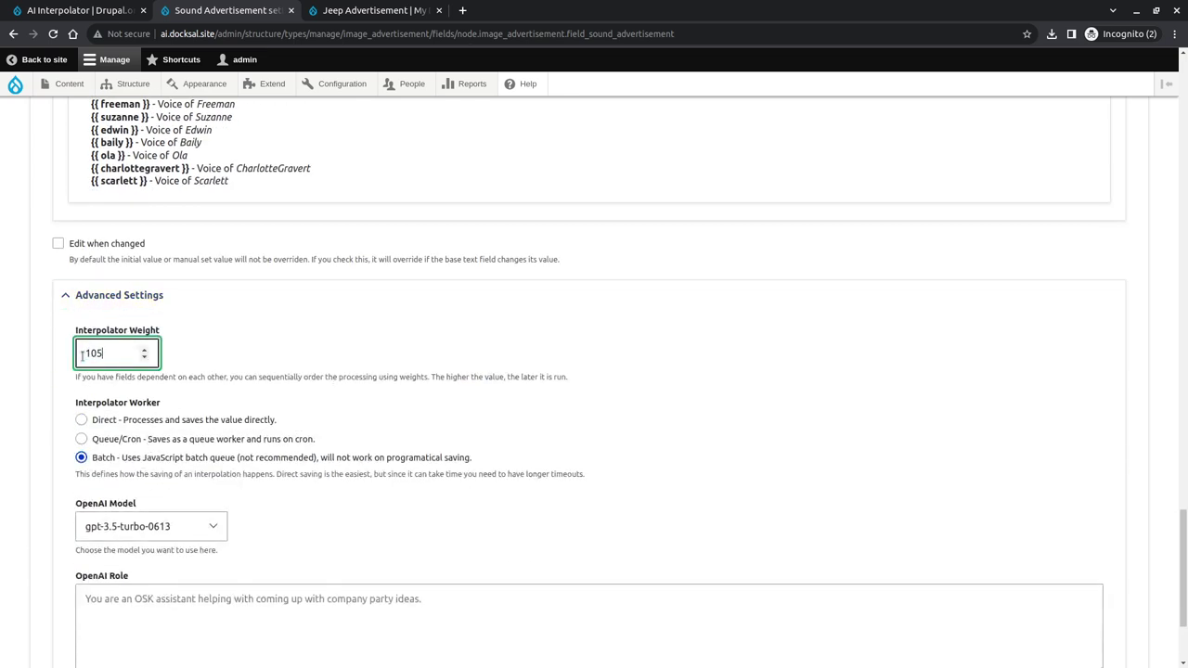
# - Choose gpt-4 as the OpenAI Model and save the Sound Advertisement field settings
pyautogui.scroll(1, 134, 418)
pyautogui.scroll(-2, 134, 418)
pyautogui.click(135, 464)
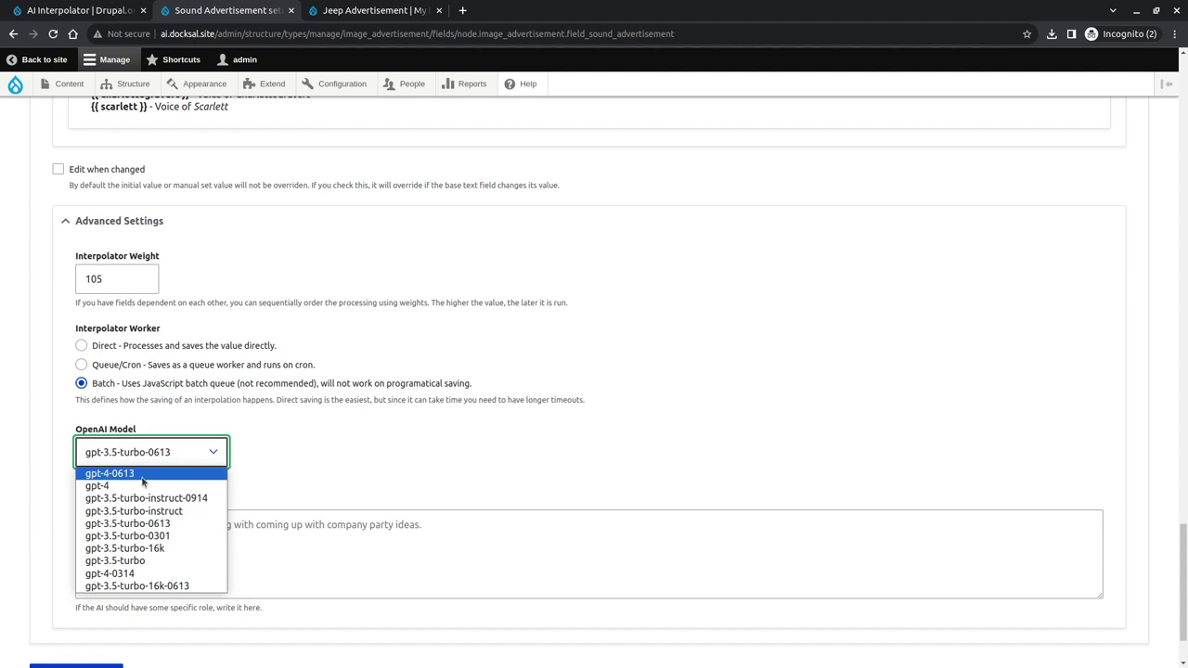
pyautogui.click(97, 486)
pyautogui.scroll(-1, 423, 465)
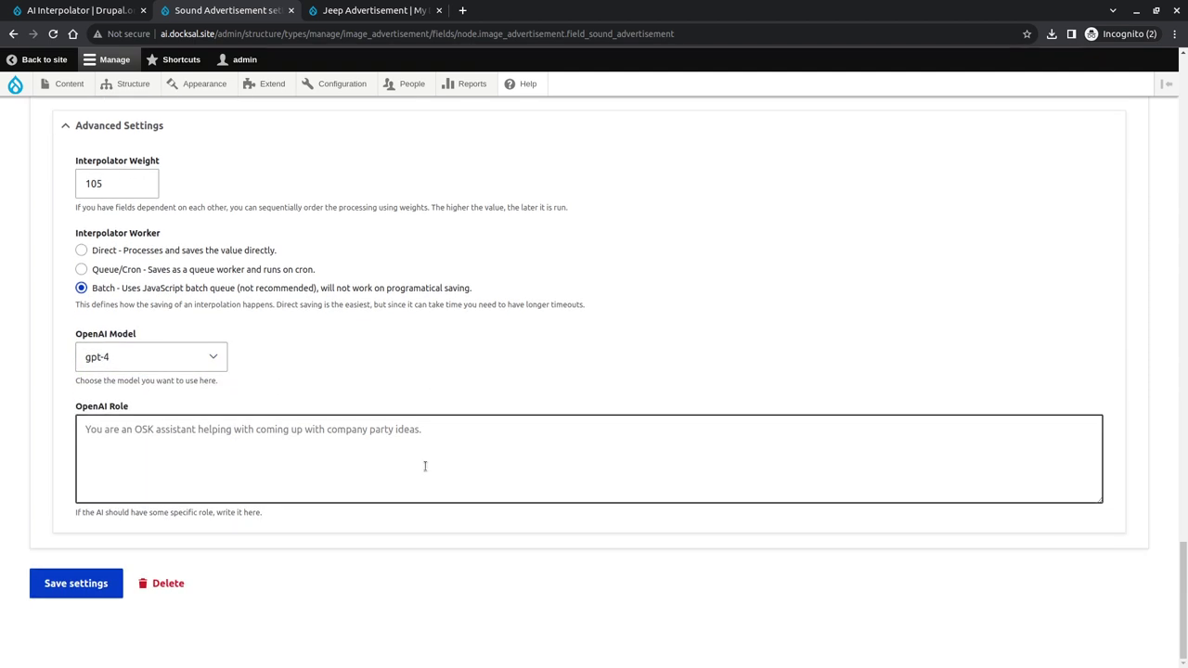
pyautogui.click(58, 582)
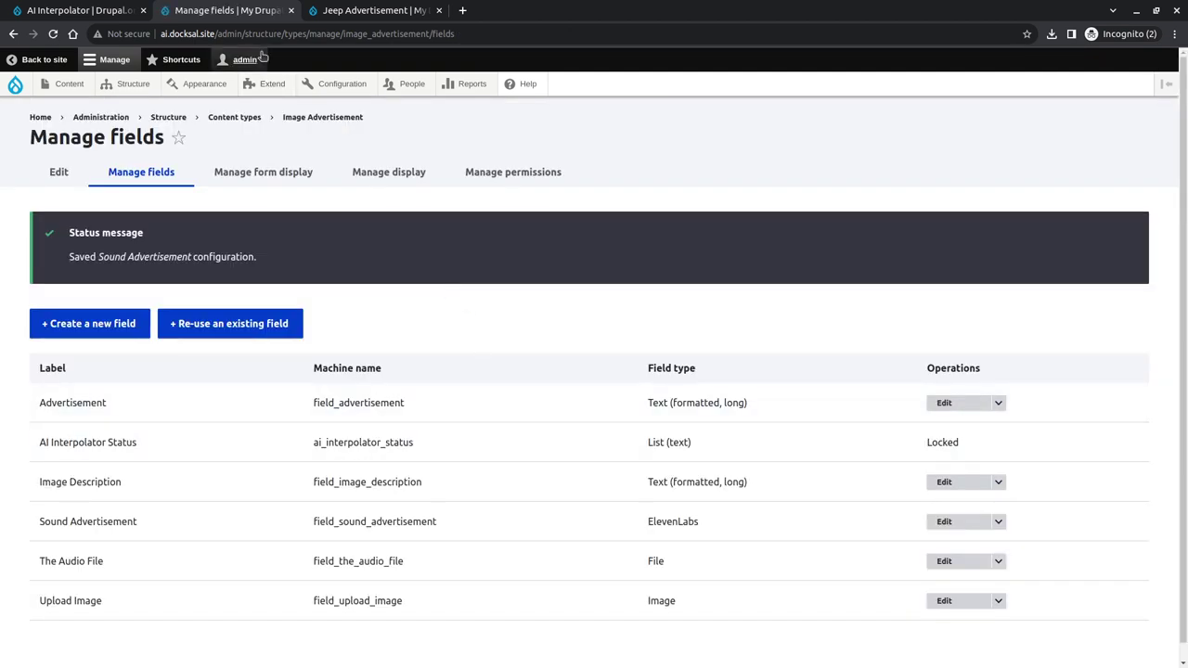
# - Open the Jeep Advertisement node for editing and save it again to run the AI field processing
pyautogui.click(366, 10)
pyautogui.click(274, 276)
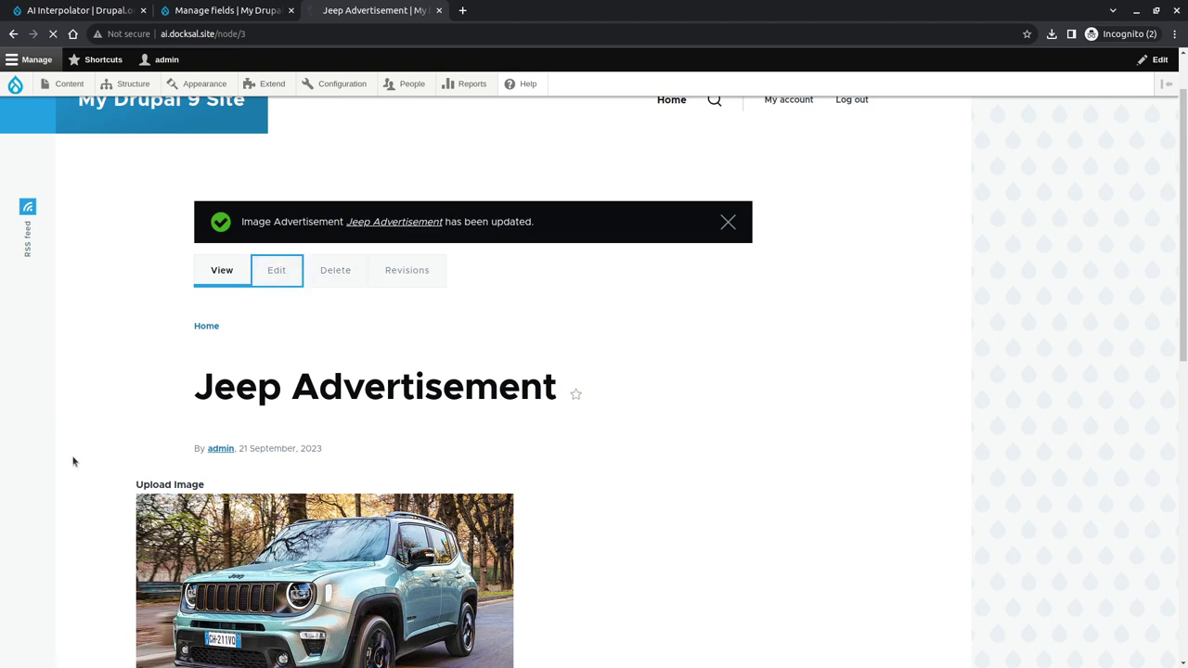
pyautogui.scroll(-15, 148, 375)
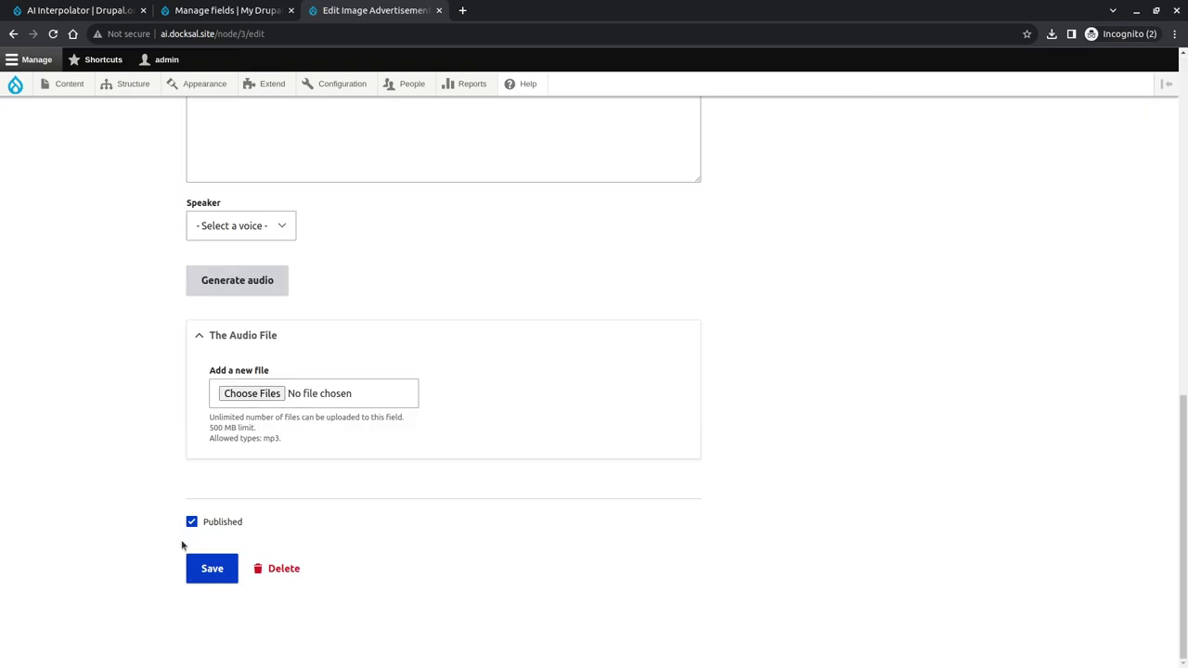
pyautogui.click(203, 577)
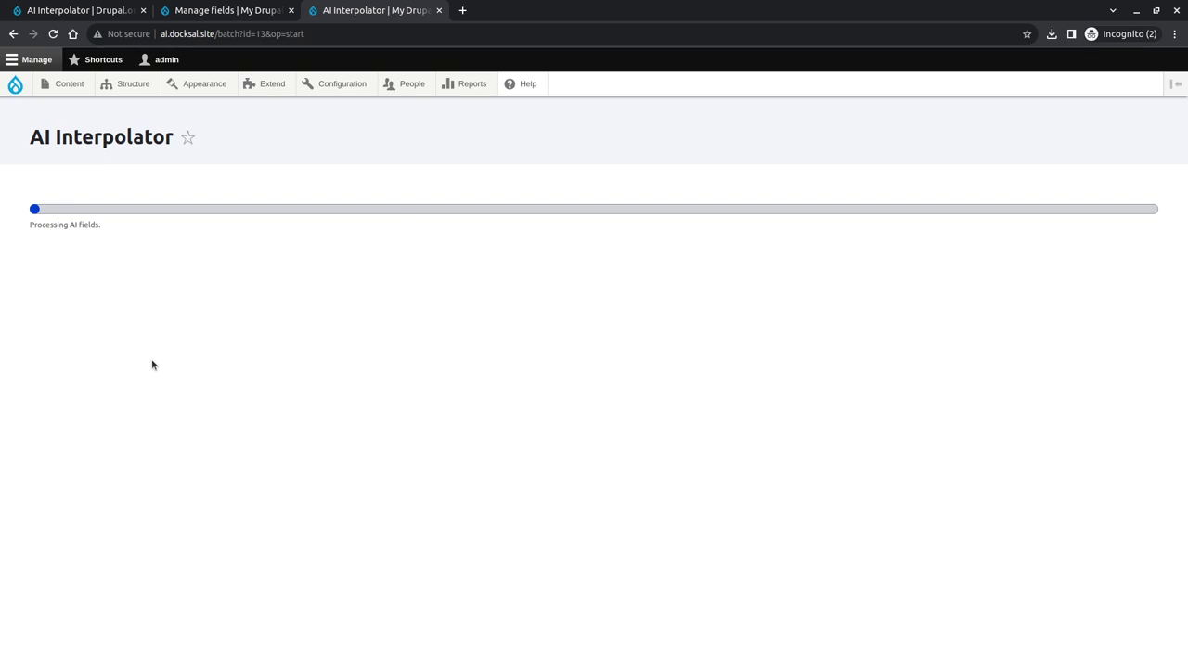
# - Play the generated elevenlabs_0.mp3 from the Jeep Advertisement page, then return and review the page's image and description
pyautogui.scroll(-5, 151, 363)
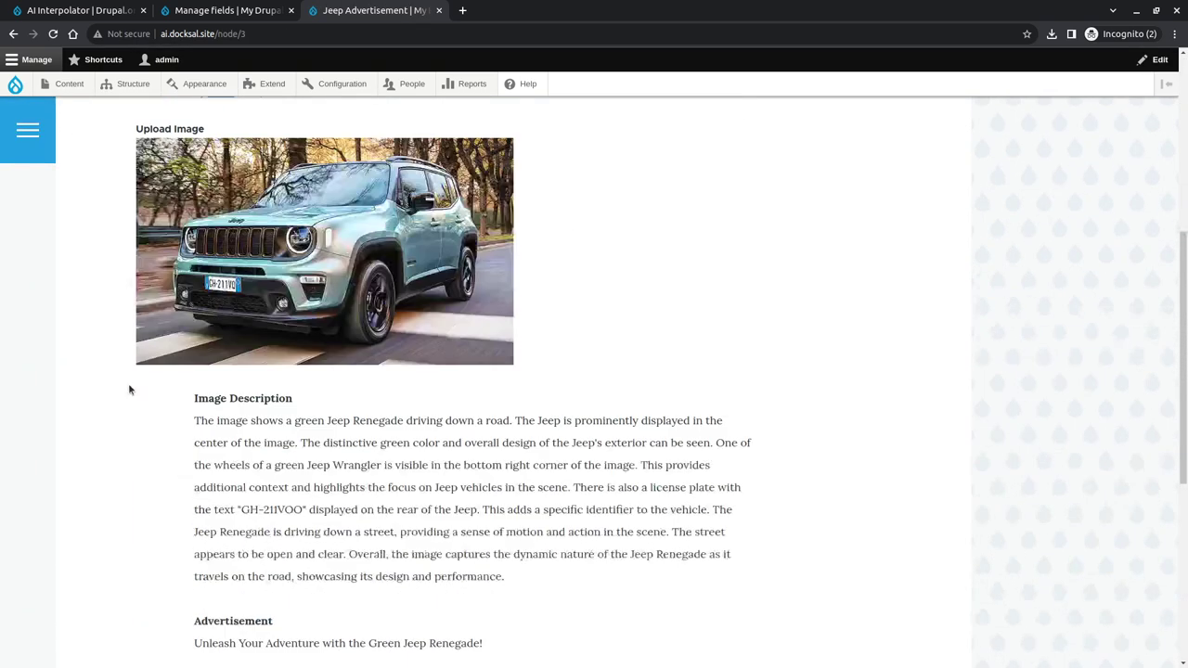
pyautogui.scroll(-5, 134, 390)
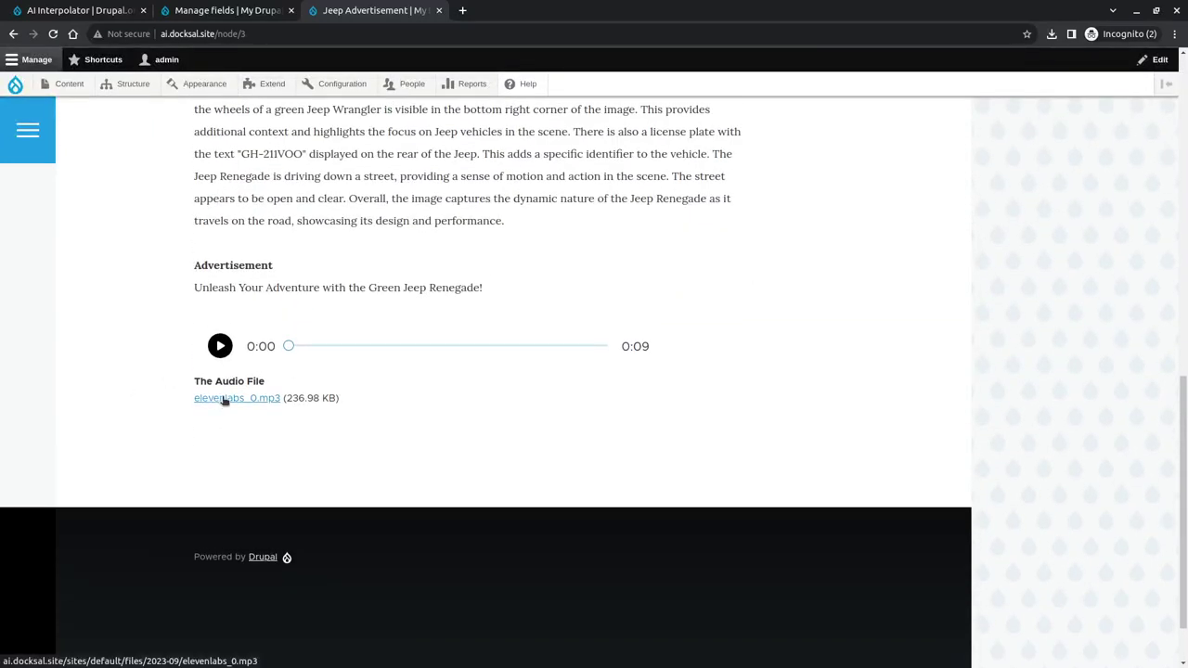
pyautogui.click(224, 400)
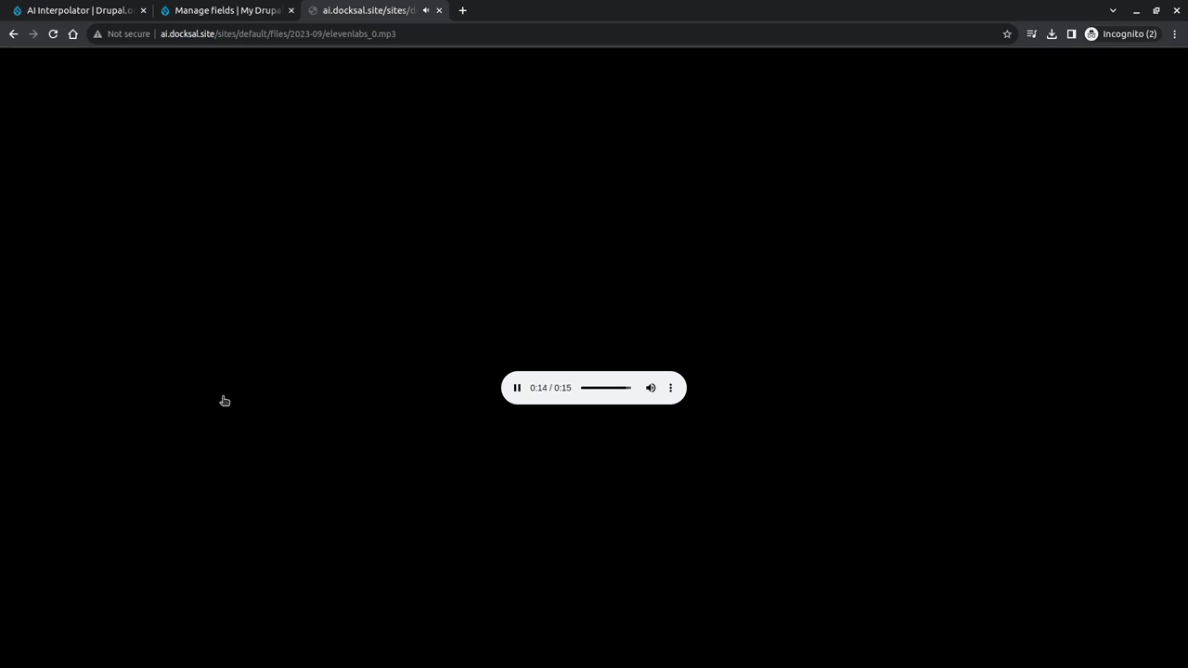
pyautogui.hotkey('alt', 'Left')
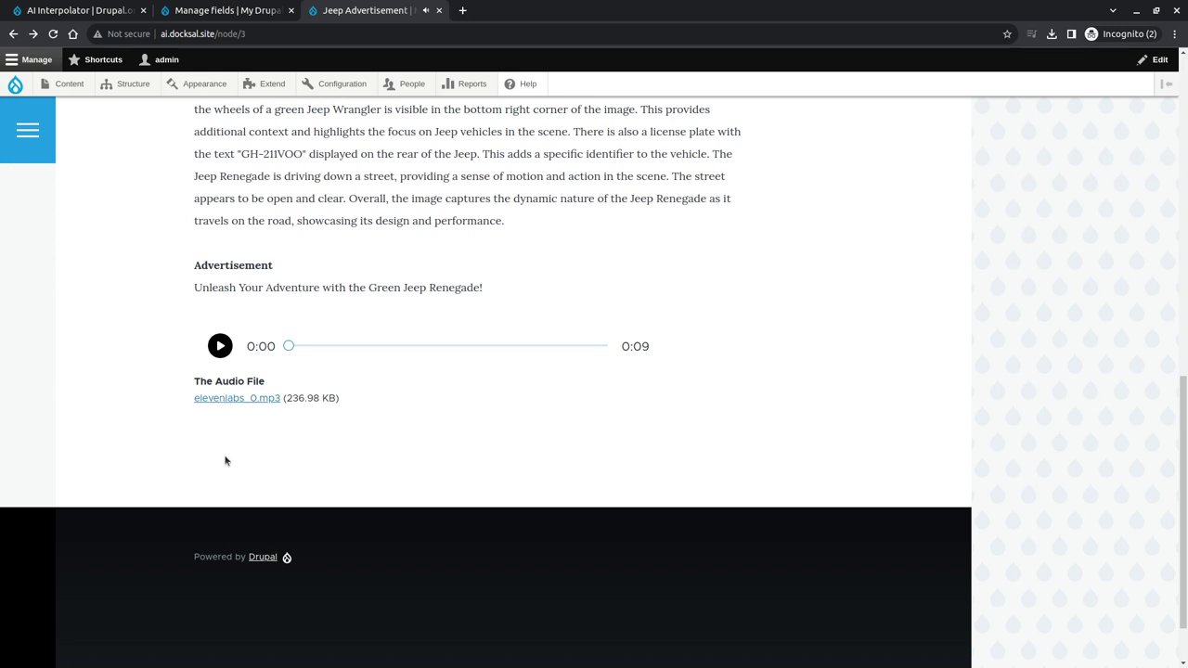
pyautogui.scroll(6, 225, 460)
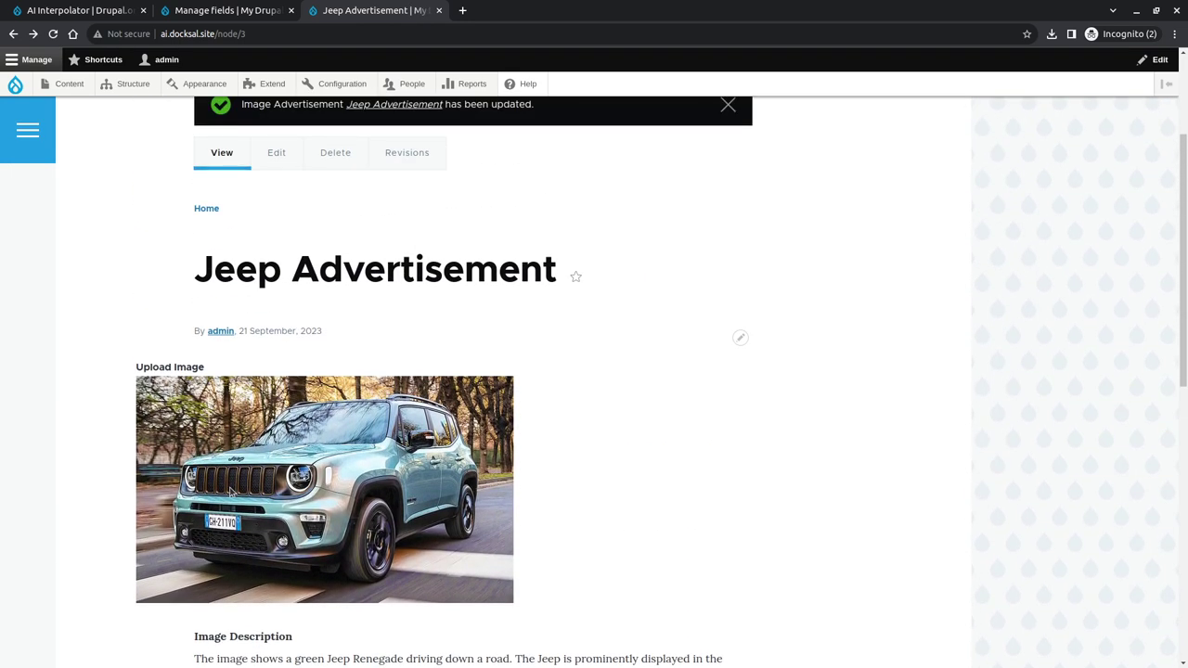
pyautogui.scroll(1, 231, 492)
pyautogui.scroll(-3, 334, 549)
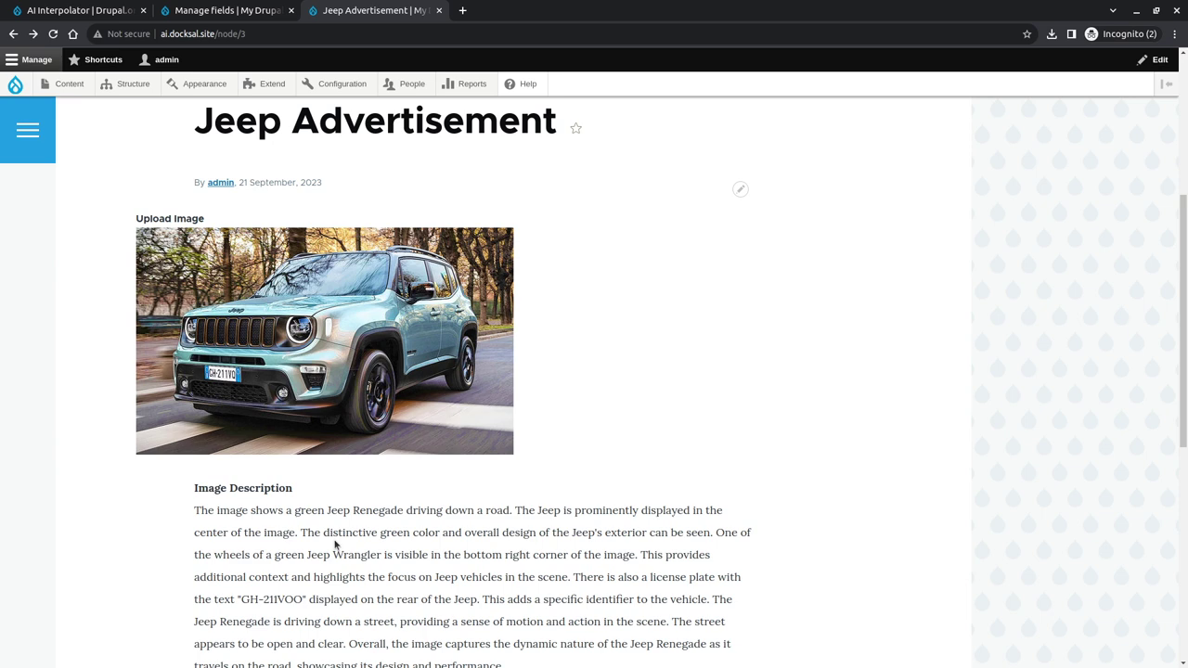
# - Close the Jeep Advertisement page and create a content type named Webpage with preview before submitting disabled
pyautogui.scroll(2, 335, 545)
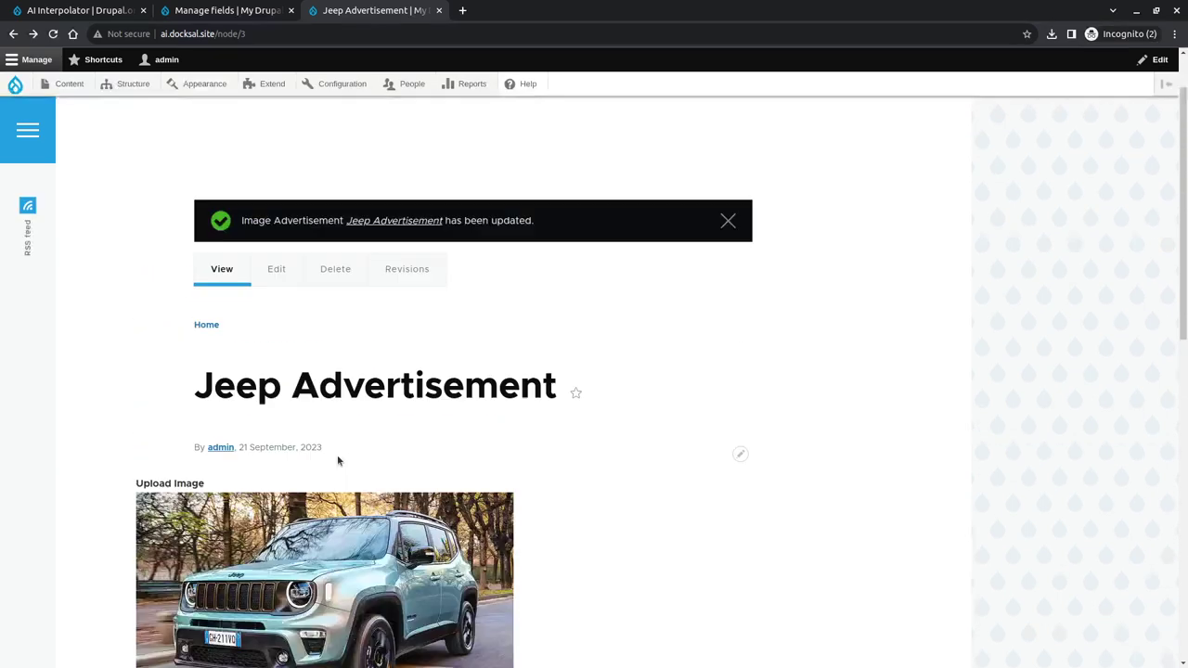
pyautogui.hotkey('ctrl', 'w')
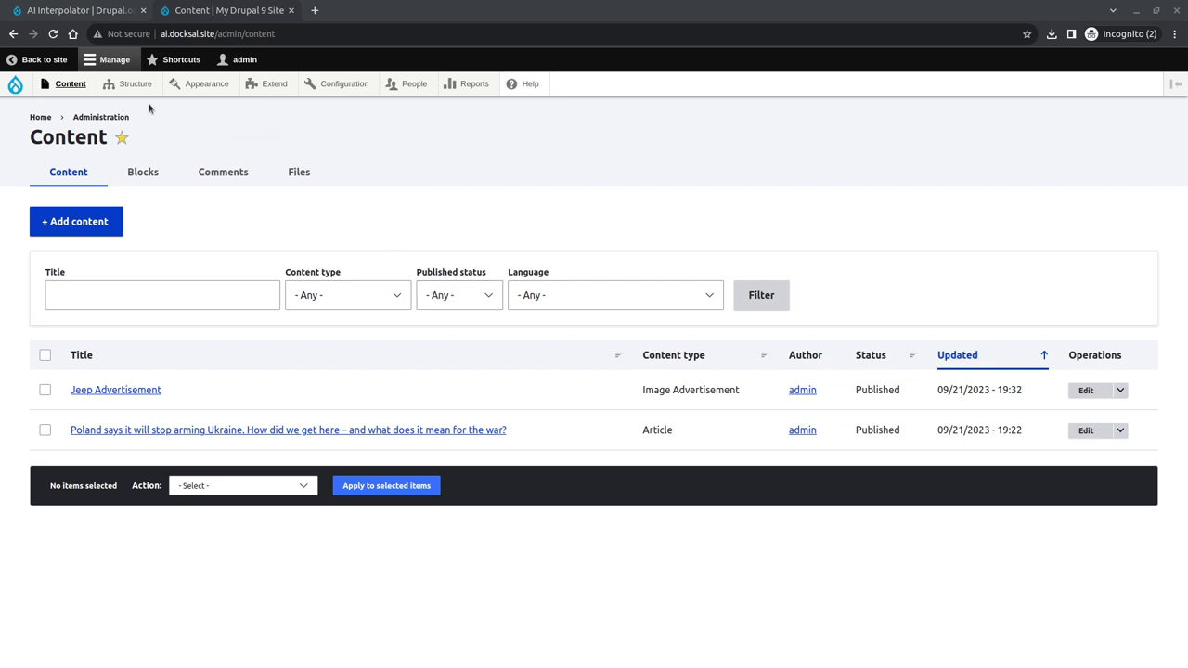
pyautogui.moveTo(139, 85)
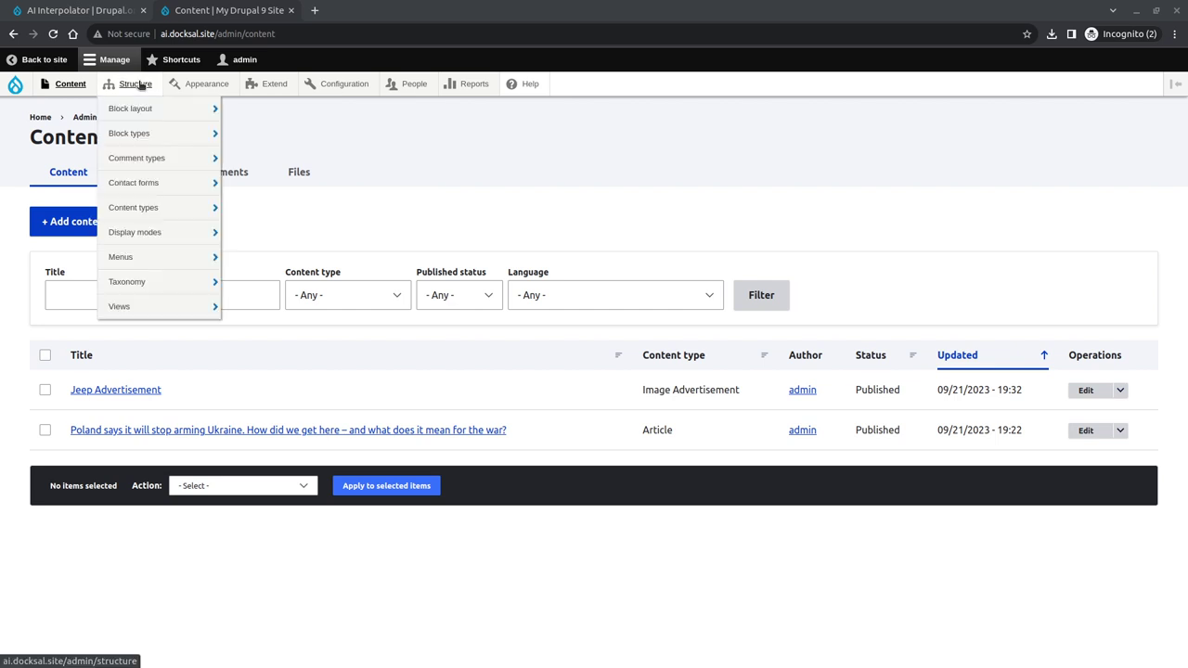
pyautogui.moveTo(151, 206)
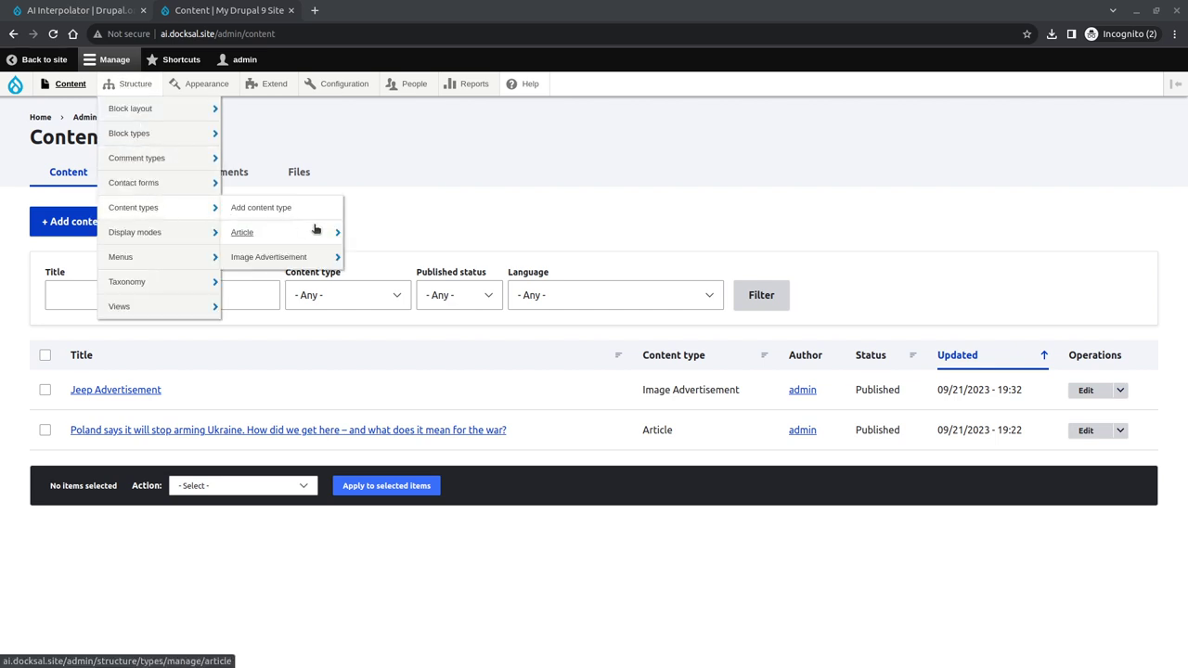
pyautogui.click(311, 215)
pyautogui.click(223, 244)
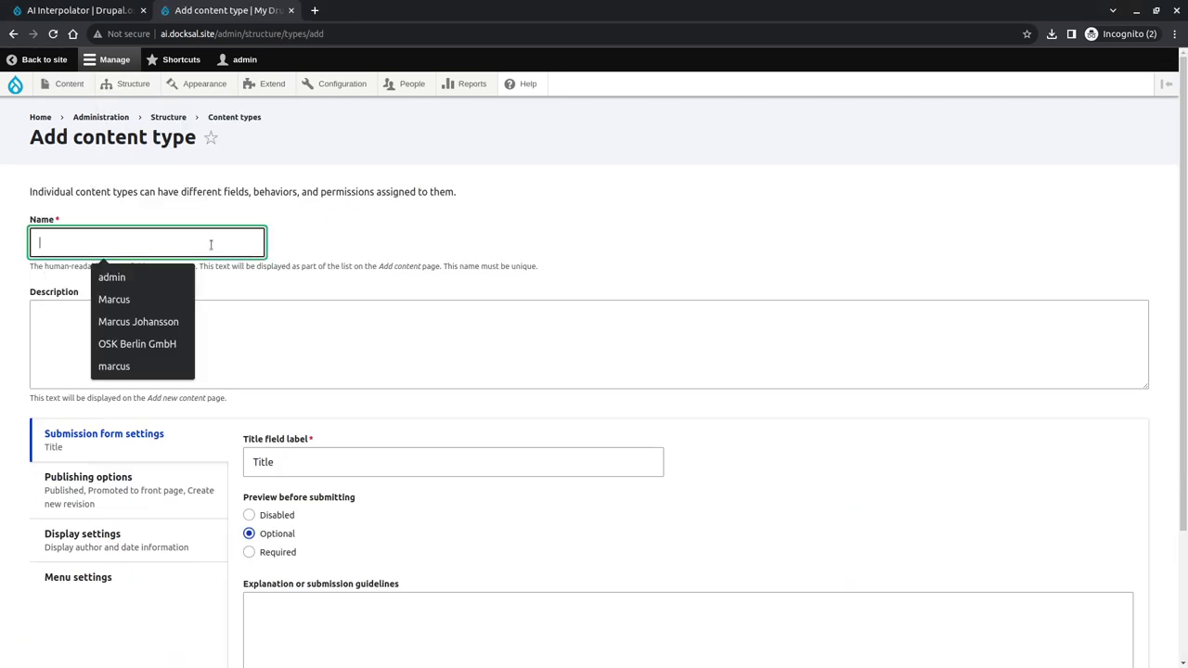
pyautogui.write('Webpage')
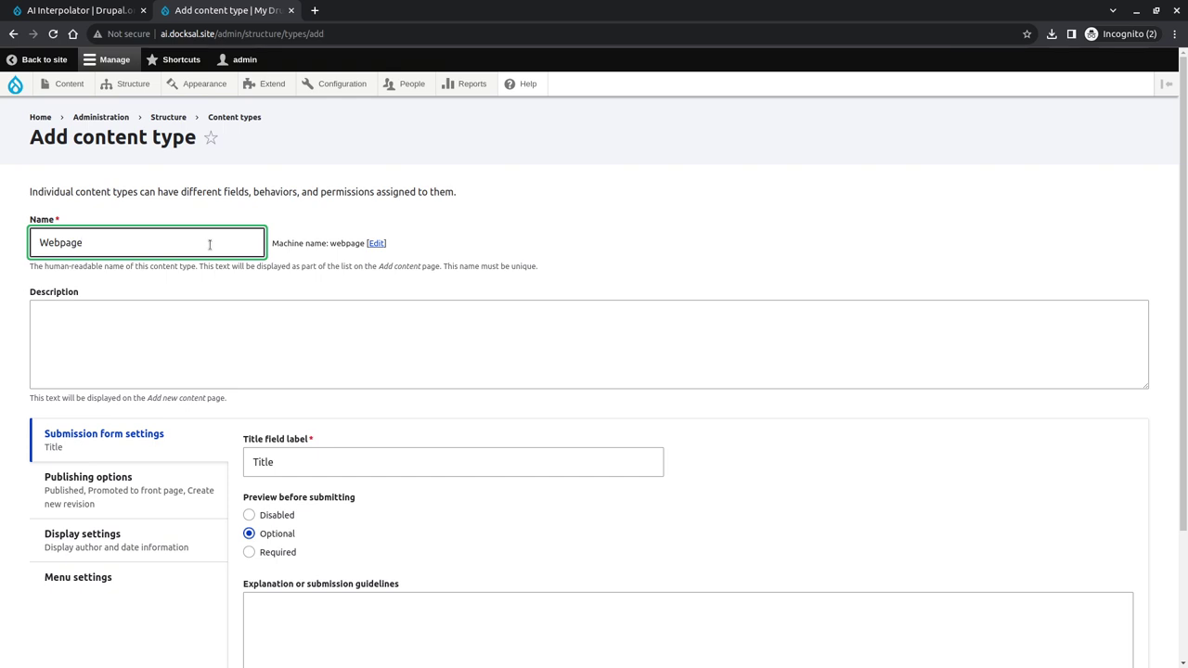
pyautogui.click(249, 515)
pyautogui.scroll(-3, 297, 510)
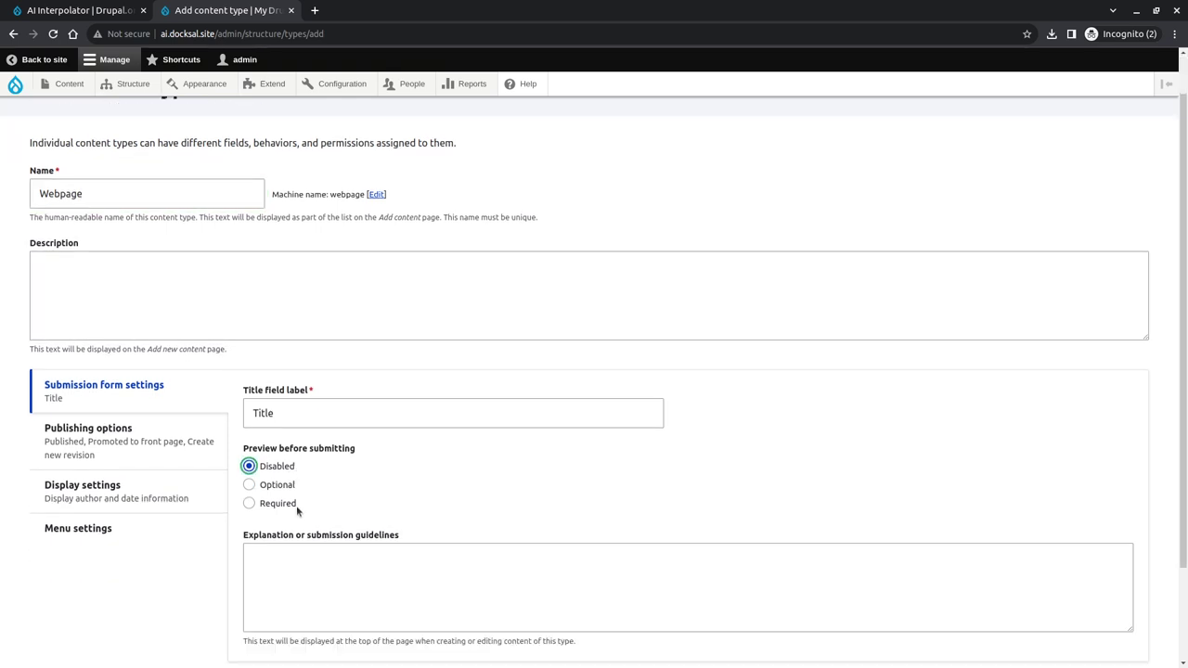
pyautogui.click(124, 576)
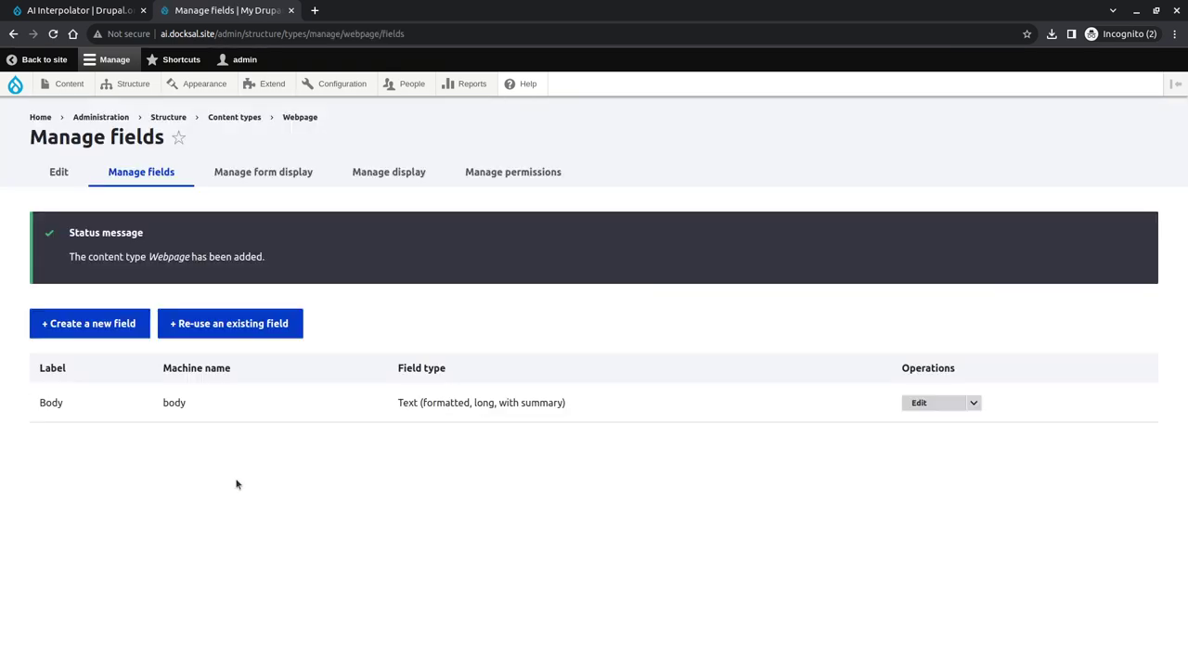
# - Delete the default Body field from the Webpage content type
pyautogui.click(973, 405)
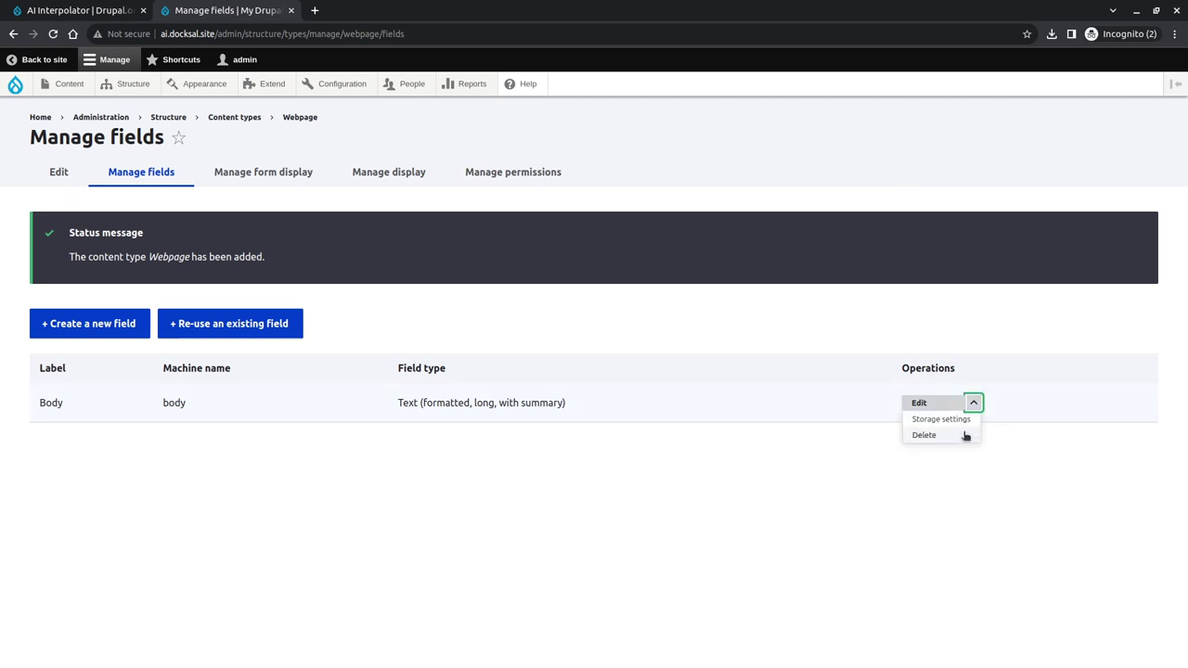
pyautogui.click(965, 435)
pyautogui.click(752, 498)
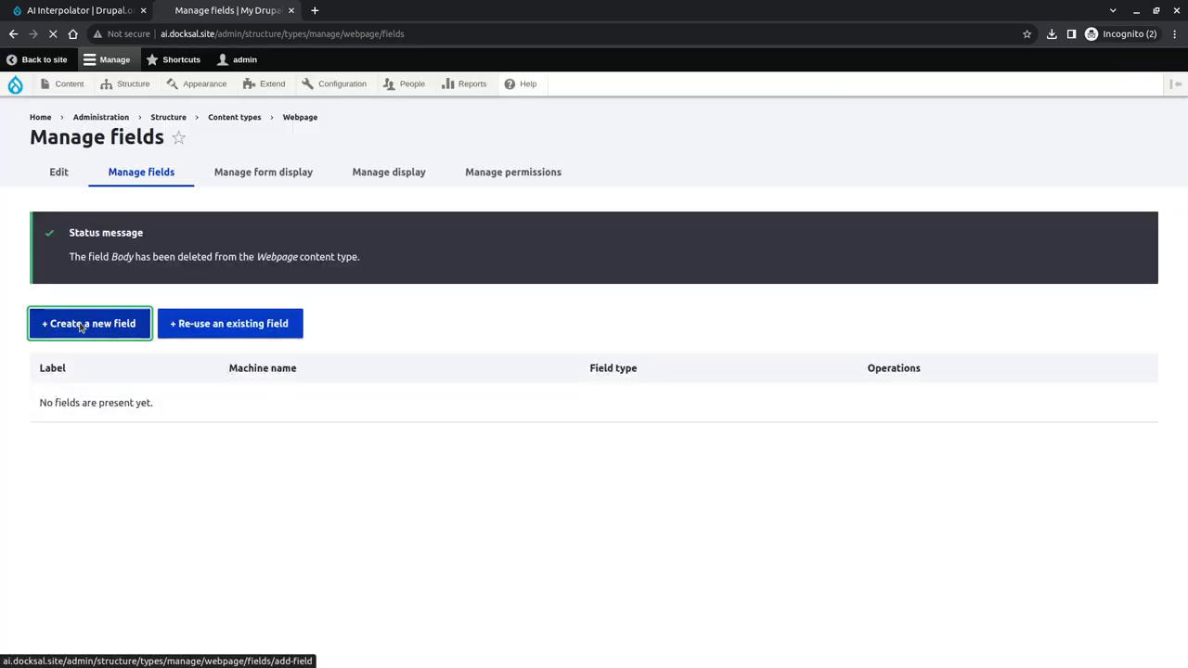
# - Add a Link-type field labelled Link to the Webpage content type and save its field settings with one allowed value
pyautogui.click(84, 325)
pyautogui.click(129, 237)
pyautogui.scroll(-3, 159, 364)
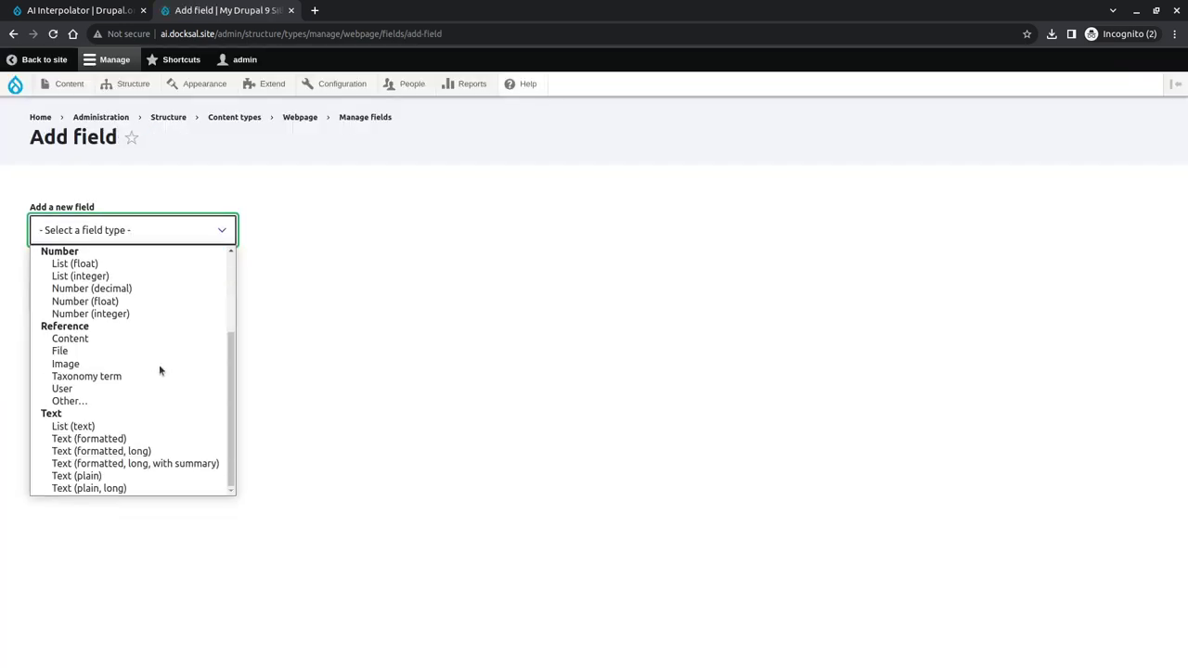
pyautogui.scroll(3, 95, 403)
pyautogui.click(104, 326)
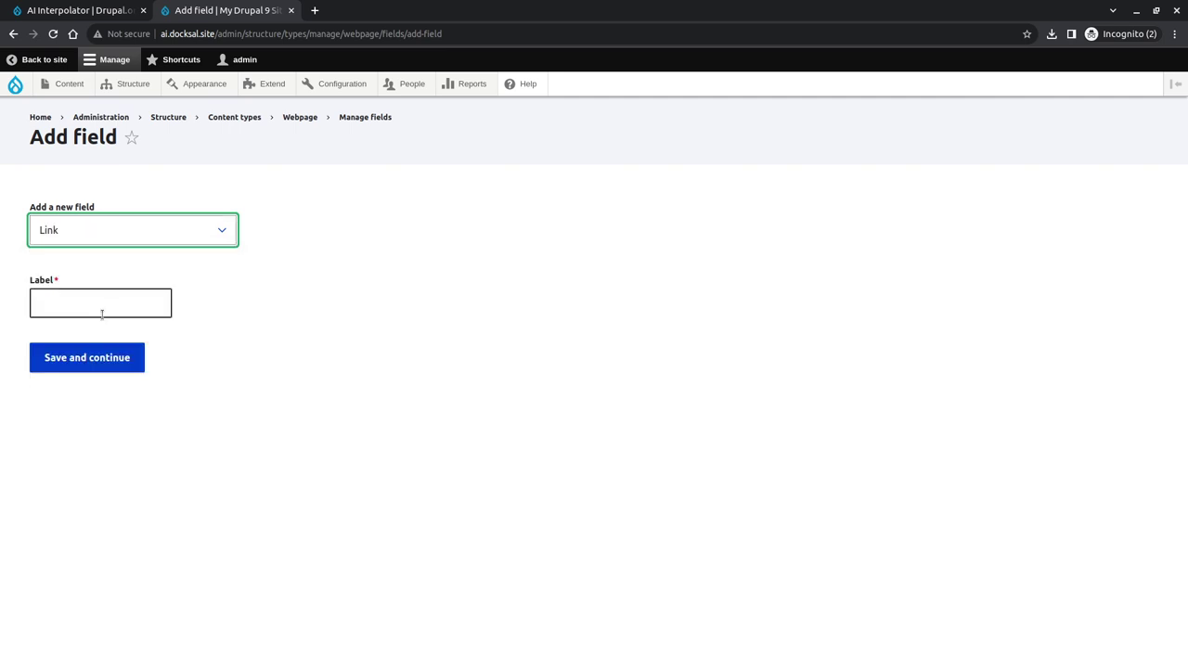
pyautogui.click(102, 313)
pyautogui.write('Link')
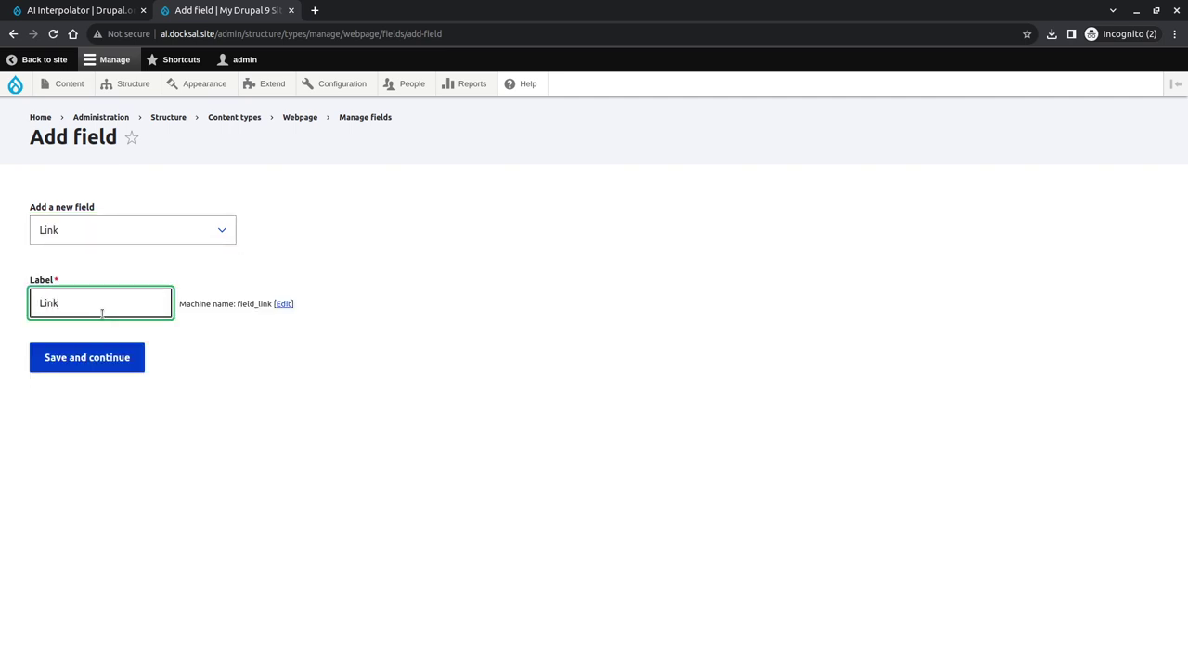
pyautogui.click(115, 358)
pyautogui.click(89, 434)
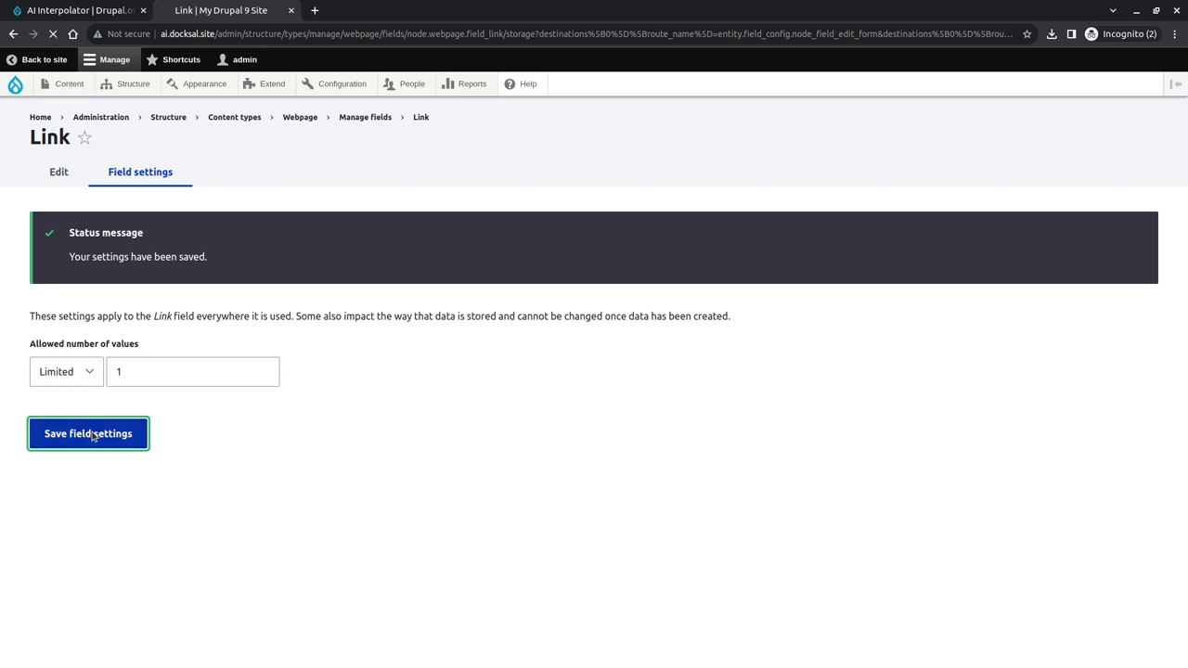
# - Restrict the Link field to external links only, disable its link text, and save the settings
pyautogui.scroll(-3, 93, 477)
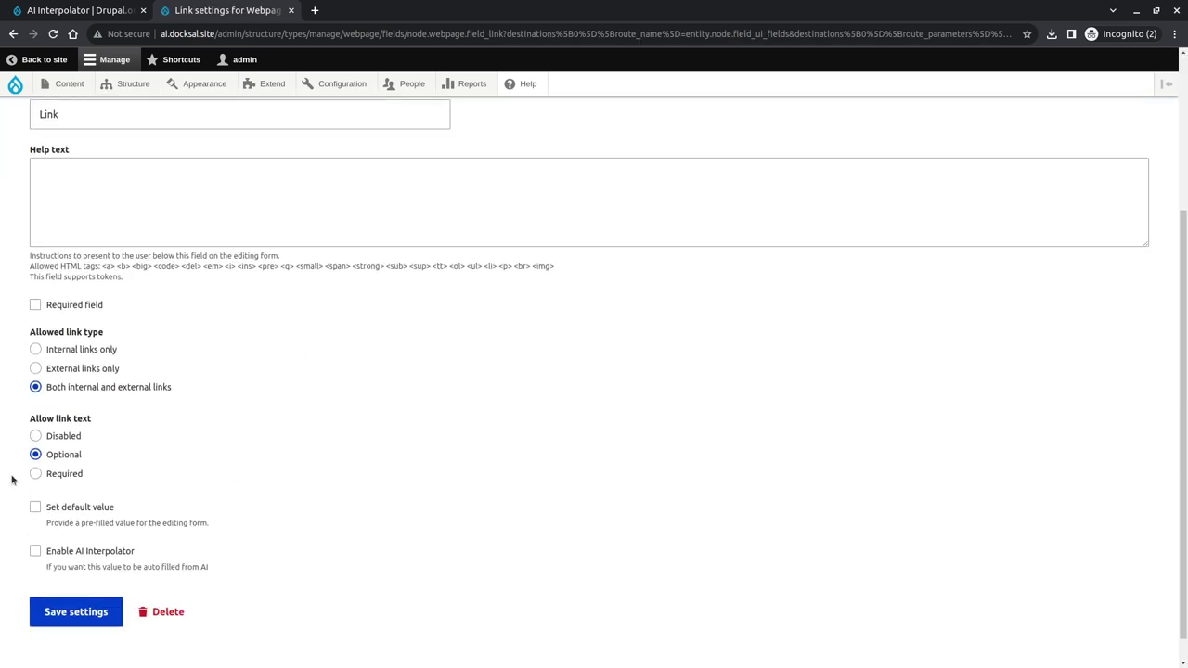
pyautogui.click(88, 367)
pyautogui.click(69, 437)
pyautogui.scroll(-1, 71, 517)
pyautogui.click(74, 581)
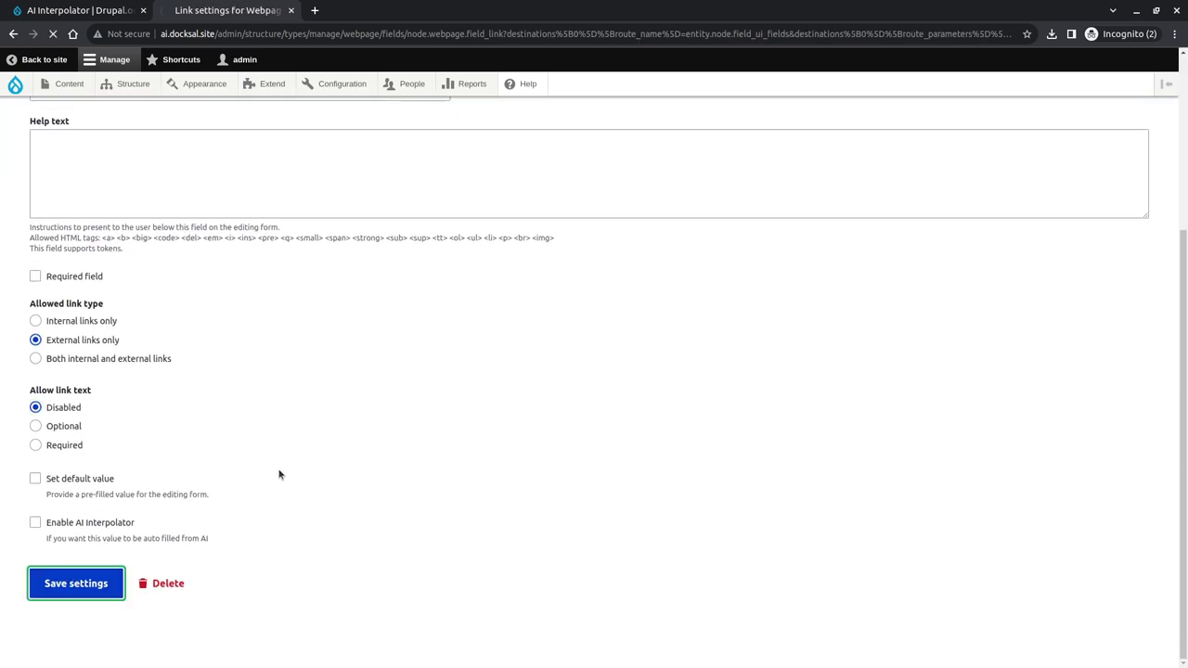
# - Add a Text (formatted, long) field labelled Raw HTML to the Webpage type and save its field settings with one allowed value
pyautogui.click(88, 324)
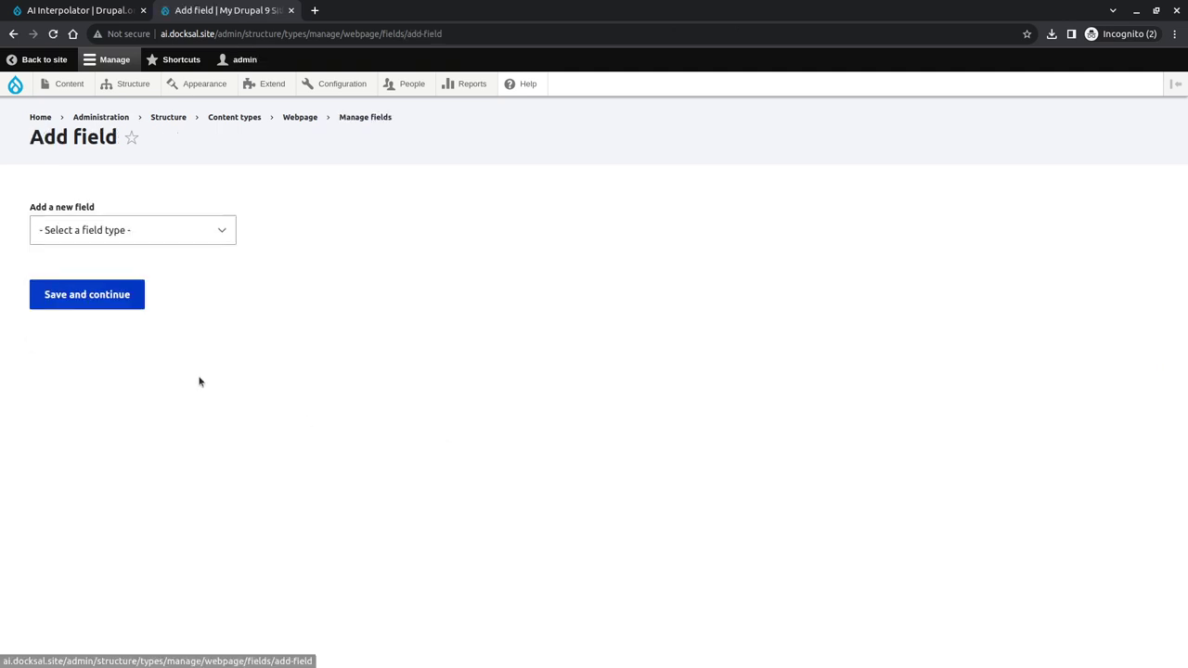
pyautogui.click(135, 231)
pyautogui.scroll(-3, 123, 408)
pyautogui.click(120, 453)
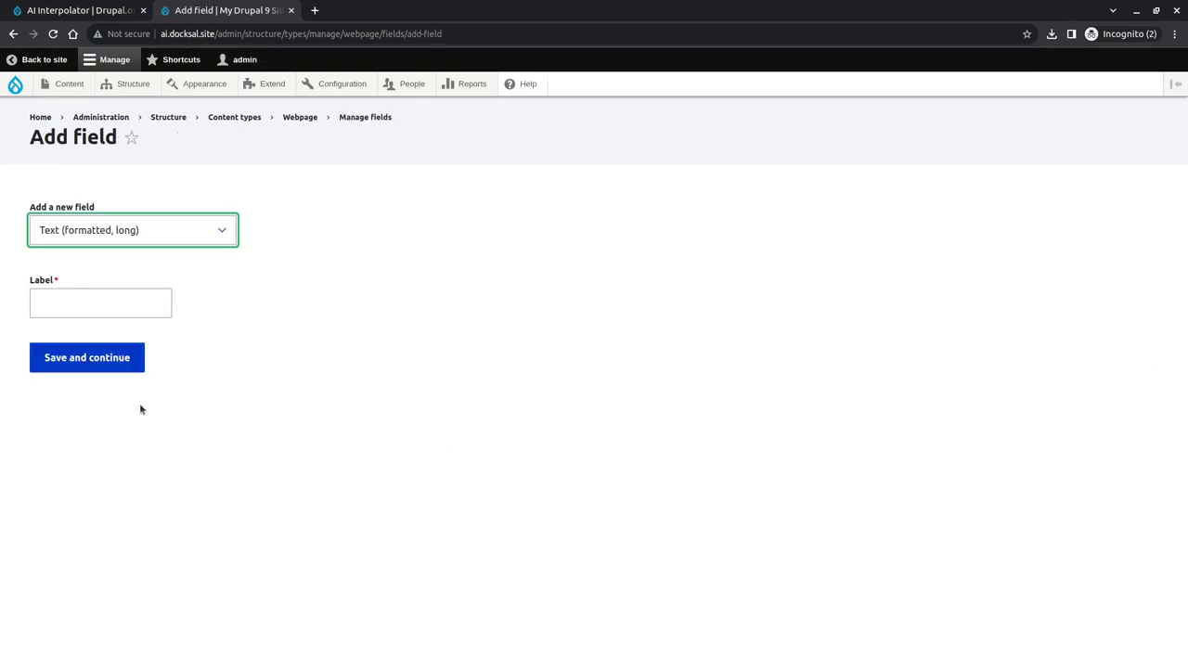
pyautogui.click(125, 306)
pyautogui.write('Raw HTML')
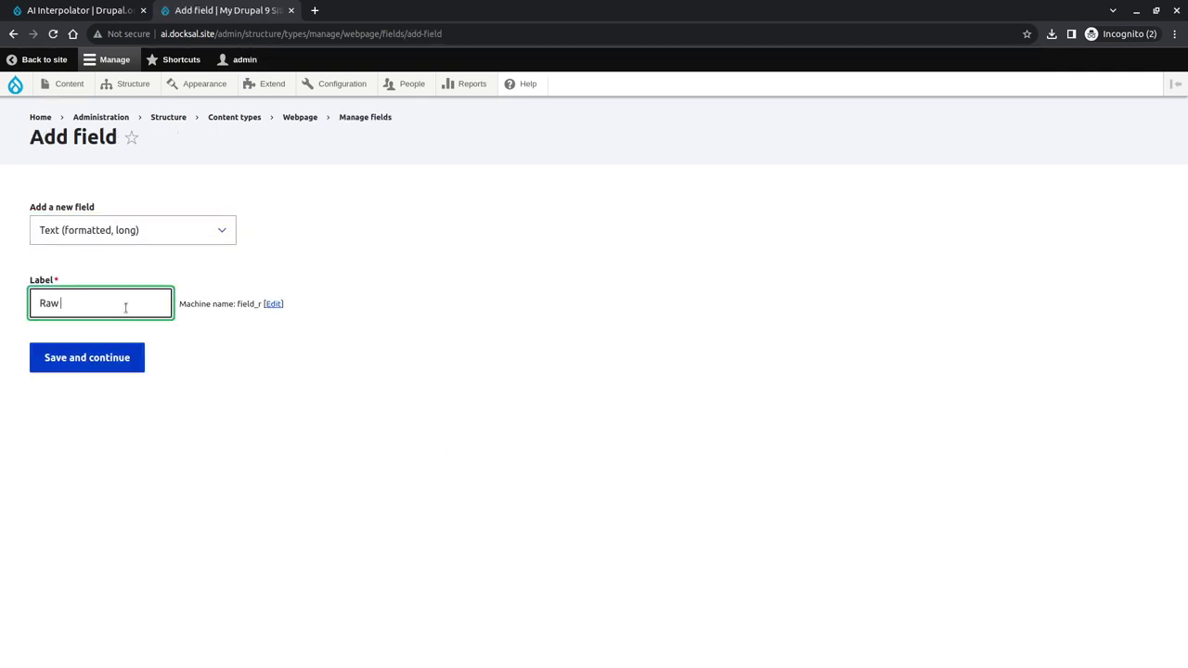
pyautogui.click(129, 369)
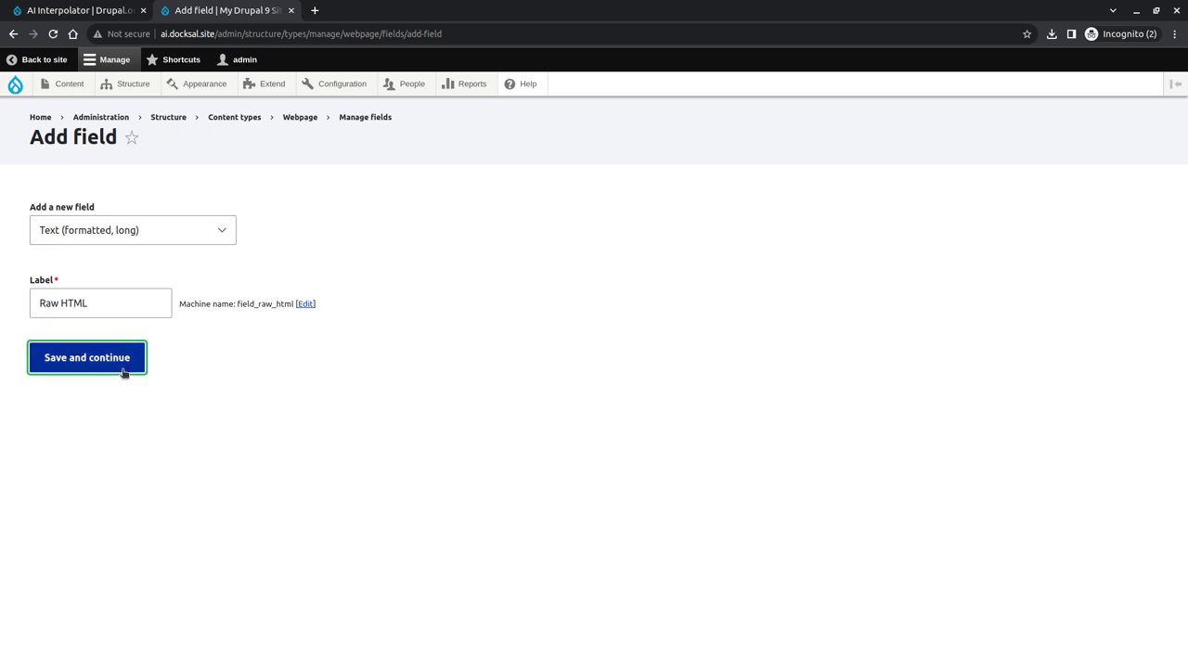
pyautogui.click(101, 440)
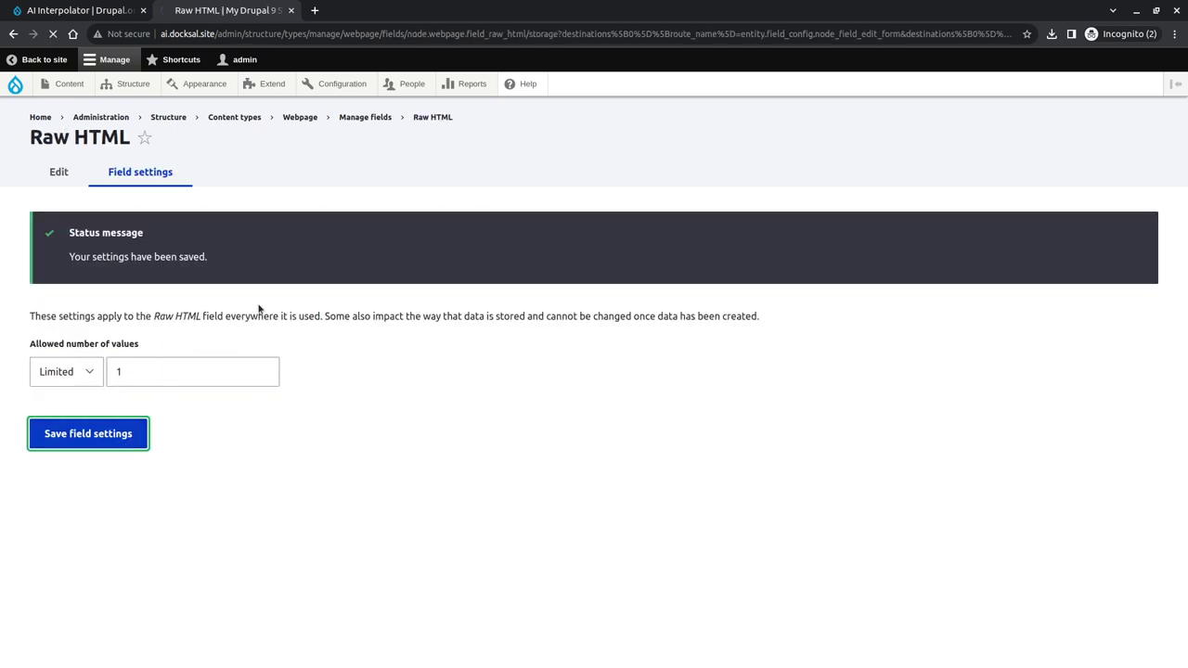
# - Allow the Full HTML text format for the Raw HTML field and enable its AI Interpolator
pyautogui.scroll(-4, 266, 436)
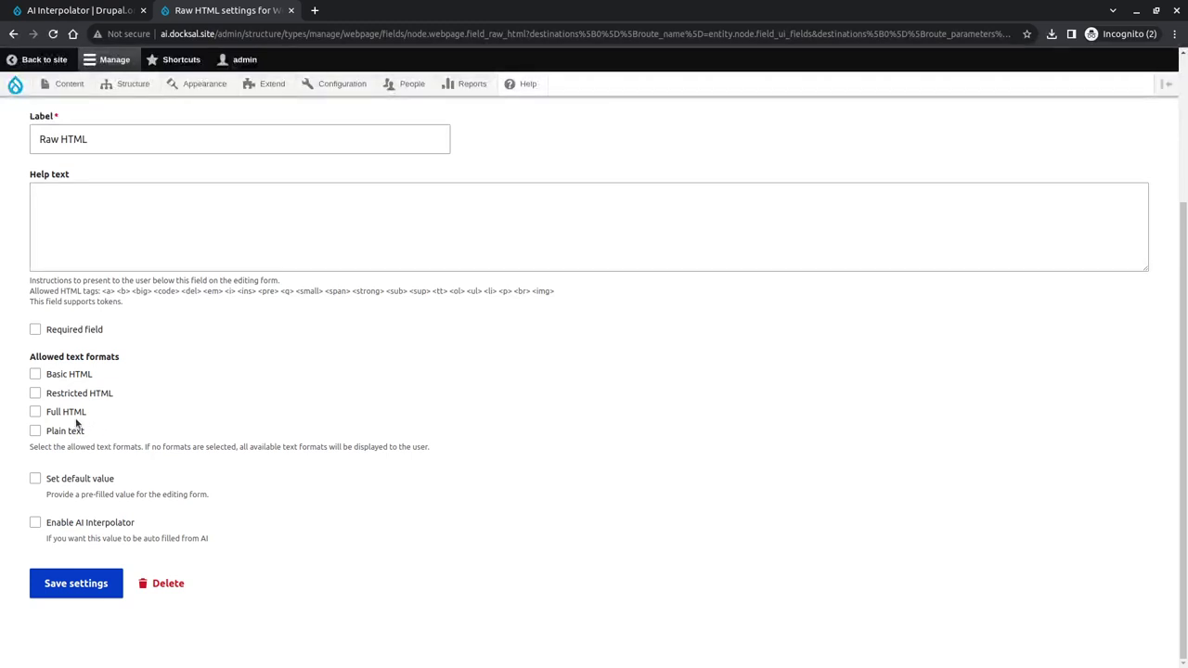
pyautogui.click(36, 411)
pyautogui.click(96, 523)
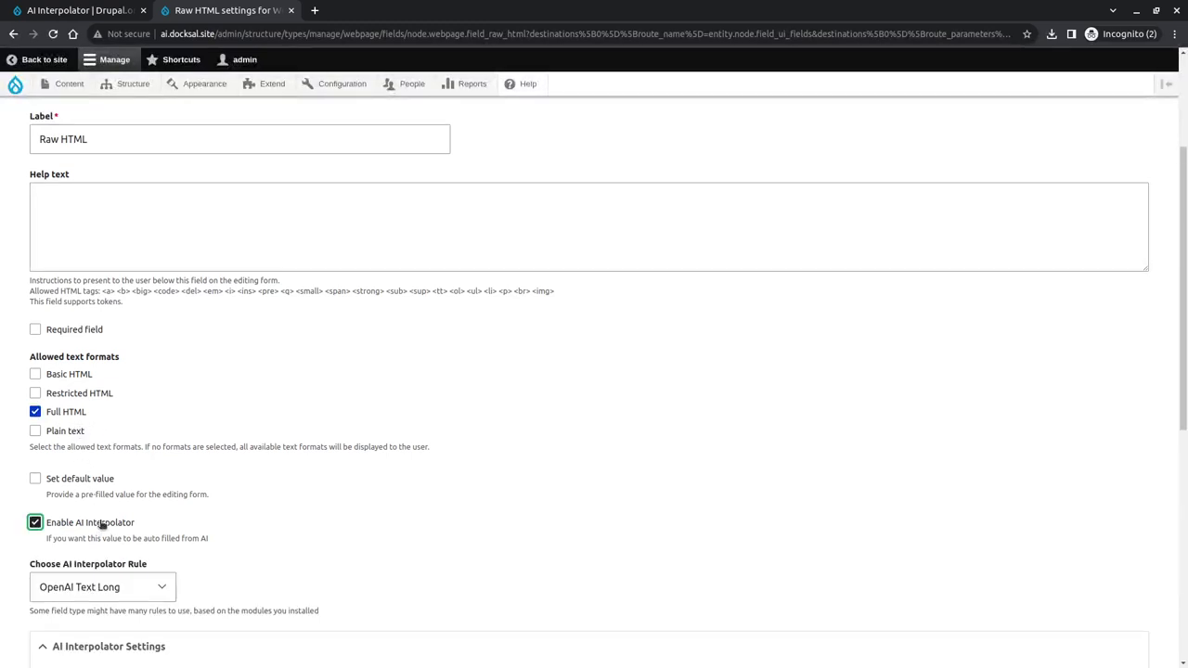
# - Choose ScrapingBot Crawler as the AI Interpolator rule for Raw HTML, with Link as the Interpolator Base Field
pyautogui.scroll(-3, 104, 516)
pyautogui.scroll(-2, 148, 437)
pyautogui.click(171, 275)
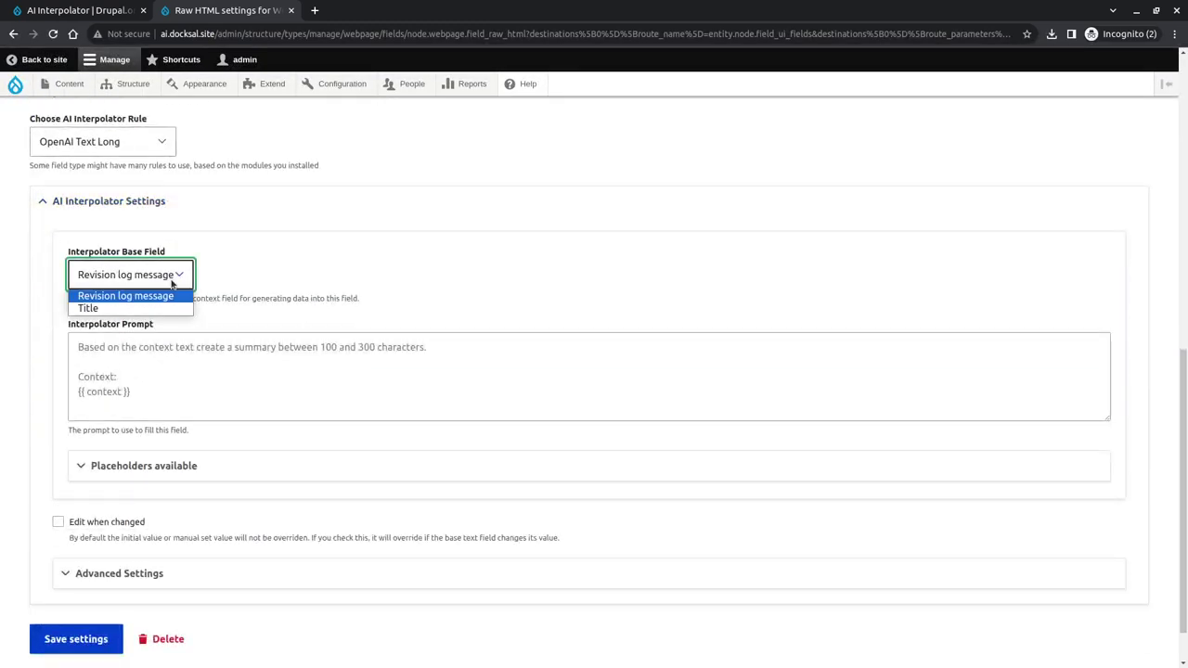
pyautogui.click(171, 276)
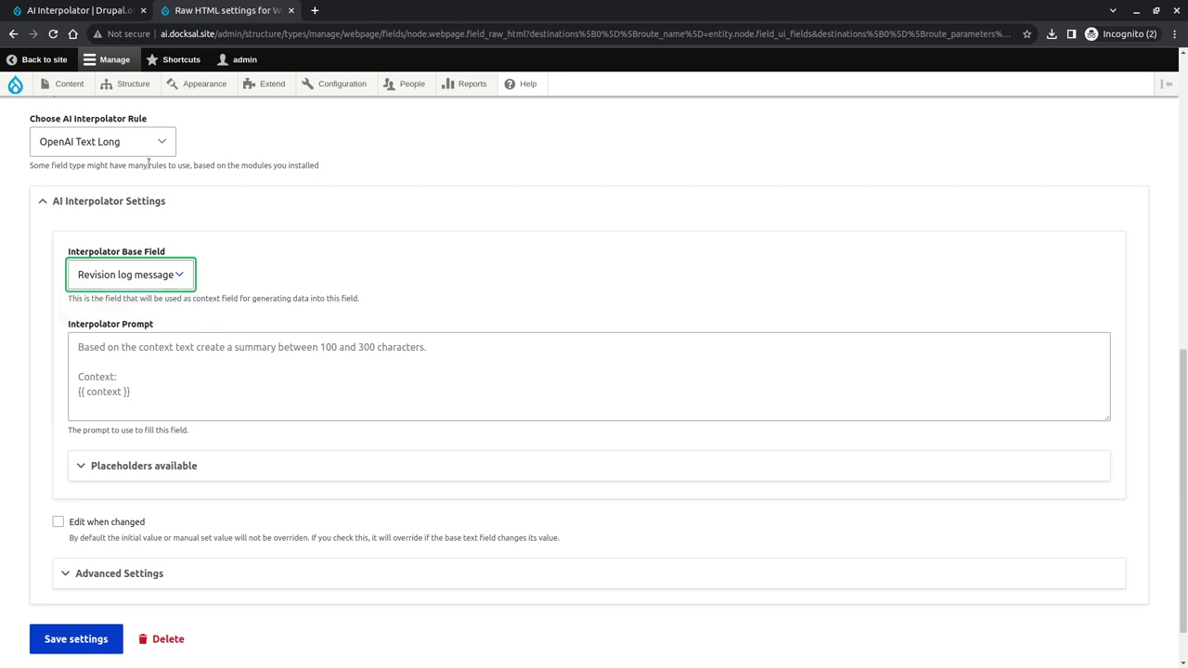
pyautogui.click(147, 149)
pyautogui.click(130, 189)
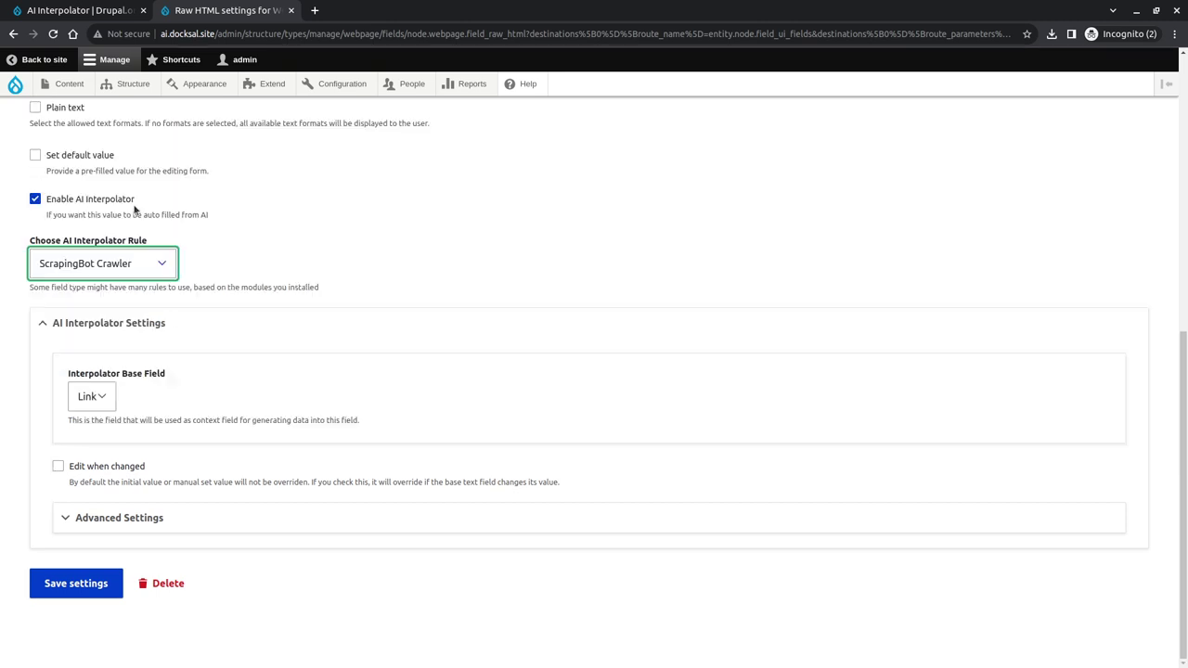
pyautogui.click(107, 407)
pyautogui.click(86, 418)
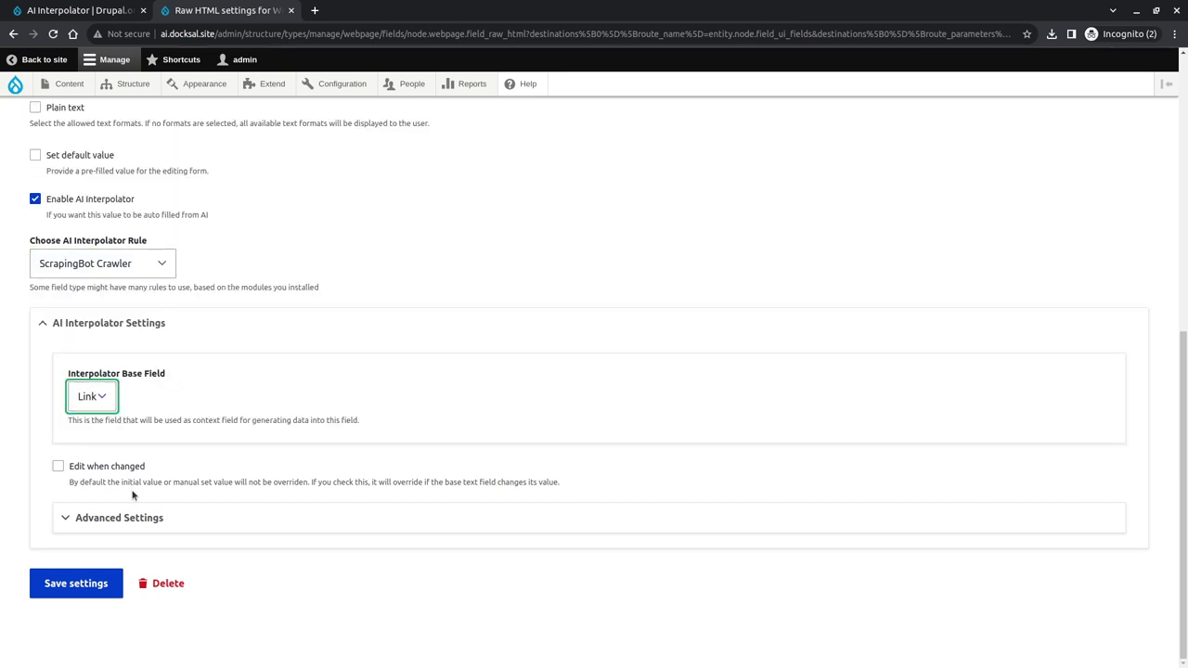
# - In the crawler's advanced settings, try the HTML Selector crawler mode, then choose Raw Dump as the Crawler Mode
pyautogui.click(119, 518)
pyautogui.scroll(-3, 186, 431)
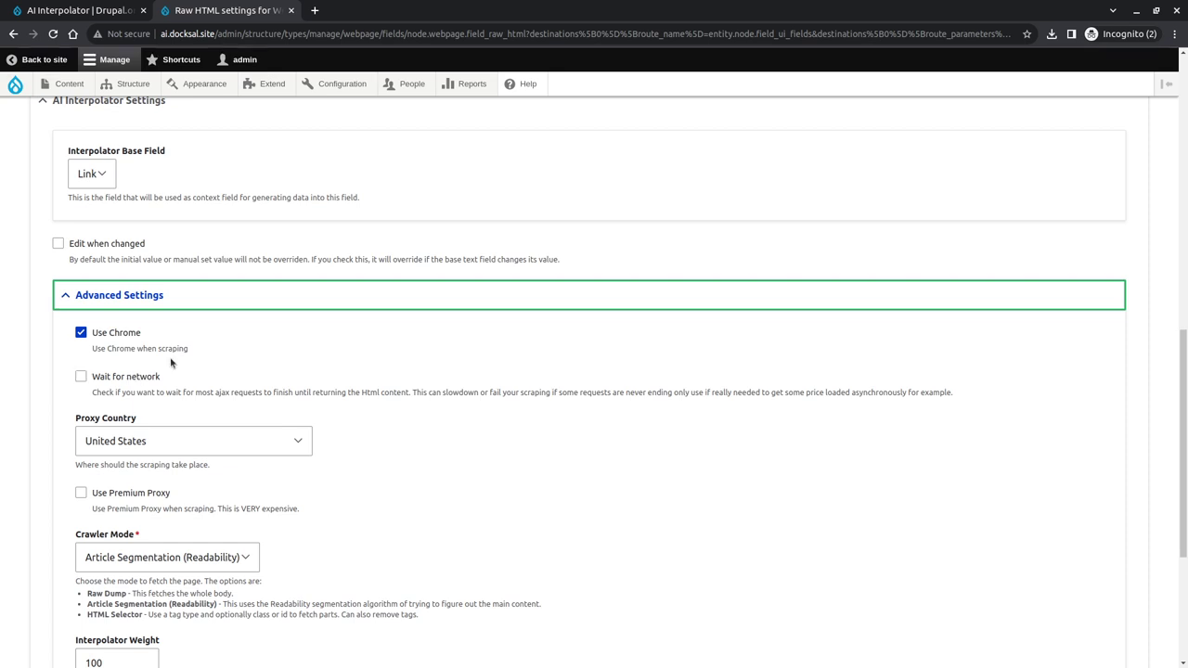
pyautogui.scroll(-3, 204, 325)
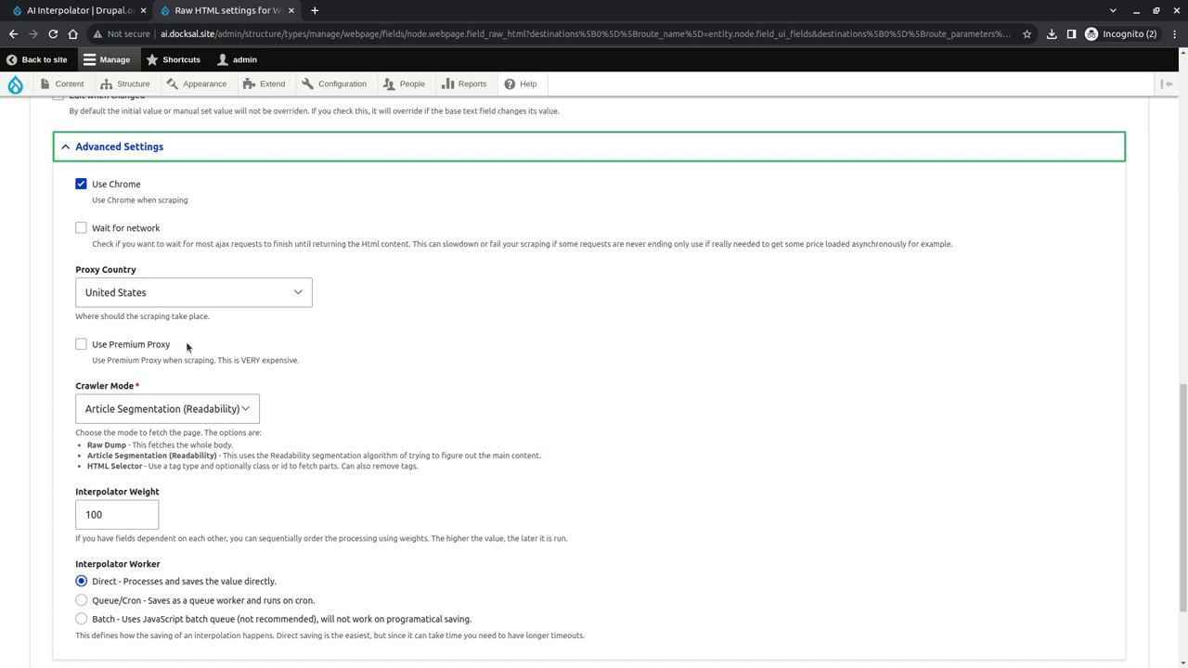
pyautogui.click(157, 413)
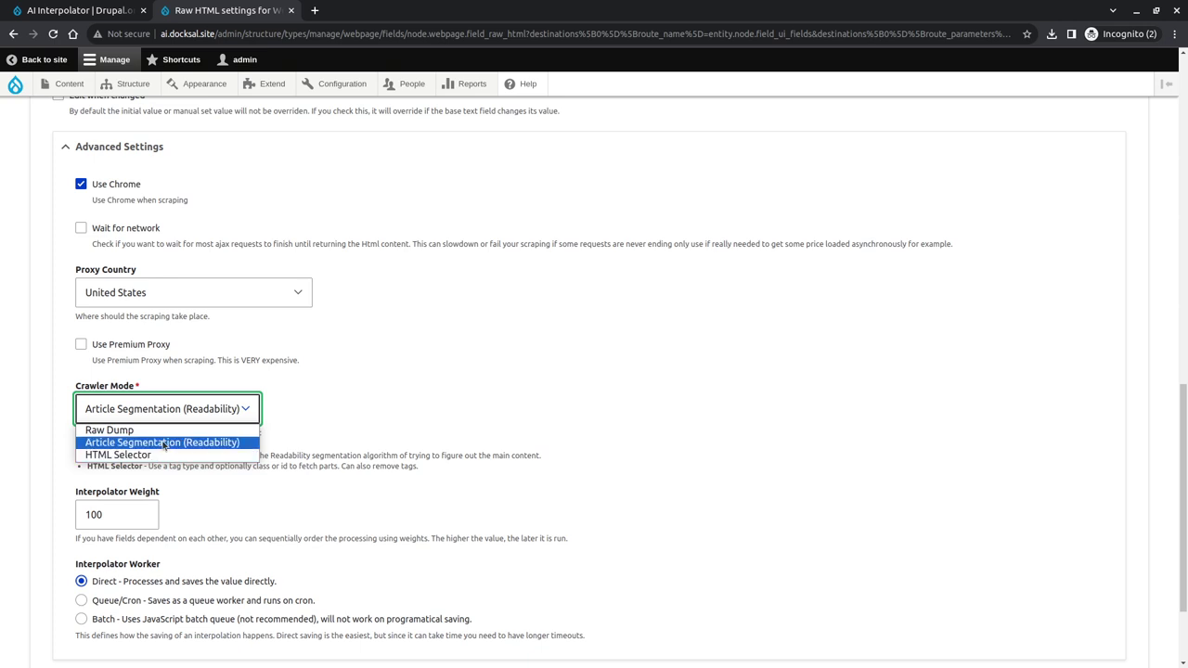
pyautogui.click(156, 455)
pyautogui.scroll(-2, 319, 507)
pyautogui.scroll(2, 318, 507)
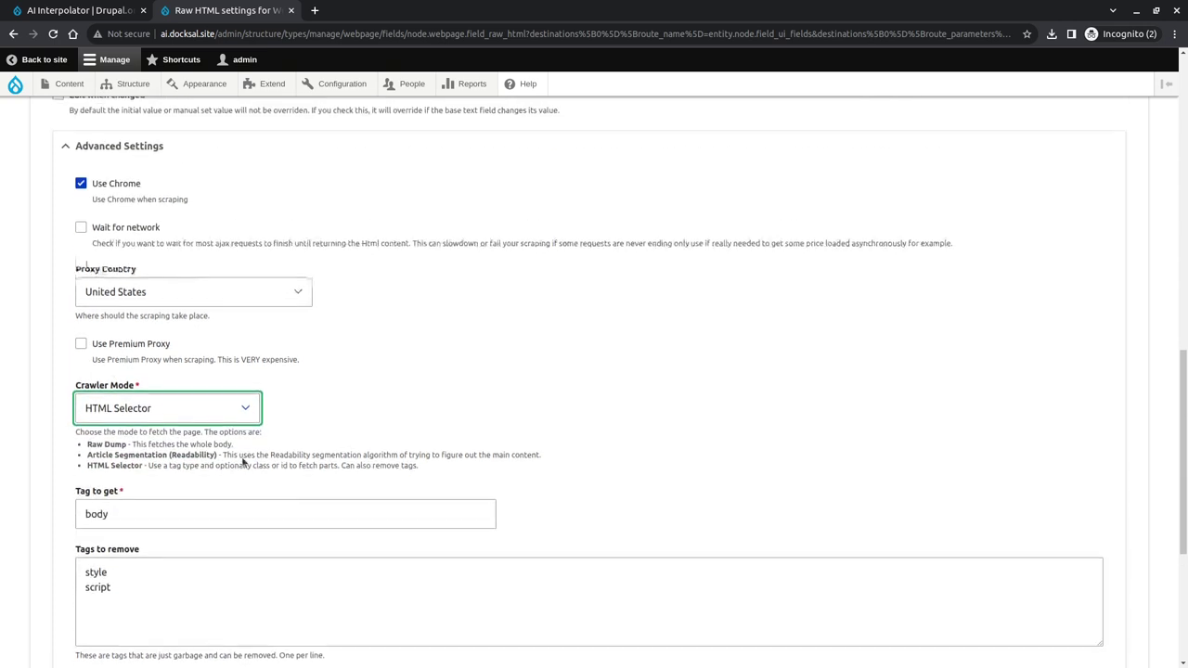
pyautogui.click(202, 413)
pyautogui.click(199, 434)
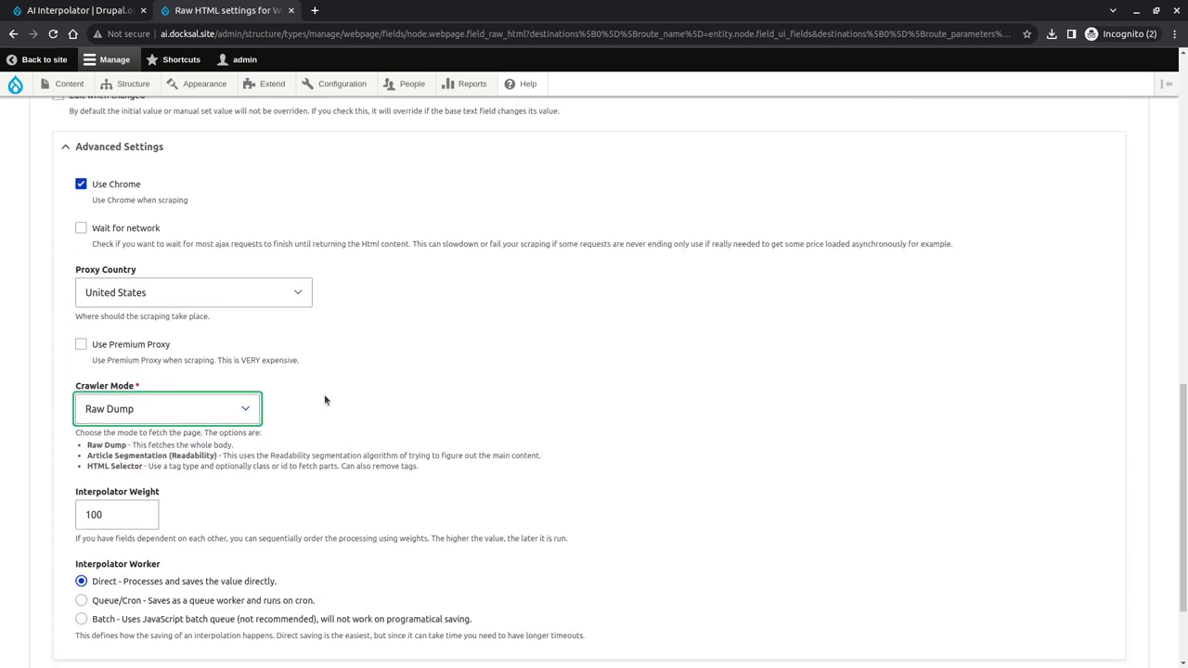
# - Choose the Batch worker, set the Interpolator Weight to 95, and save the Raw HTML field settings
pyautogui.scroll(-2, 323, 397)
pyautogui.click(80, 492)
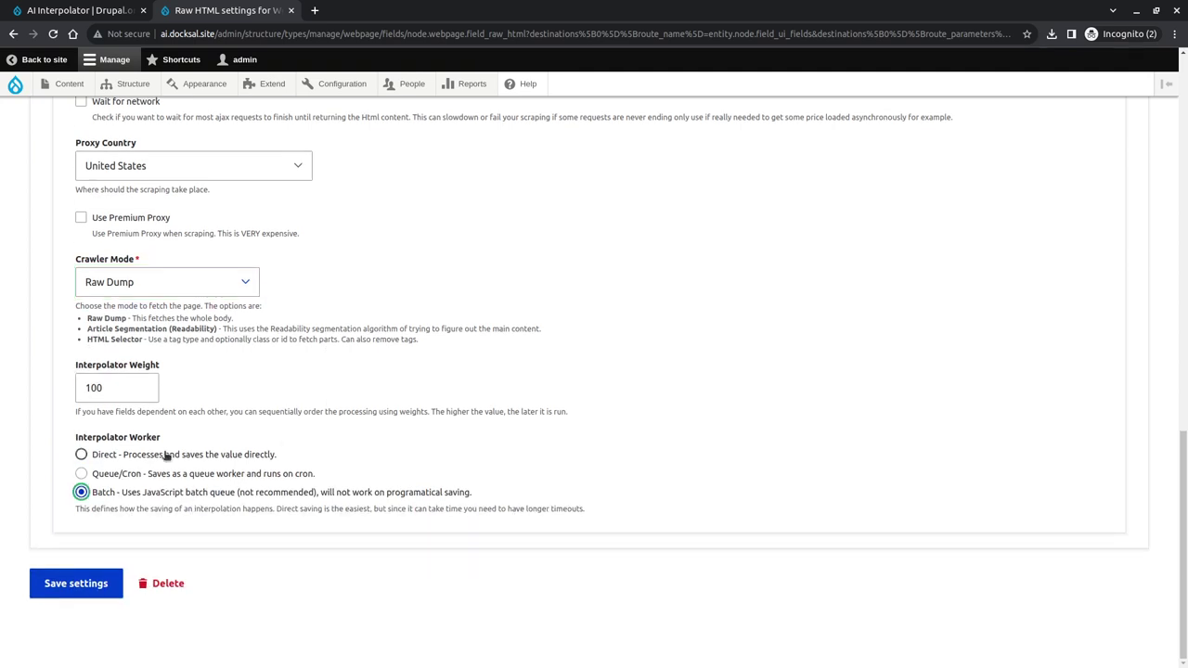
pyautogui.doubleClick(139, 388)
pyautogui.write('95')
pyautogui.click(74, 577)
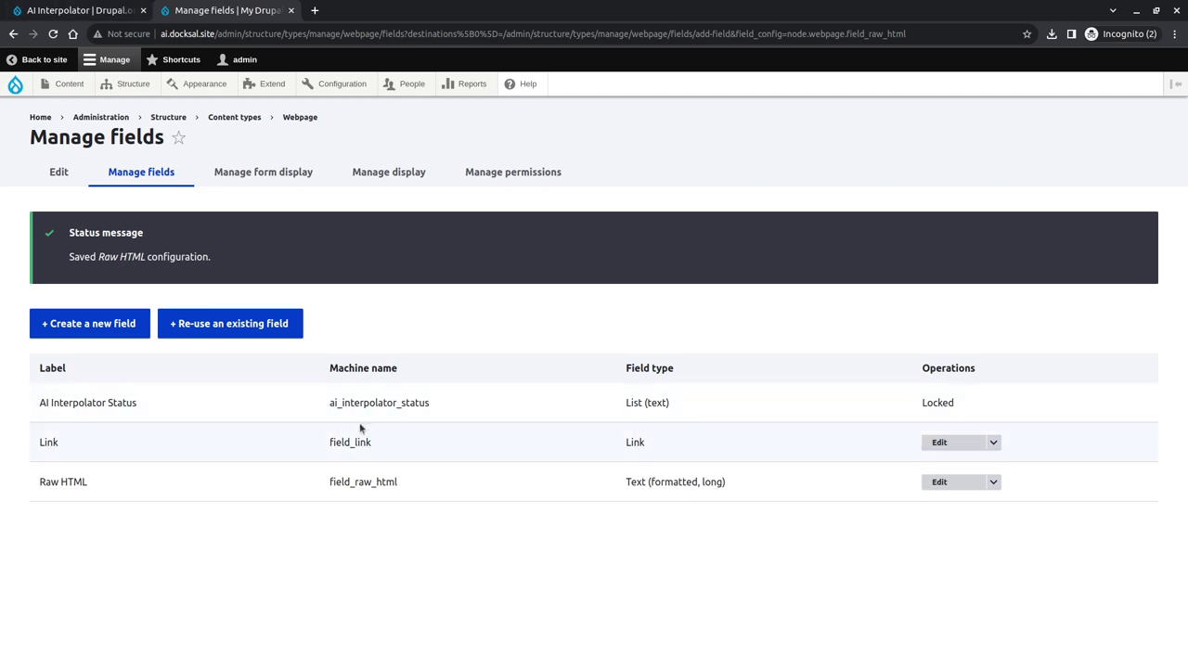
# - Open drupal.org in a new browser tab and bring up its FinTech industry page as the page to scrape
pyautogui.hotkey('ctrl', 't')
pyautogui.write('drupal.org')
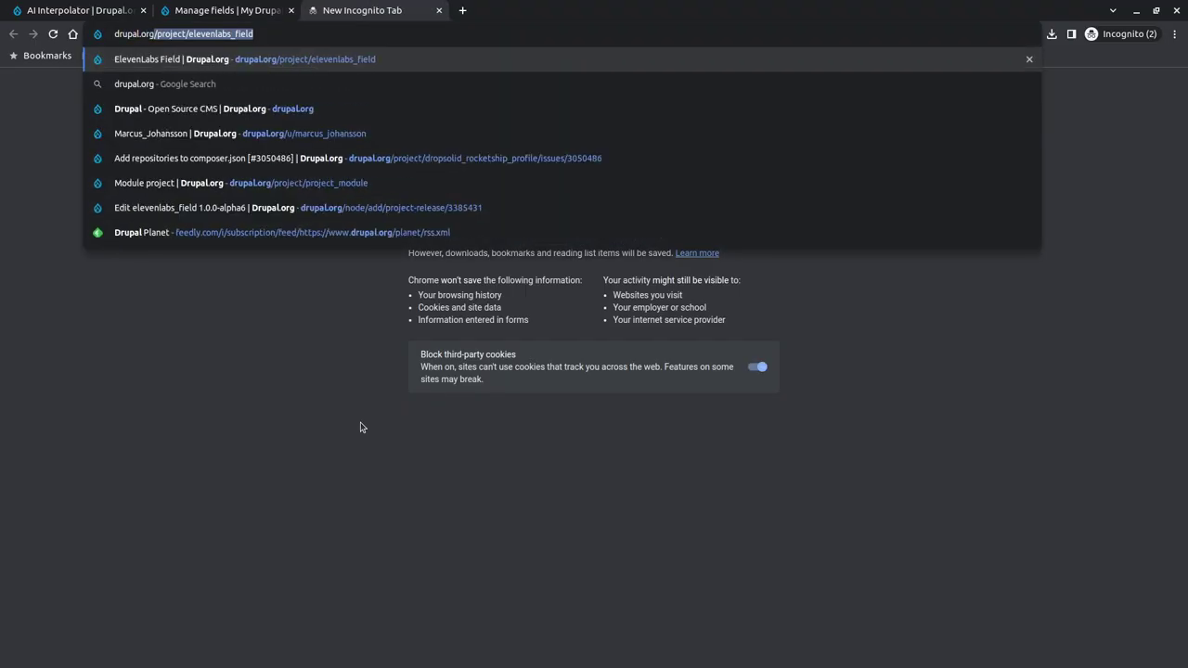
pyautogui.press('Delete')
pyautogui.press('Return')
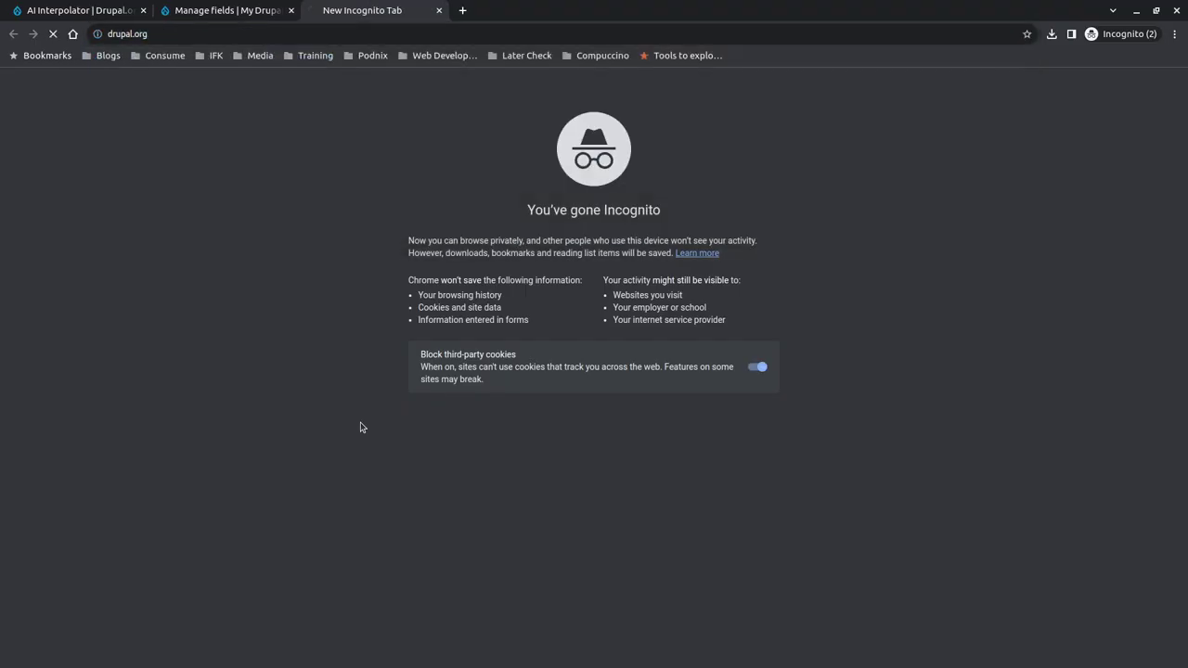
pyautogui.scroll(-10, 420, 348)
pyautogui.scroll(4, 421, 348)
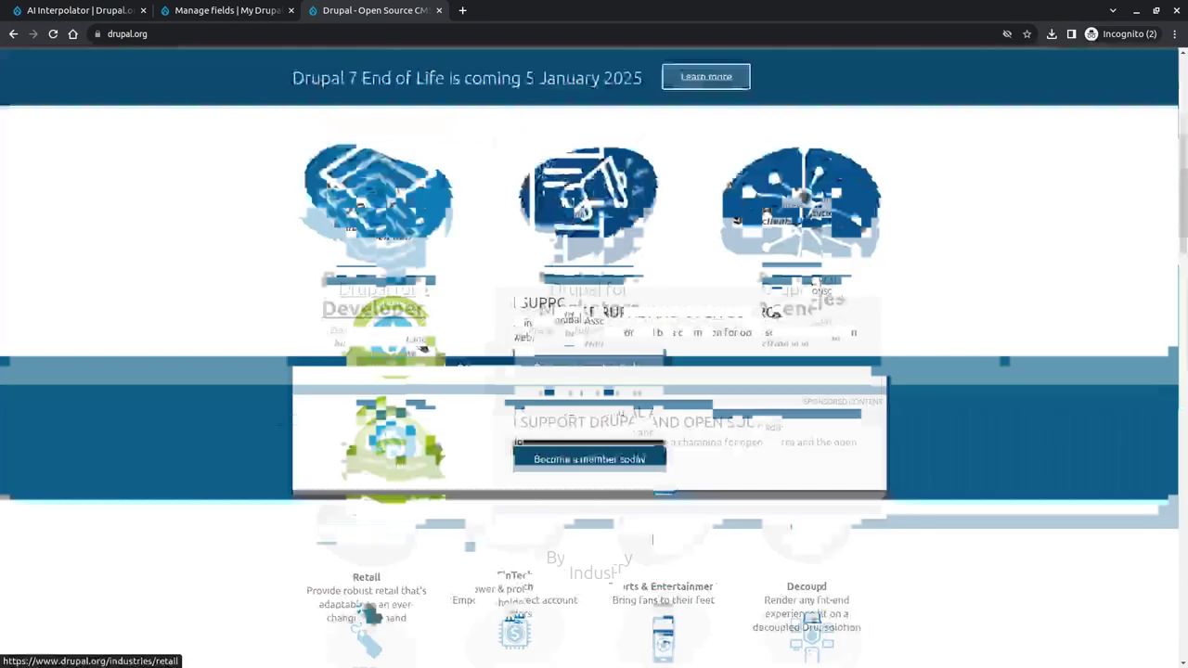
pyautogui.scroll(-2, 493, 417)
pyautogui.click(510, 461)
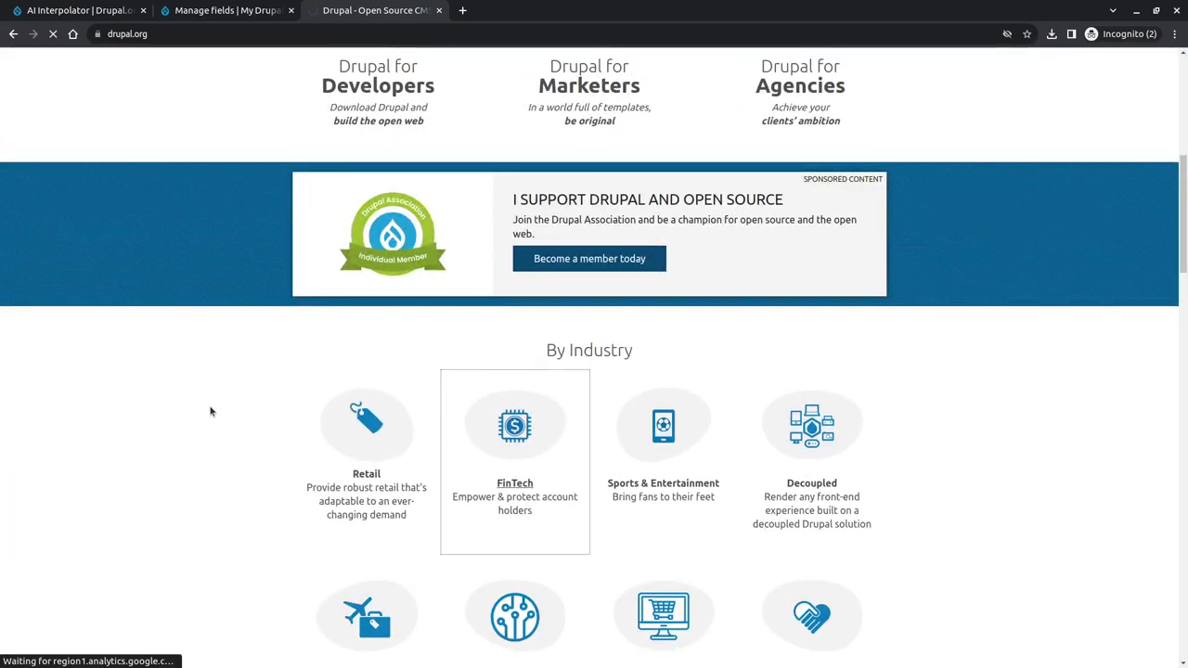
pyautogui.scroll(-3, 209, 411)
pyautogui.scroll(-7, 209, 411)
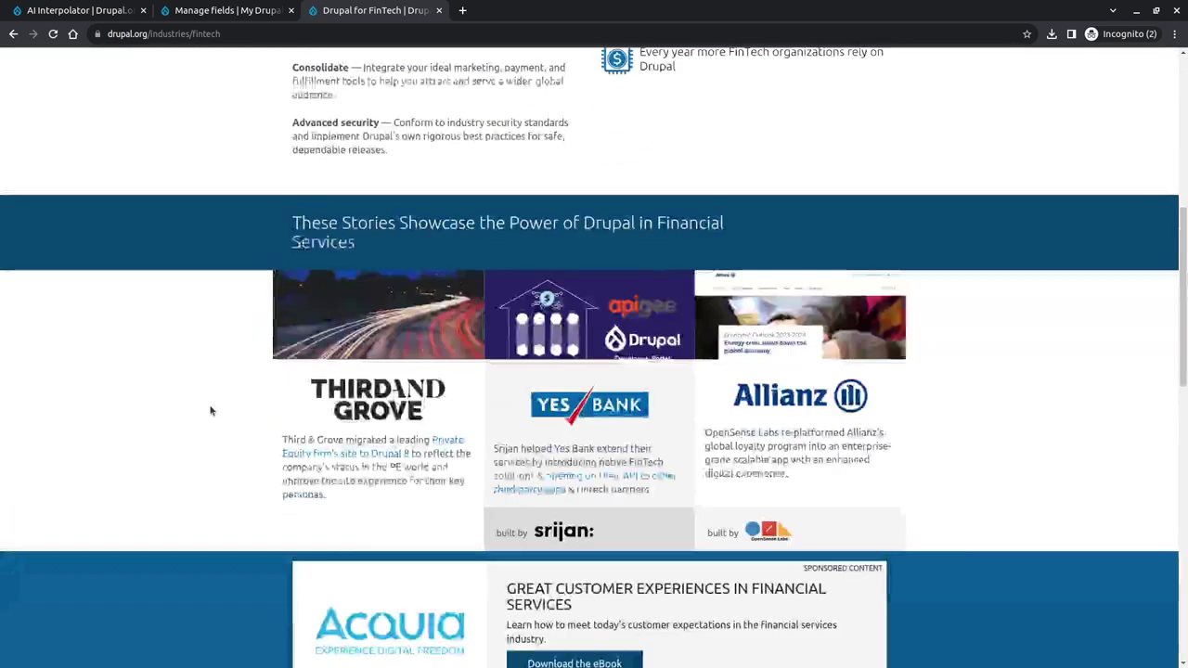
pyautogui.scroll(10, 210, 411)
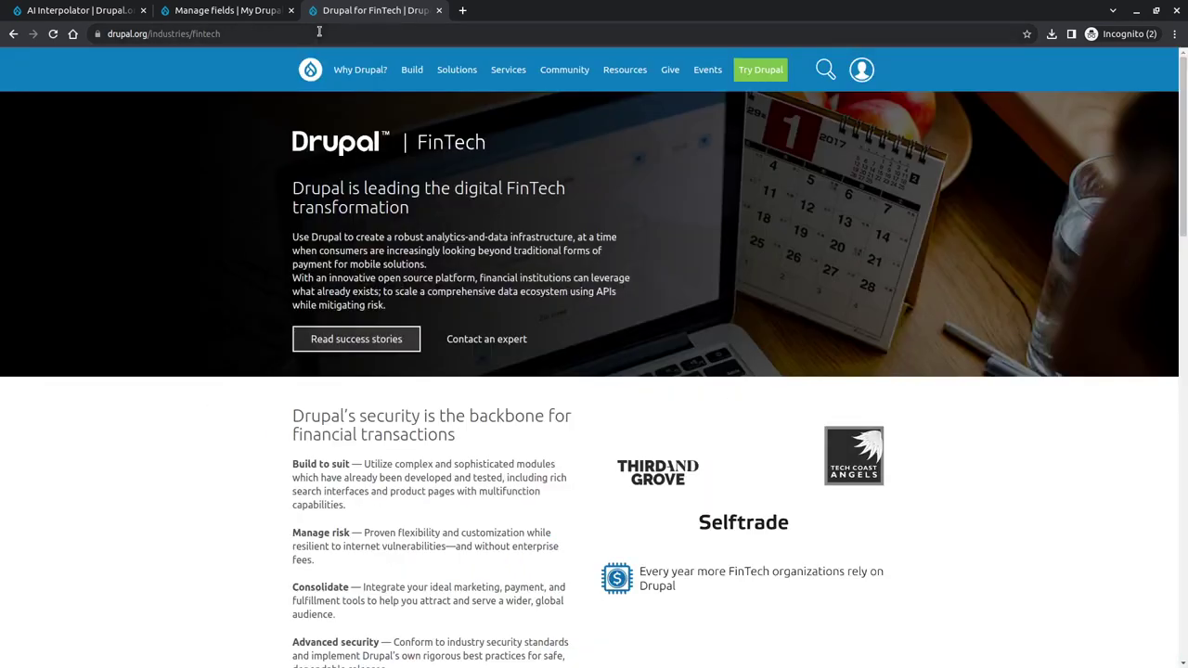
pyautogui.hotkey('ctrl', 'shift', 'Tab')
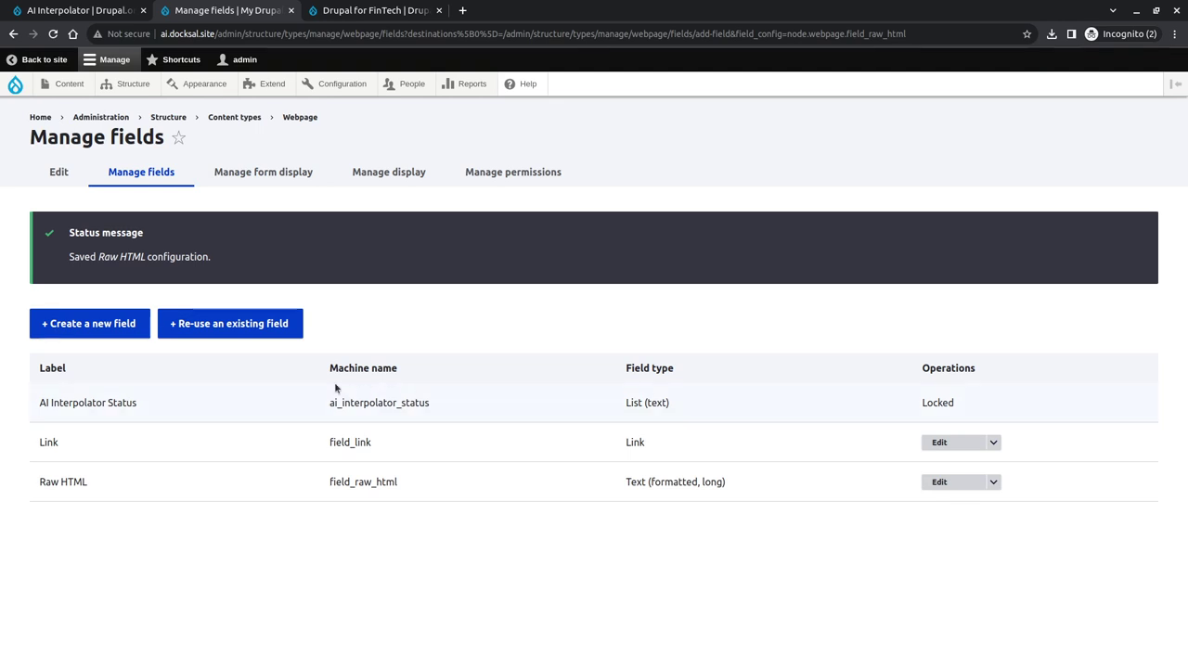
pyautogui.moveTo(70, 85)
pyautogui.moveTo(90, 108)
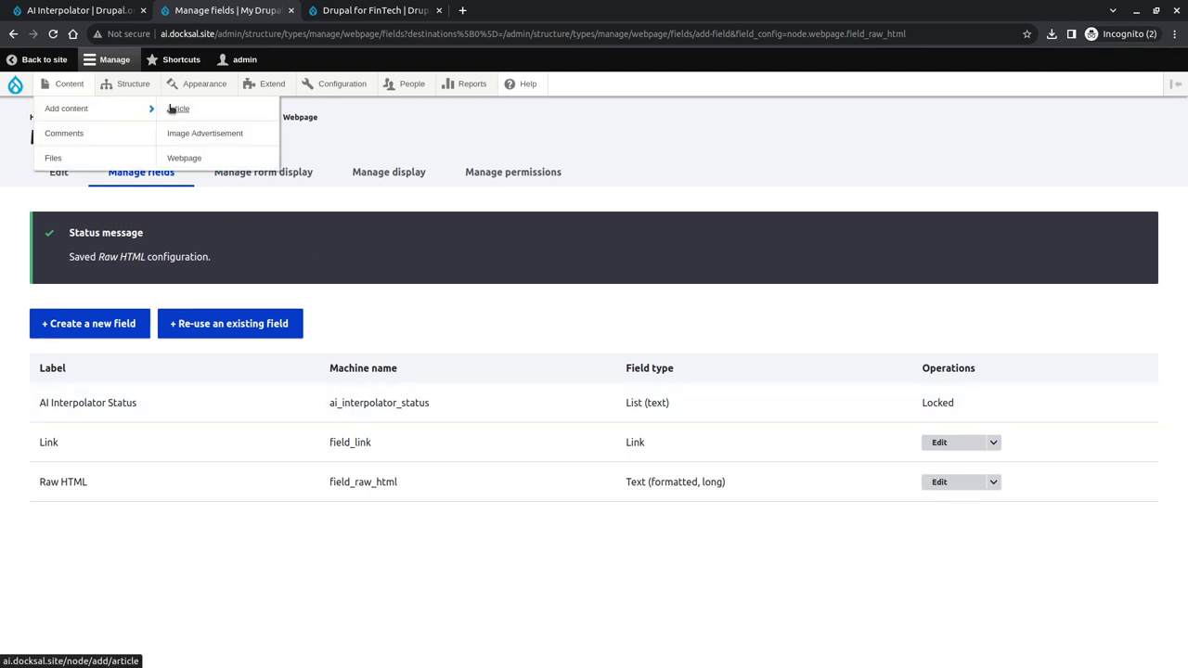
pyautogui.keyDown('ctrl'); pyautogui.keyDown('shift'); pyautogui.click(198, 157); pyautogui.keyUp('shift'); pyautogui.keyUp('ctrl')
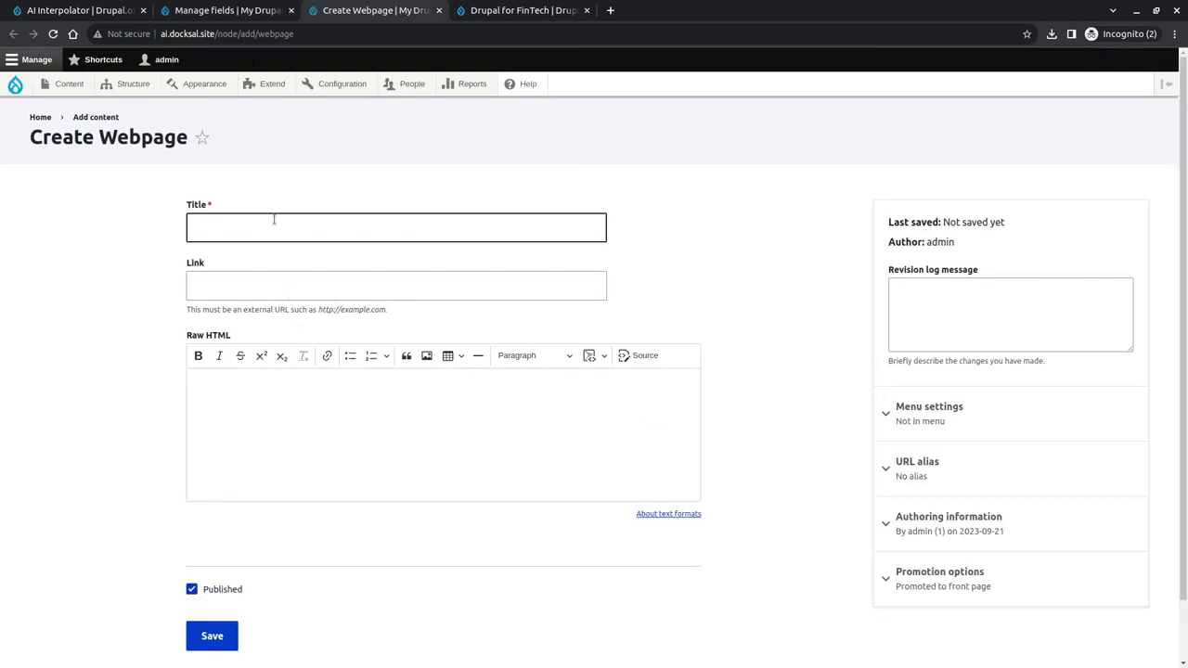
pyautogui.click(276, 286)
pyautogui.write('https://www.drupal.org/industries/fintech')
pyautogui.click(272, 229)
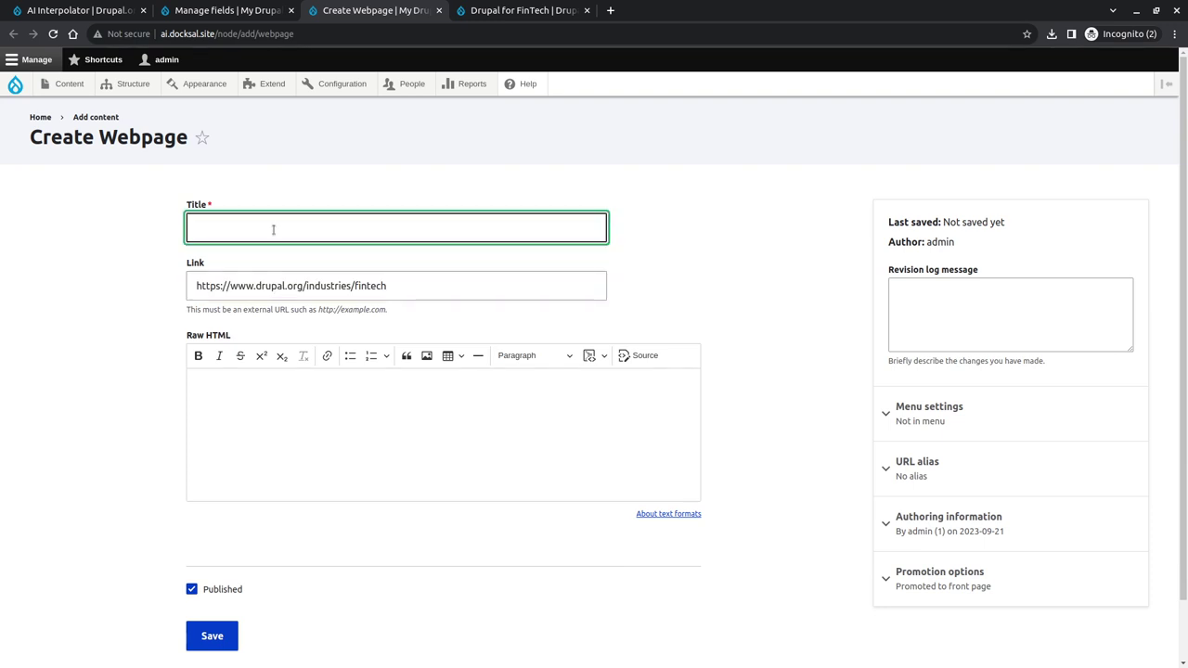
pyautogui.write('Test')
pyautogui.scroll(-1, 236, 353)
pyautogui.click(195, 562)
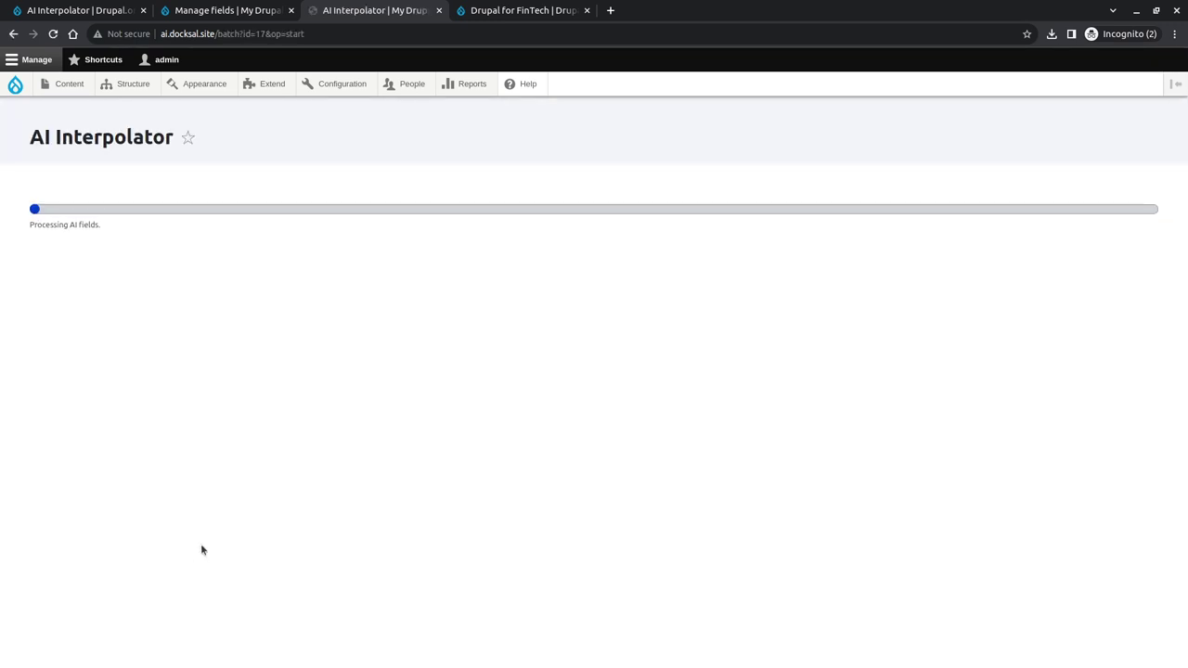
# - Compare the original FinTech page with the Raw HTML output on the Test webpage
pyautogui.click(533, 13)
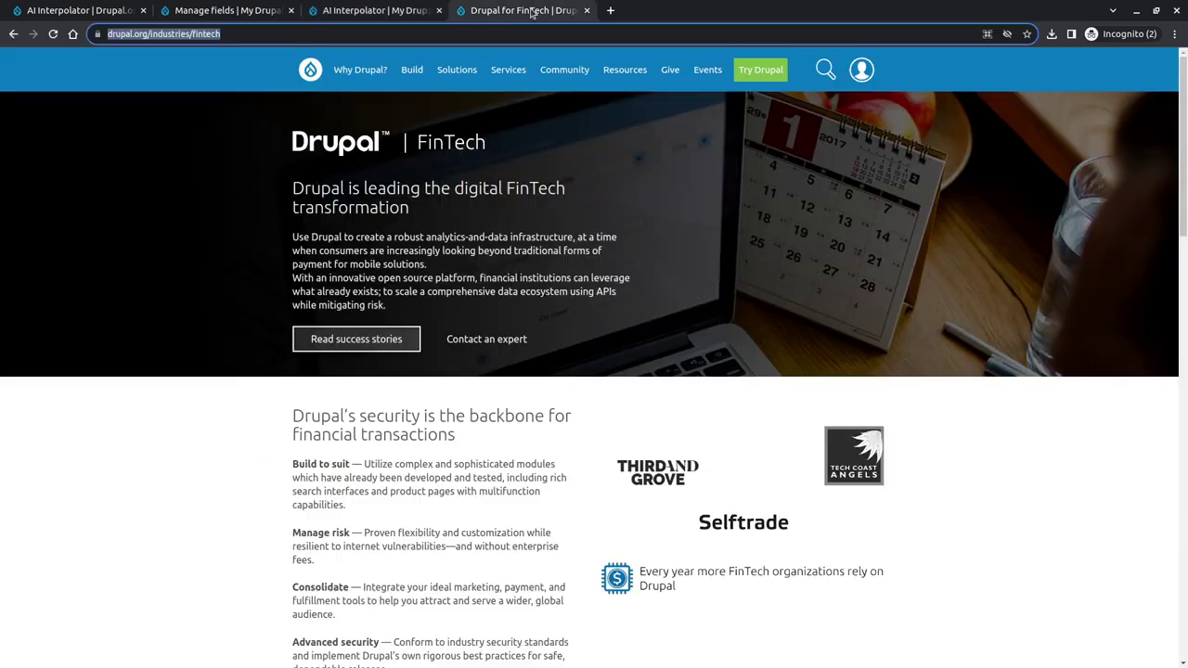
pyautogui.click(339, 12)
pyautogui.scroll(-3, 405, 380)
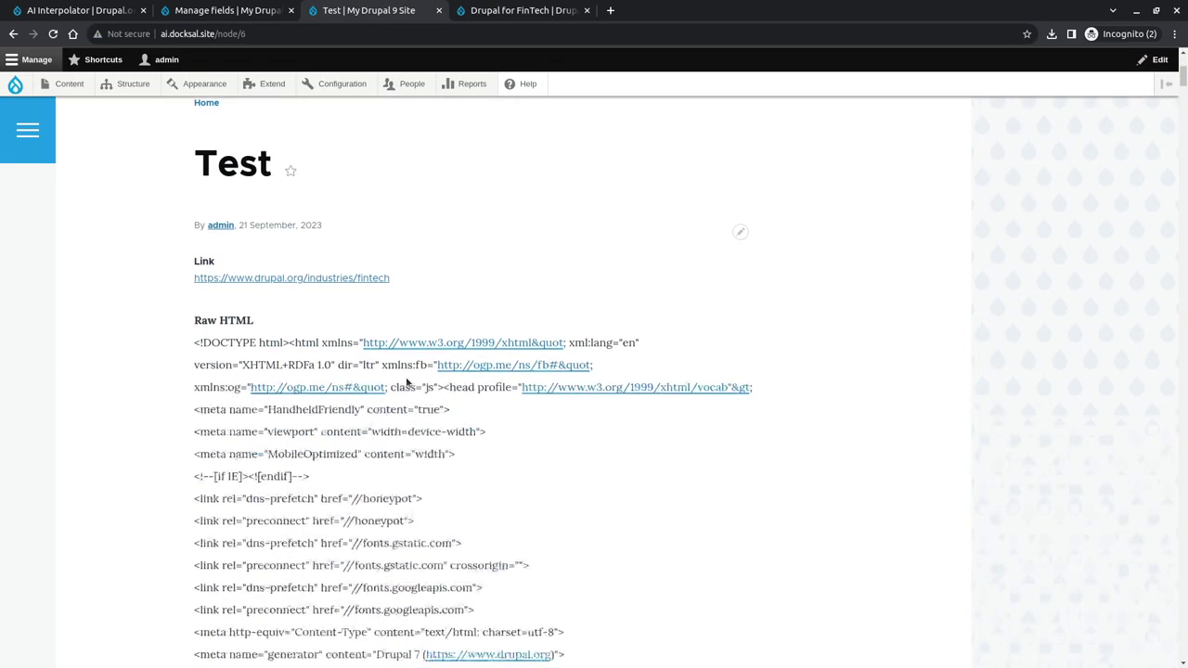
pyautogui.scroll(-2, 330, 445)
pyautogui.scroll(3, 329, 445)
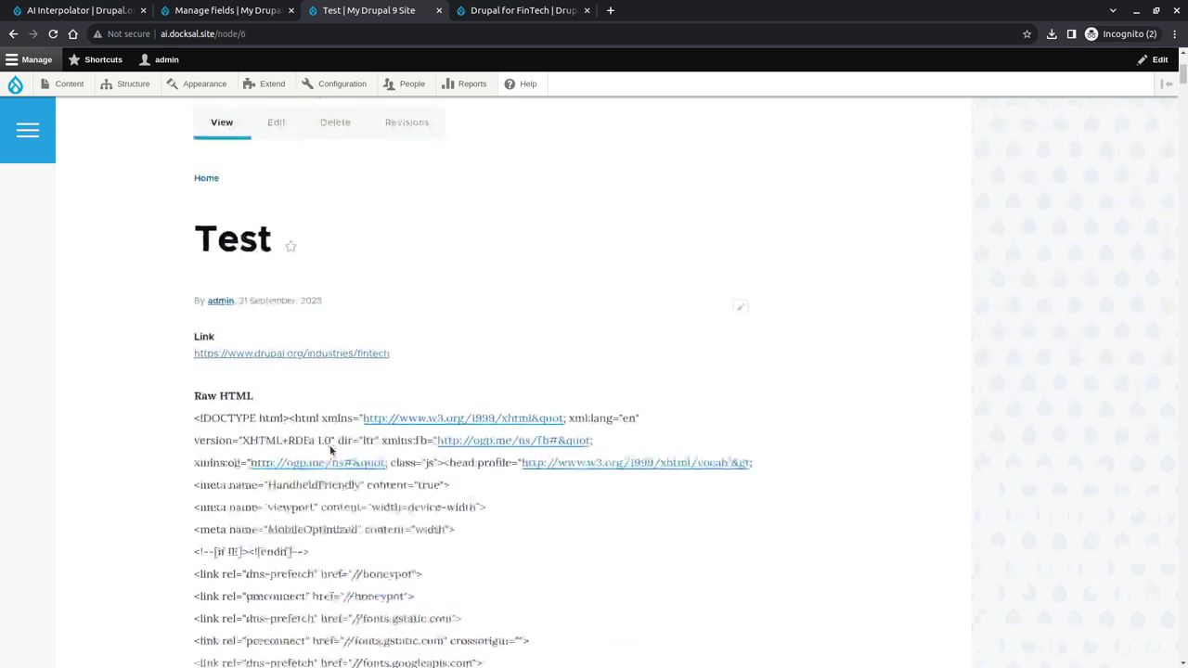
# - Inspect the Test webpage's edit form and its scraped Raw HTML, then return to the page view
pyautogui.click(289, 194)
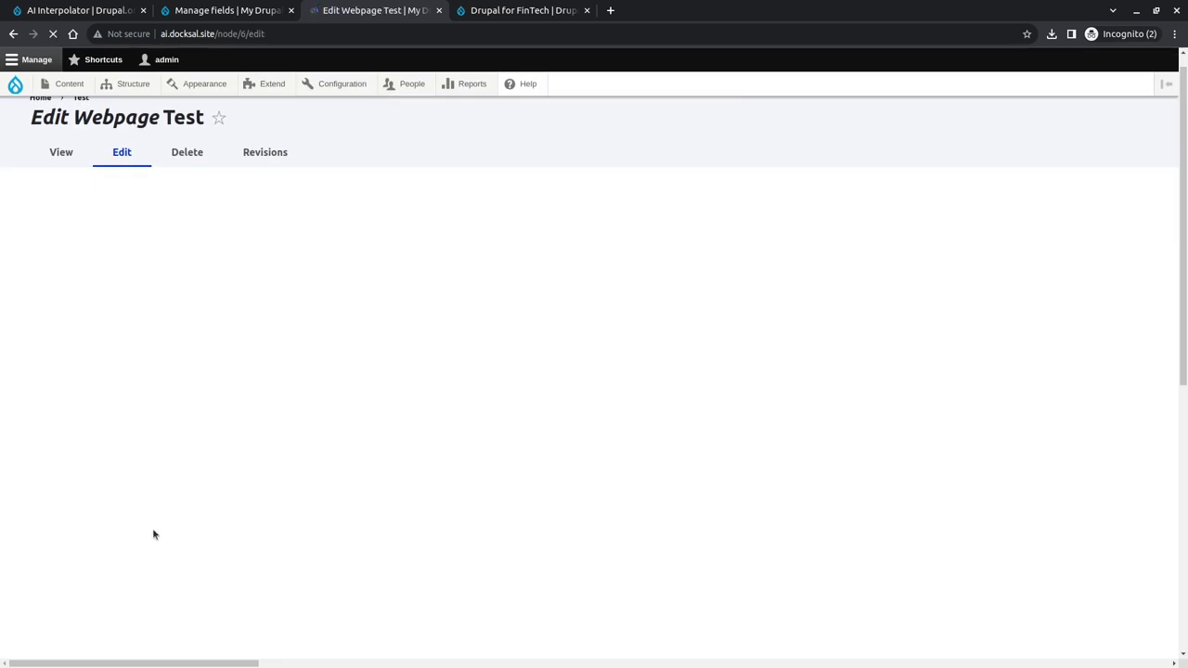
pyautogui.scroll(-5, 160, 479)
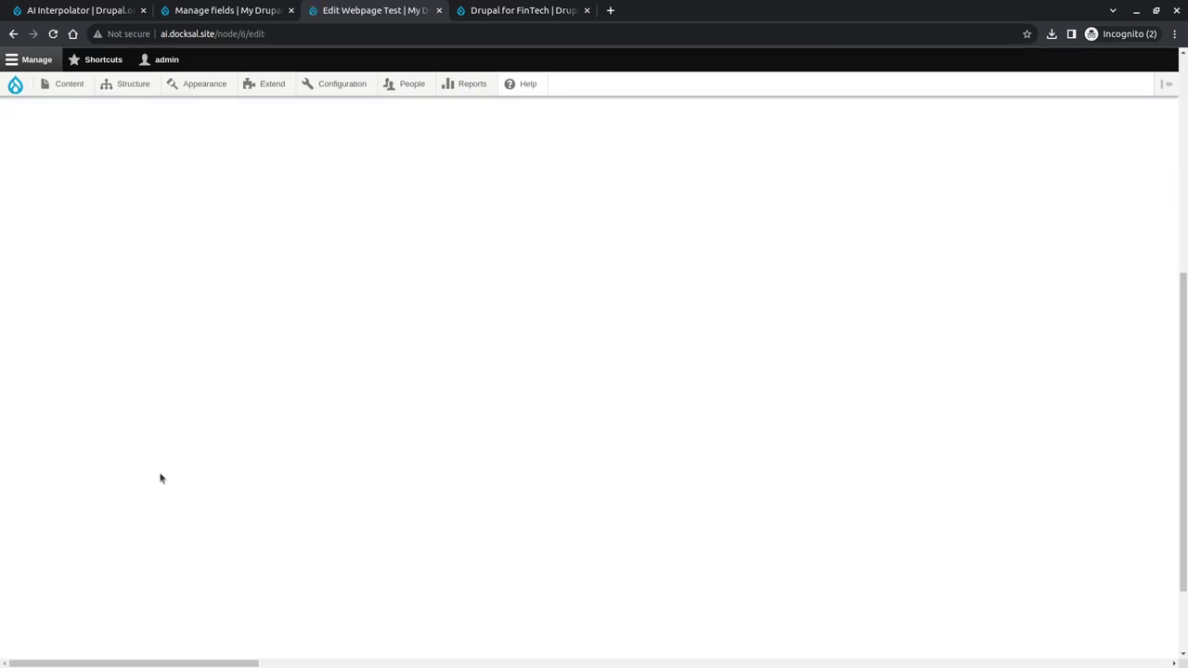
pyautogui.scroll(-2, 160, 478)
pyautogui.scroll(4, 160, 478)
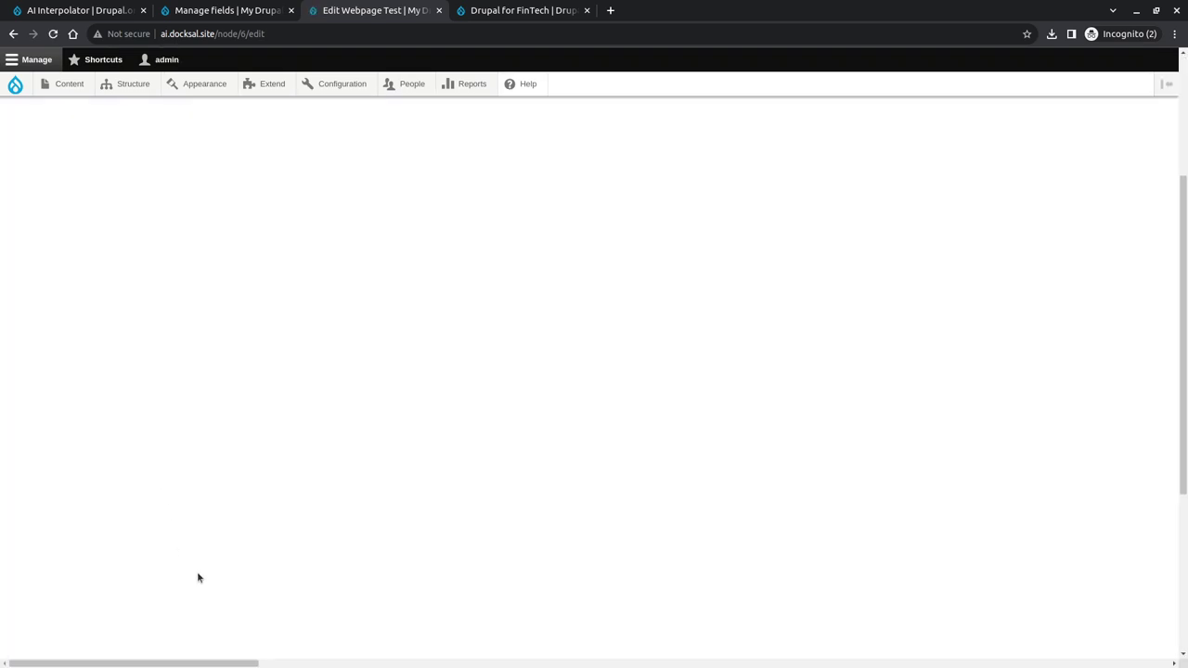
pyautogui.scroll(4, 200, 562)
pyautogui.hotkey('alt', 'Left')
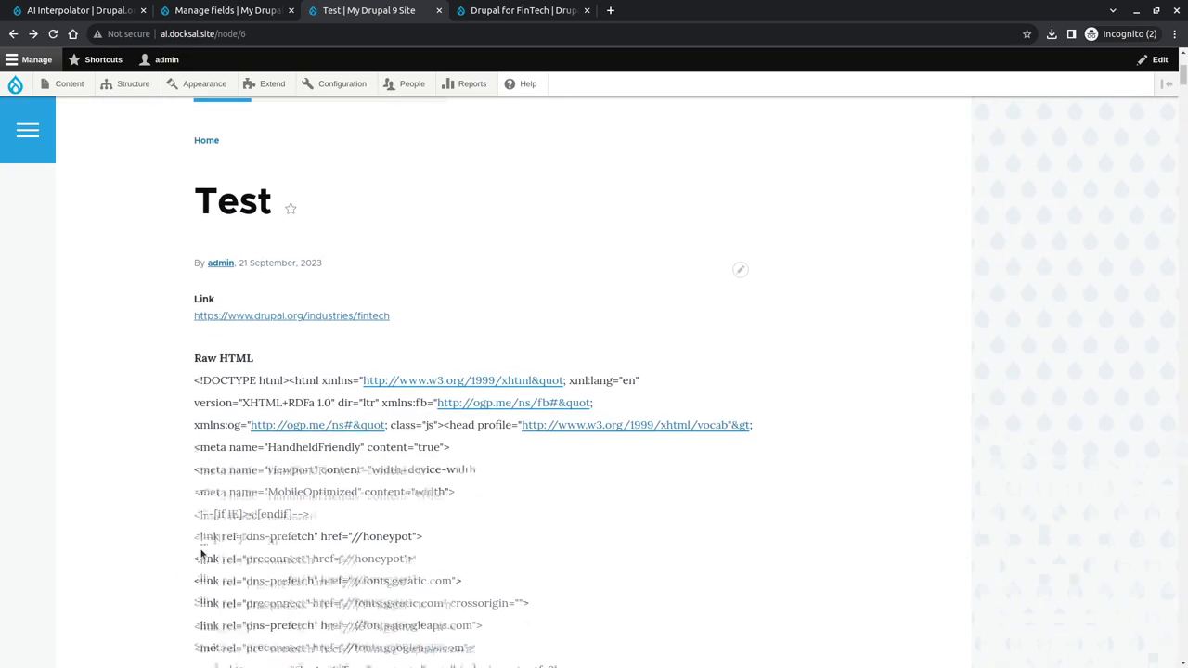
pyautogui.scroll(-10, 200, 554)
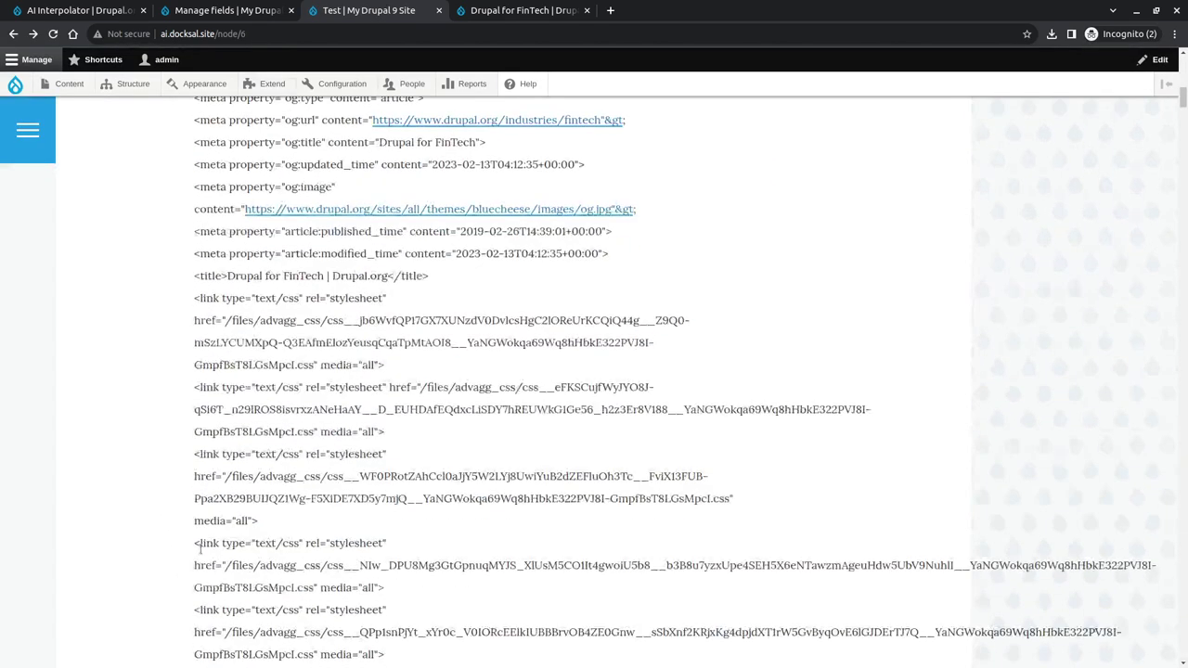
pyautogui.scroll(10, 200, 547)
pyautogui.click(267, 346)
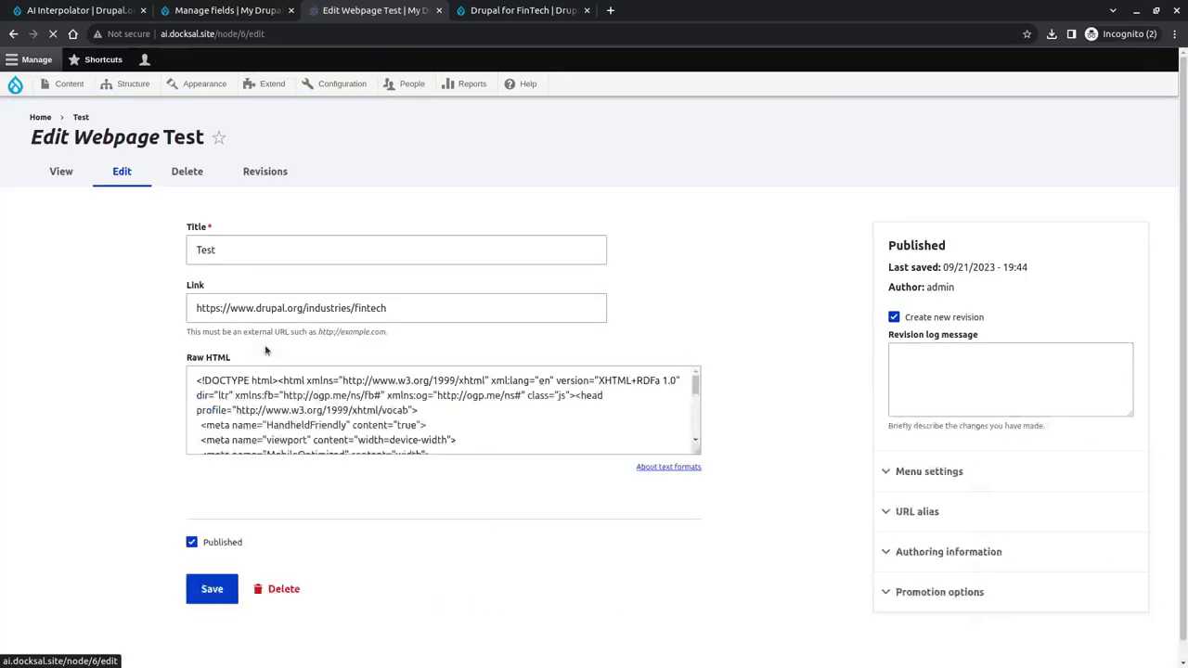
pyautogui.scroll(-5, 431, 448)
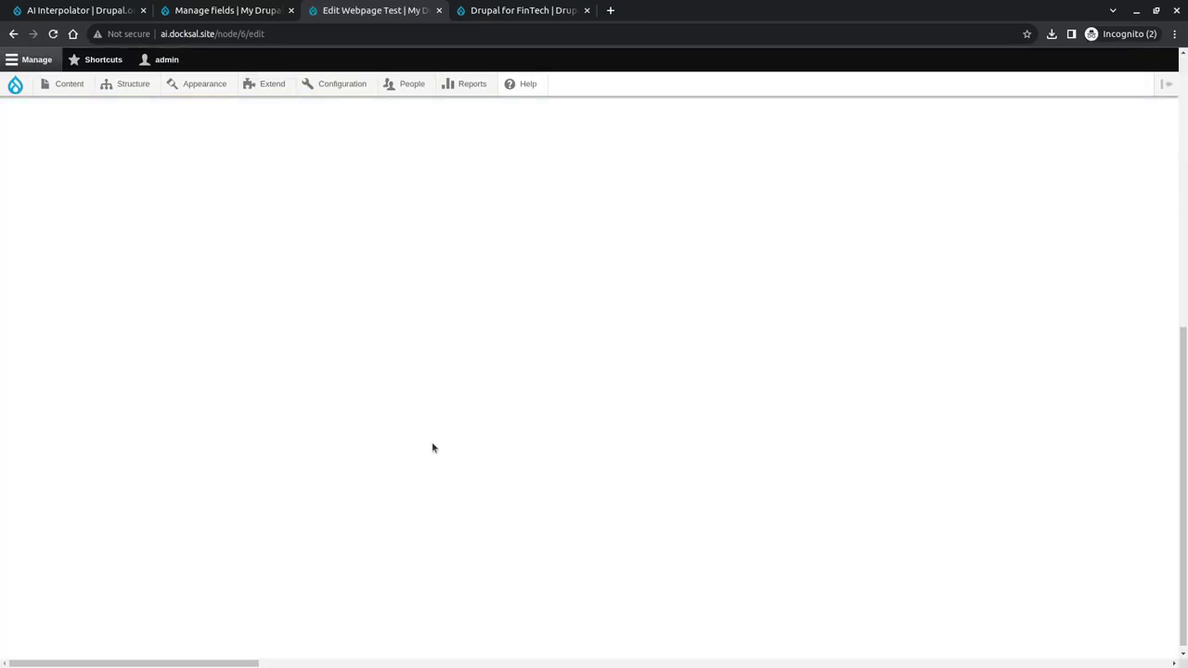
pyautogui.hotkey('alt', 'Left')
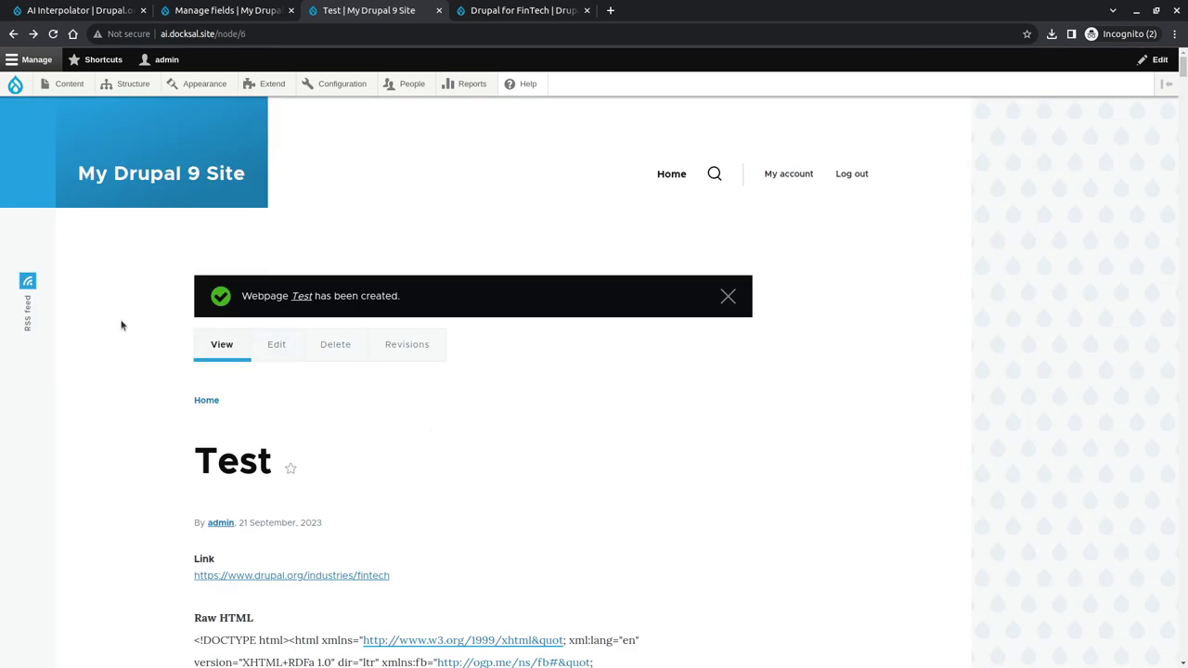
# - Disable the Raw HTML field in the Webpage content type's form display and save the settings
pyautogui.hotkey('ctrl', 'Tab')
pyautogui.hotkey('ctrl', 'Tab')
pyautogui.hotkey('ctrl', 'Tab')
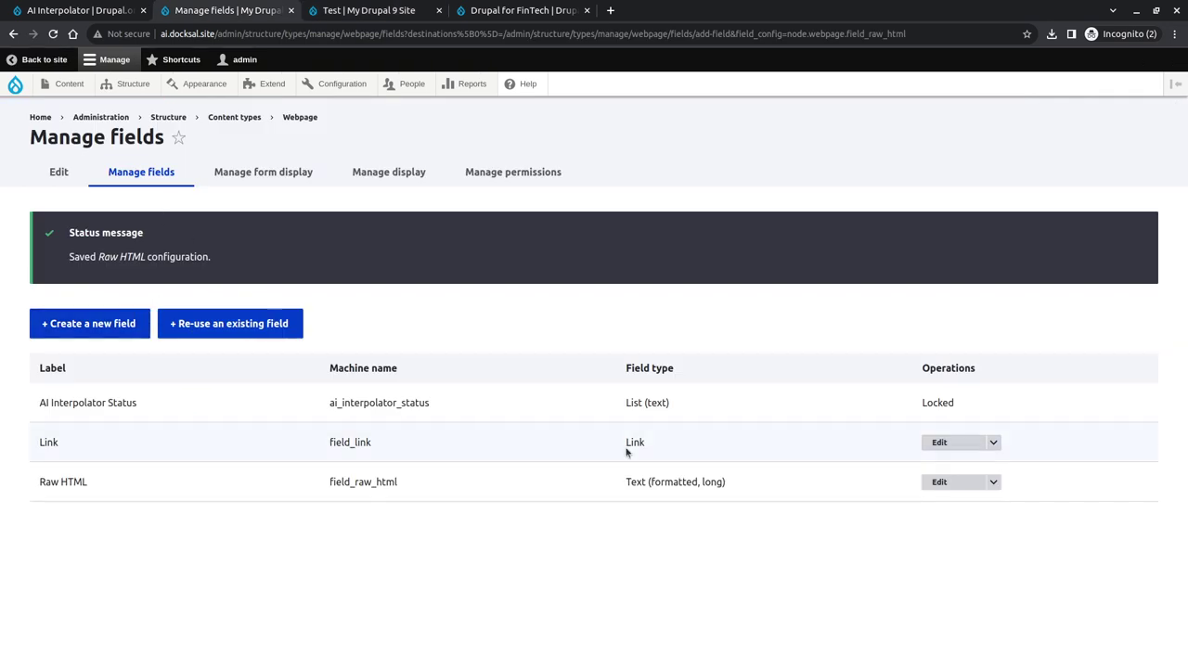
pyautogui.click(266, 188)
pyautogui.scroll(-5, 160, 410)
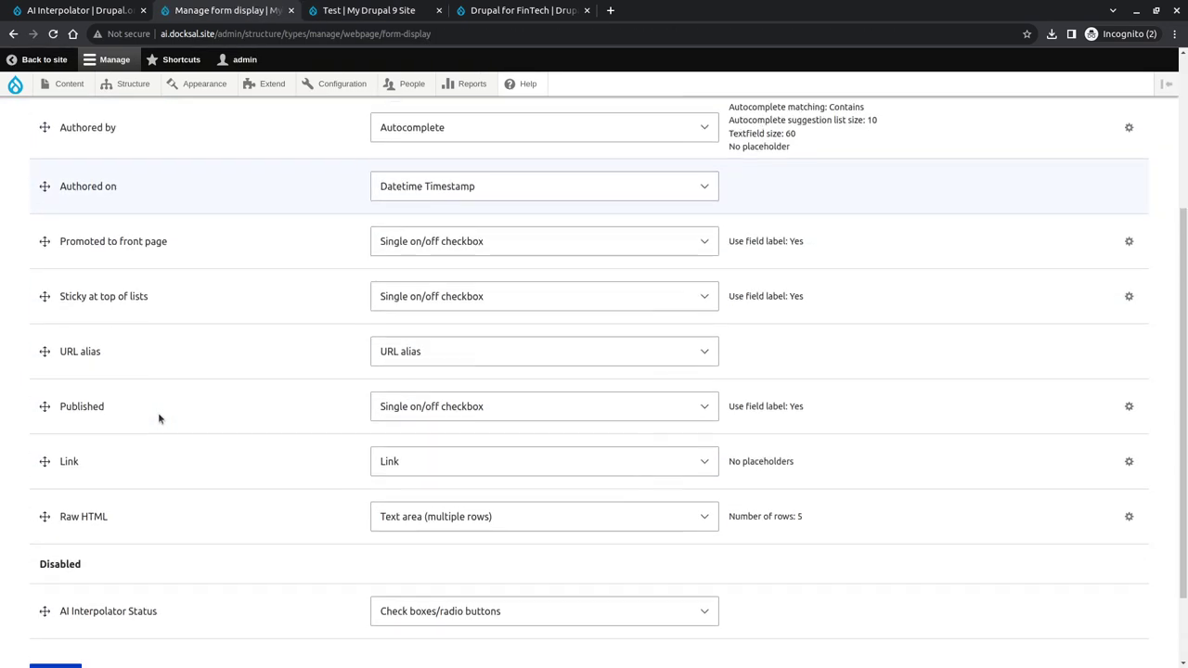
pyautogui.moveTo(40, 418); pyautogui.dragTo(49, 497)
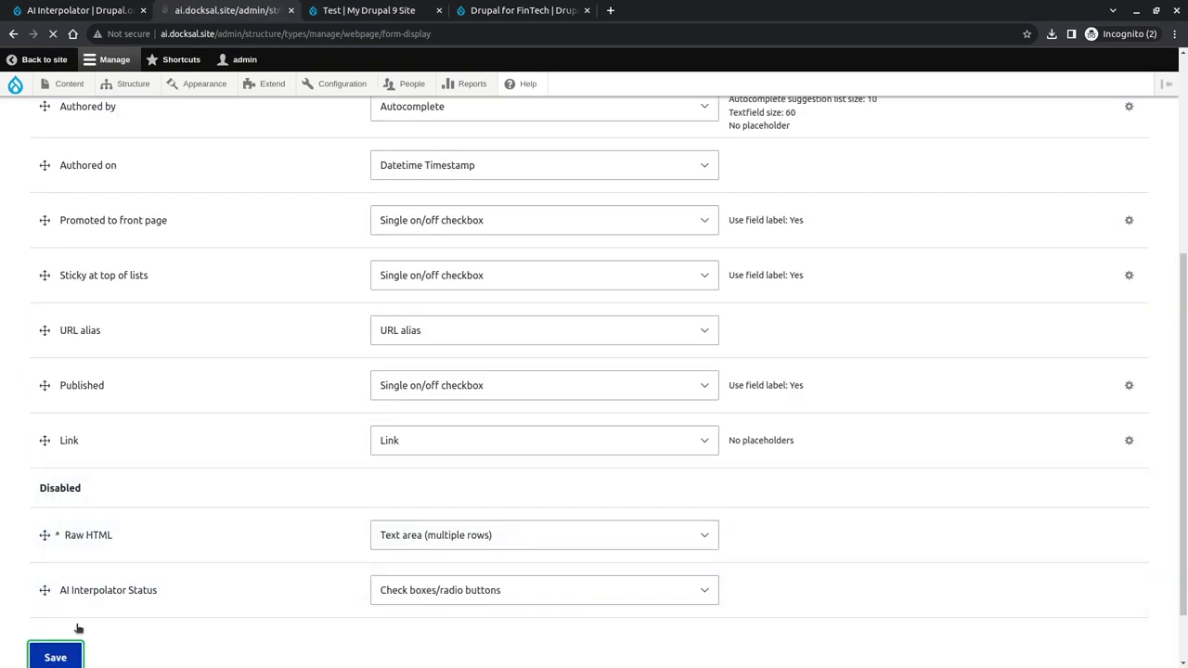
pyautogui.click(54, 656)
# - Check the Test webpage's edit form with the Raw HTML field hidden, then return to the form display settings
pyautogui.hotkey('ctrl', 'Tab')
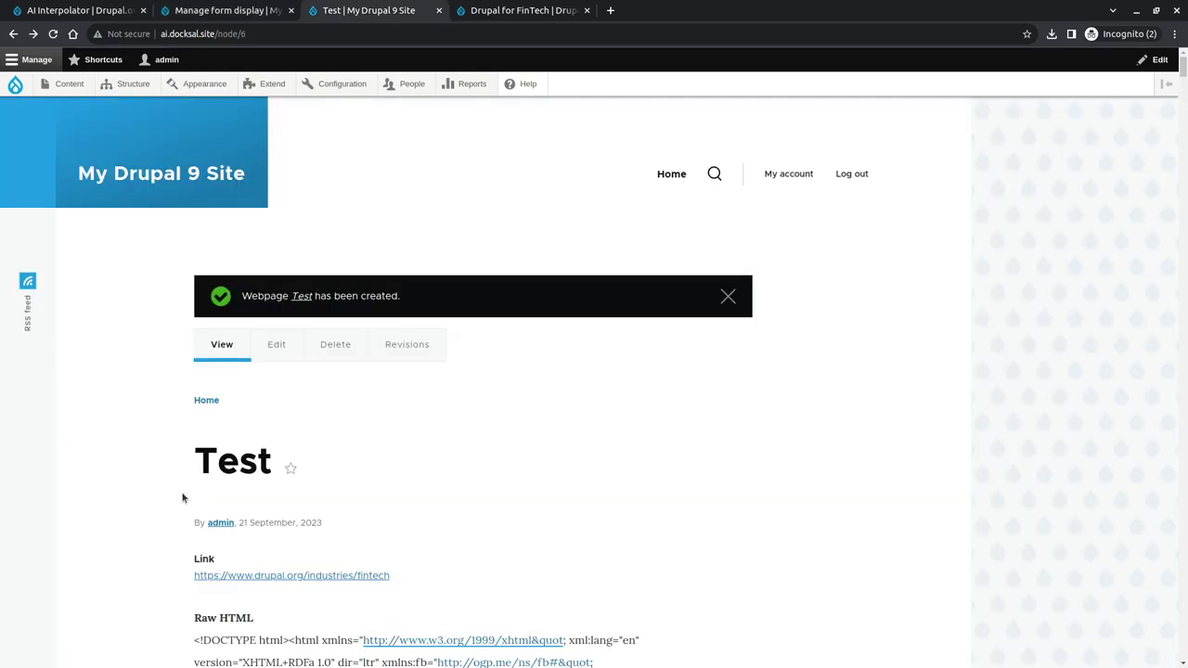
pyautogui.click(277, 345)
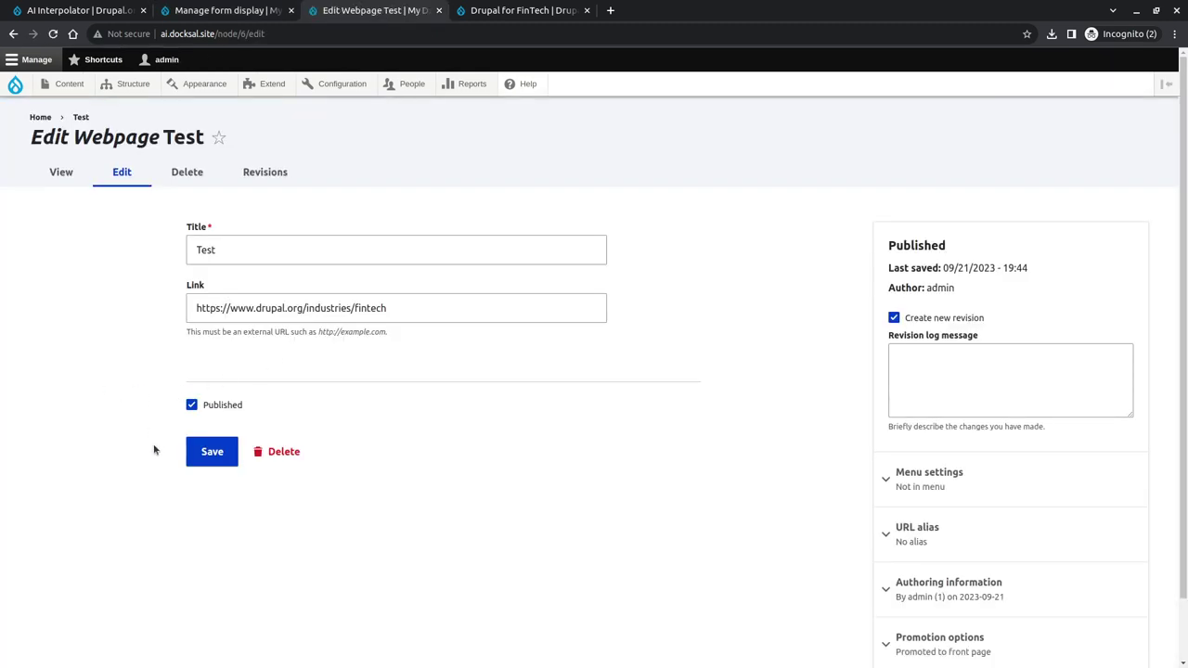
pyautogui.hotkey('ctrl', 'shift', 'Tab')
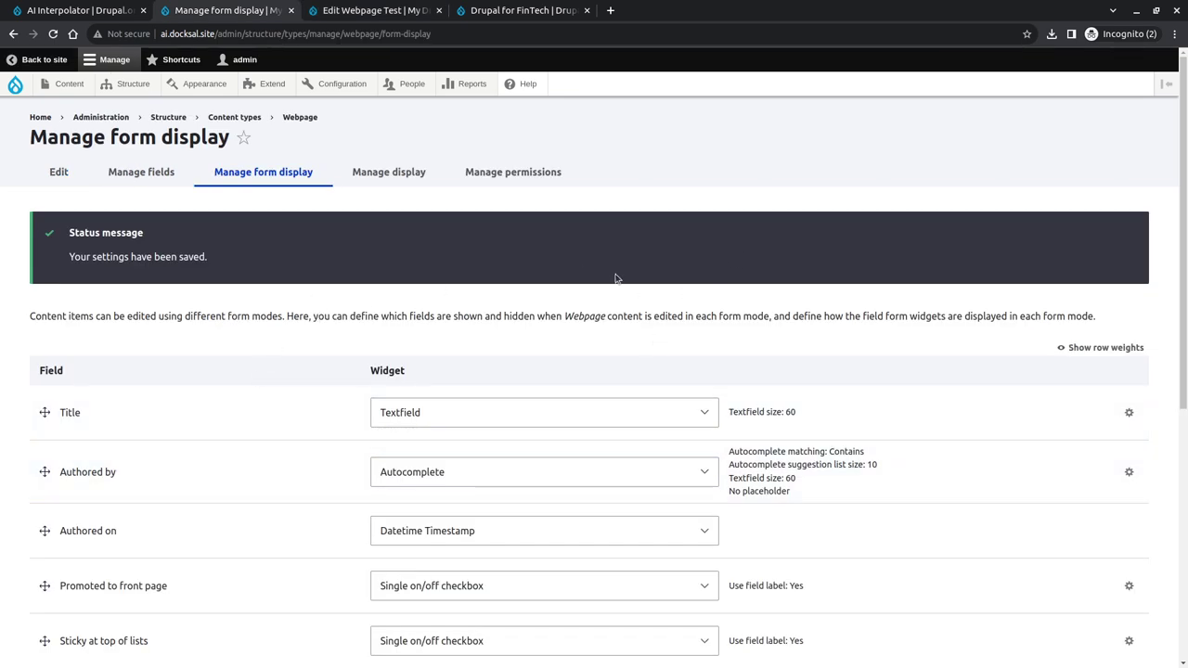
pyautogui.hotkey('ctrl', 'Tab')
pyautogui.hotkey('ctrl', 'shift', 'Tab')
# - Add a Text (formatted, long) field labelled "Text" to the Webpage type, keeping it limited to 1 value
pyautogui.click(141, 172)
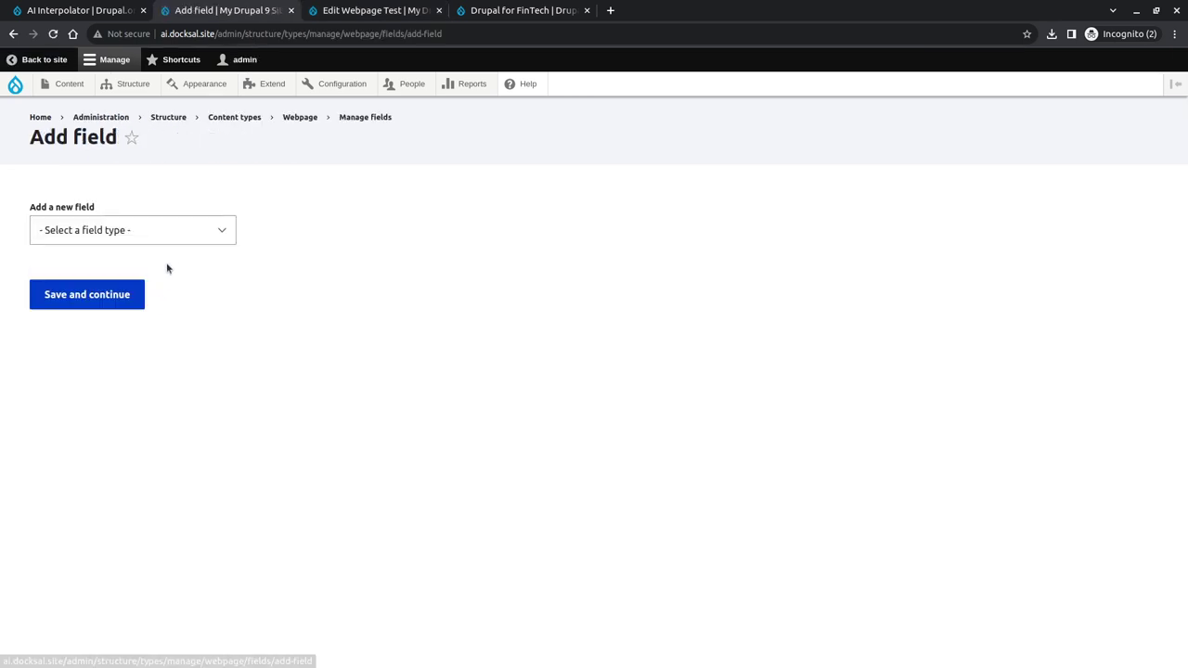
pyautogui.click(130, 229)
pyautogui.scroll(-3, 167, 390)
pyautogui.click(120, 452)
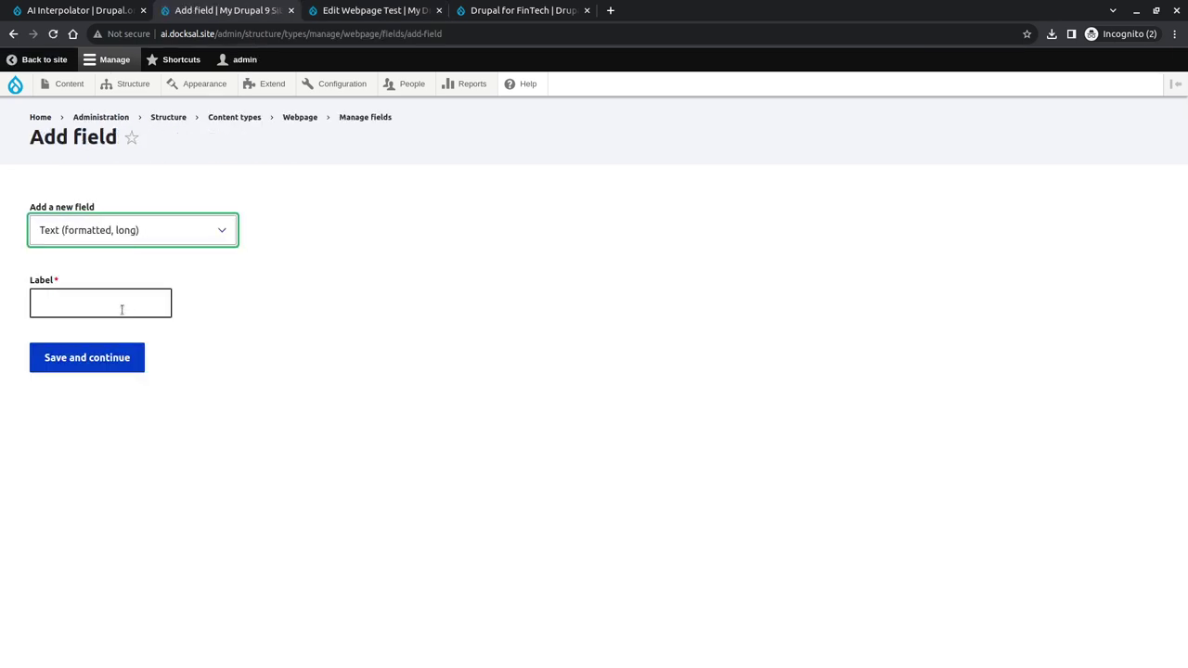
pyautogui.click(123, 295)
pyautogui.click(125, 357)
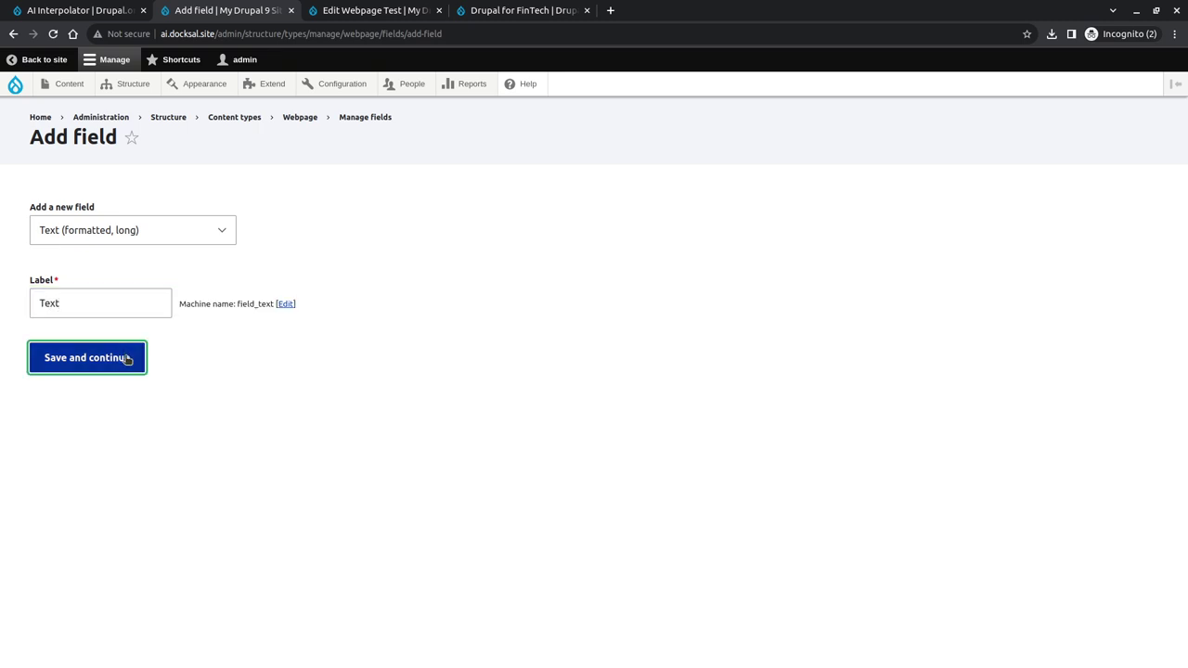
pyautogui.click(42, 429)
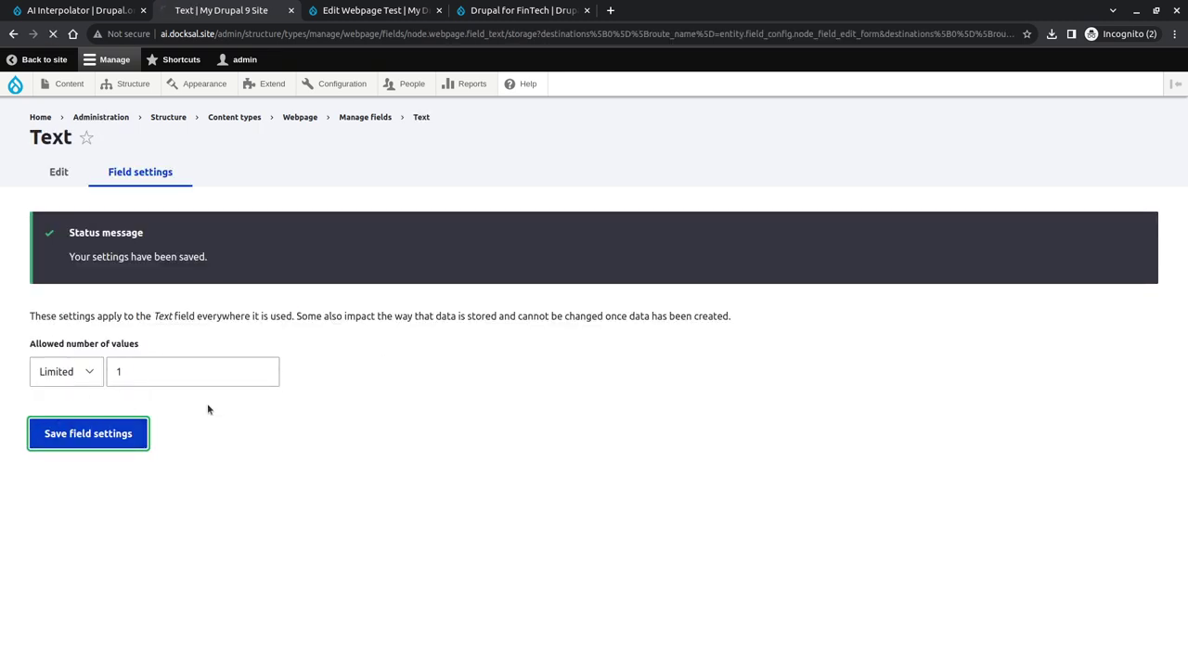
# - Allow Full HTML for the Text field and enable AI Interpolator with the ScrapingBot Crawler rule
pyautogui.scroll(-2, 189, 431)
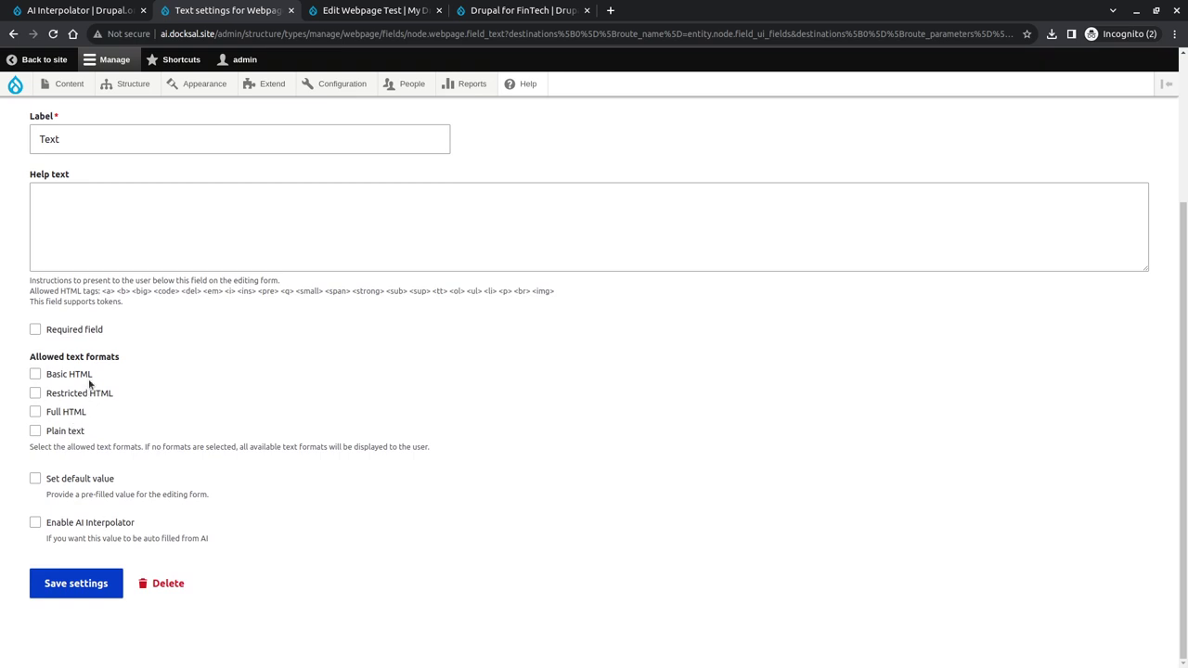
pyautogui.click(69, 413)
pyautogui.click(98, 525)
pyautogui.scroll(-4, 99, 524)
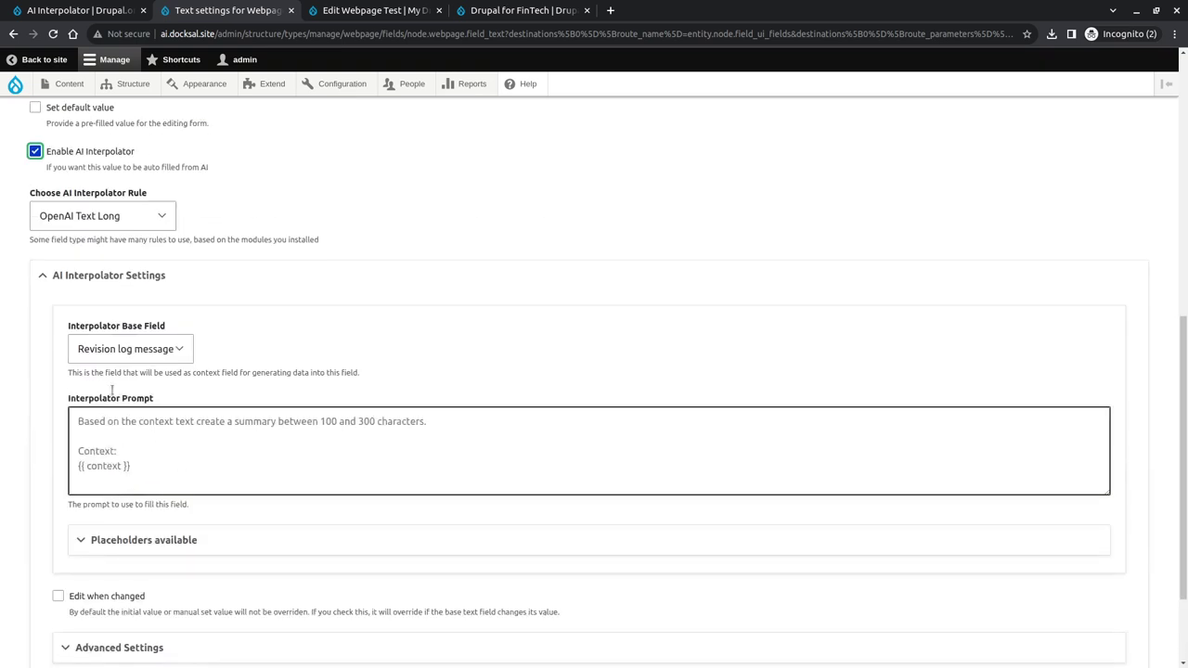
pyautogui.click(137, 351)
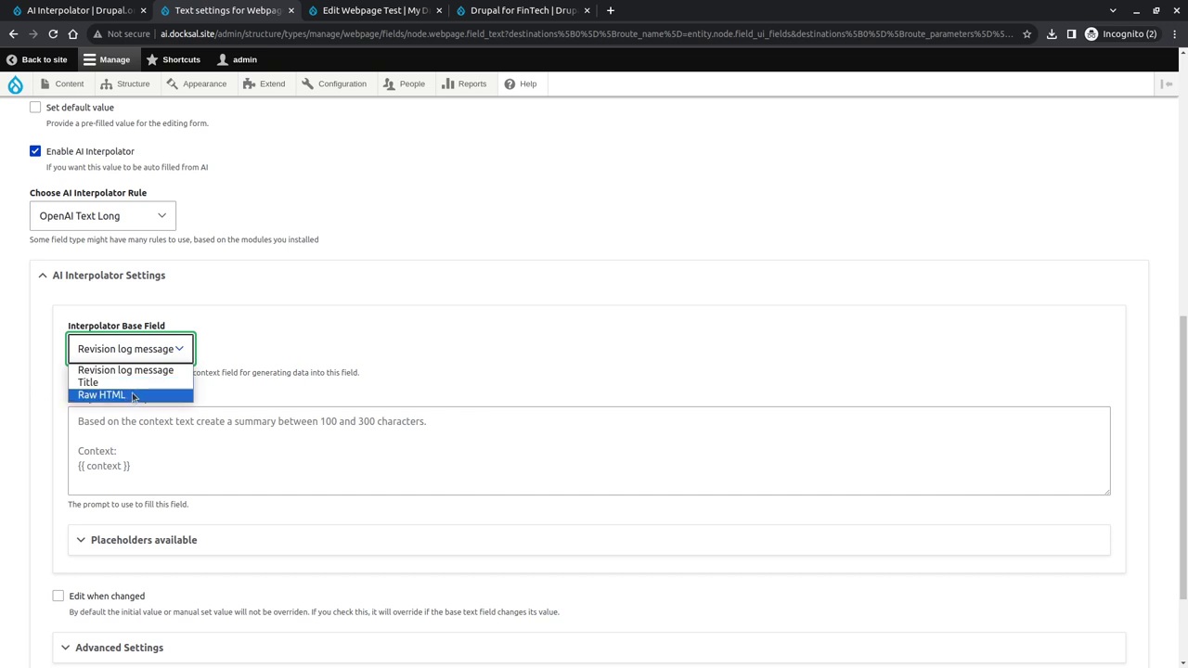
pyautogui.click(213, 349)
pyautogui.click(140, 217)
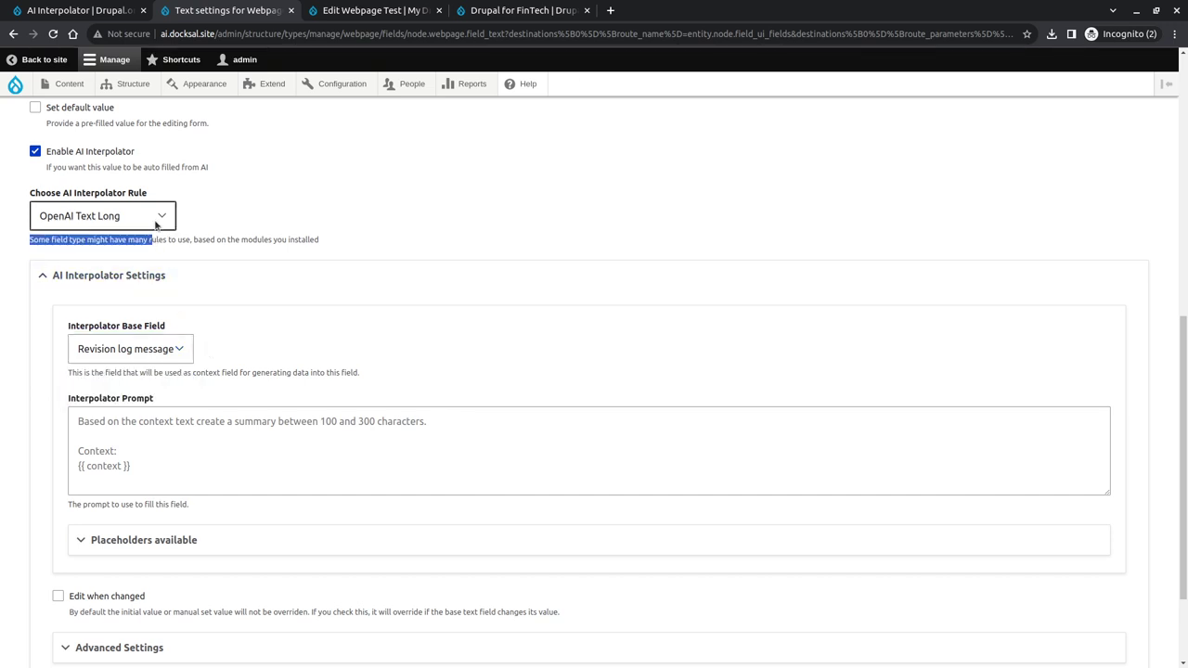
pyautogui.click(144, 263)
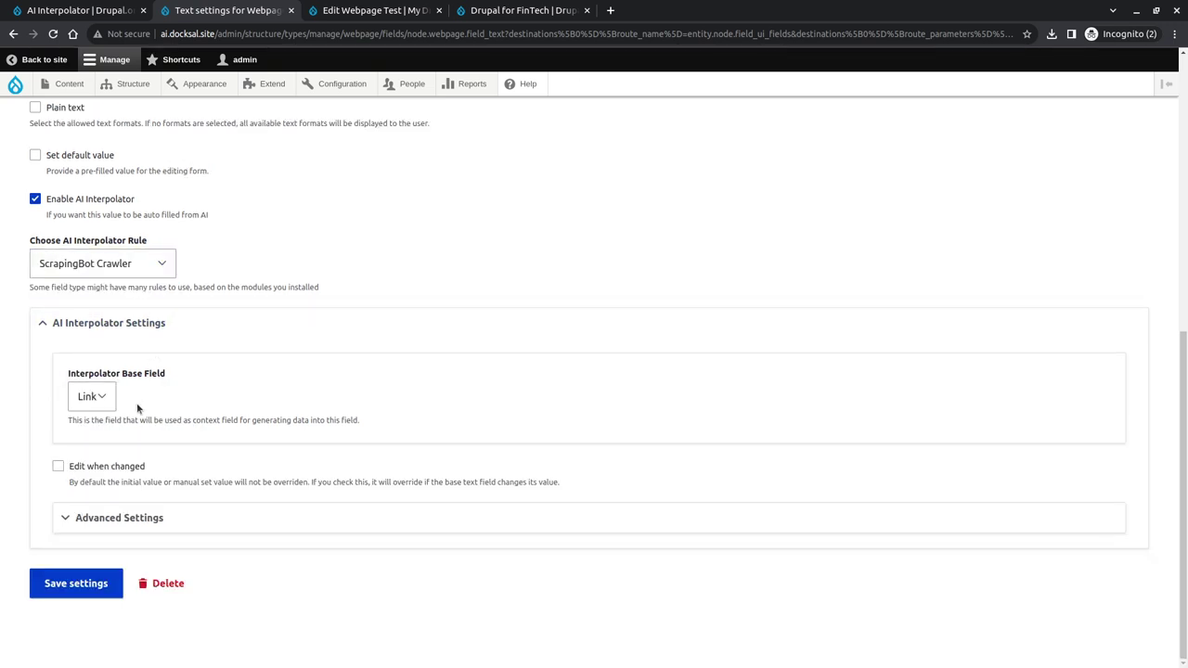
# - Set the Text field's interpolator worker to Batch and its interpolator weight to 9, then save the field settings
pyautogui.click(102, 517)
pyautogui.scroll(-3, 139, 455)
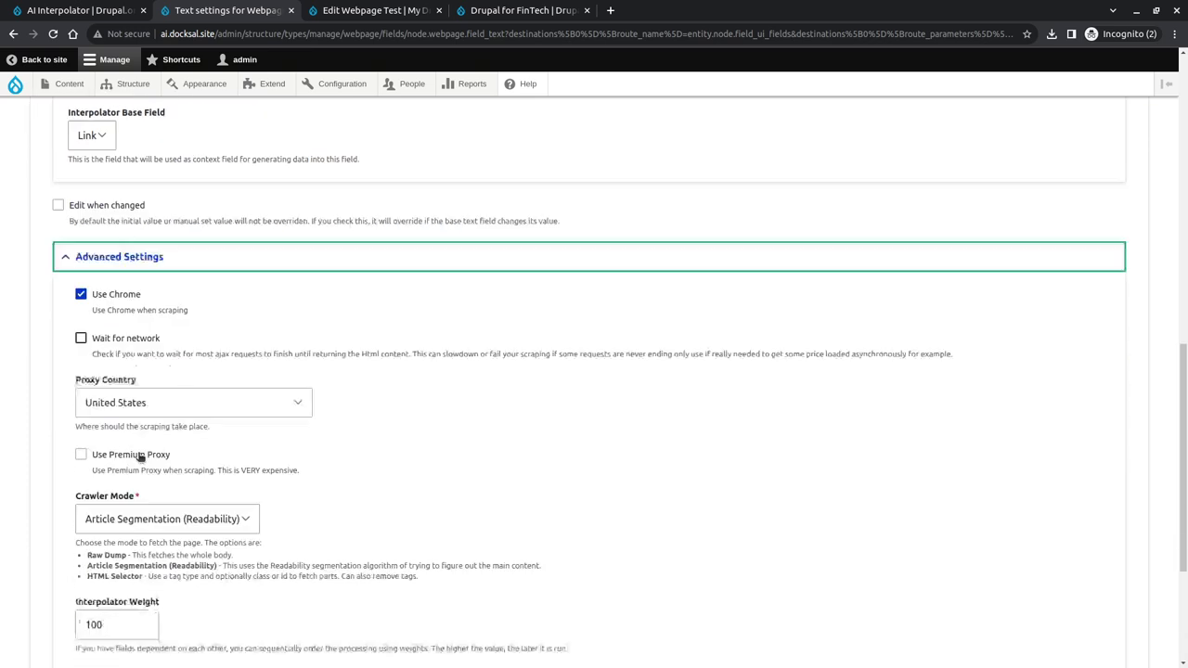
pyautogui.scroll(-3, 186, 539)
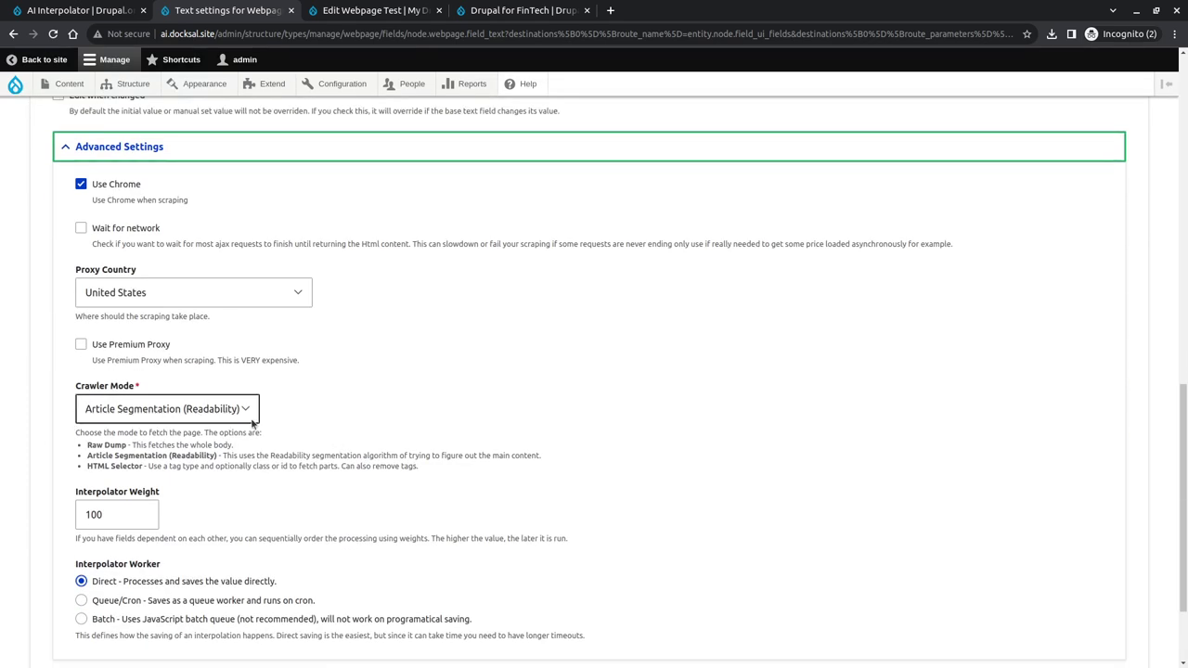
pyautogui.scroll(-2, 213, 442)
pyautogui.click(81, 492)
pyautogui.doubleClick(94, 387)
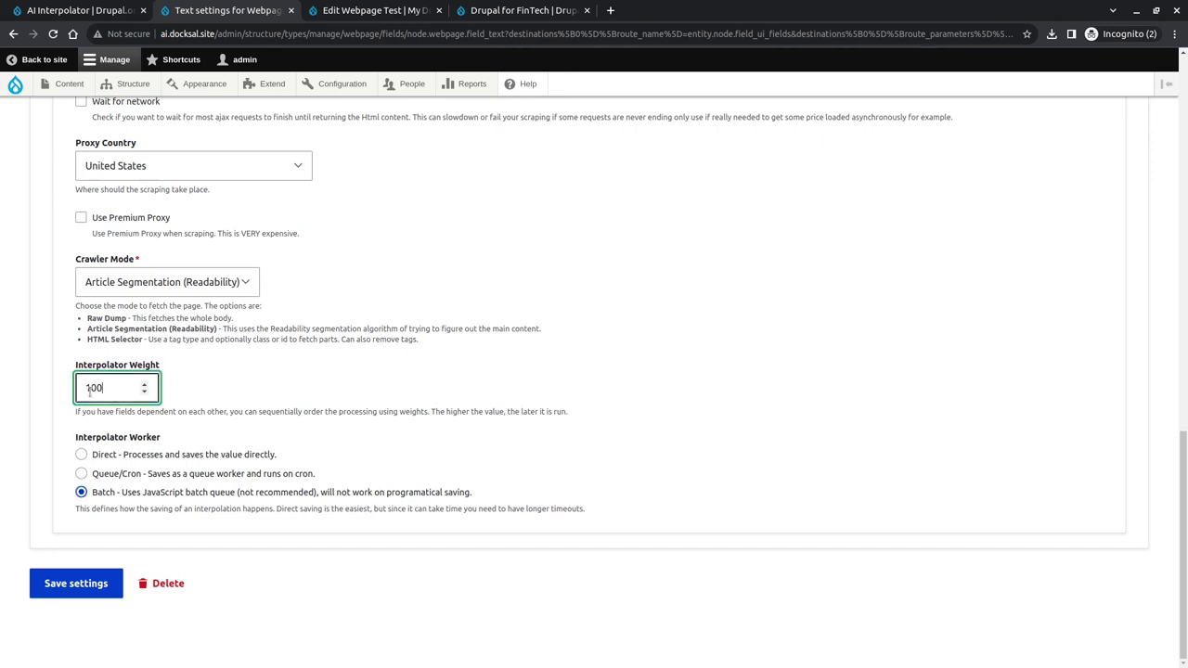
pyautogui.write('9')
pyautogui.click(76, 582)
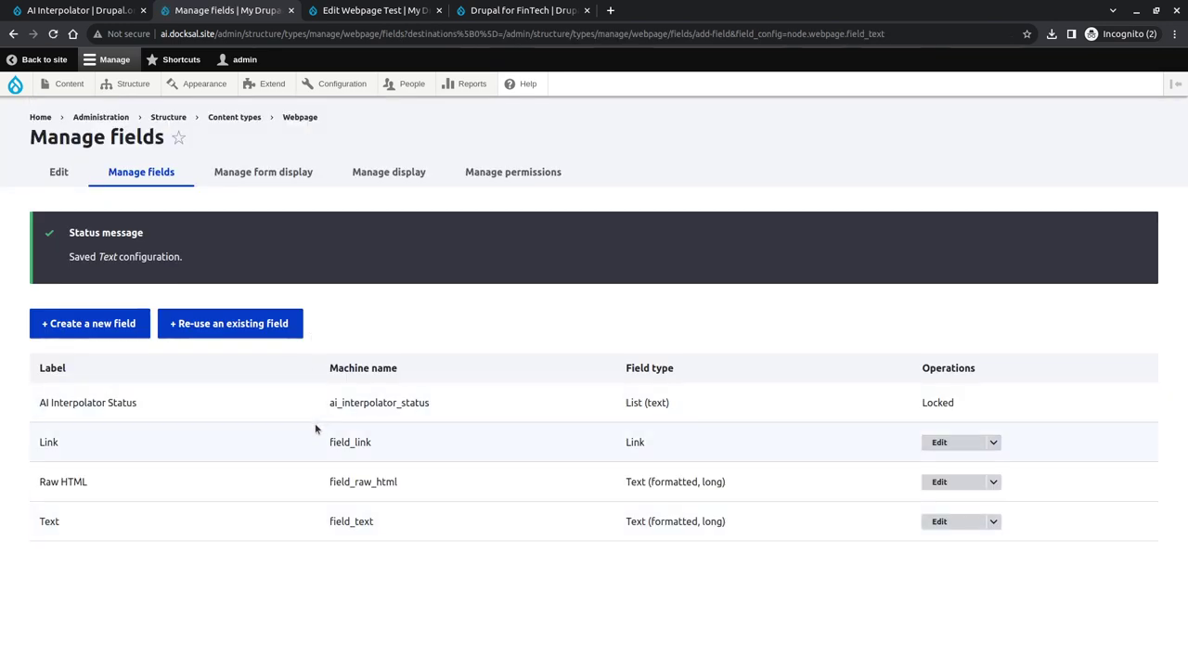
# - Check the Raw HTML field's interpolator settings, then return to the Webpage type's field list
pyautogui.hotkey('ctrl', 'Tab')
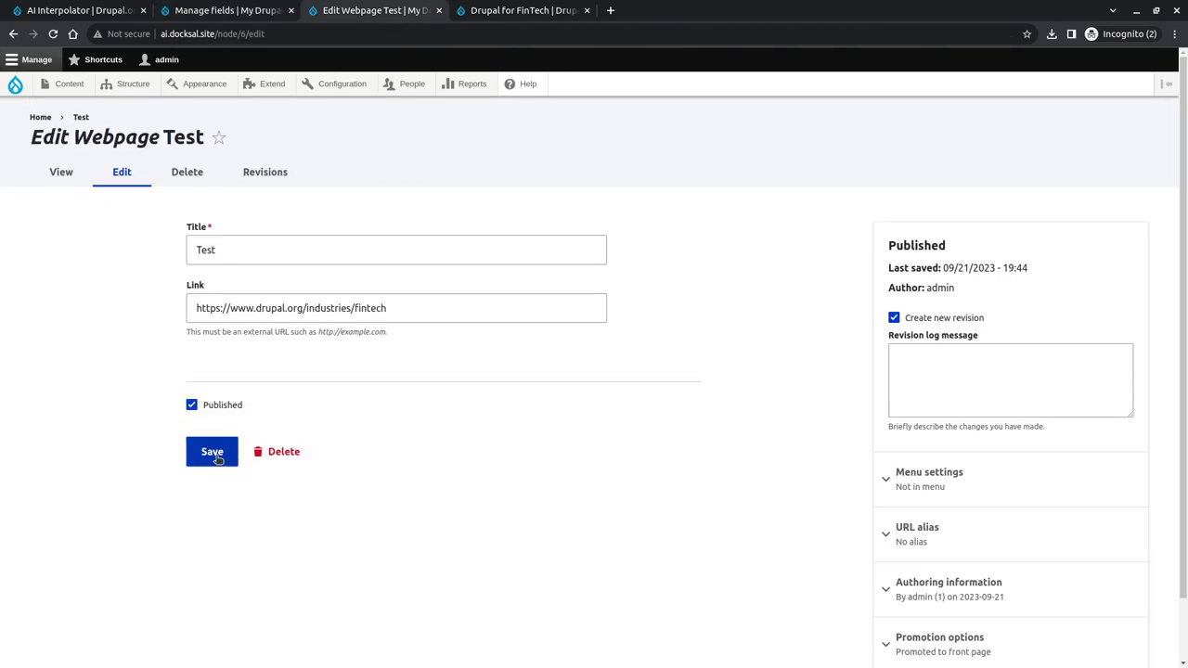
pyautogui.hotkey('ctrl', 'shift', 'Tab')
pyautogui.click(941, 482)
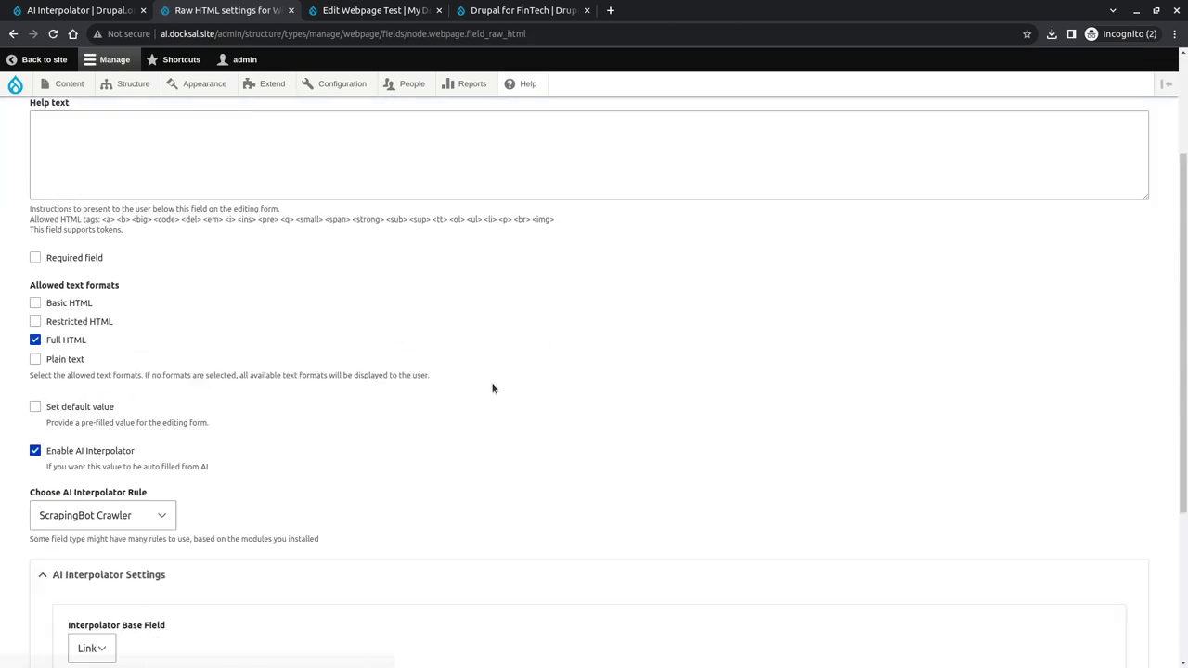
pyautogui.scroll(-1, 290, 391)
pyautogui.hotkey('alt', 'Left')
# - Save the Test webpage to process its AI fields and look through the resulting page
pyautogui.hotkey('ctrl', 'Tab')
pyautogui.click(212, 453)
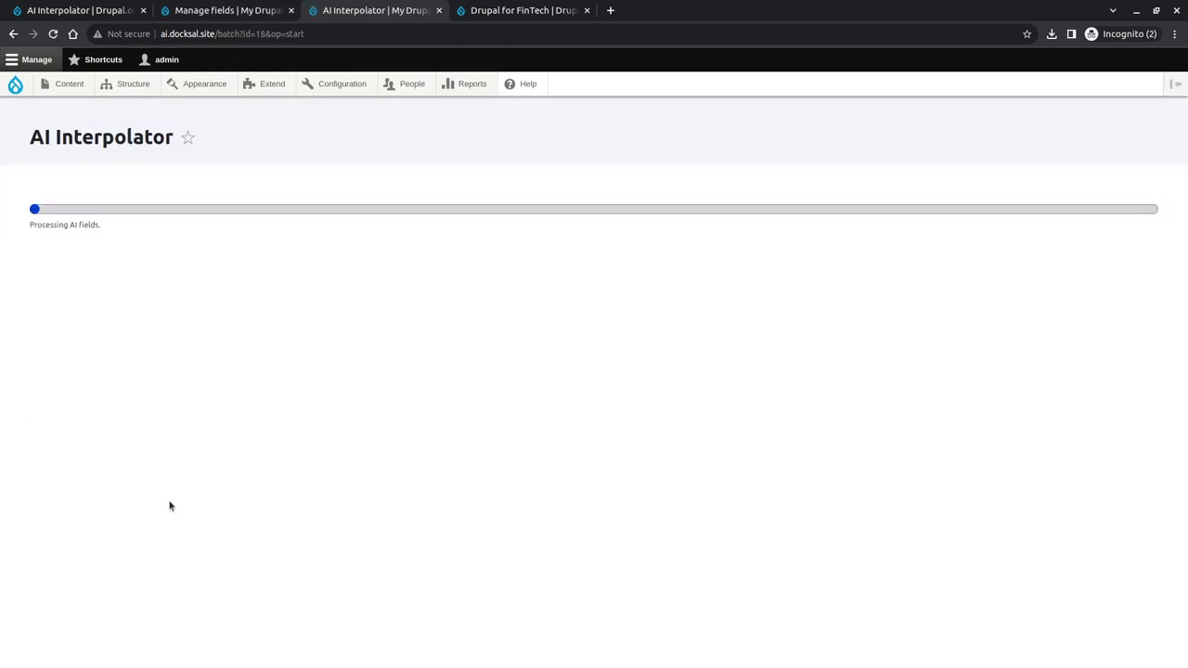
pyautogui.scroll(-2, 170, 503)
pyautogui.scroll(-2, 170, 503)
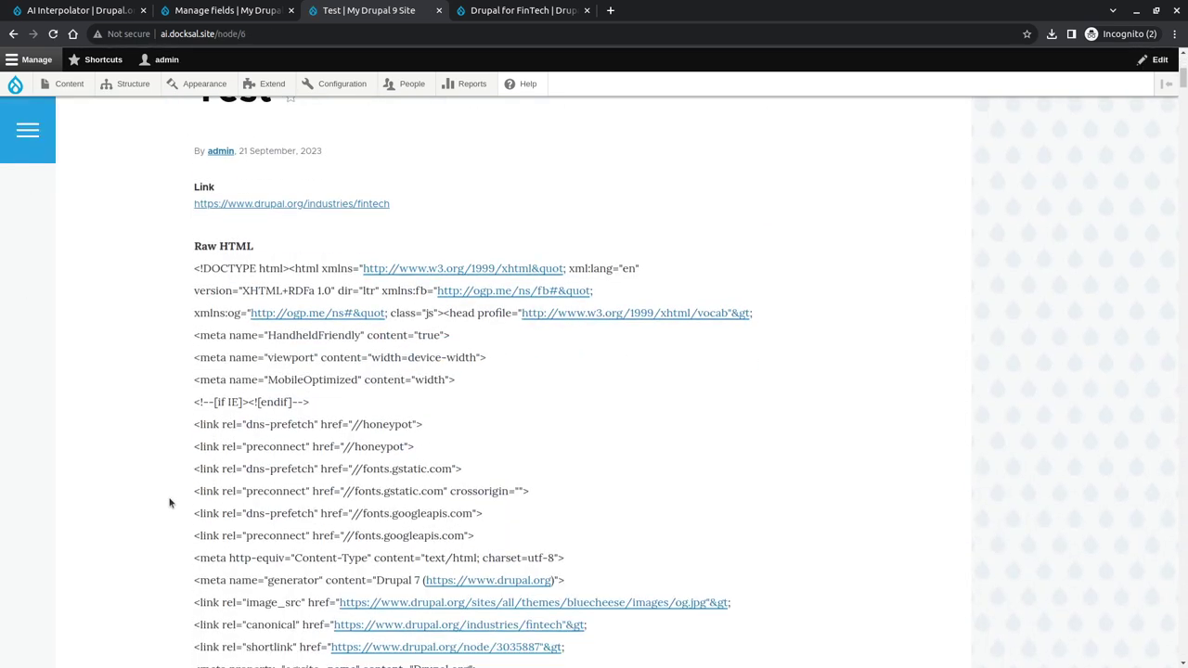
pyautogui.scroll(-15, 169, 504)
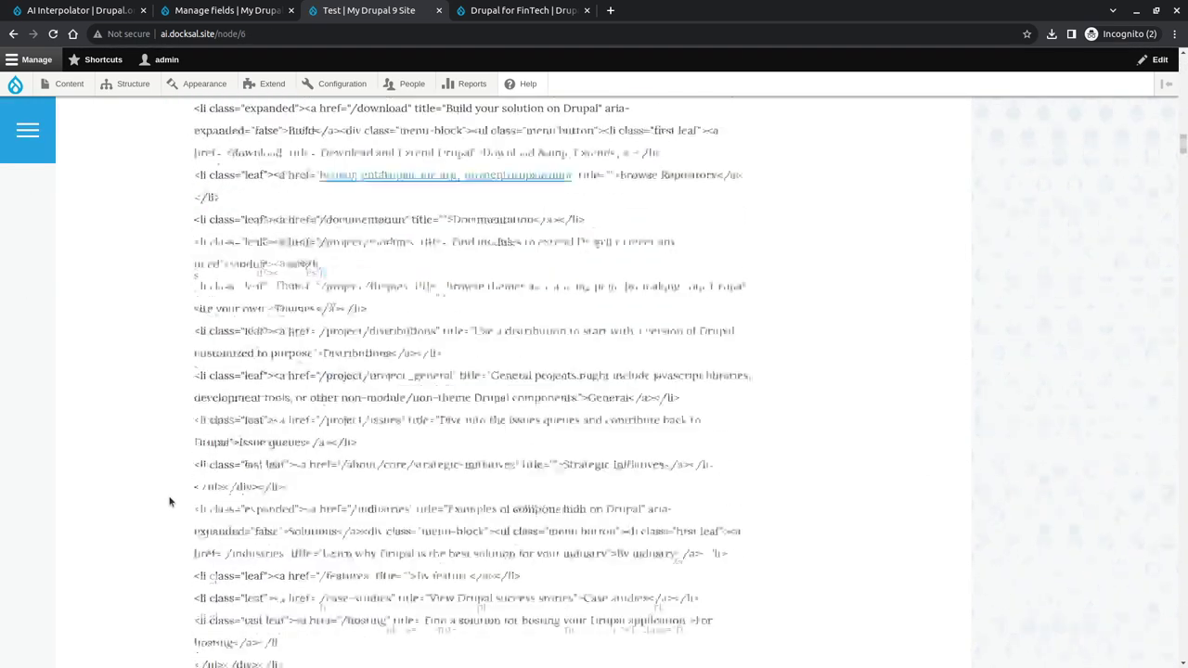
pyautogui.scroll(20, 169, 503)
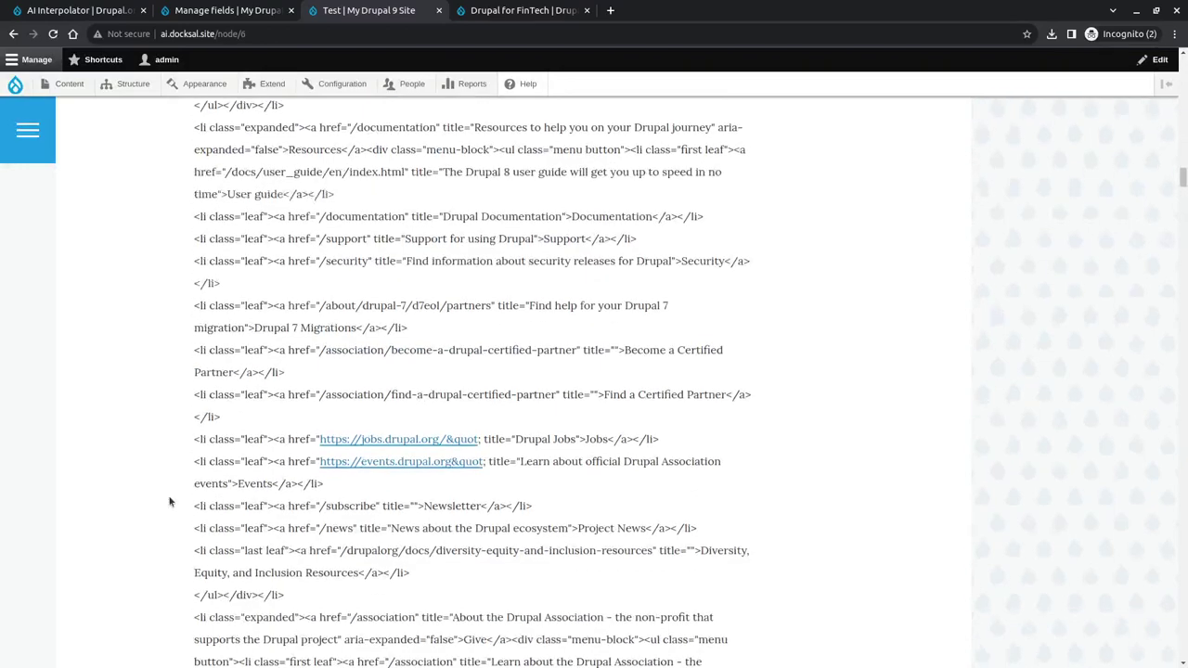
# - Open the Test webpage's edit form and examine the content scraped into the Text field
pyautogui.click(277, 345)
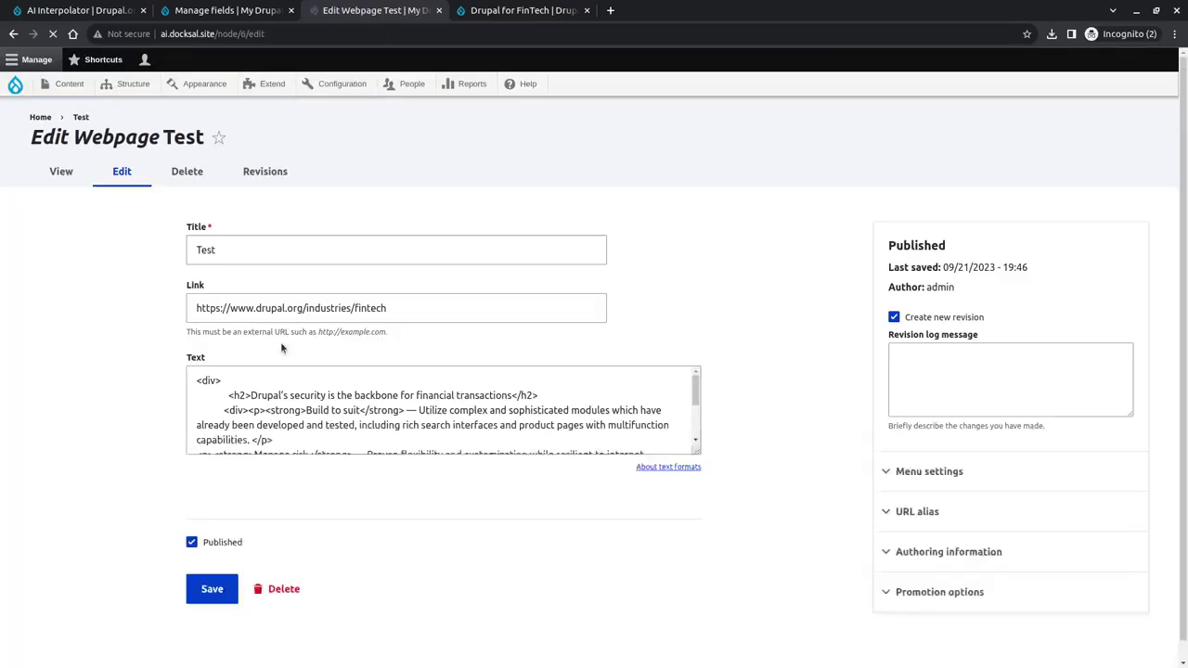
pyautogui.scroll(-1, 138, 417)
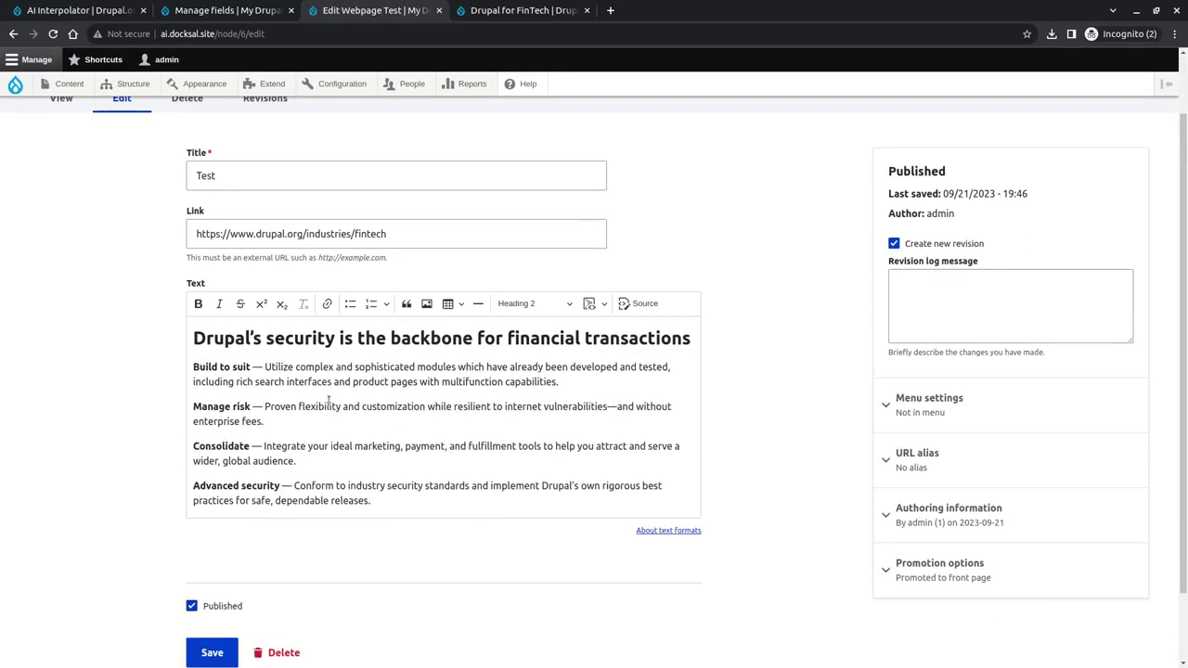
pyautogui.scroll(-1, 340, 339)
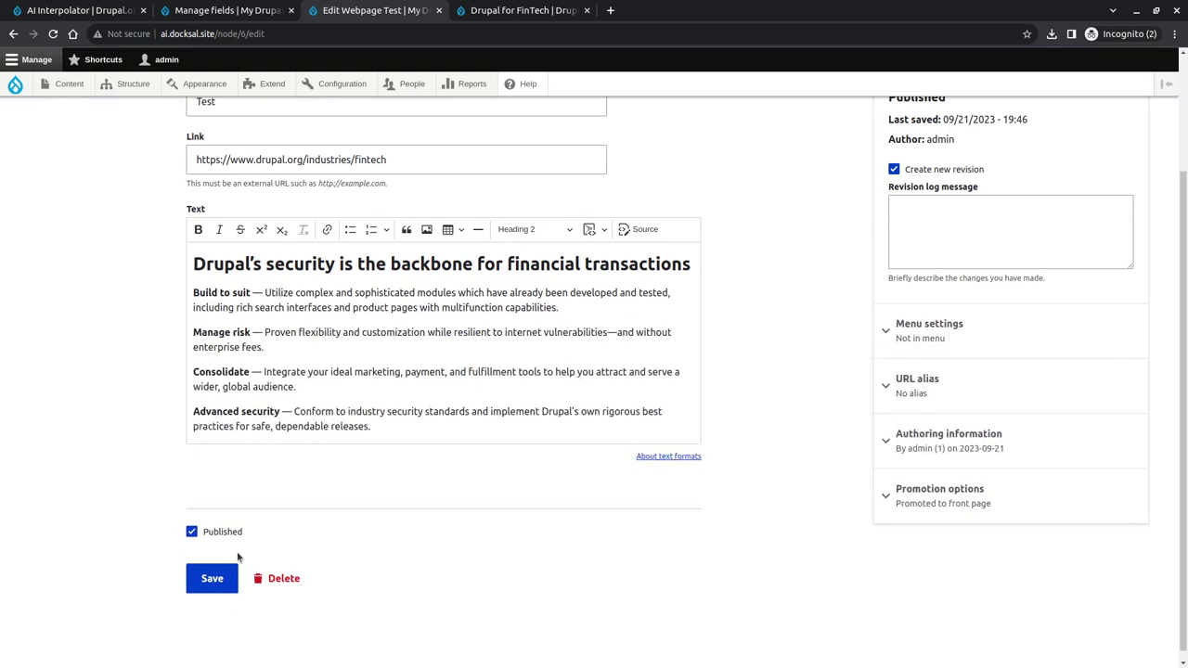
pyautogui.tripleClick(258, 415)
# - Compare the scraped Text with the matching section of the Drupal for FinTech source page, then save the Test webpage
pyautogui.click(520, 10)
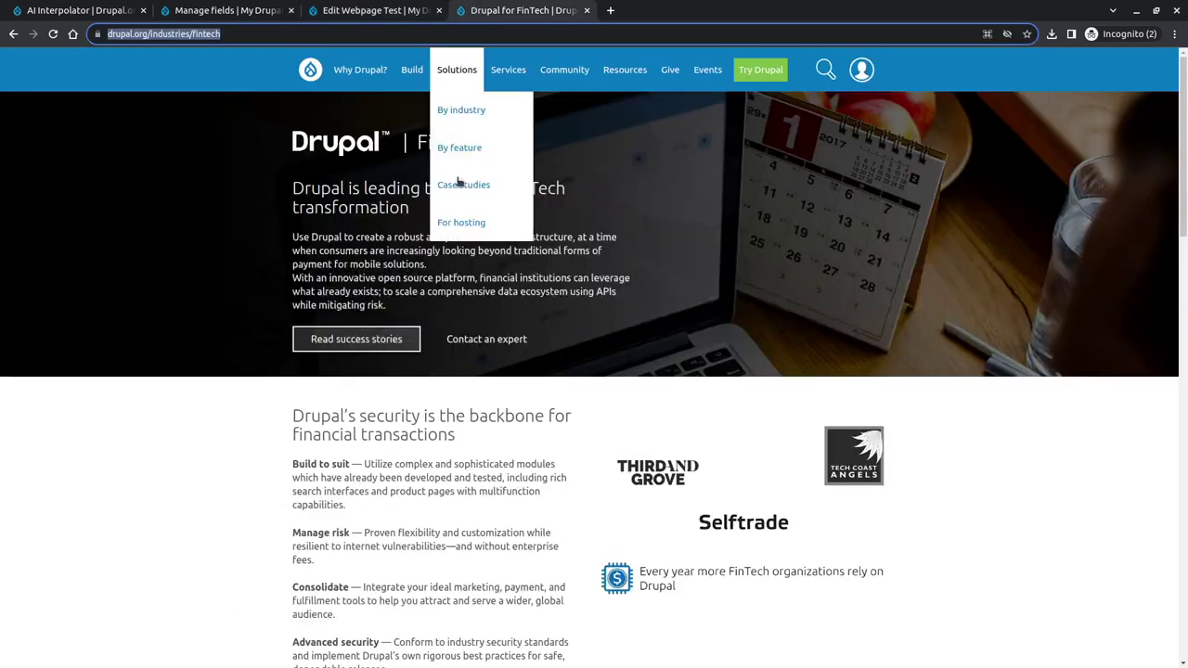
pyautogui.scroll(-2, 399, 422)
pyautogui.moveTo(391, 522); pyautogui.dragTo(425, 29)
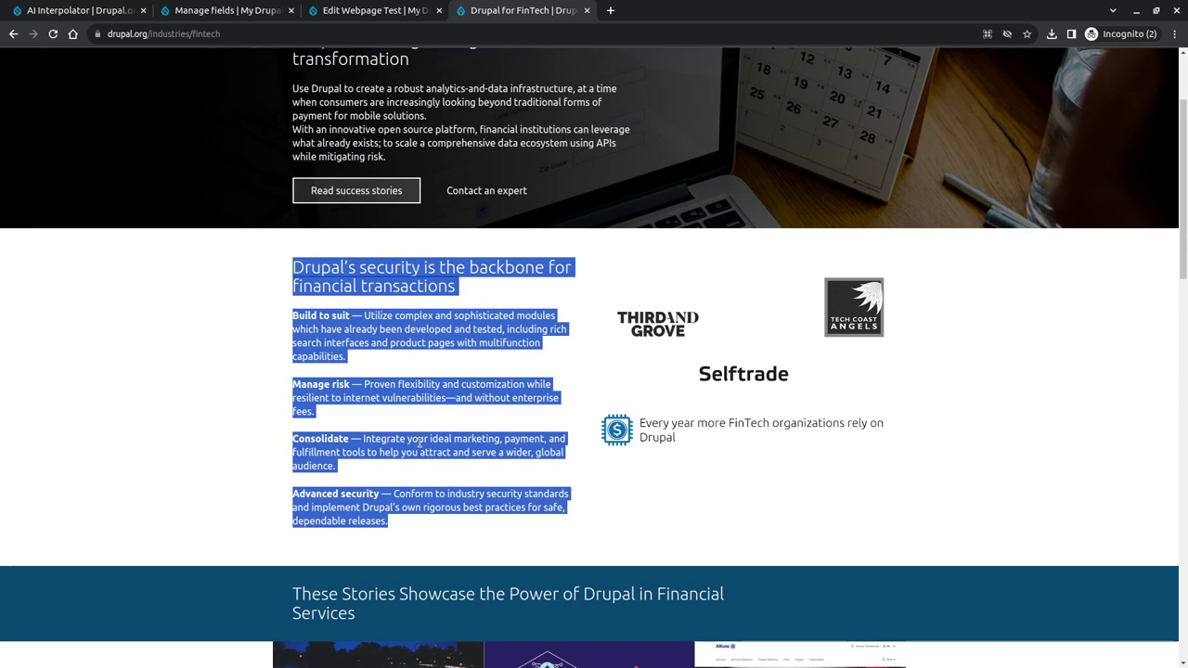
pyautogui.click(419, 443)
pyautogui.scroll(2, 420, 443)
pyautogui.click(329, 10)
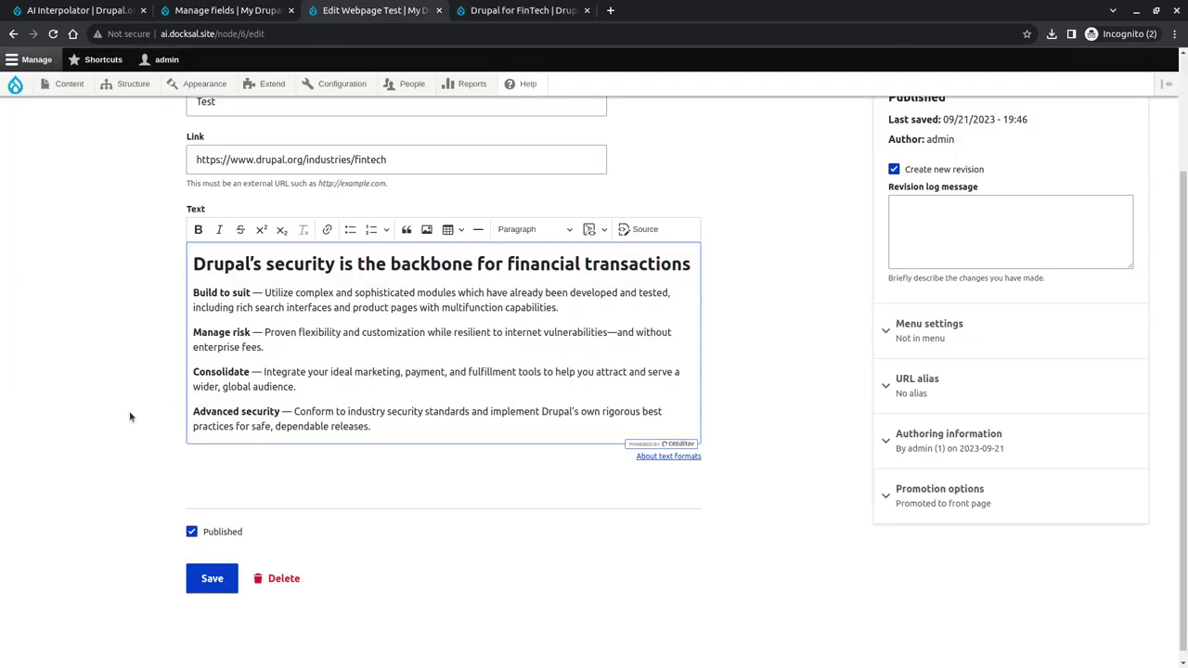
pyautogui.click(236, 573)
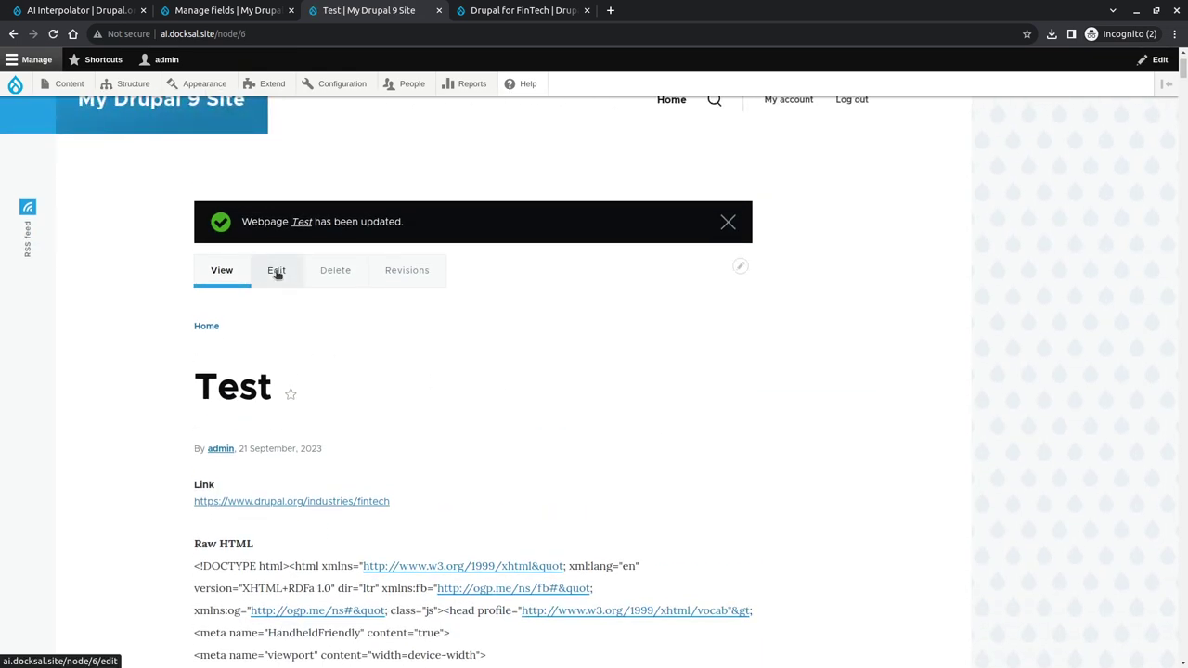
# - Disable the Raw HTML field in the Webpage content type's default display and save the settings
pyautogui.hotkey('ctrl', 'shift', 'Tab')
pyautogui.click(362, 182)
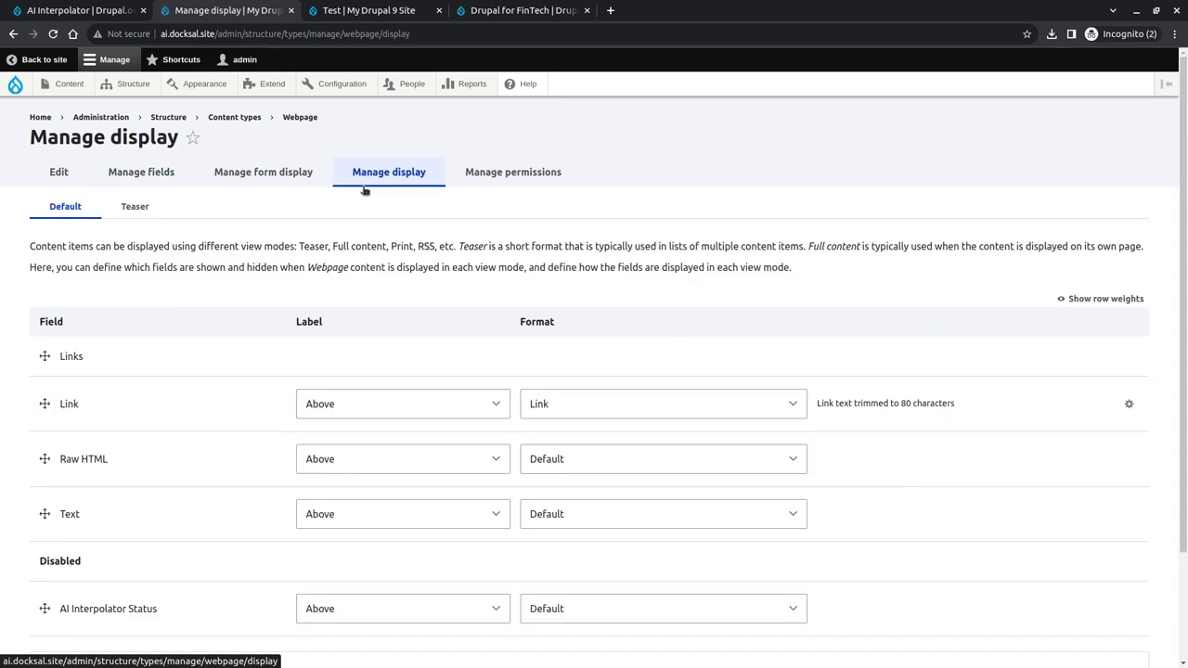
pyautogui.scroll(-2, 46, 310)
pyautogui.moveTo(46, 309); pyautogui.dragTo(44, 475)
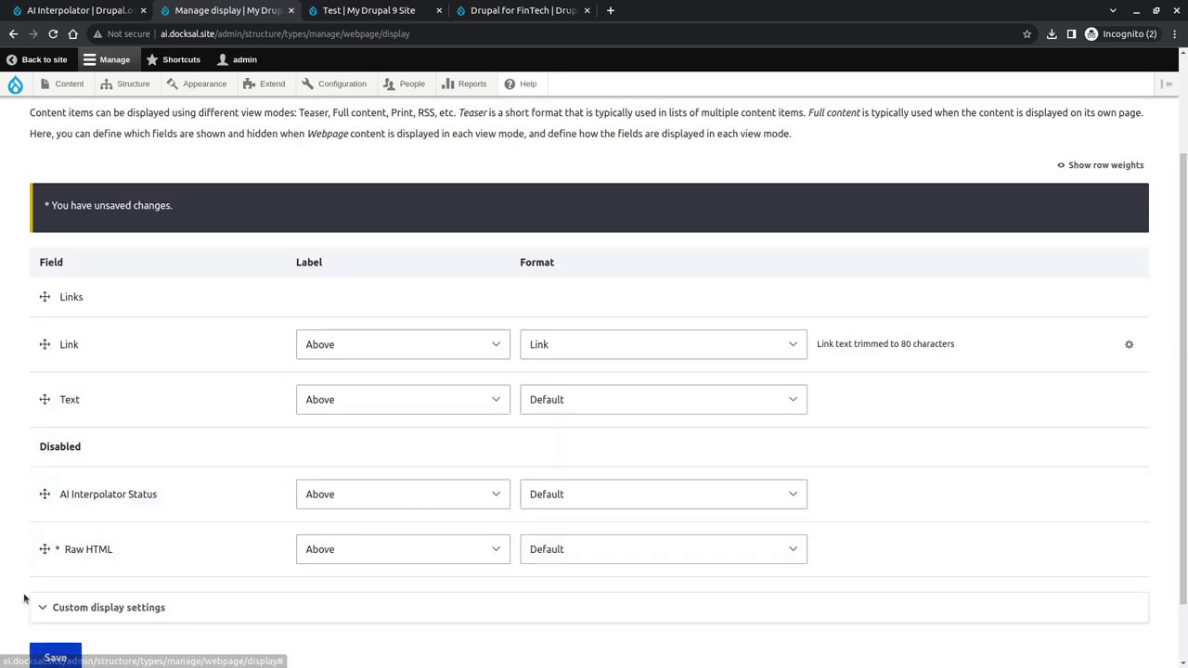
pyautogui.scroll(-1, 75, 594)
pyautogui.click(56, 583)
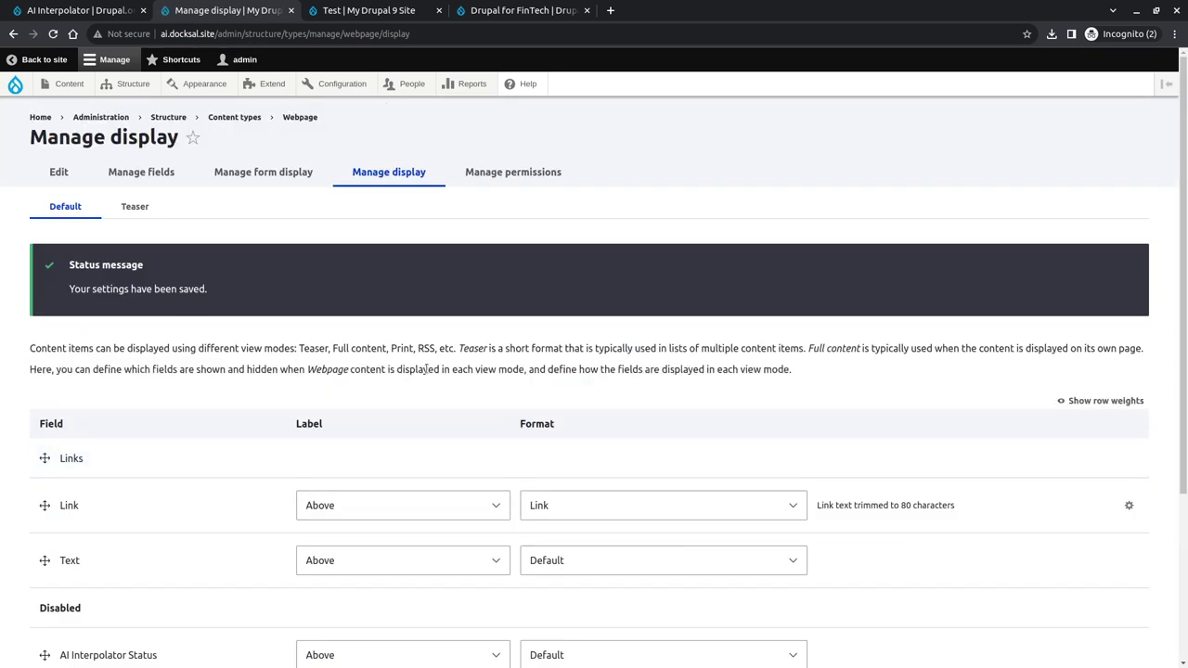
# - Review the Test webpage with its new display settings, removing any shortcut added to it by mistake
pyautogui.hotkey('ctrl', 'Tab')
pyautogui.click(289, 393)
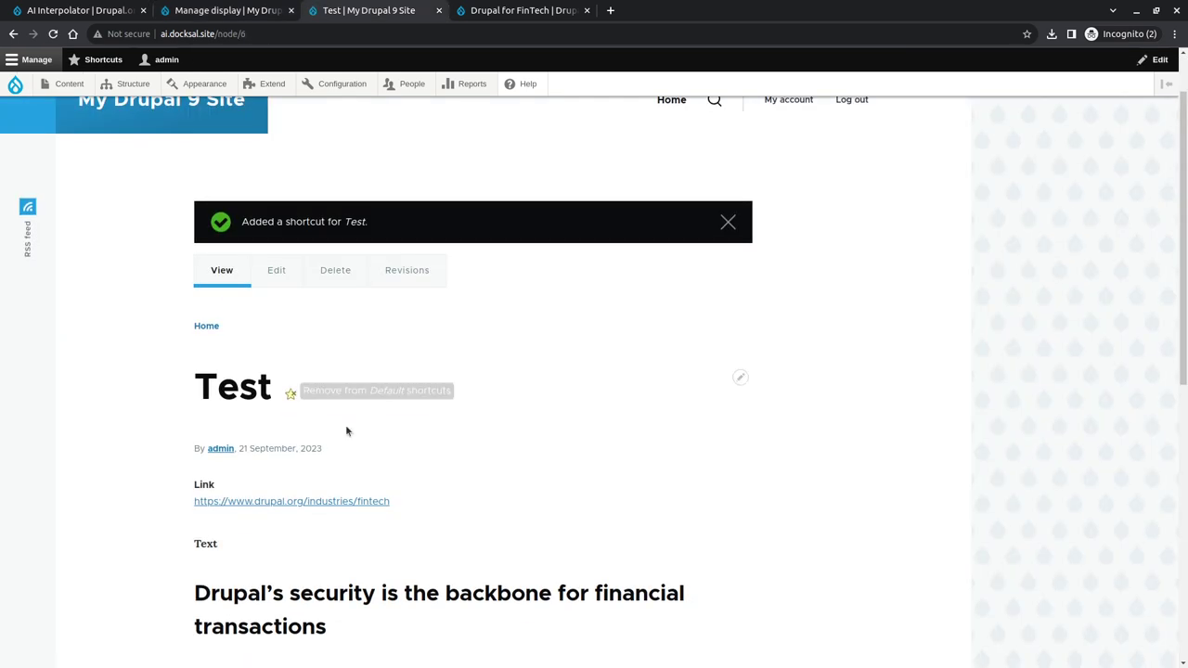
pyautogui.click(291, 393)
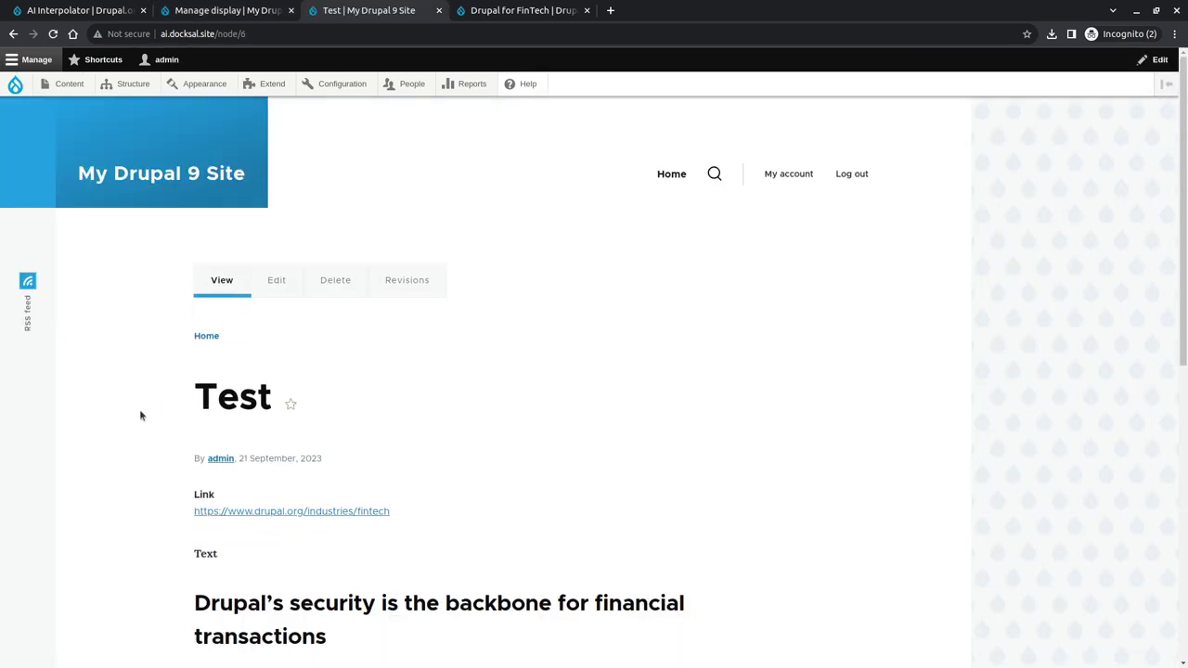
pyautogui.scroll(-4, 141, 414)
pyautogui.scroll(3, 142, 418)
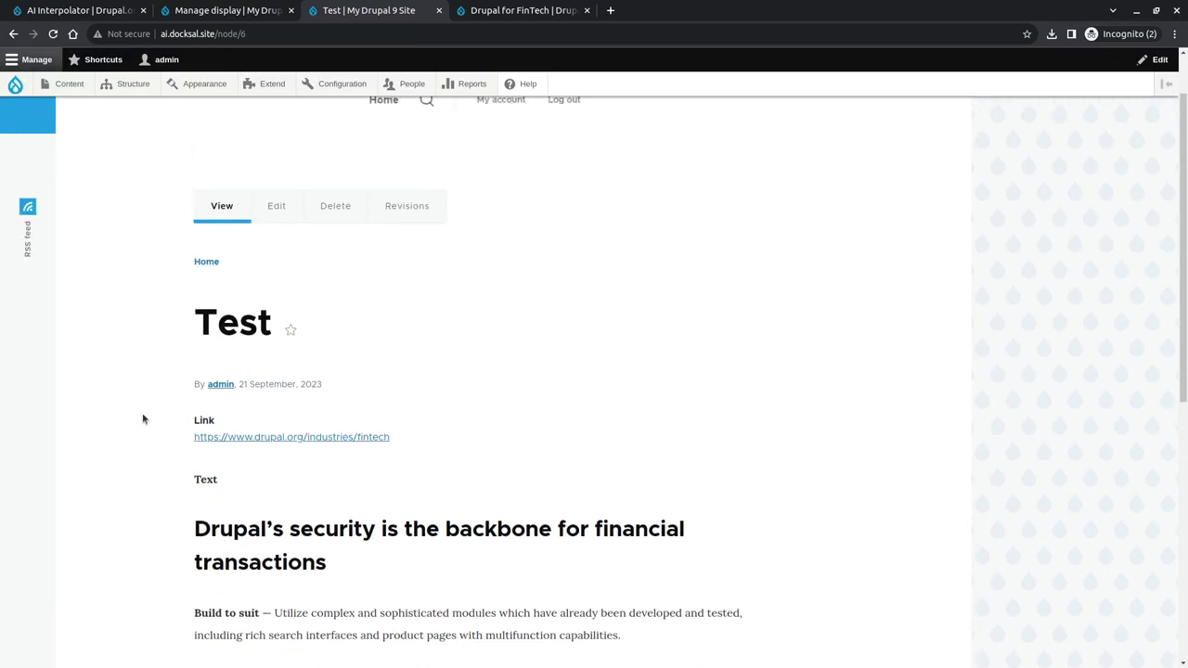
pyautogui.scroll(1, 142, 414)
# - Start adding a new field of type Link to the Webpage content type
pyautogui.hotkey('ctrl', 'shift', 'Tab')
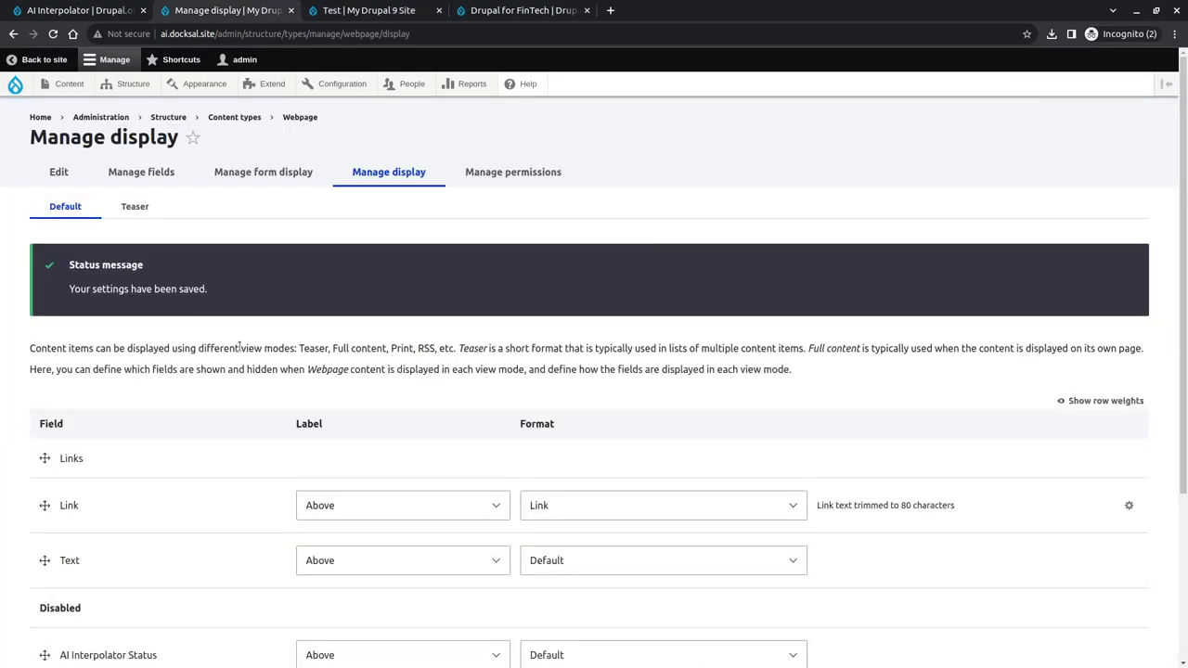
pyautogui.click(151, 169)
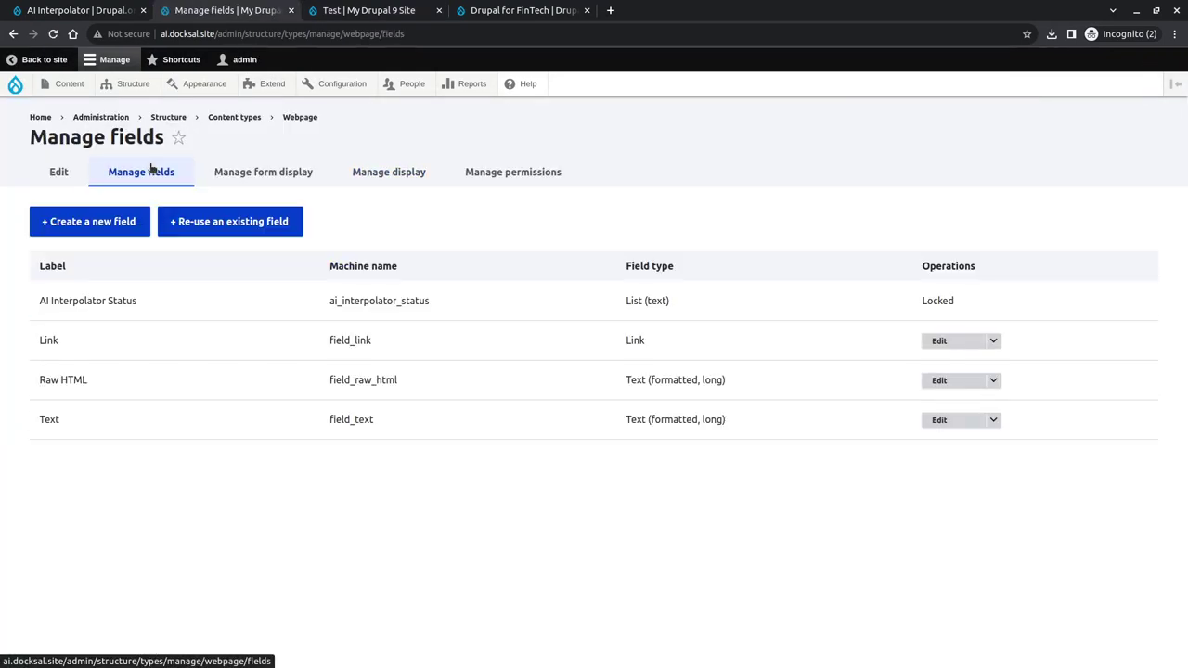
pyautogui.click(112, 227)
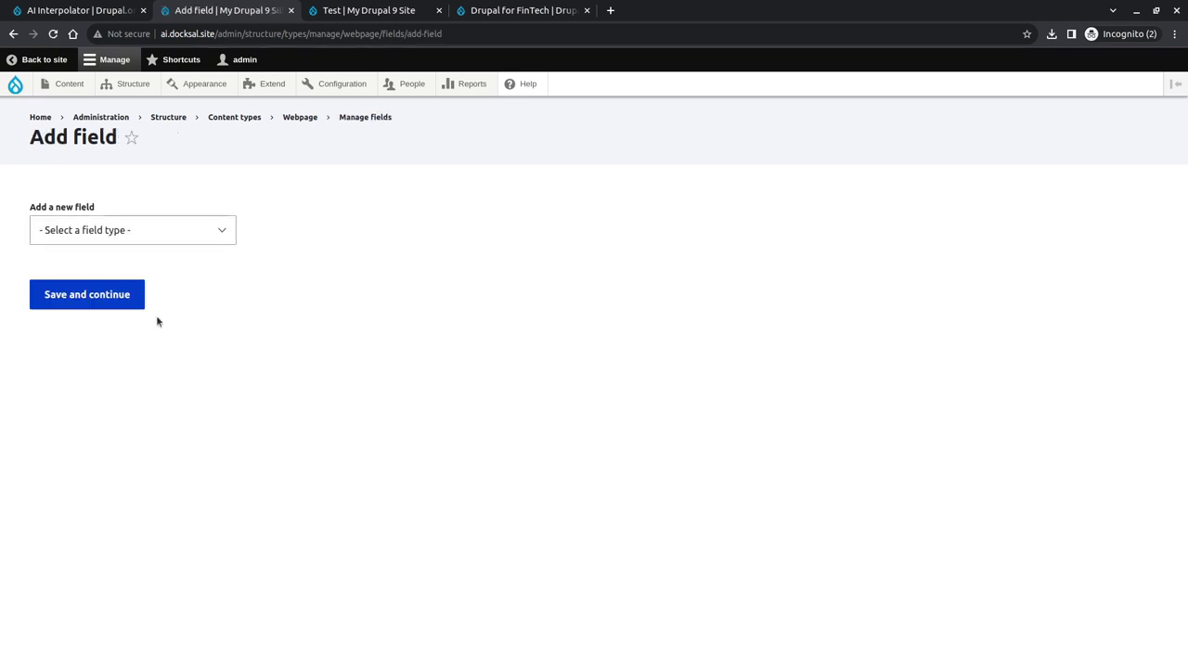
pyautogui.click(168, 240)
pyautogui.scroll(-3, 171, 337)
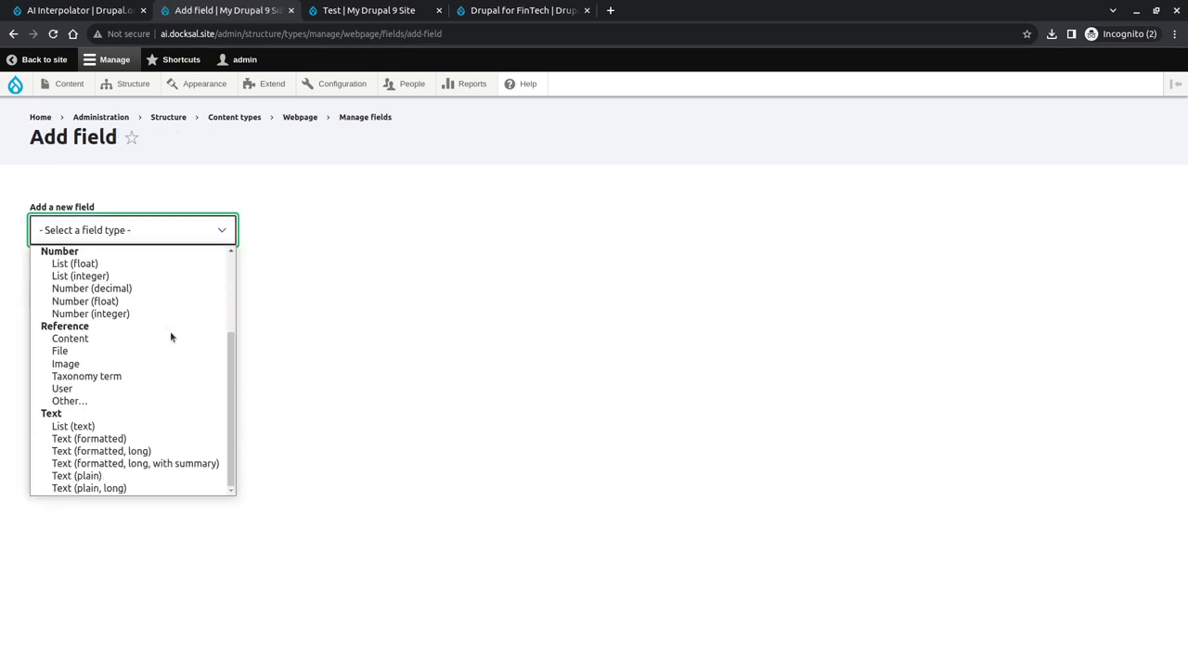
pyautogui.scroll(3, 120, 376)
pyautogui.scroll(-3, 116, 380)
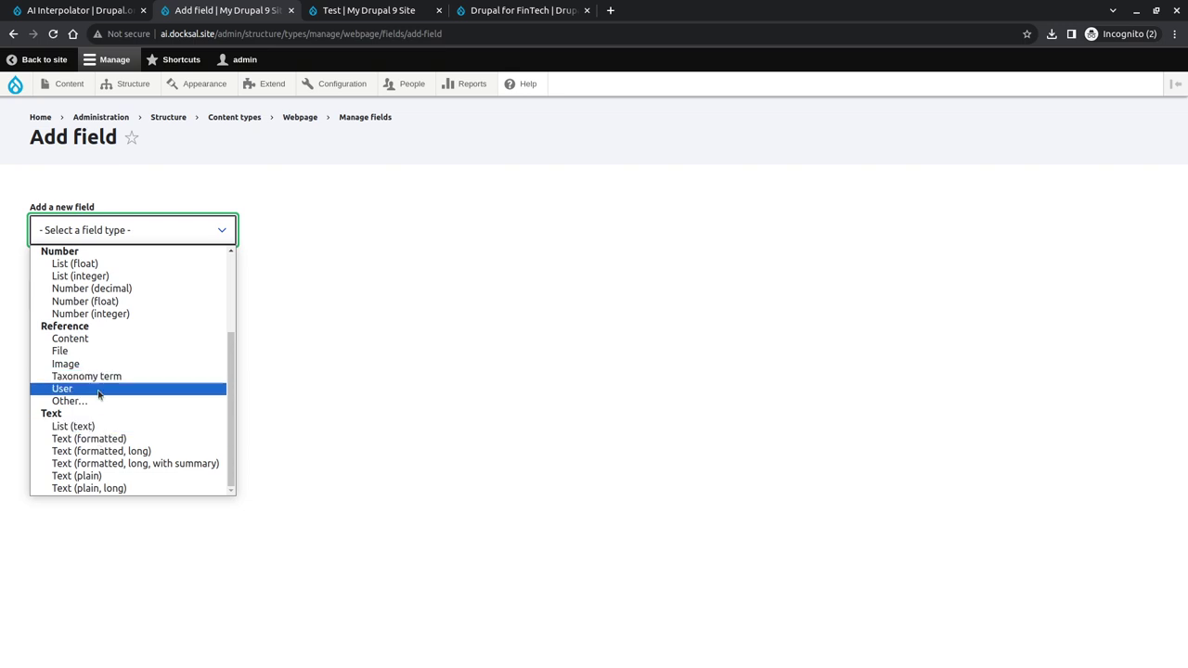
pyautogui.scroll(3, 102, 362)
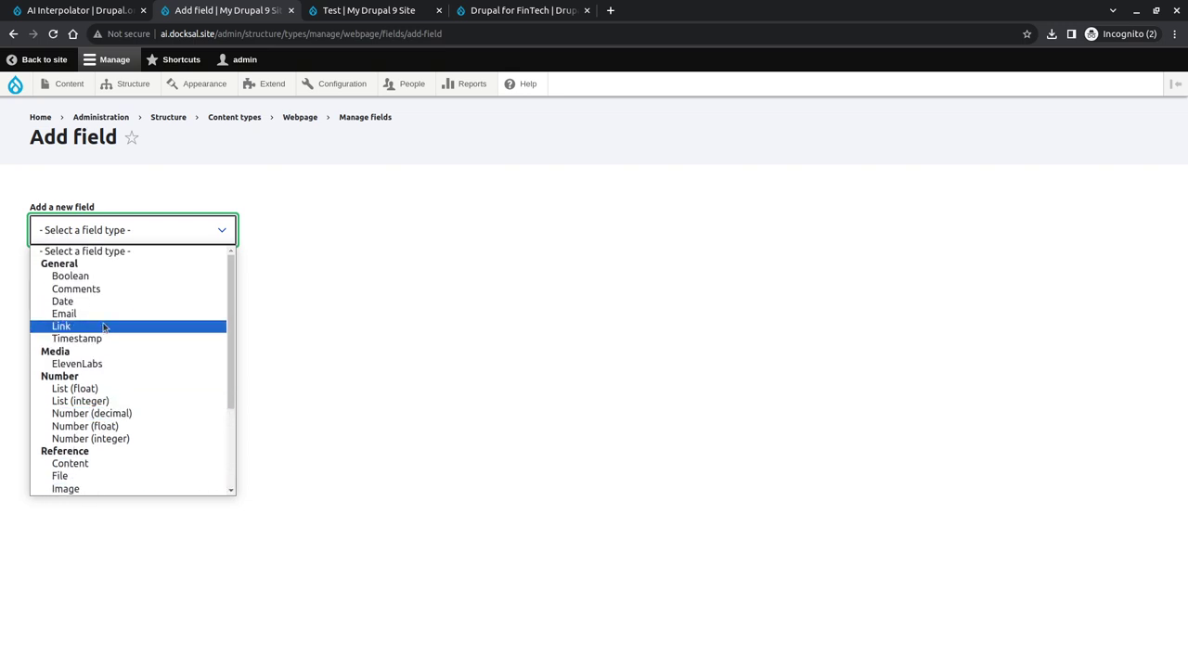
pyautogui.click(102, 326)
# - Label the new link field Pages Links and save it with the default field settings
pyautogui.click(102, 303)
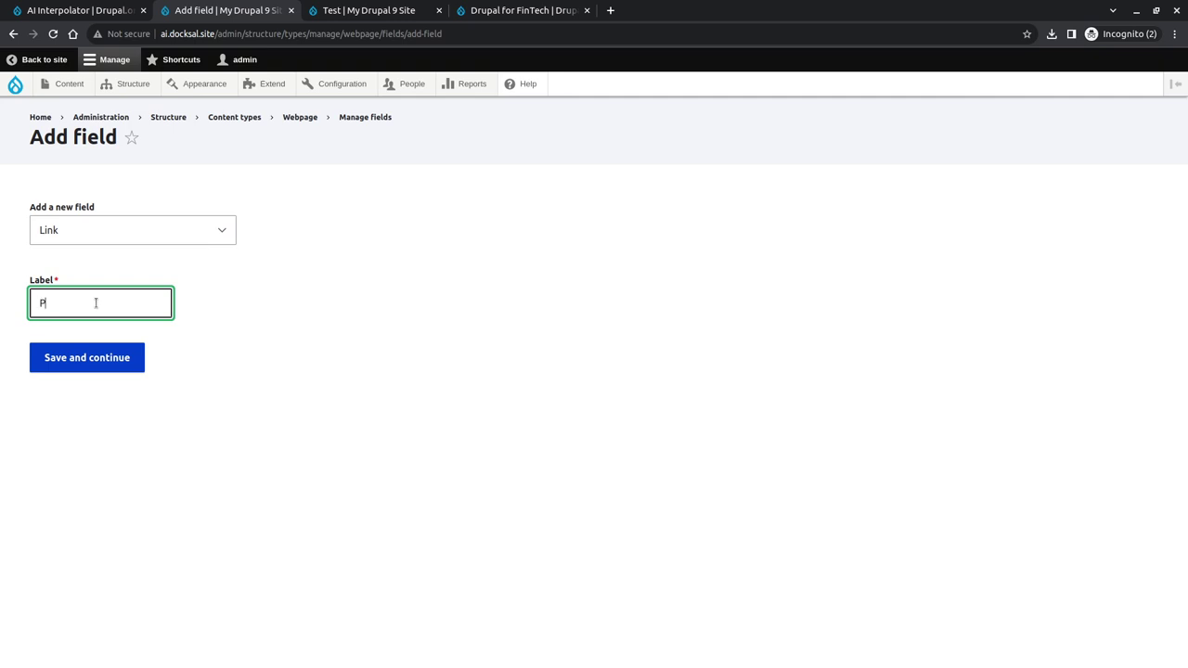
pyautogui.write('Page')
pyautogui.press('BackSpace')
pyautogui.write('s')
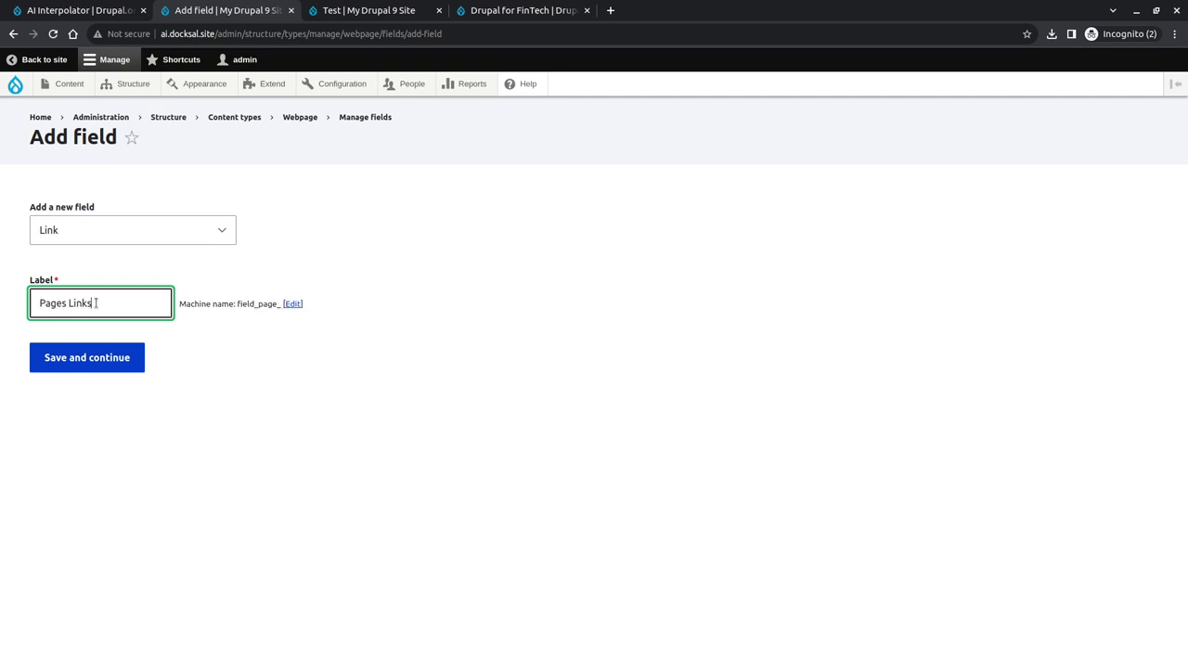
pyautogui.write(' Links')
pyautogui.click(113, 362)
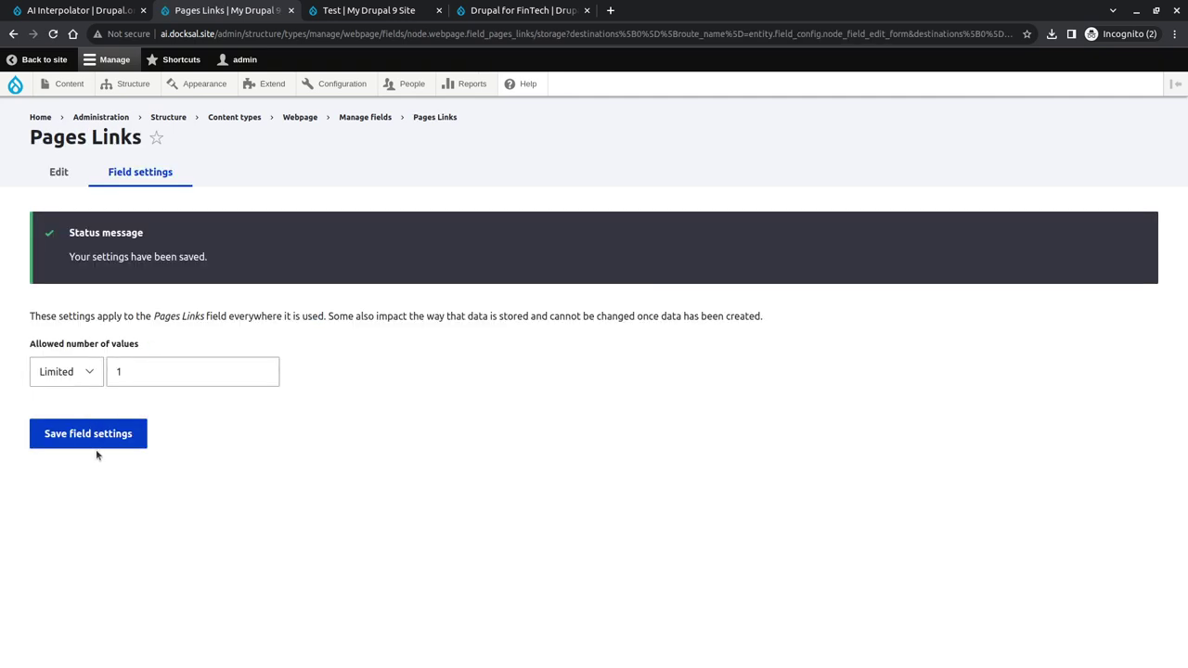
pyautogui.click(93, 440)
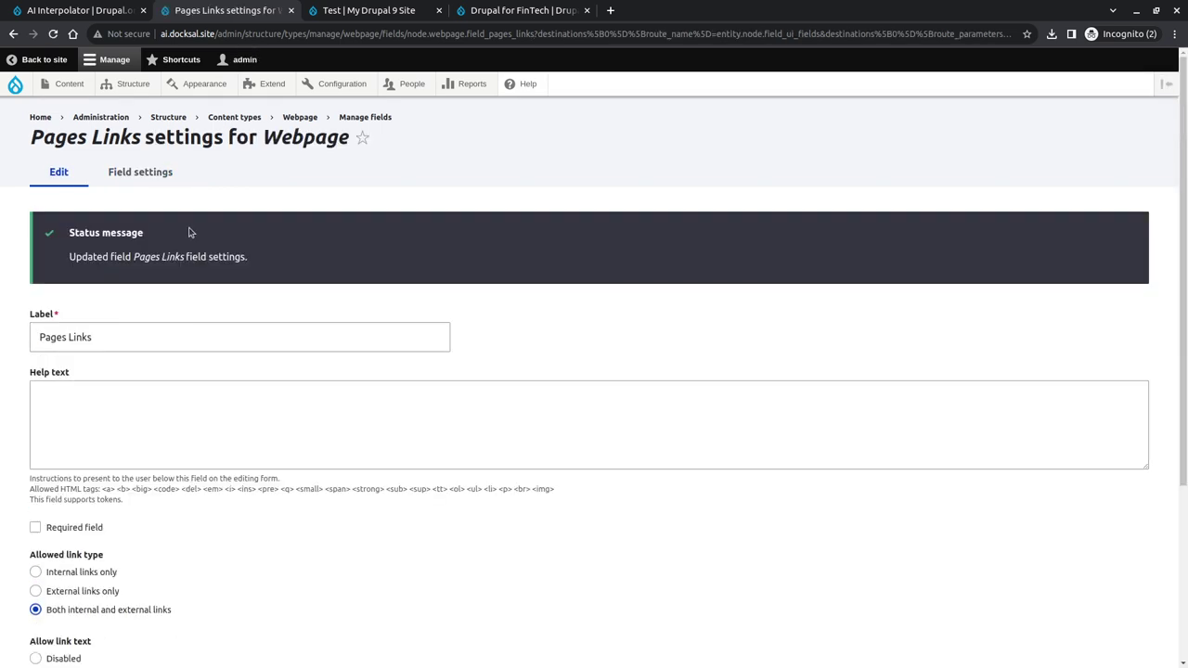
# - Set the Pages Links field's allowed number of values to Unlimited and save the field settings
pyautogui.click(140, 172)
pyautogui.click(66, 269)
pyautogui.click(89, 303)
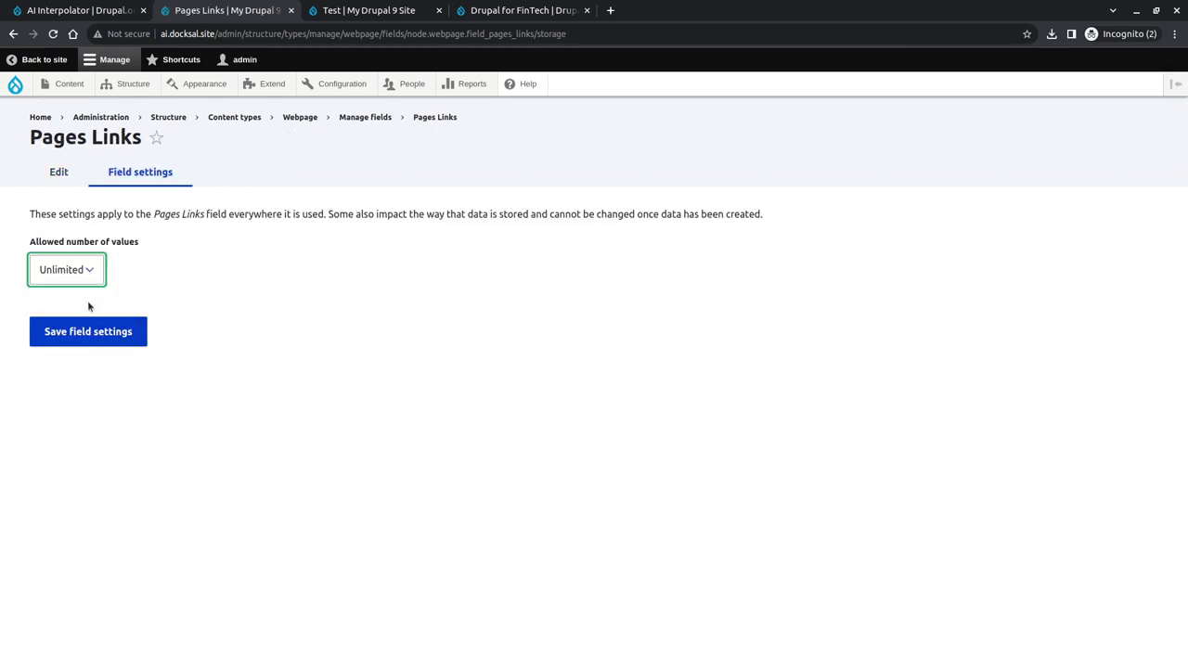
pyautogui.click(100, 332)
pyautogui.click(956, 445)
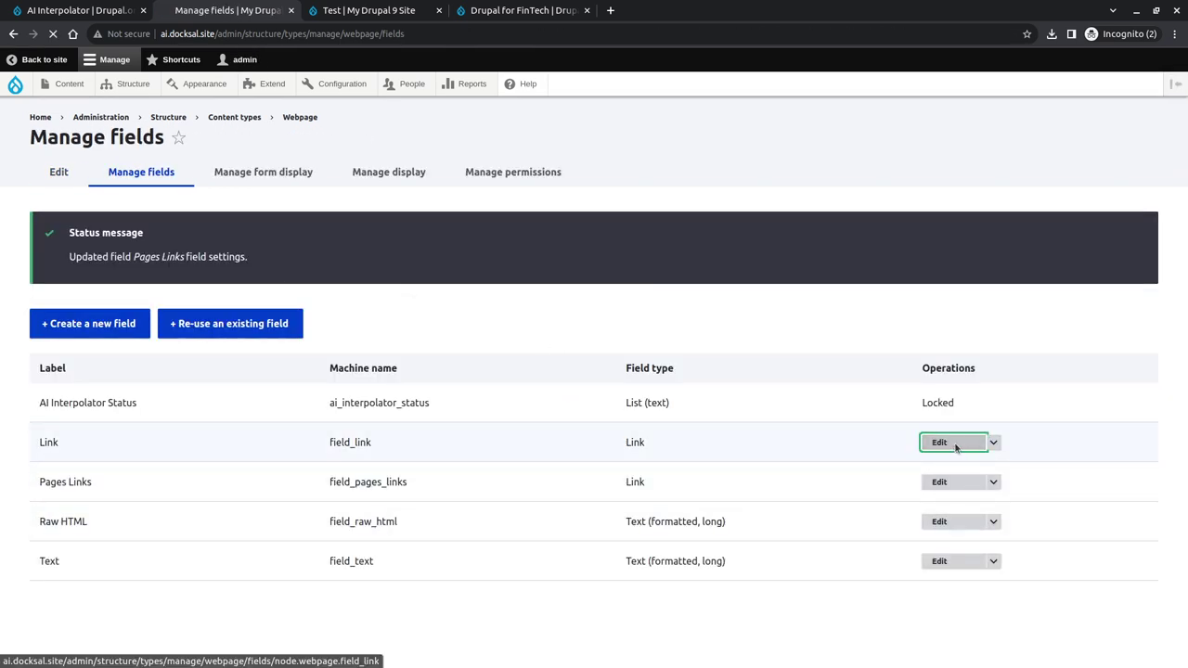
pyautogui.scroll(-1, 300, 422)
pyautogui.hotkey('alt', 'Left')
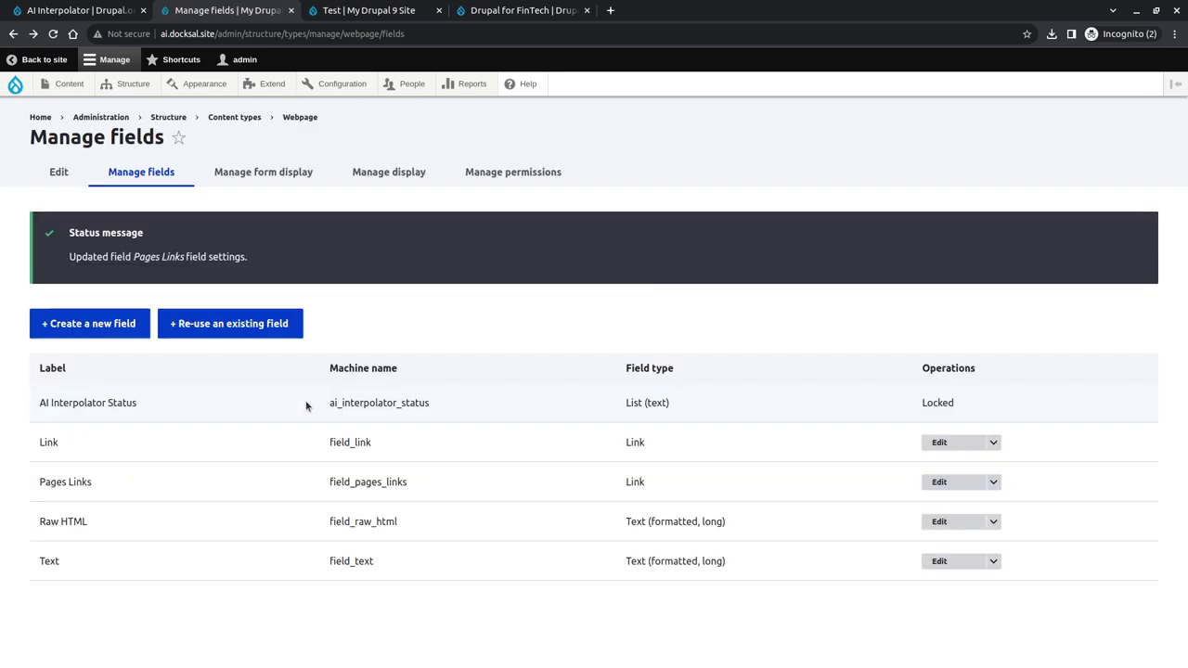
# - Open the Pages Links field's settings, enable AI Interpolator and check which interpolator rules are offered
pyautogui.click(956, 482)
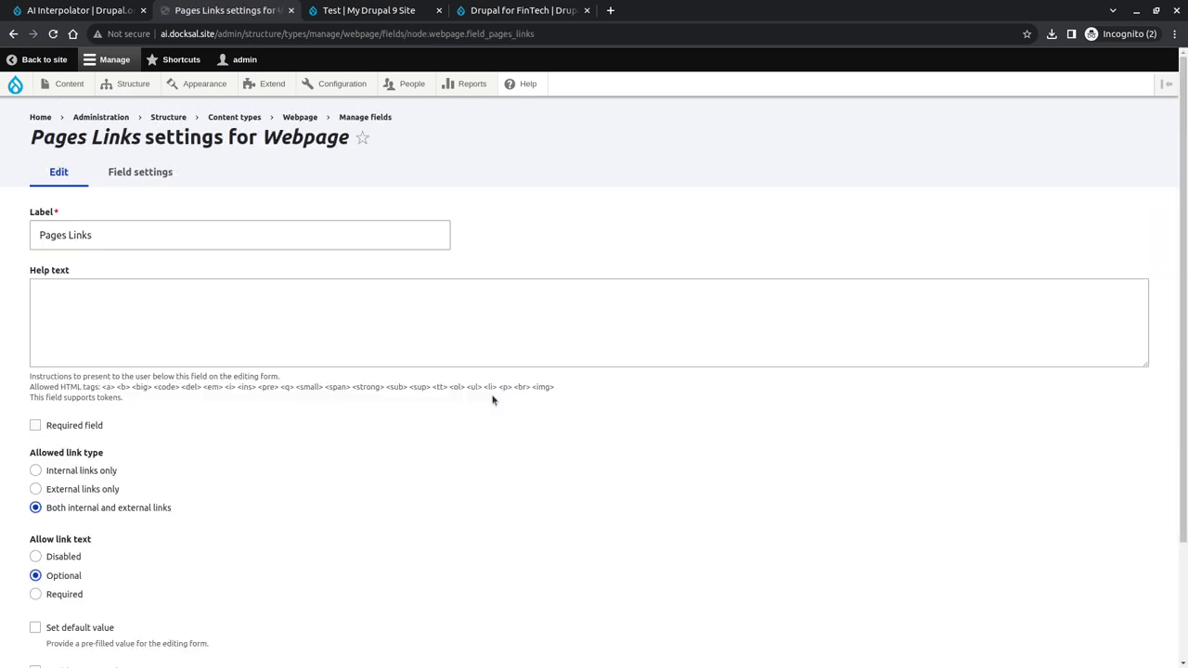
pyautogui.scroll(-2, 473, 403)
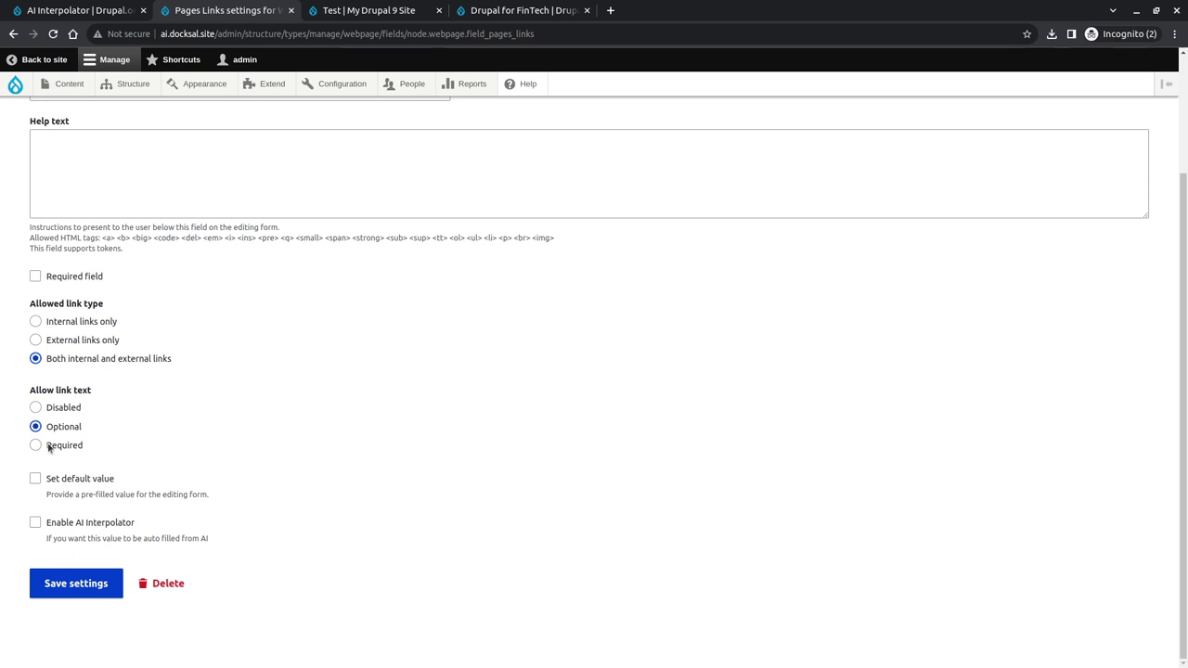
pyautogui.click(67, 526)
pyautogui.scroll(-3, 186, 399)
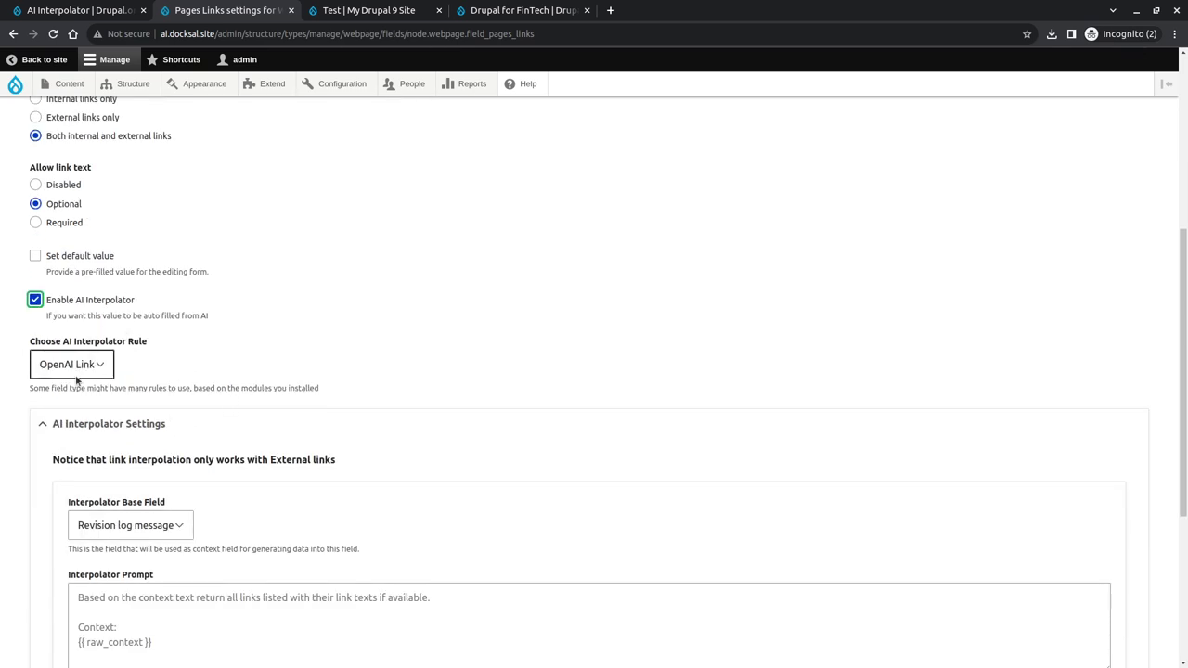
pyautogui.click(76, 370)
pyautogui.click(79, 371)
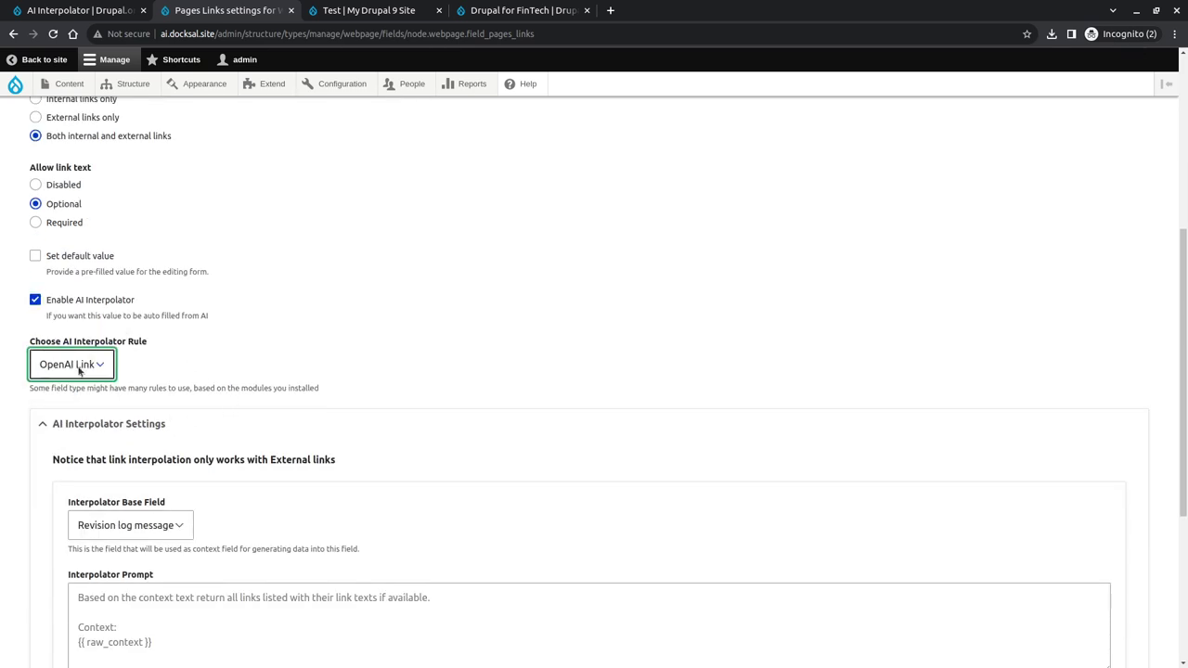
pyautogui.click(79, 371)
pyautogui.click(219, 364)
pyautogui.scroll(-1, 219, 364)
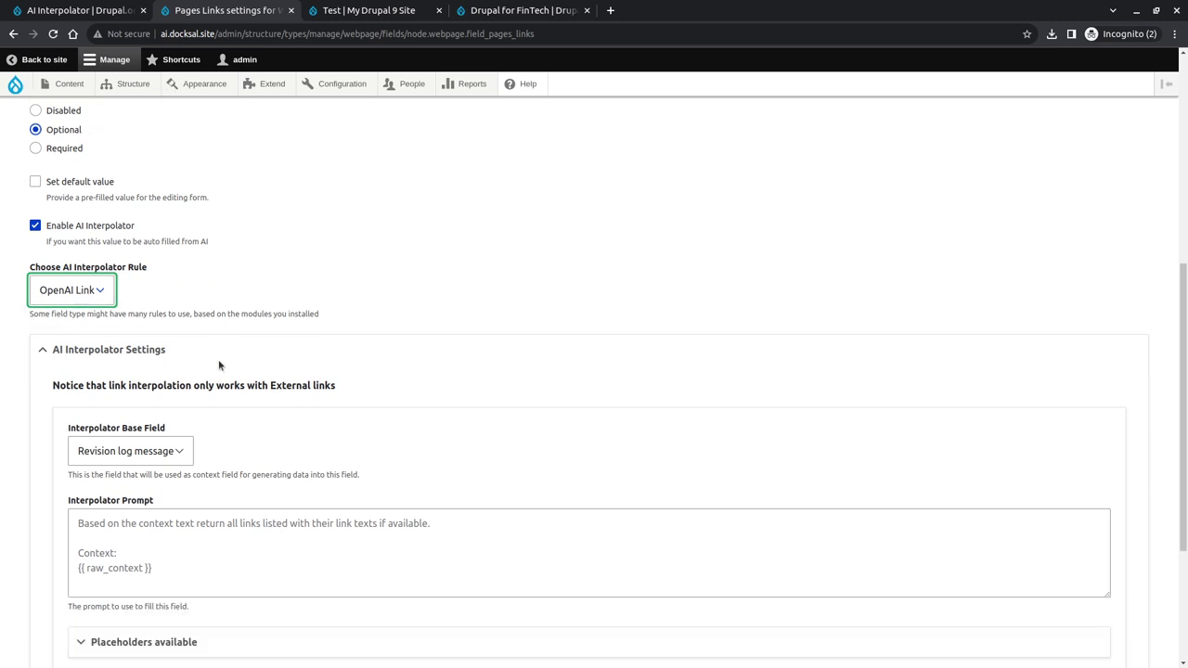
# - Open the site's module list in a new tab and look for an "extract" module among the AI Interpolator modules
pyautogui.keyDown('ctrl'); pyautogui.keyDown('shift'); pyautogui.click(272, 83); pyautogui.keyUp('shift'); pyautogui.keyUp('ctrl')
pyautogui.scroll(-3, 354, 382)
pyautogui.hotkey('ctrl', 'f')
pyautogui.write('extract')
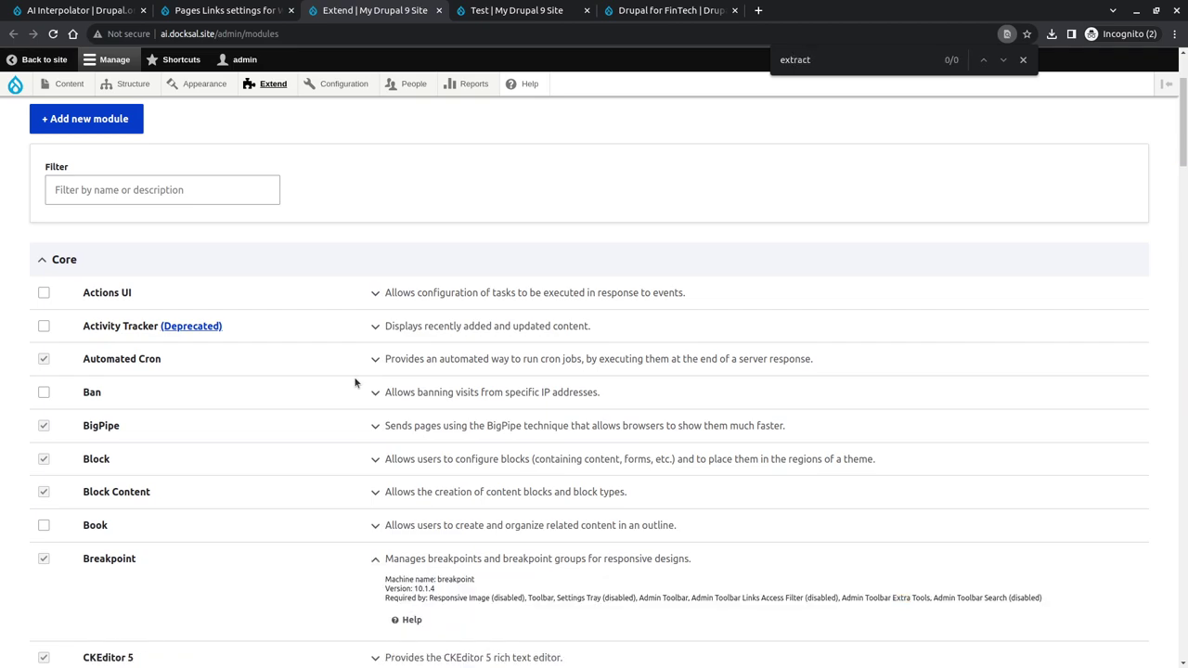
pyautogui.scroll(-20, 354, 383)
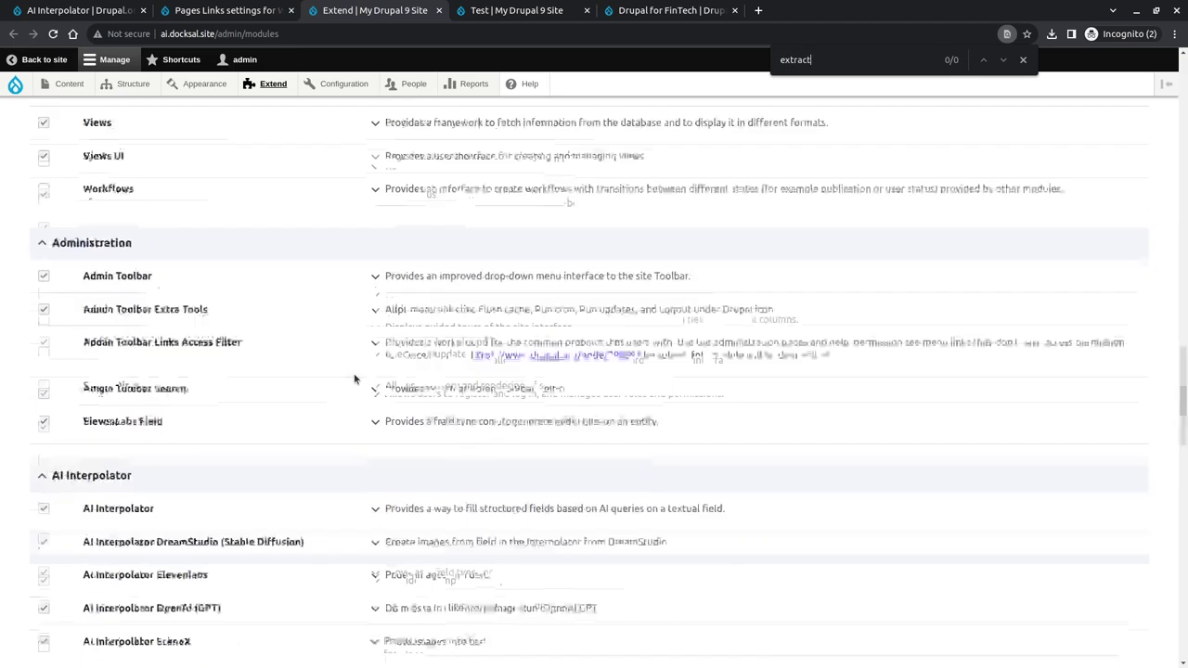
pyautogui.scroll(10, 354, 379)
pyautogui.scroll(2, 354, 376)
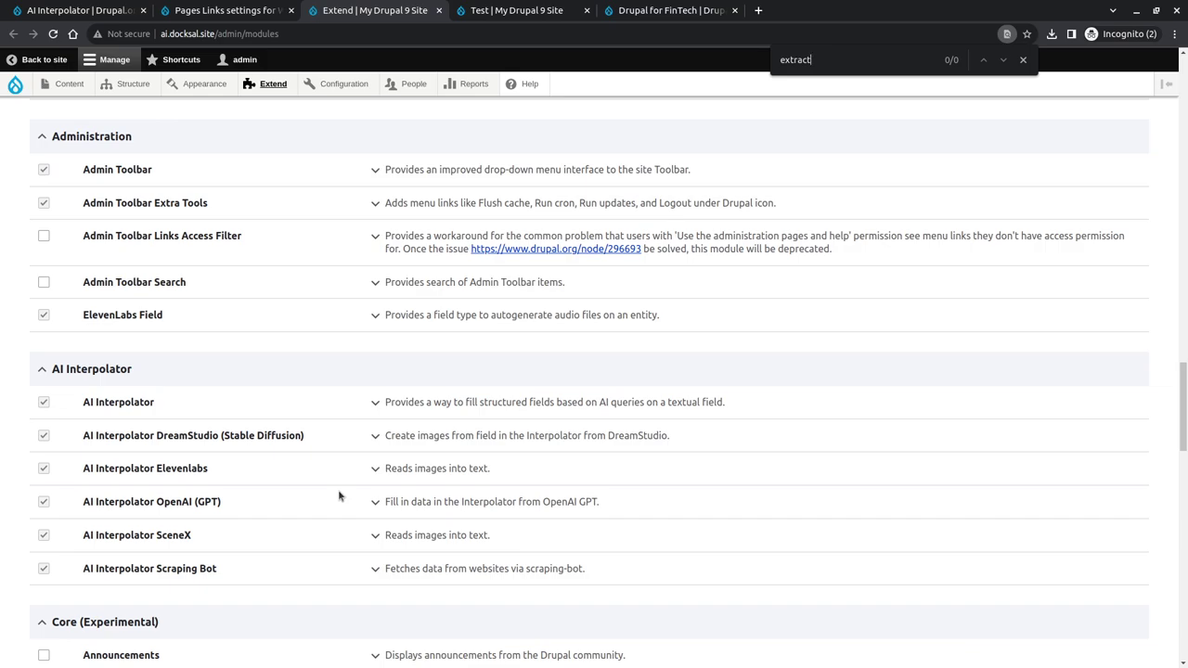
# - Switch to the terminal and exit the Docker container's shell
pyautogui.hotkey('alt', 'Tab')
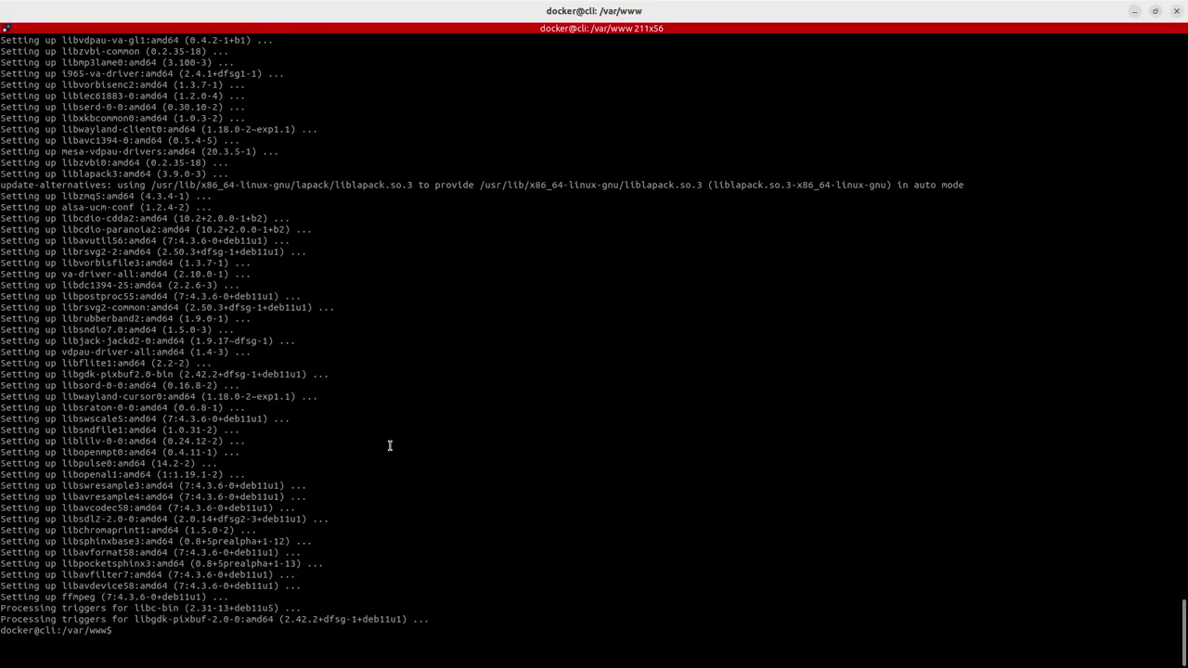
pyautogui.write('exit')
pyautogui.press('Return')
# - Try to install the extractor module with fin composer require 'drupal/ai_interpolator_extractor:^1.0@alpha'
pyautogui.write('fin bash cli')
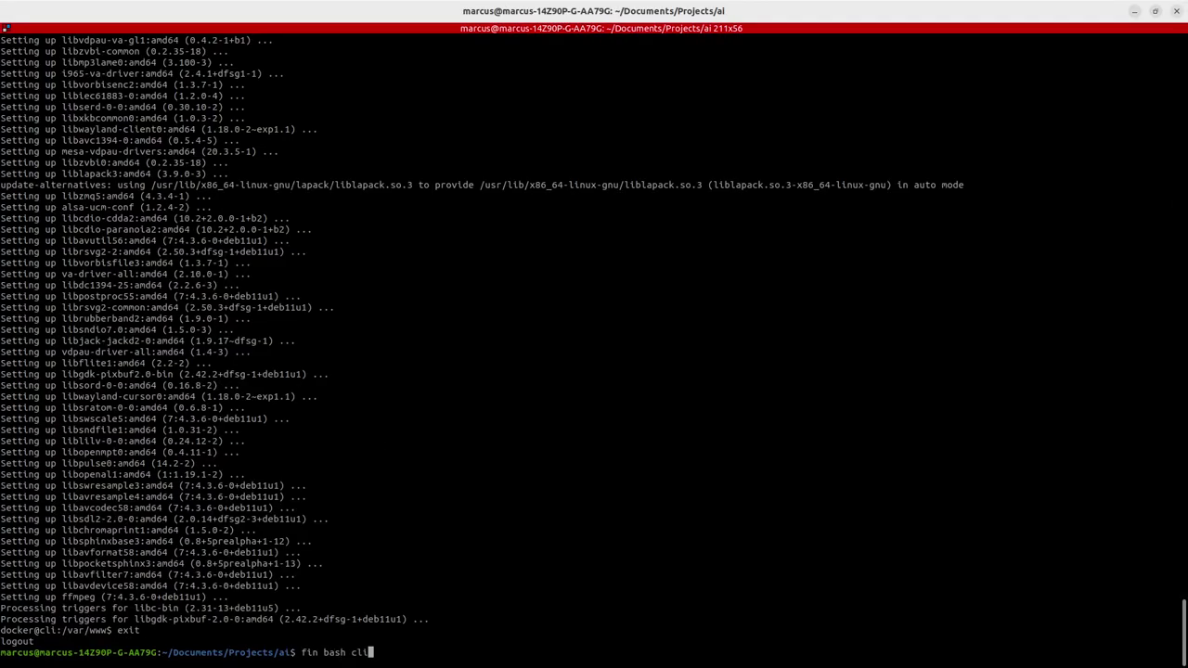
pyautogui.press('Up')
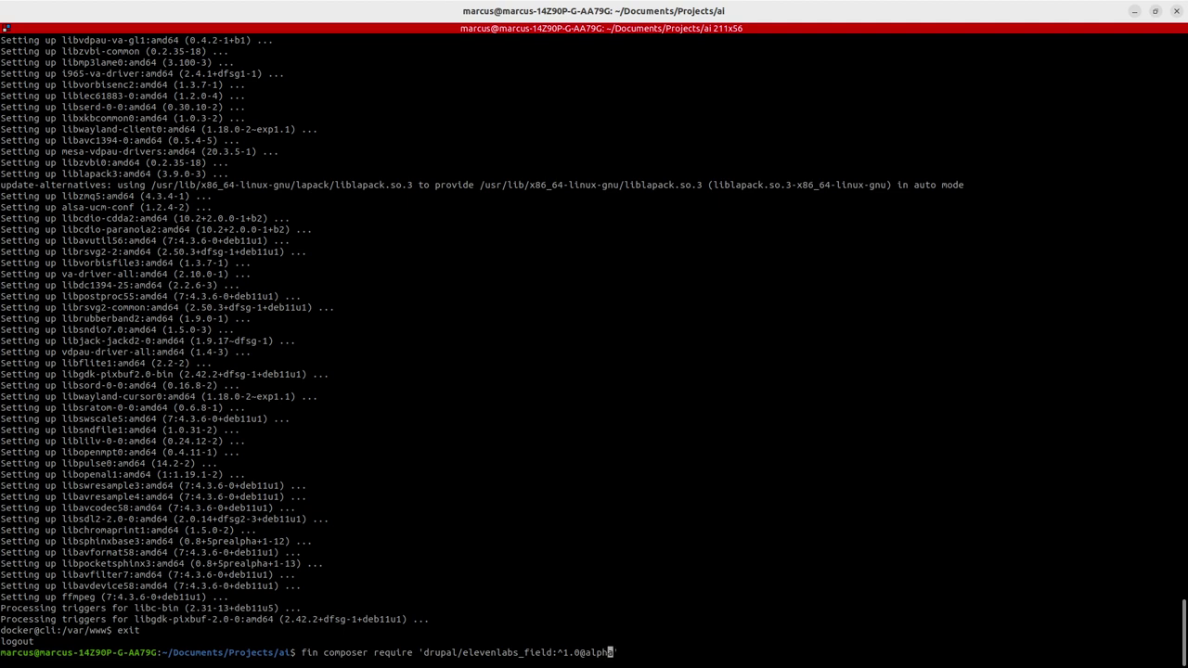
pyautogui.press('Up')
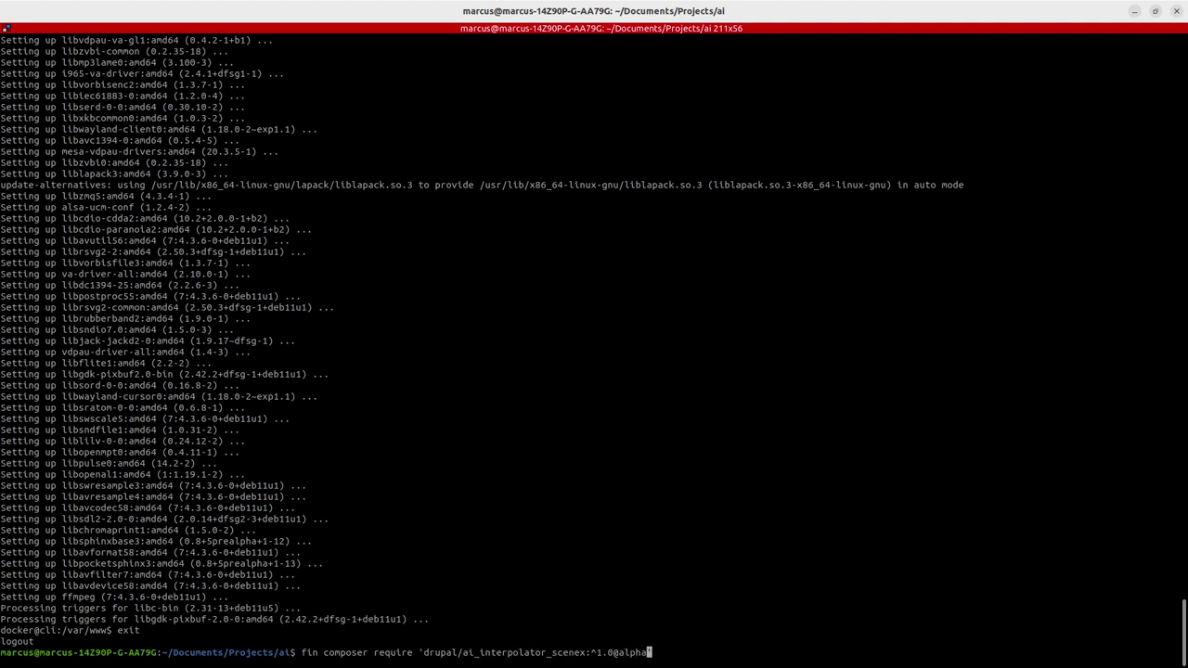
pyautogui.press('BackSpace')
pyautogui.press('BackSpace')
pyautogui.press('BackSpace')
pyautogui.press('BackSpace')
pyautogui.press('BackSpace')
pyautogui.press('BackSpace')
pyautogui.write('extractor')
pyautogui.press('Return')
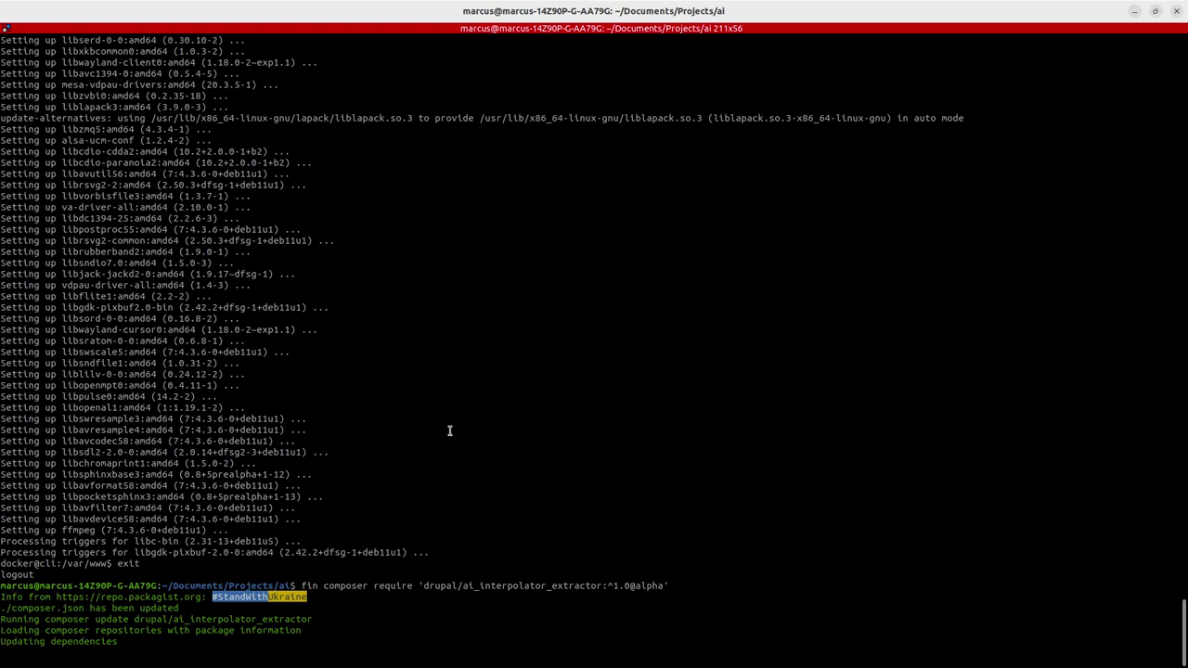
# - Try the extractor install again with the exact version, using fin composer require 'drupal/ai_interpolator_extractor:1.0.0-alpha2'
pyautogui.write('fin')
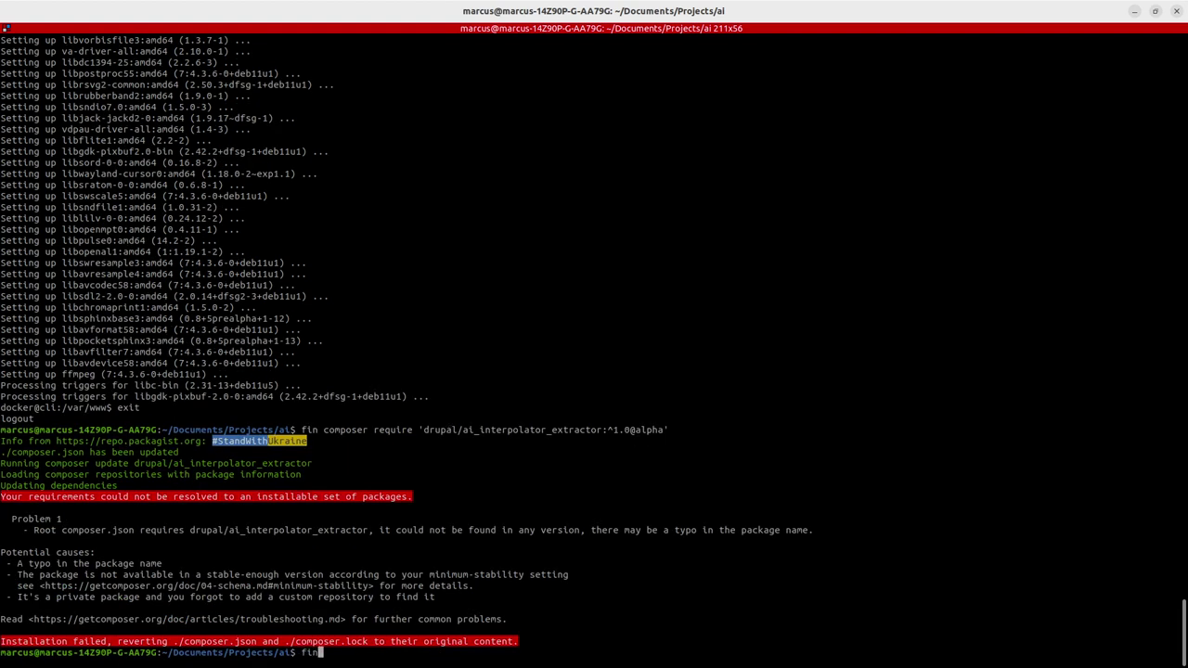
pyautogui.press('BackSpace')
pyautogui.press('BackSpace')
pyautogui.press('Up')
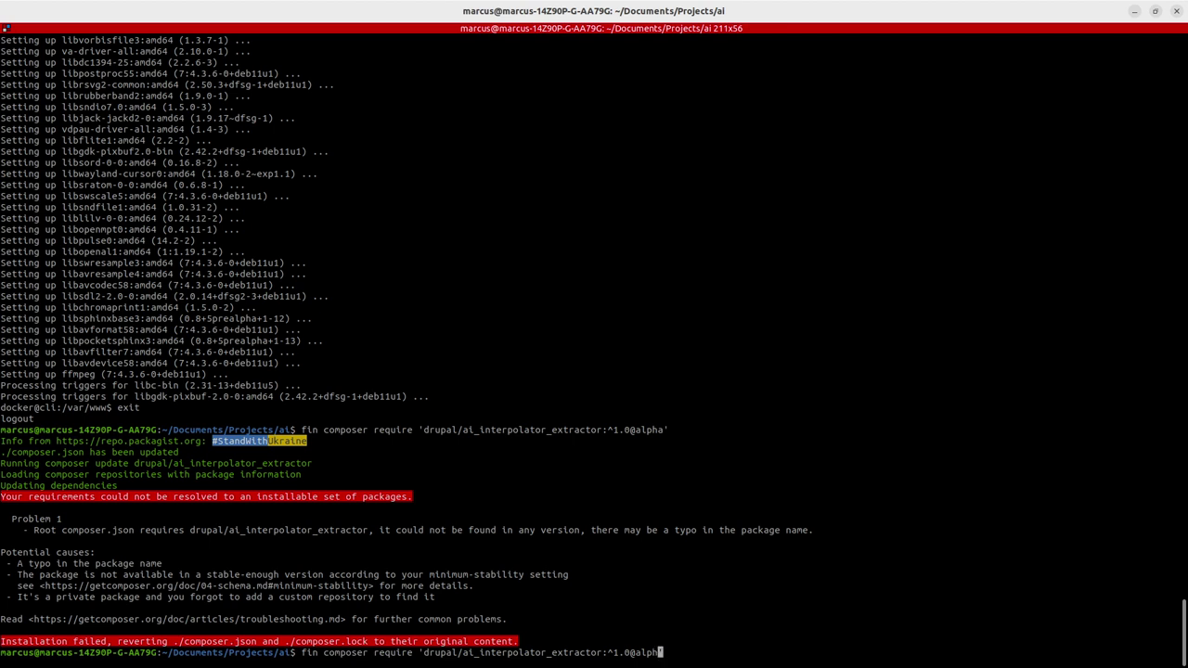
pyautogui.press('BackSpace')
pyautogui.press('BackSpace')
pyautogui.press('BackSpace')
pyautogui.press('BackSpace')
pyautogui.press('BackSpace')
pyautogui.press('BackSpace')
pyautogui.write('0.0-alphh')
pyautogui.write("2'")
pyautogui.press('Return')
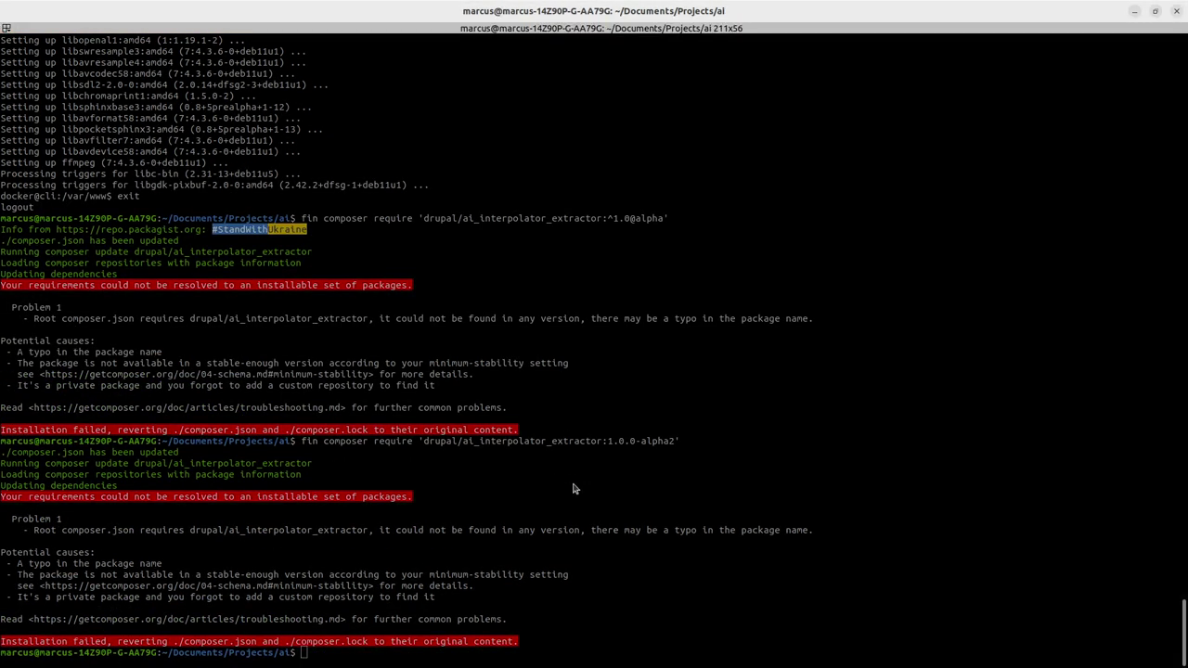
# - Switch to the browser, open the AI Interpolator Extractor project page on drupal.org and check its releases, reloading the page
pyautogui.hotkey('alt', 'Tab')
pyautogui.hotkey('ctrl', '1')
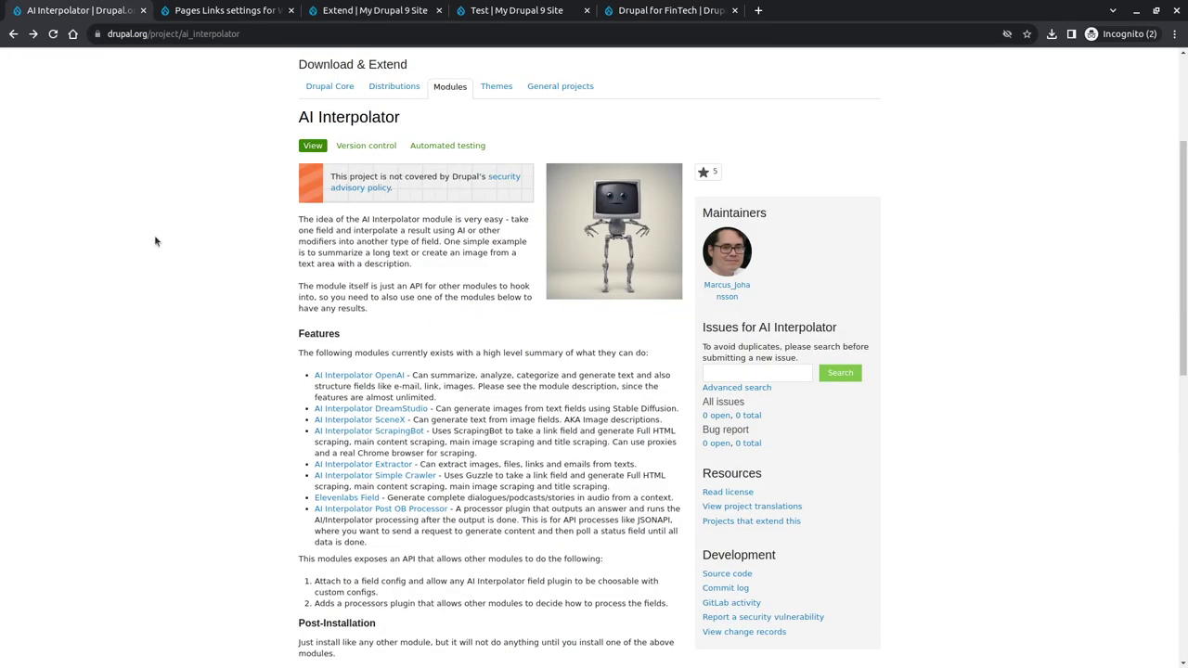
pyautogui.click(367, 465)
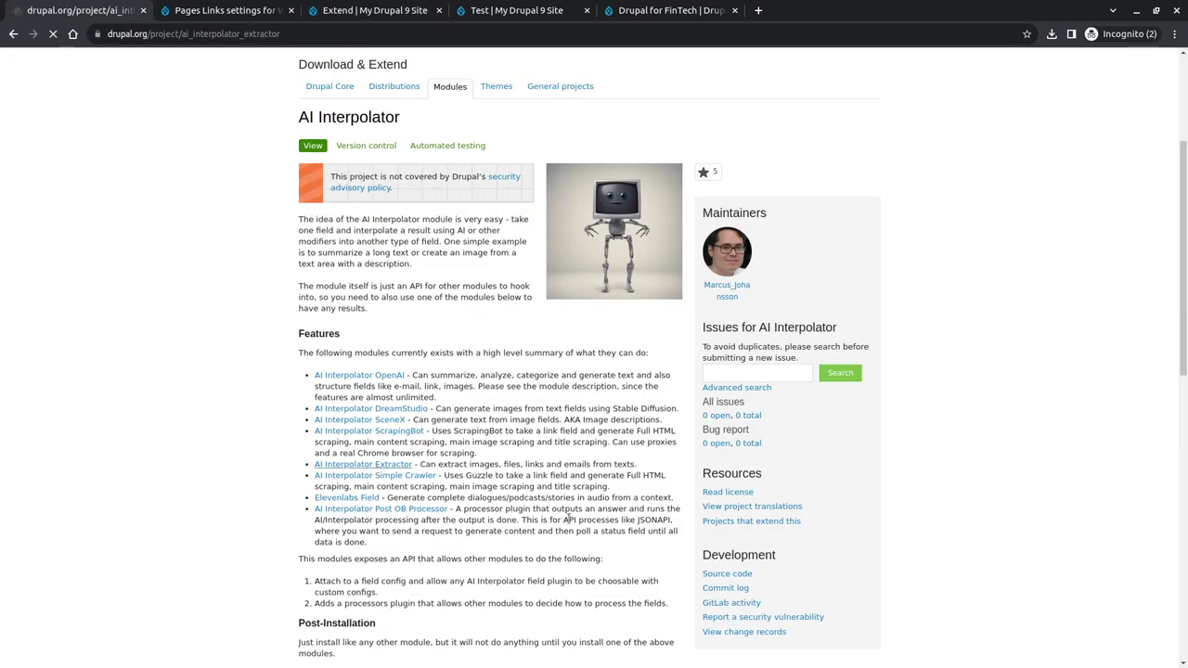
pyautogui.scroll(-2, 569, 516)
pyautogui.scroll(2, 569, 516)
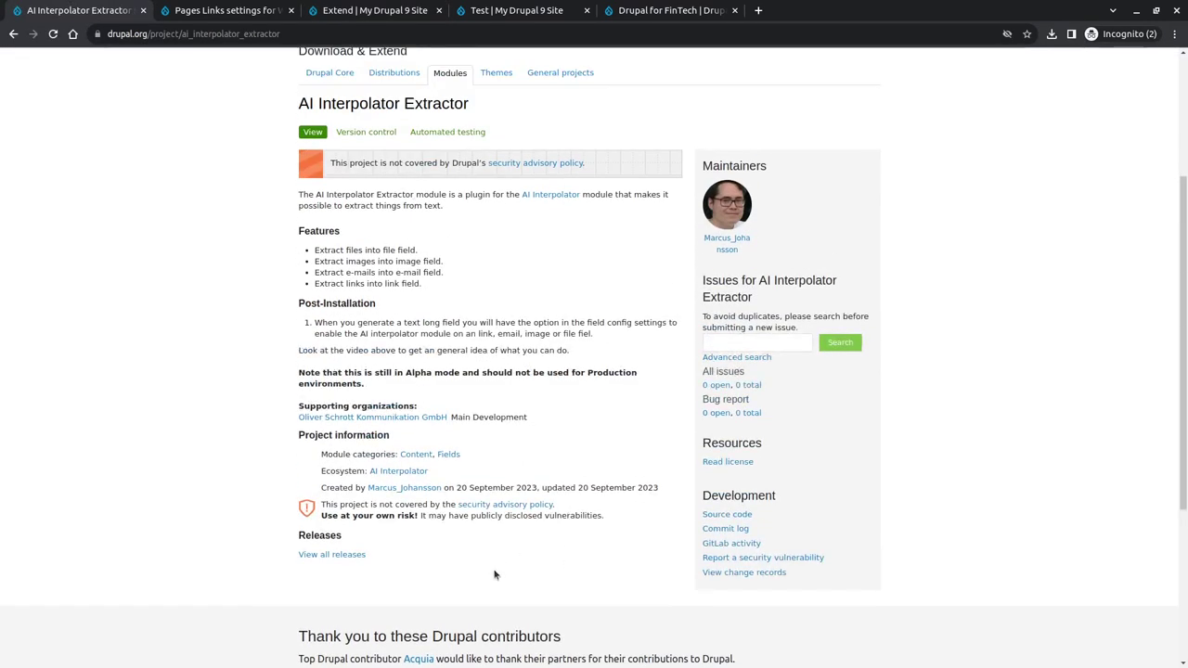
pyautogui.scroll(1, 427, 620)
pyautogui.scroll(-1, 429, 617)
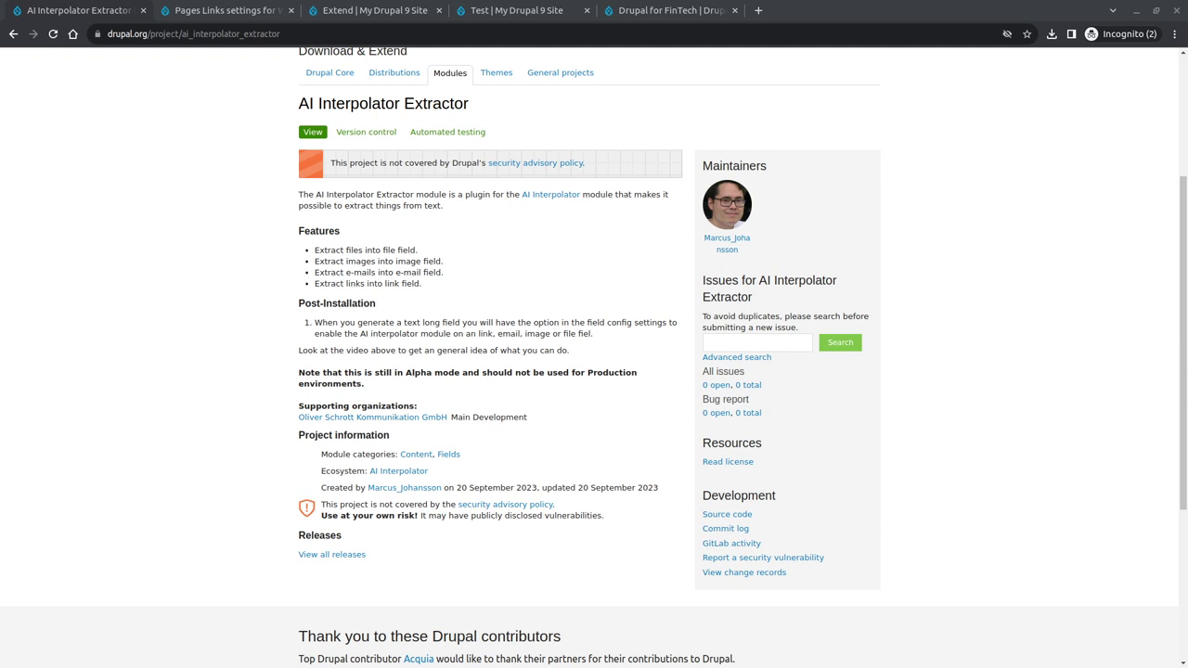
pyautogui.press('F5')
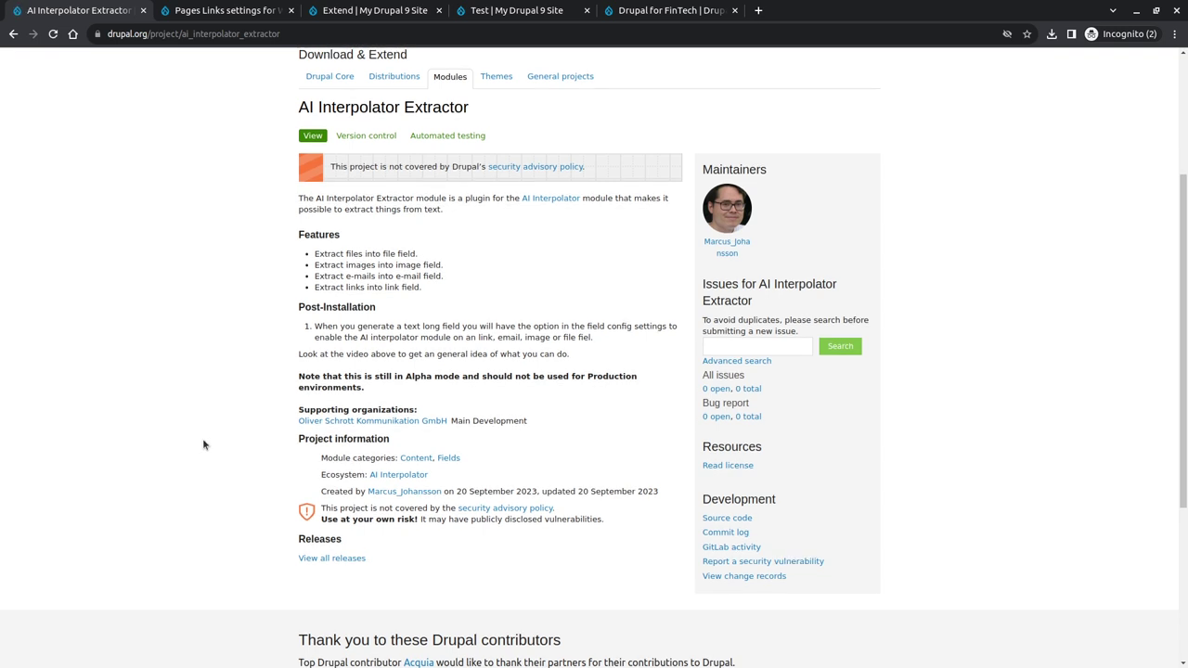
# - Switch to the terminal and try the extractor install with fin composer require 'drupal/ai_interpolator_extractor:1.0.0-alpha1'
pyautogui.hotkey('alt', 'Tab')
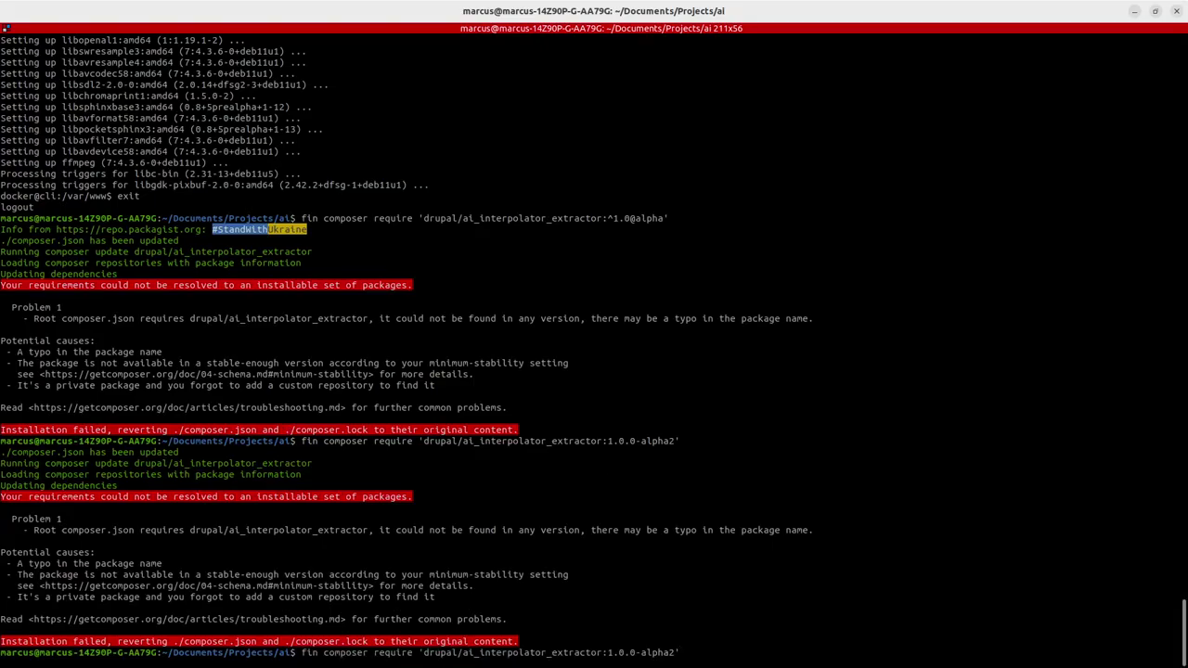
pyautogui.press('Left')
pyautogui.press('BackSpace')
pyautogui.write('1')
pyautogui.press('Return')
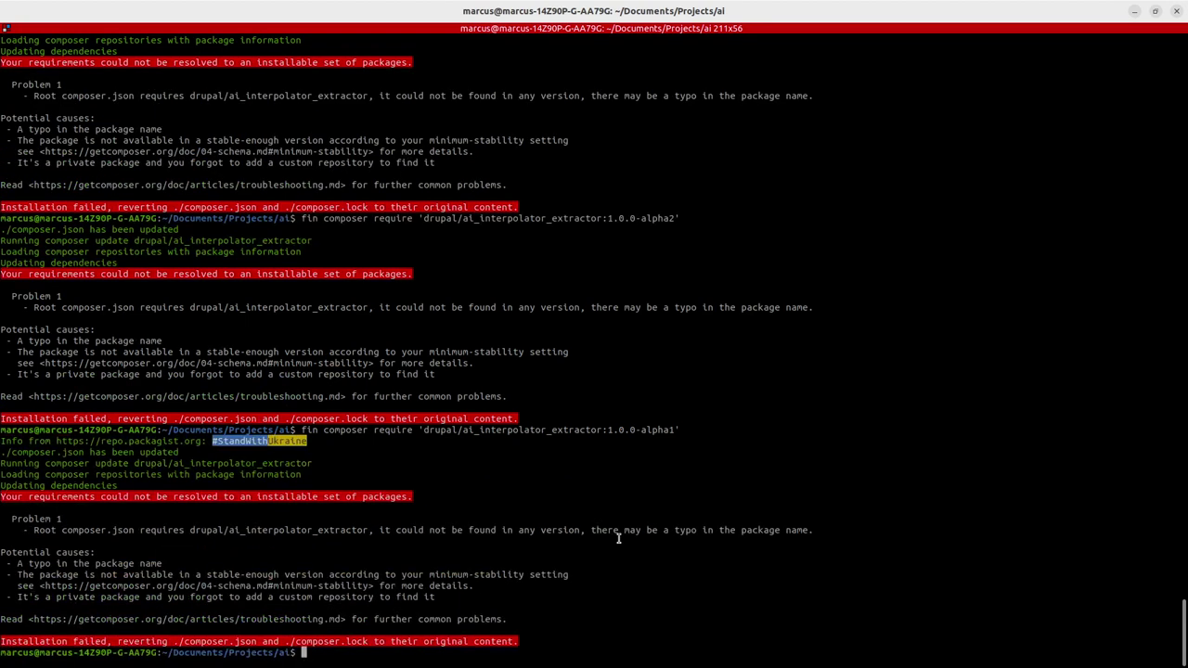
# - Recheck the module's releases on its project page in the browser and rerun the 1.0.0-alpha1 extractor install in the terminal
pyautogui.press('Up')
pyautogui.hotkey('alt', 'Tab')
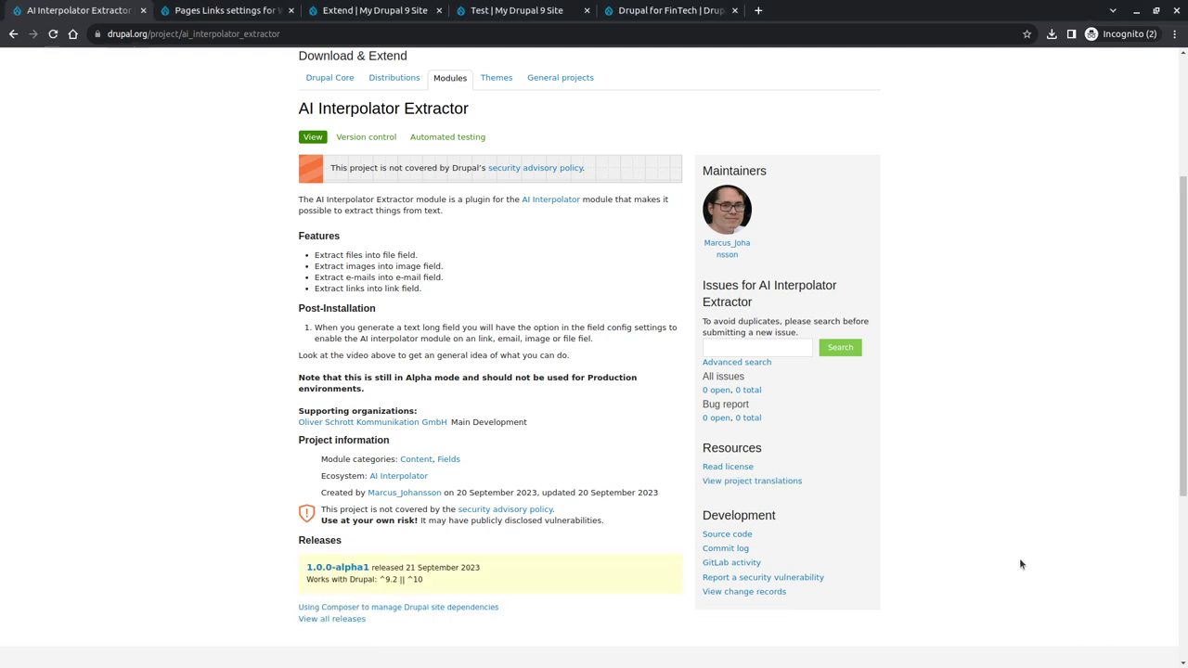
pyautogui.hotkey('alt', 'Tab')
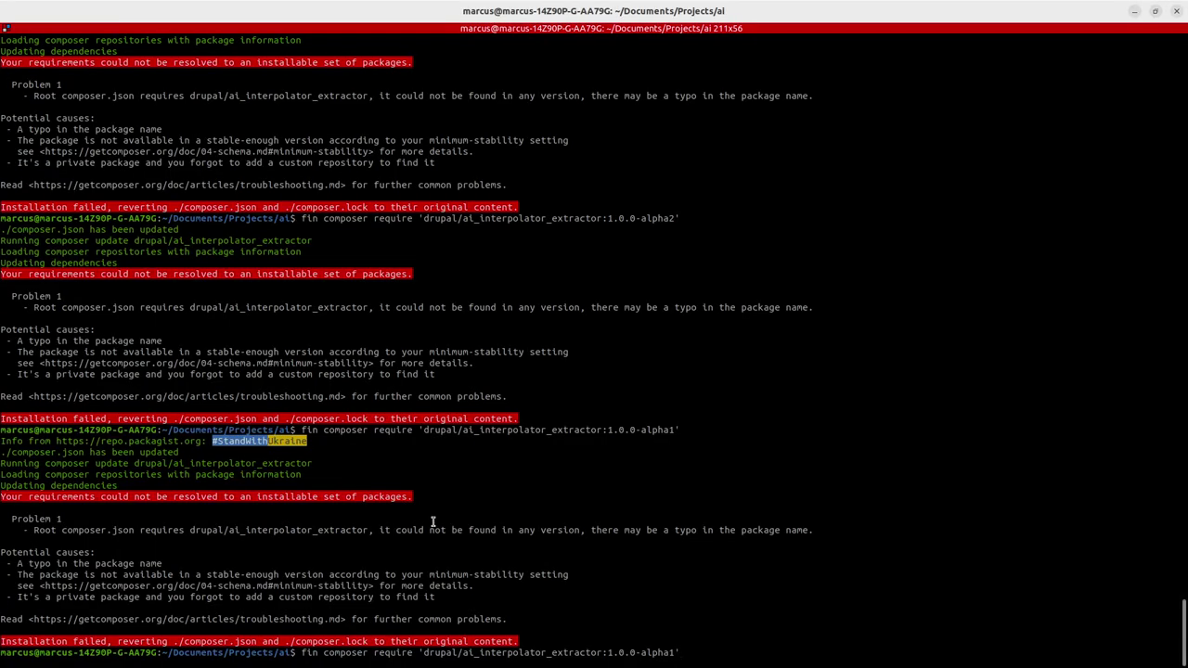
pyautogui.press('Return')
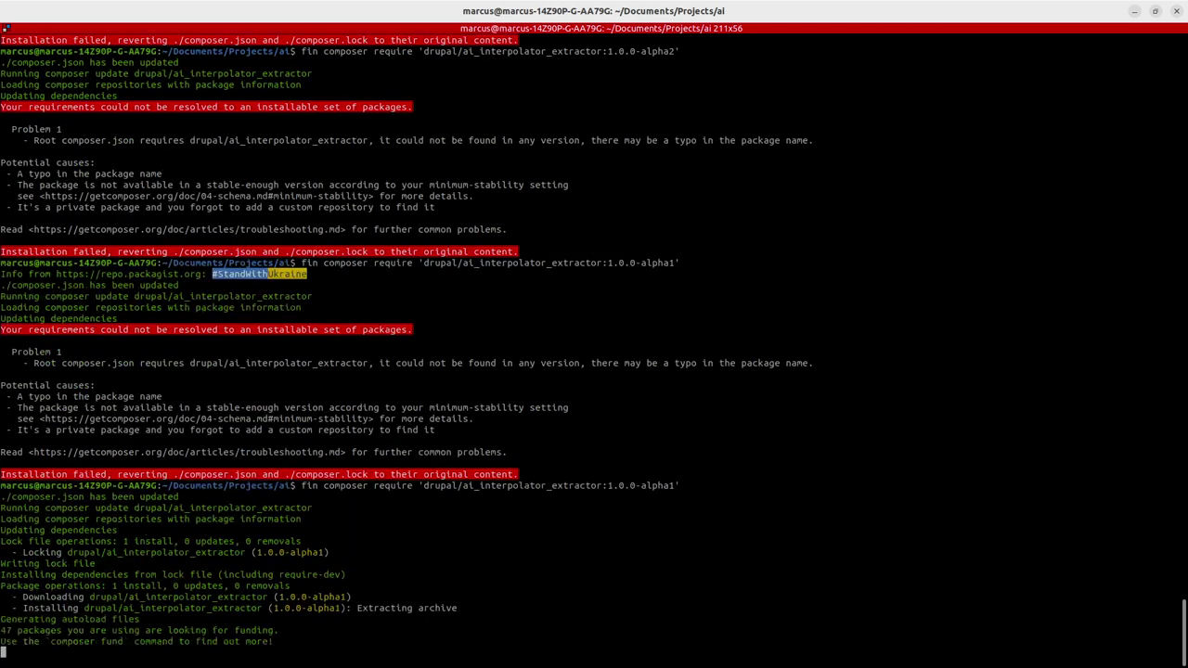
# - Switch to the browser and reload the Pages Links field settings and the site's module list
pyautogui.hotkey('alt', 'Tab')
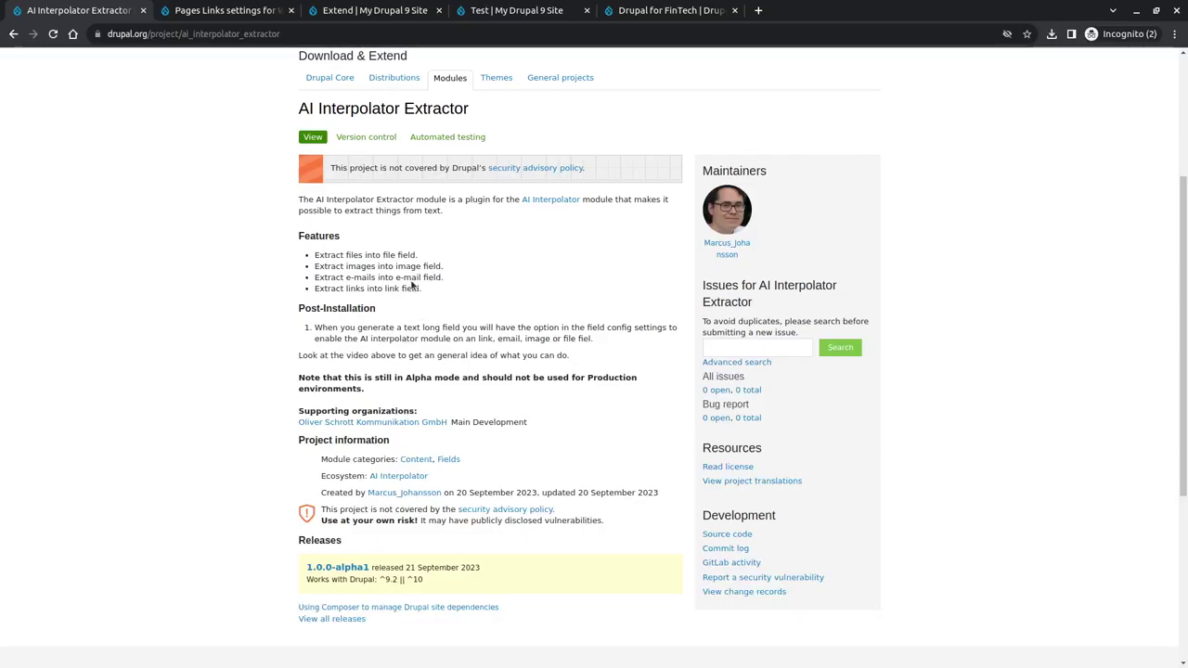
pyautogui.hotkey('ctrl', 'Tab')
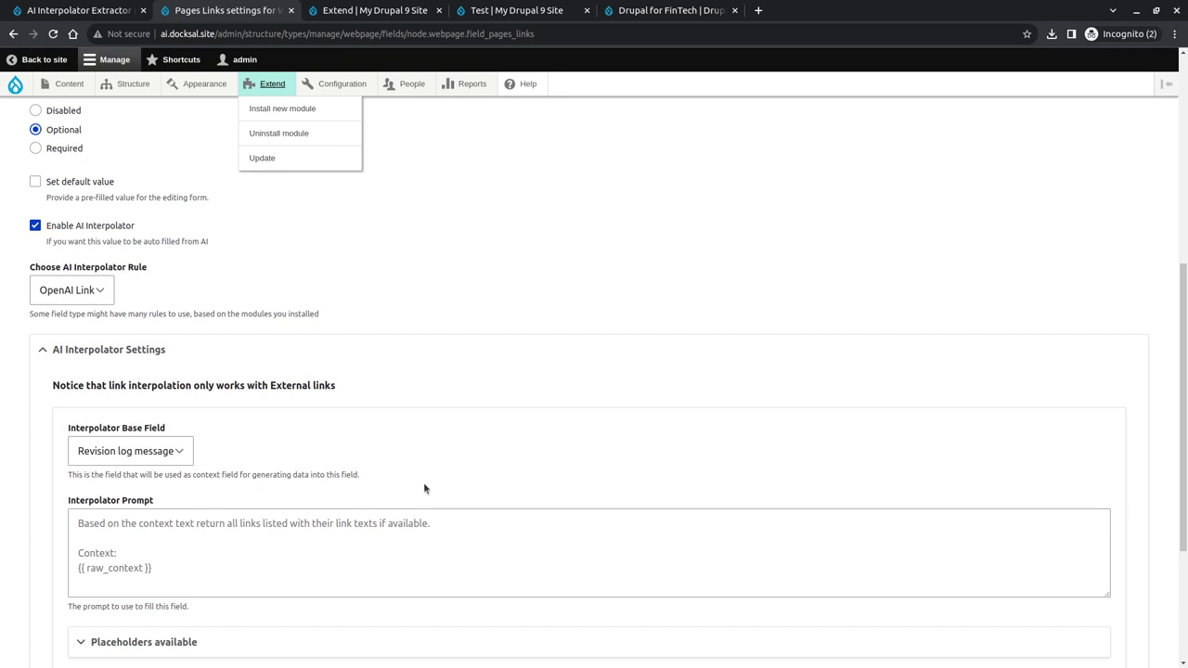
pyautogui.press('F5')
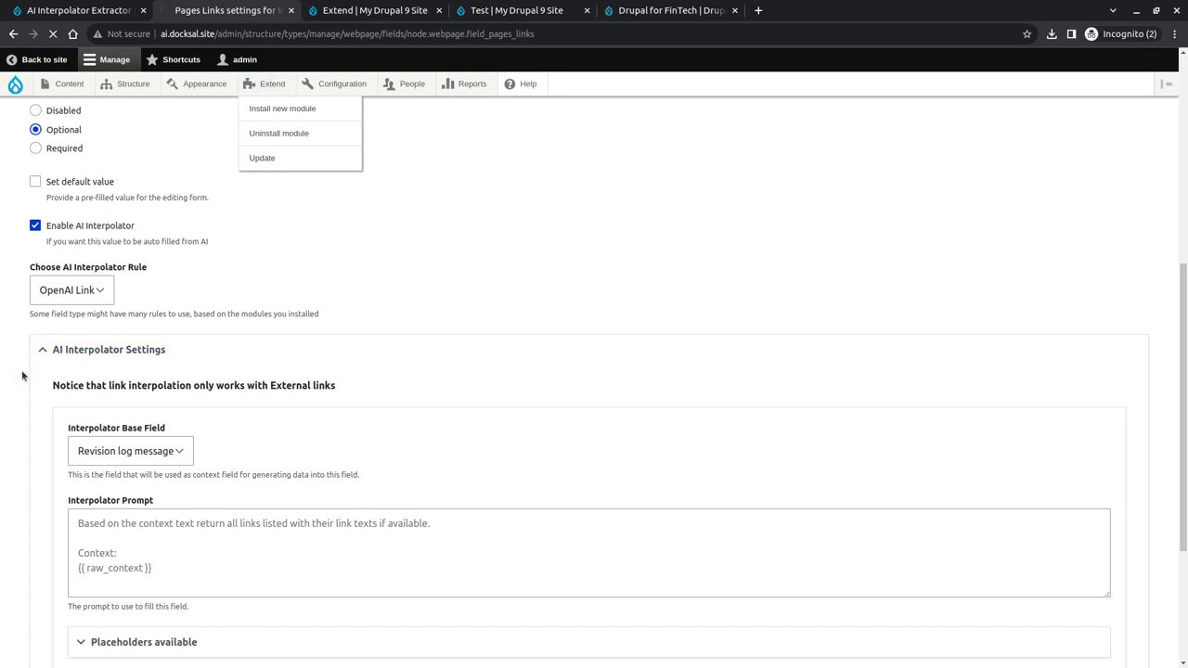
pyautogui.hotkey('ctrl', 'Tab')
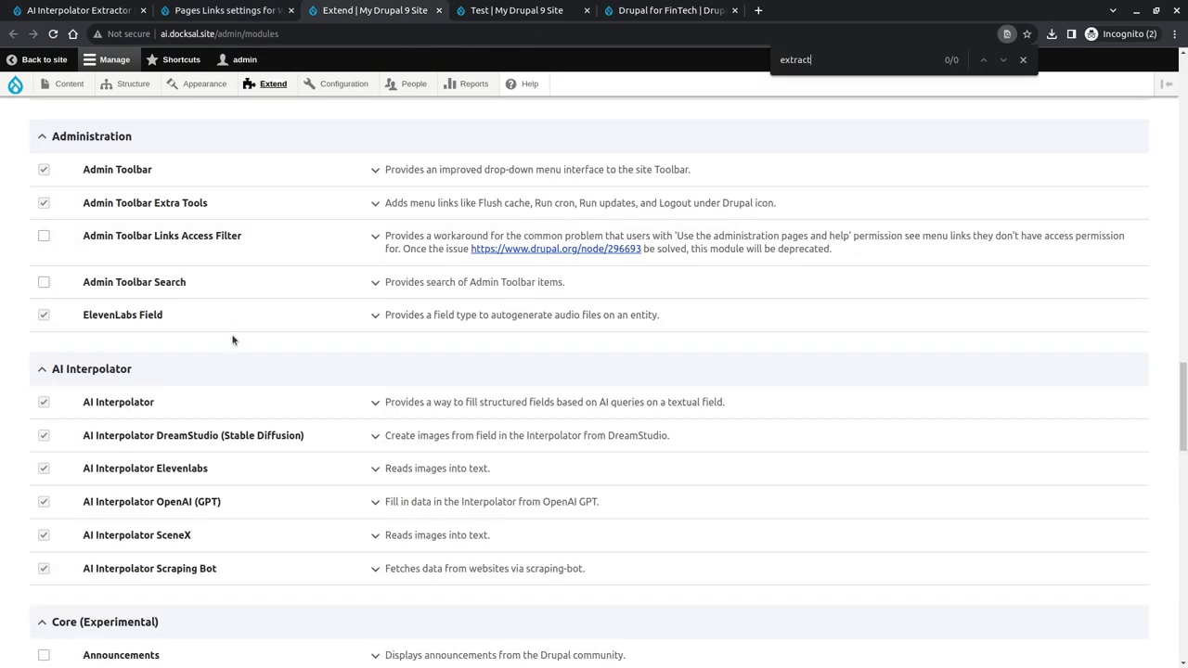
pyautogui.press('F5')
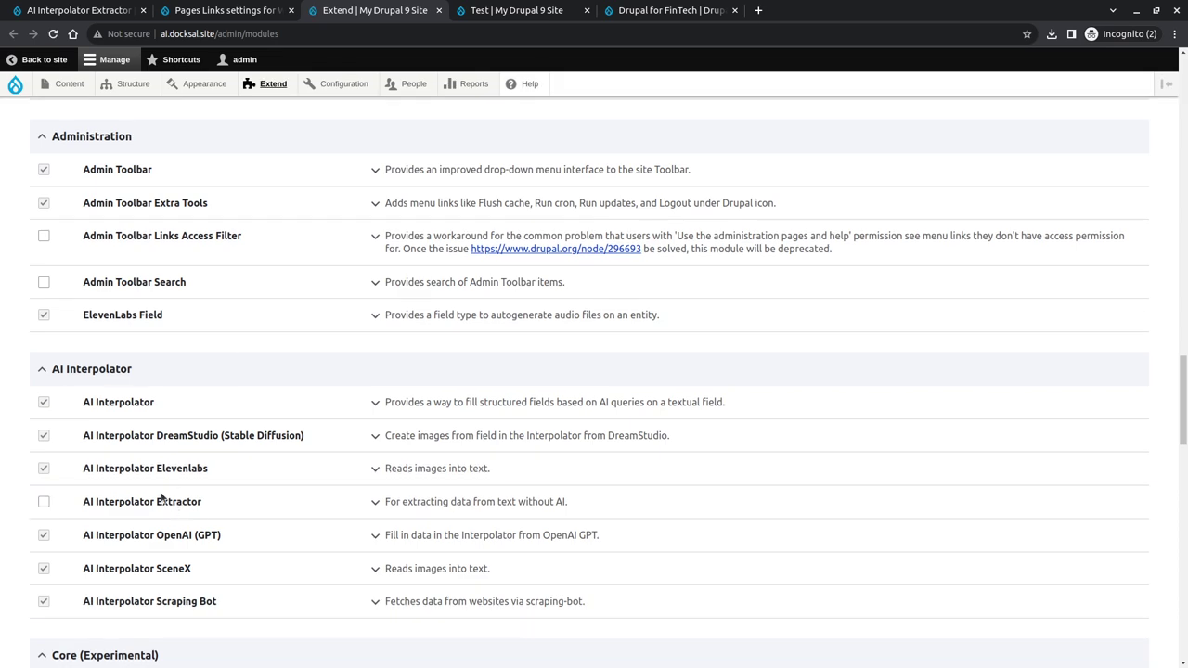
# - Enable the AI Interpolator Extractor module on the Drupal site
pyautogui.click(161, 500)
pyautogui.scroll(-15, 162, 500)
pyautogui.click(56, 583)
# - In the Pages Links field settings, enable AI Interpolator with the Link Extractor rule and Raw HTML as the base field
pyautogui.hotkey('ctrl', 'shift', 'Tab')
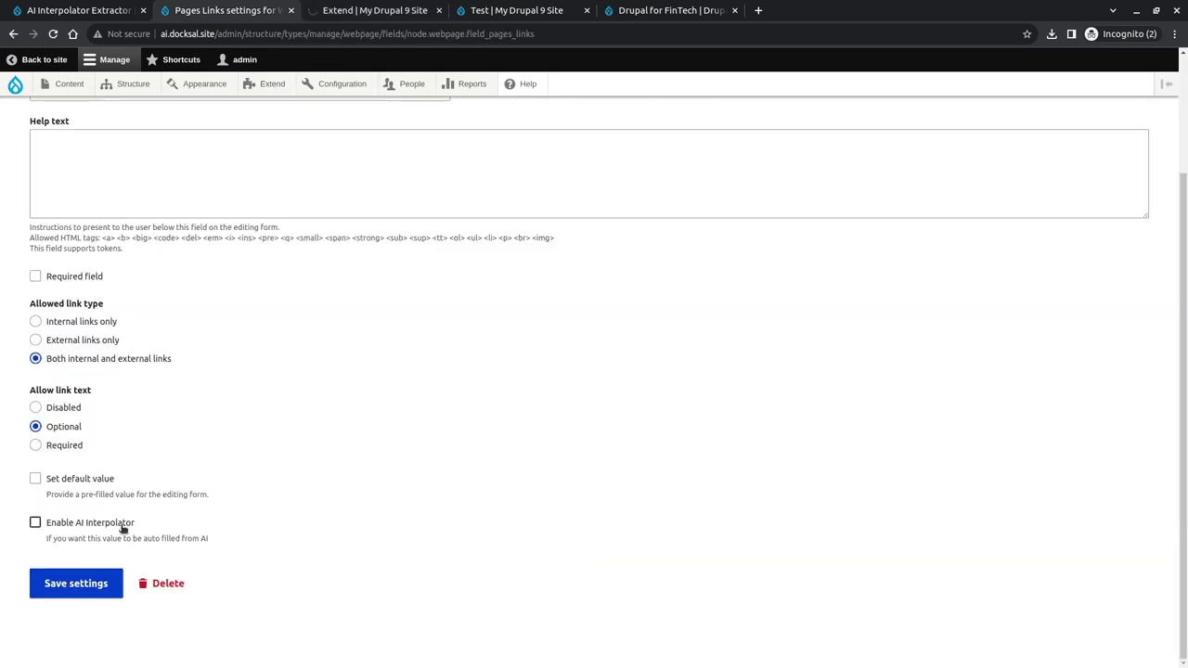
pyautogui.scroll(3, 130, 499)
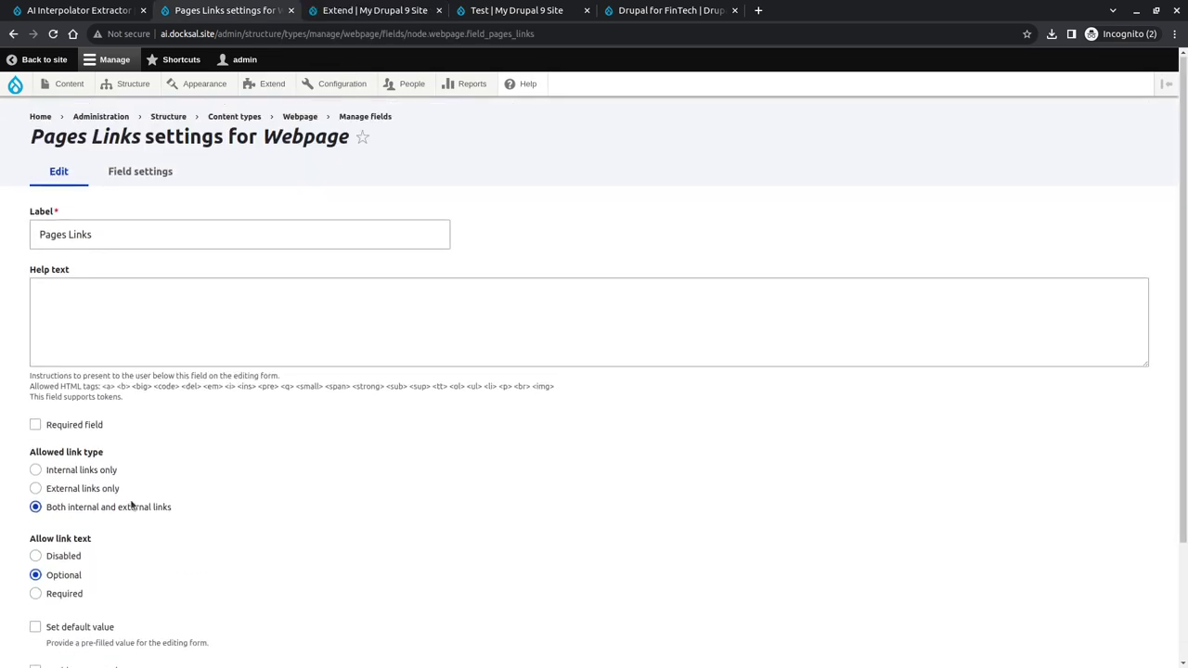
pyautogui.scroll(-2, 134, 502)
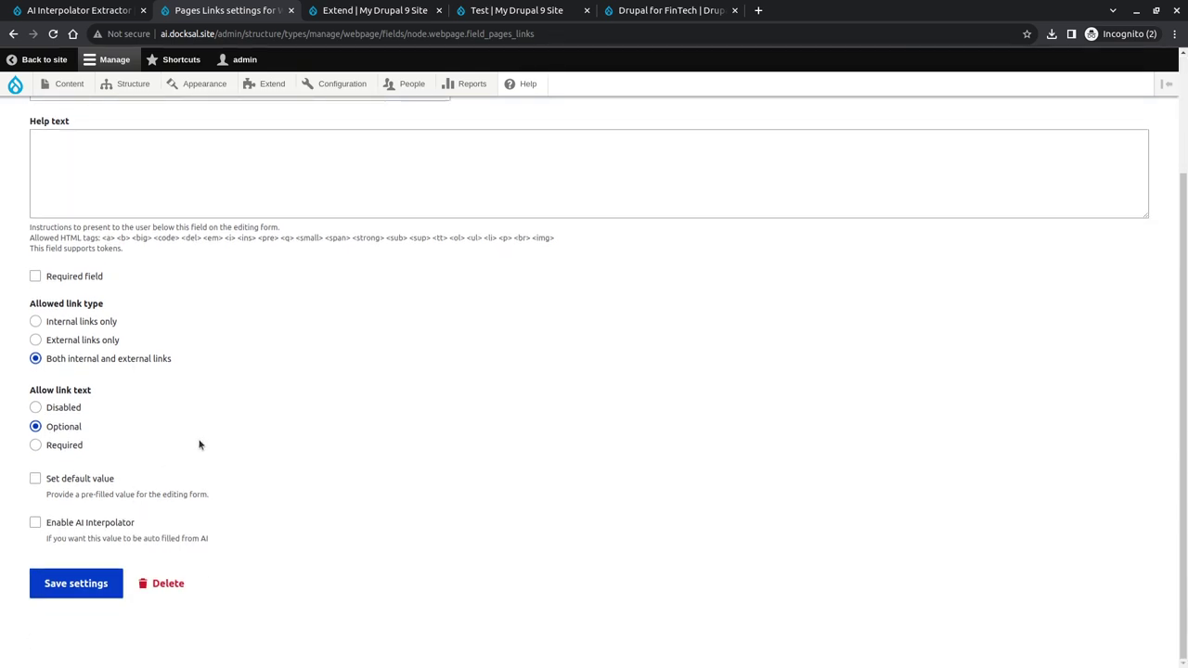
pyautogui.scroll(1, 199, 443)
pyautogui.scroll(-1, 199, 443)
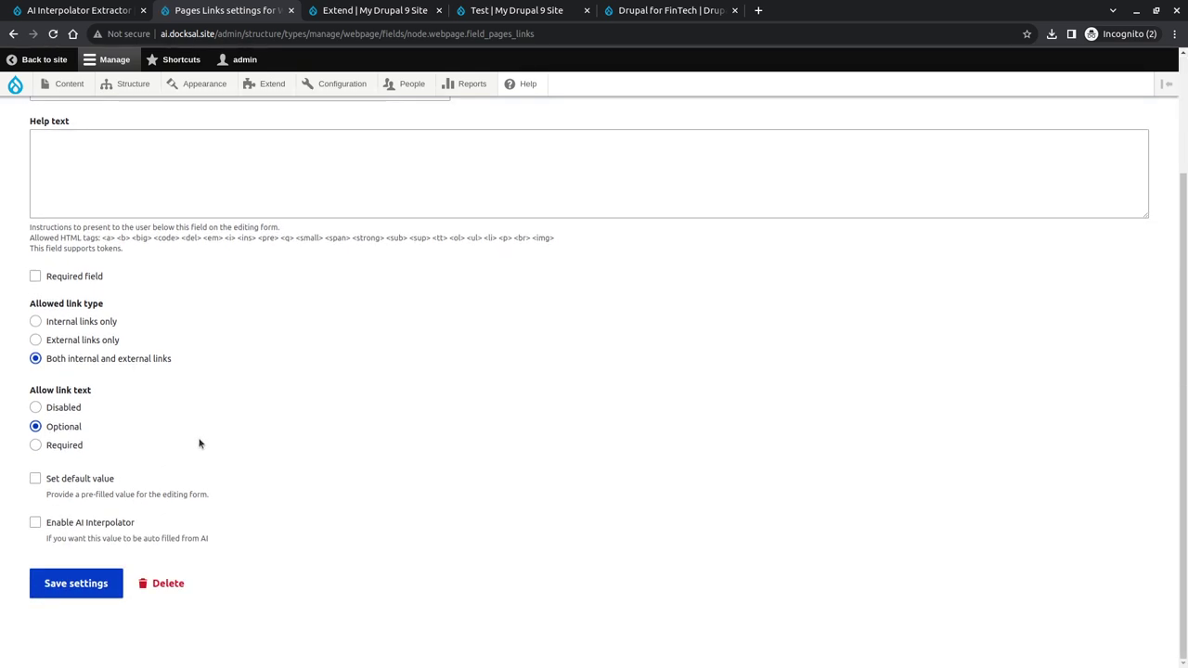
pyautogui.click(137, 523)
pyautogui.scroll(-2, 228, 433)
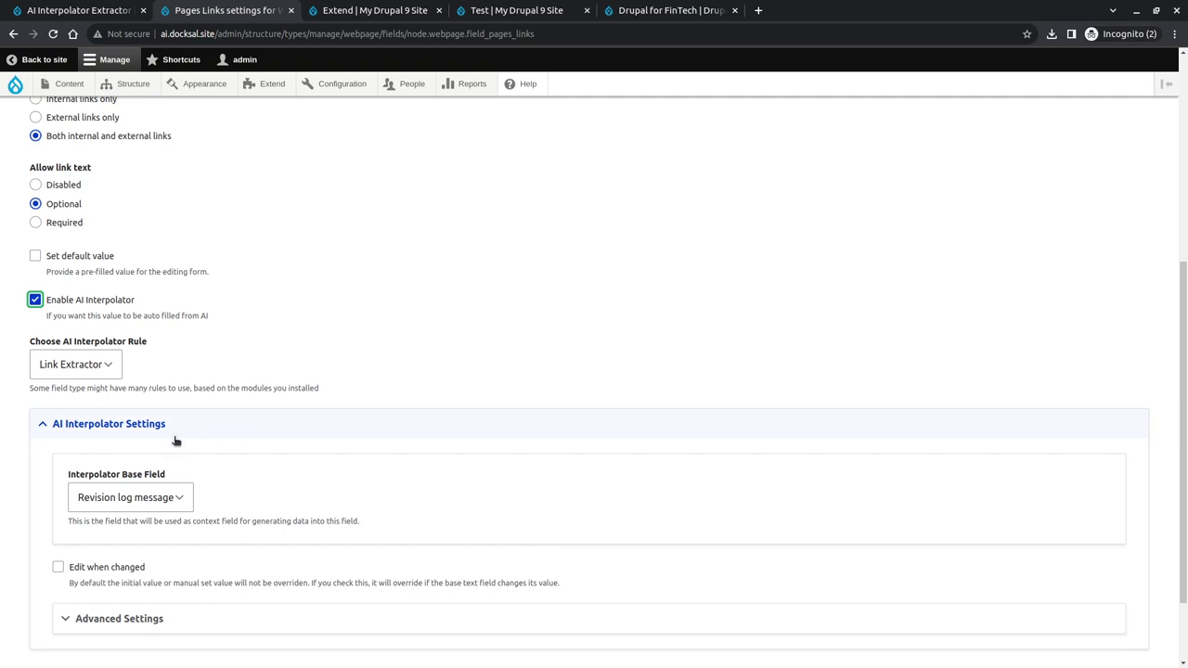
pyautogui.click(93, 367)
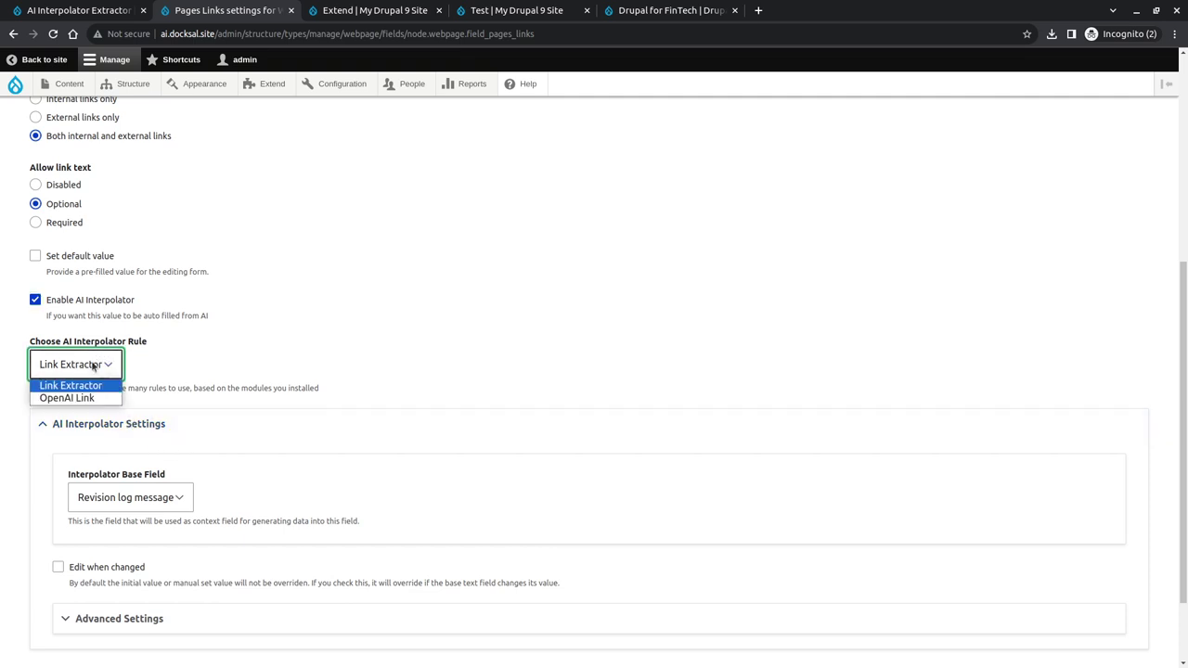
pyautogui.click(90, 386)
pyautogui.scroll(-2, 148, 380)
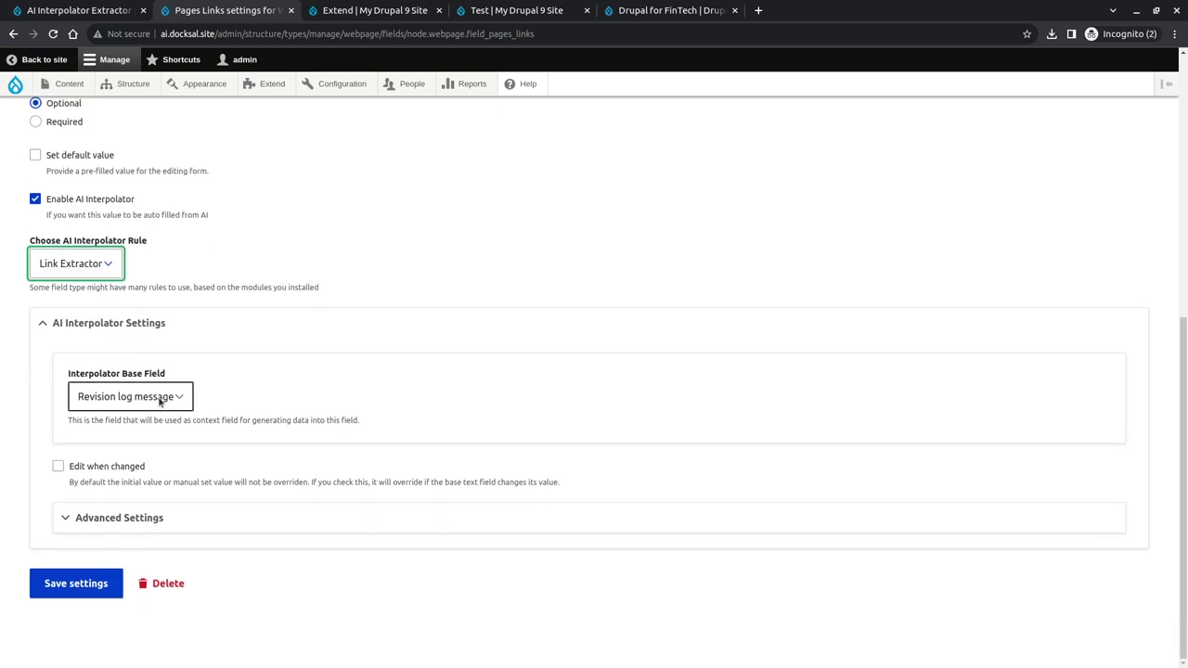
pyautogui.click(156, 399)
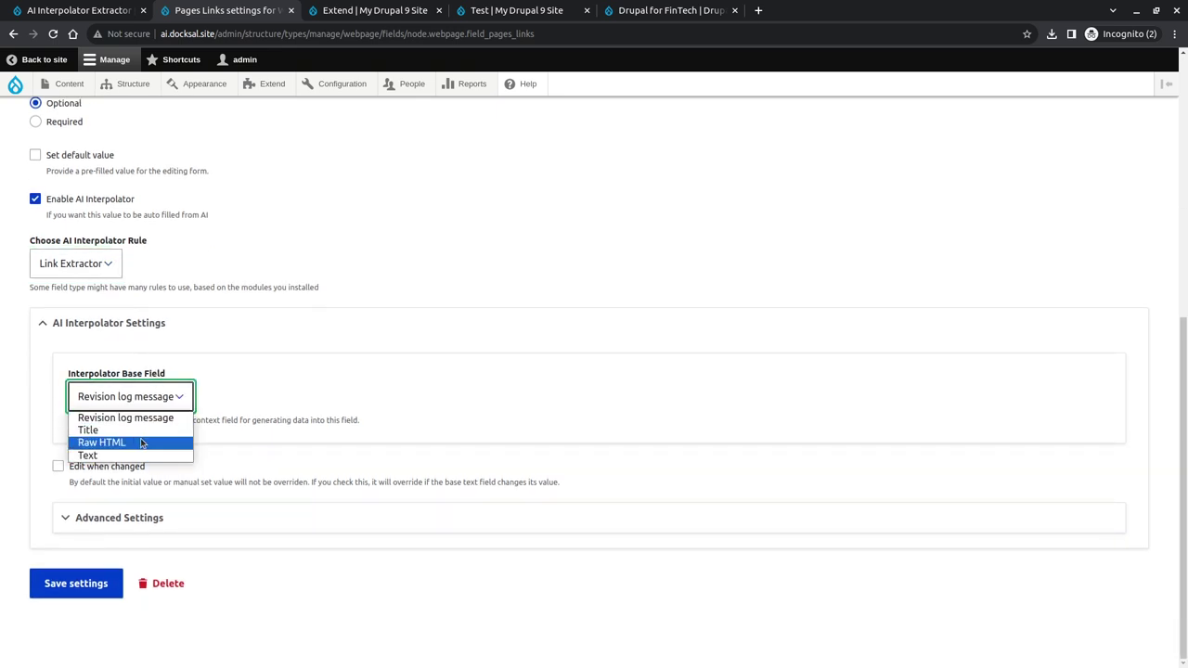
pyautogui.click(141, 443)
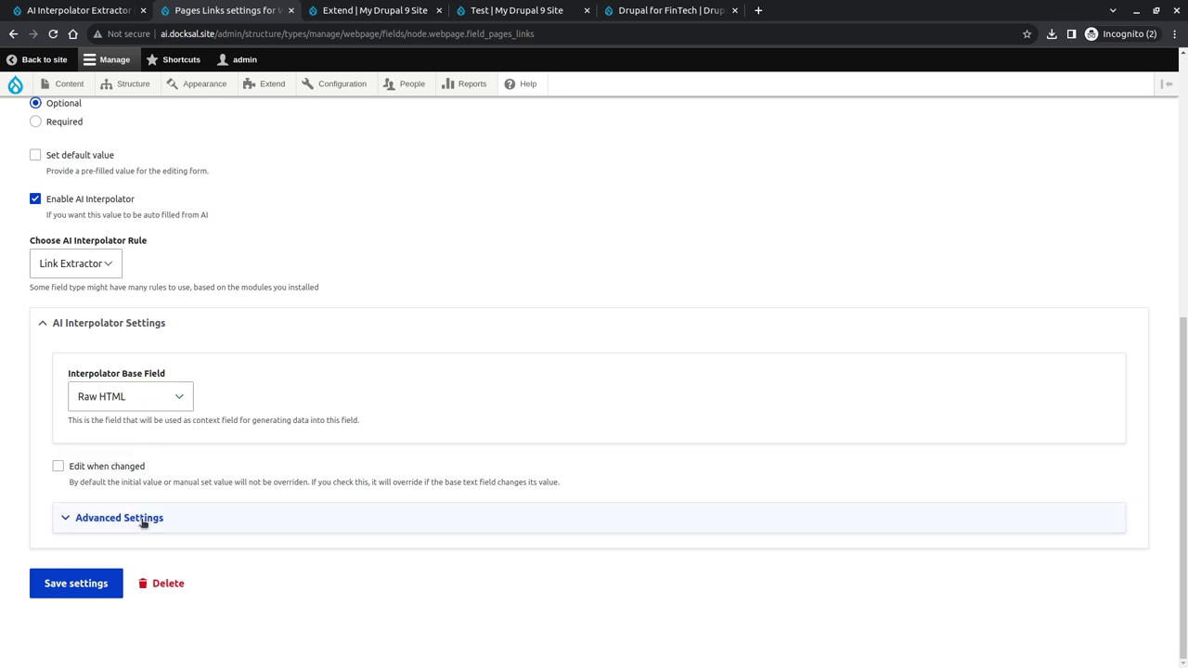
# - Set the Pages Links interpolator worker to Batch in the advanced settings and save the field settings
pyautogui.click(145, 520)
pyautogui.scroll(-2, 195, 493)
pyautogui.scroll(-2, 140, 469)
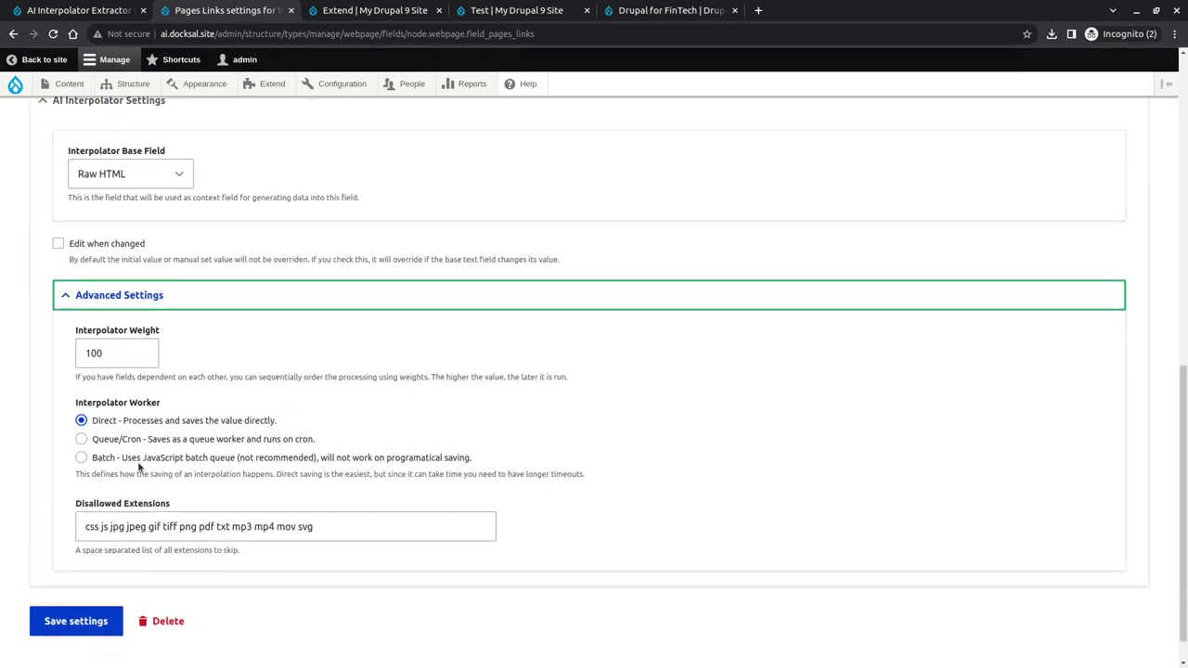
pyautogui.click(139, 464)
pyautogui.scroll(-1, 138, 466)
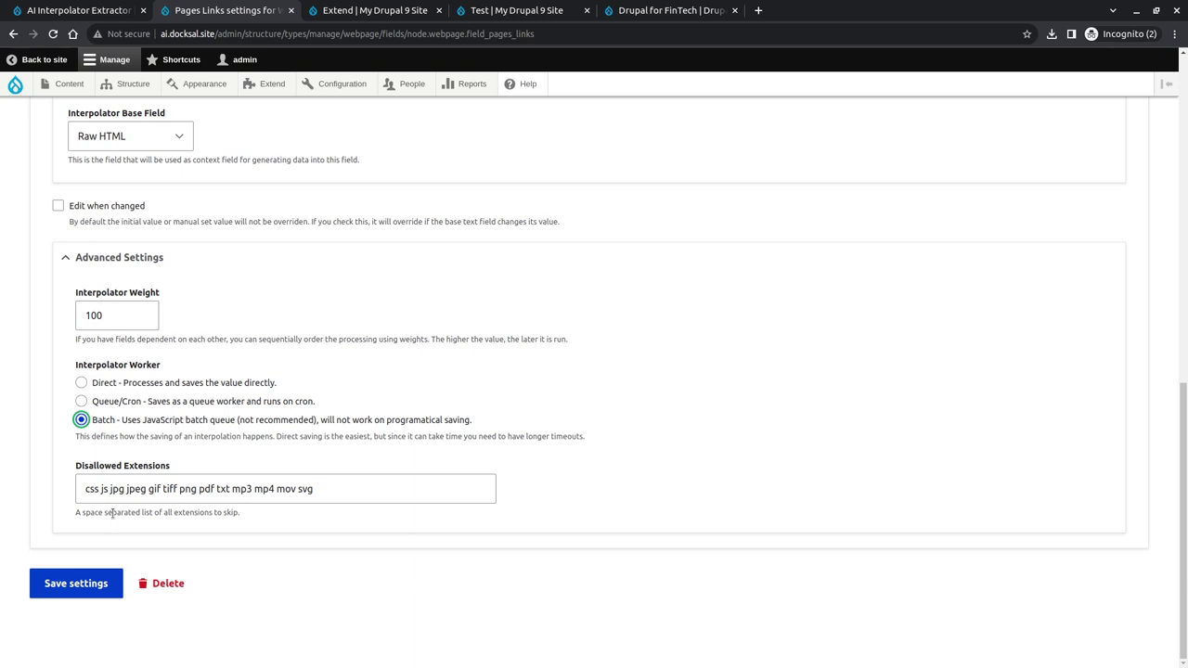
pyautogui.click(74, 580)
# - Close the module list, re-save the Test webpage node from its edit form and review the extracted Pages Links
pyautogui.click(386, 10)
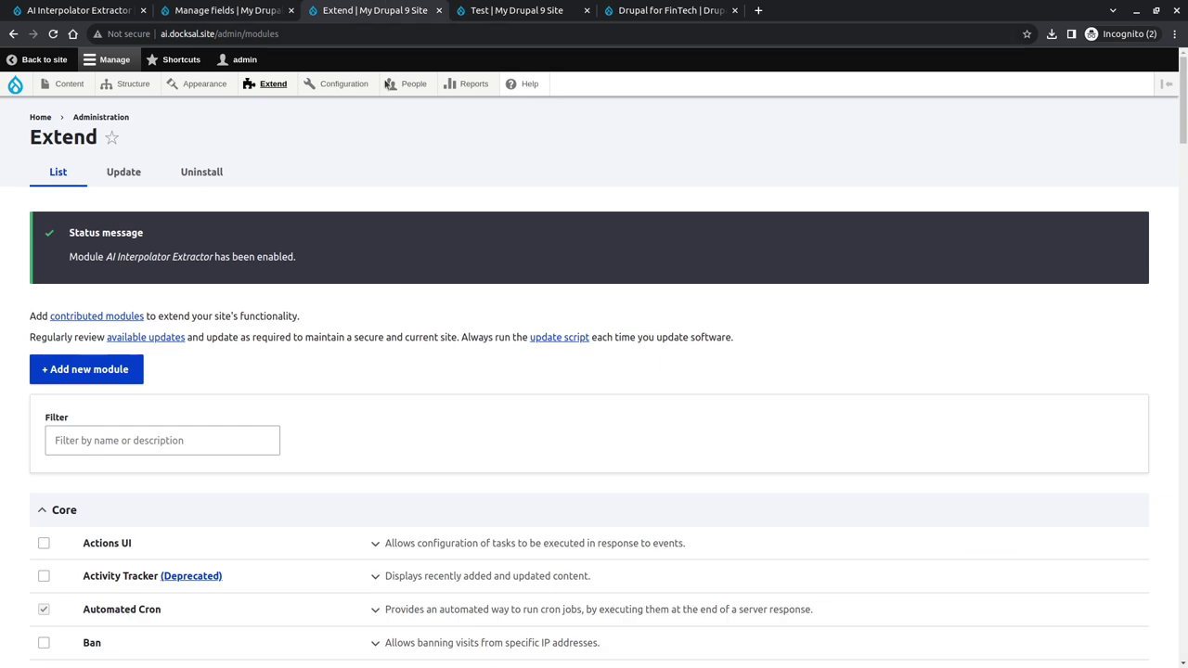
pyautogui.hotkey('ctrl', 'w')
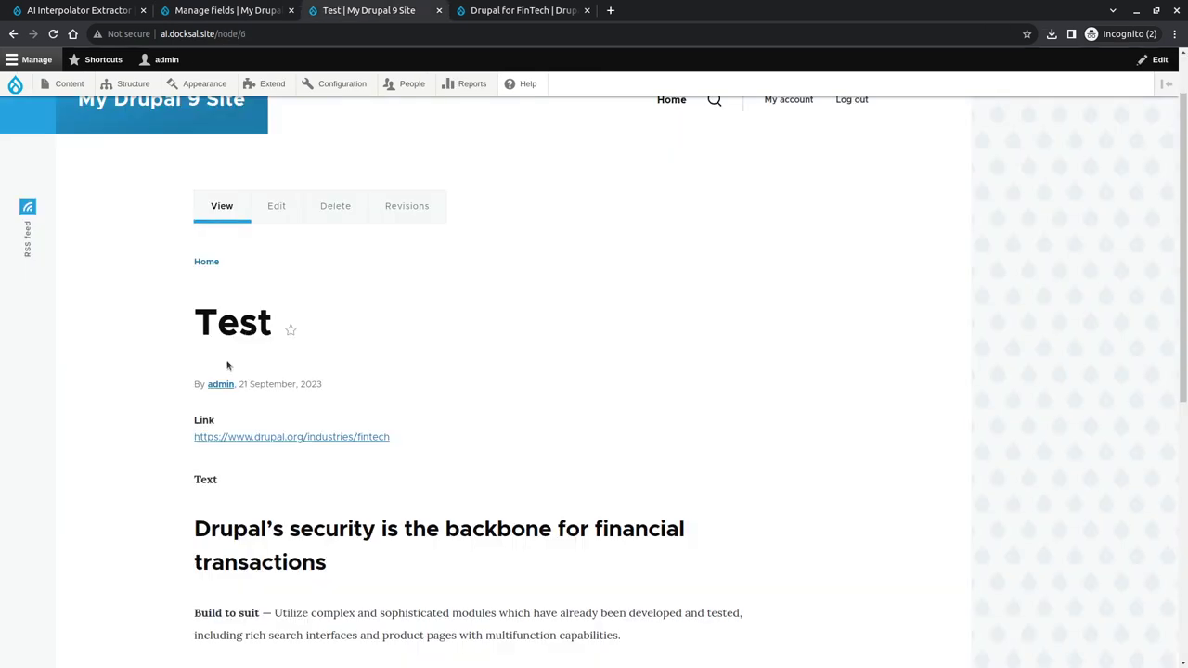
pyautogui.click(276, 207)
pyautogui.scroll(-5, 115, 474)
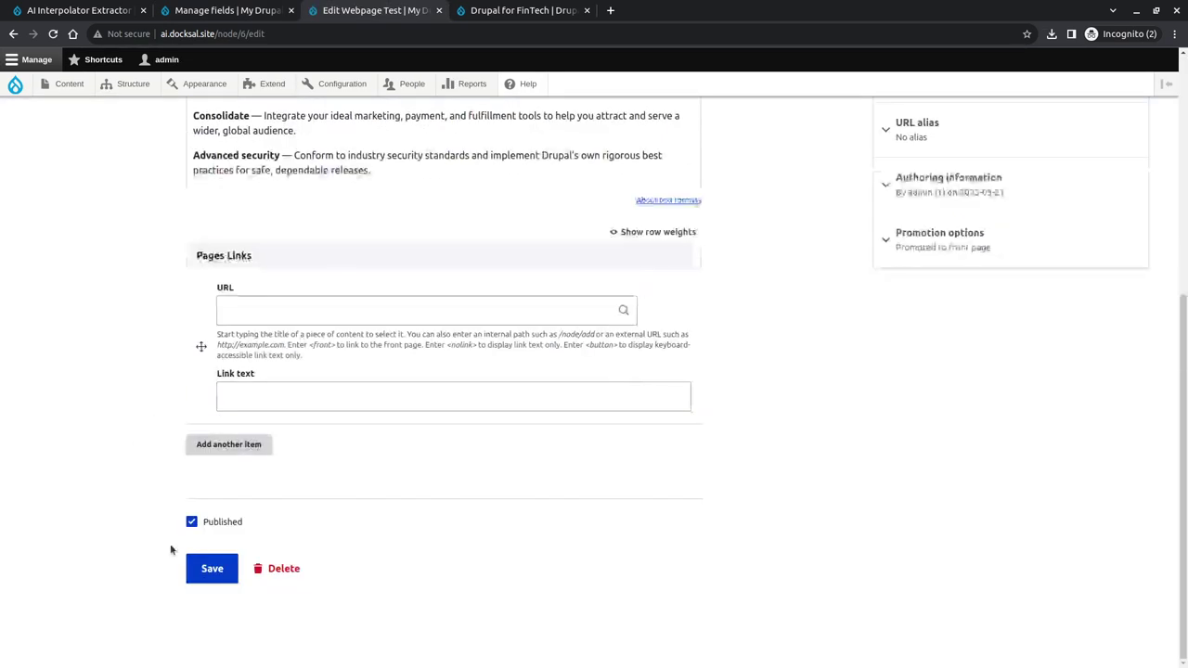
pyautogui.click(197, 567)
pyautogui.scroll(-8, 181, 554)
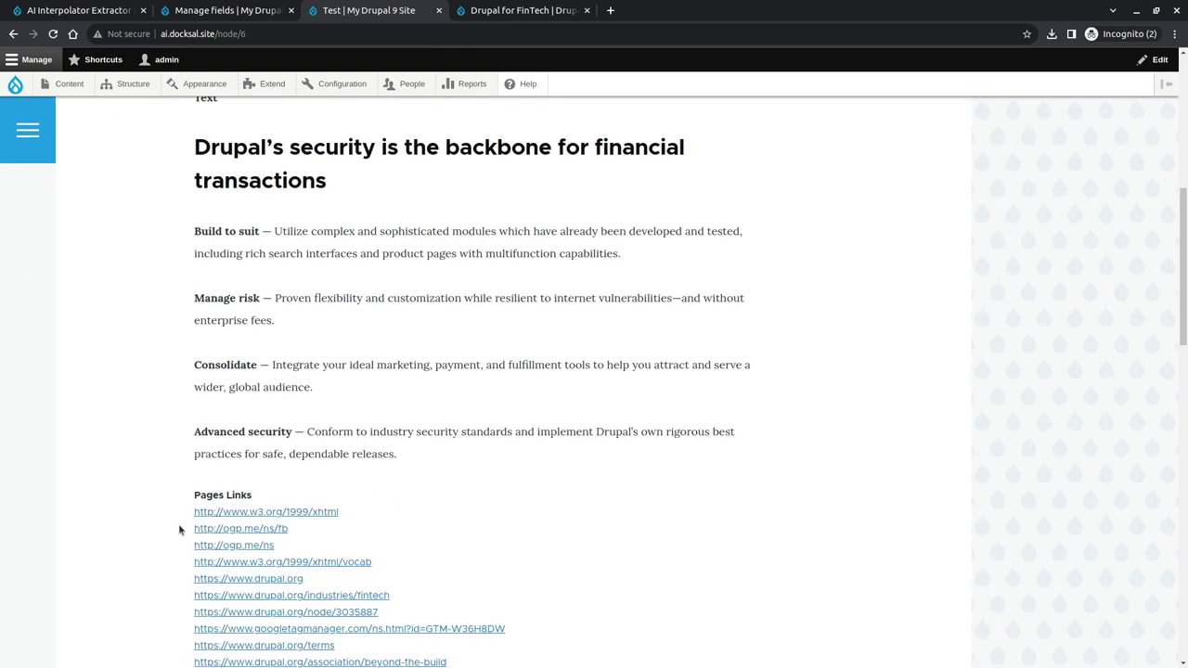
pyautogui.scroll(-2, 256, 580)
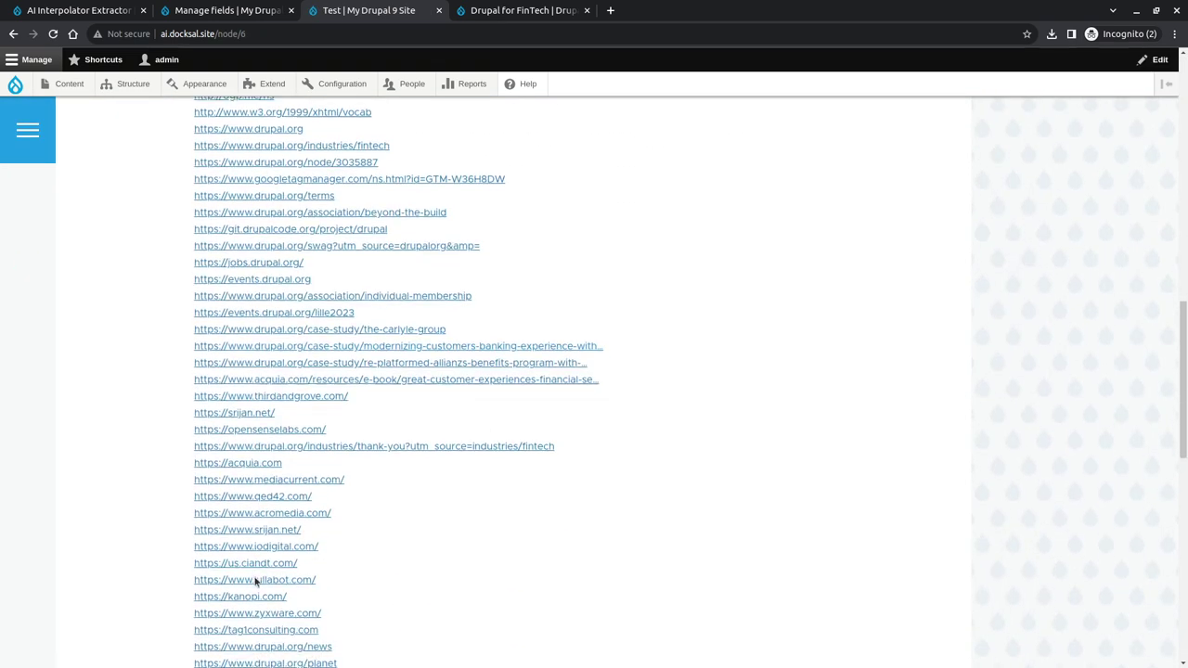
pyautogui.scroll(-3, 255, 582)
pyautogui.scroll(2, 257, 581)
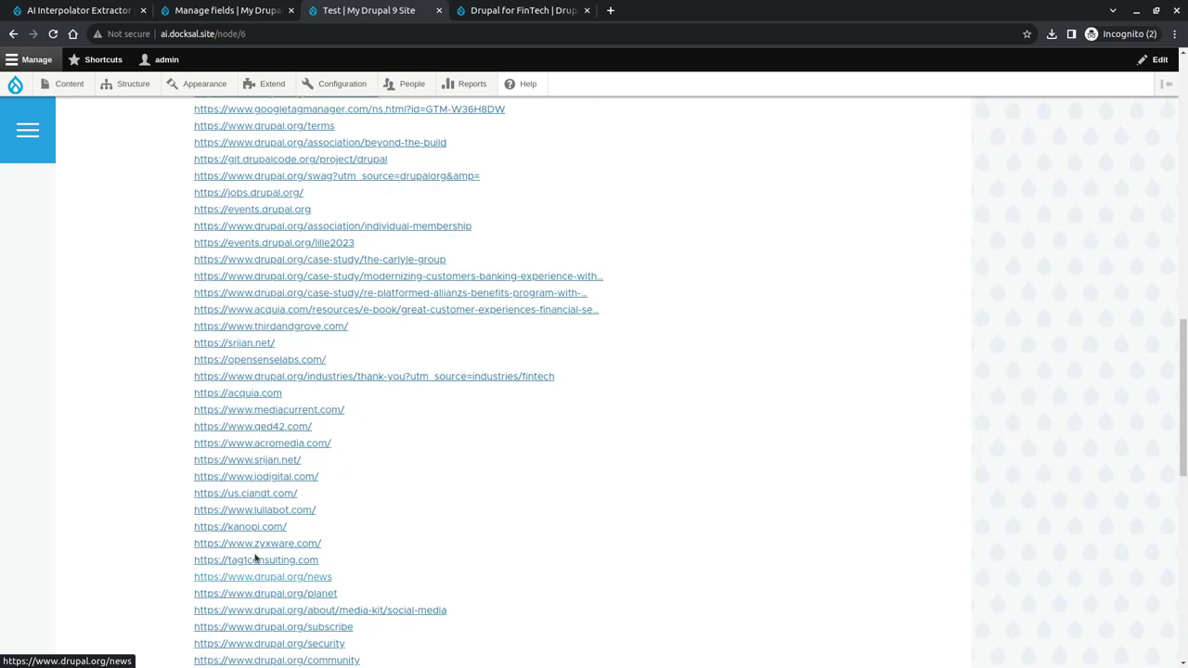
# - Add a new Image field labelled Article Images to the Webpage content type
pyautogui.hotkey('ctrl', 'pageup')
pyautogui.click(107, 332)
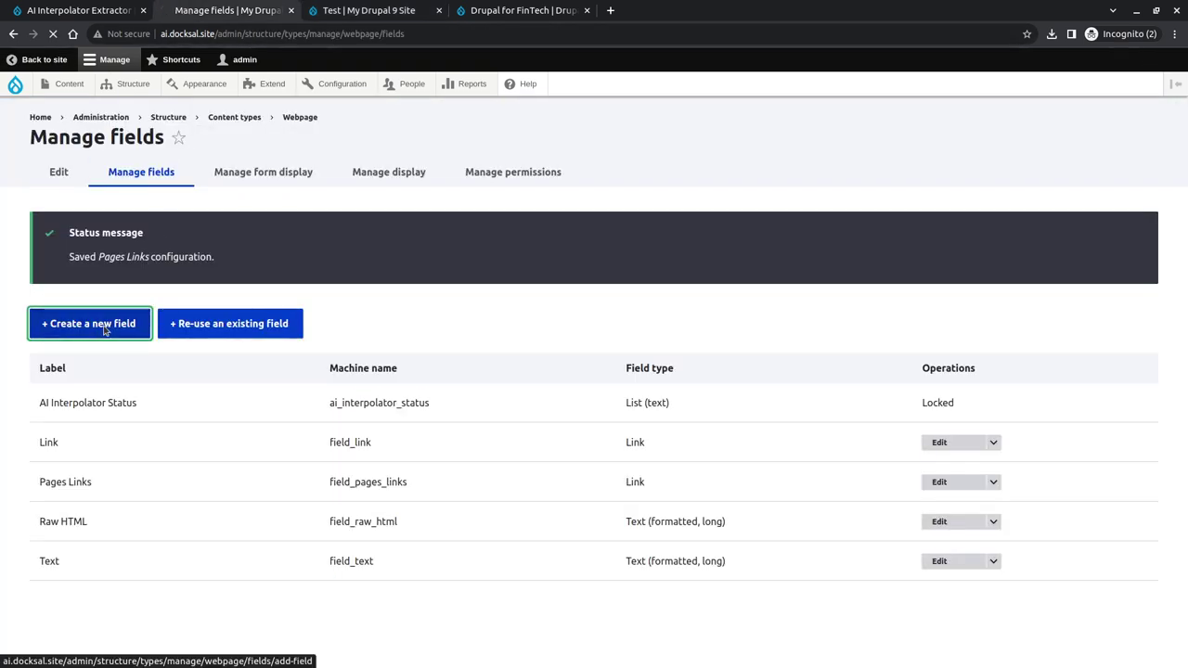
pyautogui.click(138, 230)
pyautogui.scroll(-3, 157, 430)
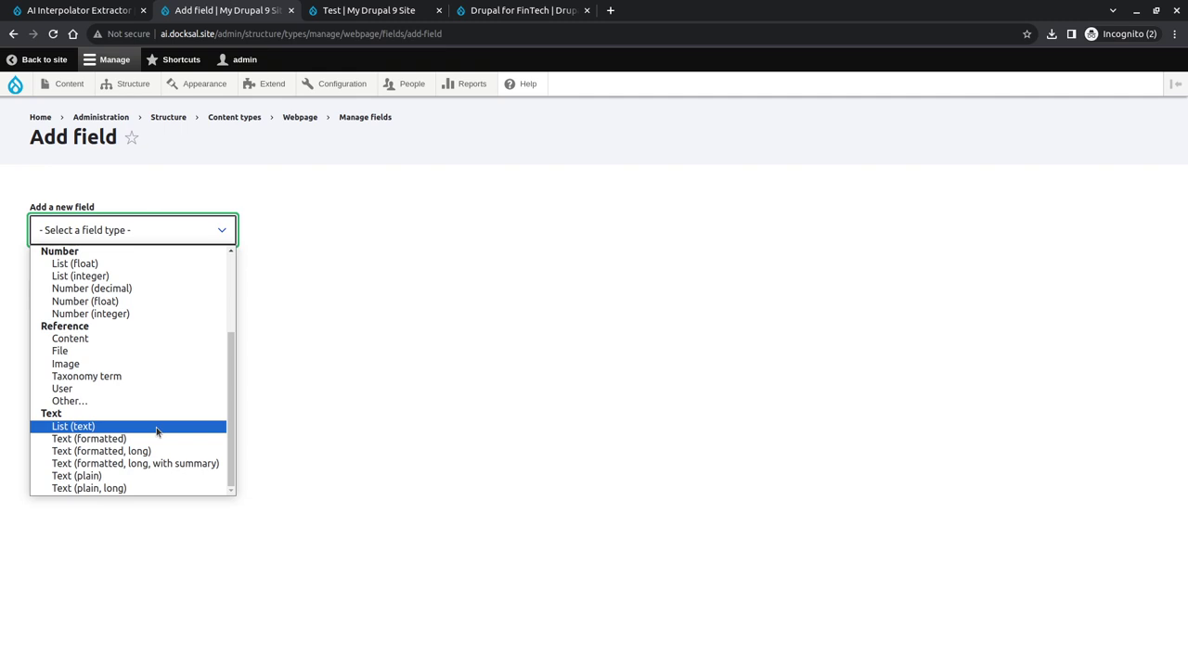
pyautogui.click(102, 364)
pyautogui.click(87, 307)
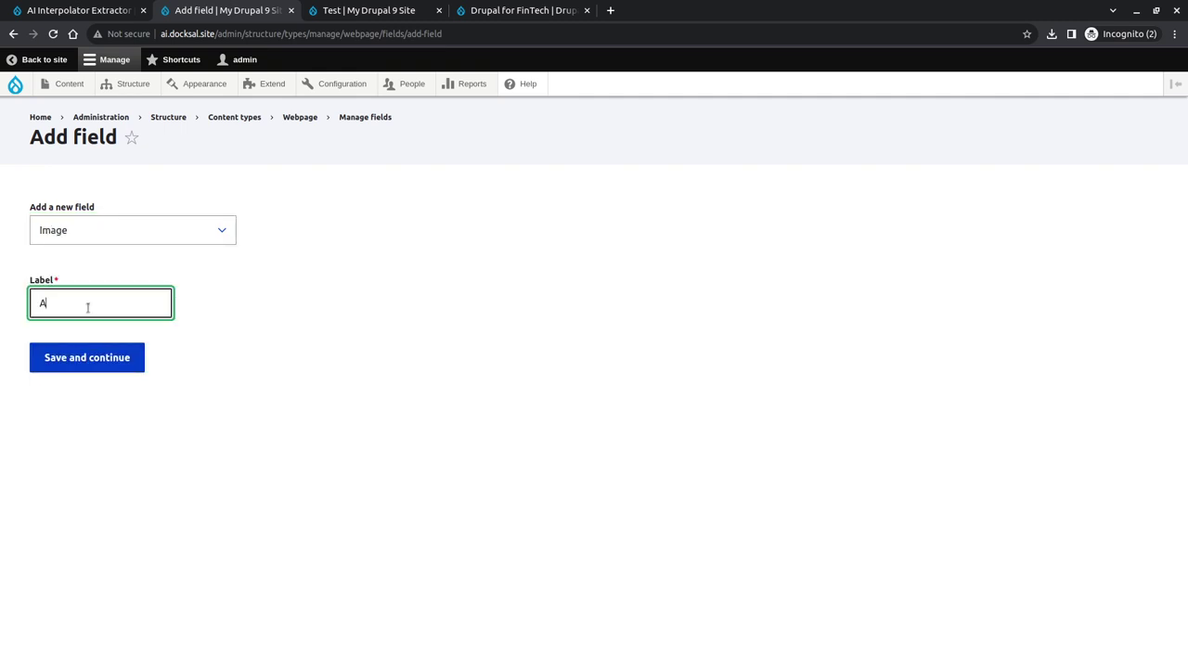
pyautogui.write('Article Images')
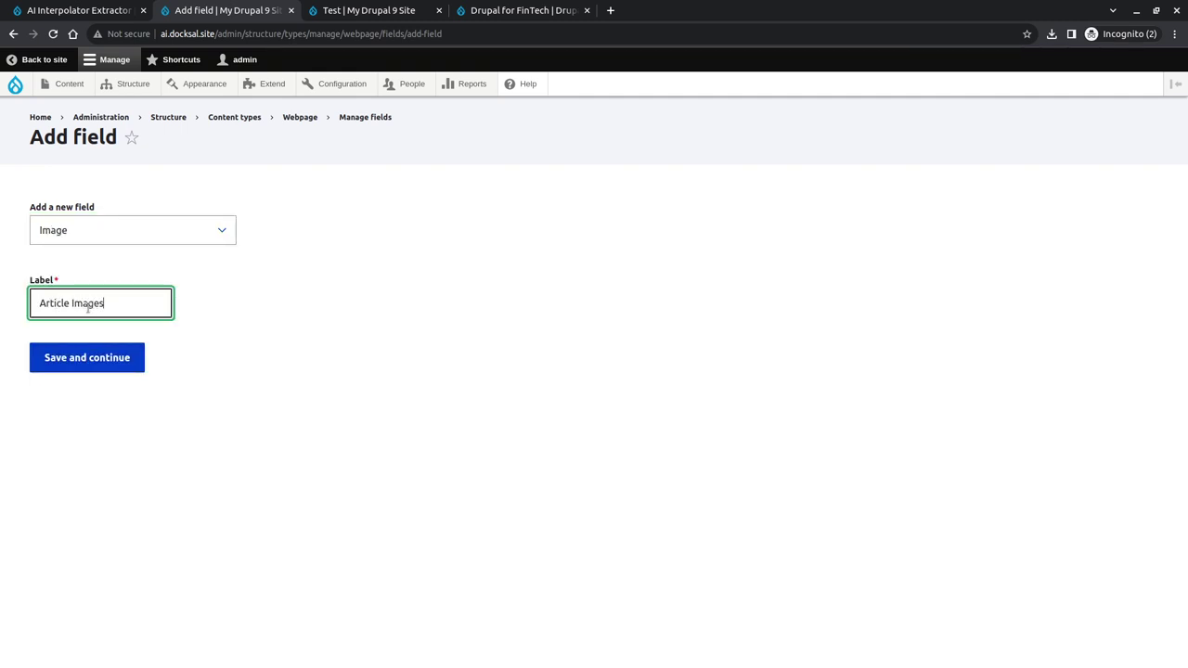
pyautogui.click(93, 357)
# - Set the Article Images field's allowed number of values to Unlimited and save the field settings
pyautogui.scroll(-3, 216, 460)
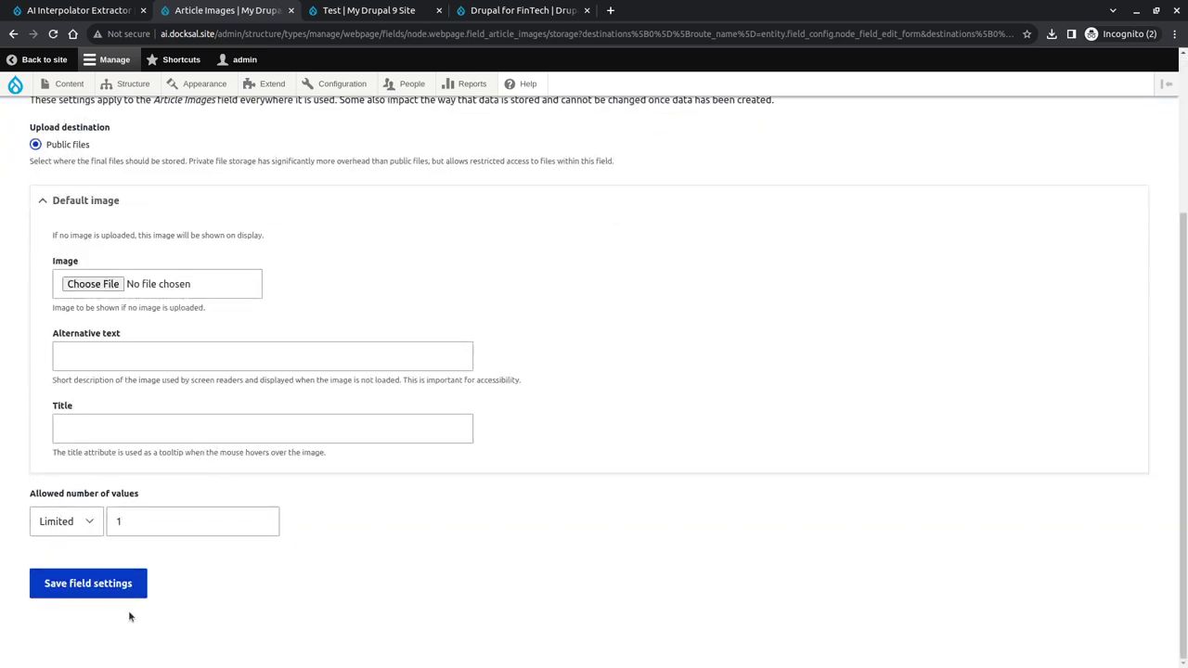
pyautogui.click(87, 523)
pyautogui.click(82, 555)
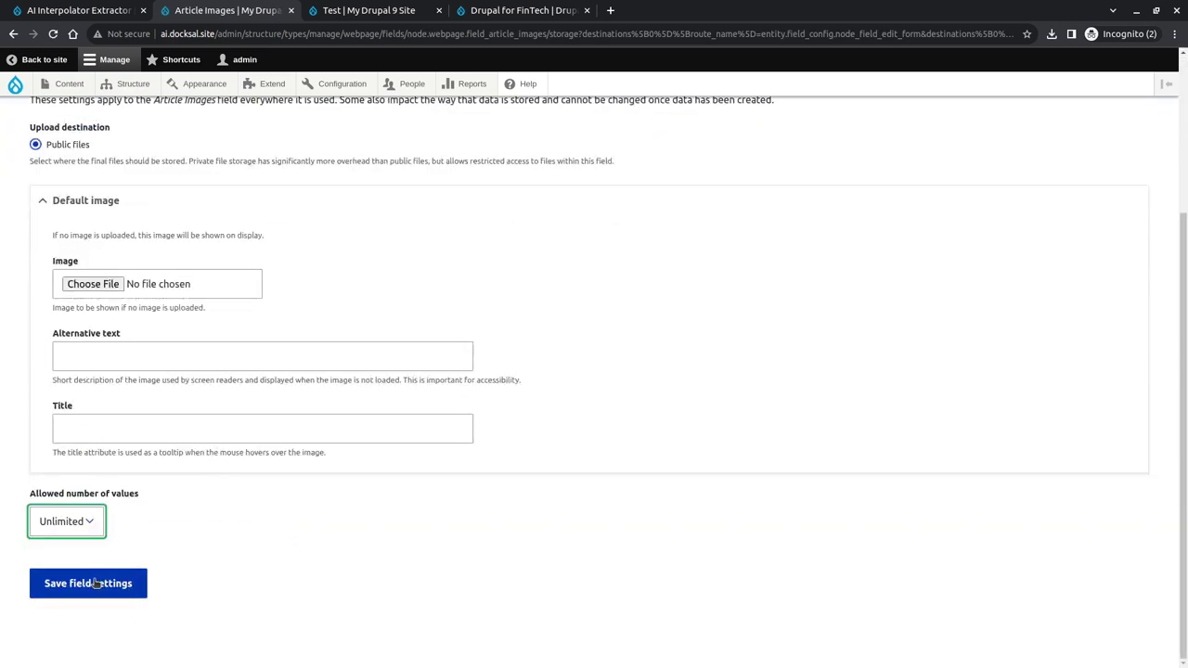
pyautogui.click(93, 582)
# - Disable the Alt field in the Article Images field settings
pyautogui.scroll(-1, 203, 542)
pyautogui.scroll(-1, 204, 542)
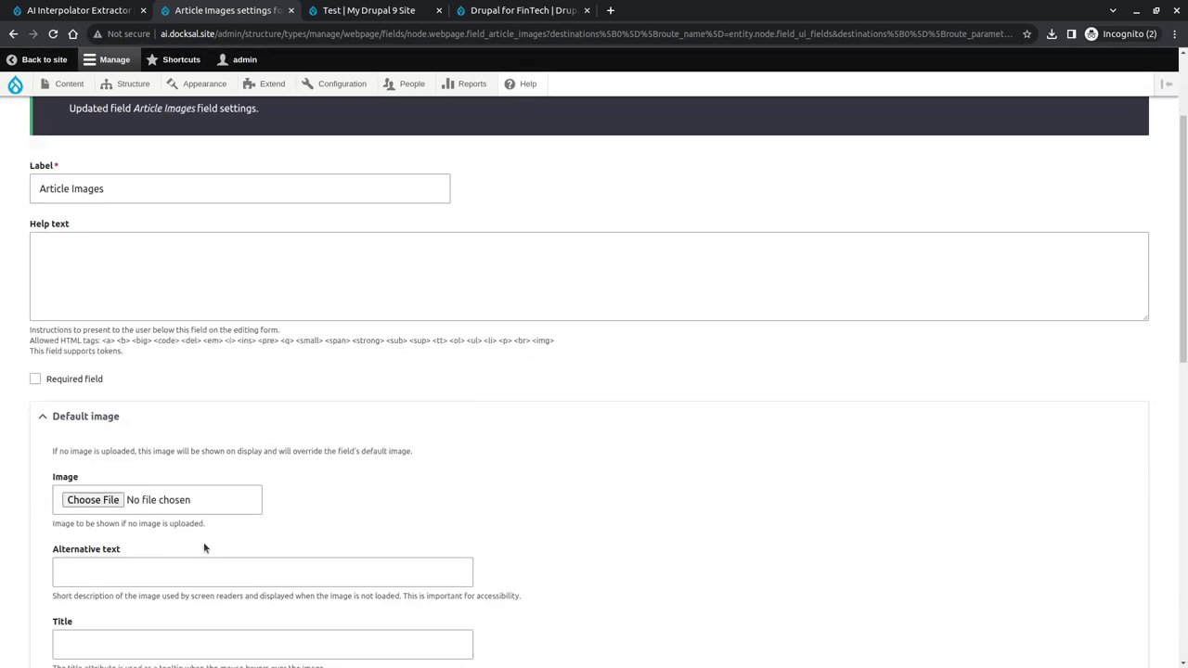
pyautogui.scroll(-2, 209, 532)
pyautogui.scroll(-5, 209, 532)
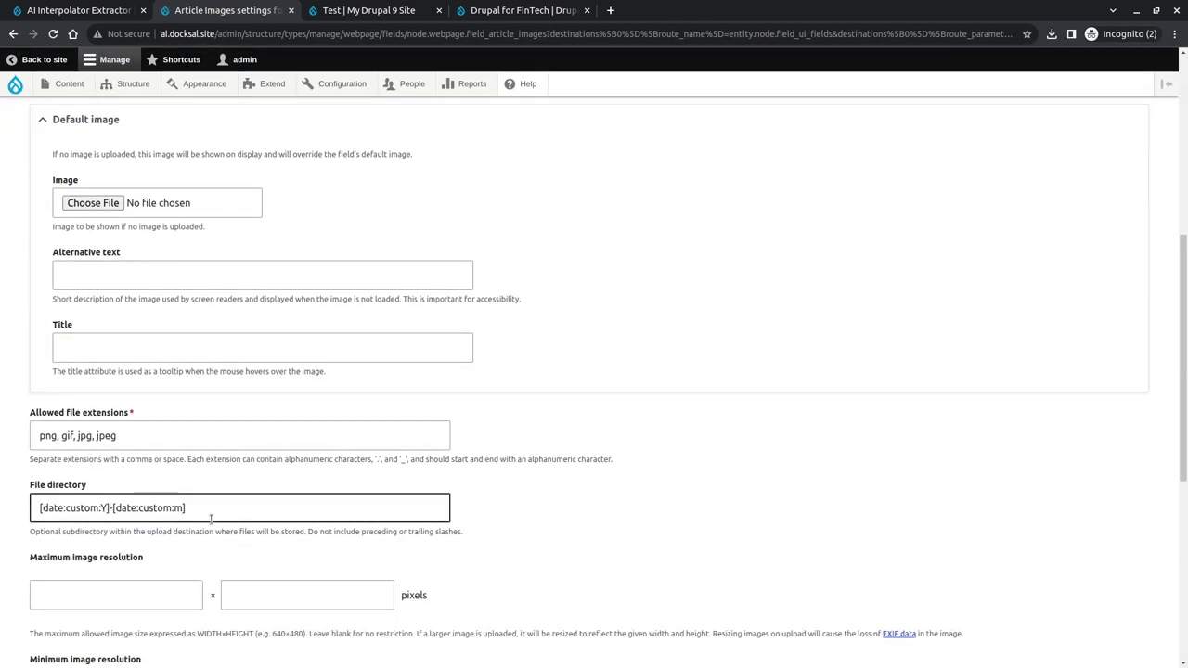
pyautogui.click(90, 540)
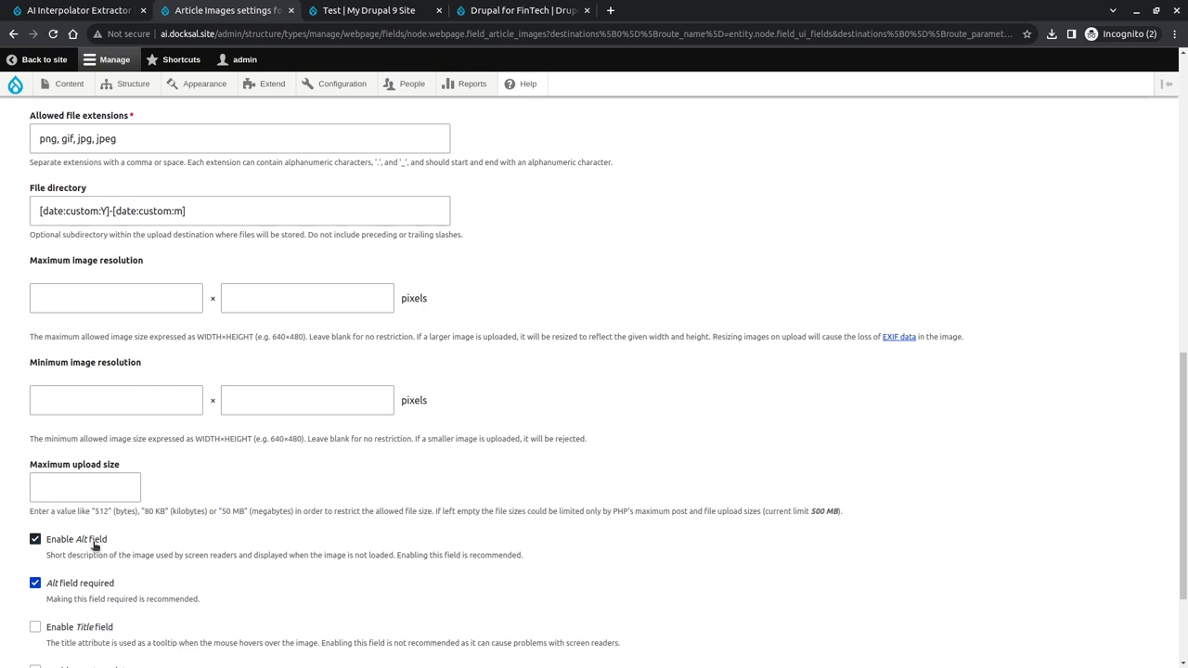
# - Enable the AI Interpolator for Article Images with the Image Extractor rule and Raw HTML as its base field
pyautogui.scroll(-1, 93, 544)
pyautogui.click(34, 523)
pyautogui.scroll(-3, 115, 513)
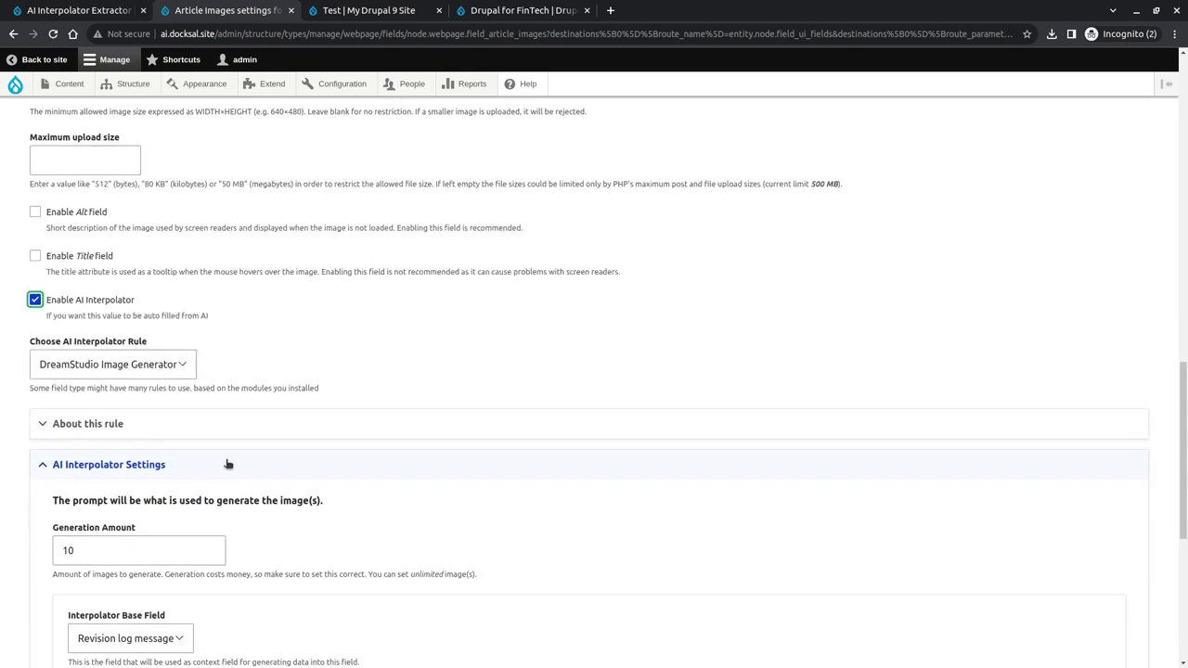
pyautogui.click(191, 370)
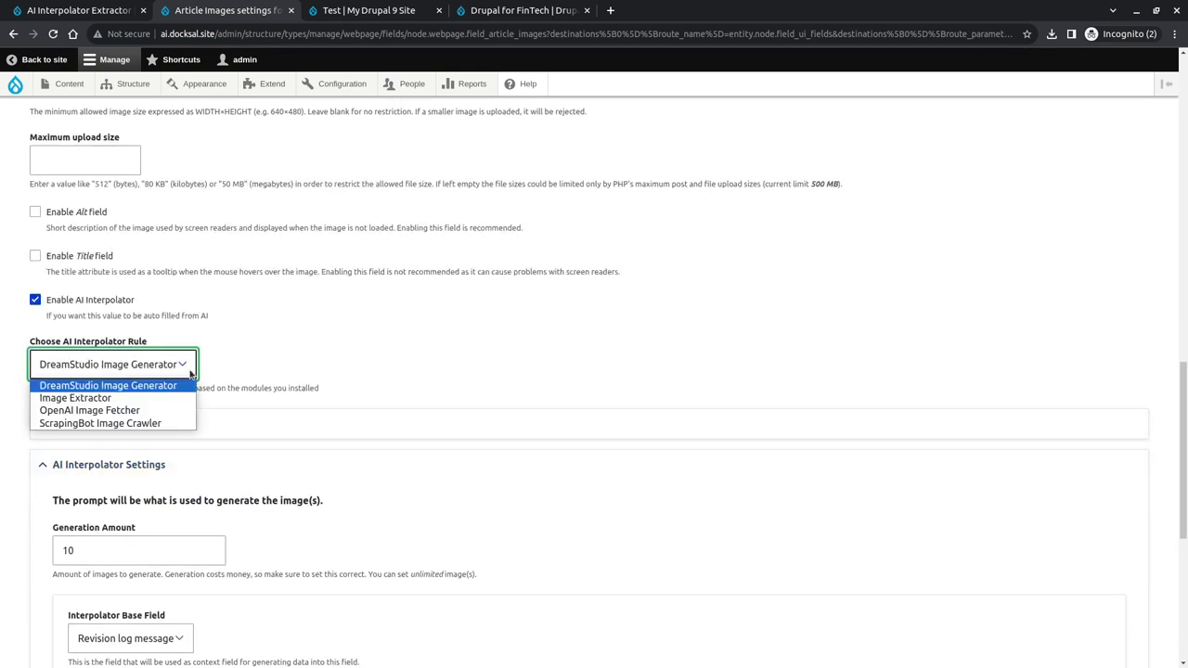
pyautogui.click(139, 398)
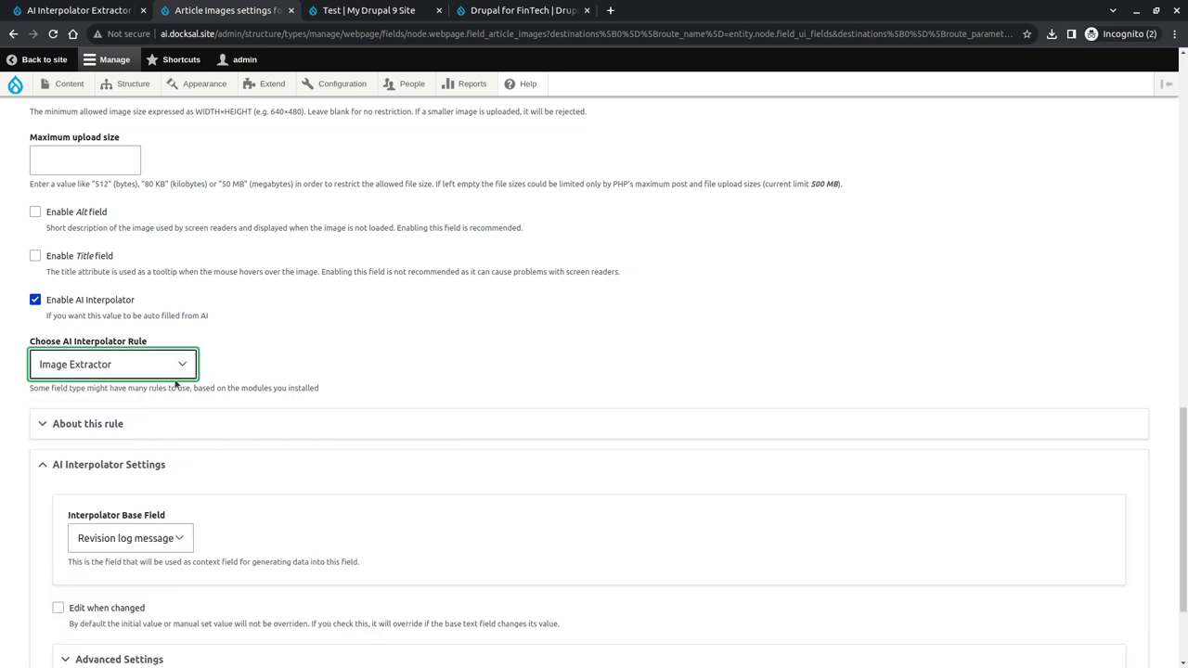
pyautogui.click(171, 401)
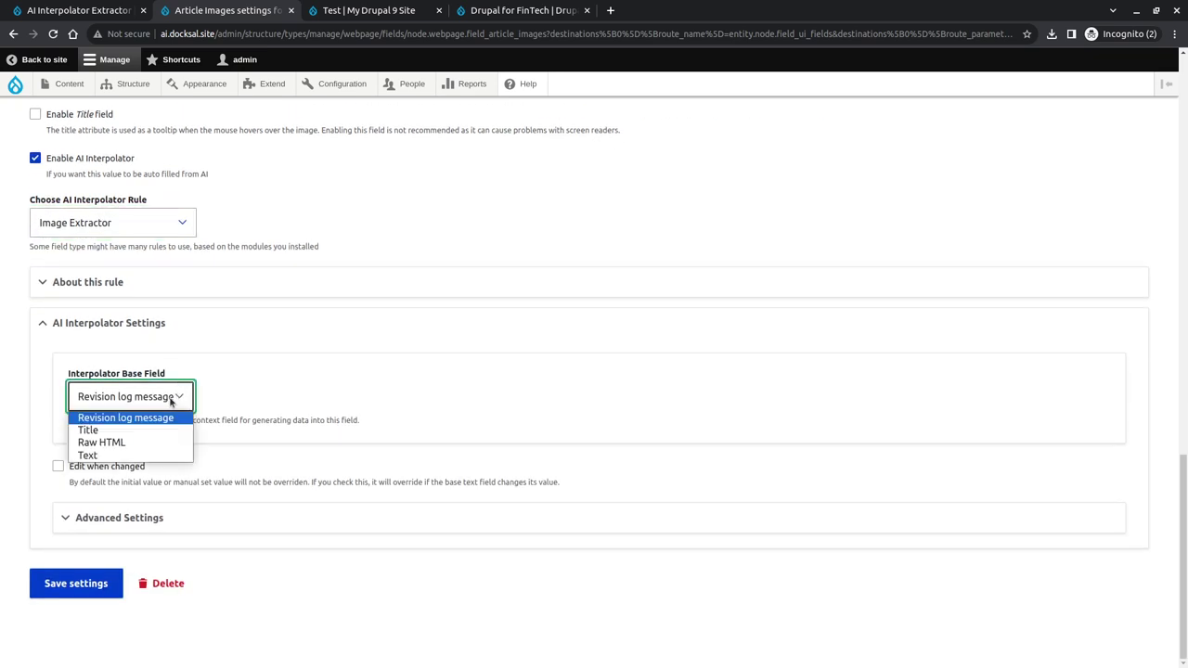
pyautogui.click(119, 444)
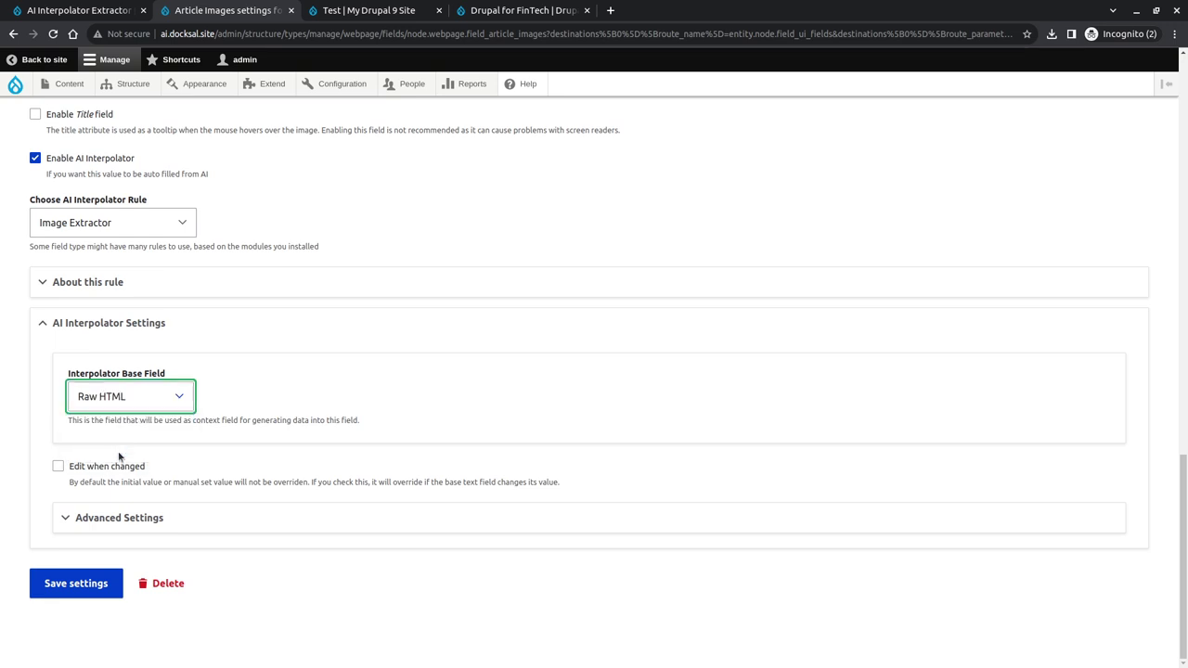
# - Set the Article Images interpolator worker to Batch in the advanced settings and save the field settings
pyautogui.click(130, 523)
pyautogui.scroll(-1, 133, 527)
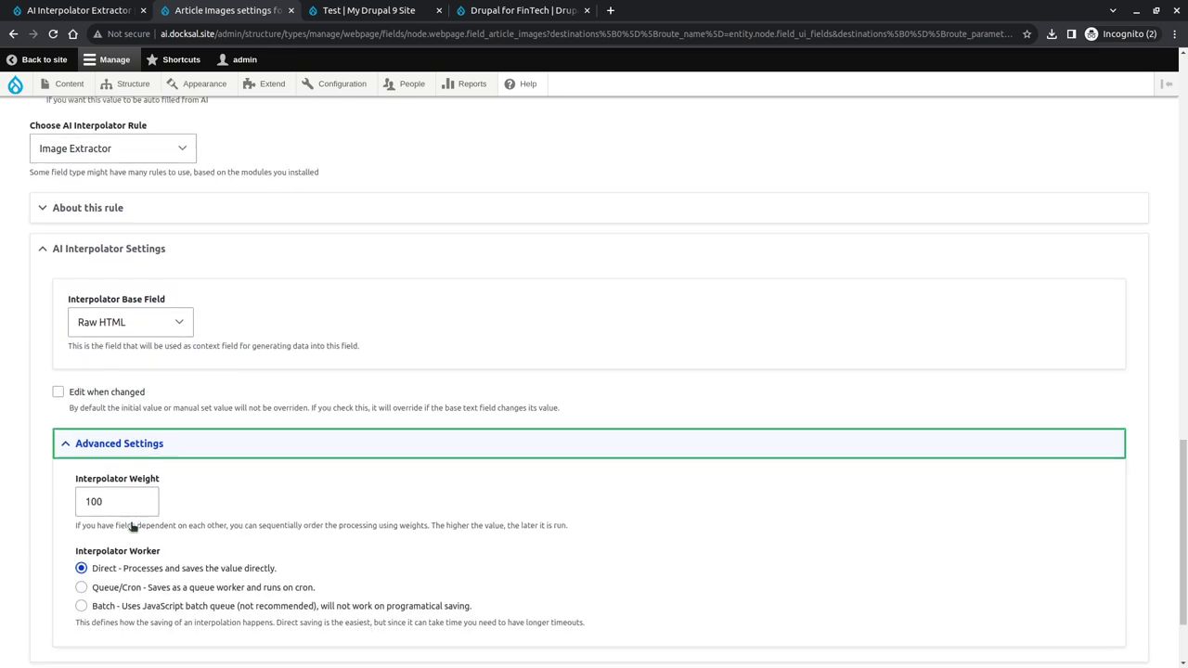
pyautogui.click(82, 605)
pyautogui.scroll(-2, 82, 605)
pyautogui.click(93, 589)
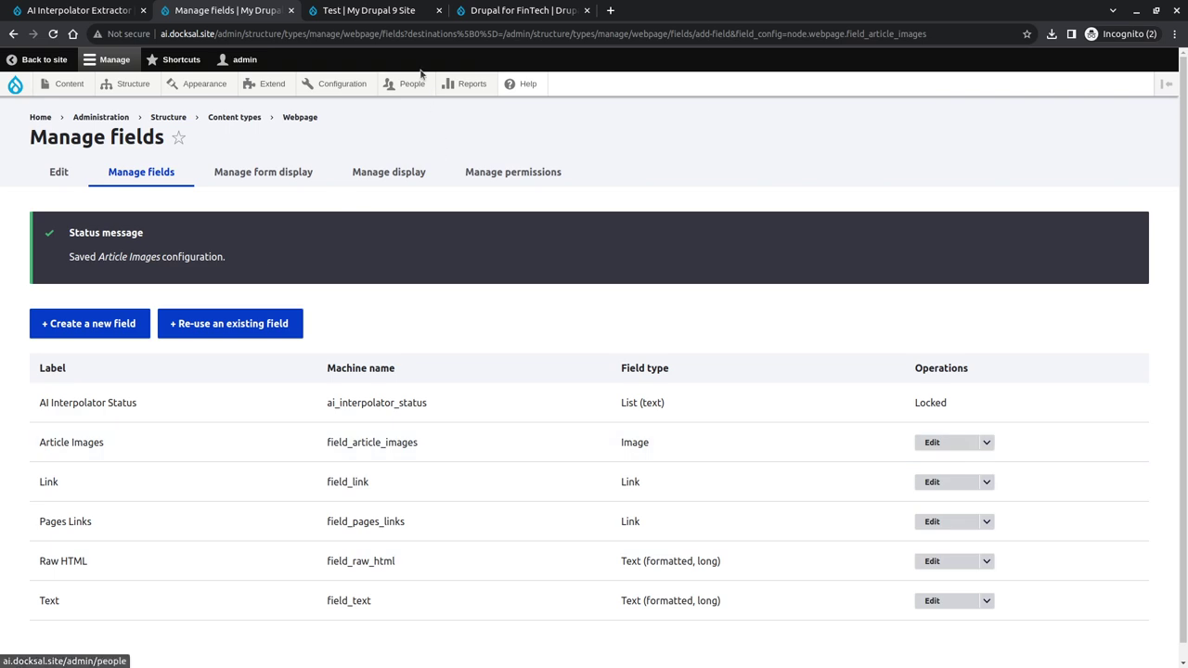
# - Open the Test webpage node for editing
pyautogui.hotkey('ctrl', 'Tab')
pyautogui.scroll(10, 132, 417)
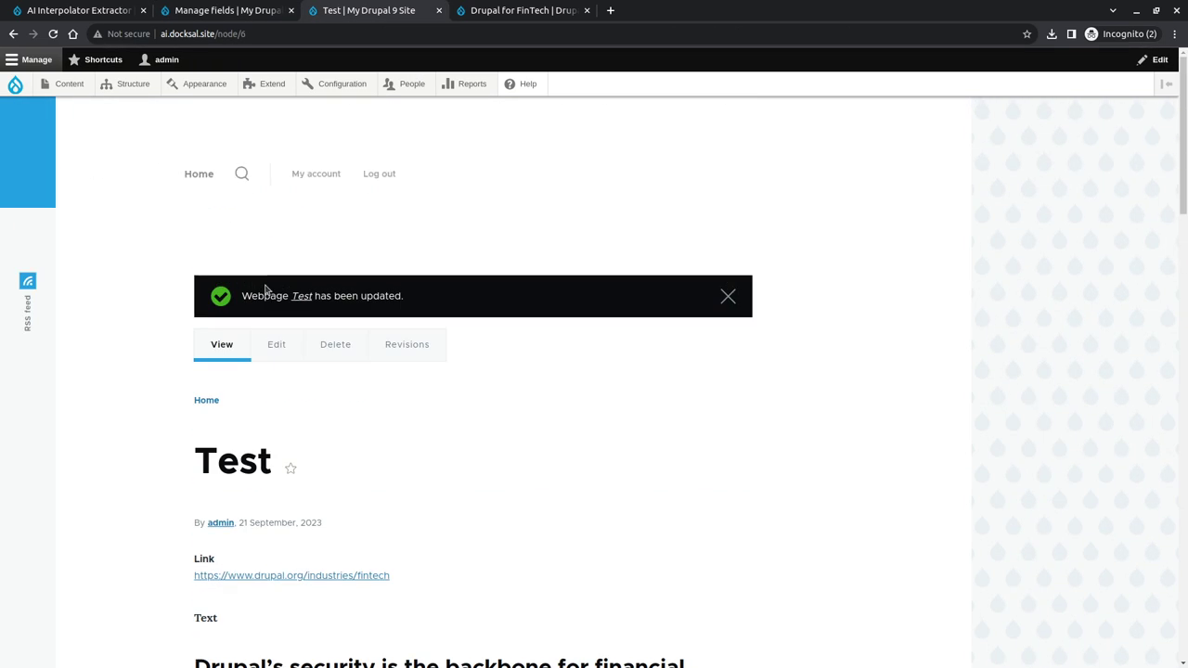
pyautogui.click(279, 344)
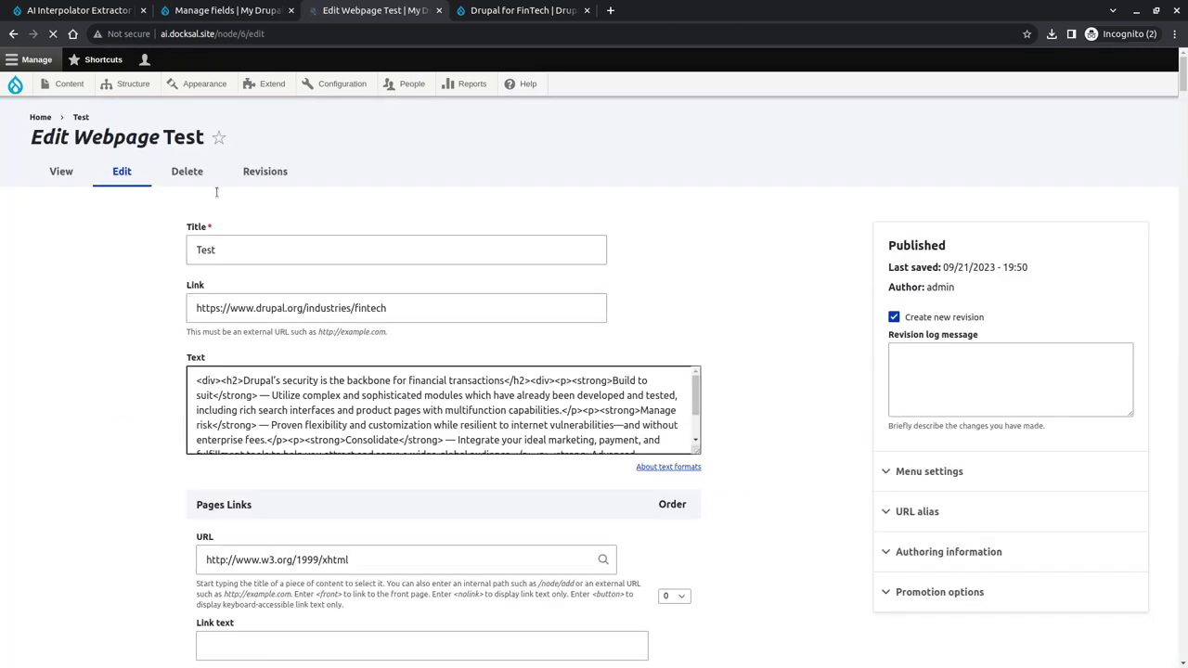
# - Set the Webpage display of Article Images to the Thumbnail (100×100) image style linked to File, and save the display
pyautogui.hotkey('ctrl', 'shift', 'Tab')
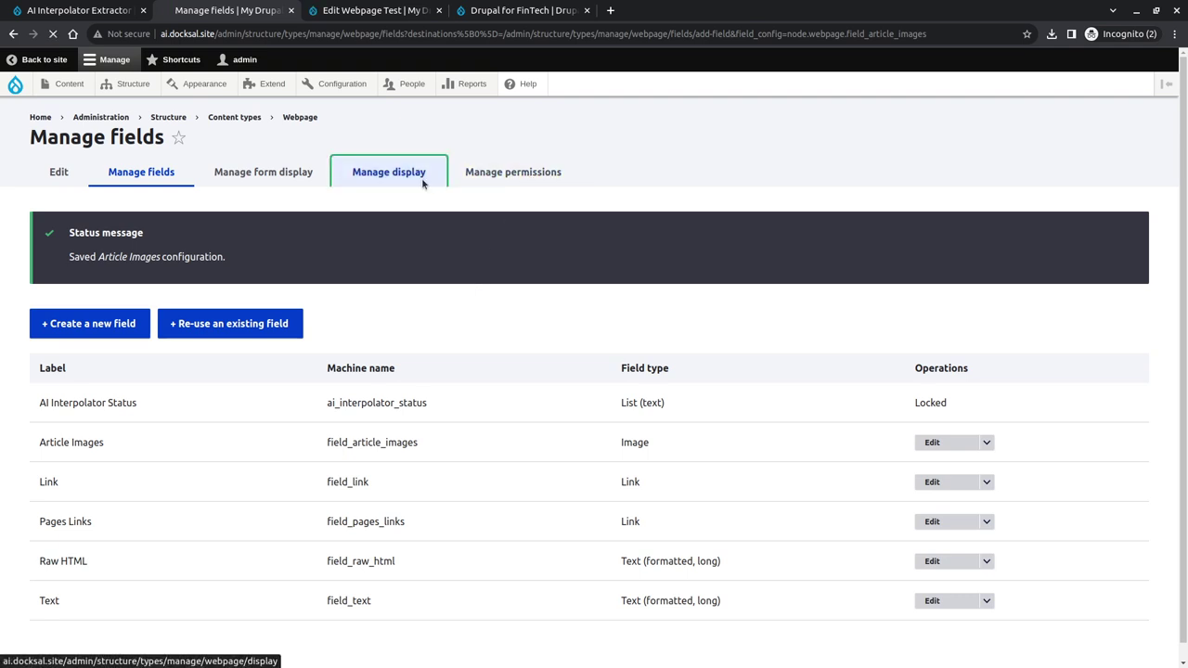
pyautogui.click(424, 182)
pyautogui.scroll(-3, 247, 488)
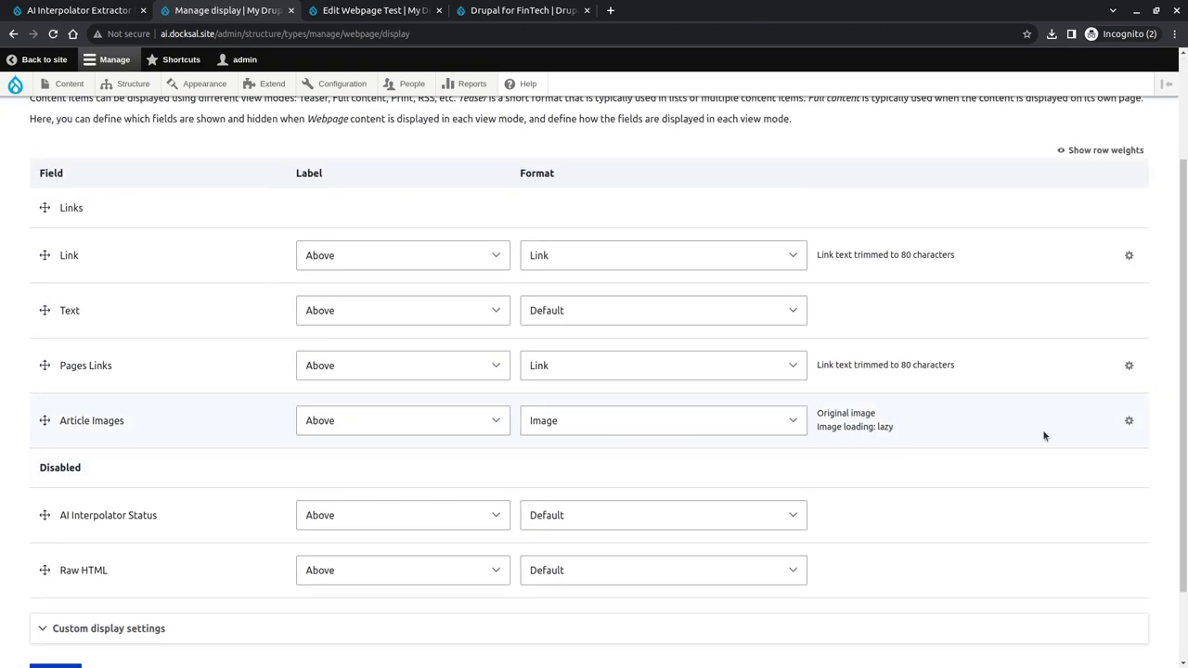
pyautogui.click(1129, 421)
pyautogui.click(605, 451)
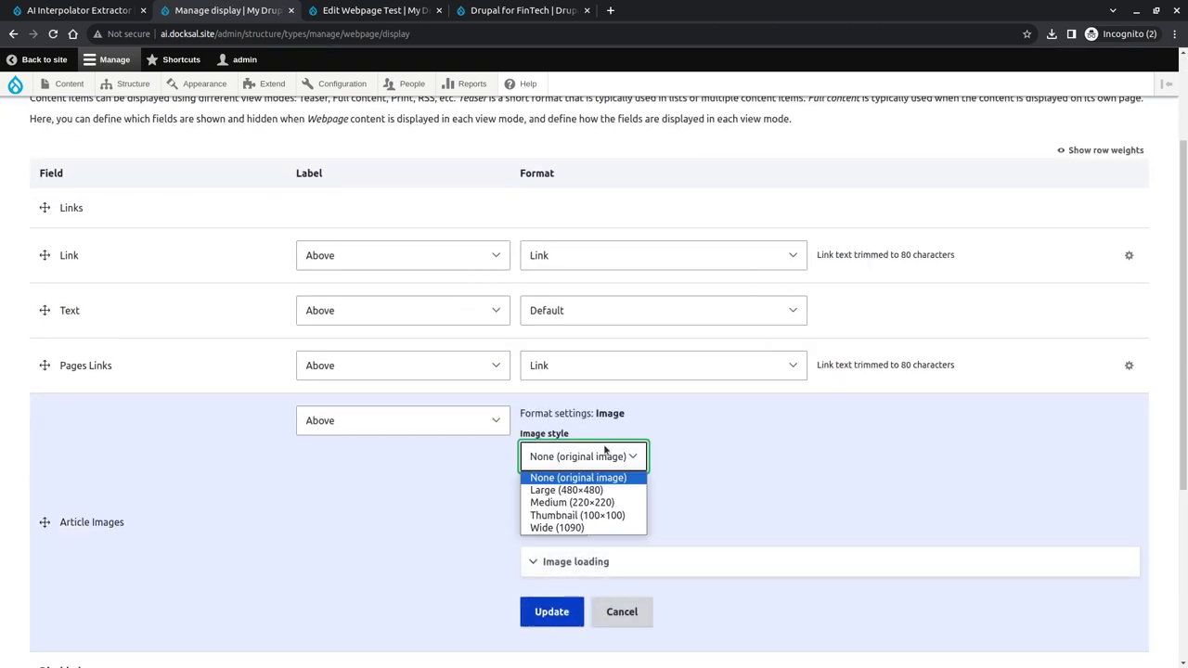
pyautogui.click(570, 515)
pyautogui.click(569, 527)
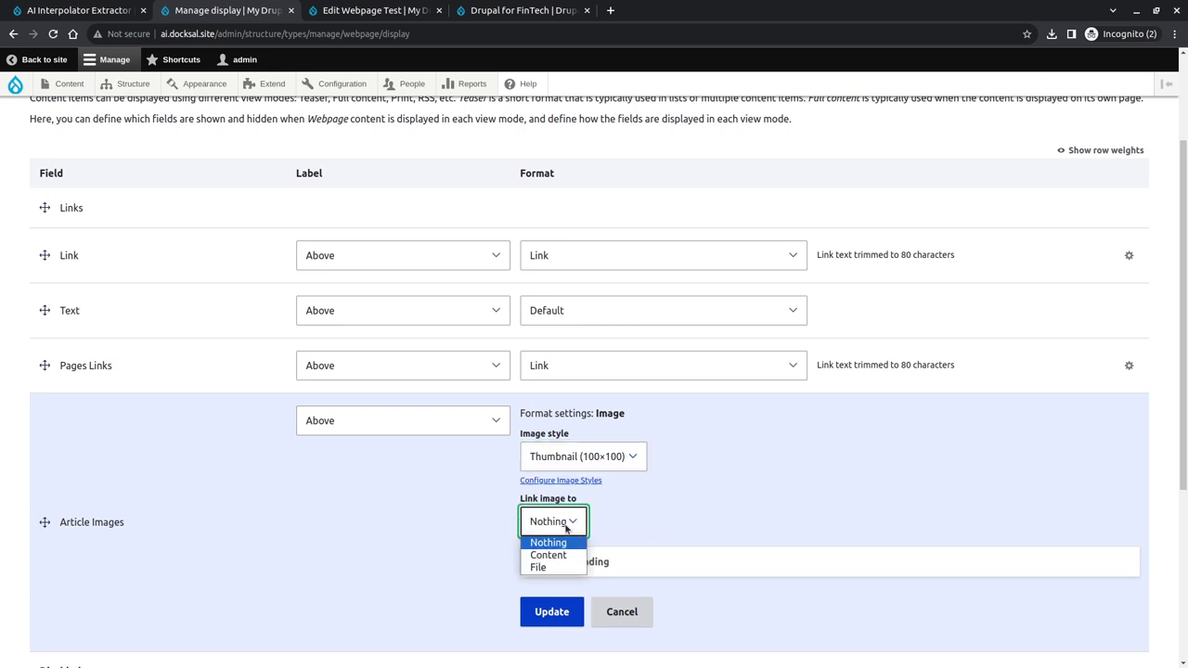
pyautogui.click(548, 566)
pyautogui.click(534, 612)
pyautogui.scroll(-2, 188, 535)
pyautogui.scroll(-1, 188, 534)
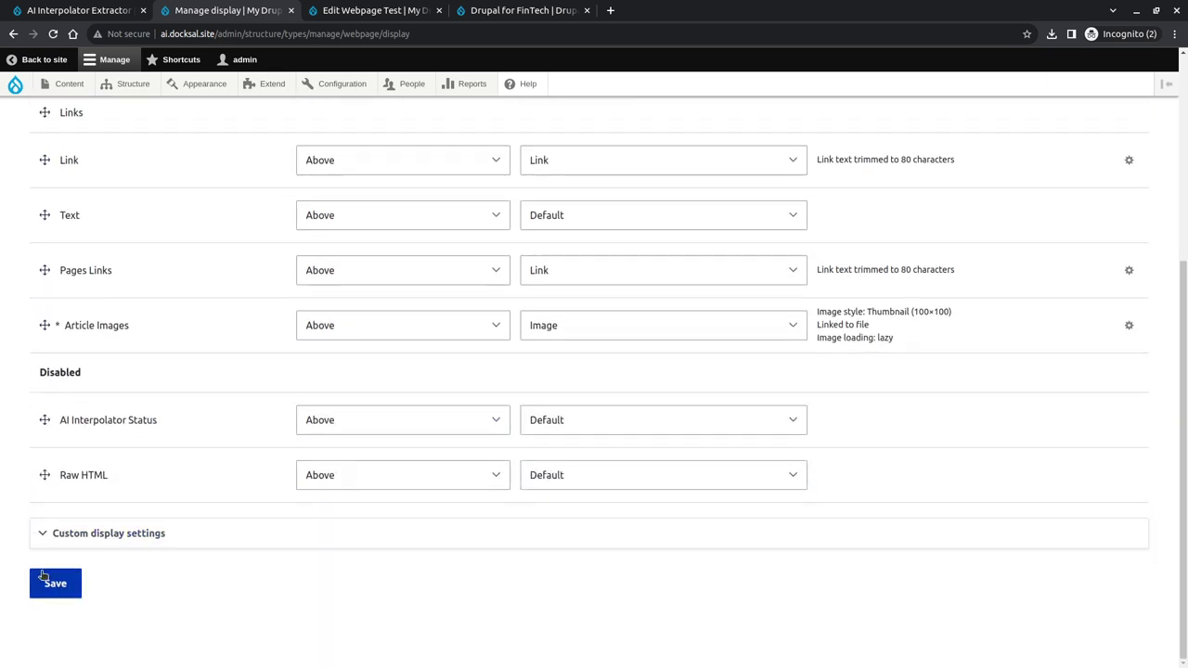
pyautogui.click(53, 579)
# - Re-save the Test webpage node from its open edit form and review the extracted Article Images
pyautogui.hotkey('ctrl', 'Tab')
pyautogui.scroll(-15, 103, 538)
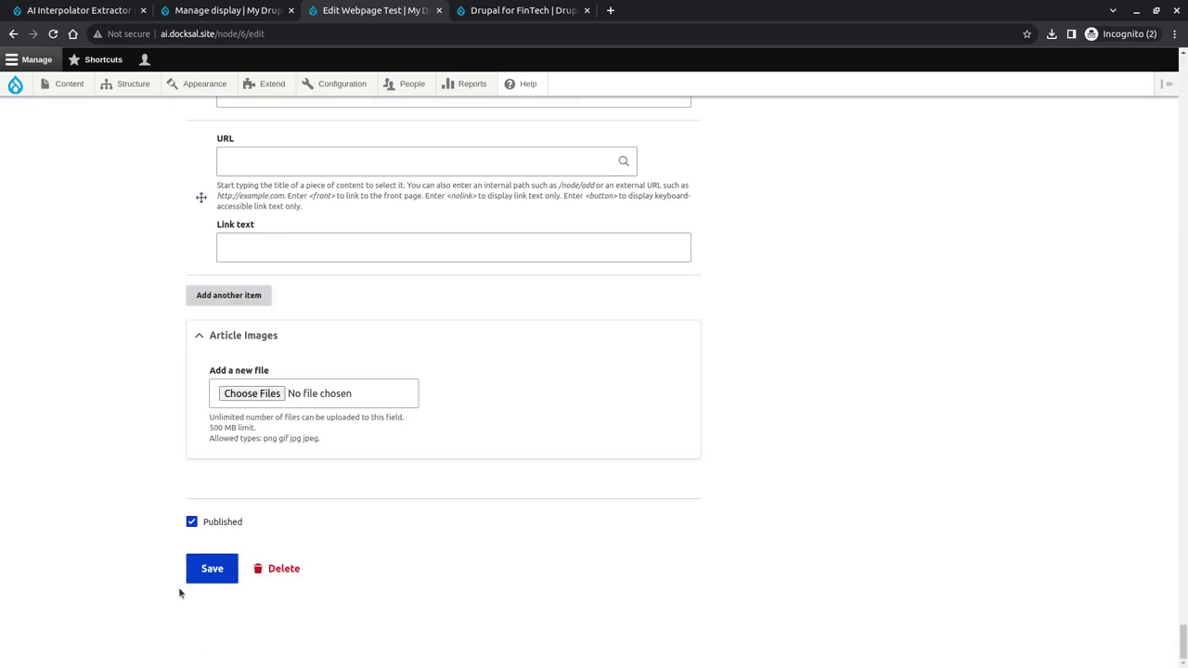
pyautogui.click(213, 570)
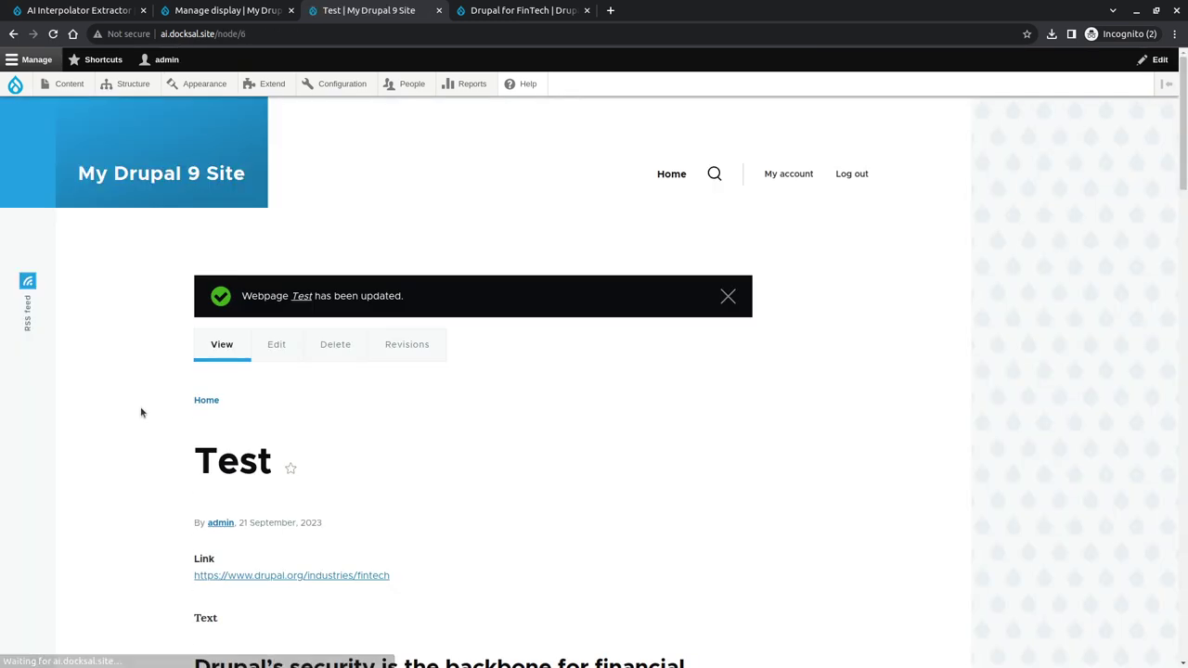
pyautogui.scroll(-15, 141, 414)
pyautogui.scroll(5, 141, 413)
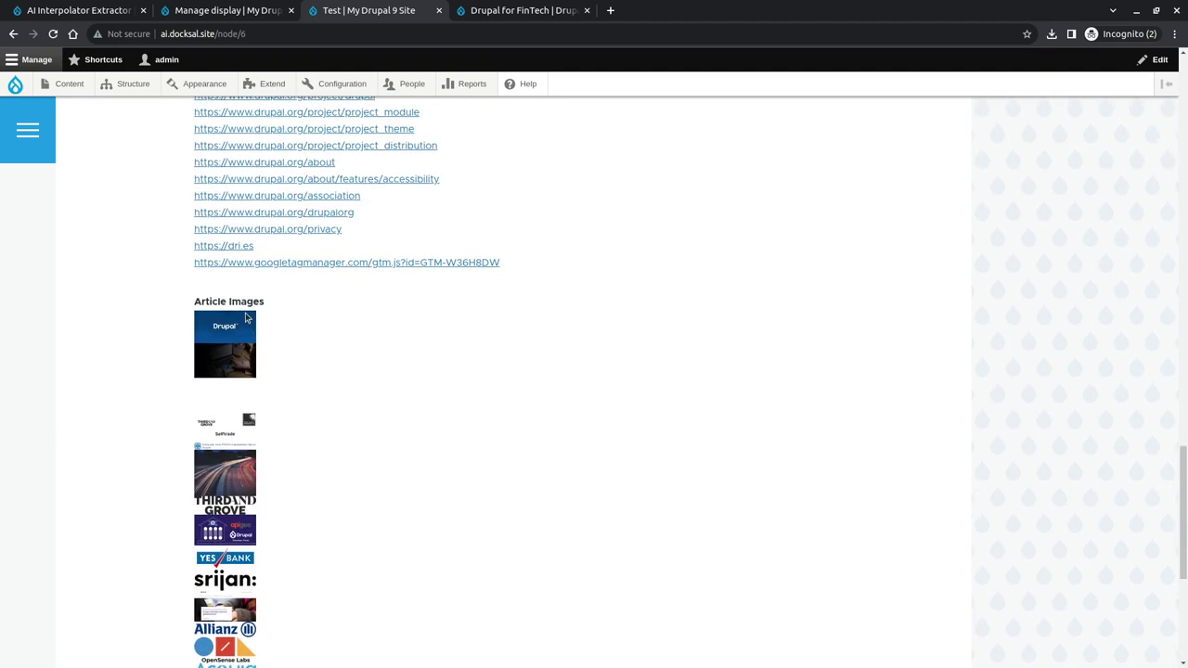
pyautogui.scroll(-3, 250, 313)
pyautogui.scroll(3, 176, 440)
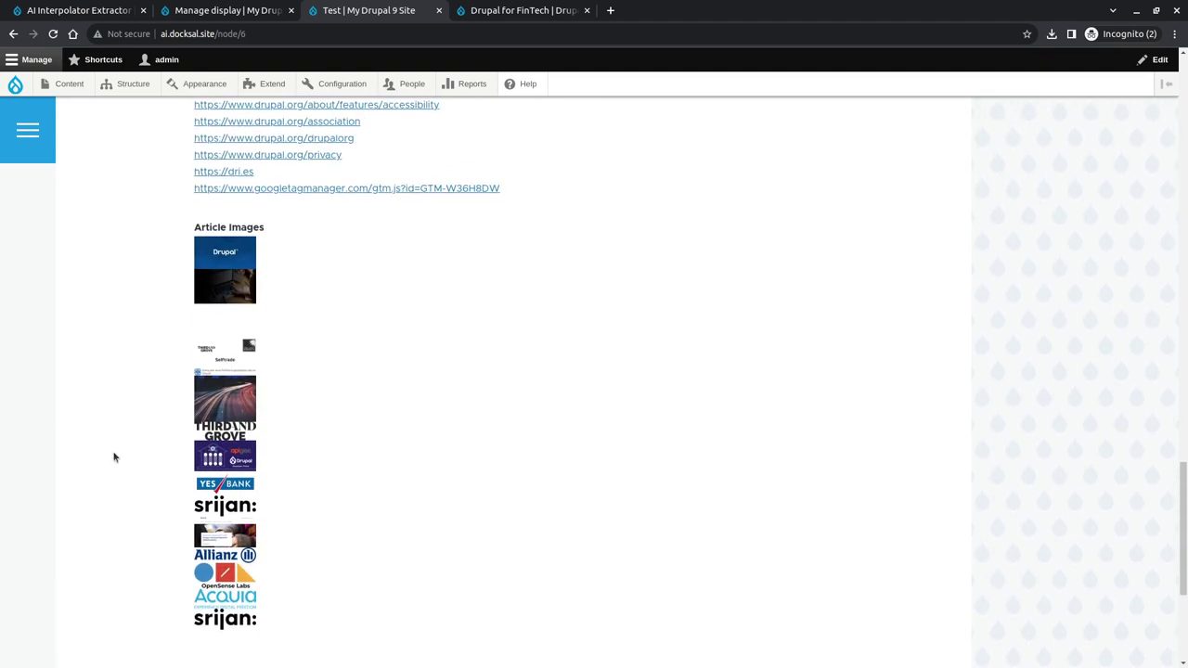
pyautogui.scroll(15, 124, 455)
# - Examine the source Drupal for FinTech page for its images and downloadable eBook link
pyautogui.hotkey('ctrl', 'shift', 'Tab')
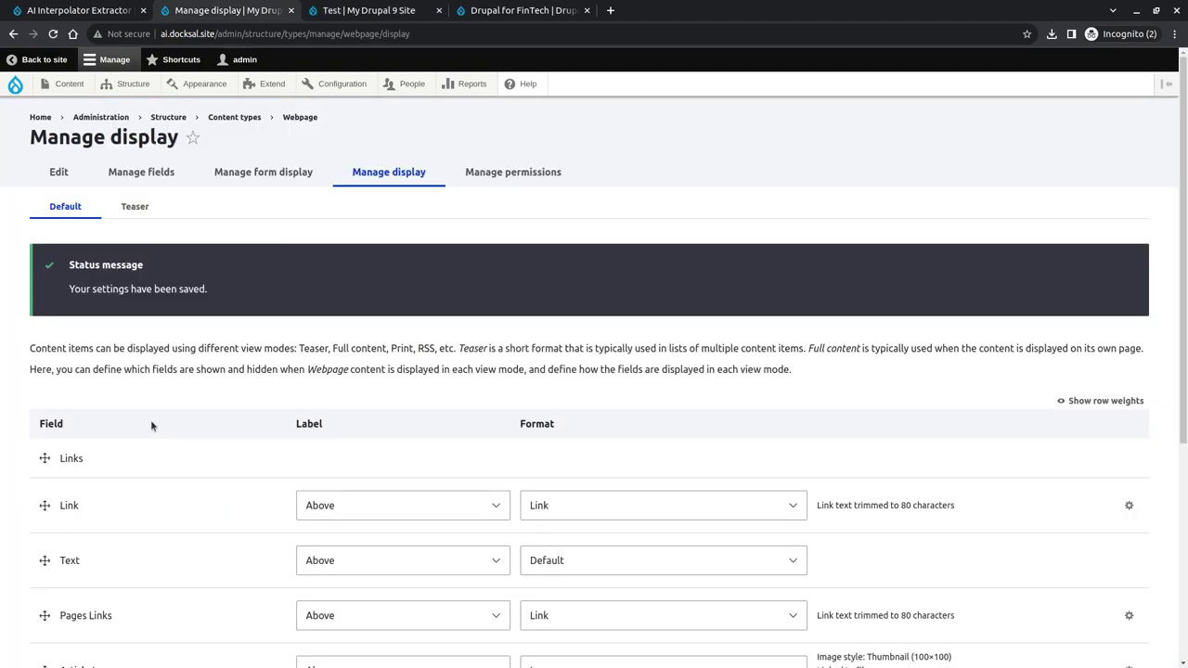
pyautogui.scroll(-3, 151, 419)
pyautogui.click(524, 11)
pyautogui.scroll(-15, 287, 439)
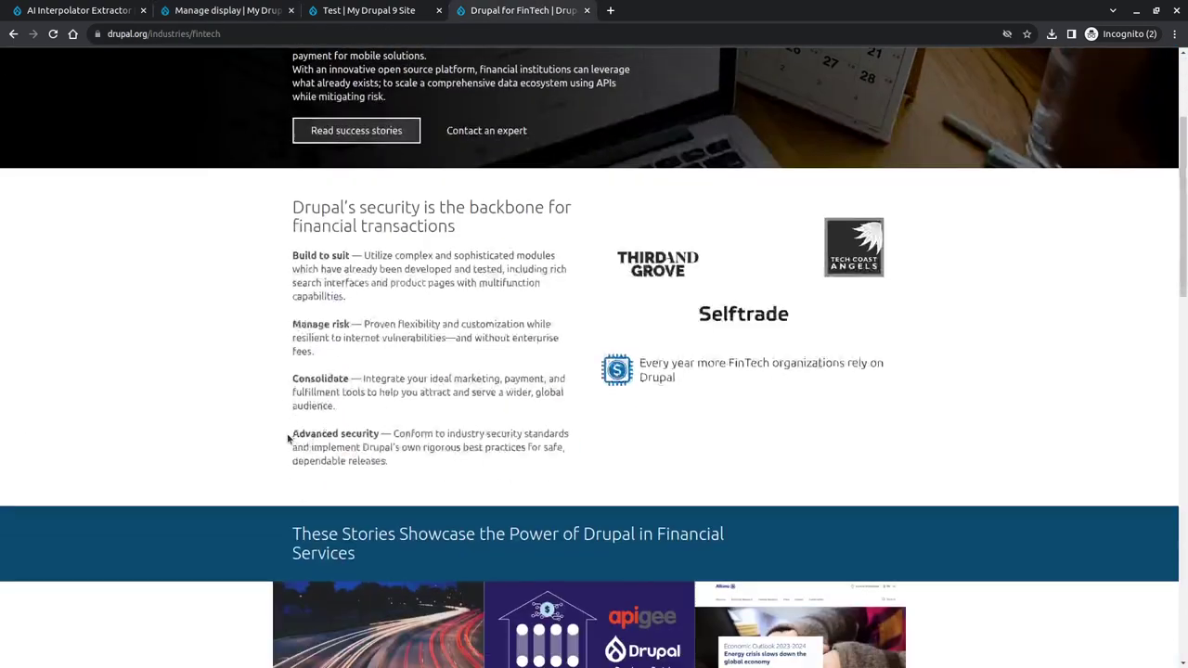
pyautogui.scroll(3, 288, 438)
pyautogui.scroll(4, 288, 438)
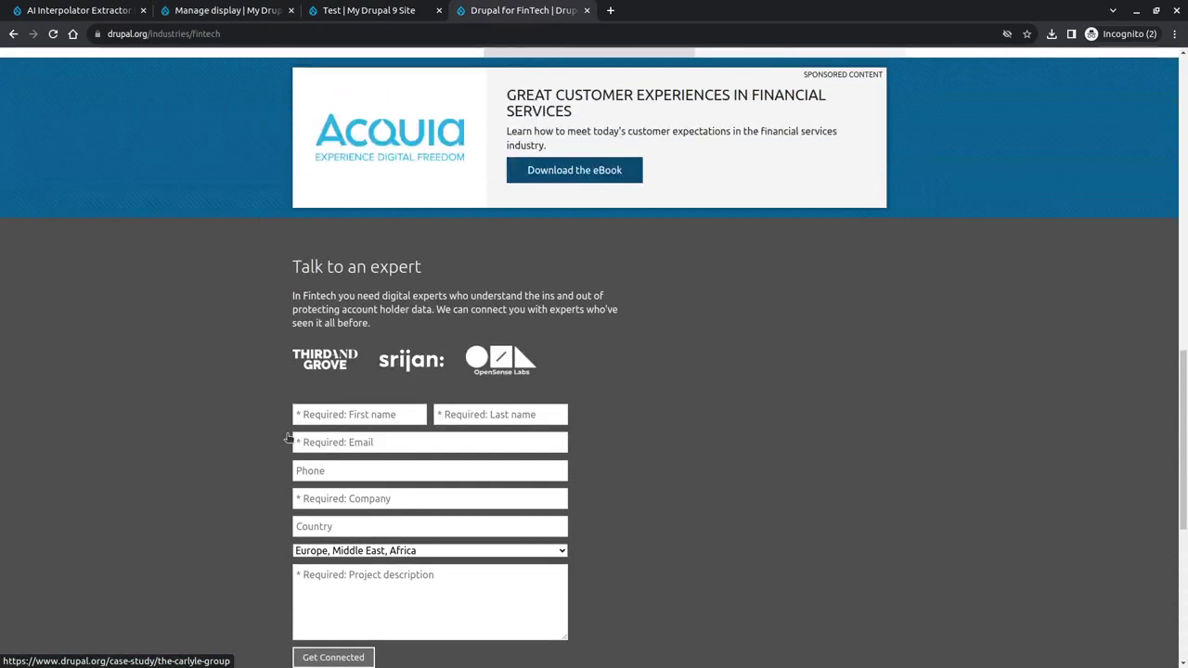
pyautogui.scroll(-8, 288, 438)
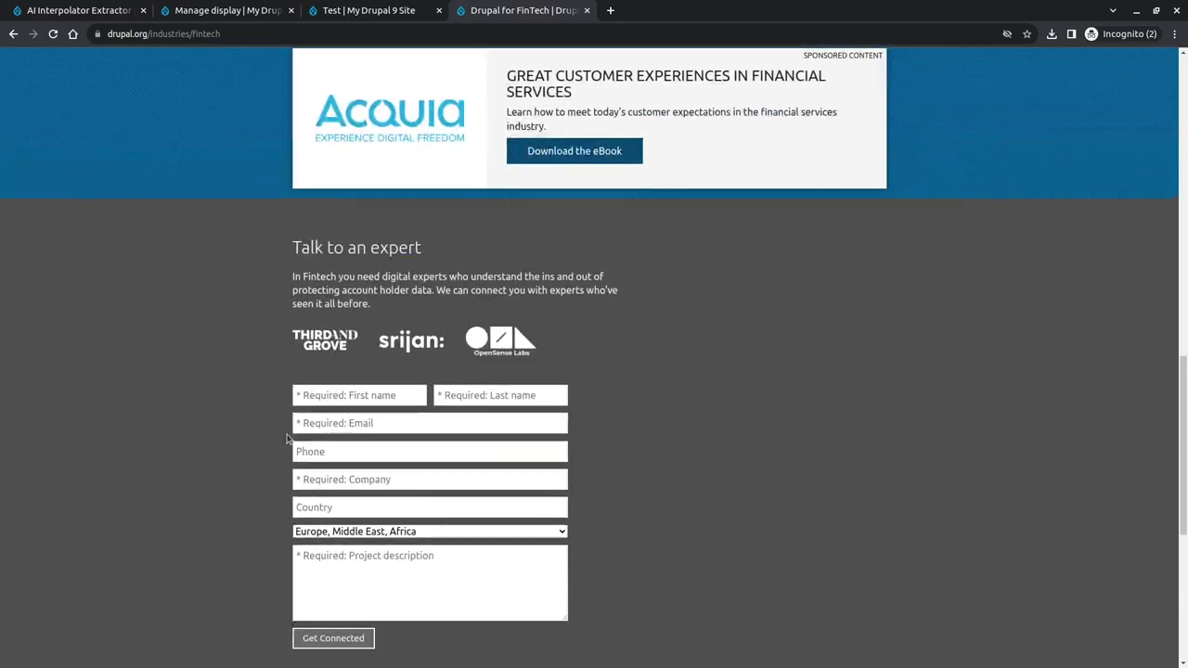
pyautogui.scroll(5, 287, 438)
pyautogui.scroll(3, 288, 438)
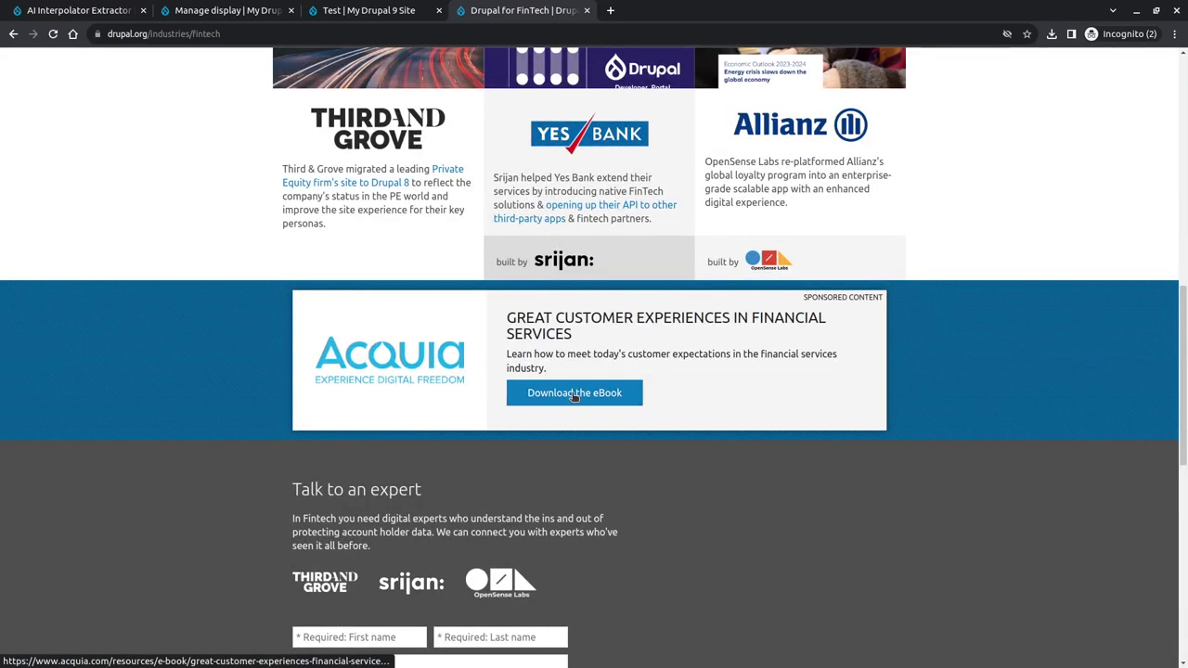
pyautogui.scroll(2, 217, 360)
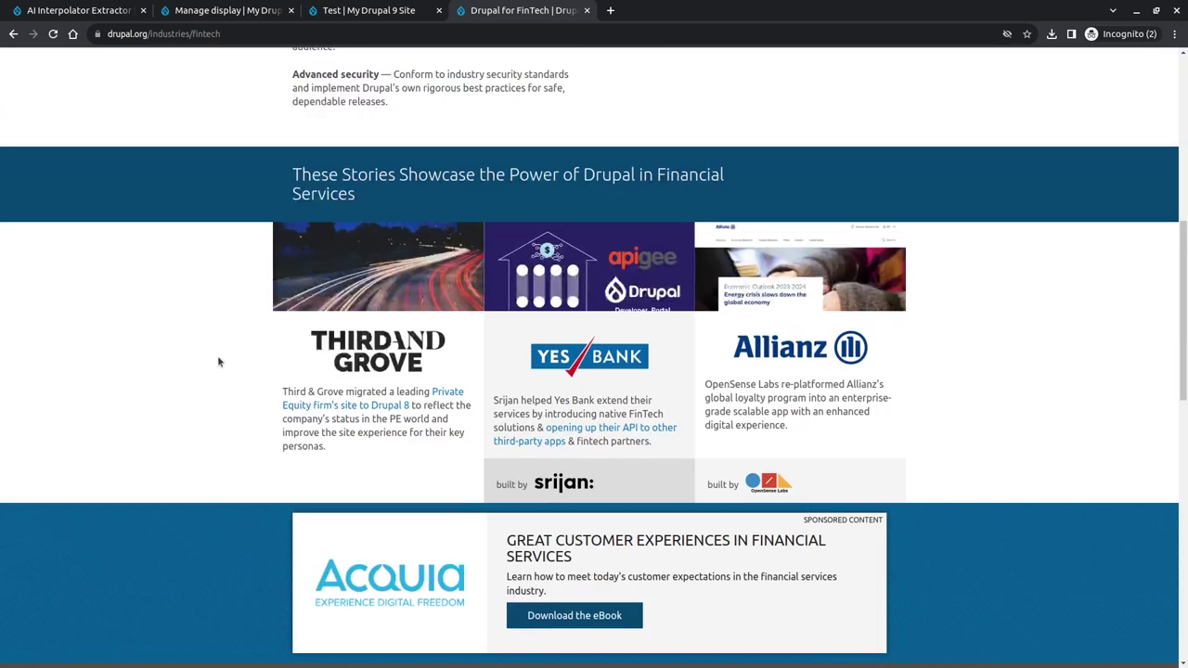
# - Add a new File field labelled Article PDFs to the Webpage content type
pyautogui.click(228, 10)
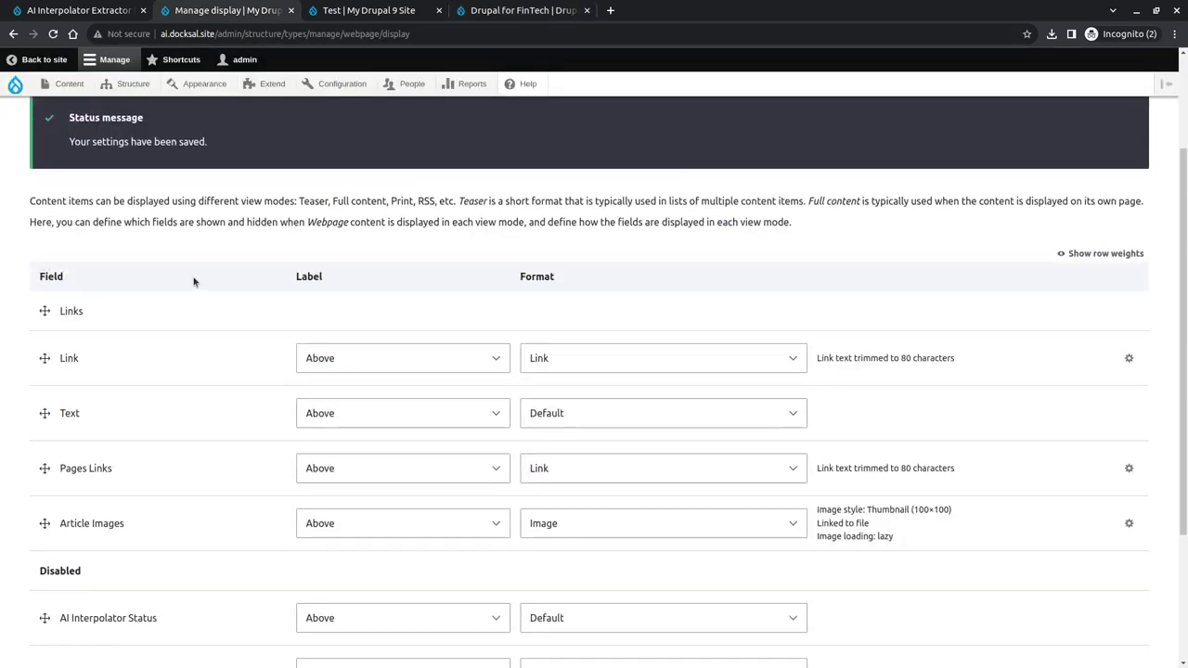
pyautogui.scroll(2, 194, 281)
pyautogui.click(154, 179)
pyautogui.click(109, 227)
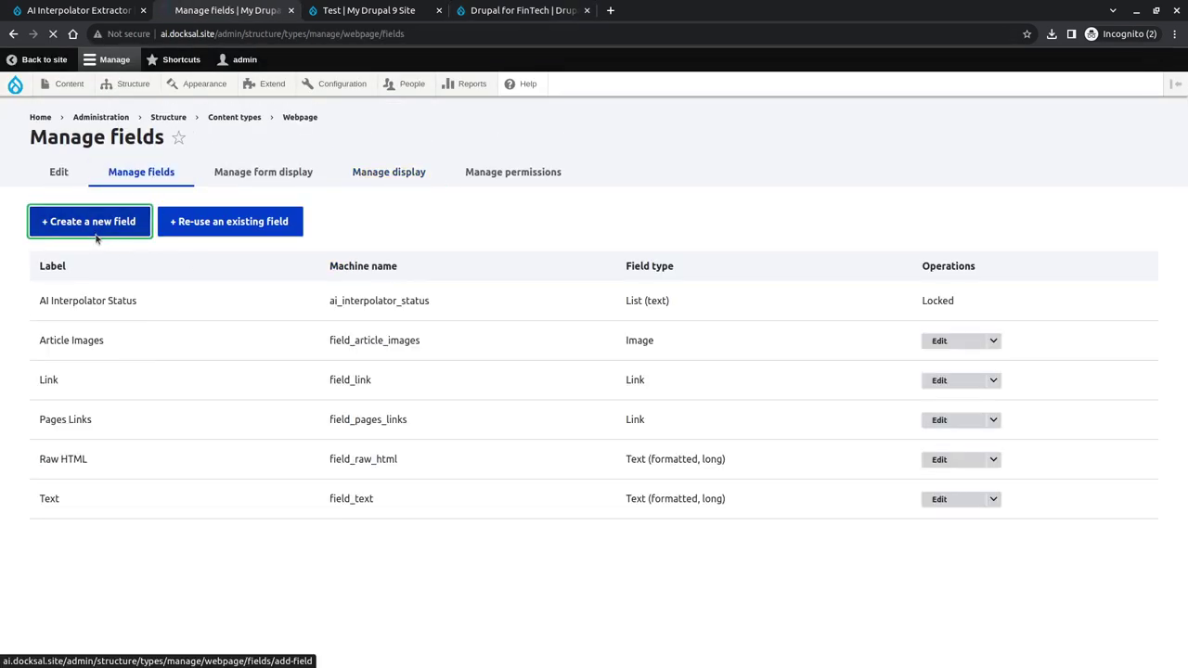
pyautogui.click(110, 235)
pyautogui.scroll(-5, 139, 385)
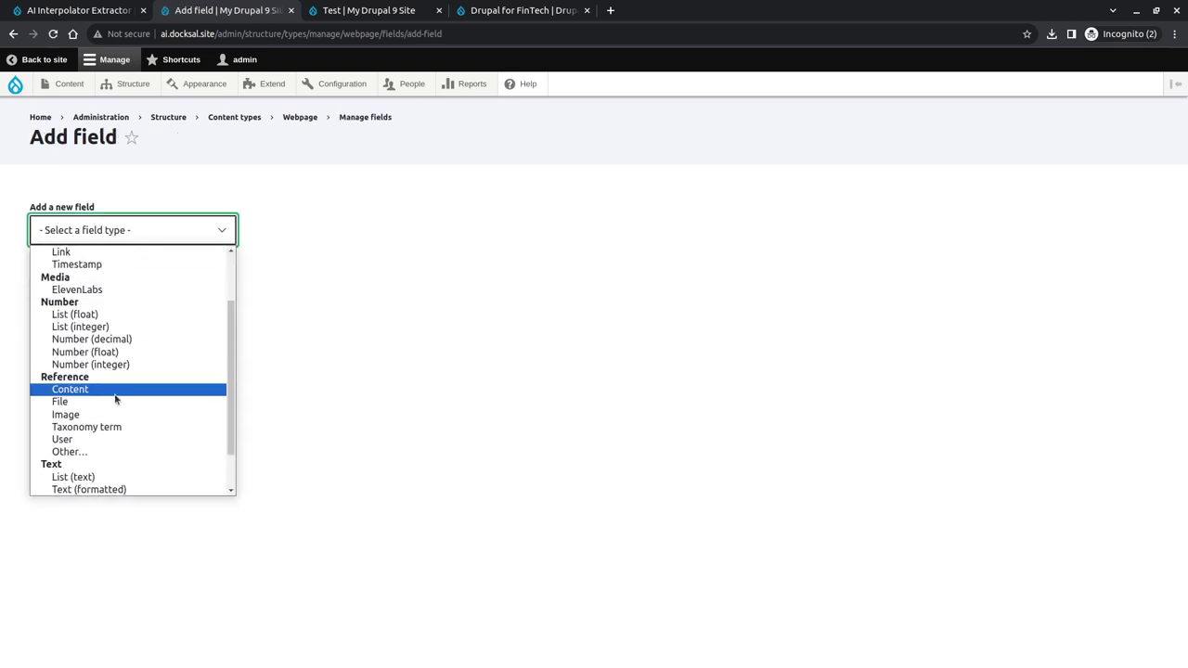
pyautogui.click(114, 400)
pyautogui.click(107, 307)
pyautogui.write('P')
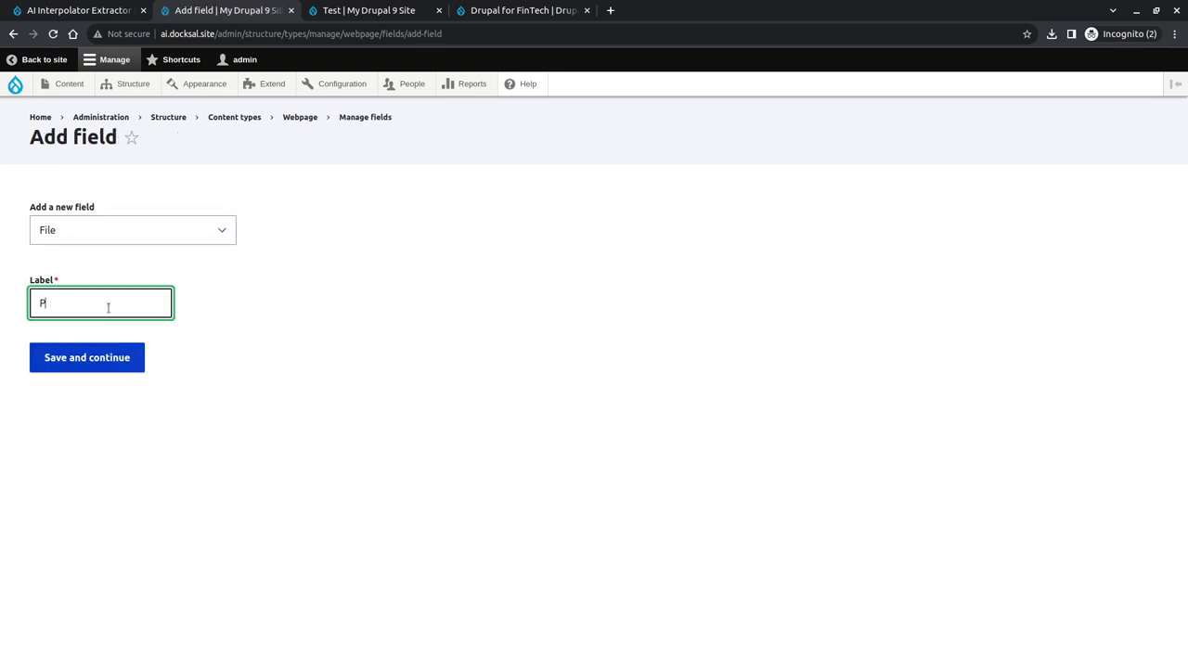
pyautogui.press('BackSpace')
pyautogui.write('Article PDF')
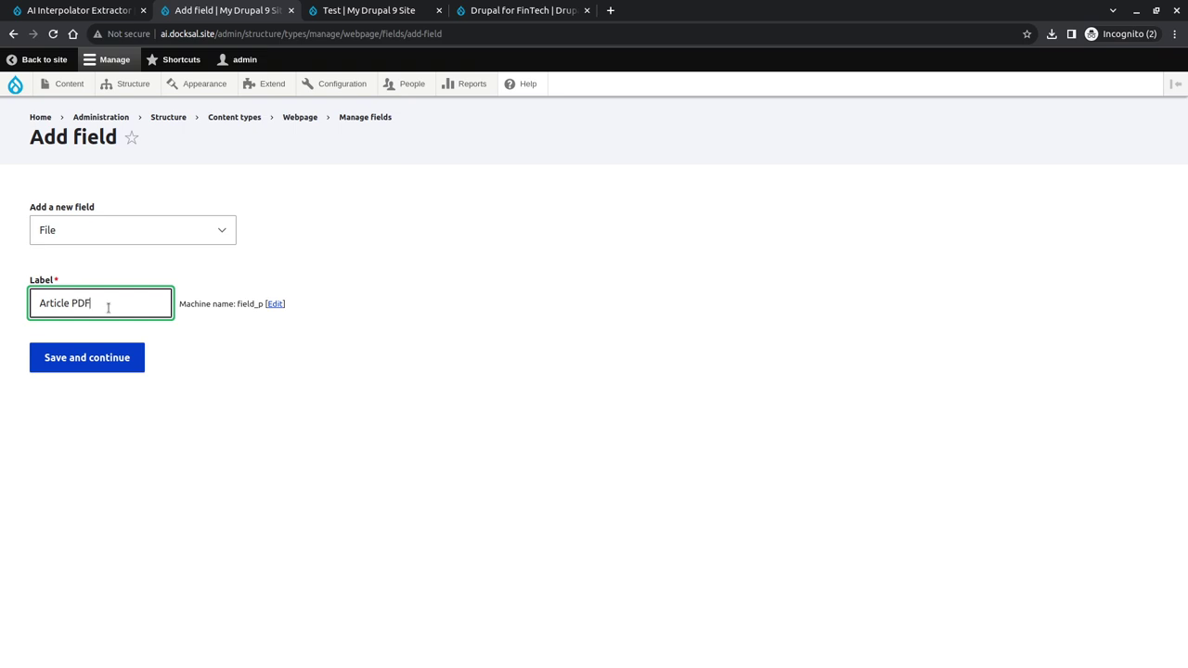
pyautogui.write('s')
pyautogui.click(100, 364)
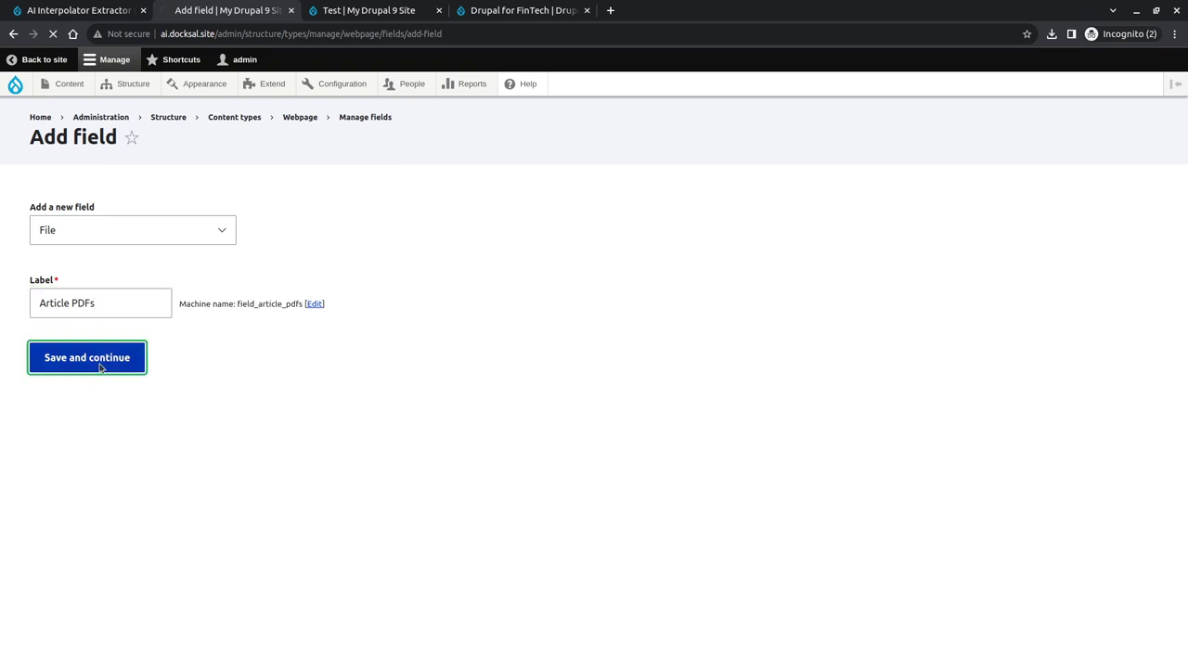
# - Set the Article PDFs field's allowed number of values to Unlimited and save the field settings
pyautogui.click(82, 481)
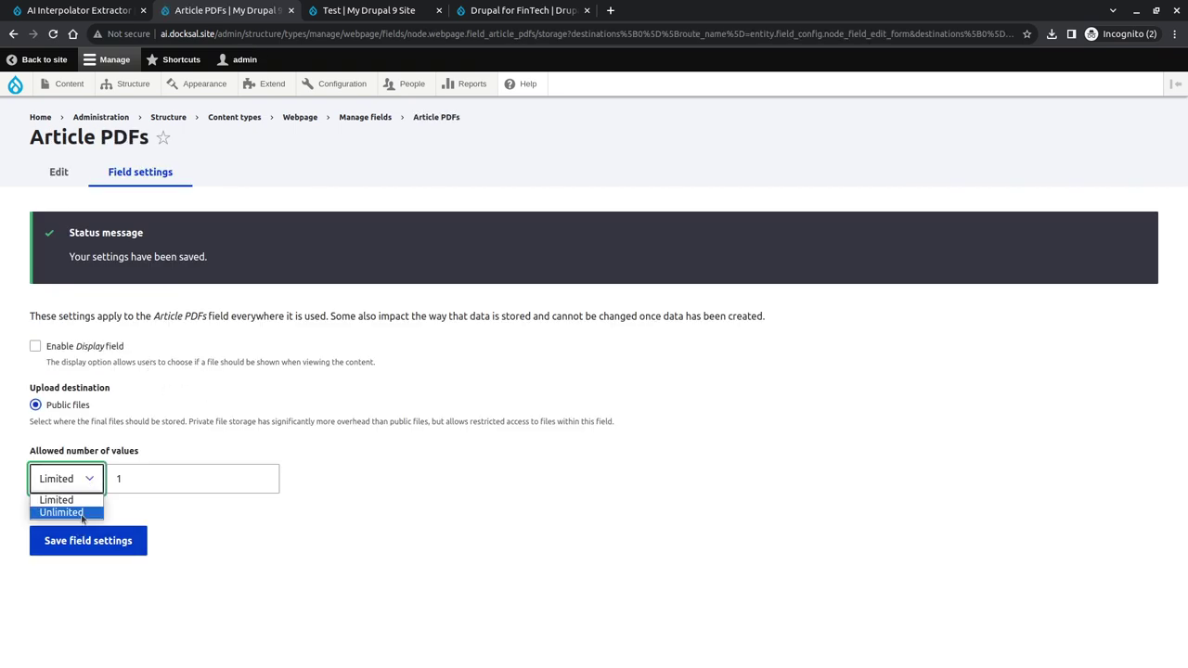
pyautogui.click(82, 512)
pyautogui.click(88, 540)
# - Restrict the Article PDFs field's allowed file extensions to pdf
pyautogui.scroll(-4, 214, 430)
pyautogui.click(100, 364)
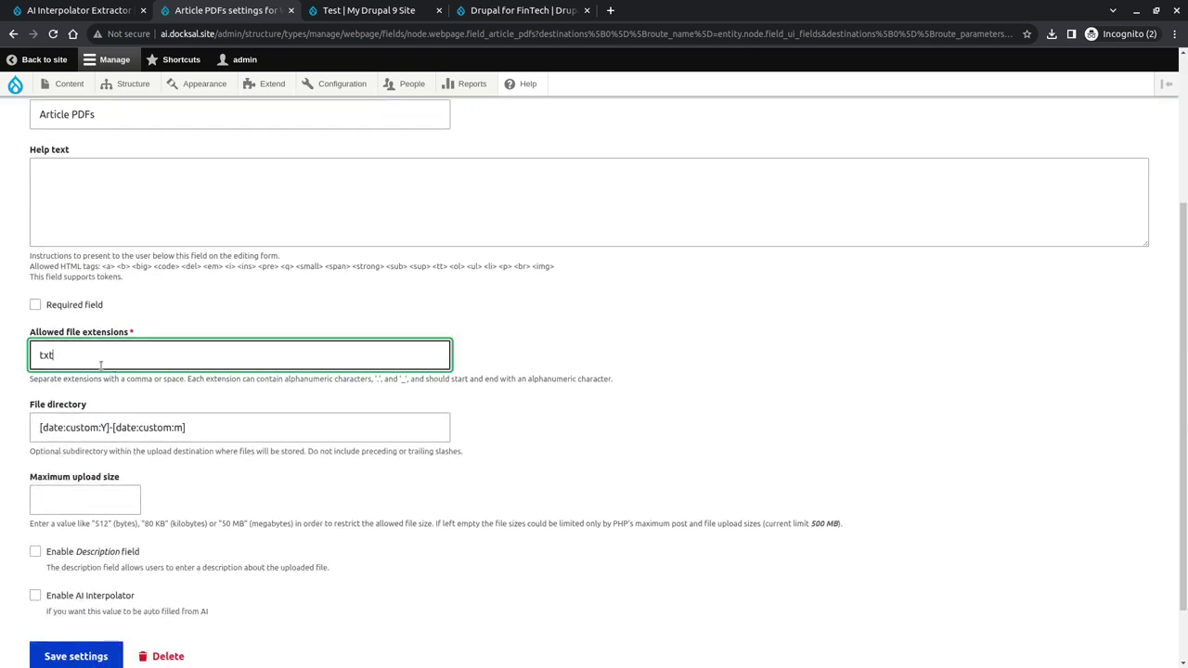
pyautogui.moveTo(100, 363); pyautogui.dragTo(28, 364)
pyautogui.write('pdf')
# - Enable AI Interpolator on Article PDFs with the File Extractor rule and Raw HTML as base field, and save the settings
pyautogui.scroll(-2, 98, 525)
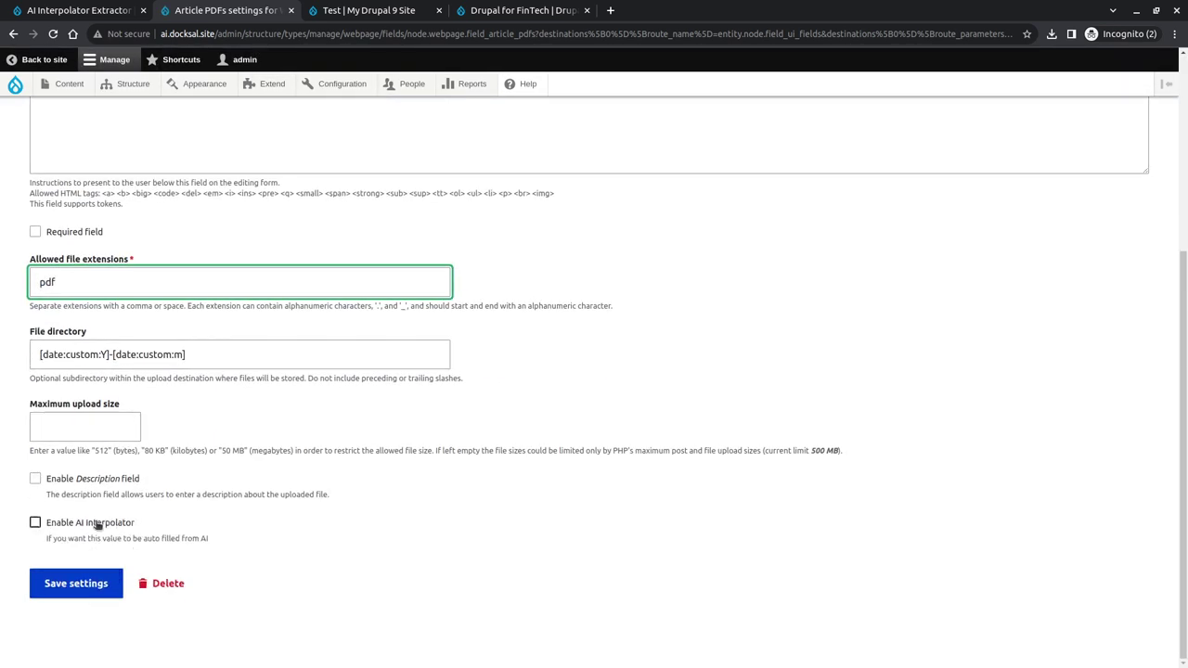
pyautogui.click(112, 526)
pyautogui.scroll(-1, 164, 398)
pyautogui.scroll(-2, 164, 397)
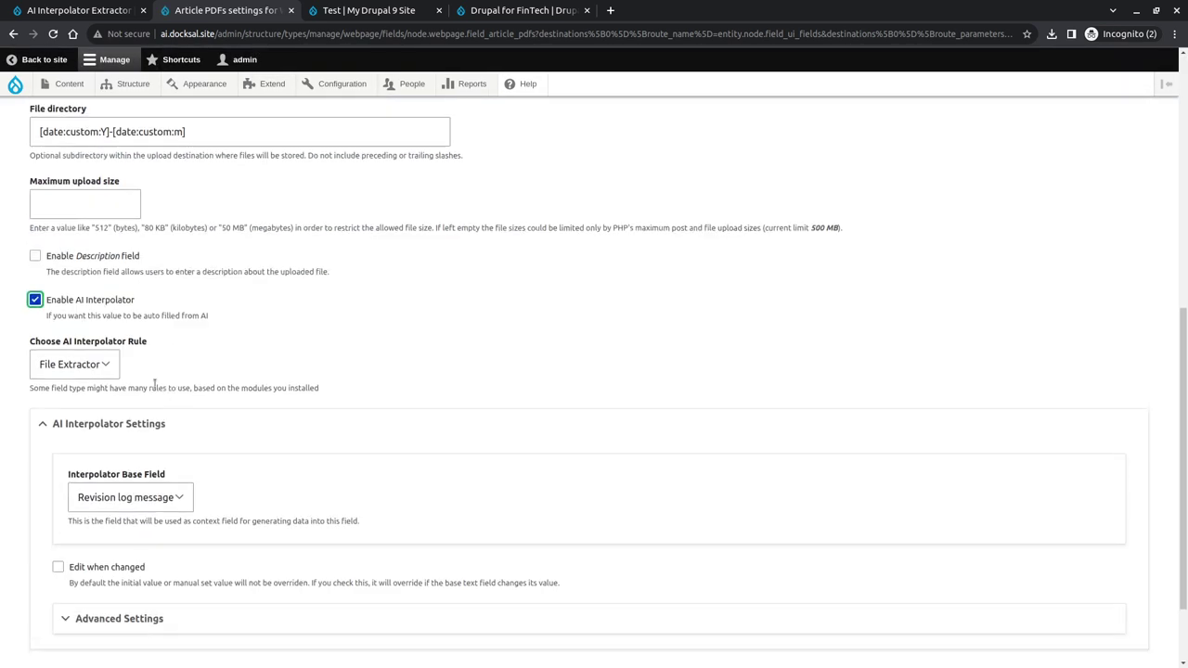
pyautogui.scroll(-1, 154, 389)
pyautogui.press('Tab')
pyautogui.press('Tab')
pyautogui.press('Tab')
pyautogui.click(131, 397)
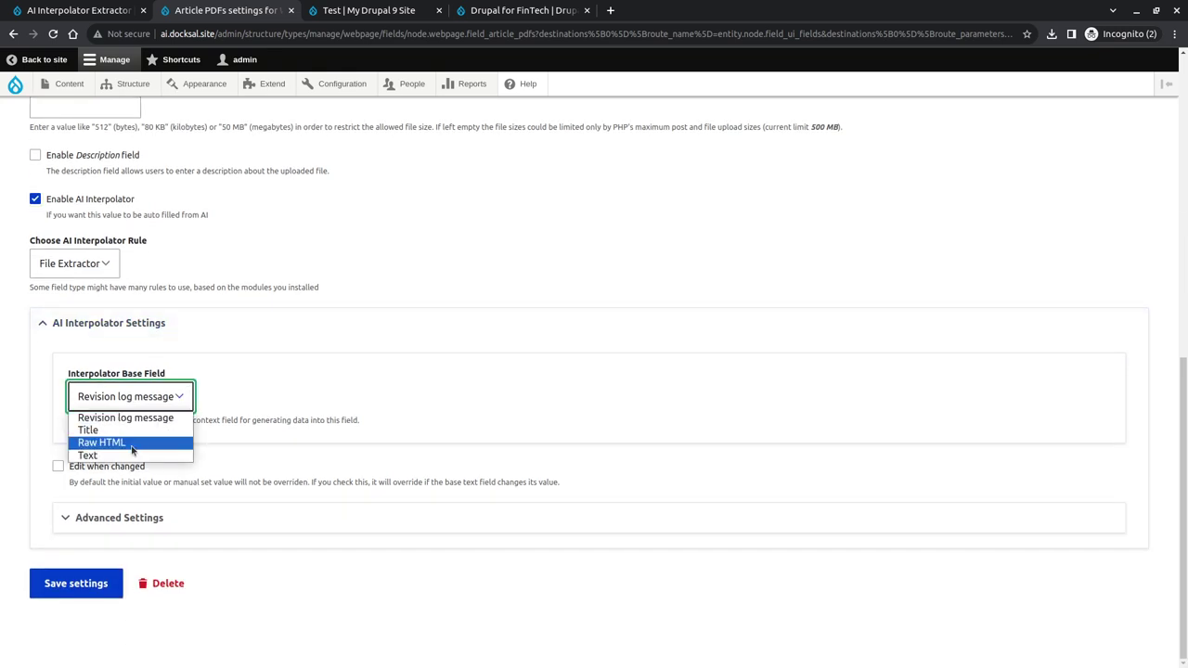
pyautogui.click(131, 440)
pyautogui.click(76, 583)
pyautogui.scroll(-1, 269, 510)
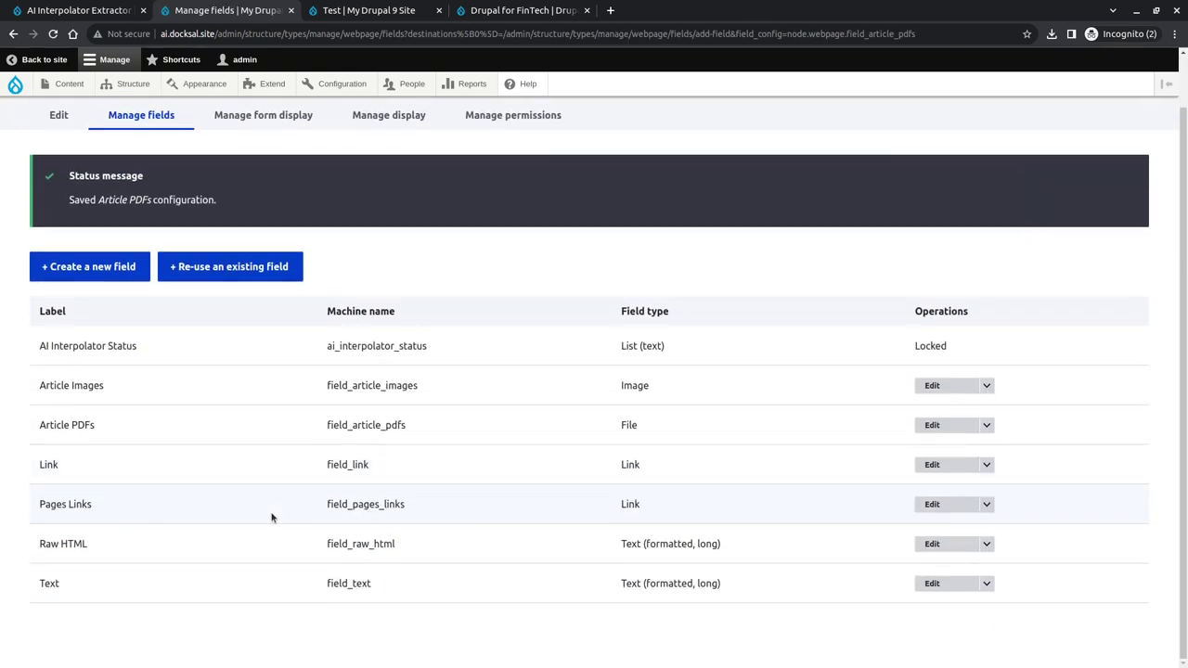
# - Open the Test webpage node for editing, re-save it, and check the resulting page for extracted PDFs
pyautogui.hotkey('ctrl', 'Tab')
pyautogui.click(292, 342)
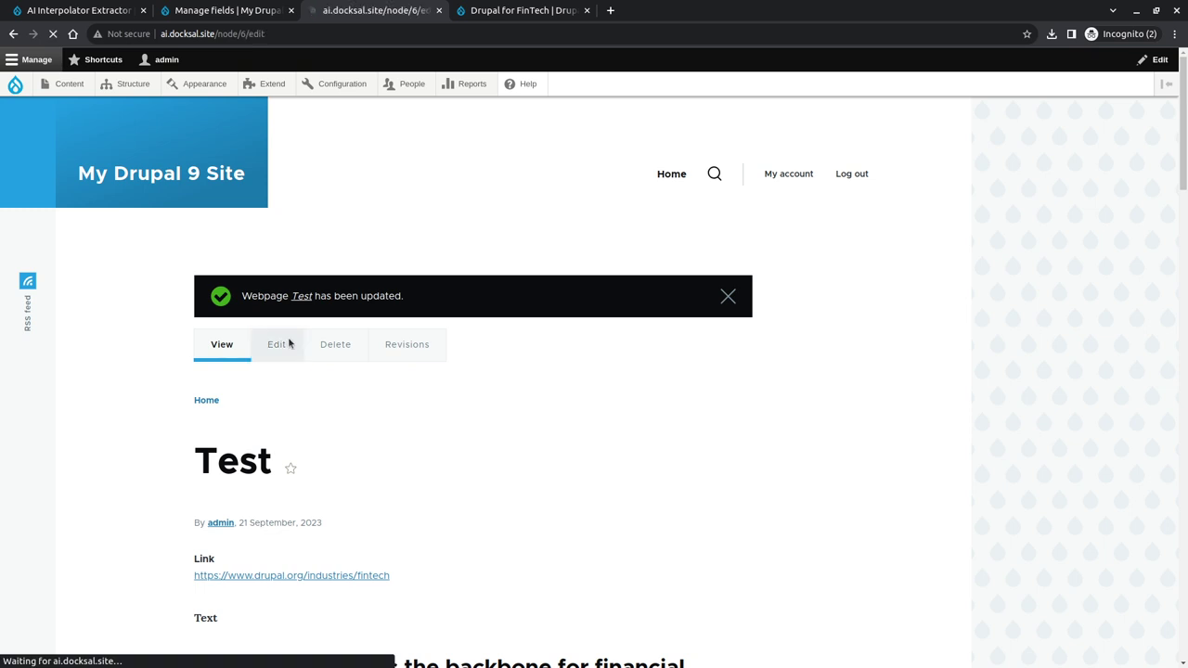
pyautogui.scroll(-15, 164, 576)
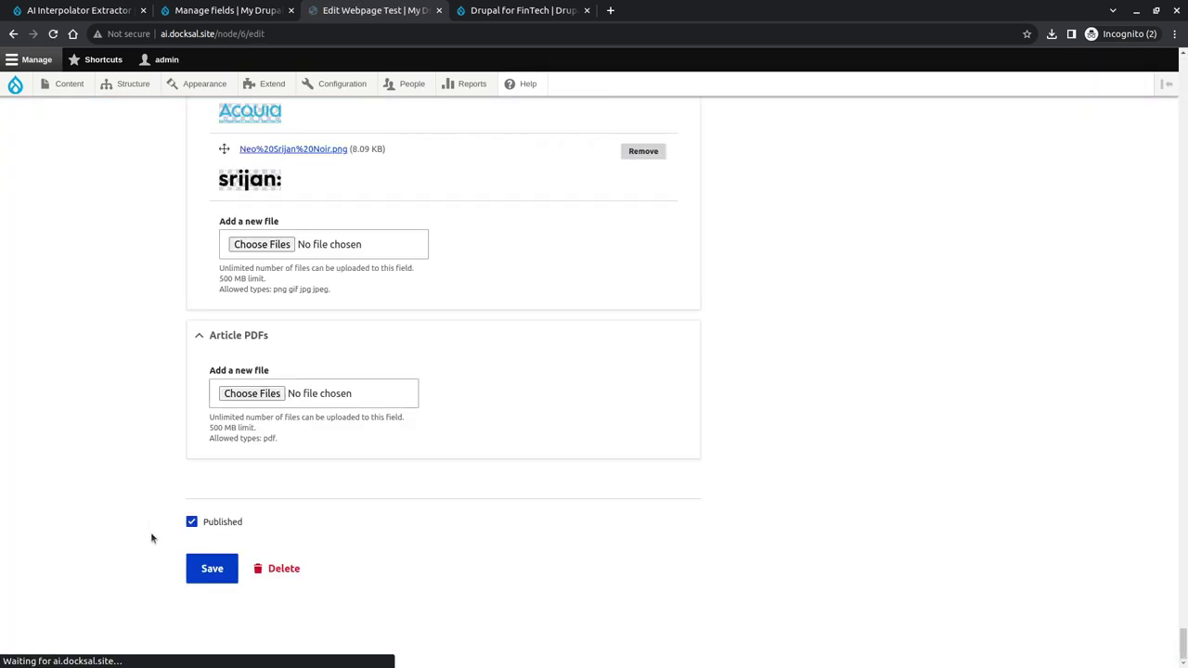
pyautogui.click(204, 580)
pyautogui.scroll(-20, 101, 495)
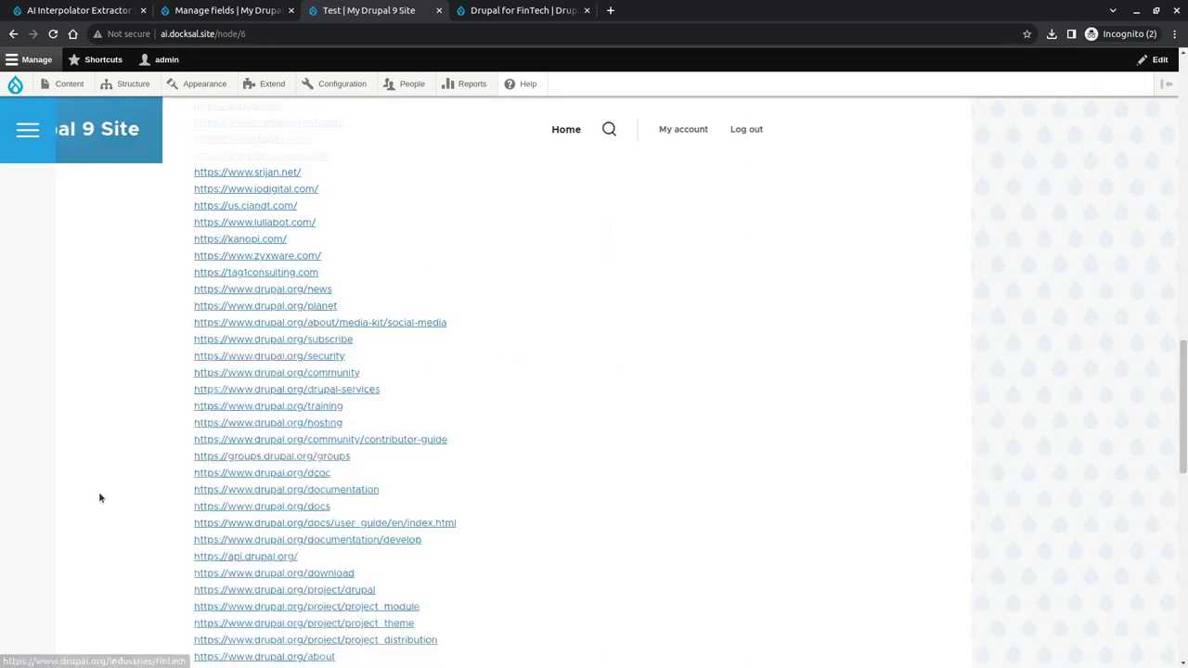
pyautogui.scroll(20, 160, 510)
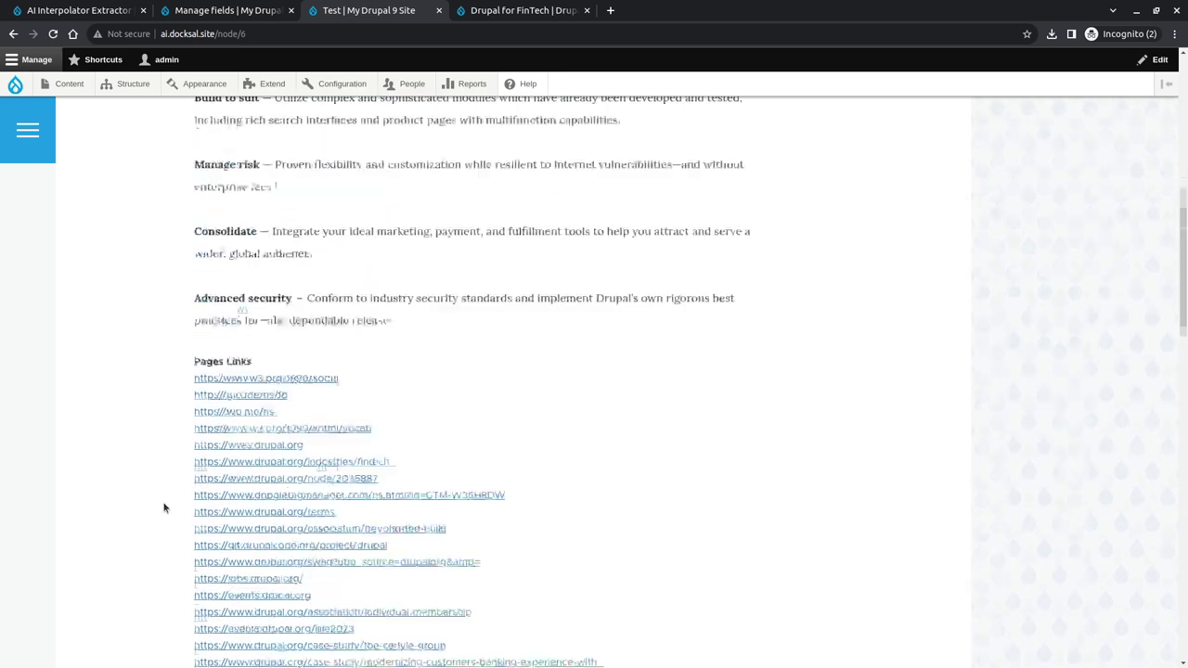
pyautogui.scroll(3, 164, 508)
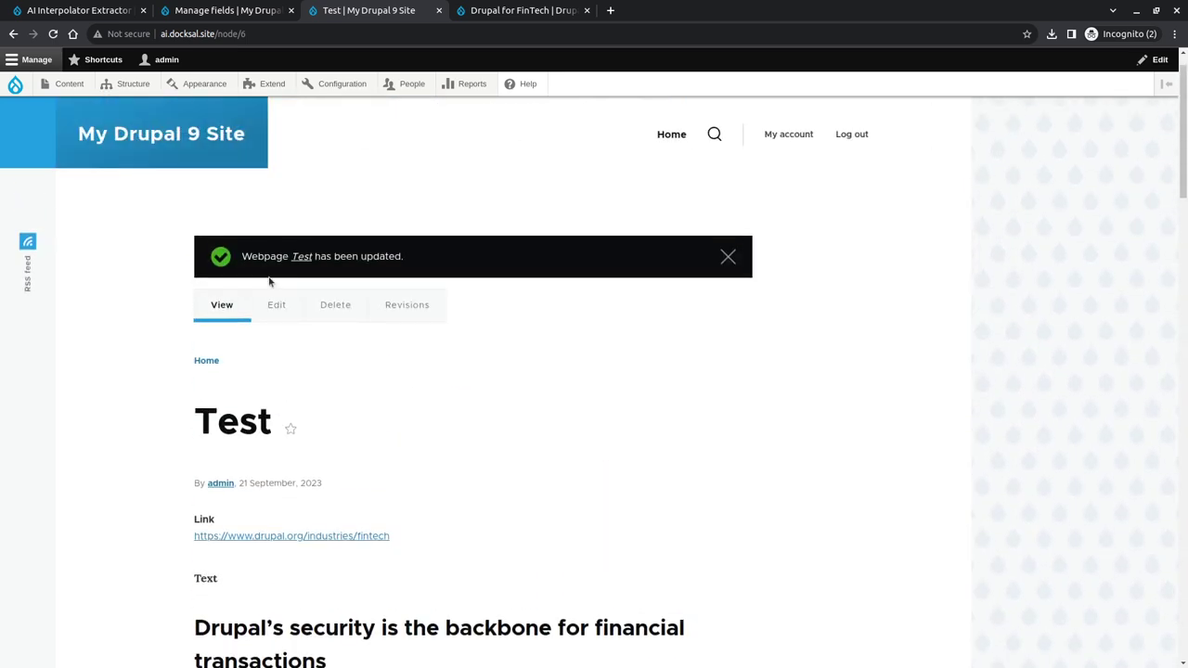
pyautogui.scroll(1, 460, 73)
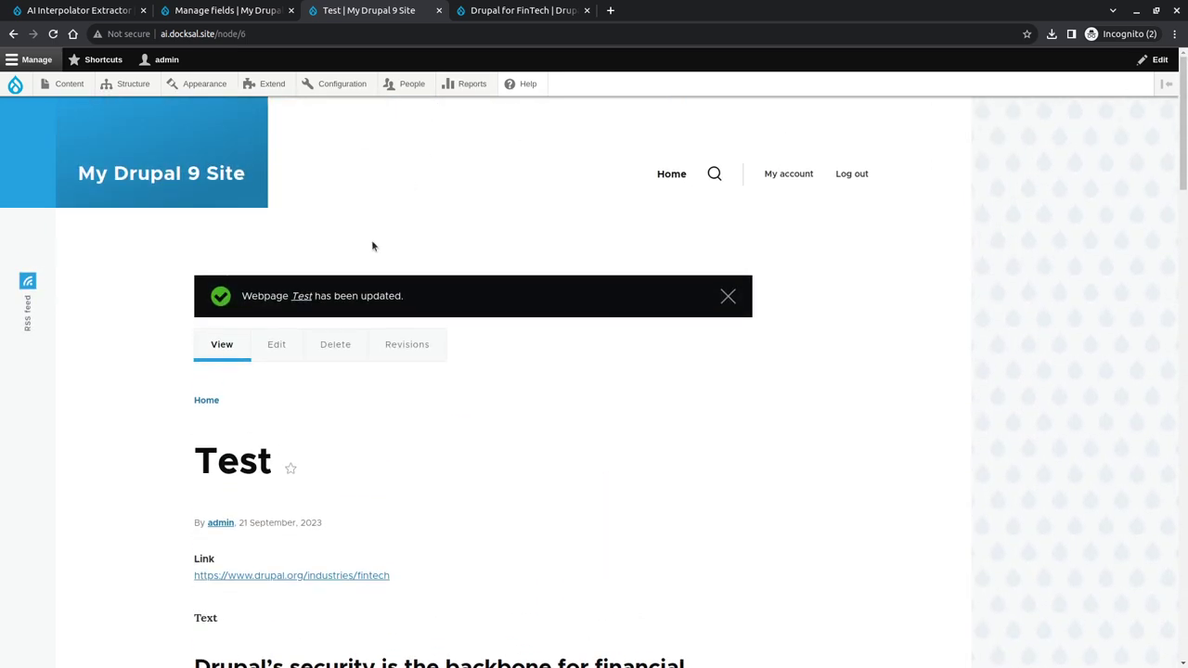
# - Search the Drupal for FinTech page's source code for "@", and close both the source view and that page
pyautogui.hotkey('ctrl', 'Tab')
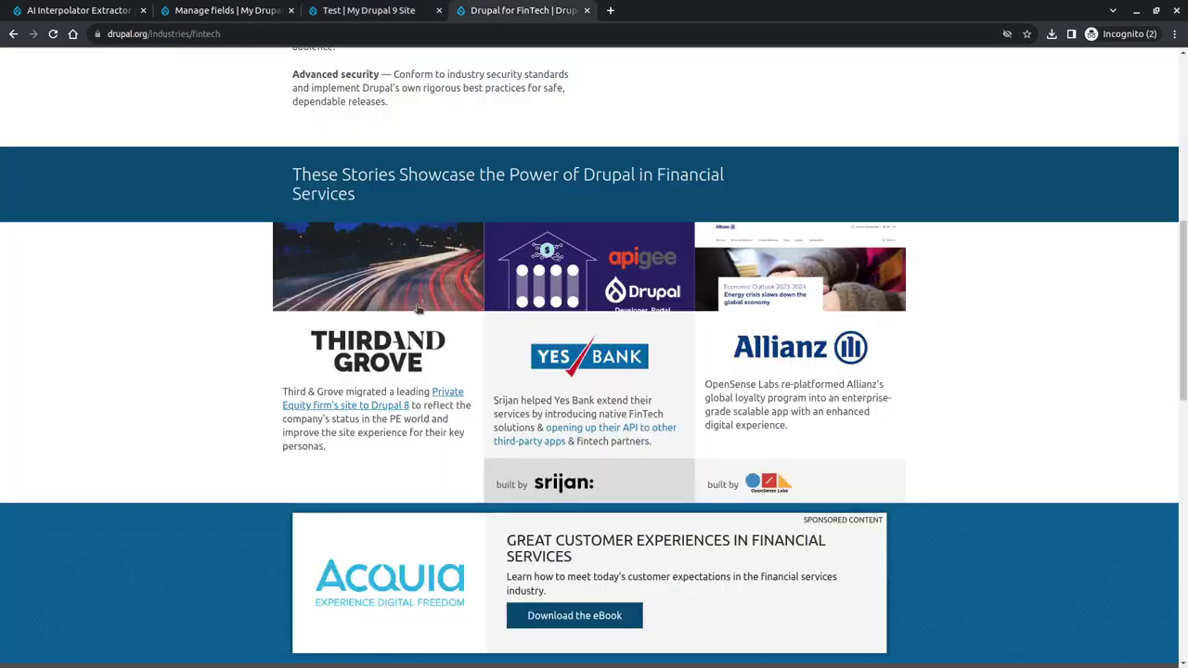
pyautogui.hotkey('ctrl', 'u')
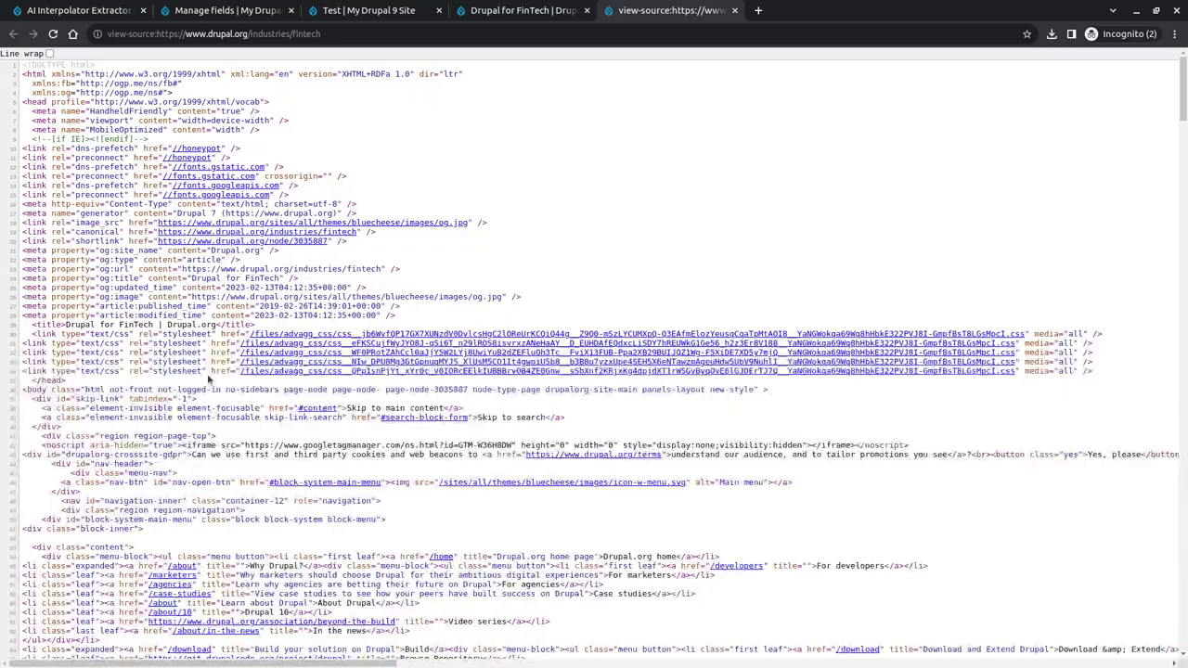
pyautogui.hotkey('ctrl', 'f')
pyautogui.write('@')
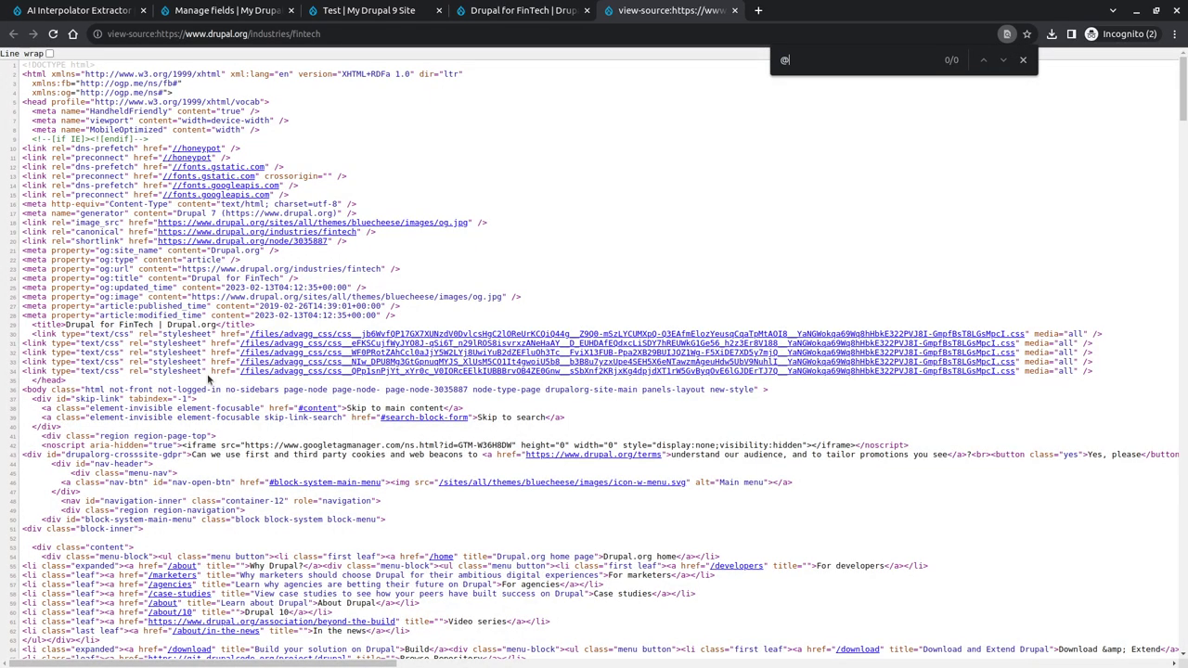
pyautogui.hotkey('ctrl', 'w')
pyautogui.hotkey('ctrl', 'shift', 'Tab')
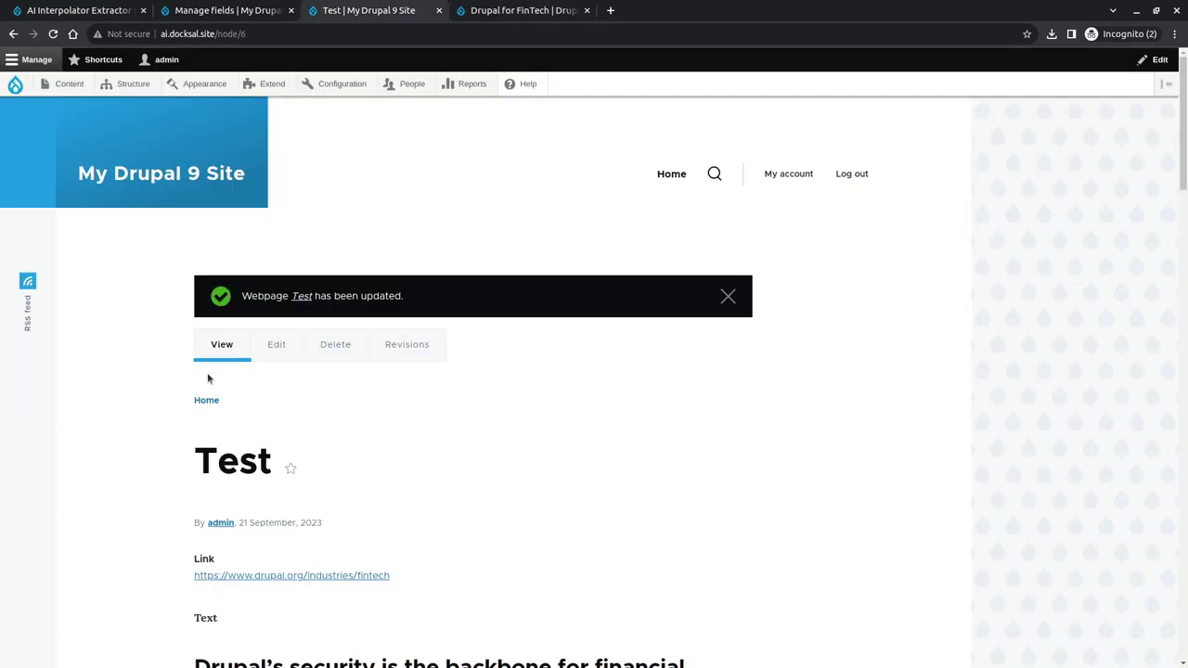
pyautogui.hotkey('ctrl', 'Tab')
pyautogui.hotkey('ctrl', 'w')
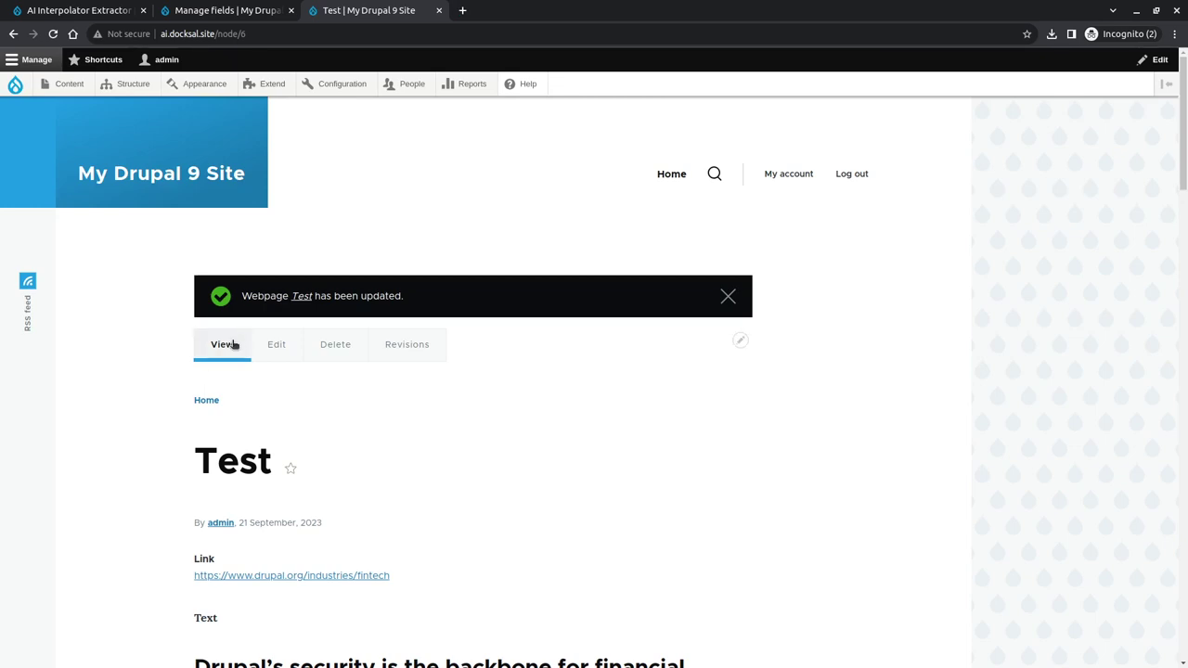
# - Review the Test page's extracted Text and Pages Links, and the Webpage content type's field list
pyautogui.scroll(-5, 354, 434)
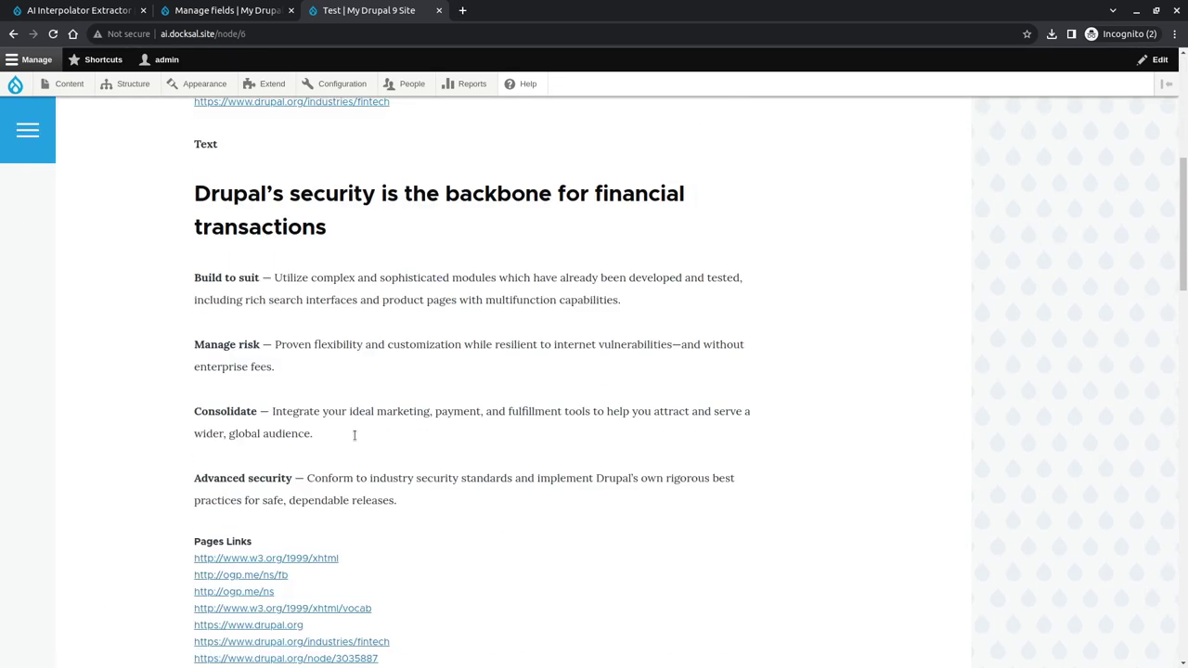
pyautogui.scroll(-10, 353, 434)
pyautogui.scroll(6, 355, 440)
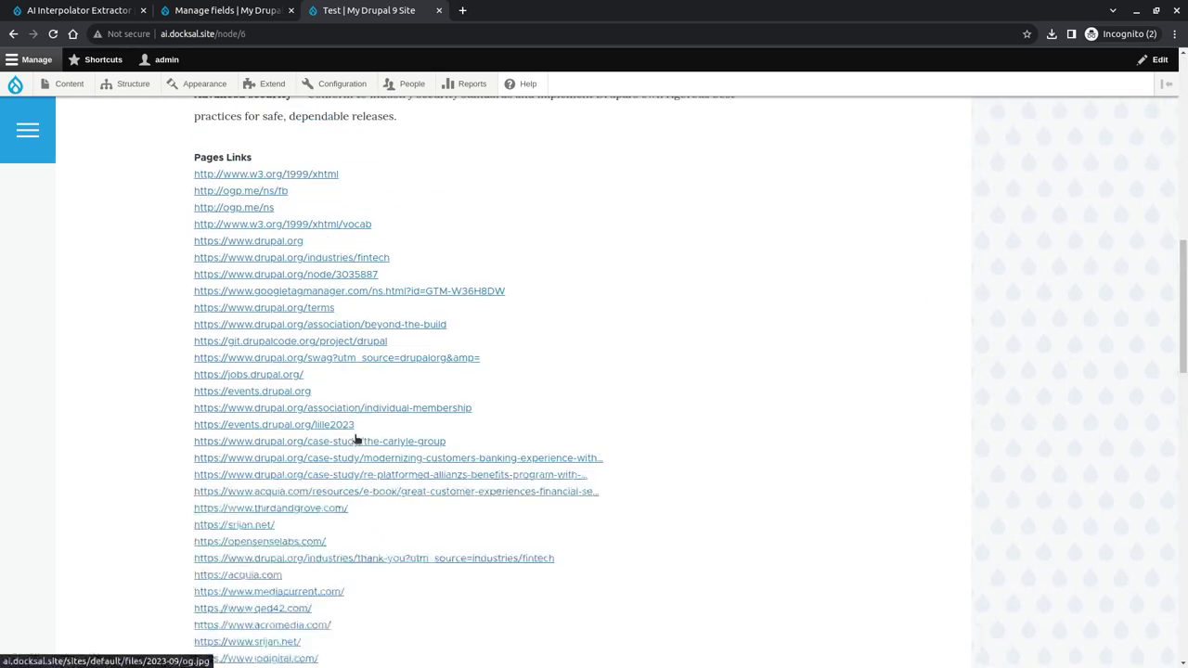
pyautogui.scroll(10, 356, 440)
pyautogui.hotkey('ctrl', 'shift', 'Tab')
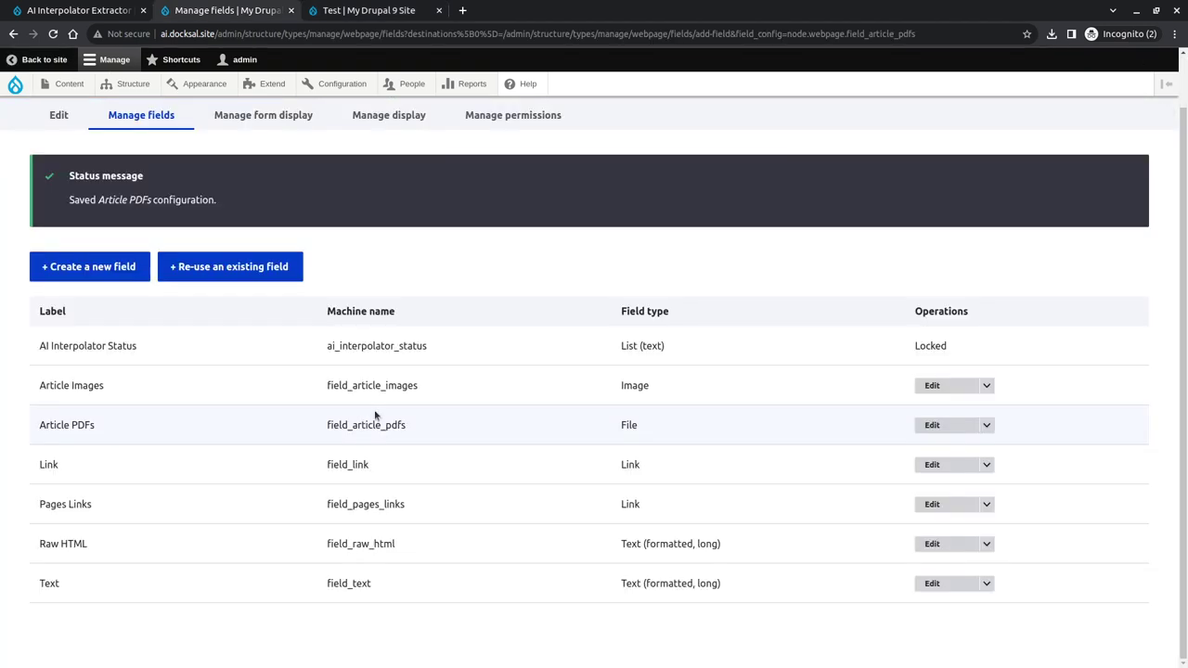
pyautogui.hotkey('ctrl', 'Tab')
pyautogui.scroll(-3, 375, 416)
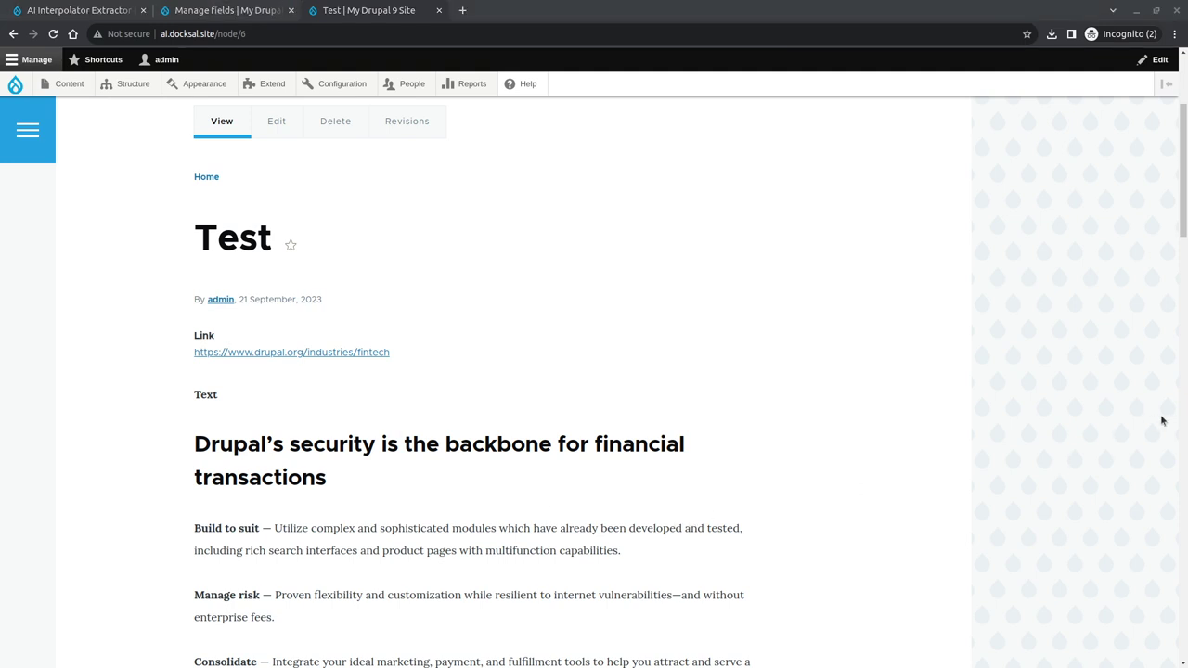
pyautogui.click(854, 427)
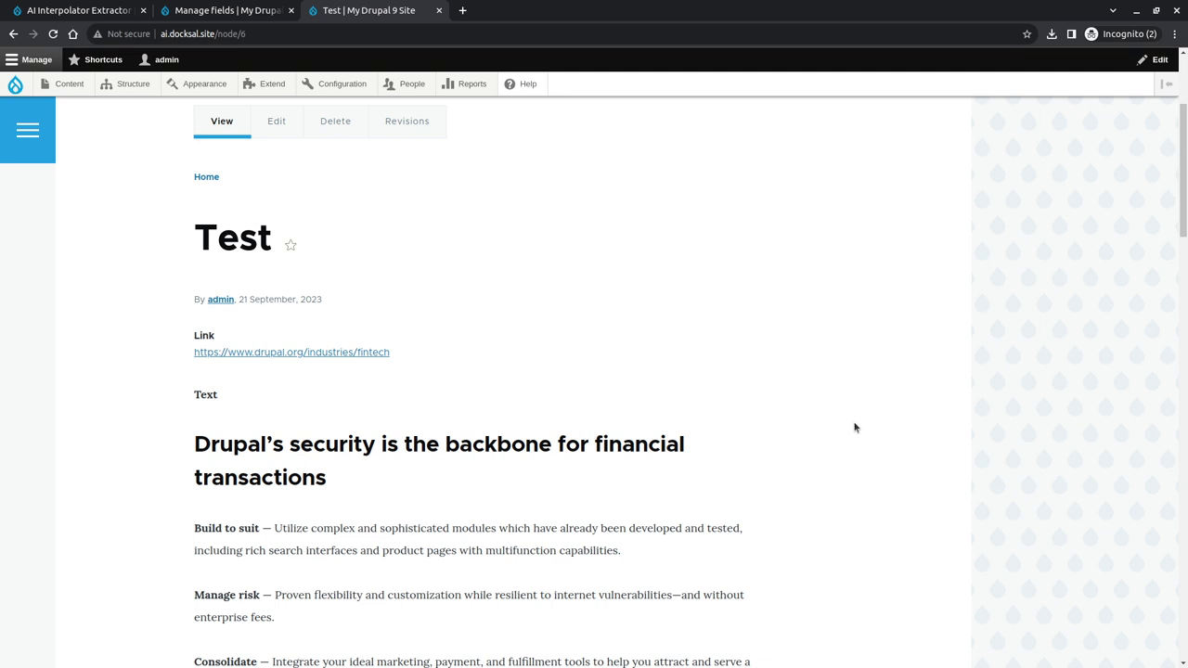